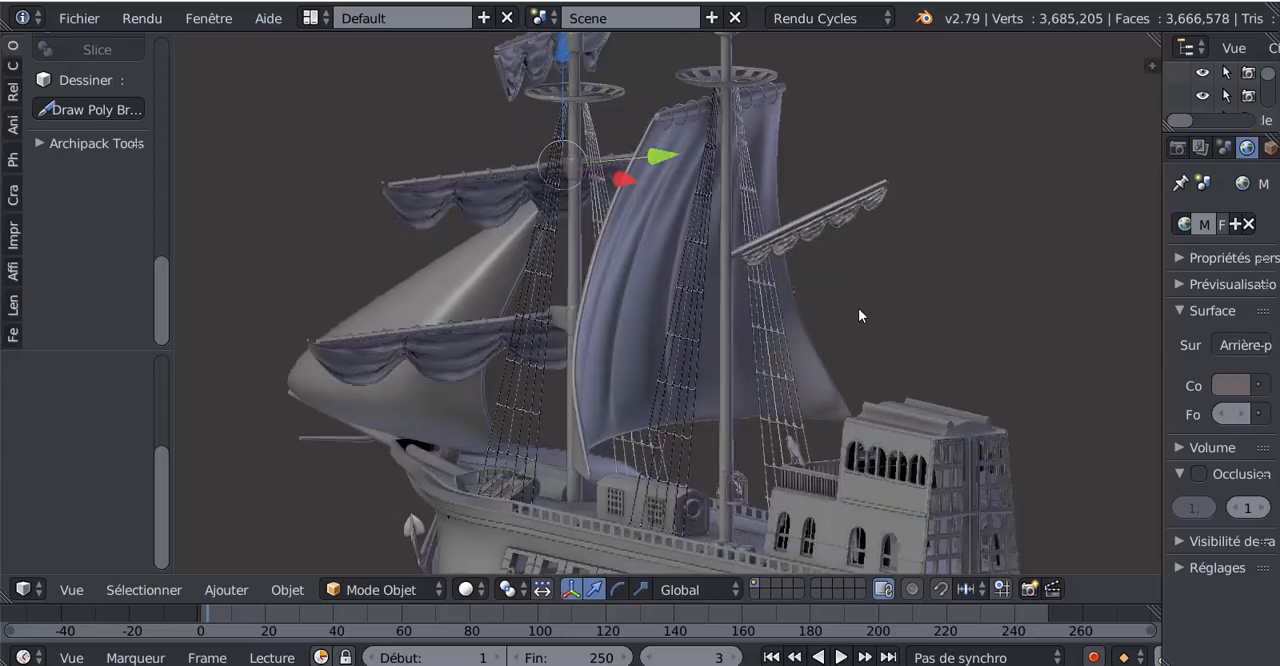
- Examine the ship's rope ladders from the masts and sails down to the deck railing
scroll(790, 309, up, 4)
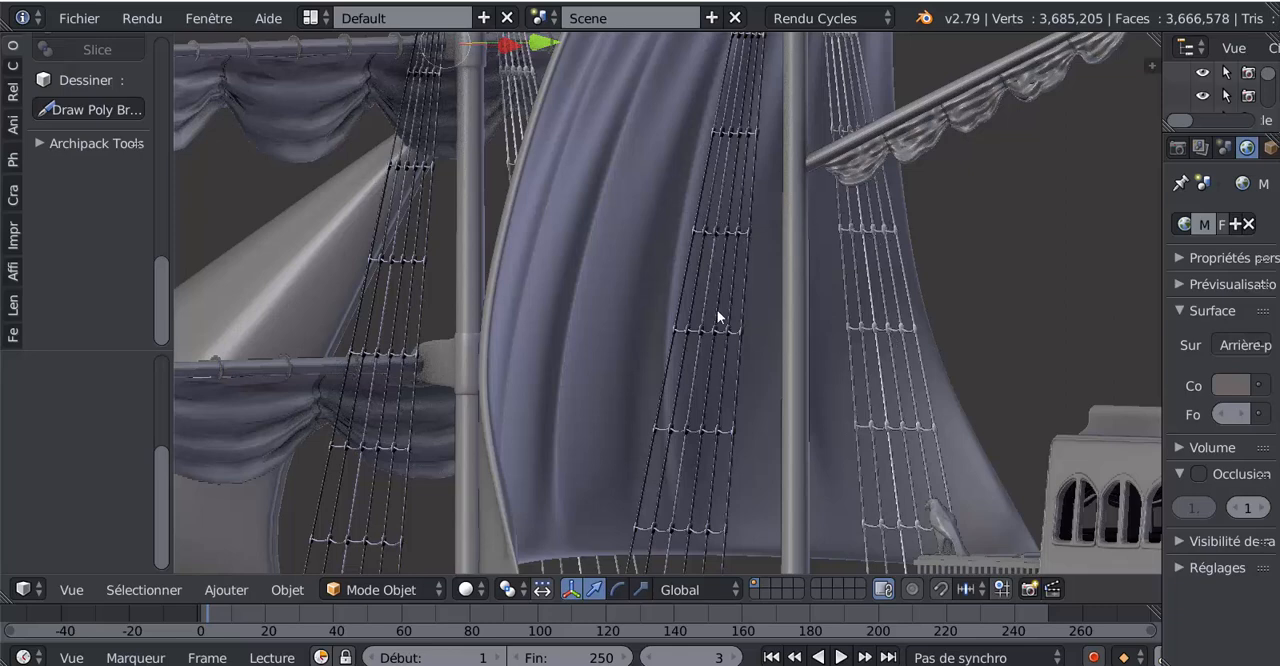
shift+middle_drag(745, 258, 723, 482)
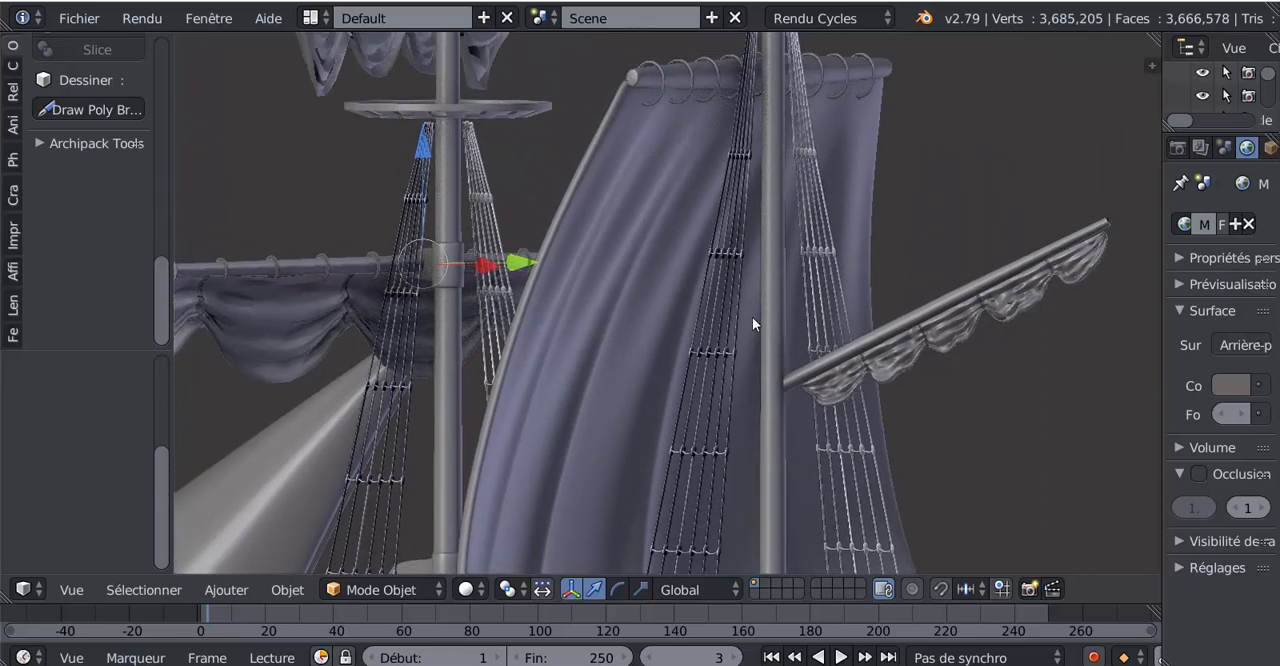
shift+middle_drag(752, 320, 741, 490)
scroll(745, 398, down, 5)
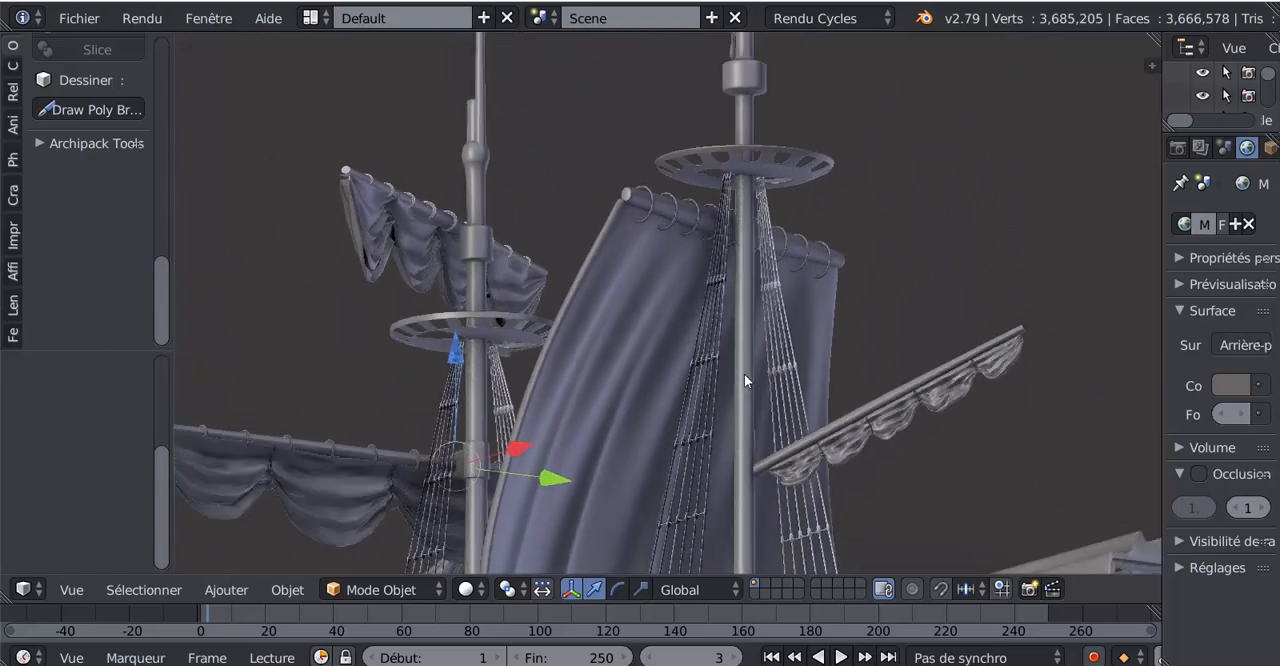
middle_drag(753, 429, 799, 227)
scroll(726, 408, up, 3)
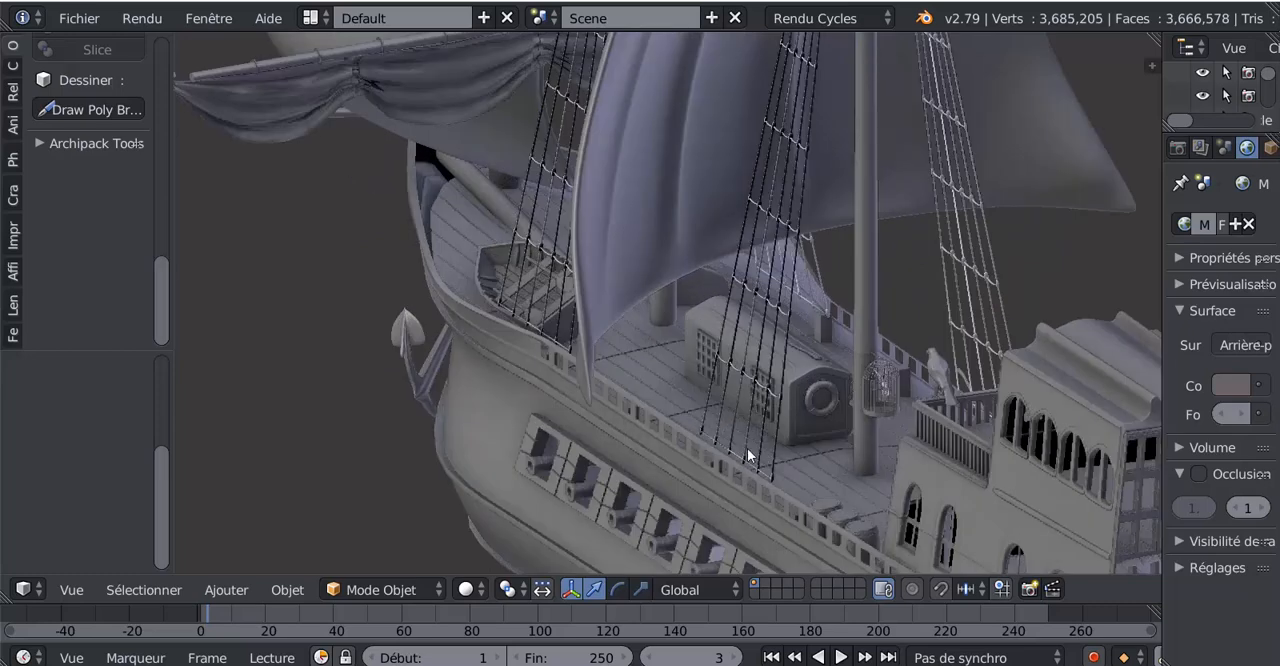
scroll(725, 440, down, 2)
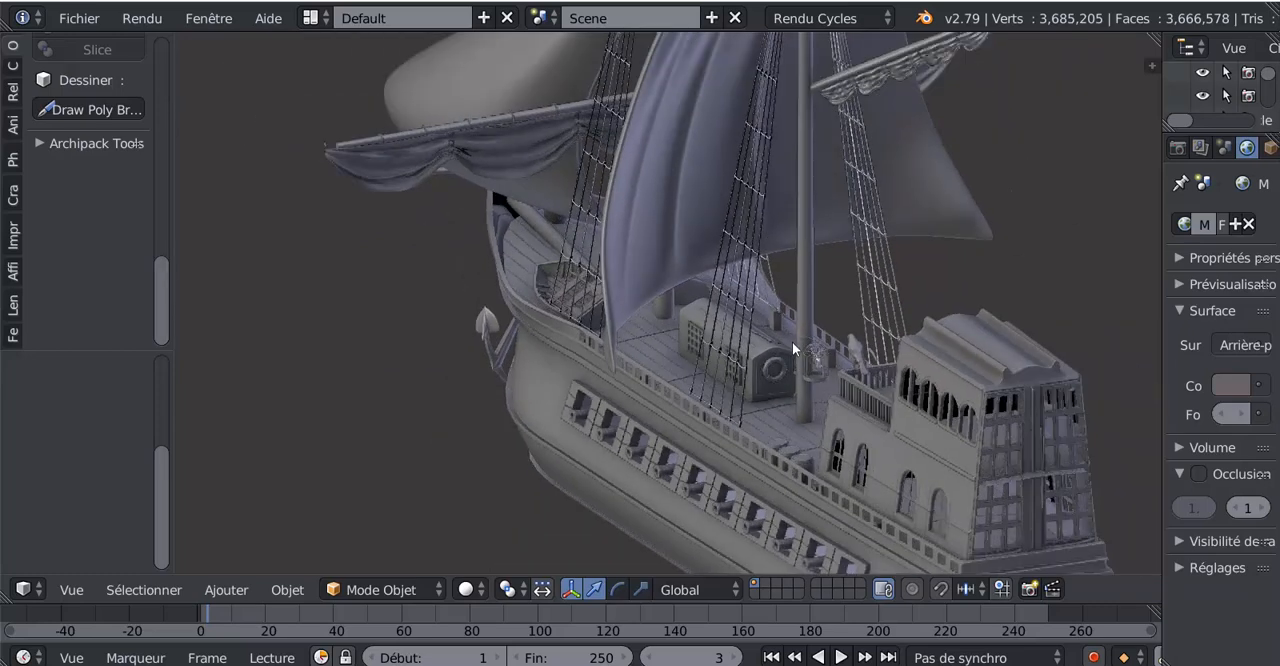
shift+middle_drag(779, 368, 741, 532)
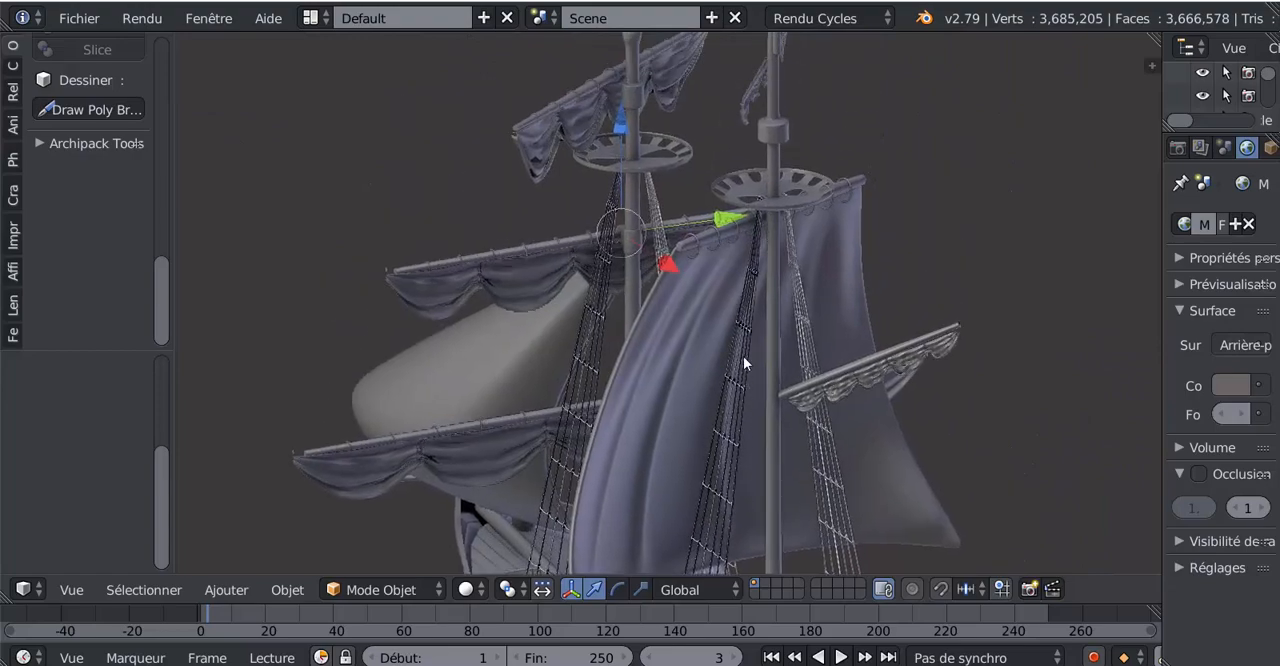
- Examine how the rope ladders attach beneath the mast platforms and how they fit around the masts and sails
middle_drag(757, 262, 770, 313)
scroll(795, 233, up, 3)
shift+middle_drag(795, 233, 715, 362)
scroll(789, 349, up, 2)
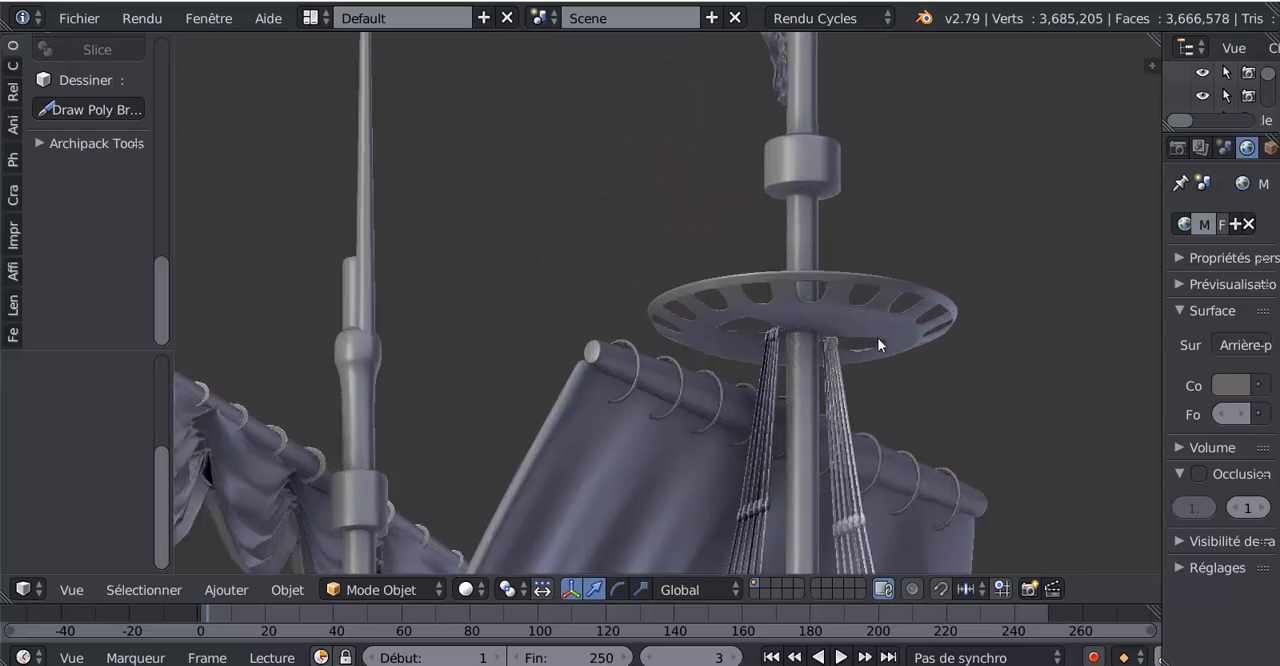
middle_drag(857, 345, 846, 324)
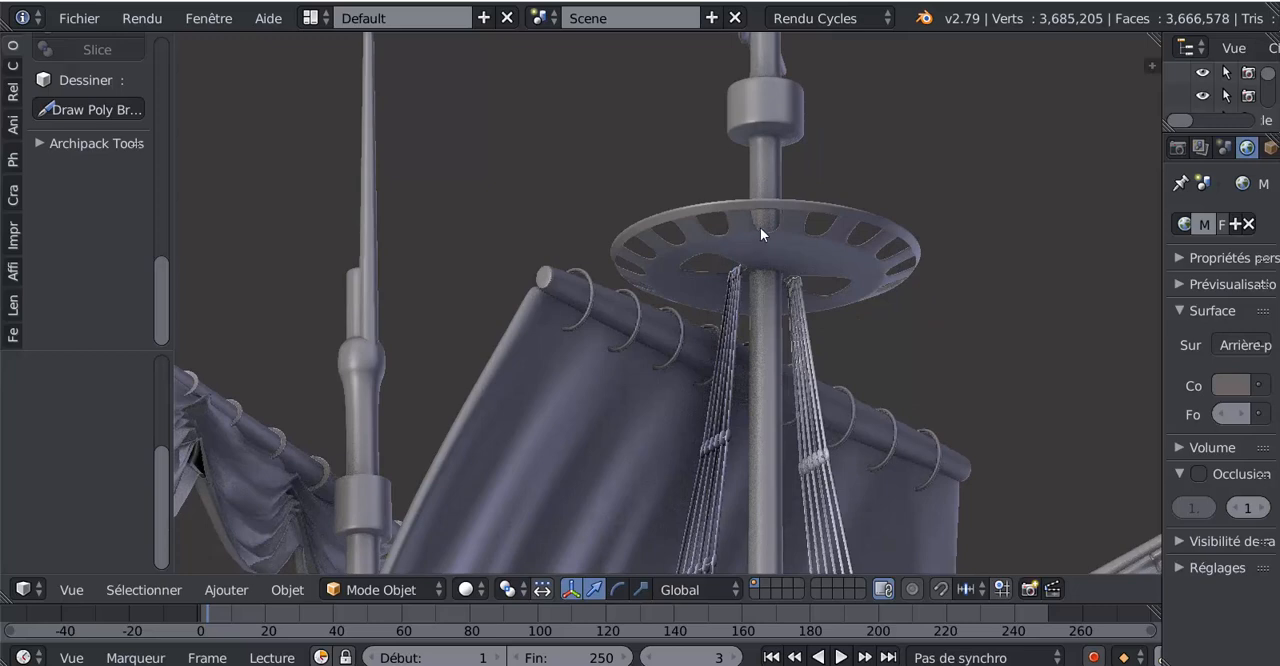
scroll(787, 260, down, 3)
scroll(797, 354, down, 2)
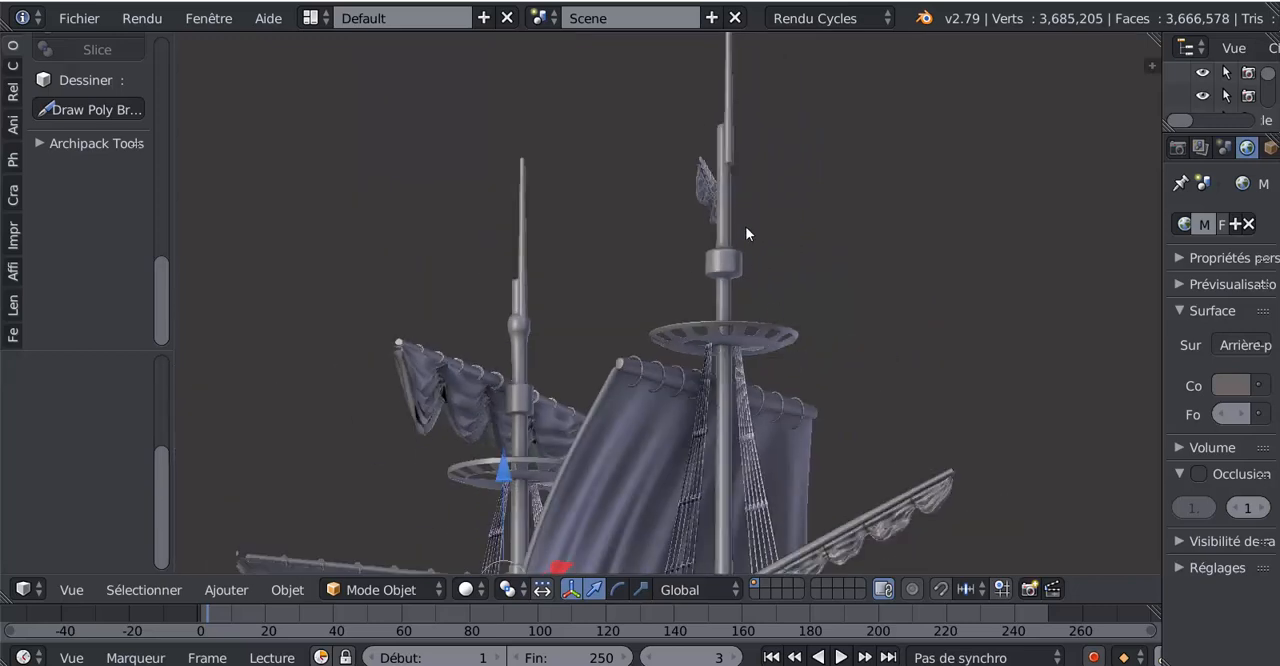
middle_drag(818, 290, 829, 335)
scroll(760, 340, up, 4)
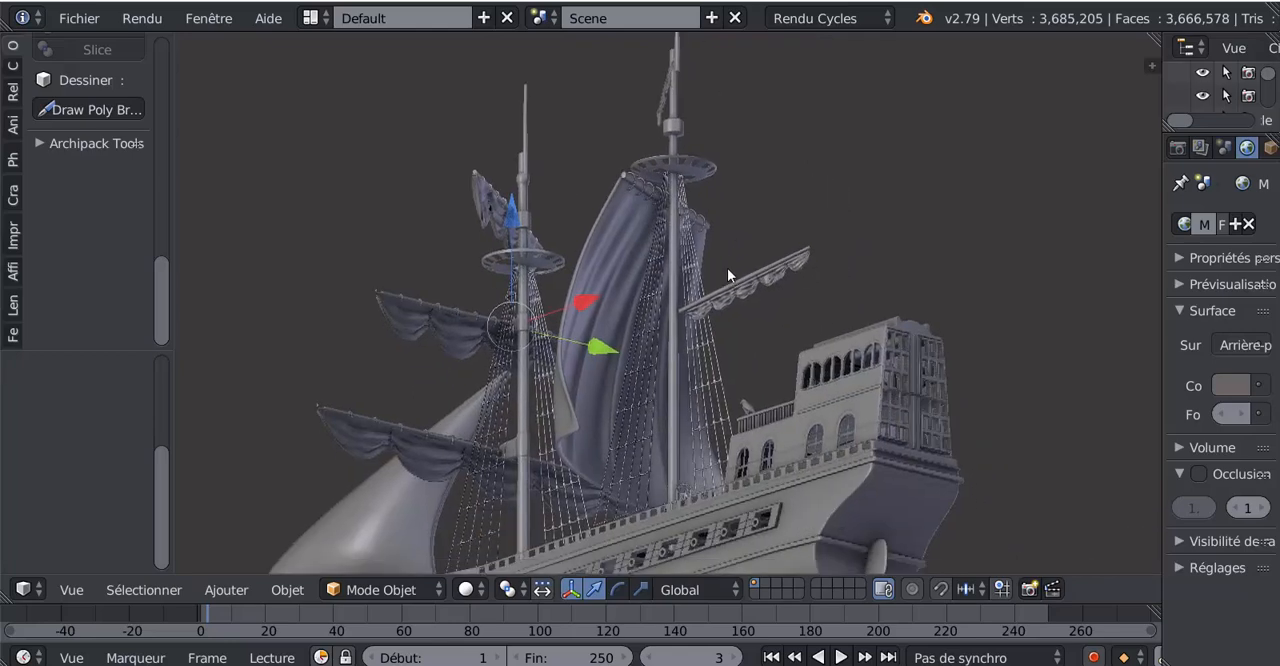
scroll(684, 321, up, 3)
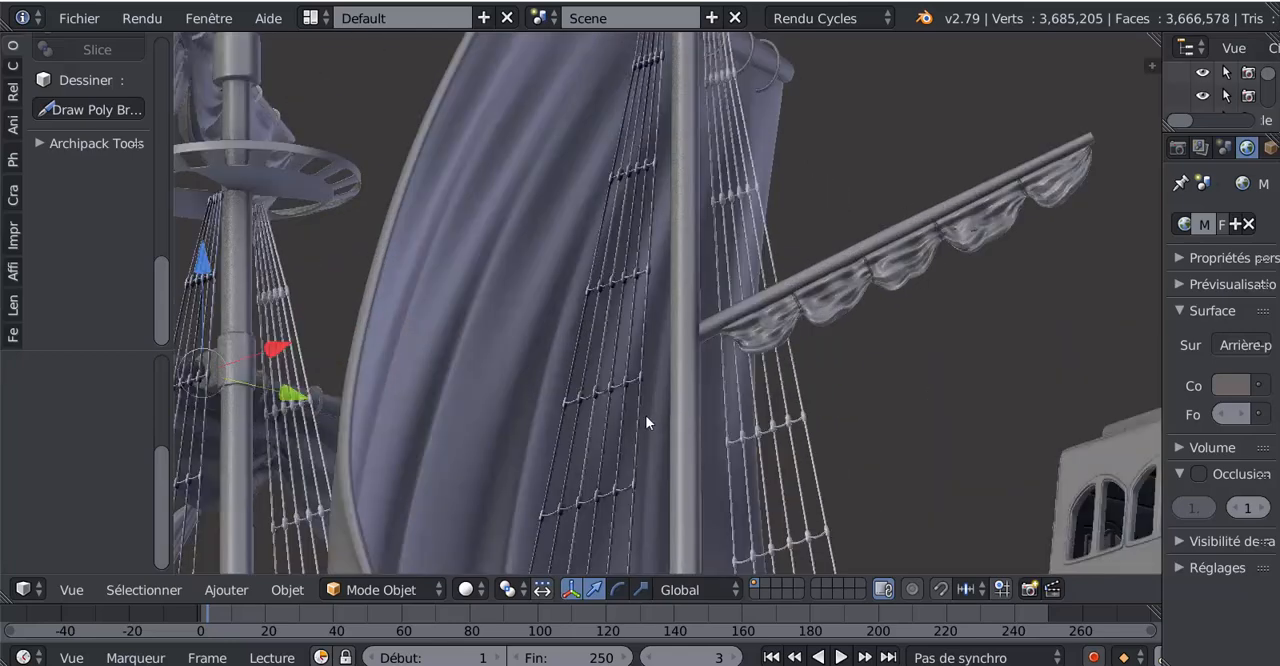
scroll(645, 421, down, 7)
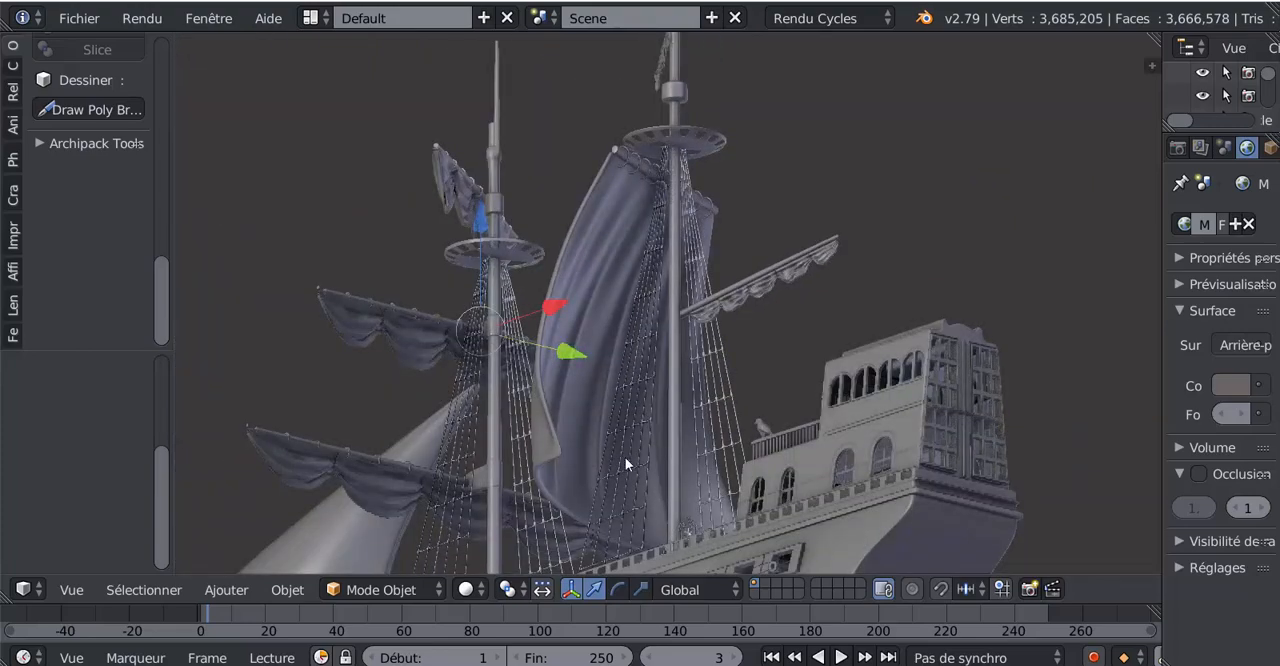
middle_drag(629, 457, 708, 506)
scroll(708, 506, up, 2)
scroll(732, 514, down, 5)
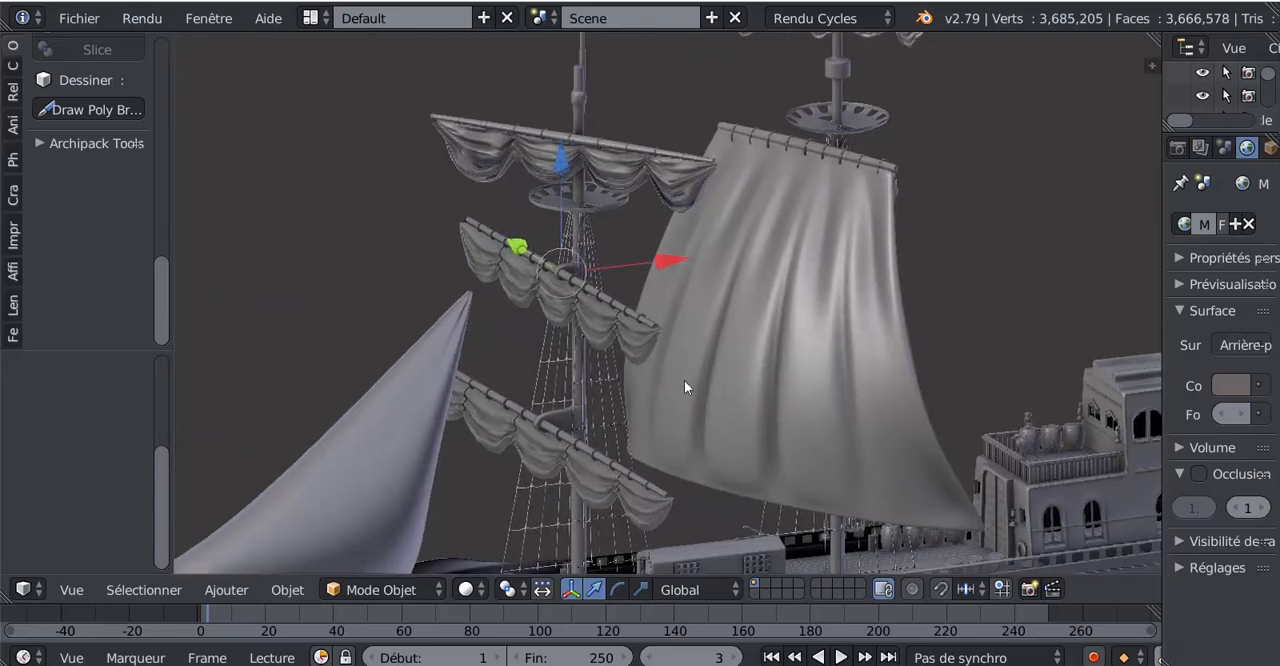
middle_drag(783, 376, 667, 337)
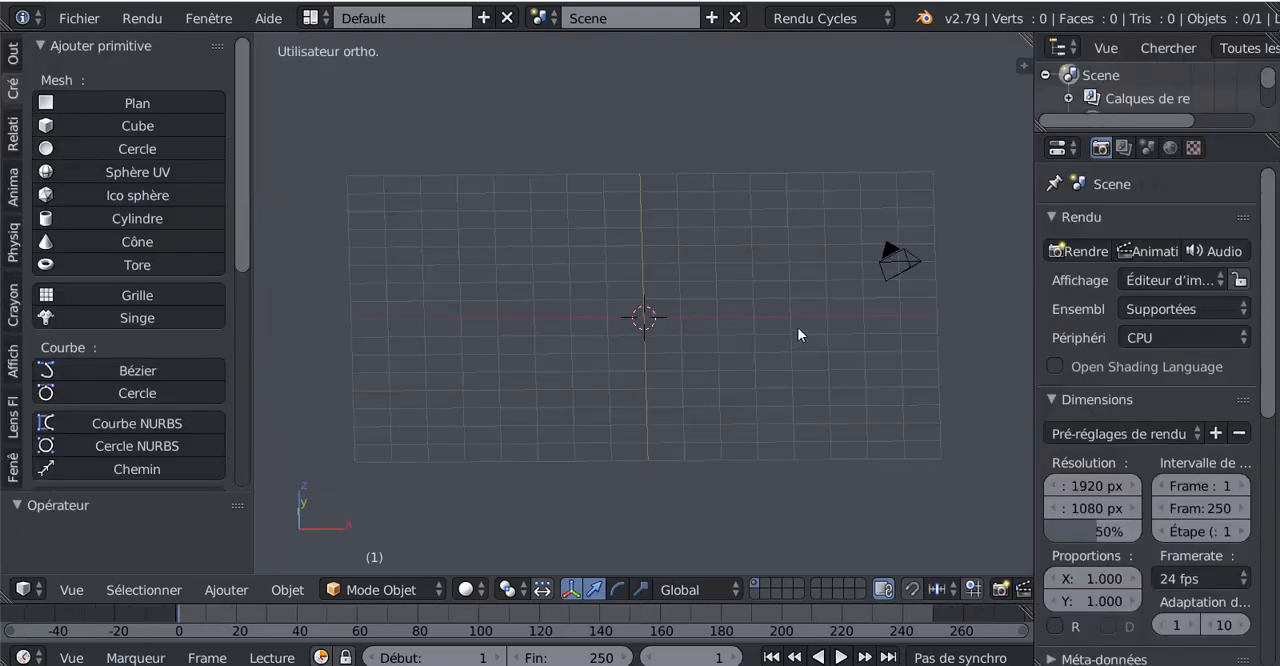
- Delete the camera and add a plane mesh at the origin in top orthographic view
right_click(894, 266)
key(x)
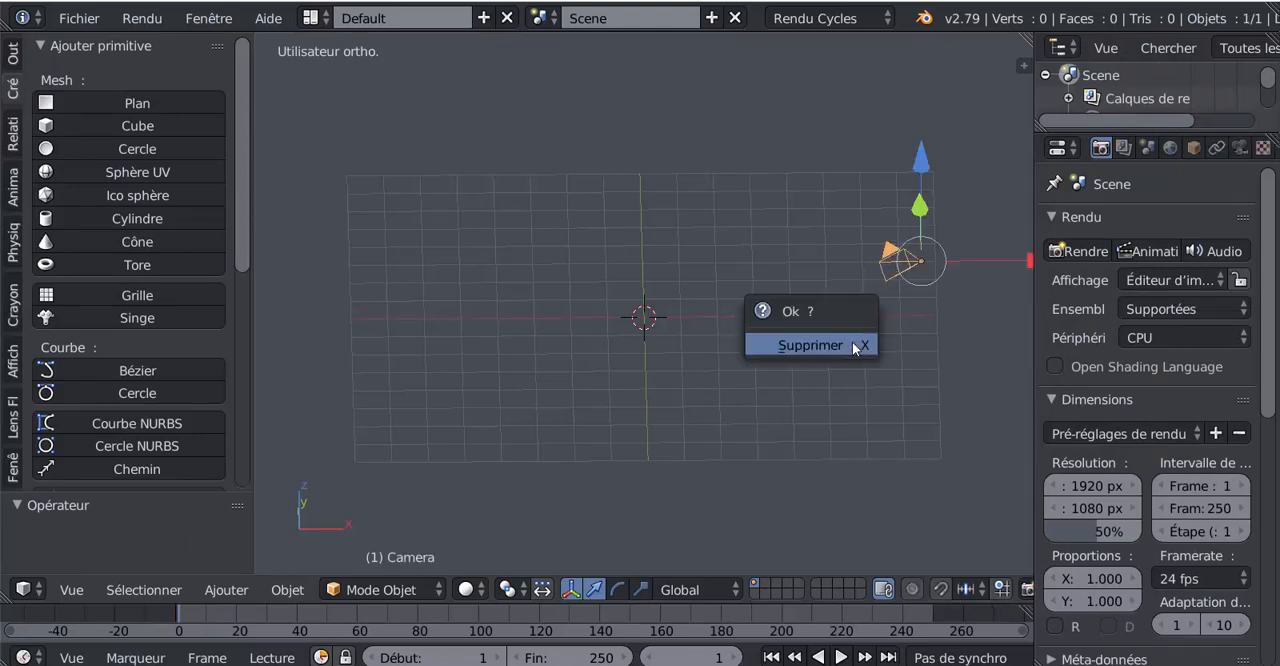
click(802, 344)
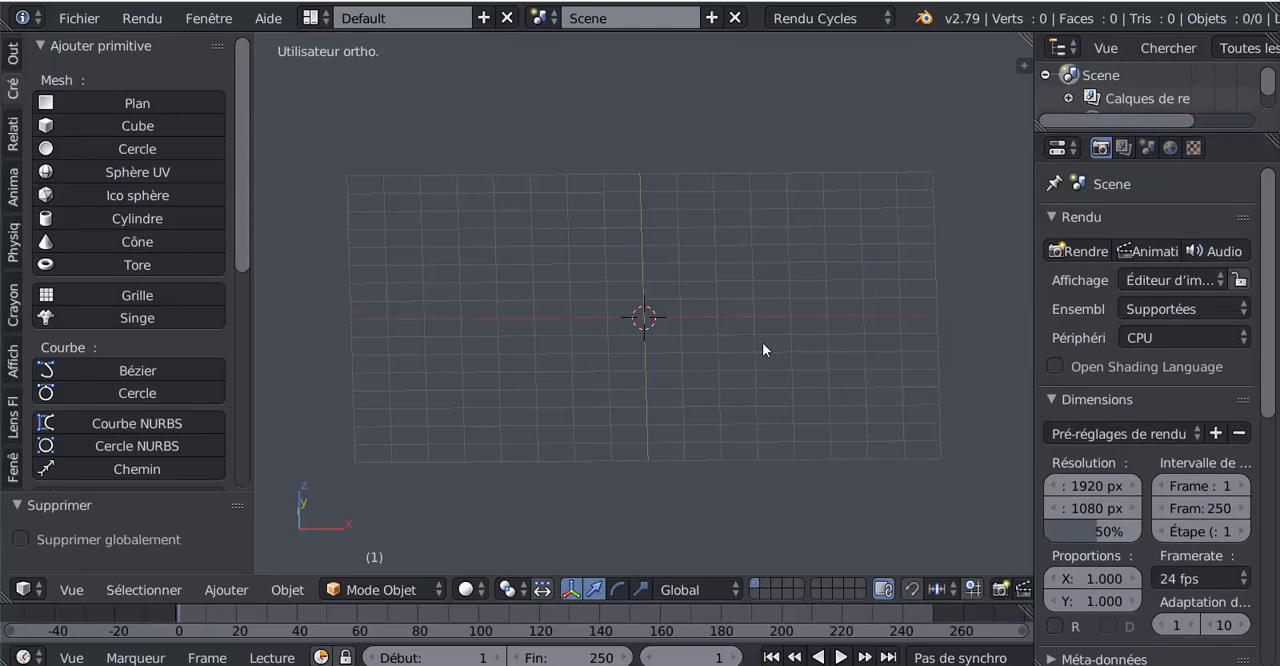
key(KP_7)
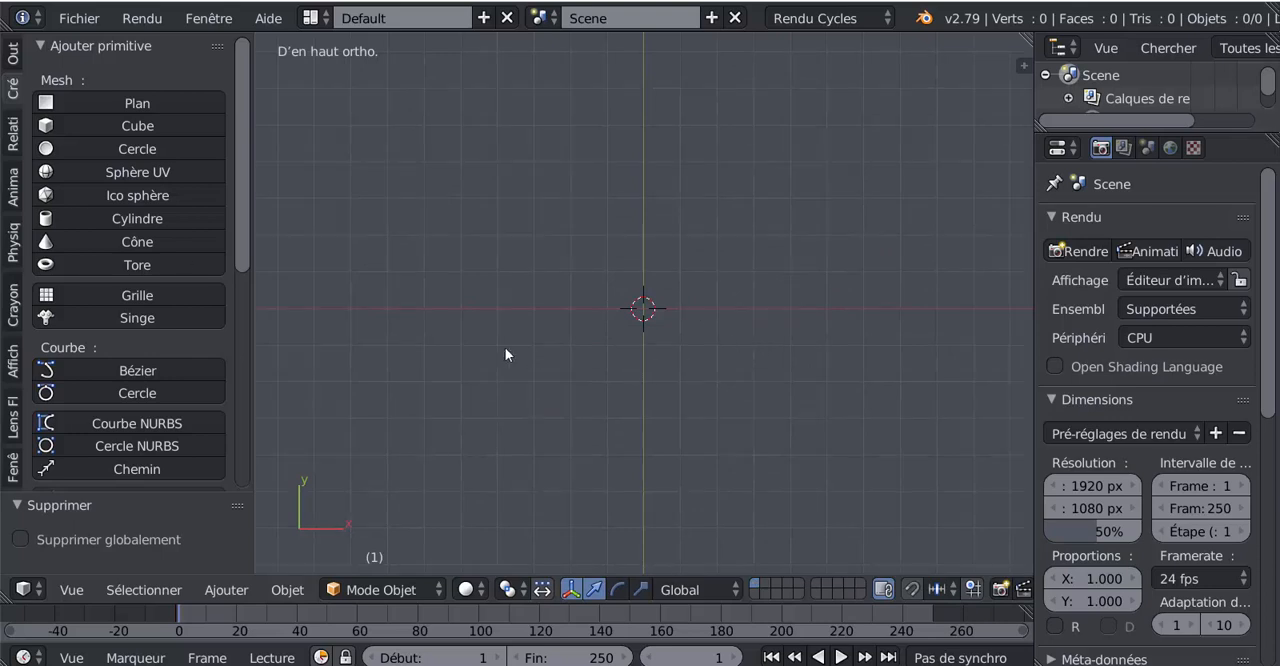
click(97, 102)
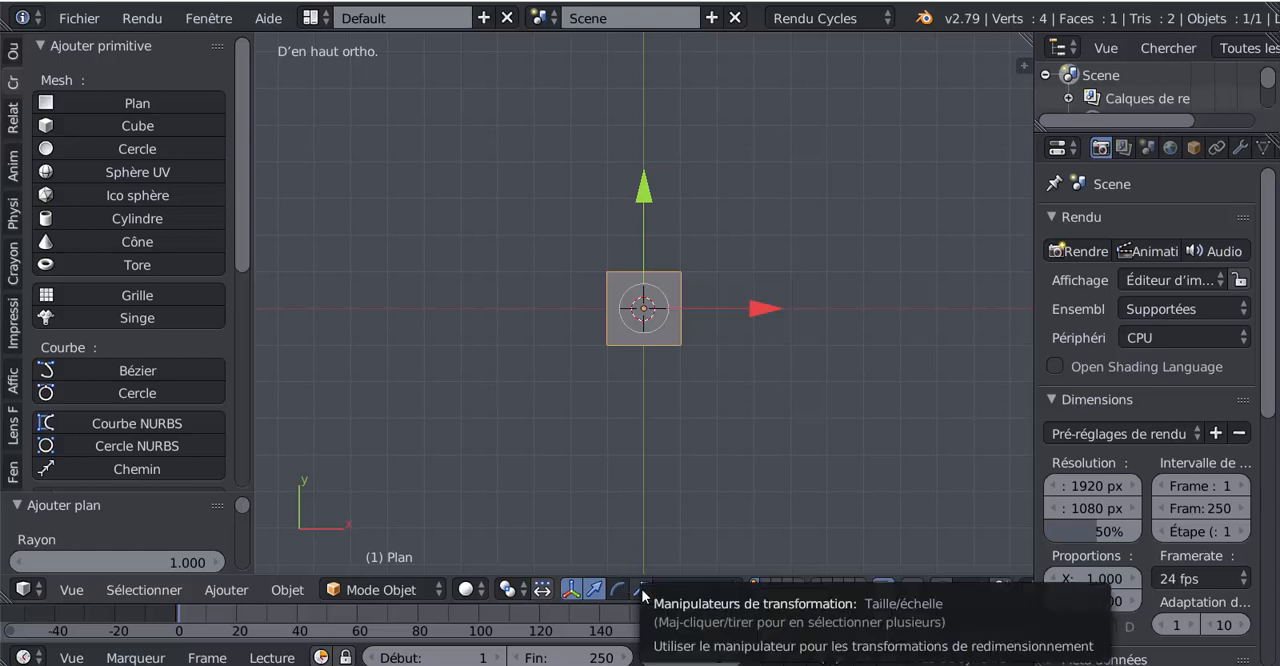
- Scale the plane's upper edge along X in Edit Mode to almost a point, giving the plane a triangular outline
key(Tab)
click(750, 589)
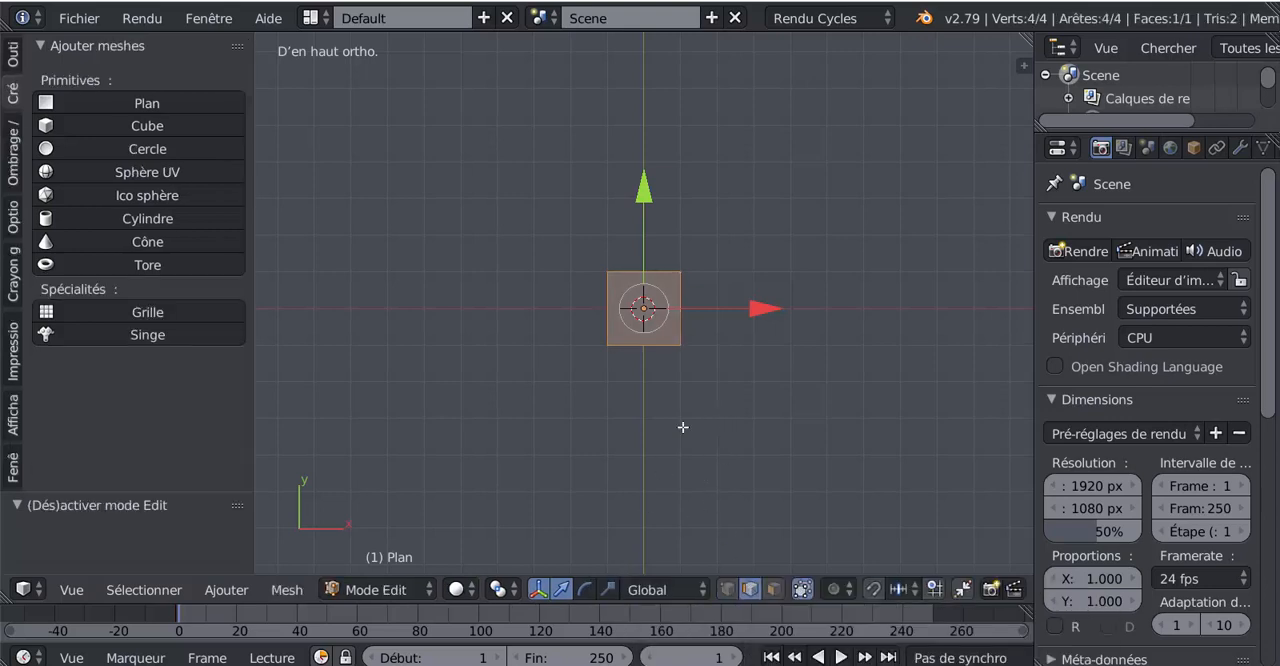
right_click(639, 284)
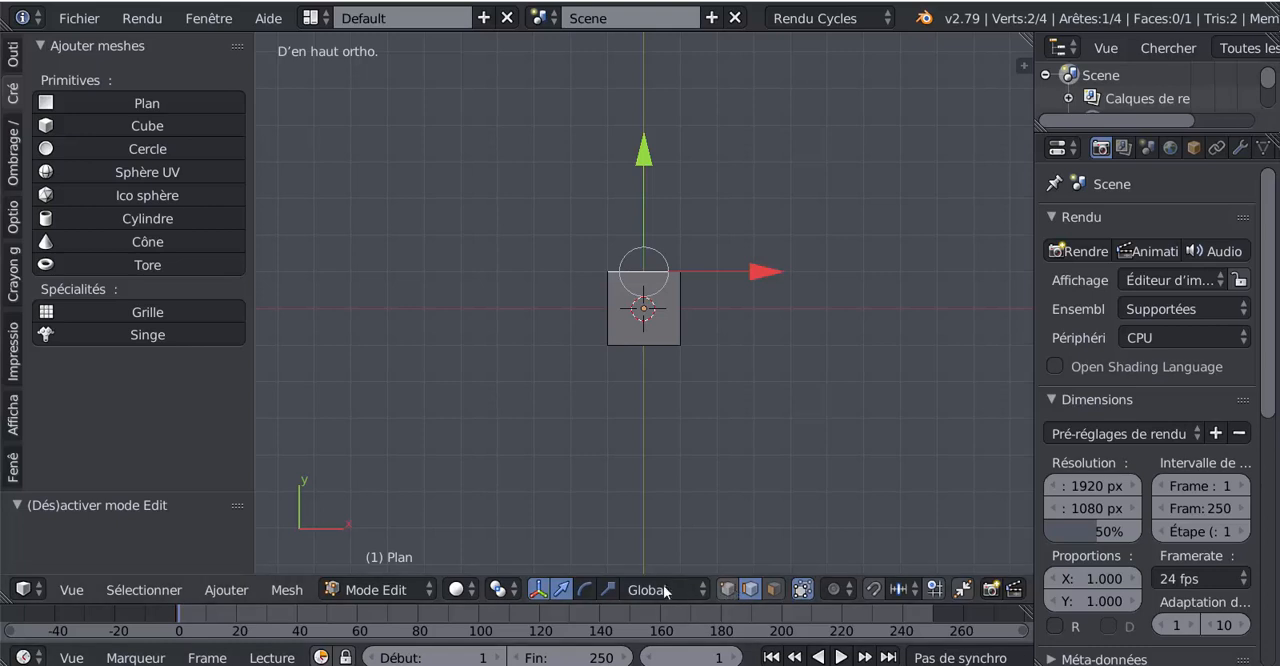
click(607, 589)
drag(767, 271, 663, 268)
scroll(663, 268, up, 3)
drag(777, 249, 680, 252)
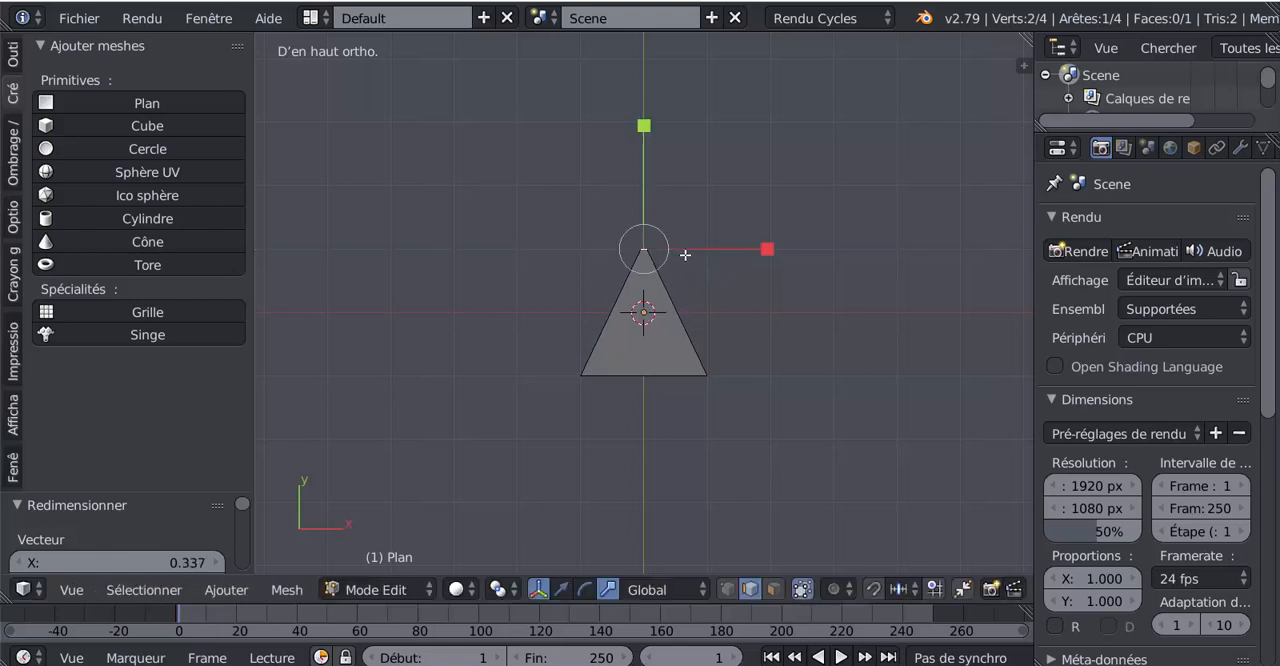
key(Tab)
- Stretch the triangular plane along Y in Object Mode to between four and five times its height
scroll(667, 399, down, 3)
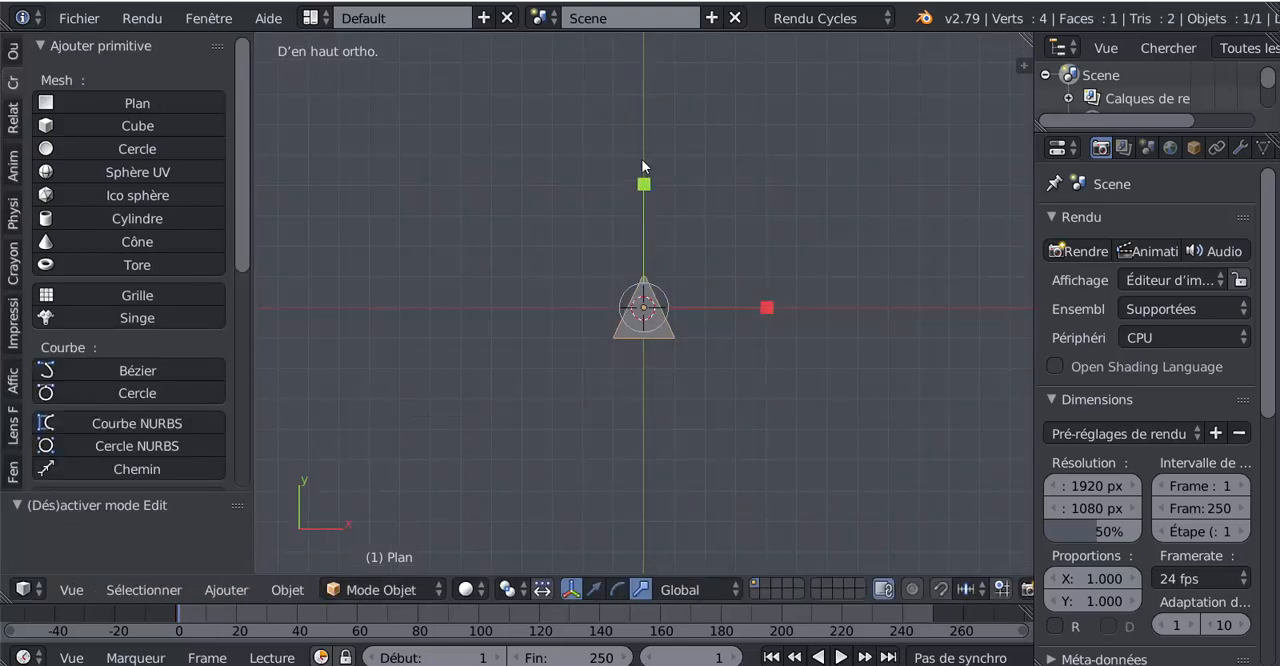
drag(645, 181, 694, 273)
key(Tab)
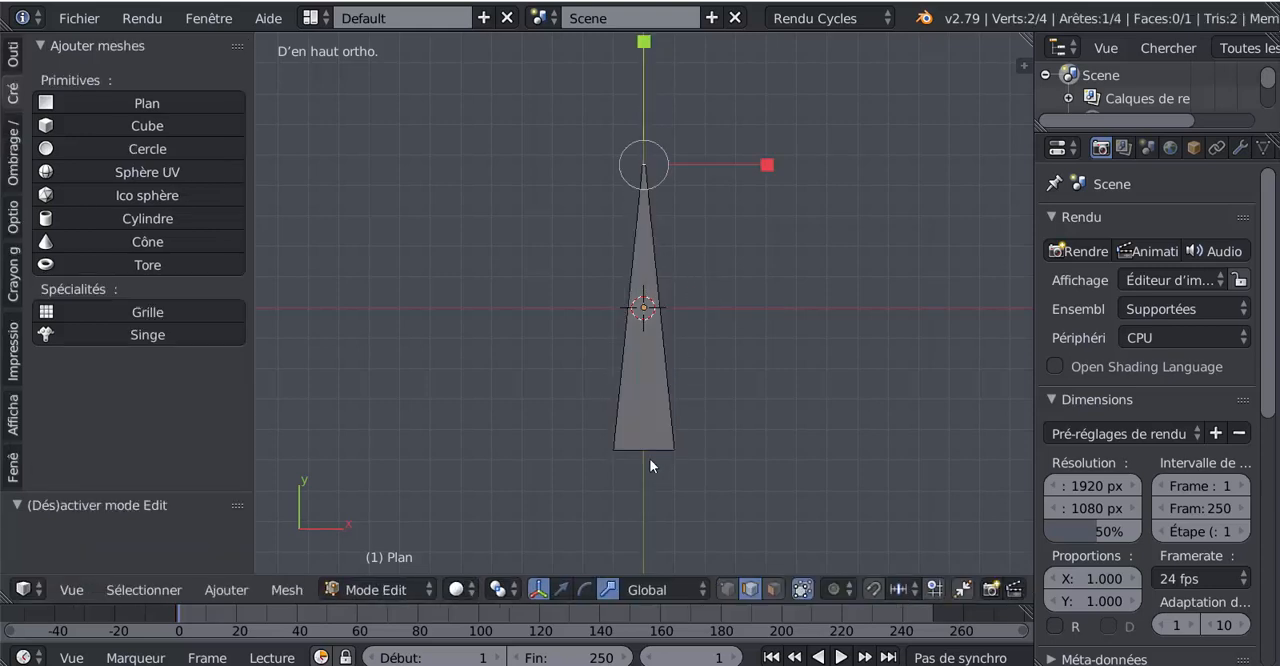
key(Tab)
key(Tab)
- Widen the tapered plane's lower edge by scaling it along X by about 1.224
right_click(652, 455)
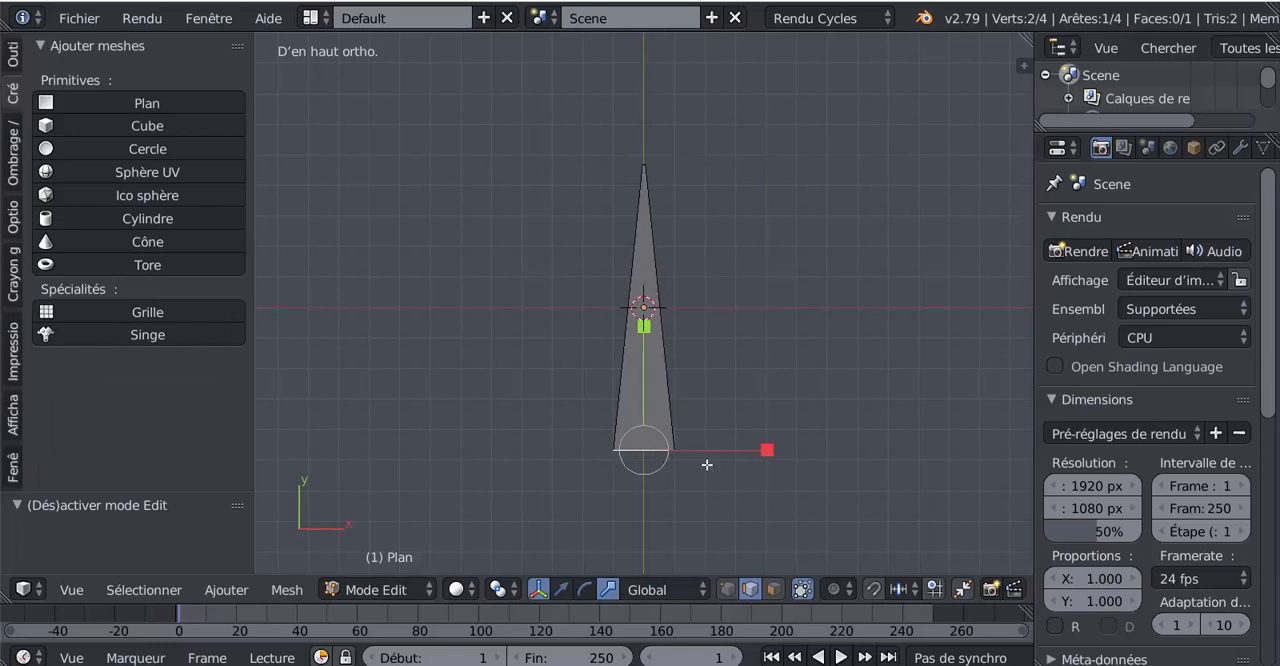
drag(766, 449, 806, 451)
mouse_move(806, 451)
middle_down()
mouse_move(831, 451)
mouse_move(810, 451)
middle_up()
key(KP_7)
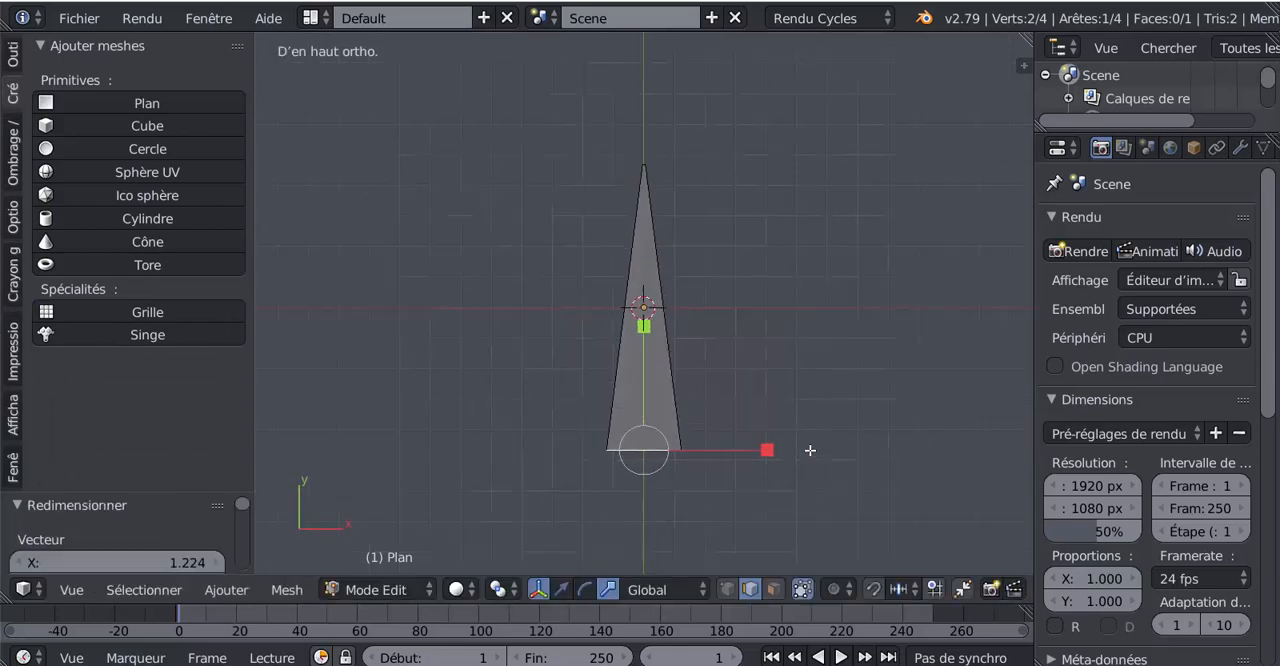
scroll(810, 450, up, 2)
shift+middle_drag(811, 434, 820, 389)
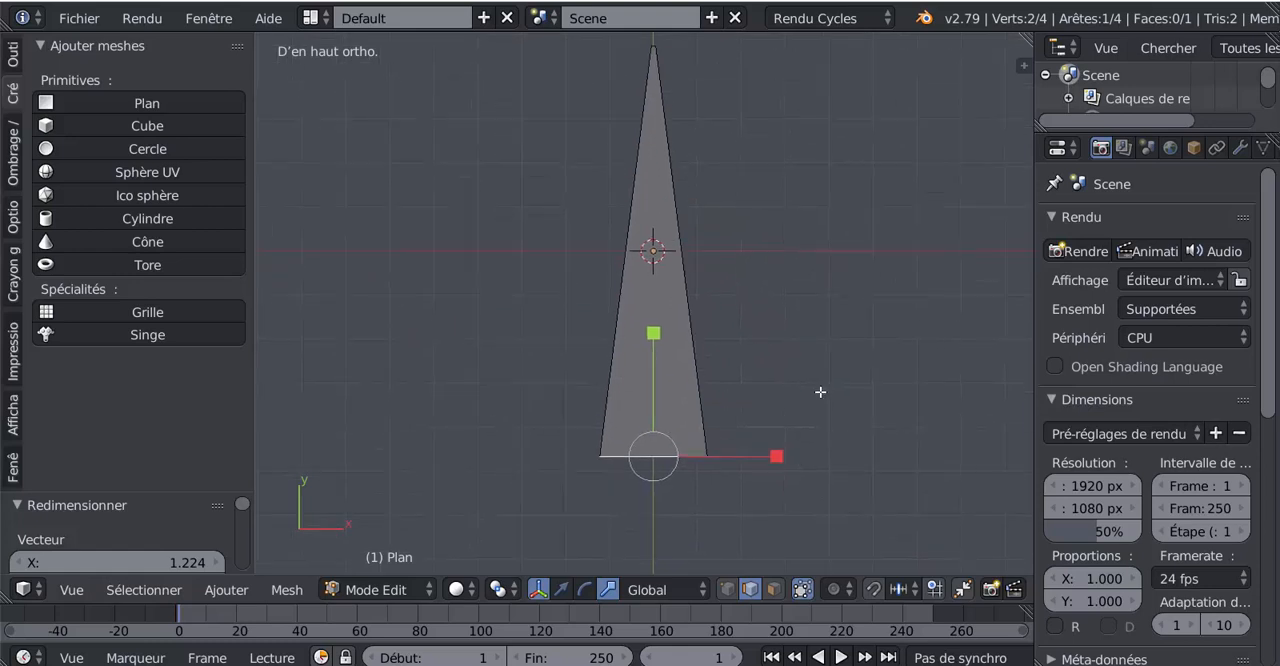
scroll(751, 470, up, 1)
scroll(751, 470, up, 1)
key(Tab)
- Add four evenly spaced lengthwise loop cuts to the tapered plane, running from its base to its tip, without sliding them
scroll(750, 468, down, 3)
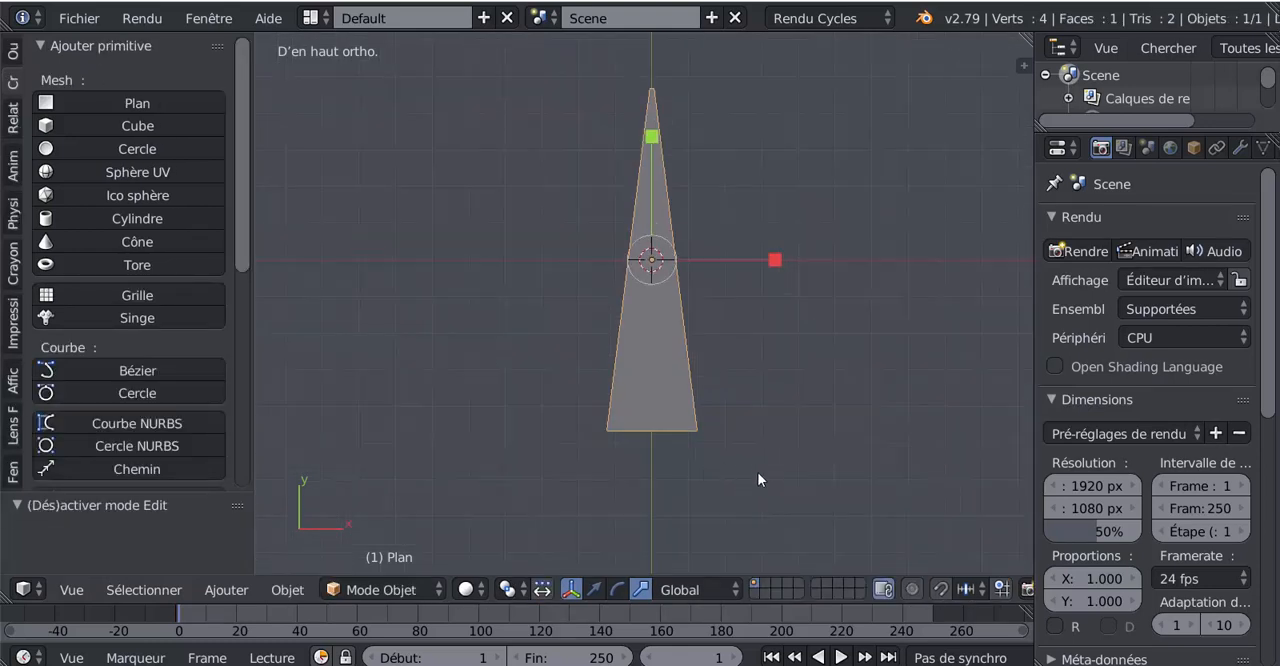
scroll(678, 440, up, 1)
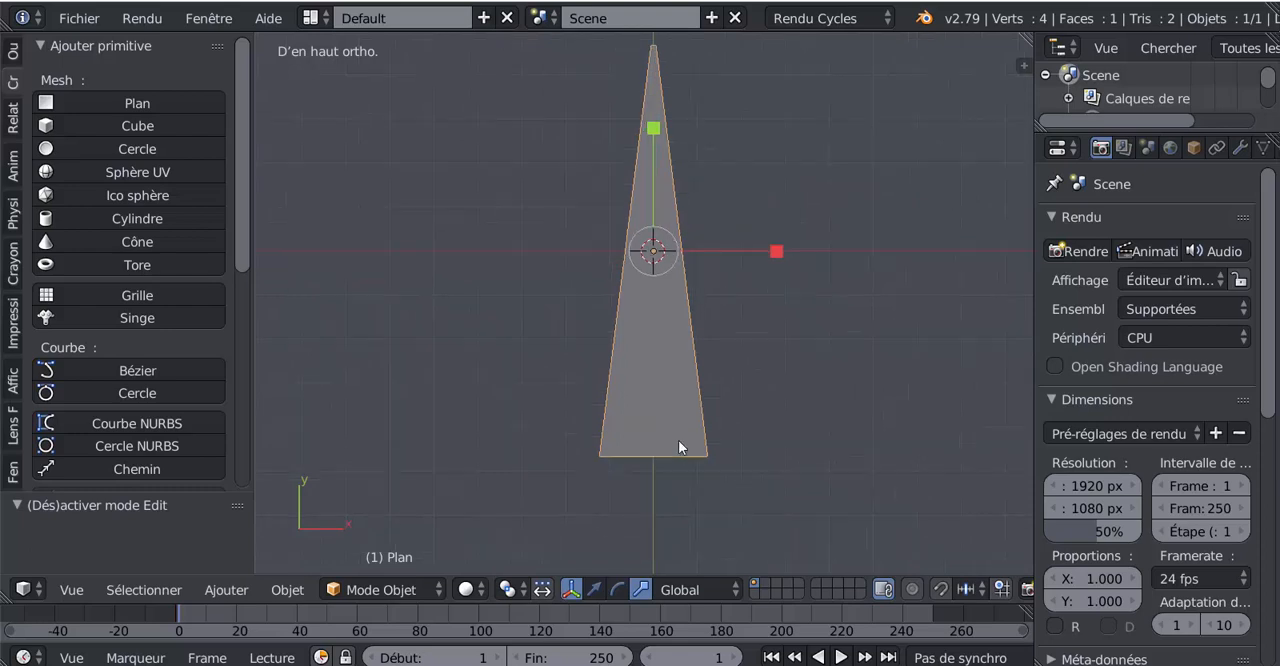
shift+middle_drag(761, 404, 742, 424)
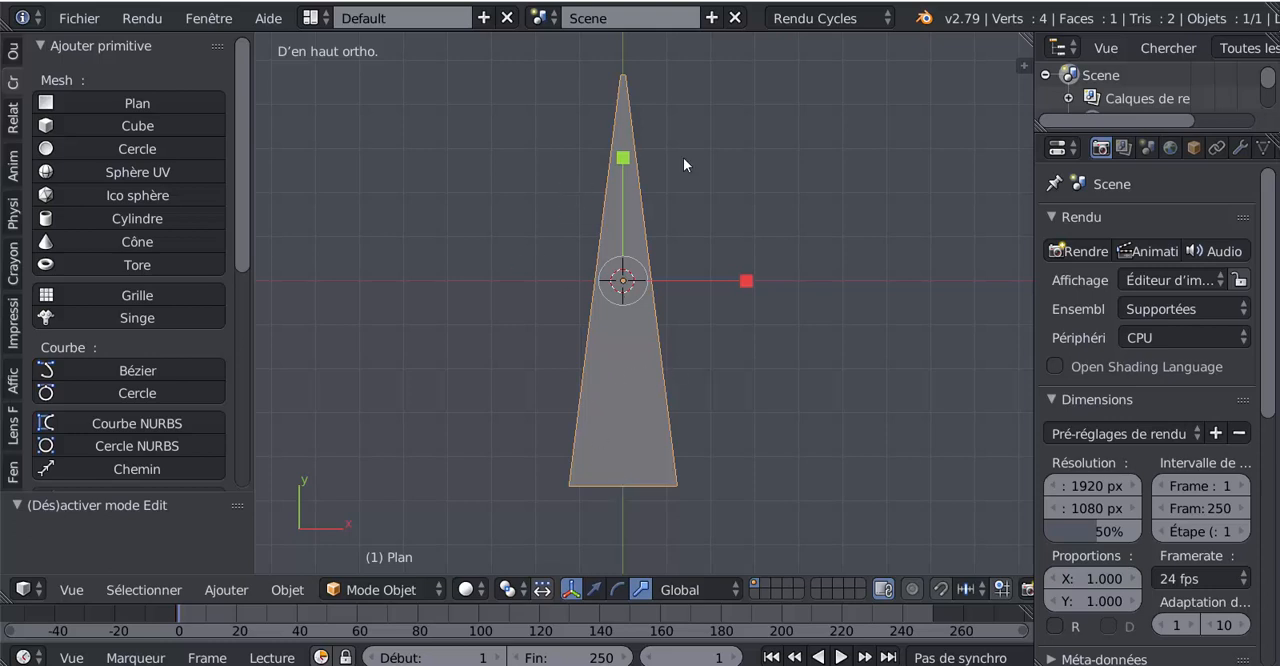
scroll(643, 470, up, 1)
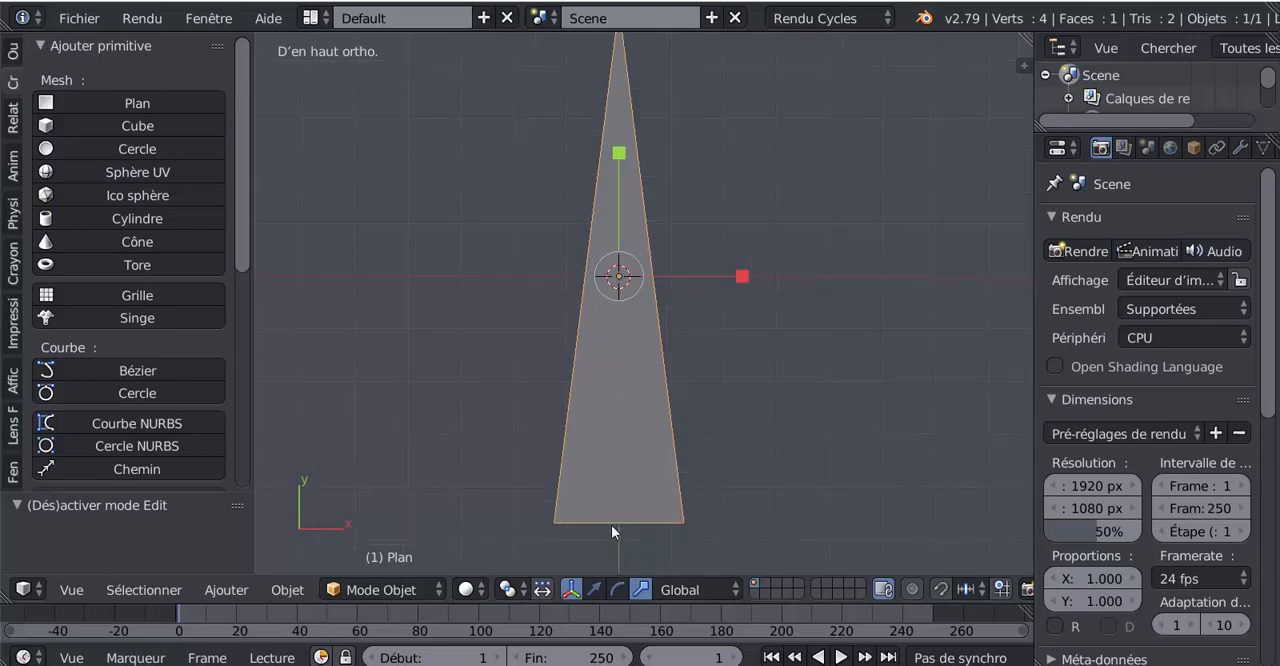
scroll(611, 525, up, 2)
scroll(611, 525, down, 3)
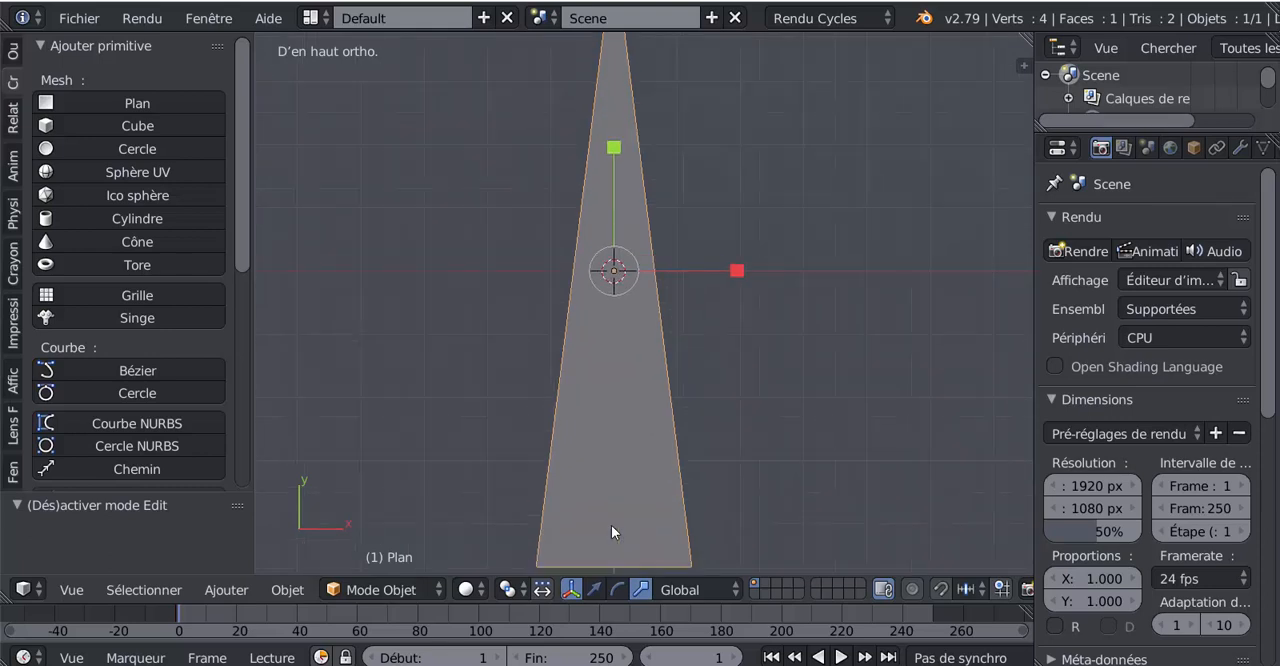
key(Tab)
key(ctrl+r)
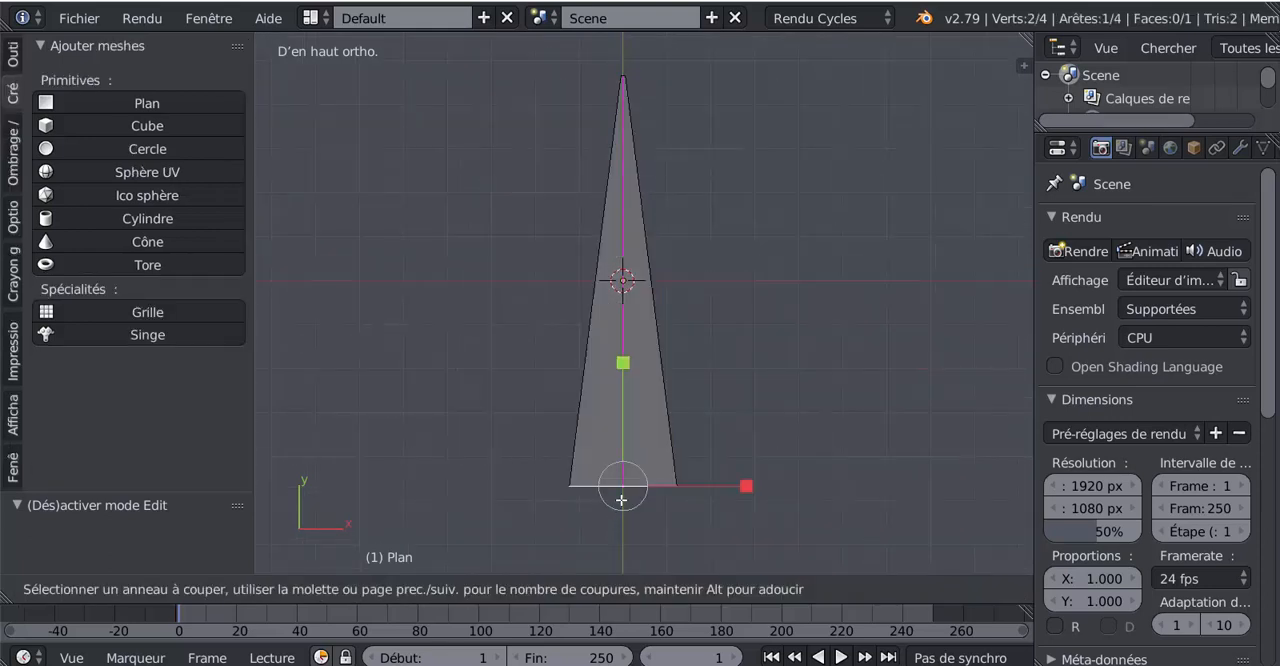
scroll(628, 490, up, 2)
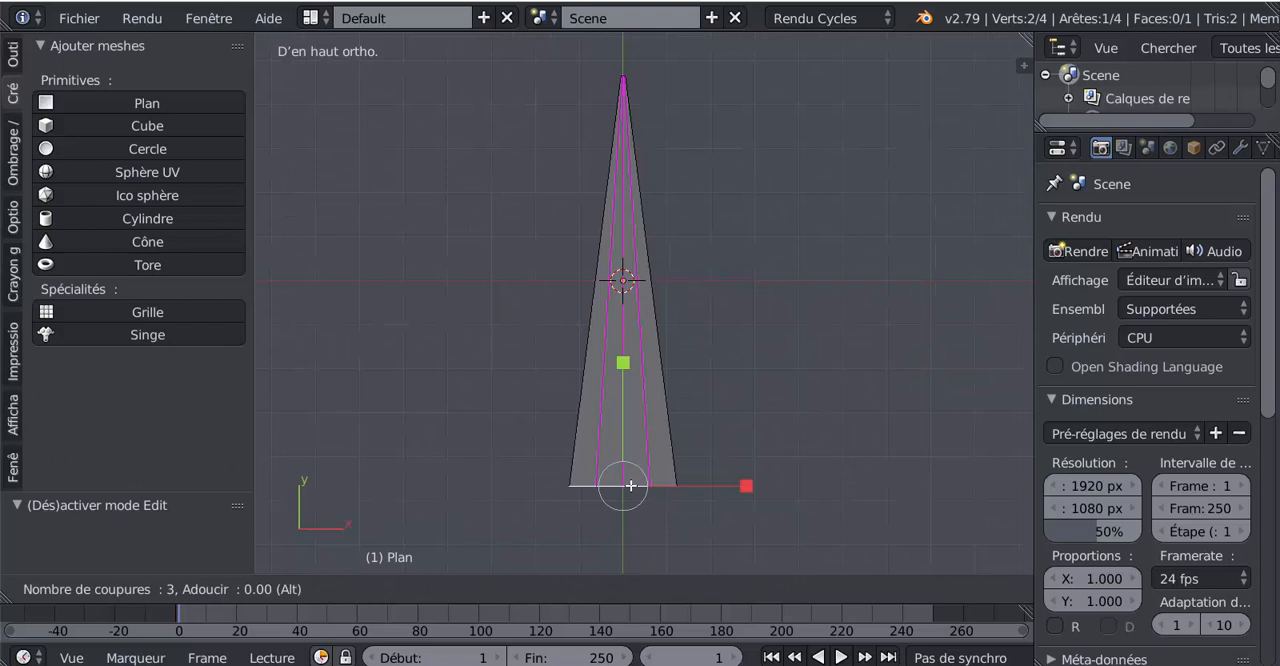
scroll(631, 486, up, 1)
click(631, 486)
right_click(631, 486)
- Add twelve evenly spaced crosswise loop cuts along the length of the tapered plane, without sliding them
scroll(719, 433, up, 1)
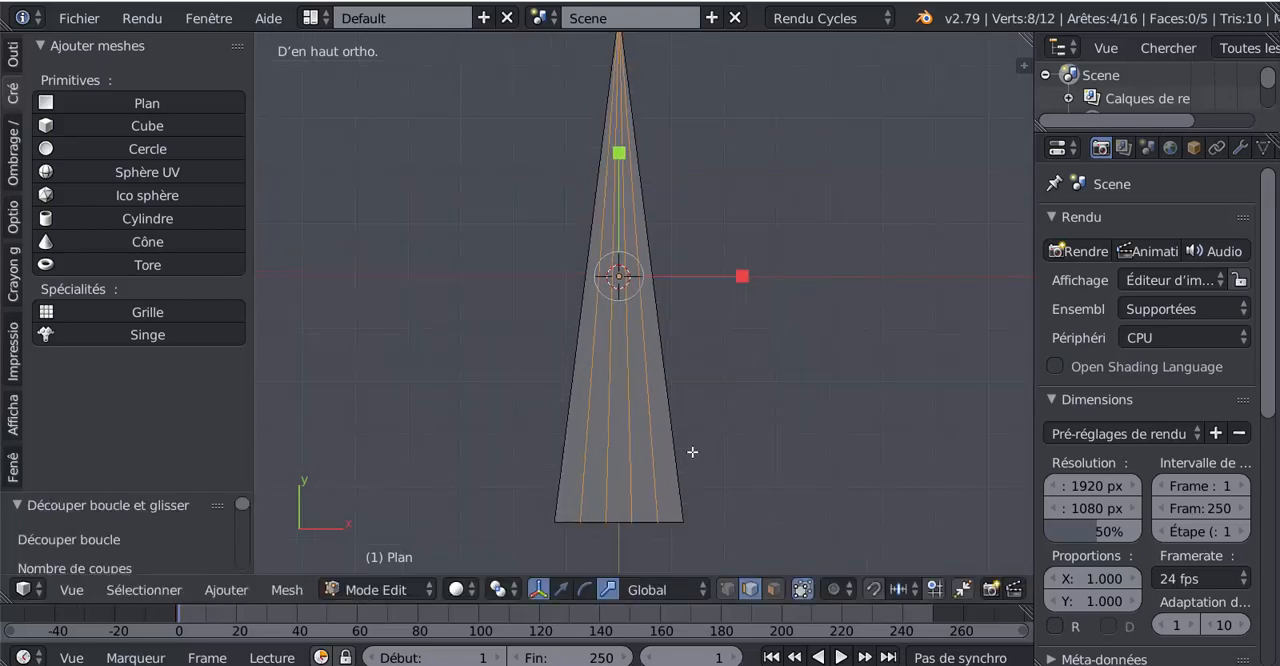
key(ctrl+r)
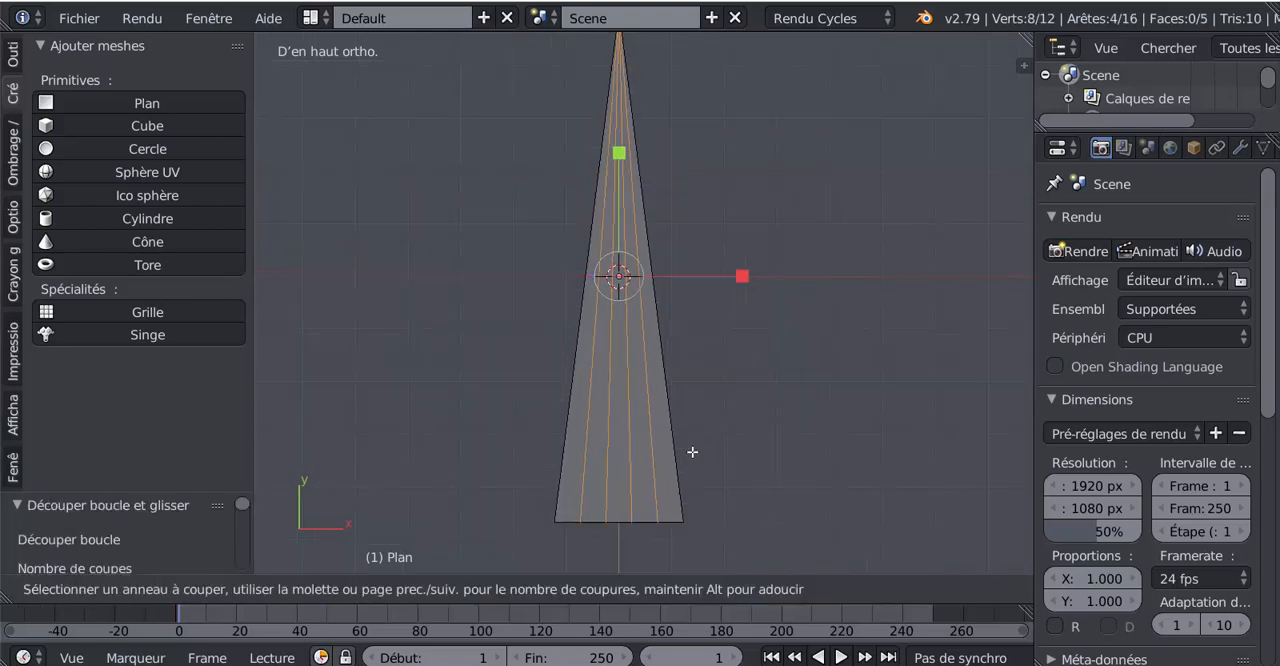
scroll(668, 392, up, 7)
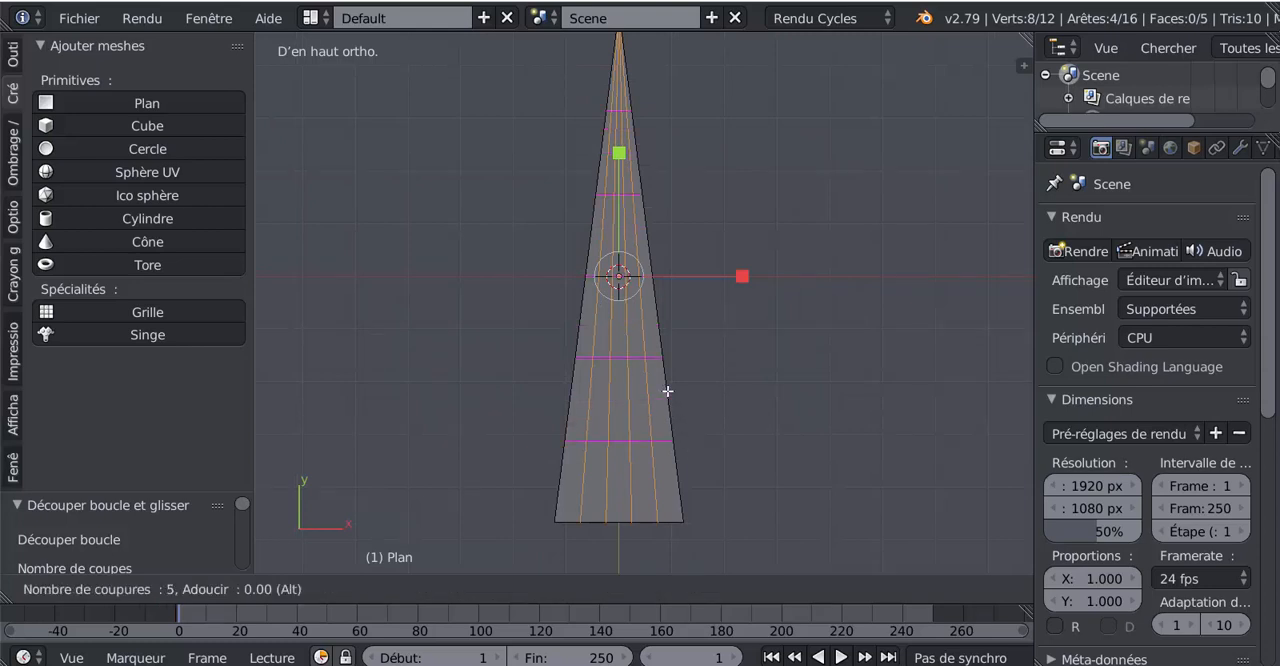
scroll(668, 392, up, 2)
scroll(668, 392, up, 1)
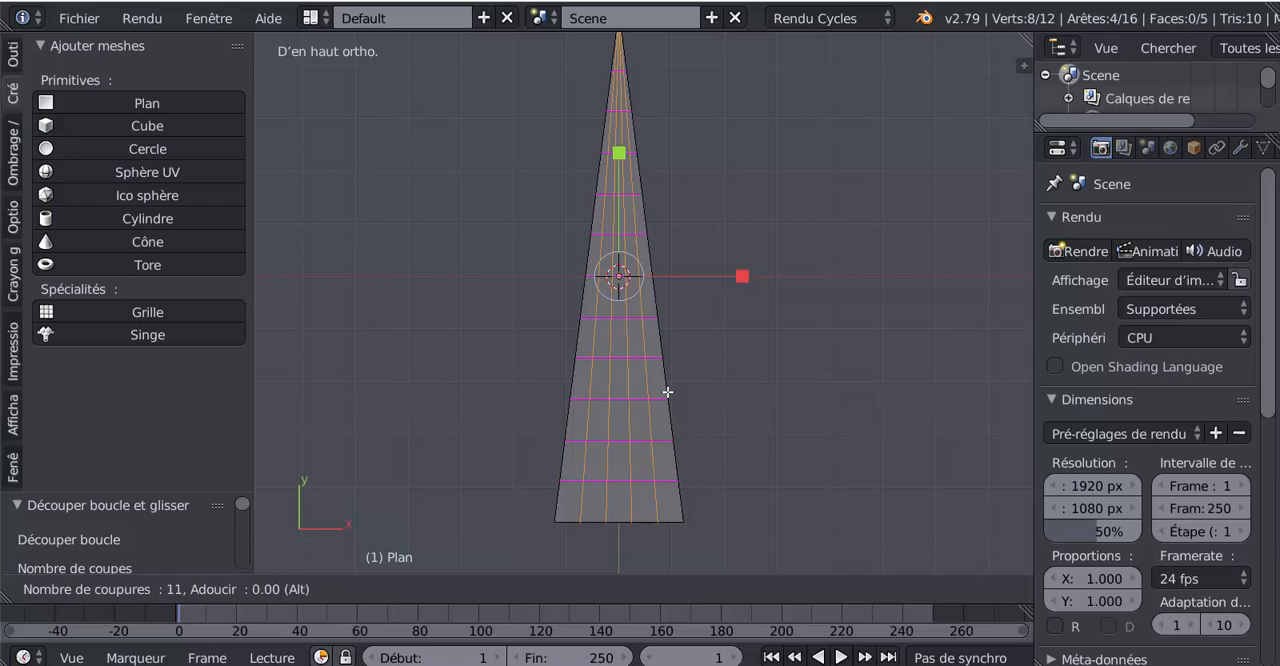
scroll(668, 392, up, 1)
click(668, 392)
right_click(668, 392)
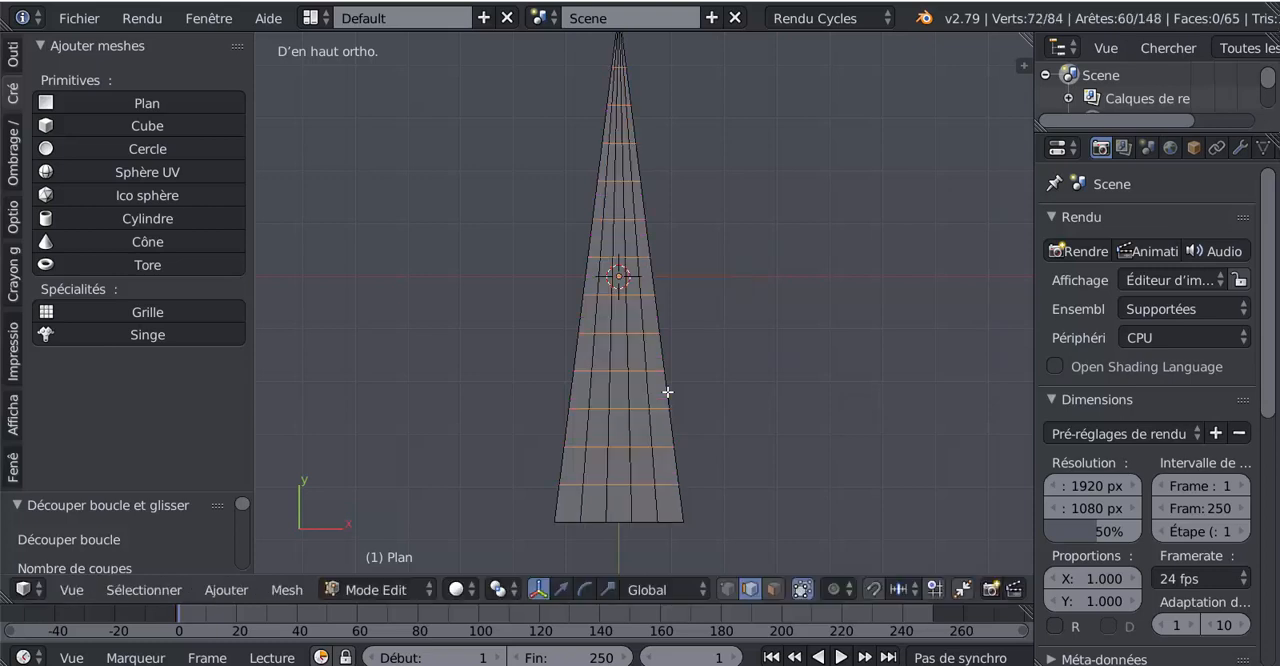
- Duplicate the tapered plane in Object Mode and move the copy 3.14 along X, clear of the original
scroll(732, 389, up, 1)
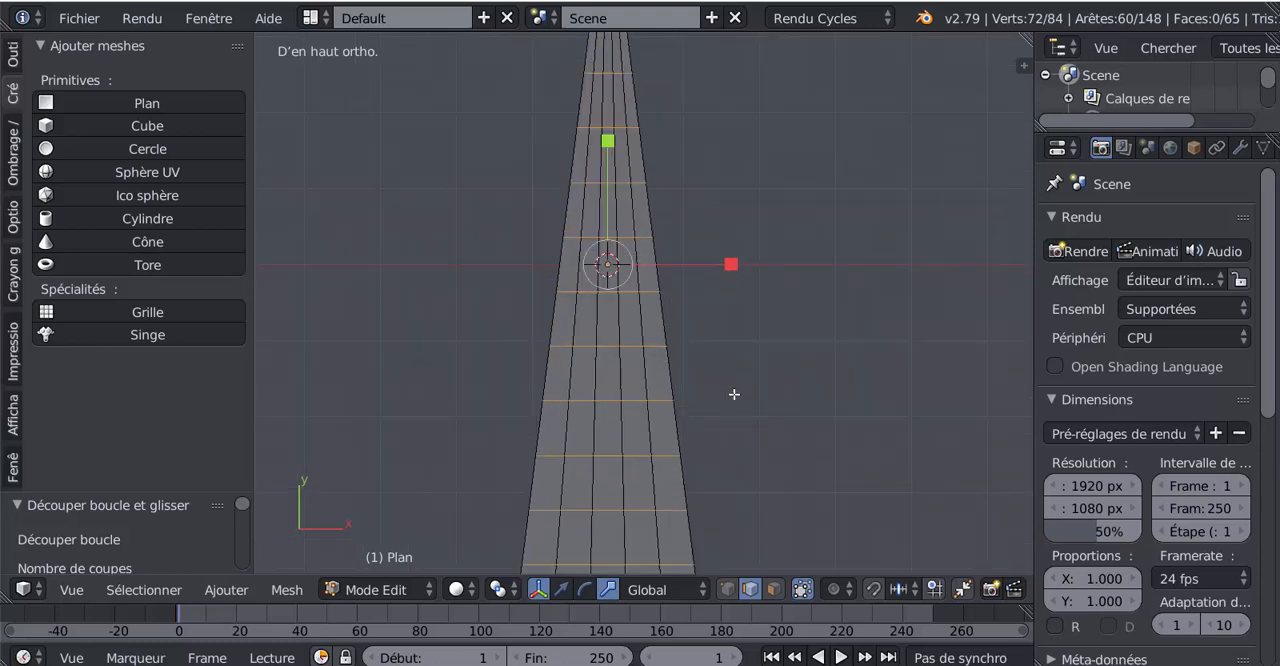
scroll(734, 395, up, 1)
scroll(736, 399, down, 2)
shift+middle_drag(751, 366, 707, 325)
scroll(708, 325, down, 1)
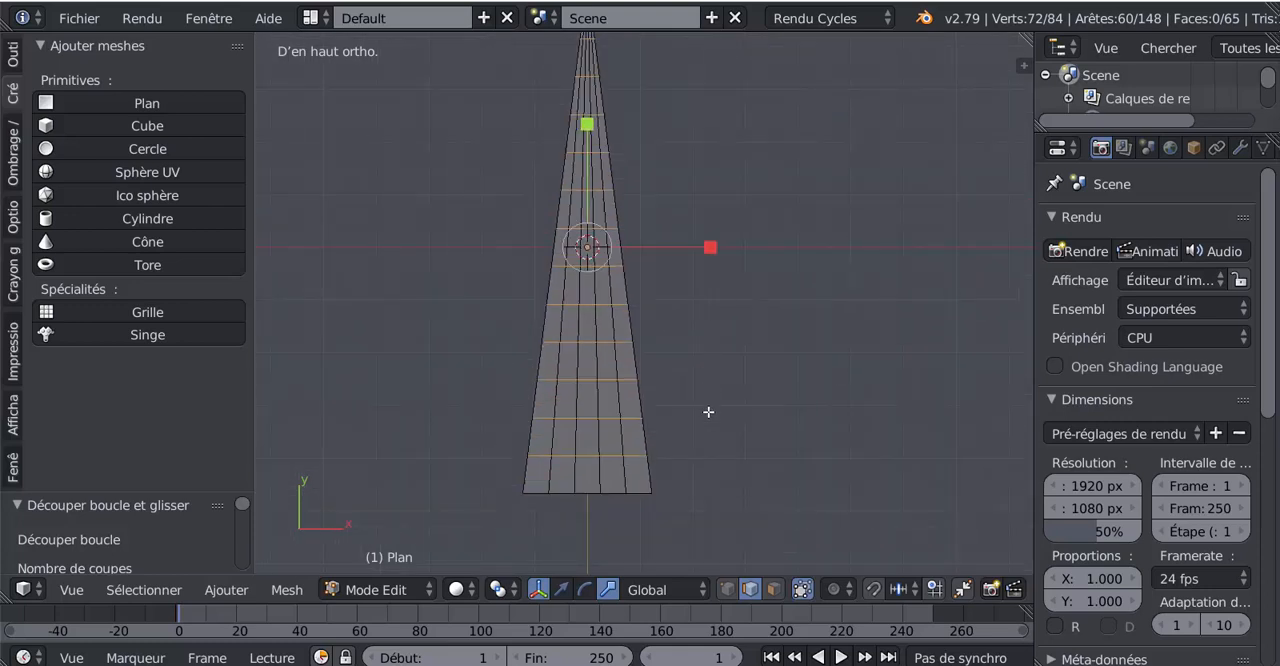
key(Tab)
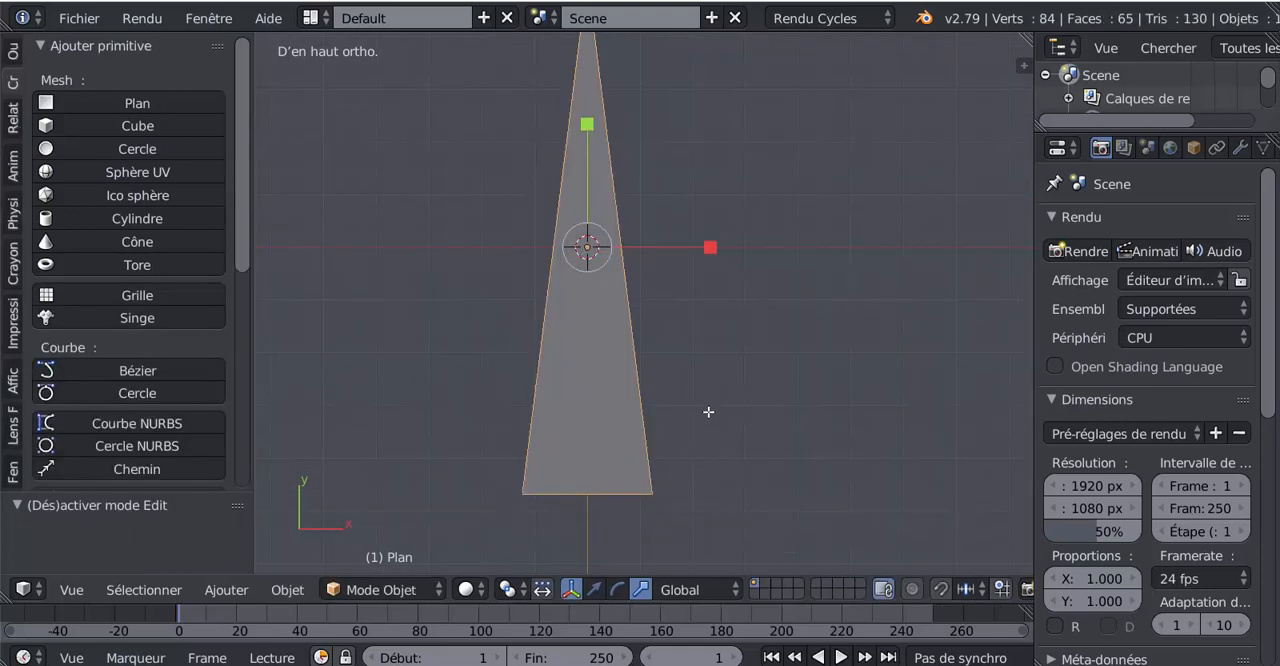
key(shift+d)
right_click(708, 412)
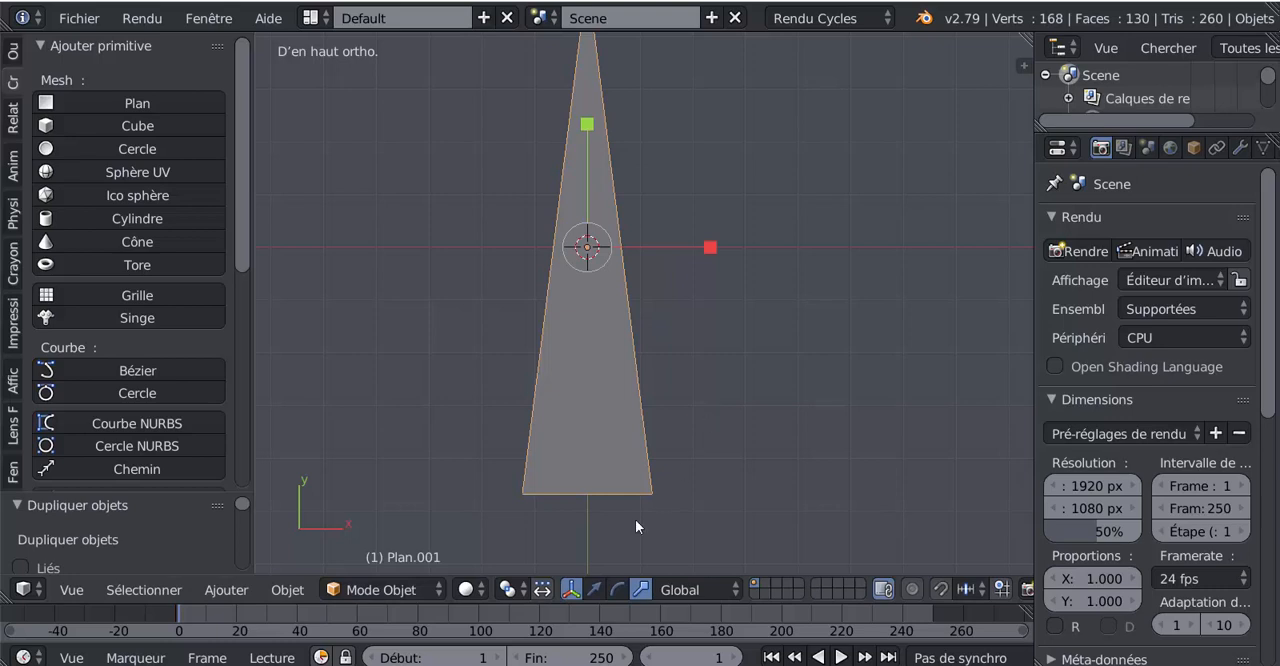
click(603, 589)
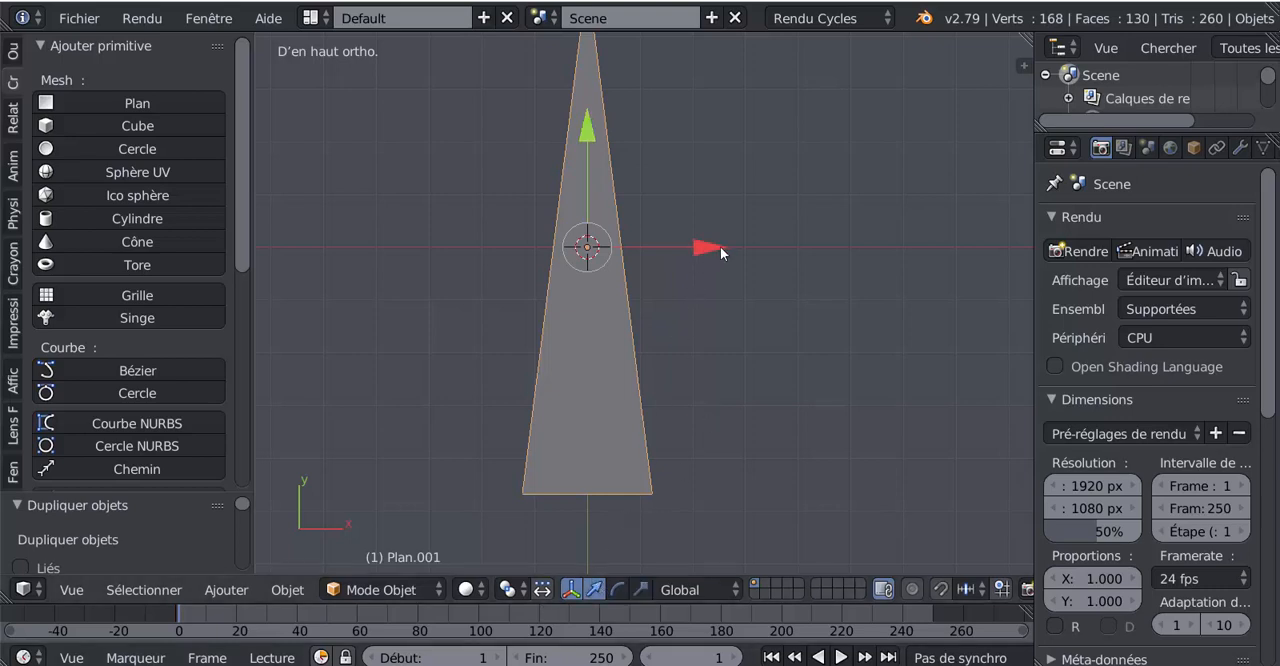
drag(720, 246, 866, 252)
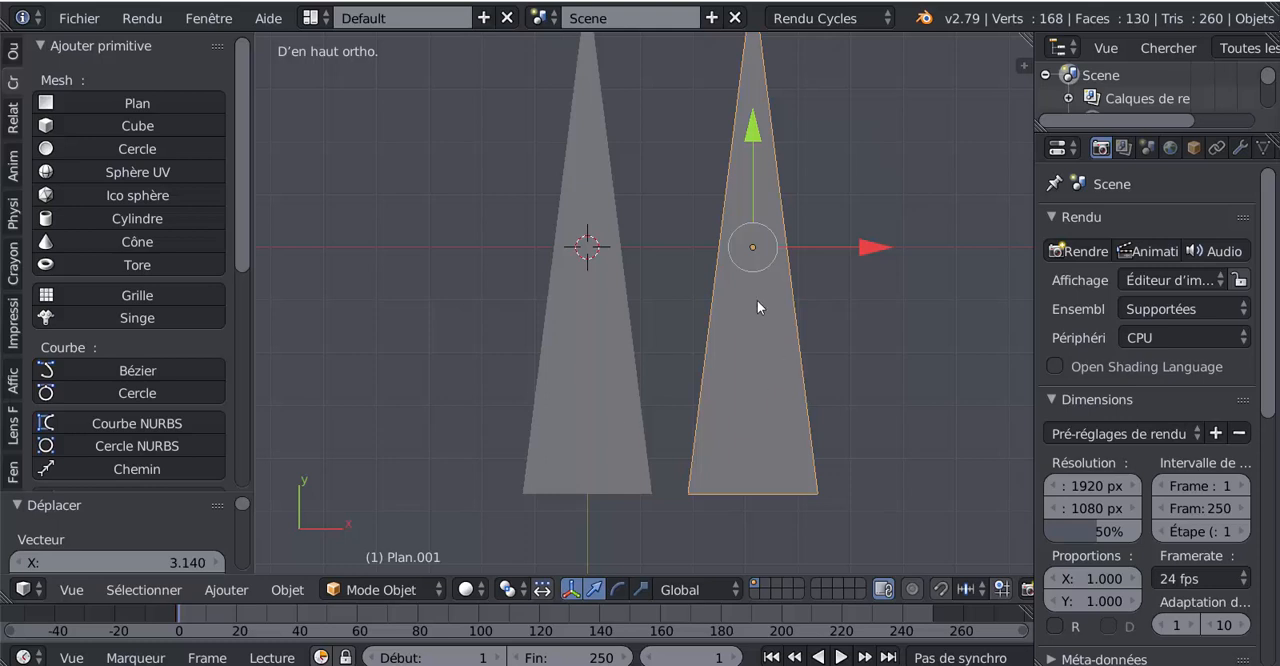
- Delete only the faces of the duplicated plane in Edit Mode with all its faces selected, using the Faces seulement option
key(Tab)
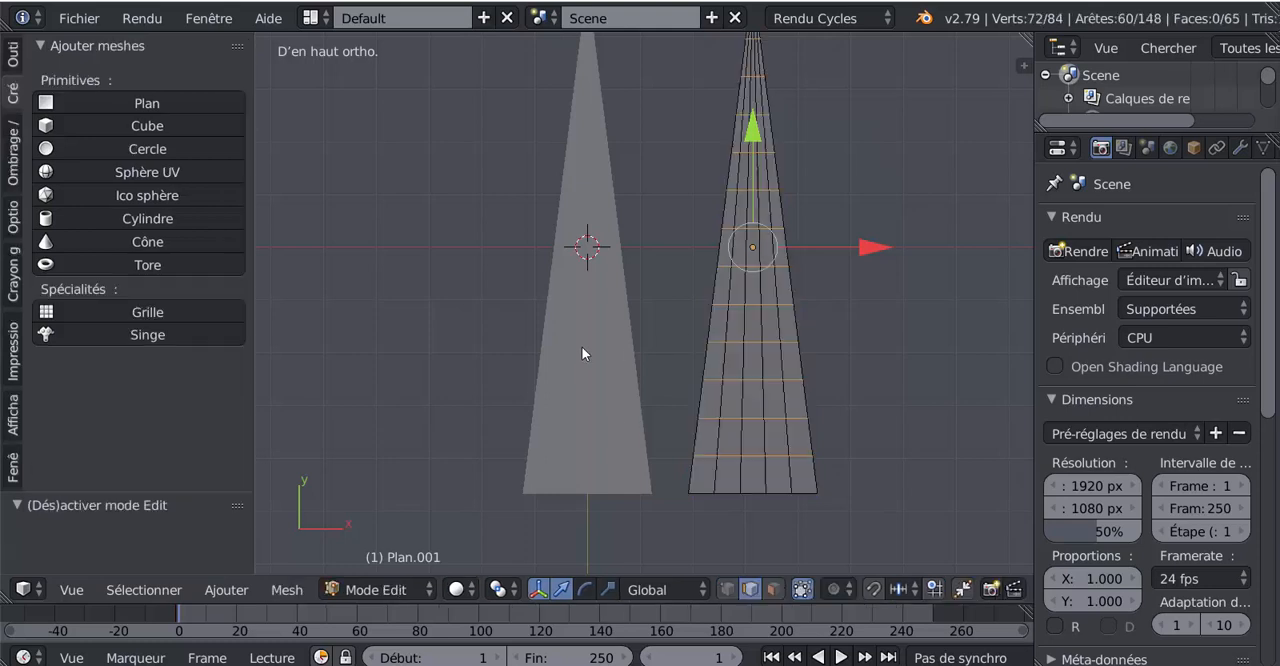
key(Tab)
key(Tab)
shift+middle_drag(883, 366, 766, 420)
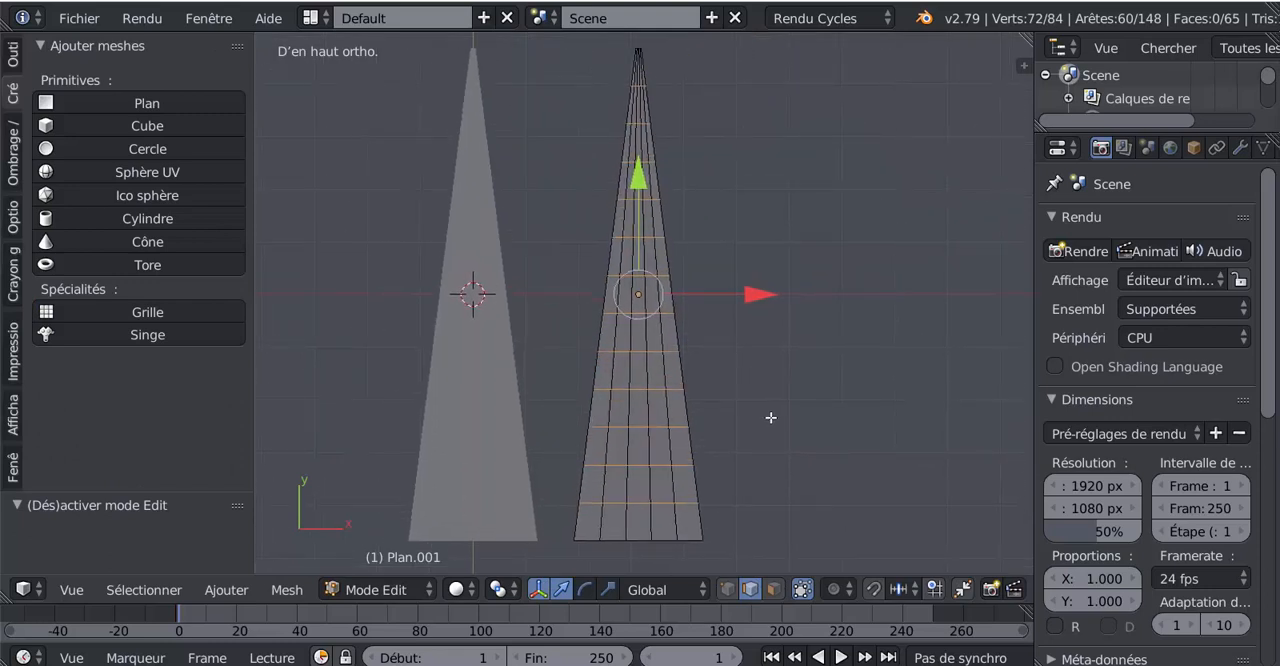
click(775, 590)
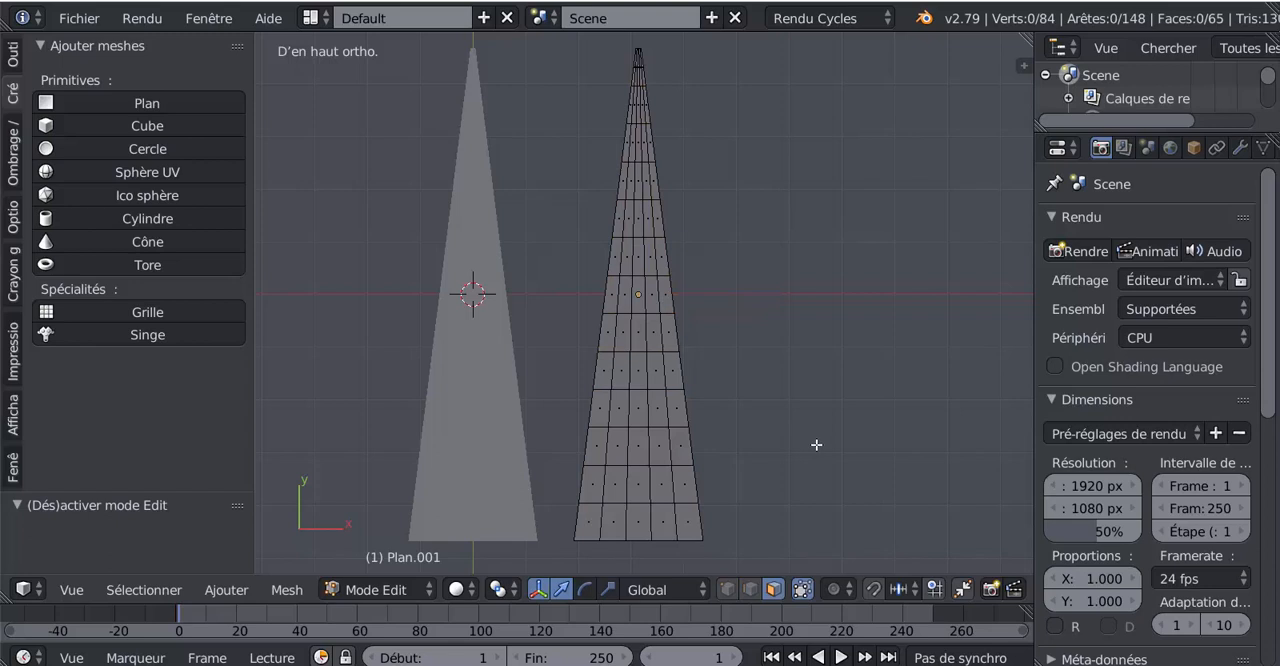
key(x)
key(a)
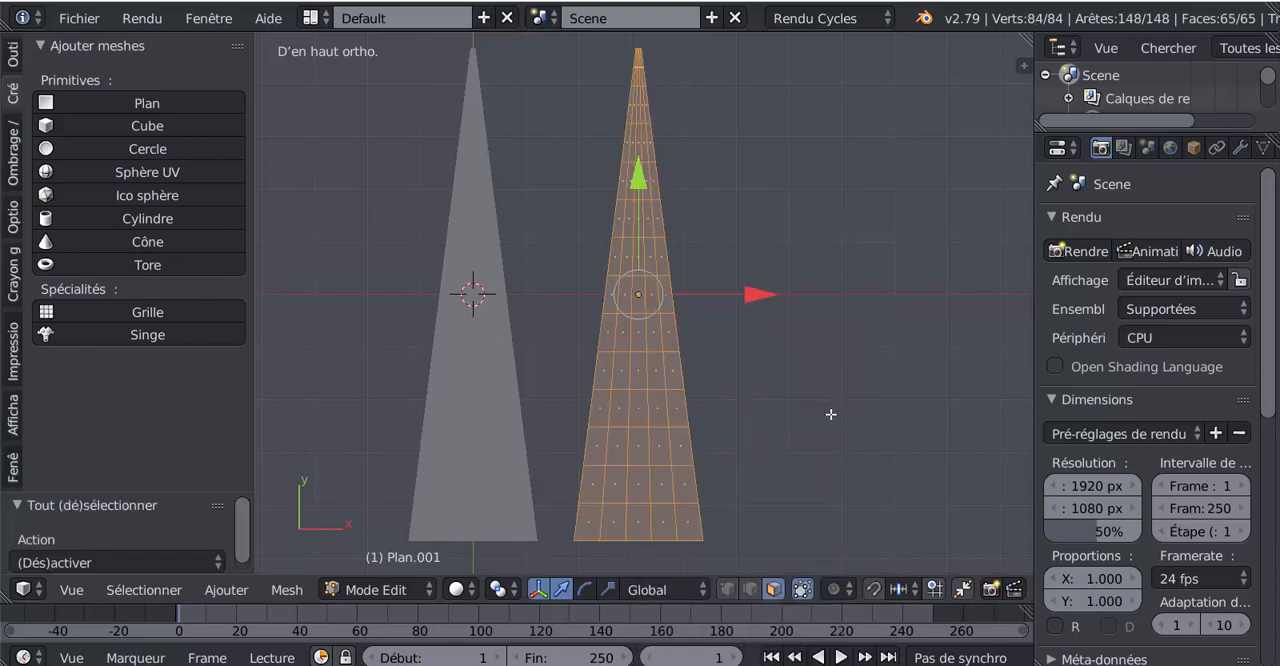
key(x)
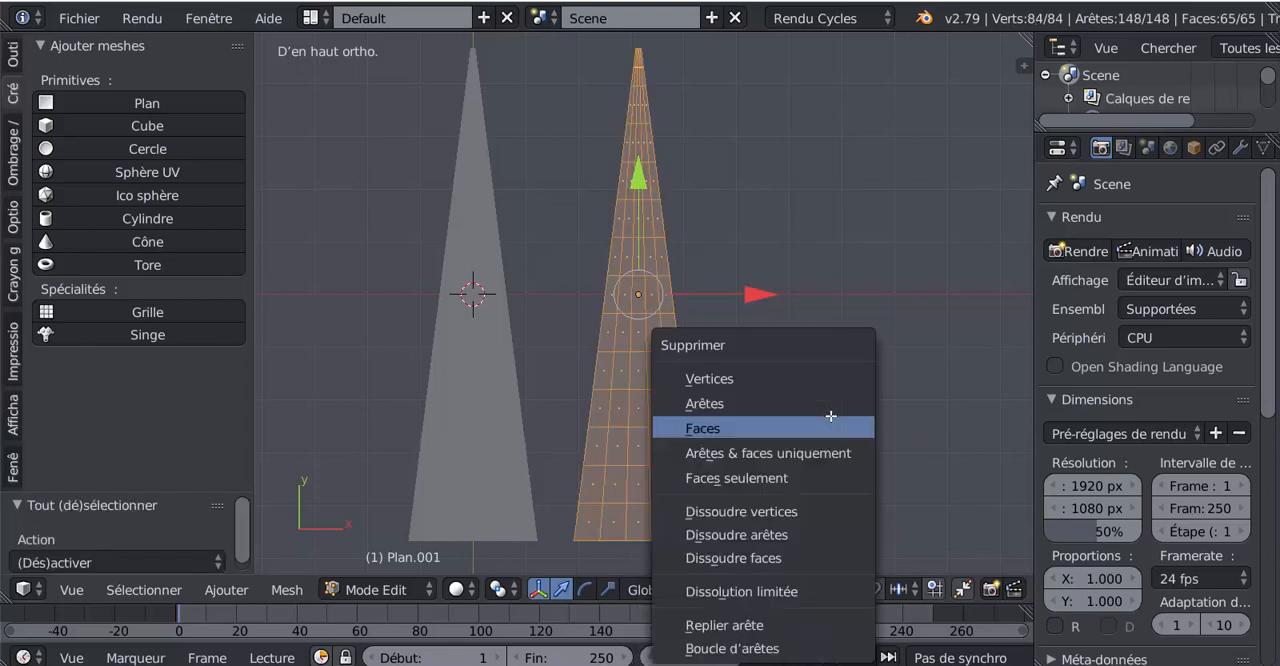
click(776, 479)
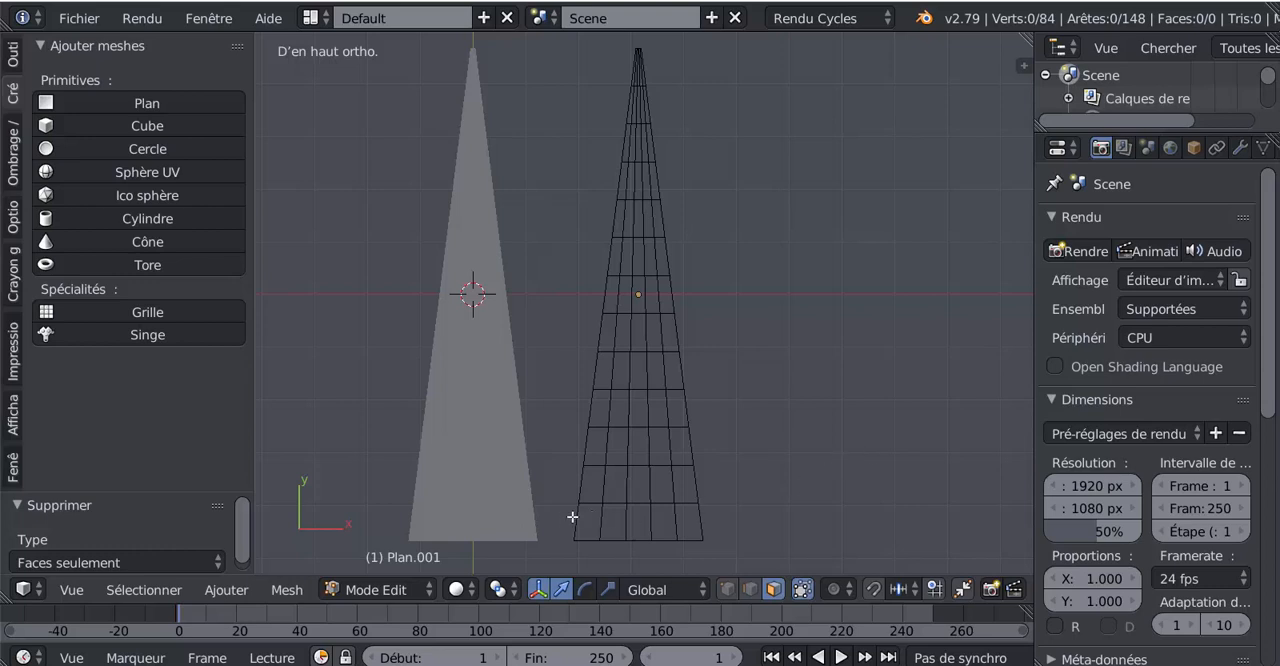
- Convert the duplicate's wire mesh into a curve in Object Mode
key(Tab)
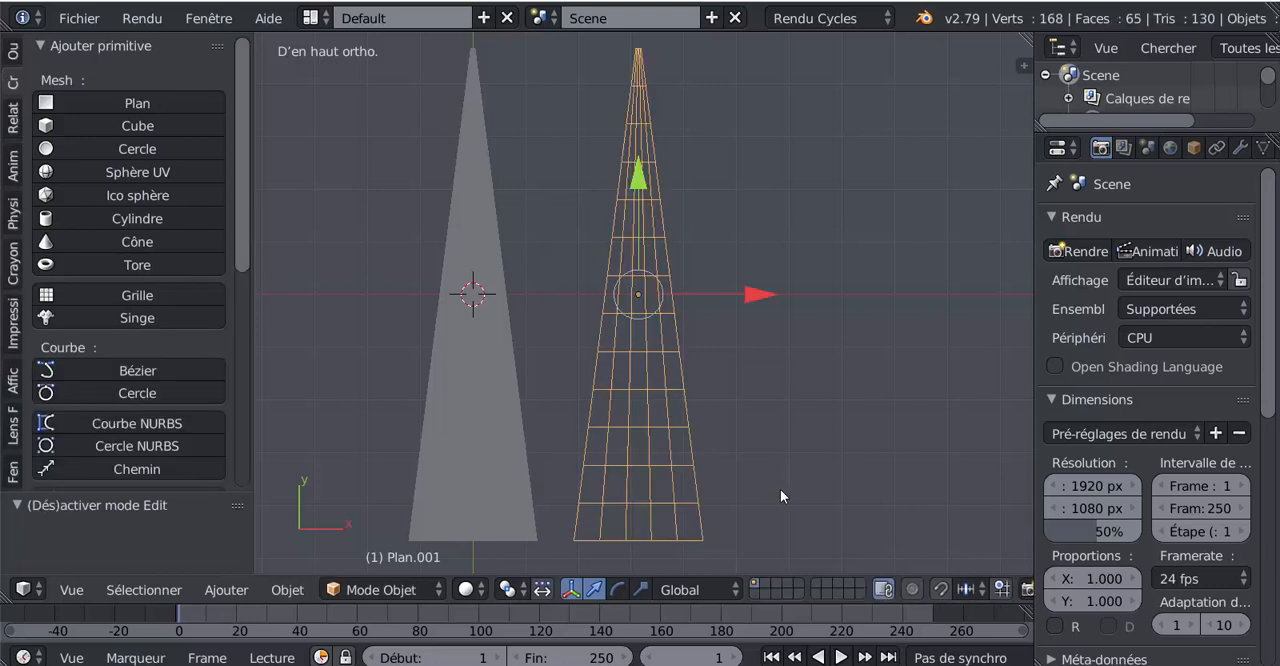
key(alt+c)
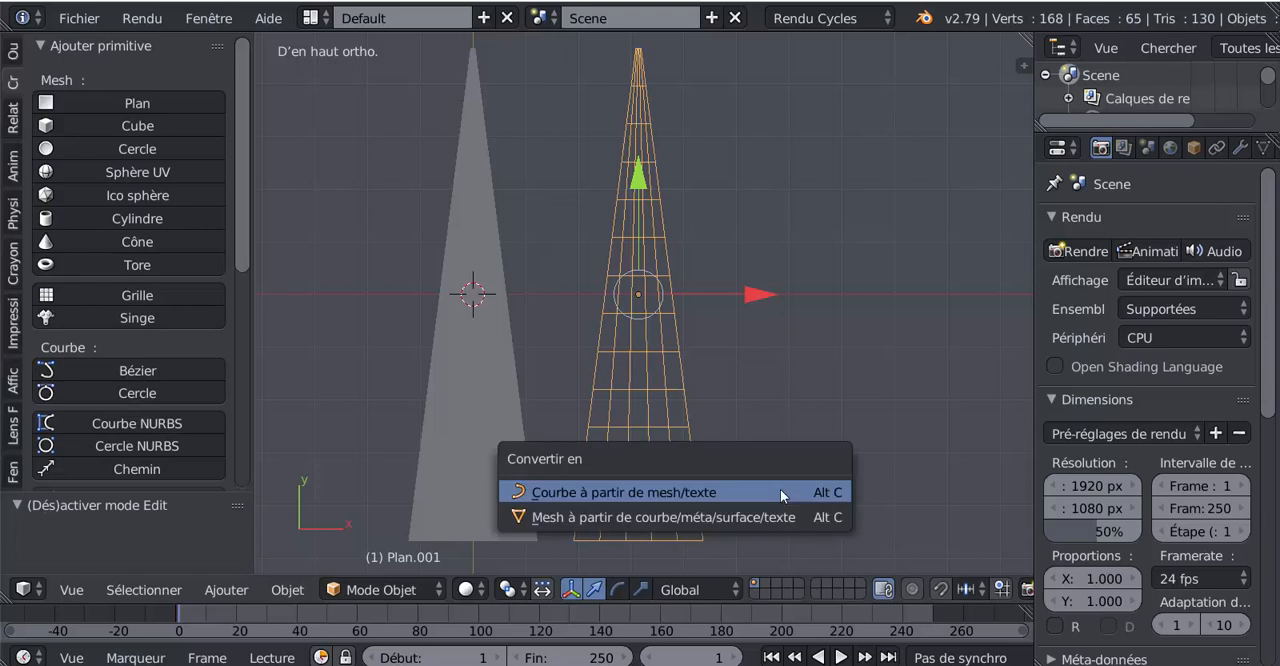
click(615, 492)
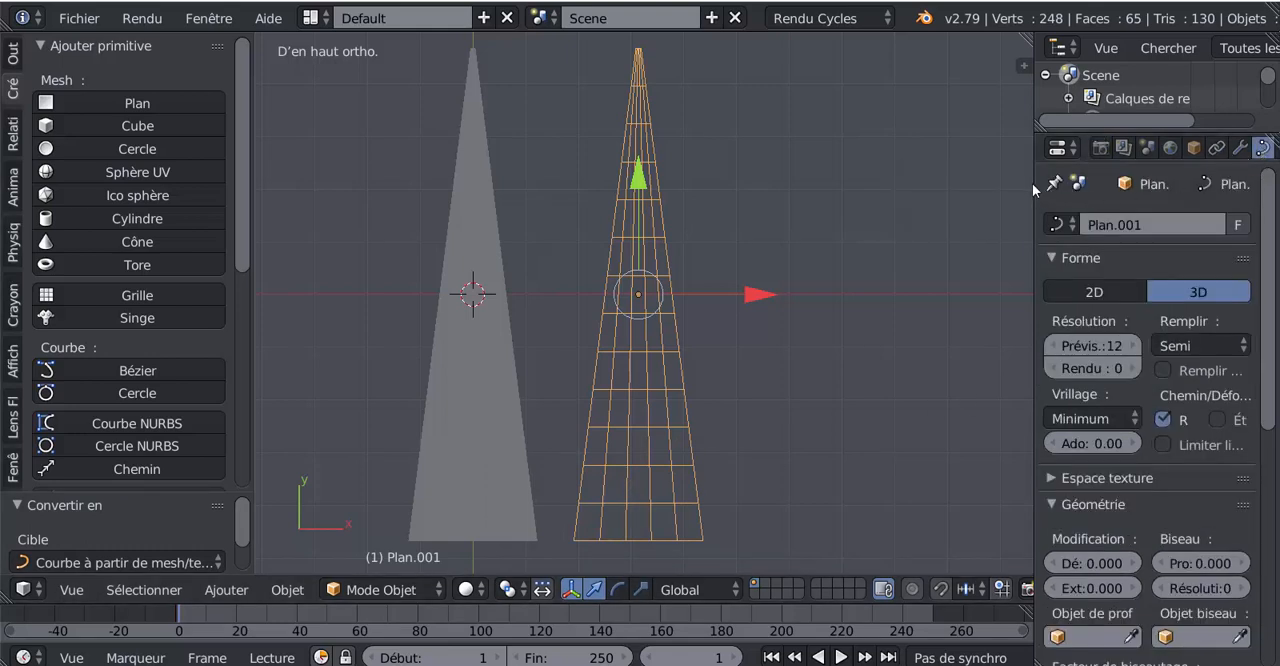
- Widen the properties area and set the converted curve's fill mode to Full
drag(1034, 184, 900, 198)
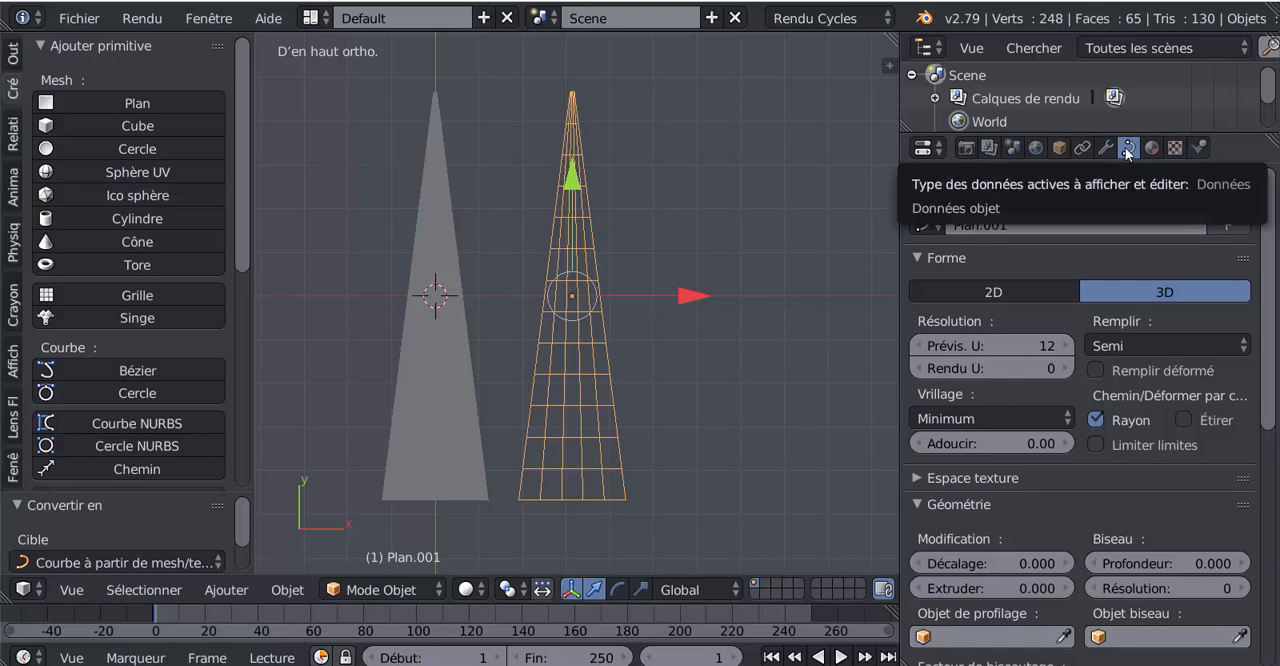
scroll(795, 312, up, 1)
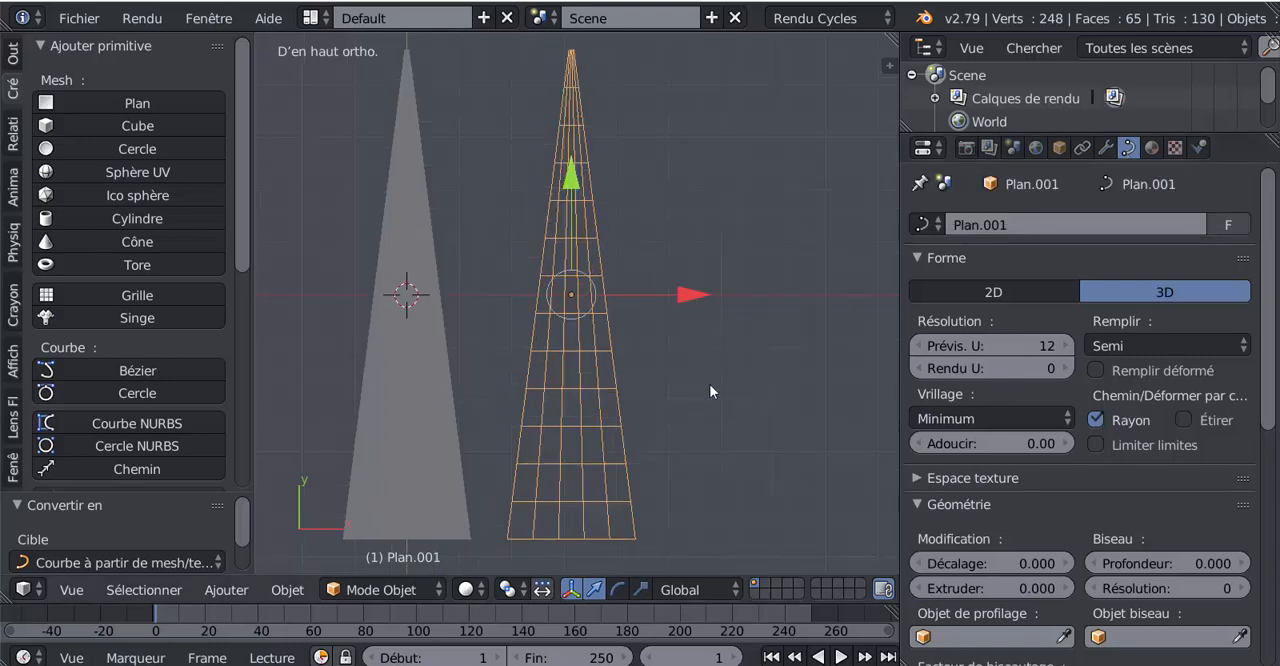
key(Tab)
key(Tab)
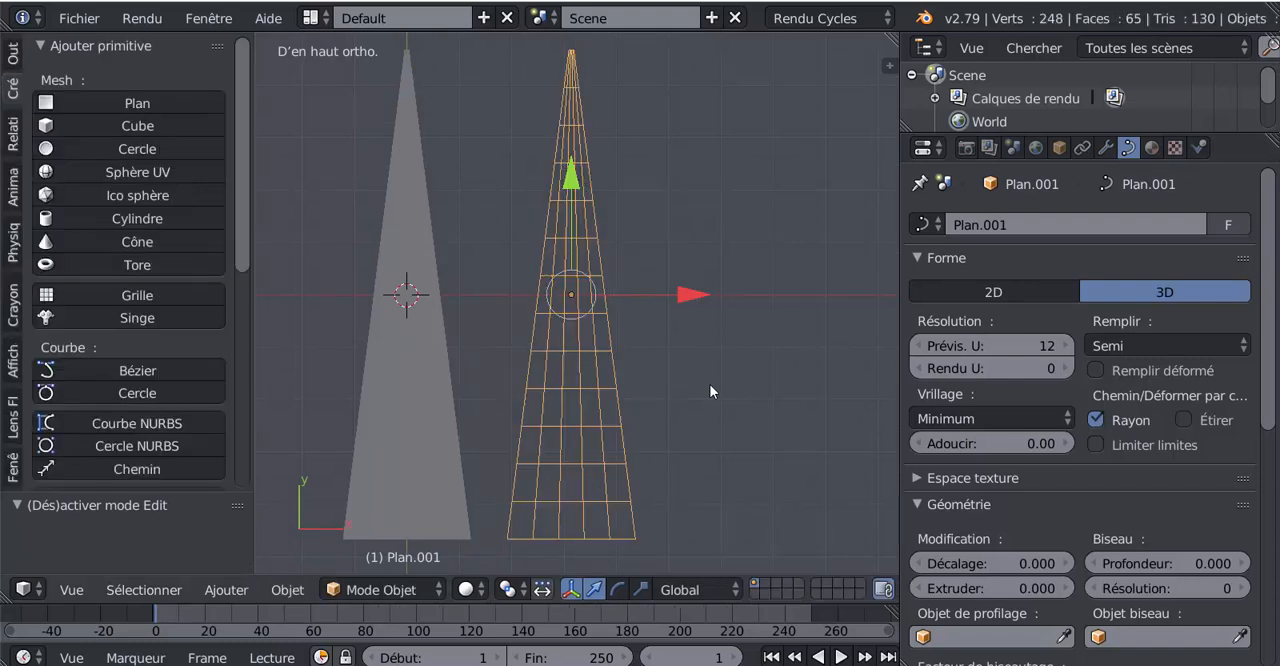
click(1158, 348)
click(1119, 320)
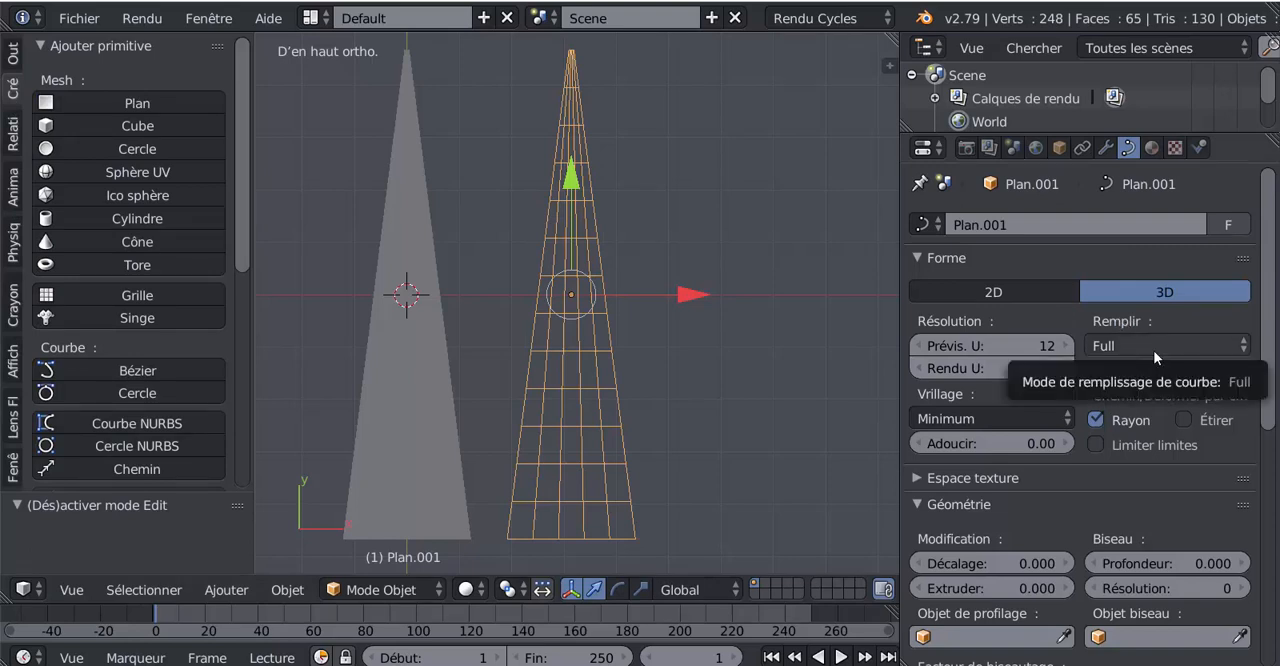
- Thicken the ladder curve with a bevel depth of 0.004 and a bevel resolution of 6
scroll(1273, 365, down, 5)
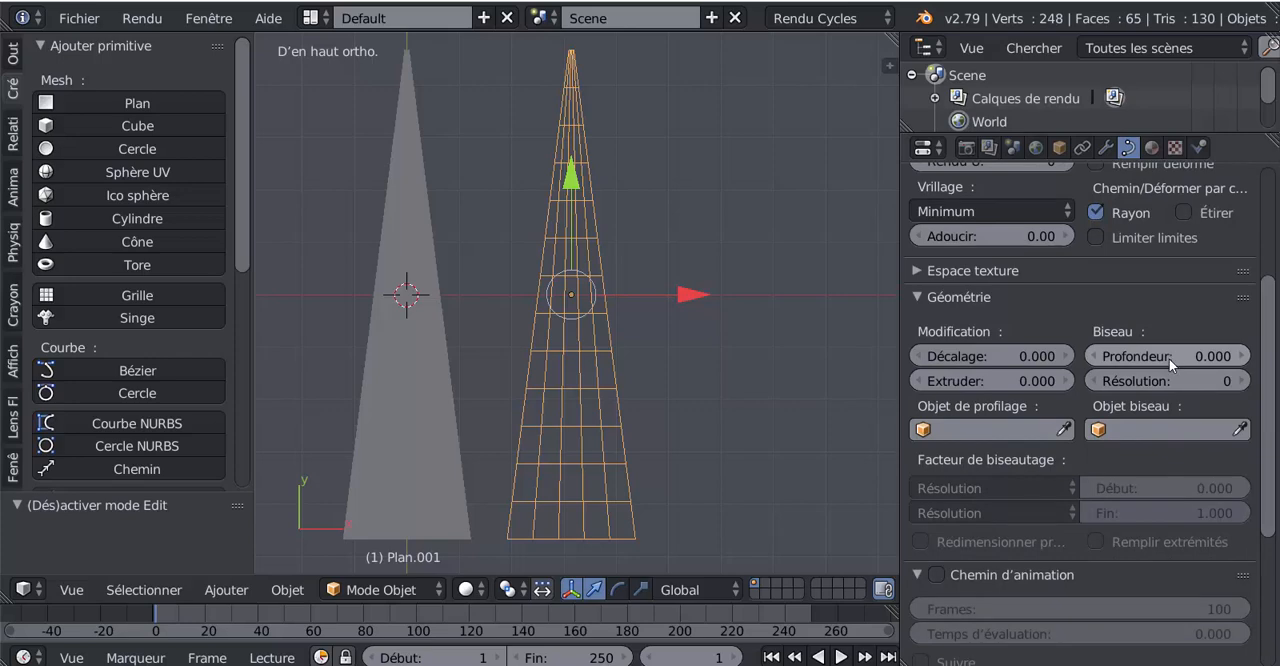
drag(1169, 358, 1205, 358)
scroll(716, 401, up, 10)
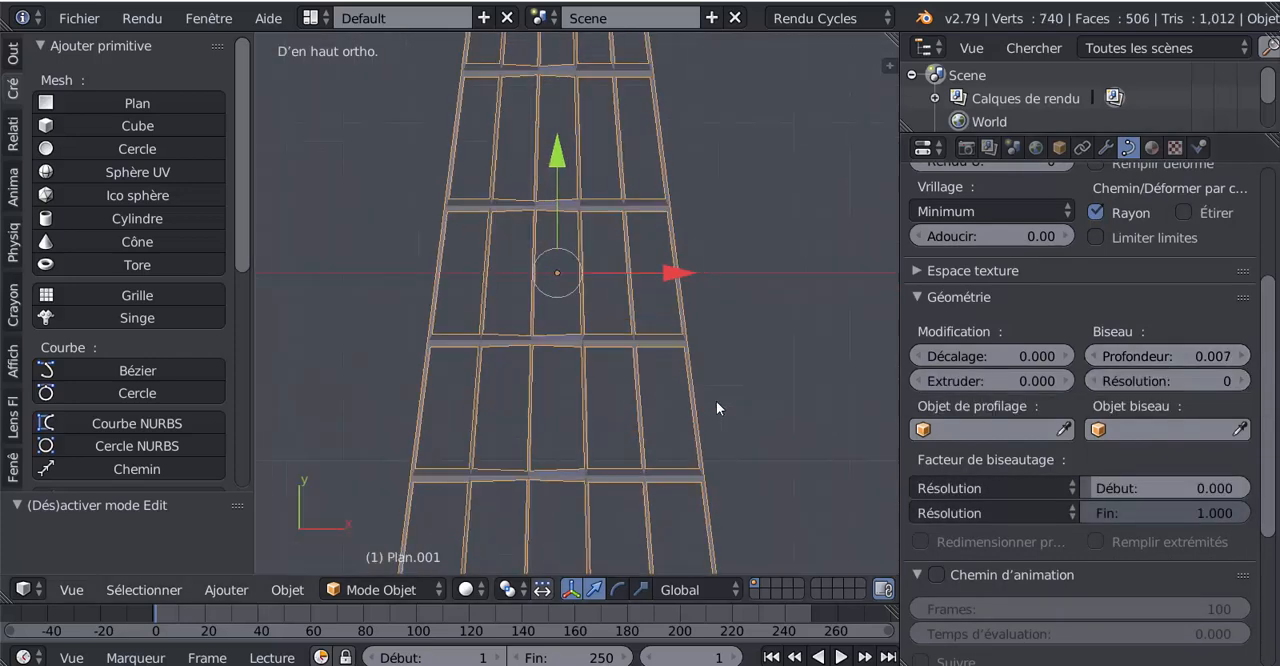
drag(1140, 356, 1104, 356)
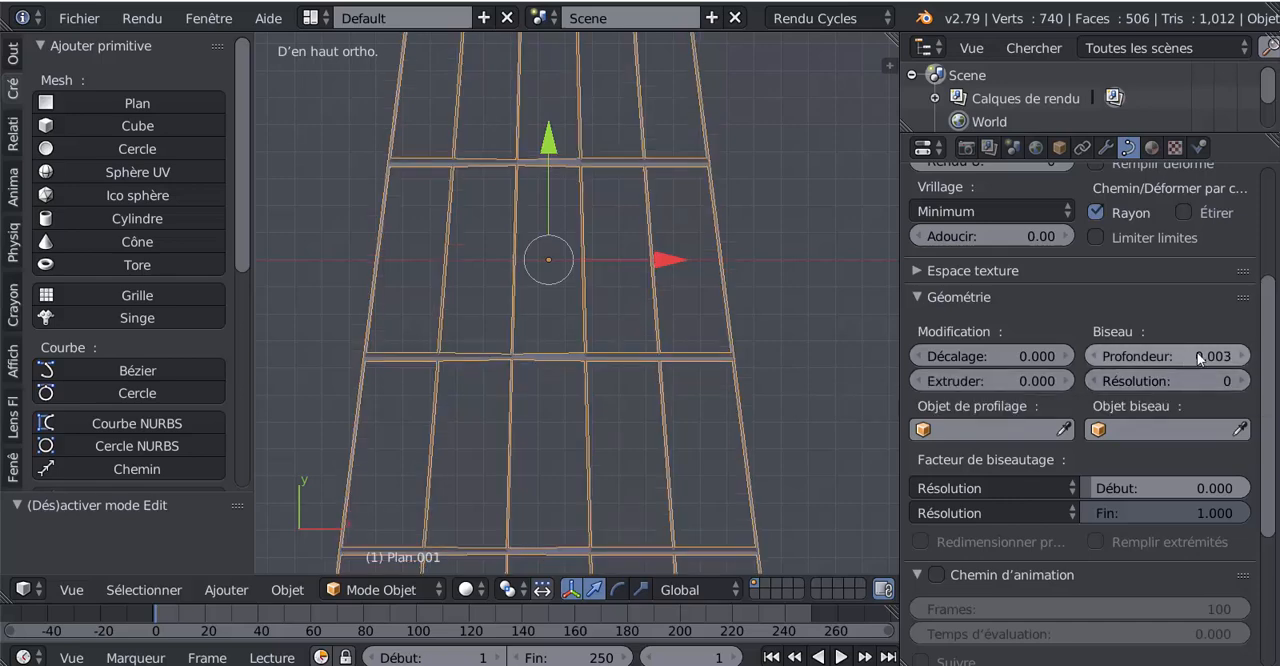
drag(1240, 356, 1249, 356)
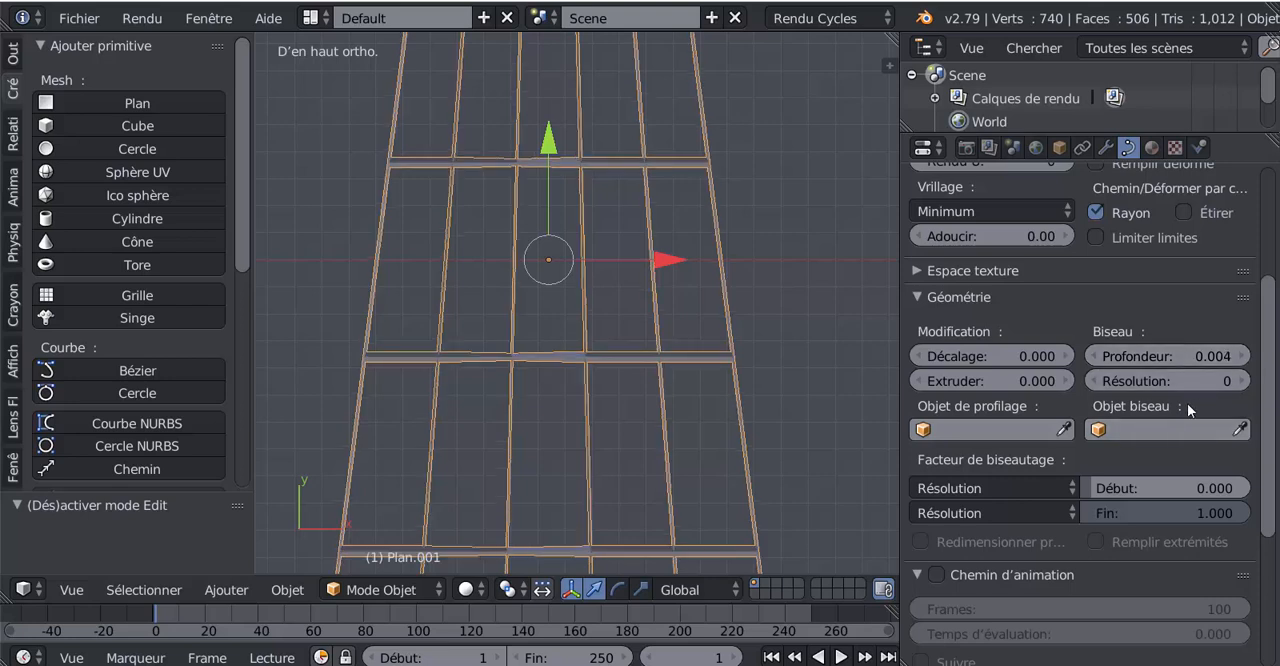
mouse_move(1187, 381)
mouse_down()
mouse_move(1222, 381)
mouse_move(1204, 381)
mouse_up()
scroll(764, 356, down, 4)
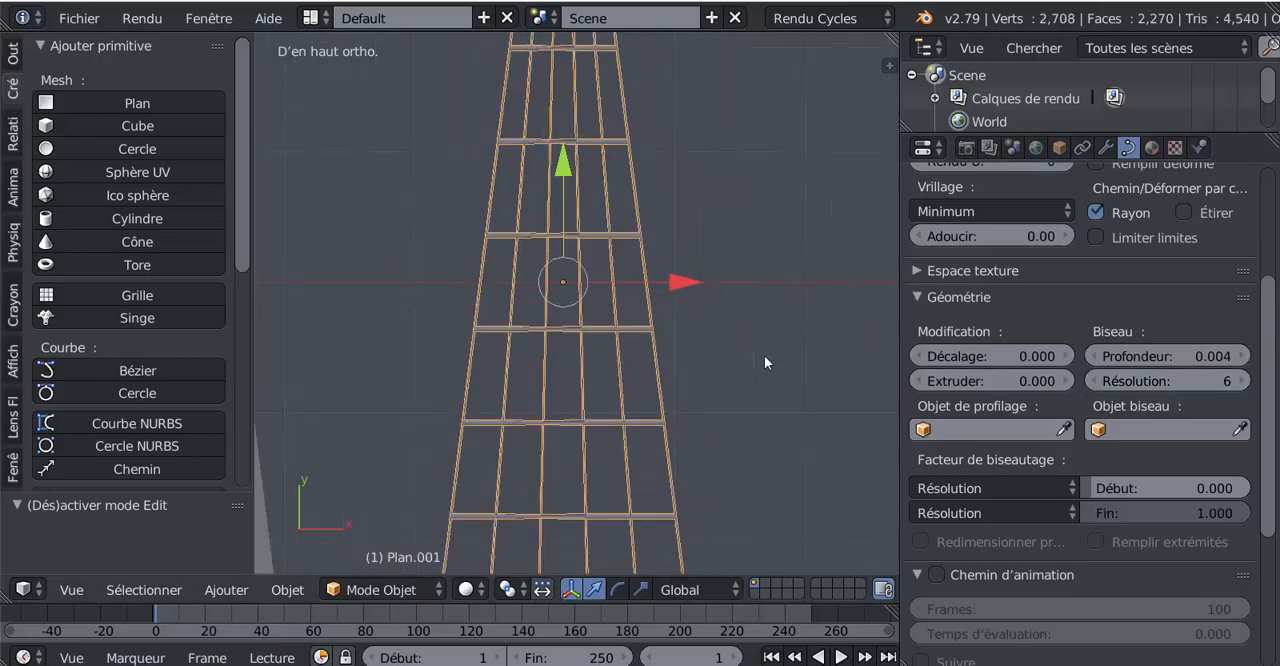
- Thin the ropes by setting the curve's bevel depth to 0.003
scroll(764, 355, up, 8)
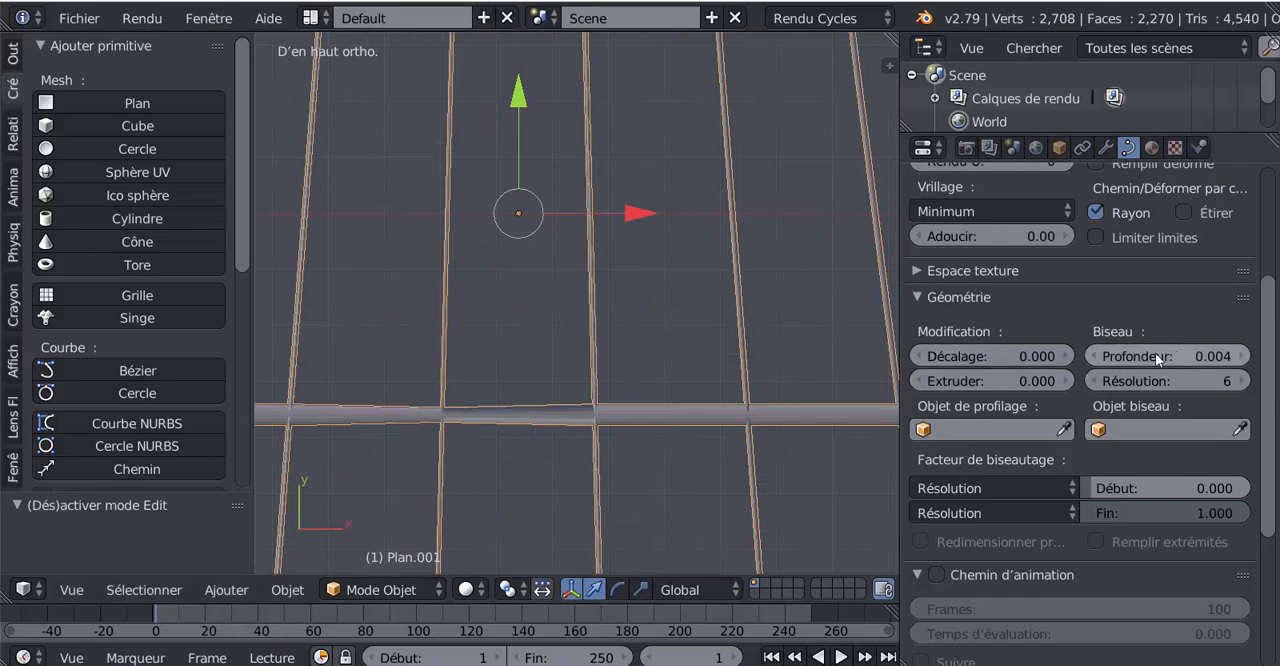
drag(1095, 360, 1080, 360)
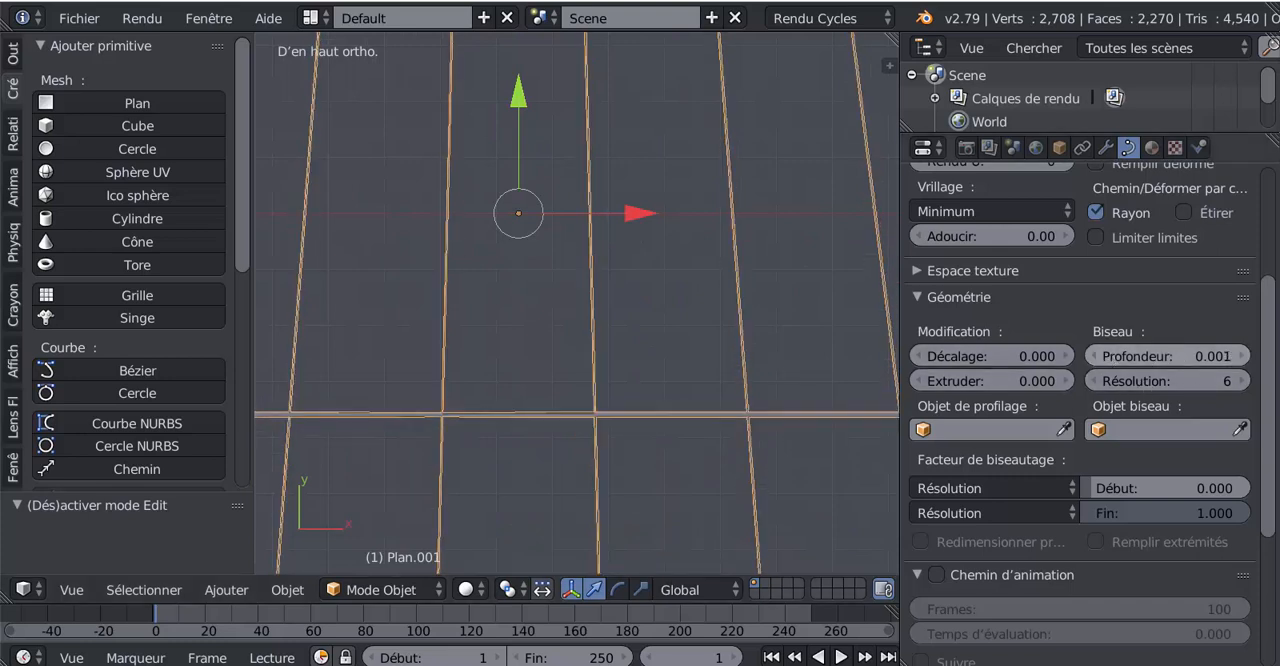
click(1238, 359)
click(1238, 359)
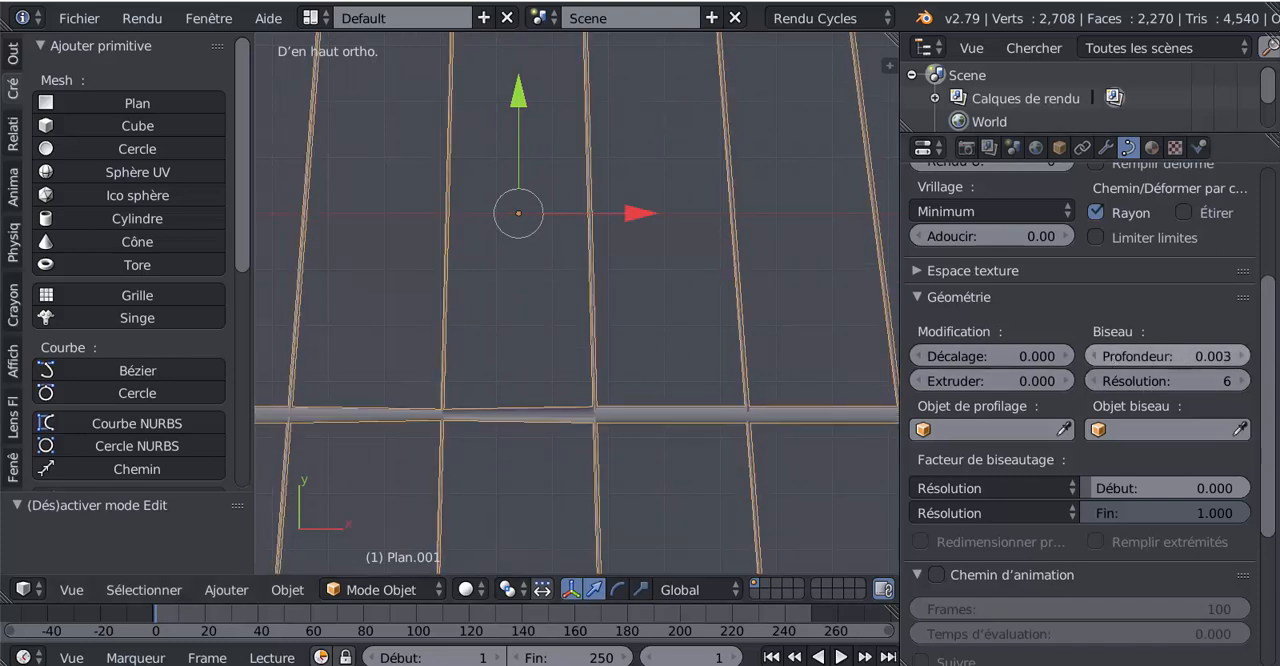
scroll(720, 372, down, 4)
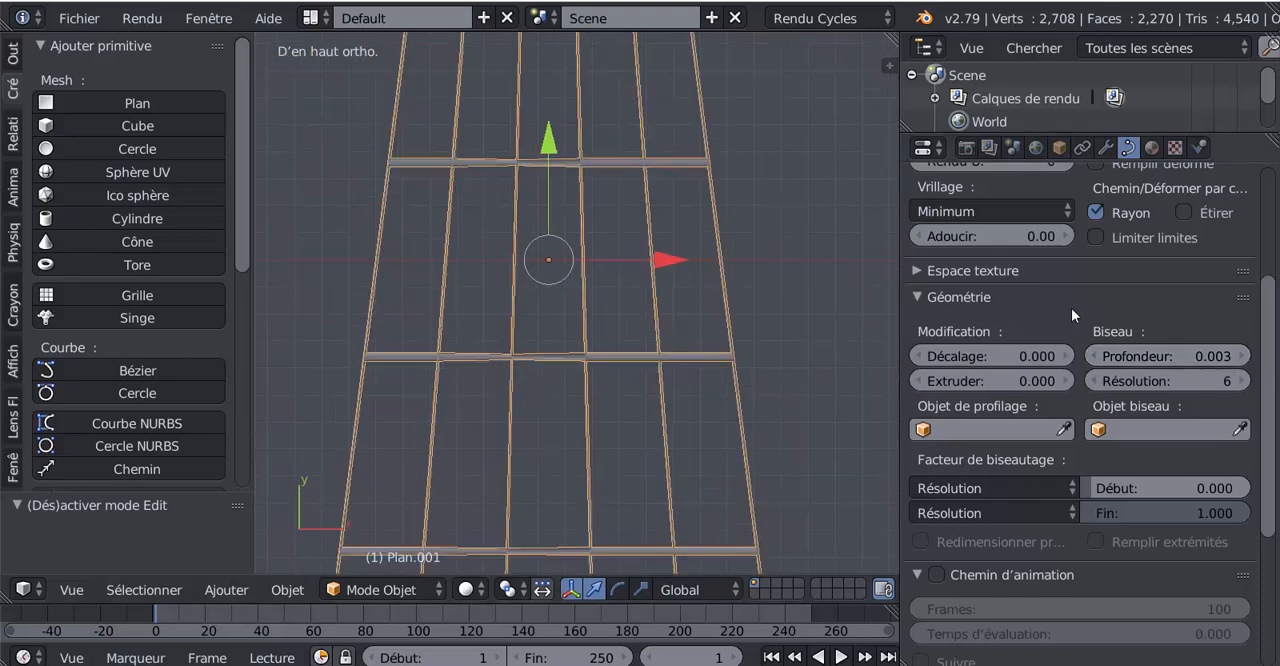
- Choose Full again as the curve's fill mode and switch the ladder curve to Edit Mode
scroll(1071, 309, up, 5)
click(1117, 327)
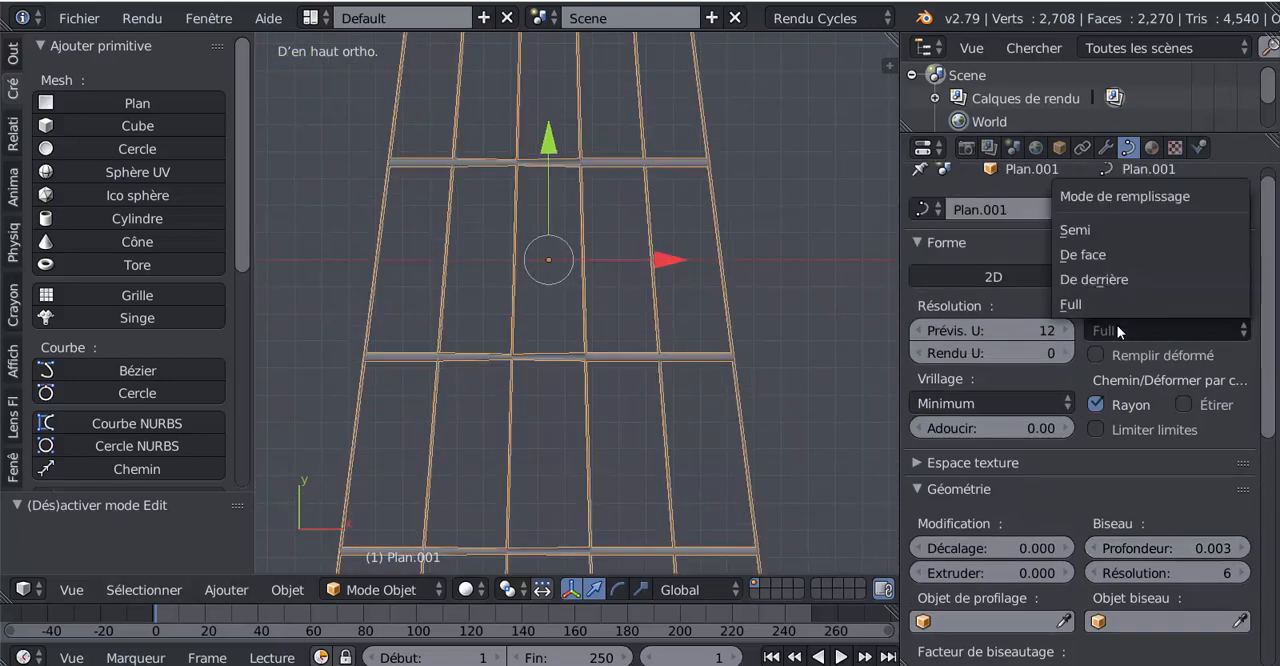
click(1113, 306)
key(Tab)
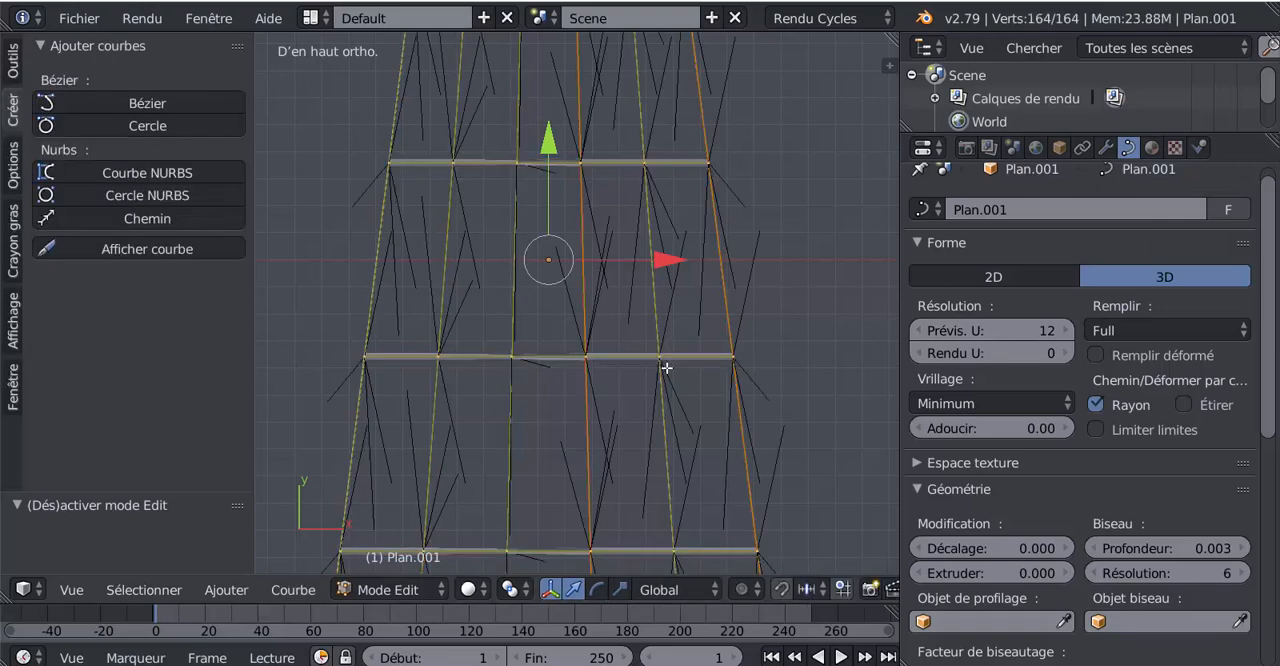
- Return the ladder curve to Object Mode and lower its bevel resolution to 2
key(Tab)
middle_drag(666, 374, 591, 417)
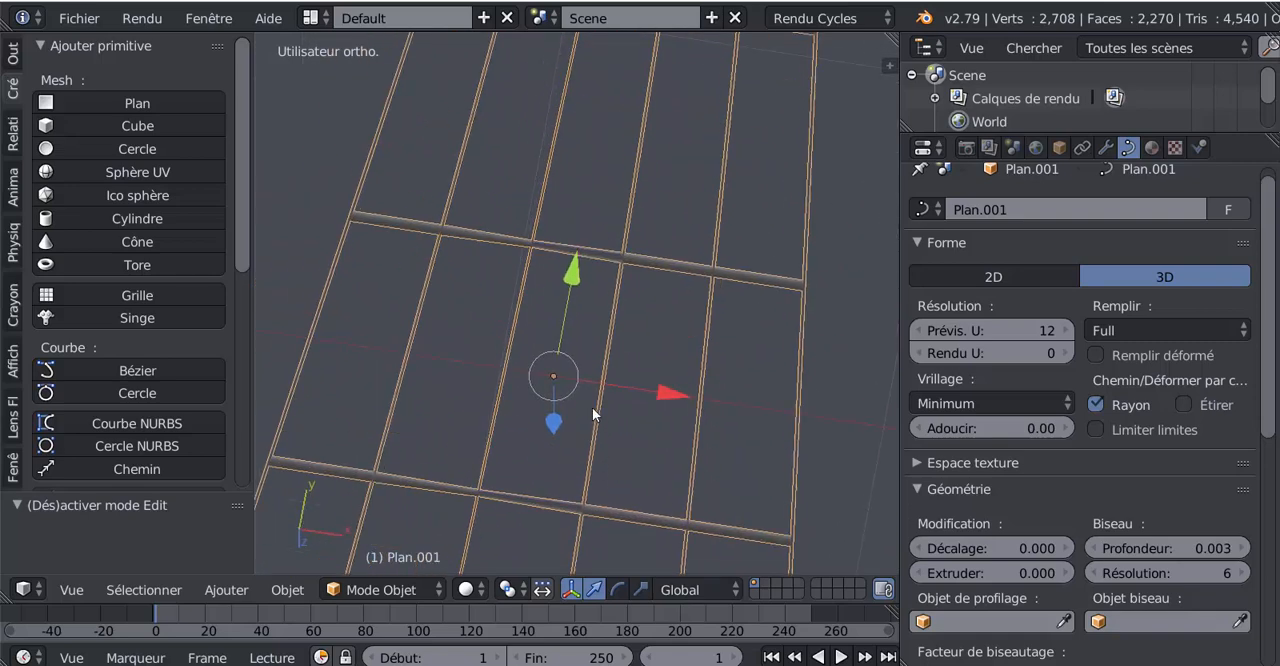
scroll(588, 385, up, 4)
scroll(588, 378, down, 5)
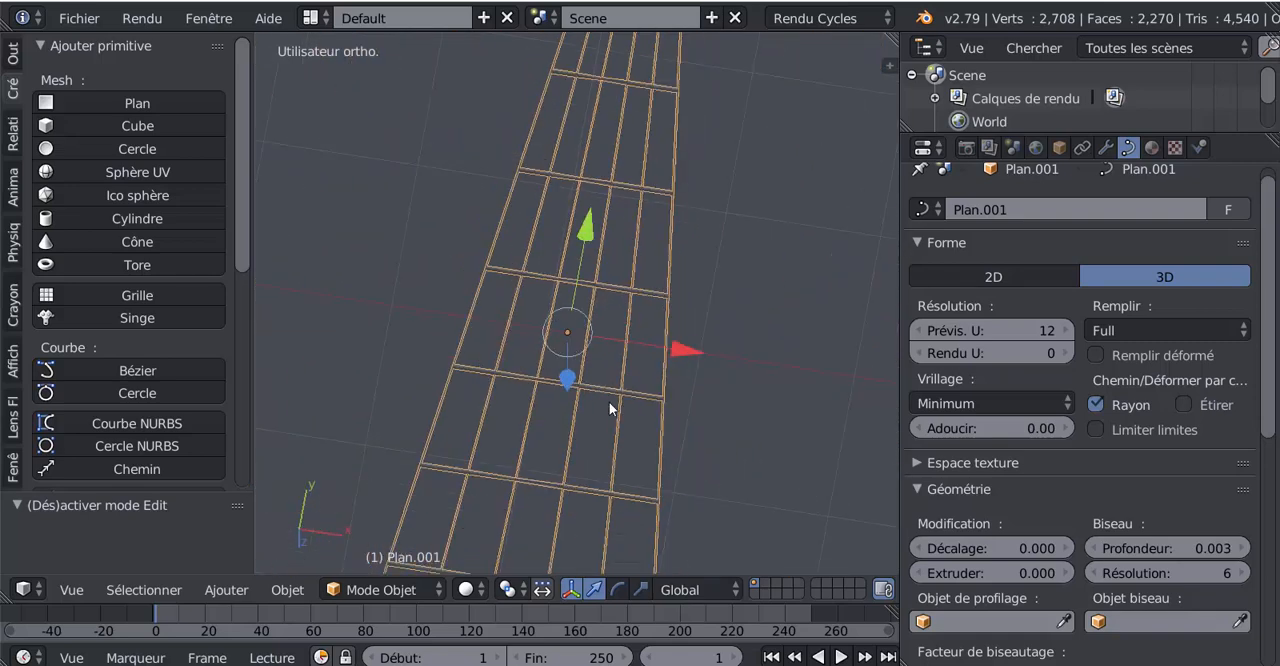
middle_drag(753, 447, 744, 341)
scroll(758, 386, up, 3)
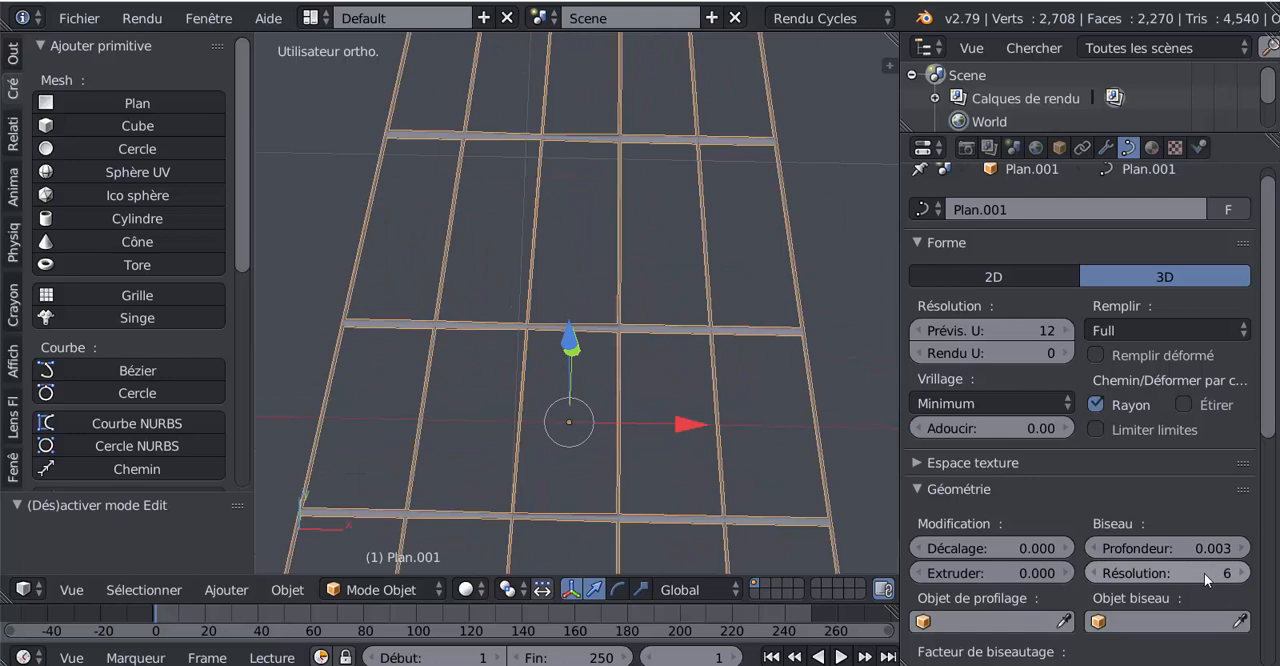
drag(1204, 573, 1140, 573)
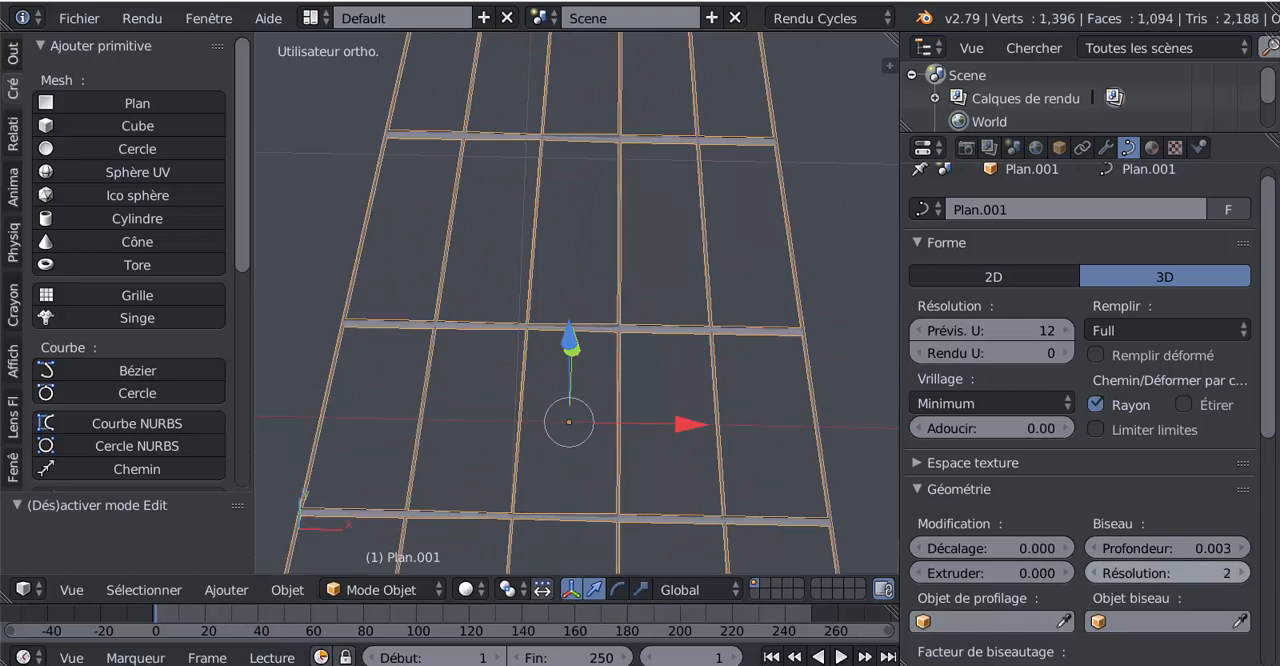
- Convert the beveled ladder curve into a mesh
scroll(839, 422, down, 3)
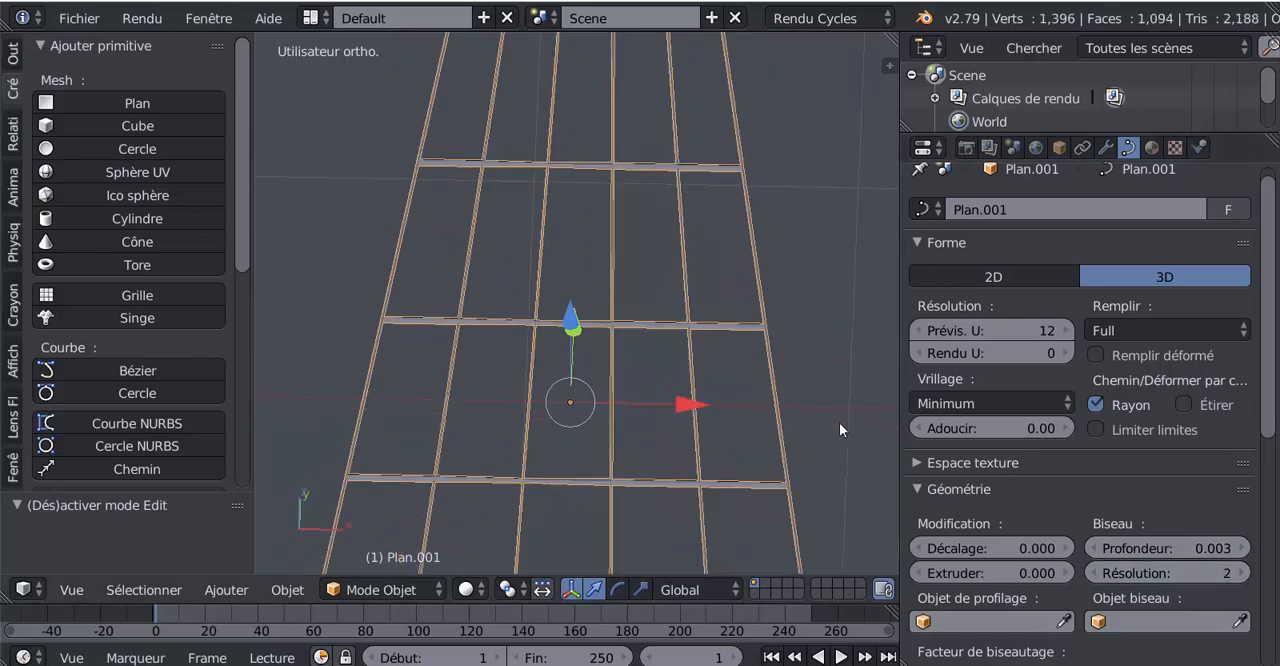
key(Tab)
scroll(837, 457, up, 6)
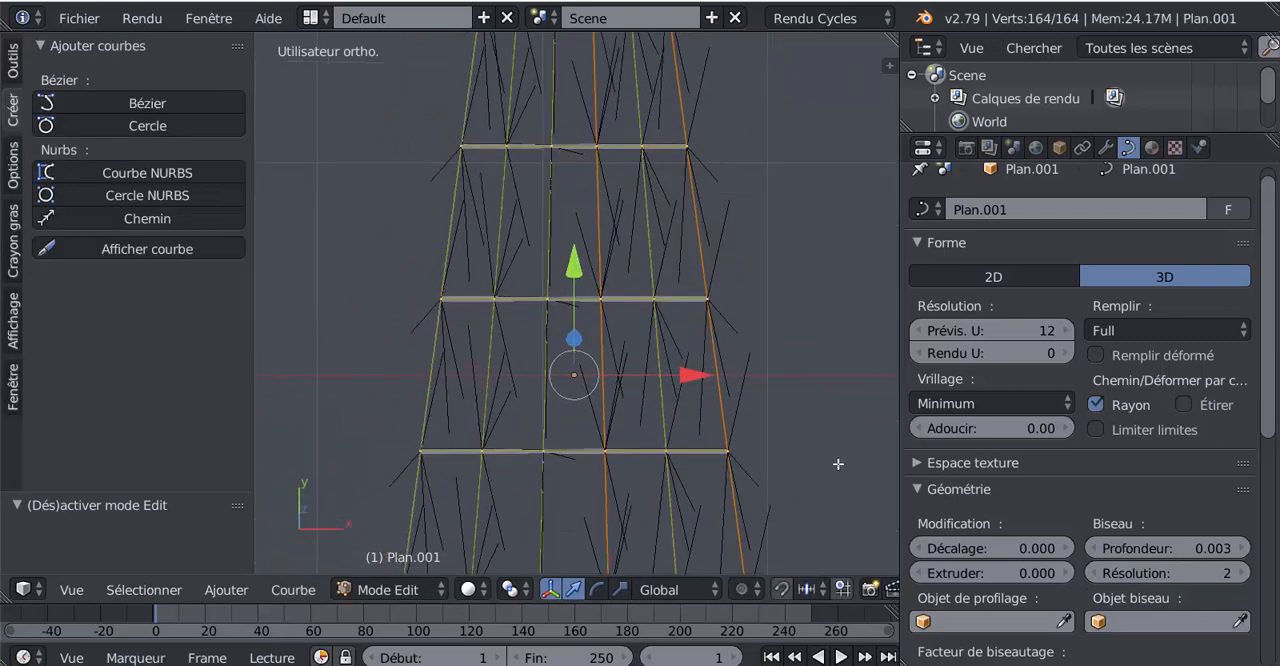
key(Tab)
scroll(805, 443, down, 6)
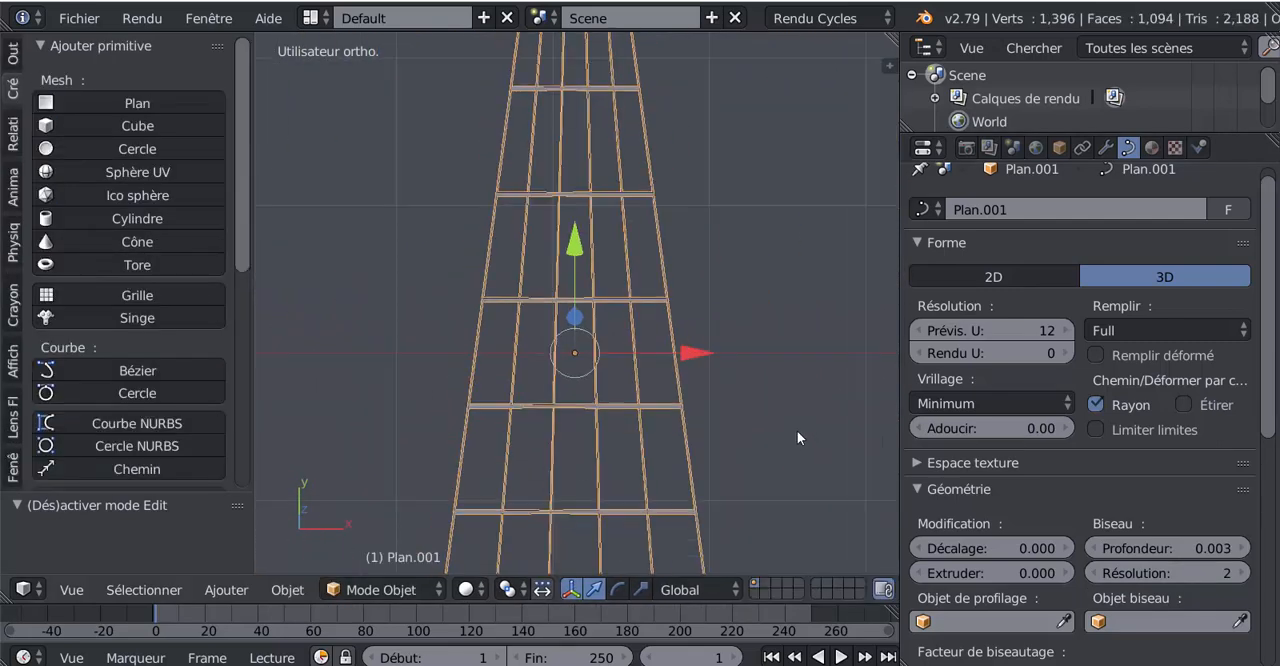
scroll(785, 517, down, 4)
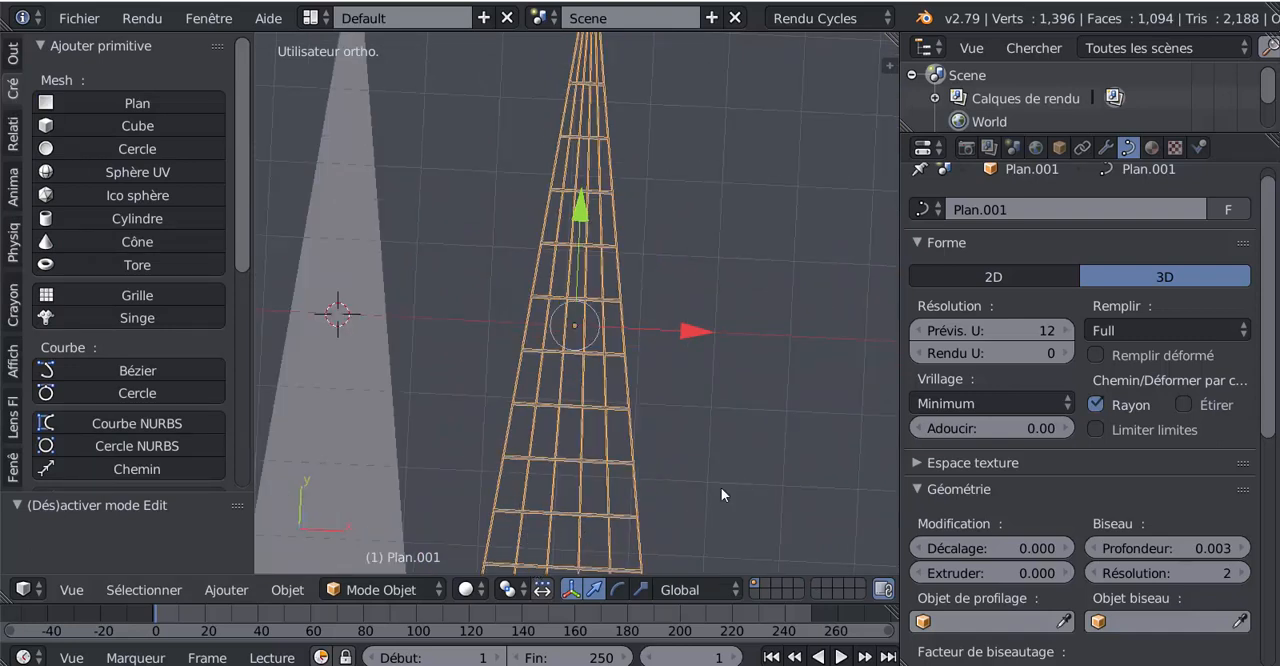
key(alt+c)
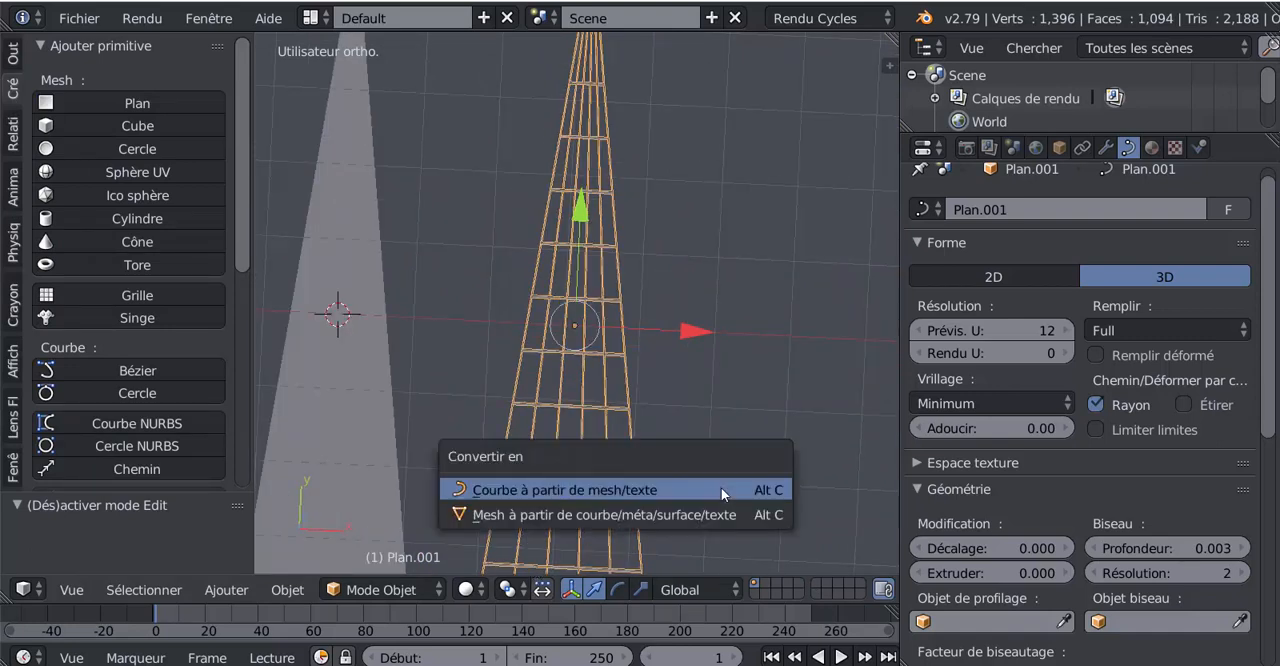
click(551, 516)
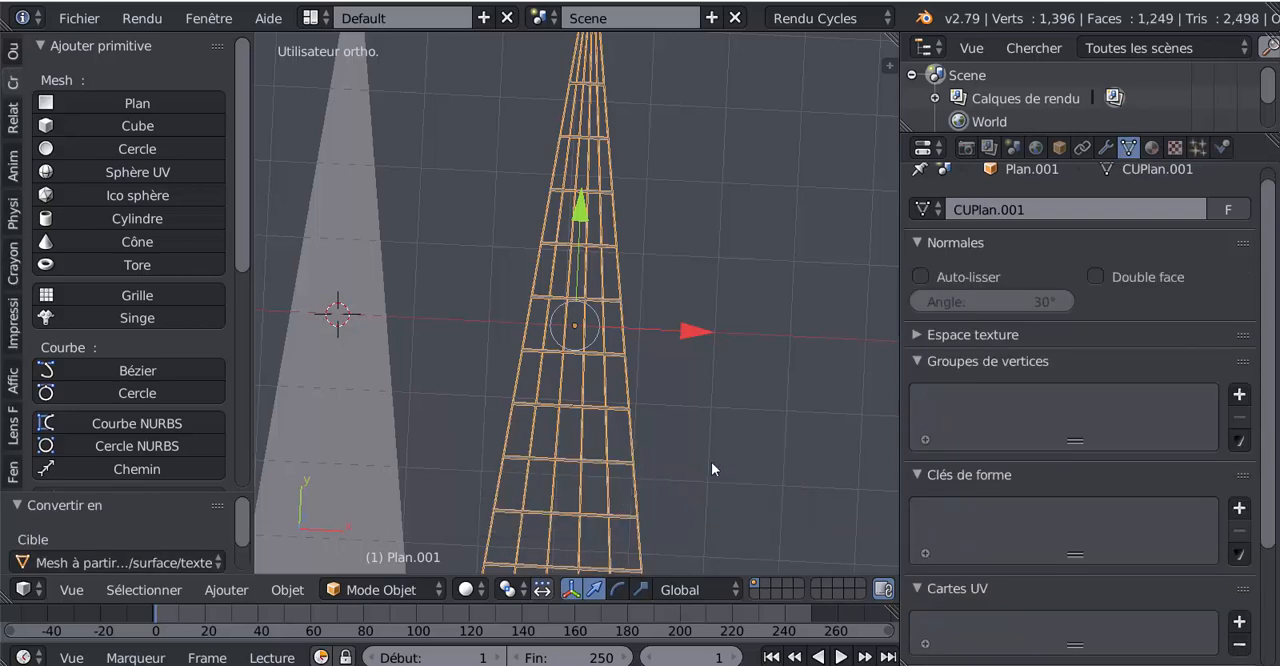
- Examine the converted ladder's mesh structure in Edit Mode, with nothing selected, and return to Object Mode
key(Tab)
scroll(690, 480, up, 4)
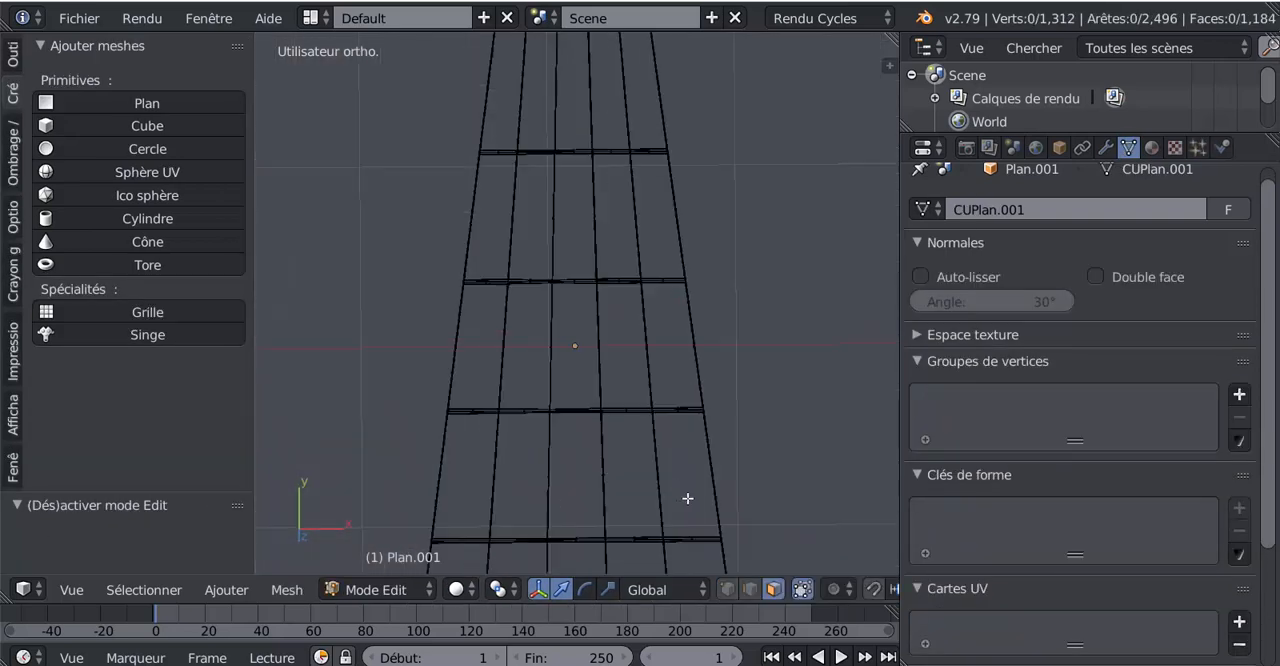
scroll(688, 498, up, 5)
scroll(607, 206, up, 2)
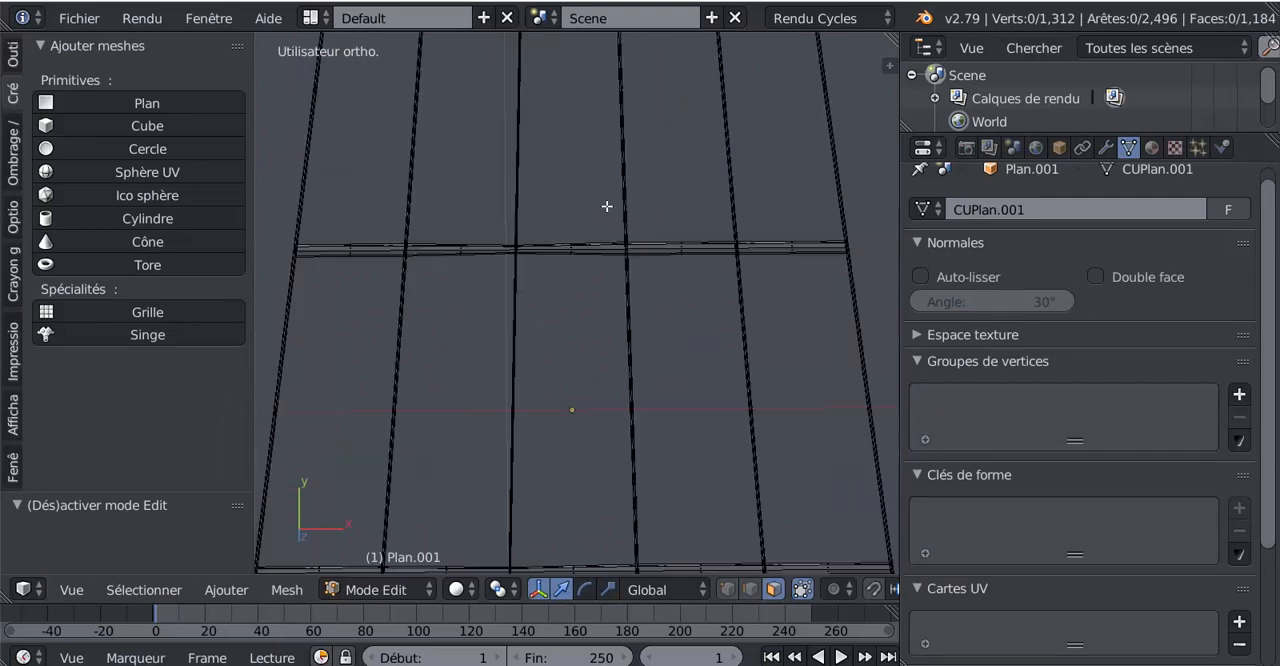
scroll(607, 206, down, 5)
scroll(751, 369, down, 2)
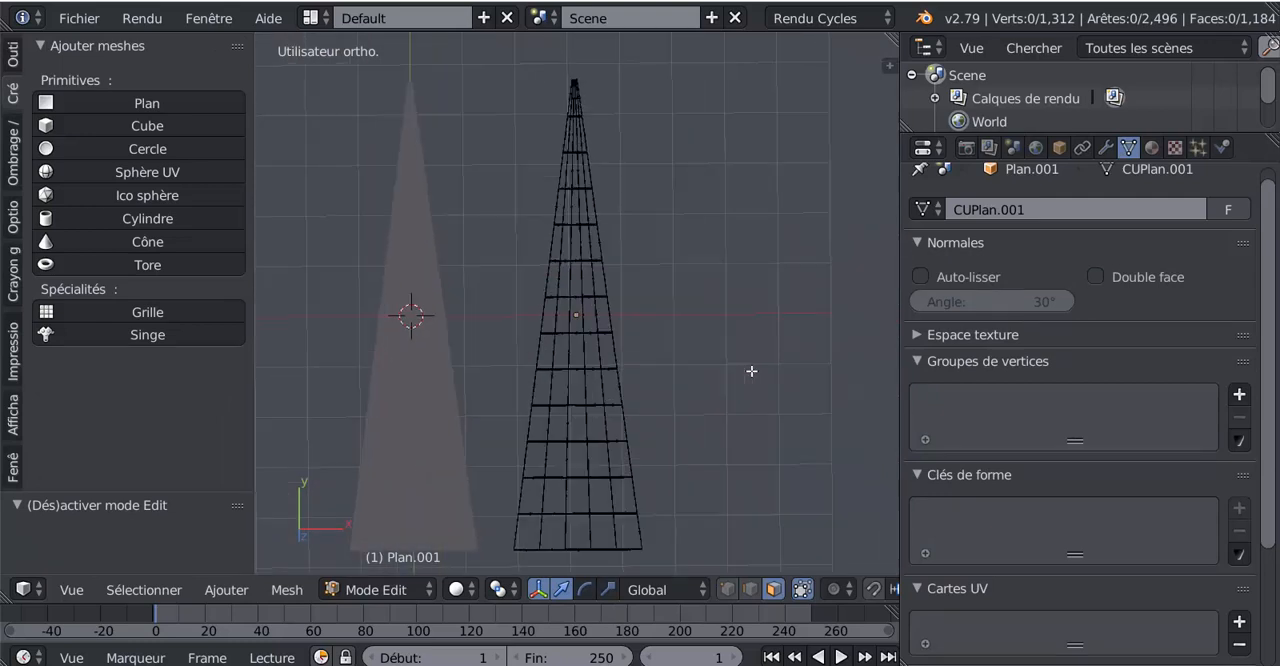
key(a)
key(a)
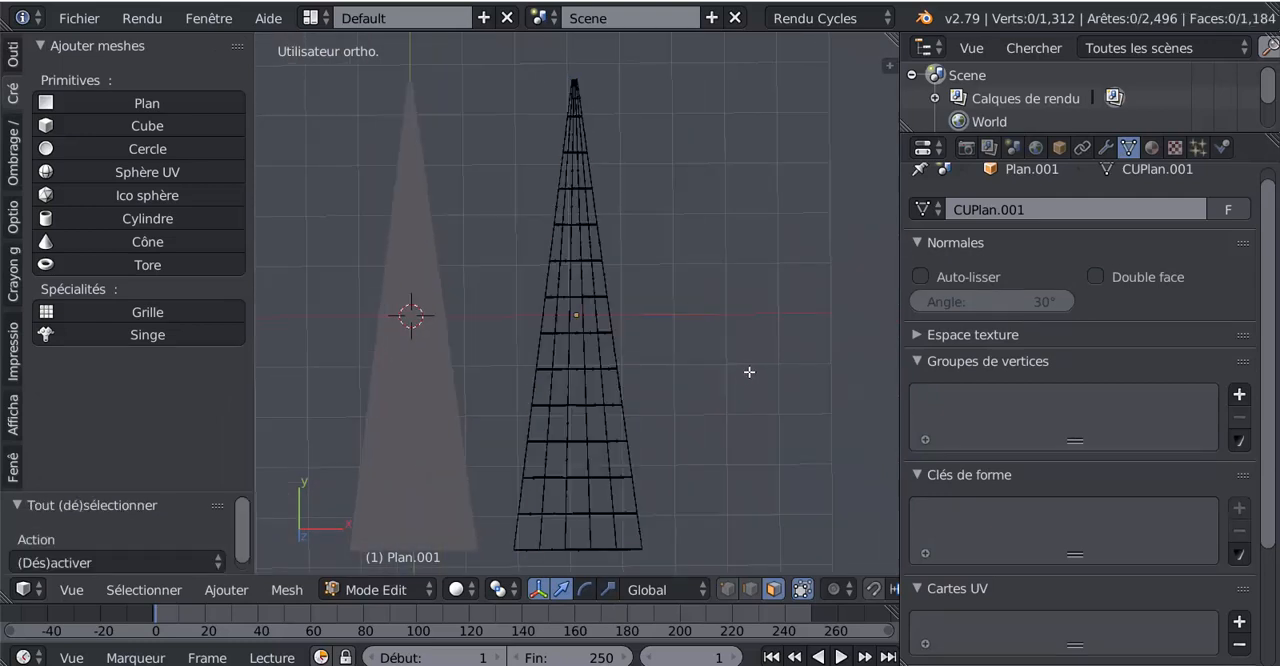
key(Tab)
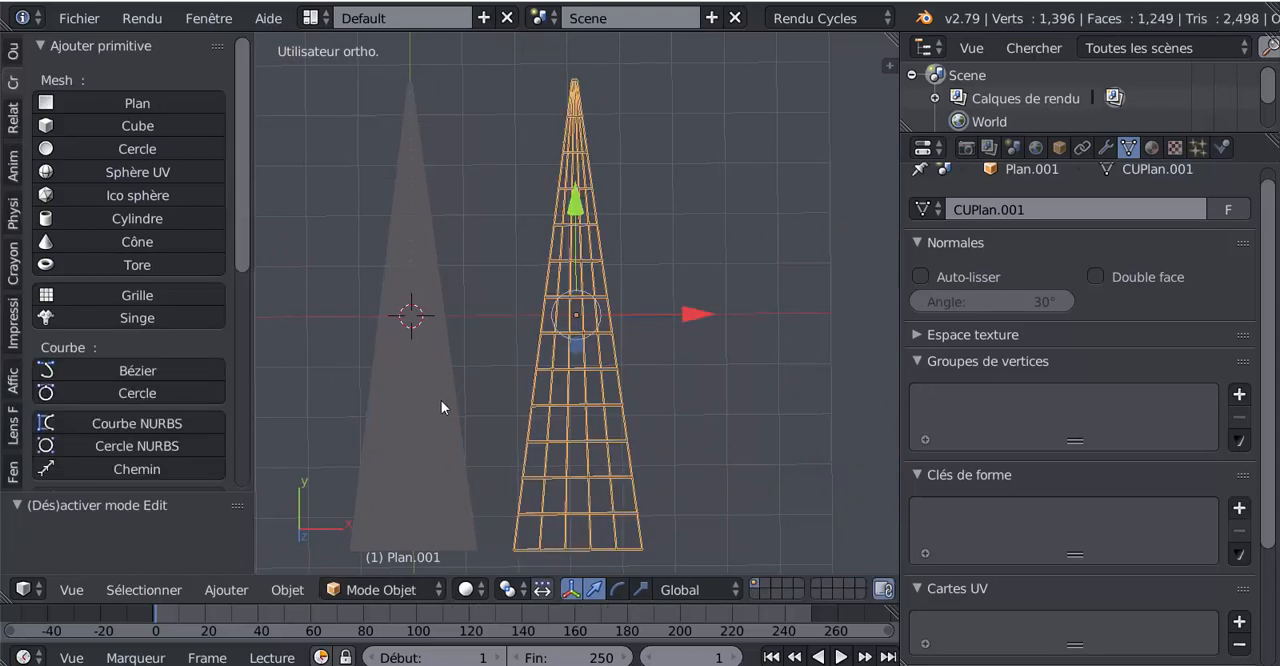
- Put the original tapered plane in Edit Mode, widen the 3D viewport and select the plane's entire geometry
right_click(433, 354)
key(Tab)
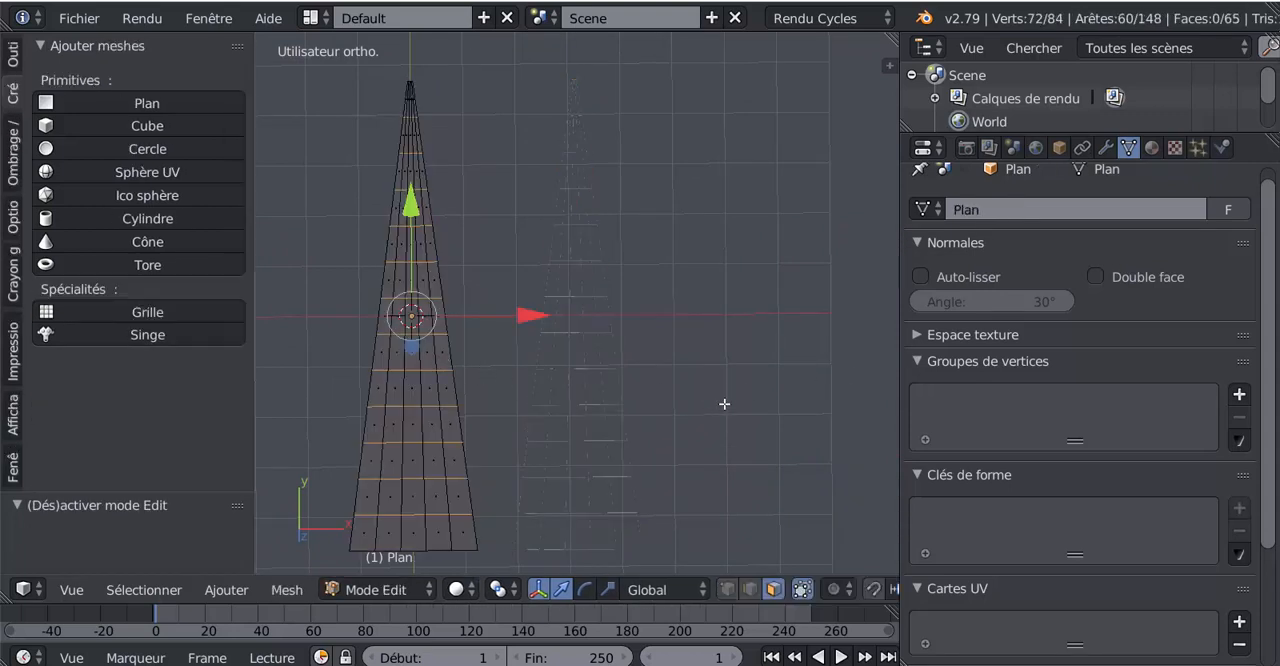
shift+middle_drag(724, 404, 811, 402)
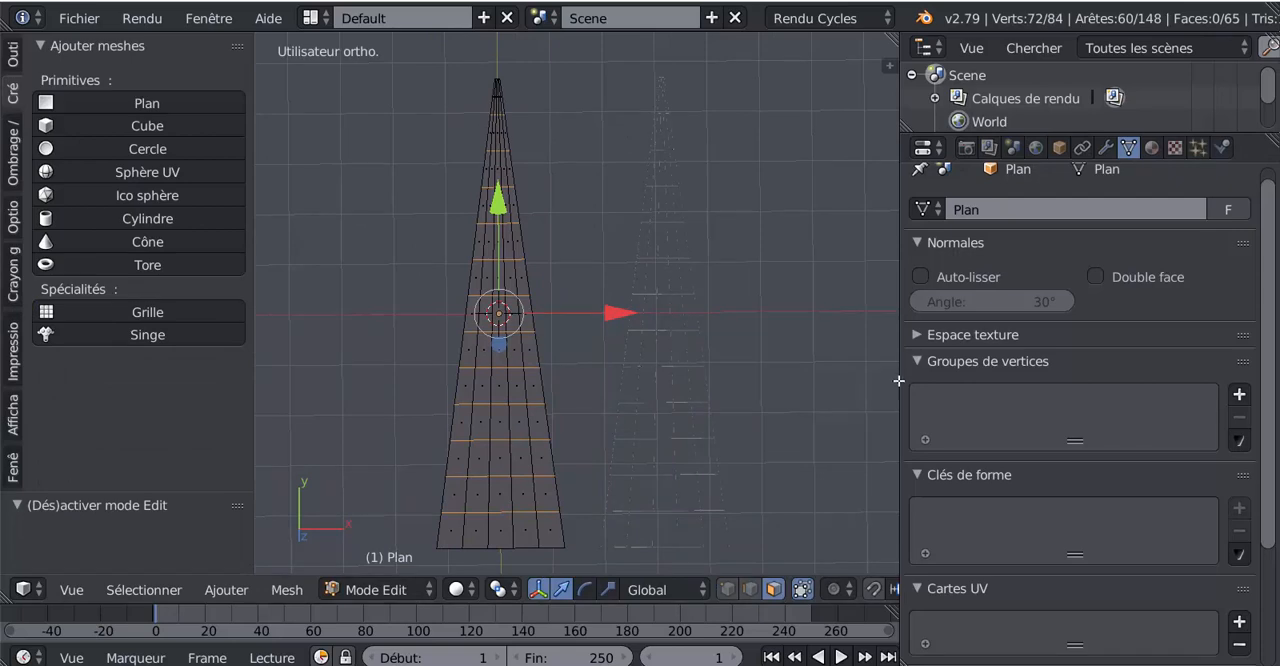
drag(899, 381, 986, 385)
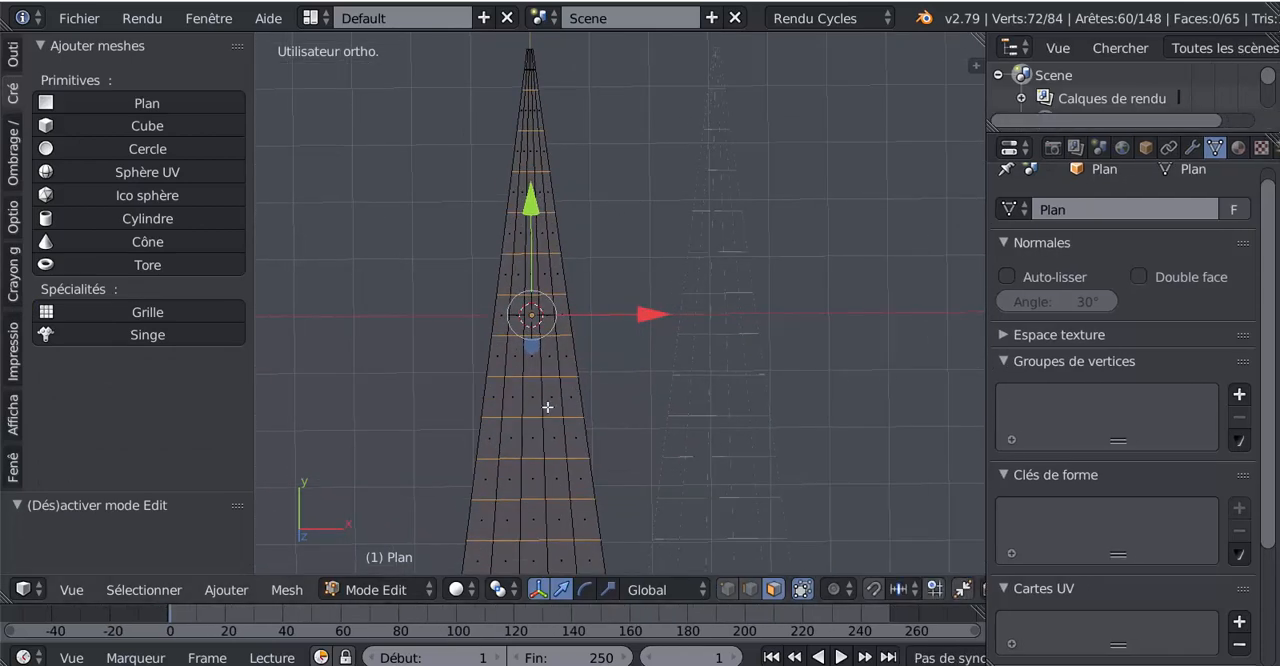
mouse_move(604, 400)
shift+middle_down()
mouse_move(644, 367)
mouse_move(590, 386)
shift+middle_up()
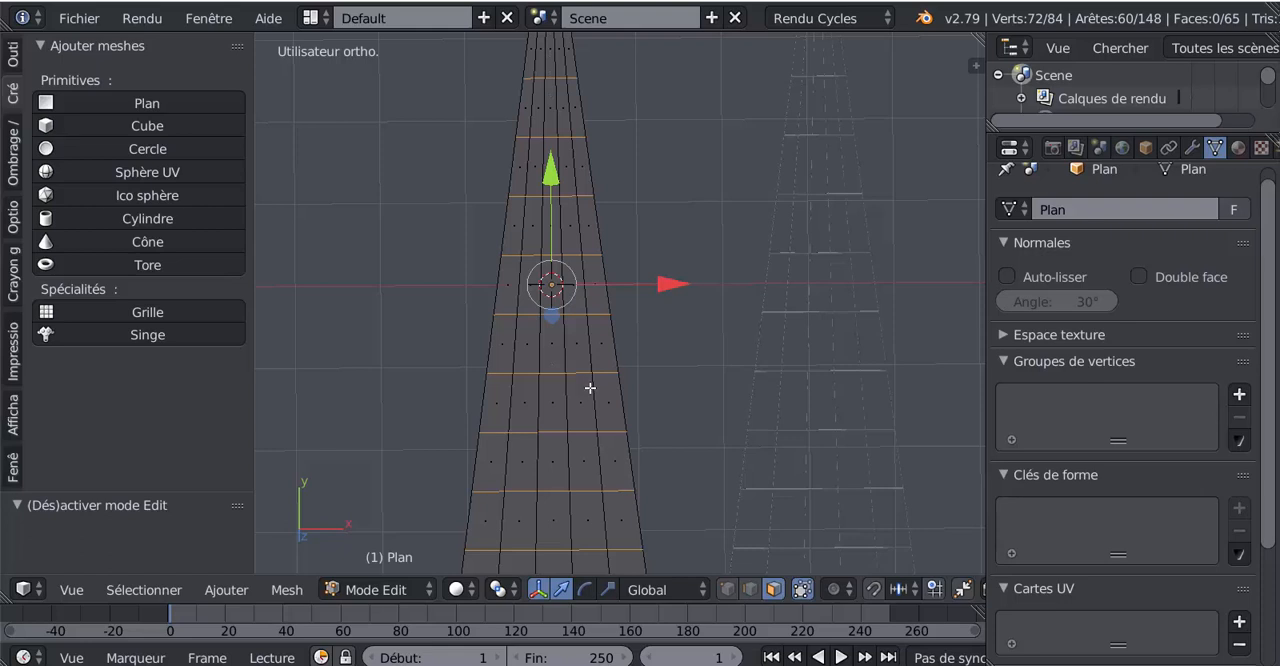
scroll(591, 395, down, 1)
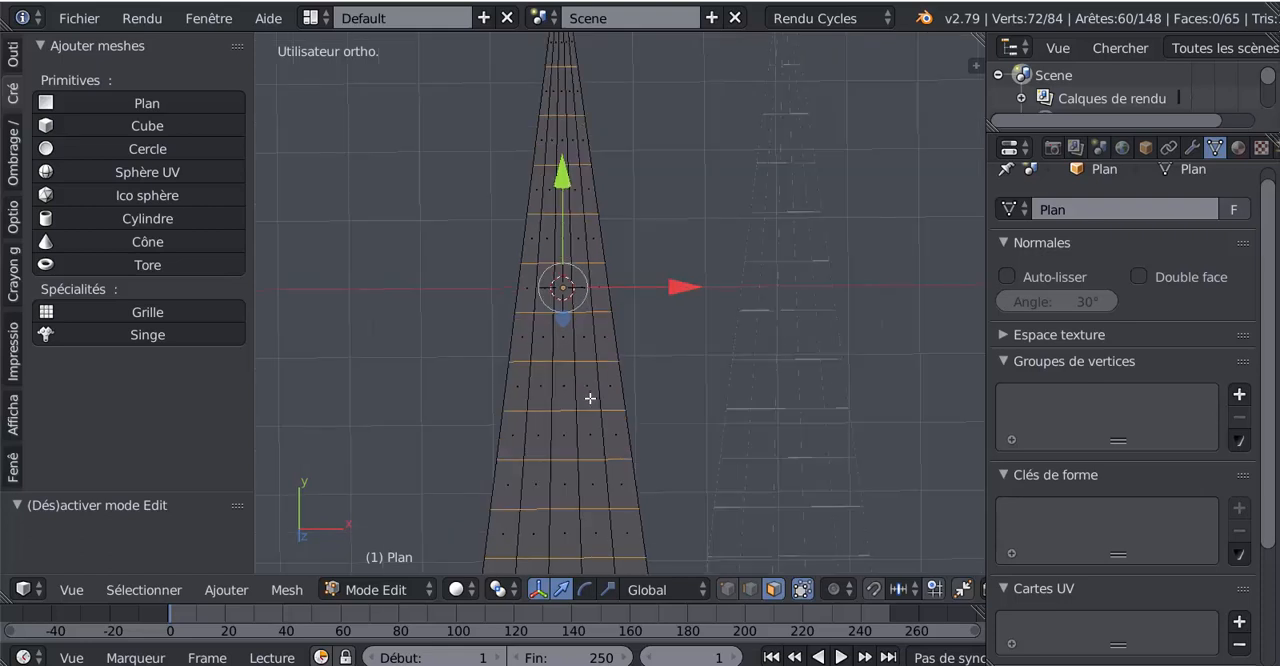
key(a)
key(a)
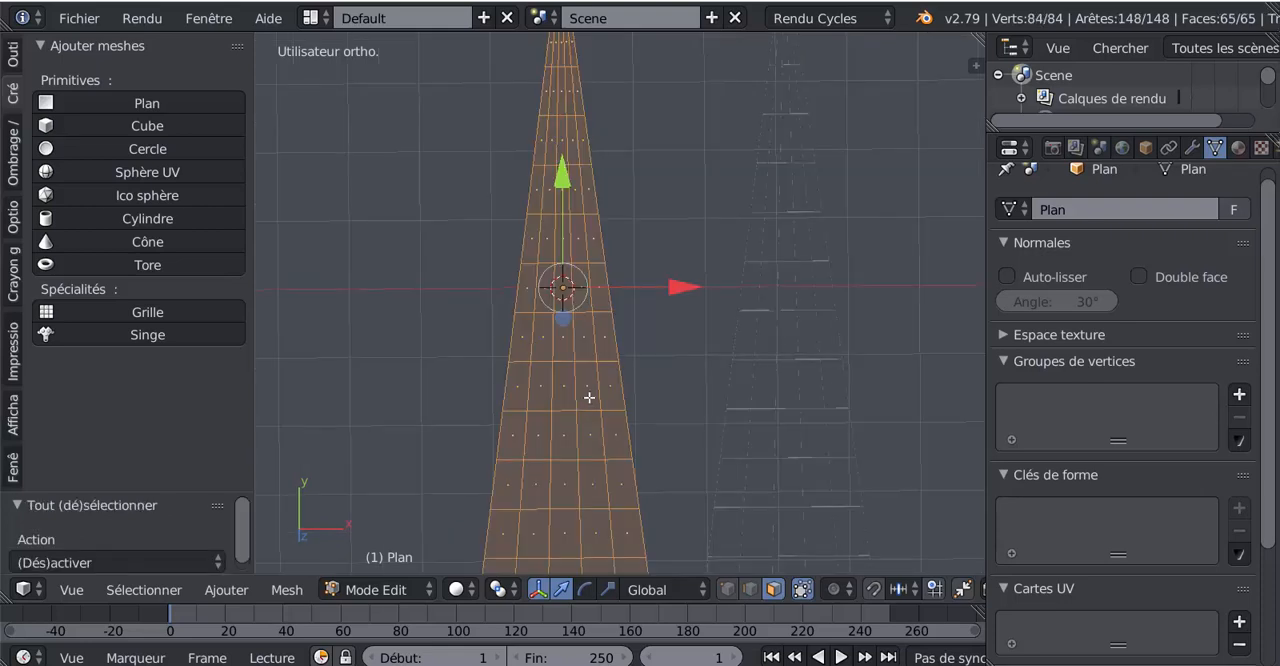
- Bevel all of the tapered plane's edges with a narrow offset of about 0.001
shift+middle_drag(652, 336, 649, 474)
scroll(628, 418, up, 3)
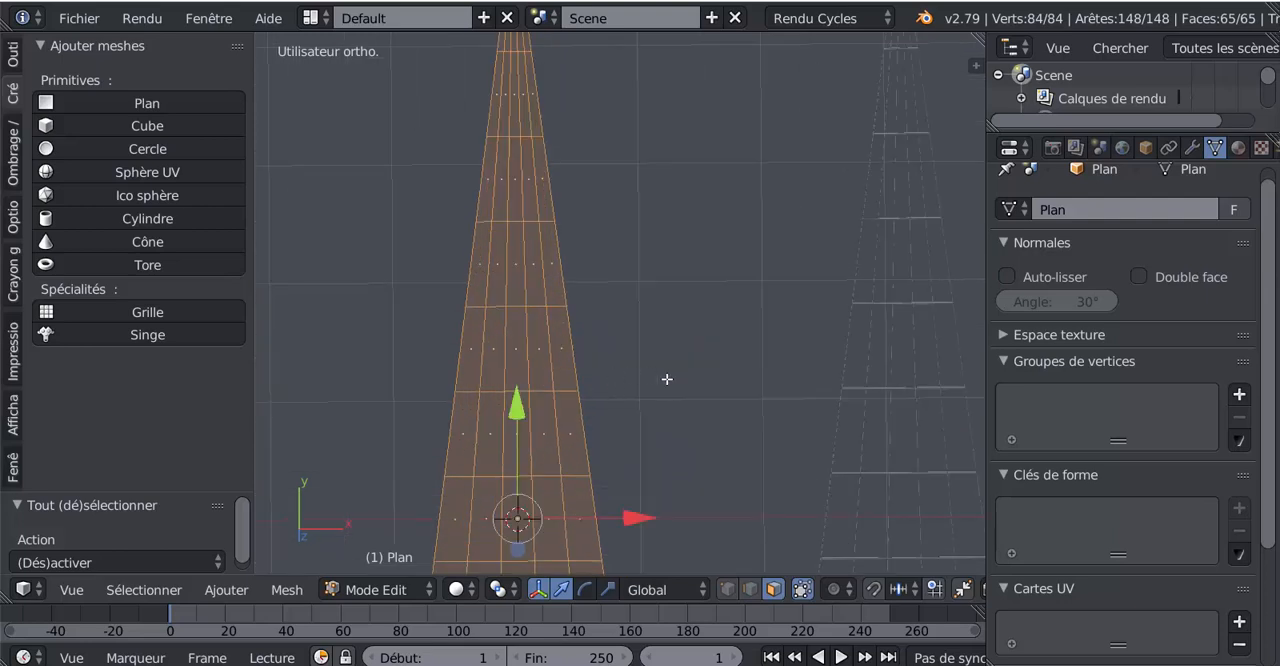
mouse_move(667, 379)
shift+middle_down()
mouse_move(769, 454)
mouse_move(771, 508)
shift+middle_up()
scroll(698, 393, up, 2)
shift+middle_drag(750, 343, 751, 449)
mouse_move(727, 361)
shift+middle_down()
mouse_move(729, 389)
mouse_move(703, 370)
shift+middle_up()
scroll(734, 368, up, 2)
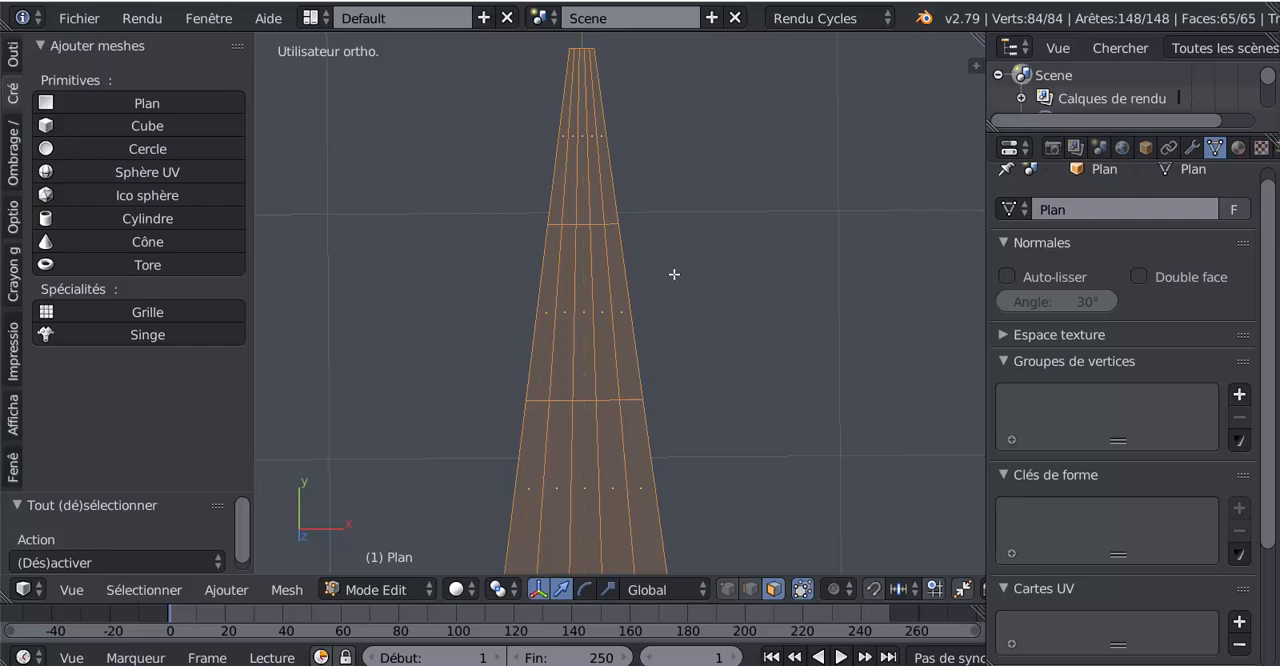
key(ctrl+b)
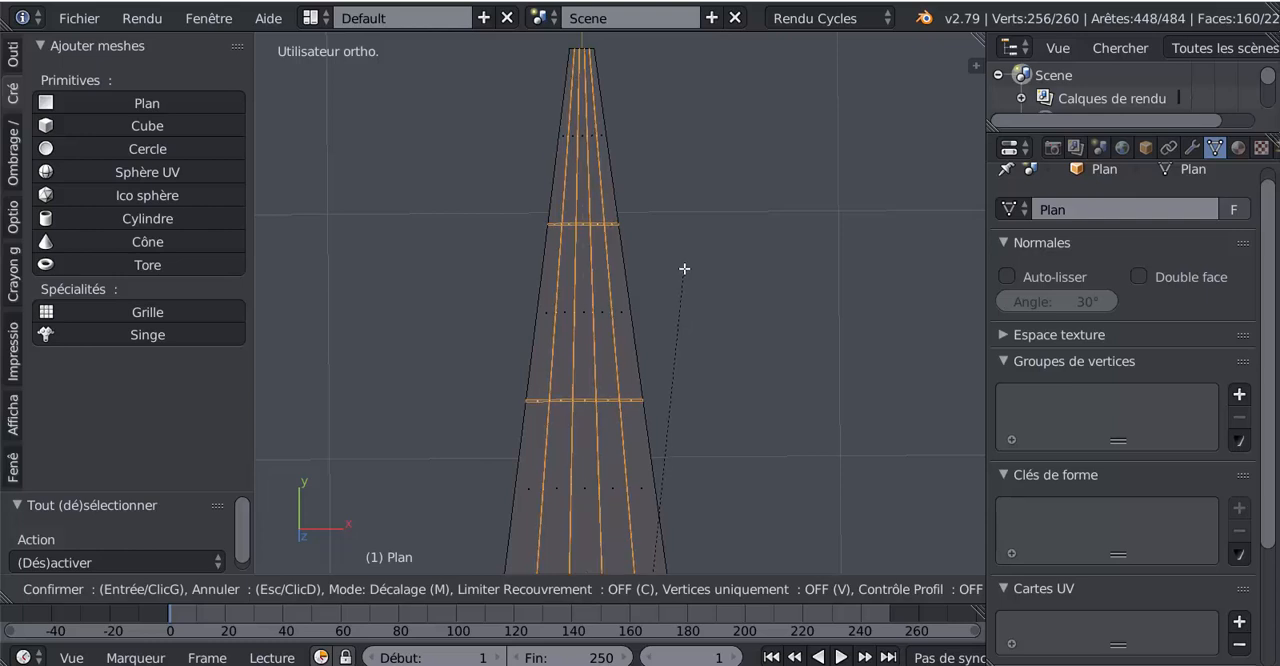
click(684, 268)
scroll(655, 289, up, 2)
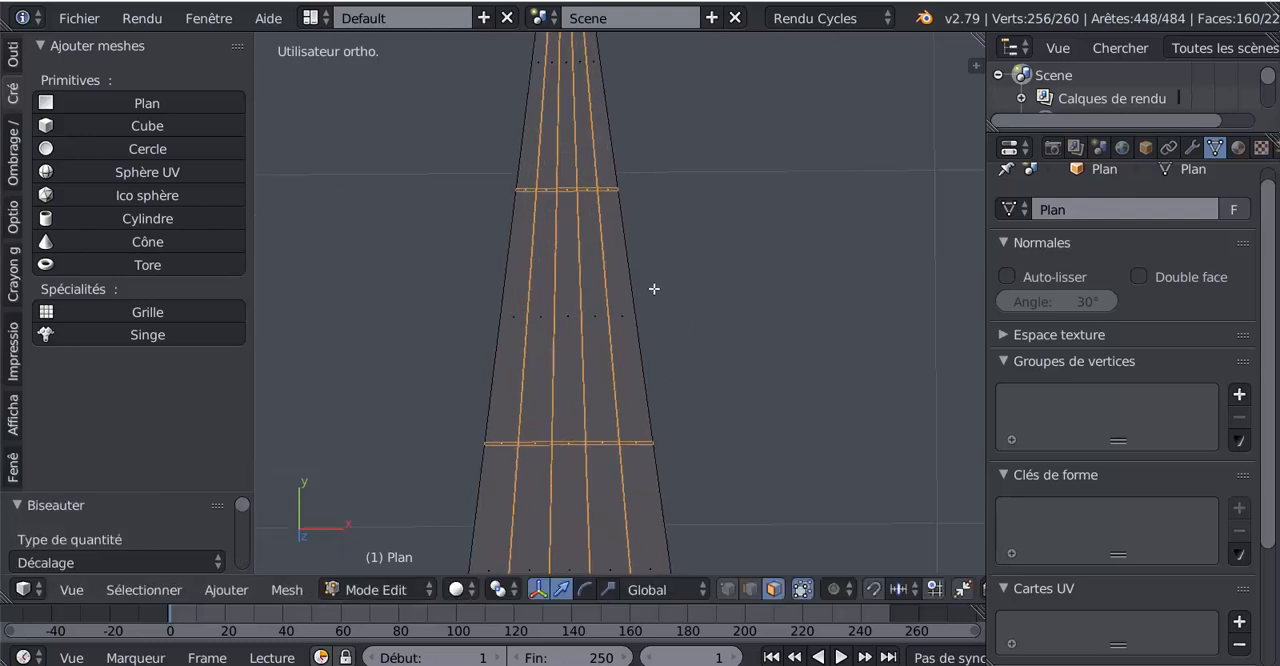
- Examine the narrow beveled strips and their crossings along the tapered plane
scroll(655, 289, down, 2)
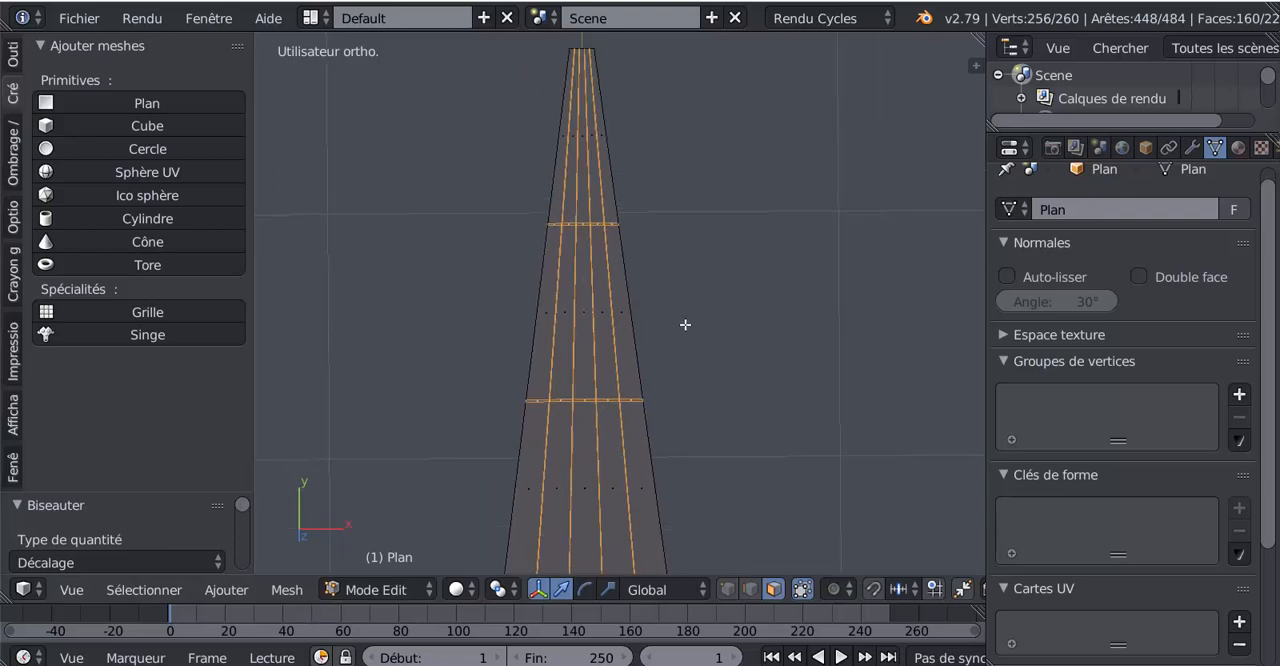
scroll(684, 327, up, 4)
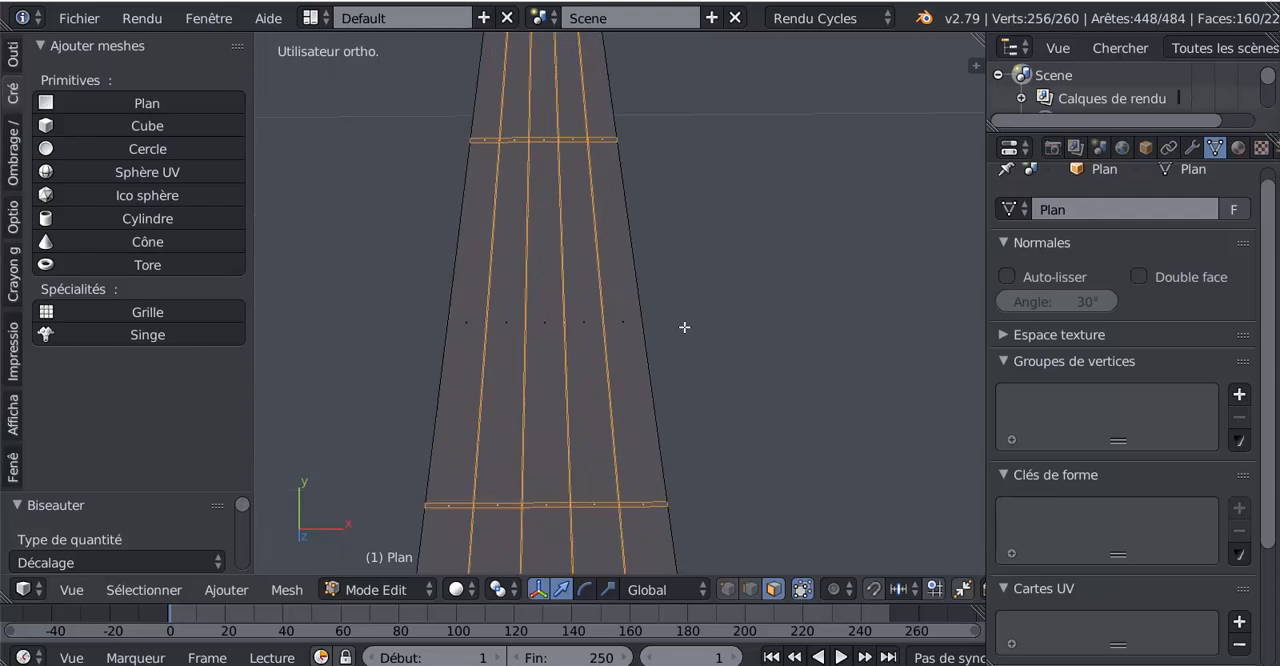
scroll(684, 327, up, 3)
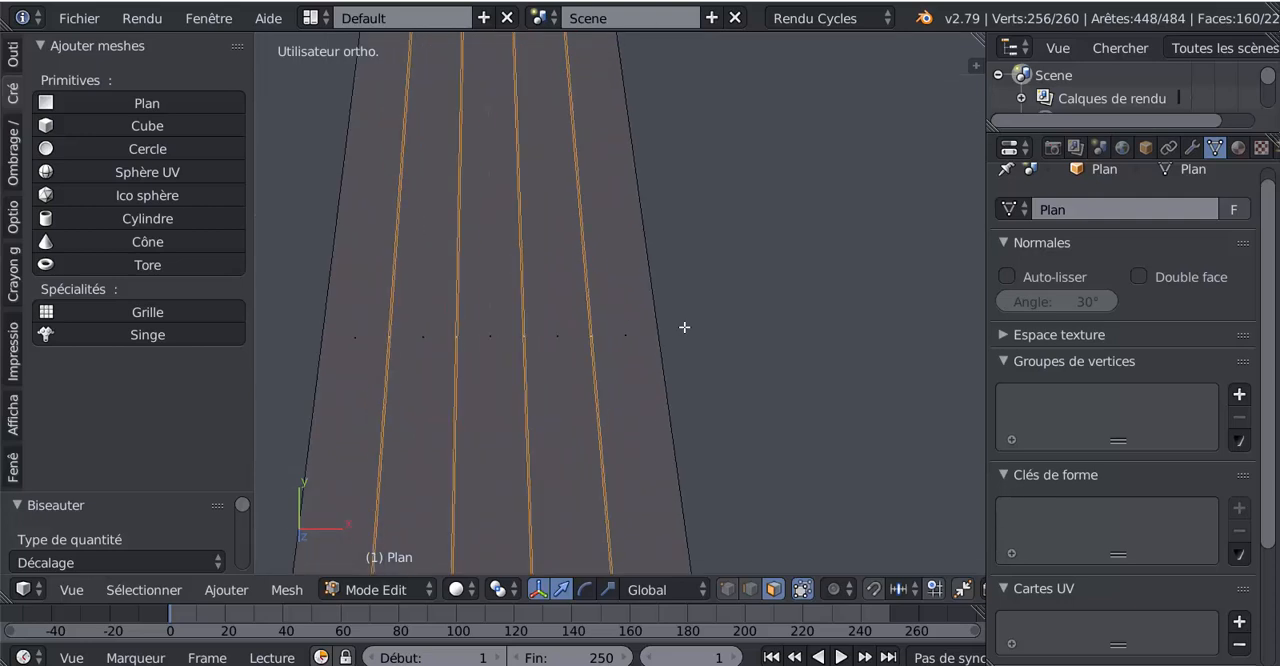
shift+middle_drag(700, 383, 698, 131)
scroll(672, 307, up, 2)
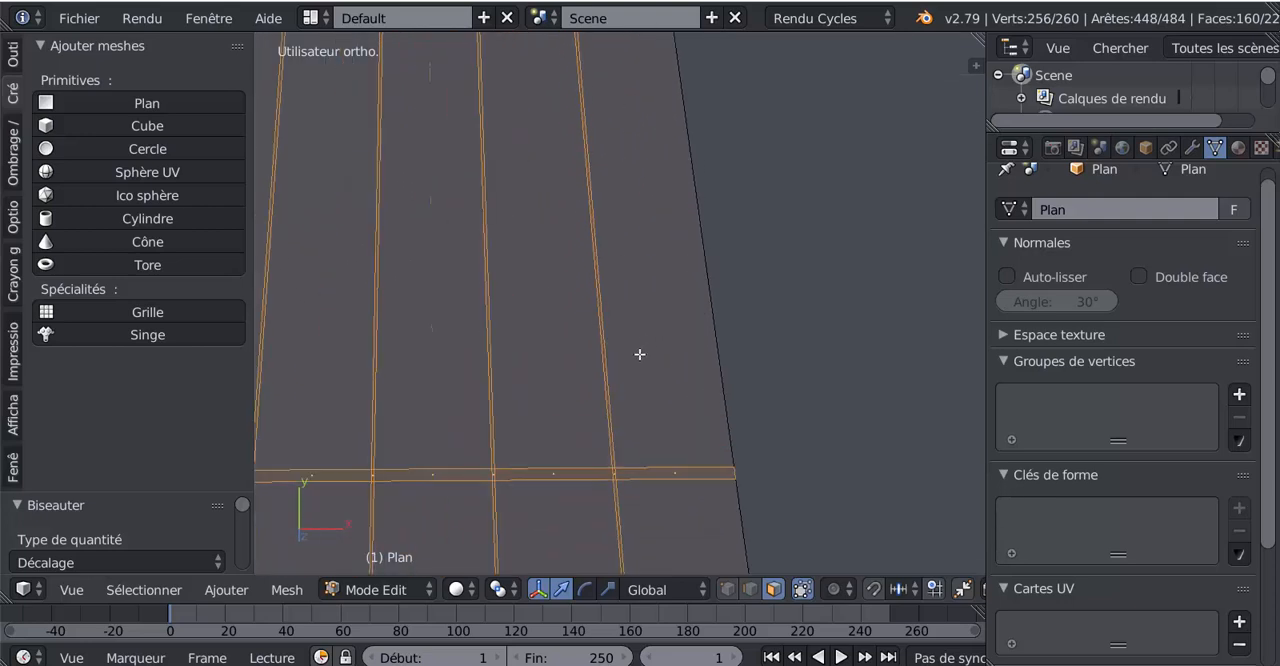
scroll(639, 354, up, 3)
scroll(639, 354, down, 5)
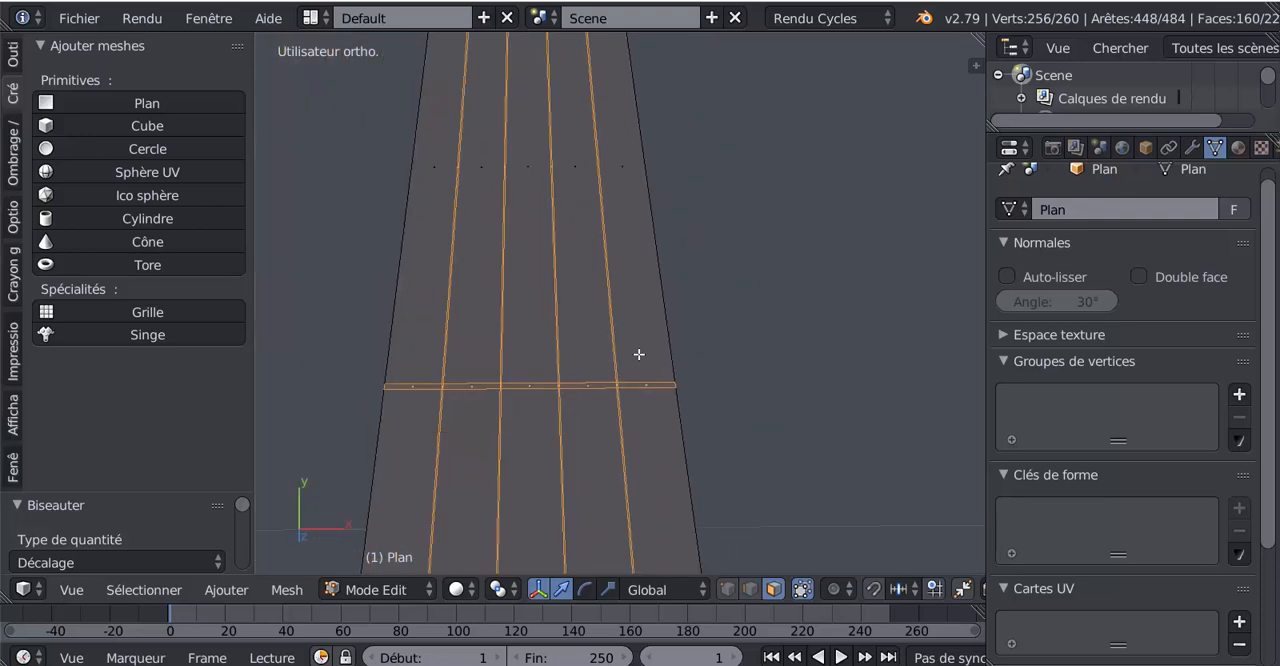
shift+middle_drag(677, 274, 723, 391)
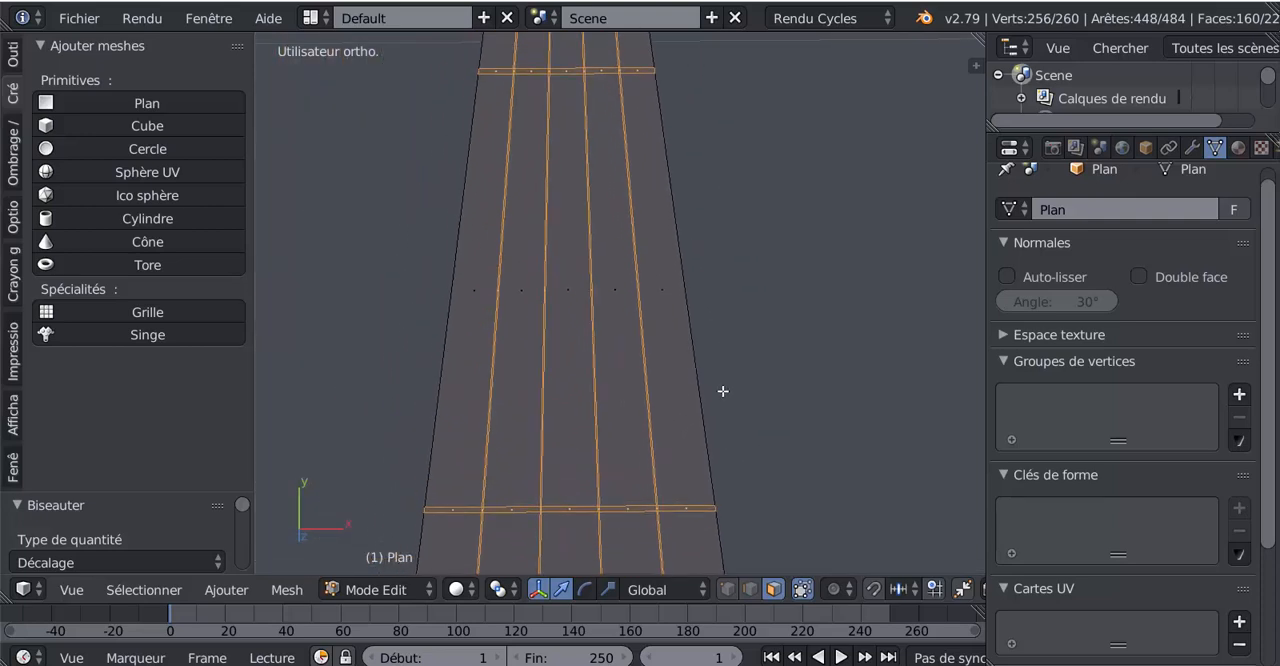
scroll(705, 400, down, 1)
scroll(700, 389, down, 3)
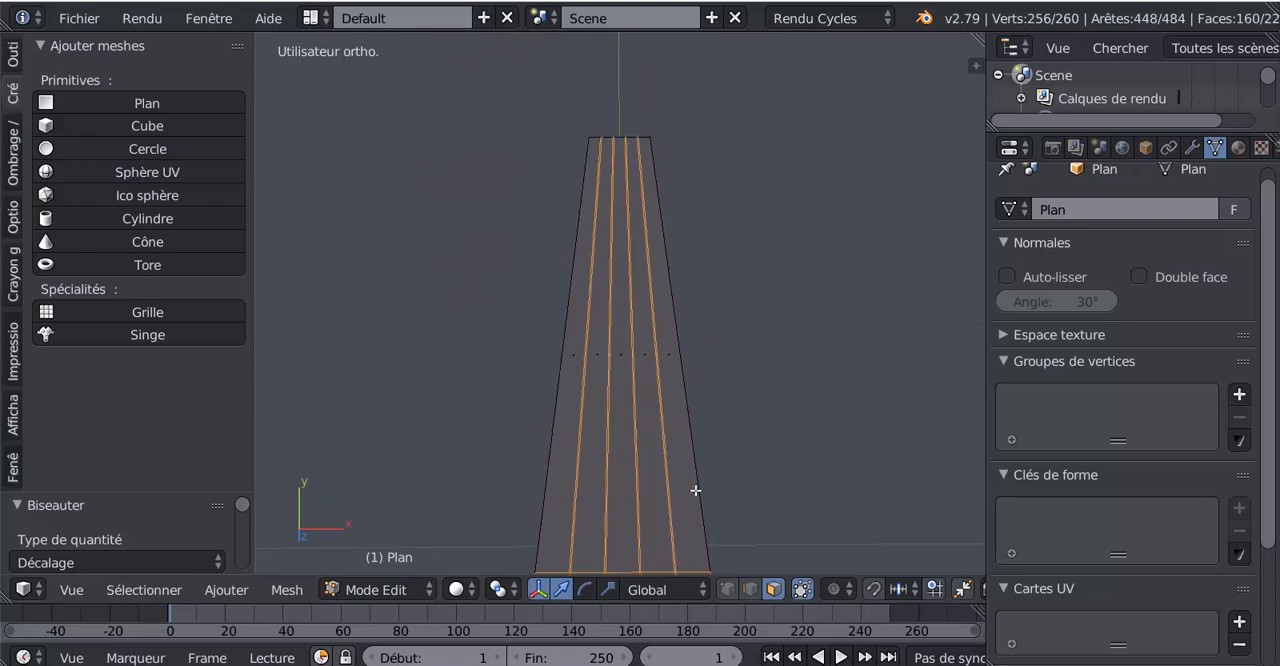
shift+middle_drag(694, 491, 694, 229)
scroll(712, 295, down, 5)
scroll(711, 291, up, 4)
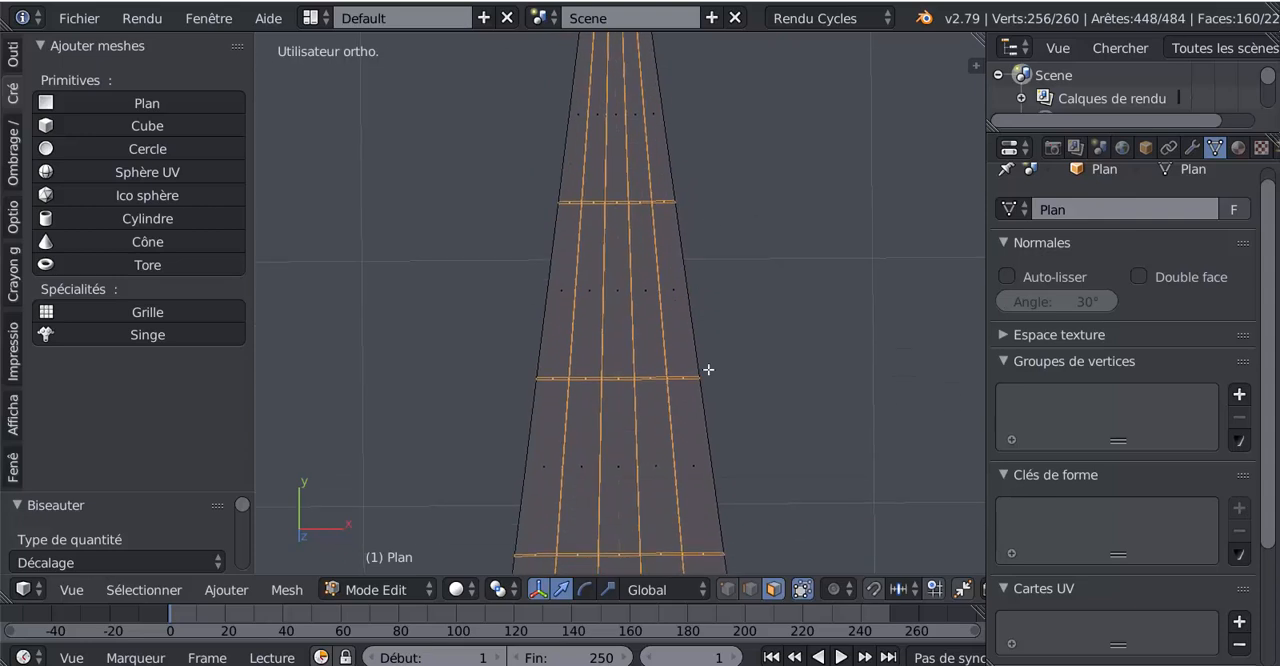
scroll(704, 416, up, 4)
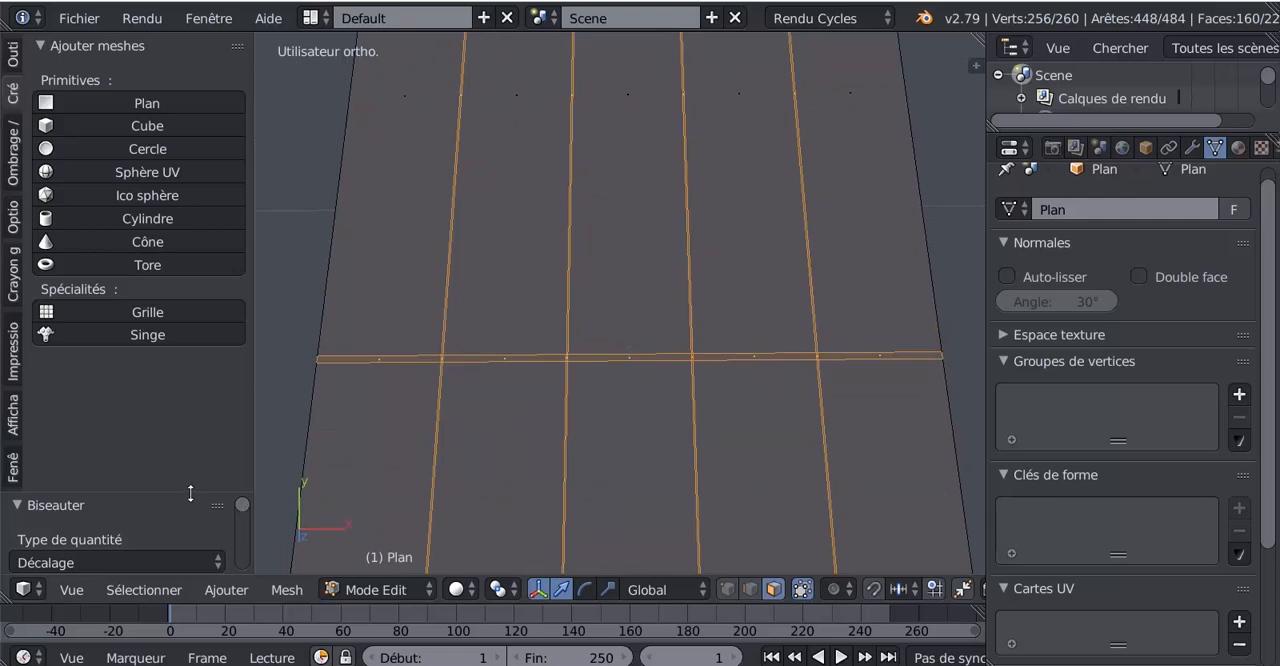
- Enlarge the bevel settings area and undo the bevel on the tapered plane
drag(190, 493, 190, 200)
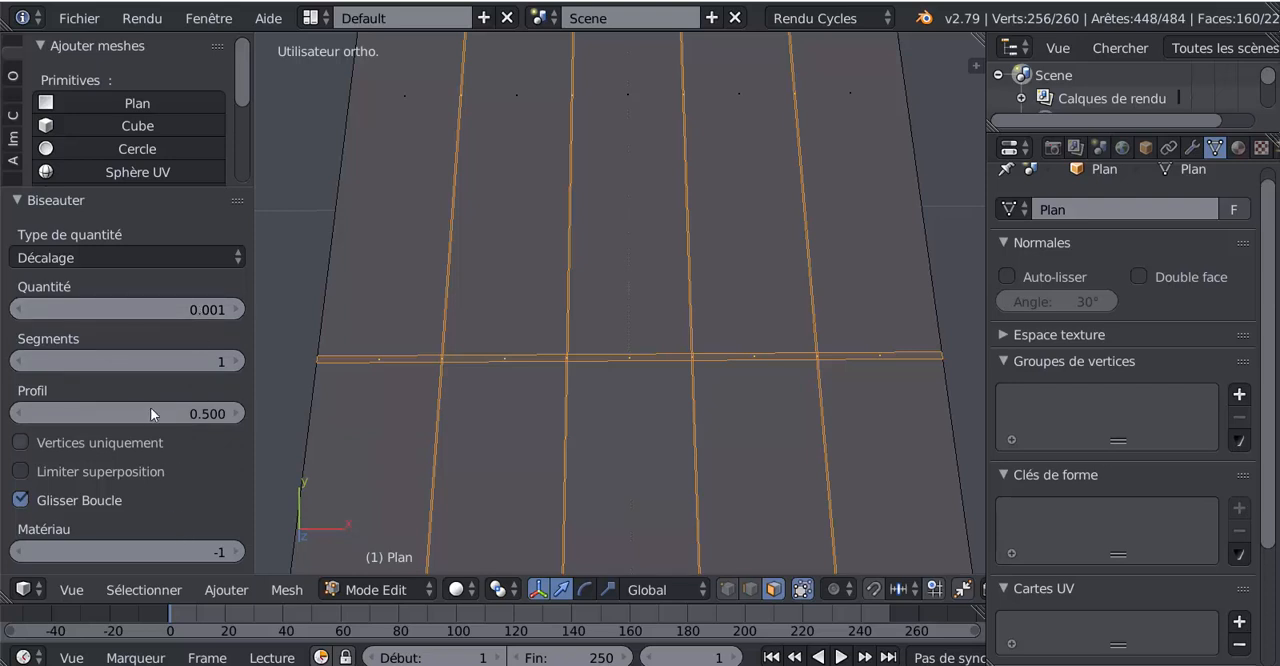
mouse_move(191, 308)
mouse_down()
mouse_move(210, 308)
mouse_move(196, 308)
mouse_up()
key(ctrl+z)
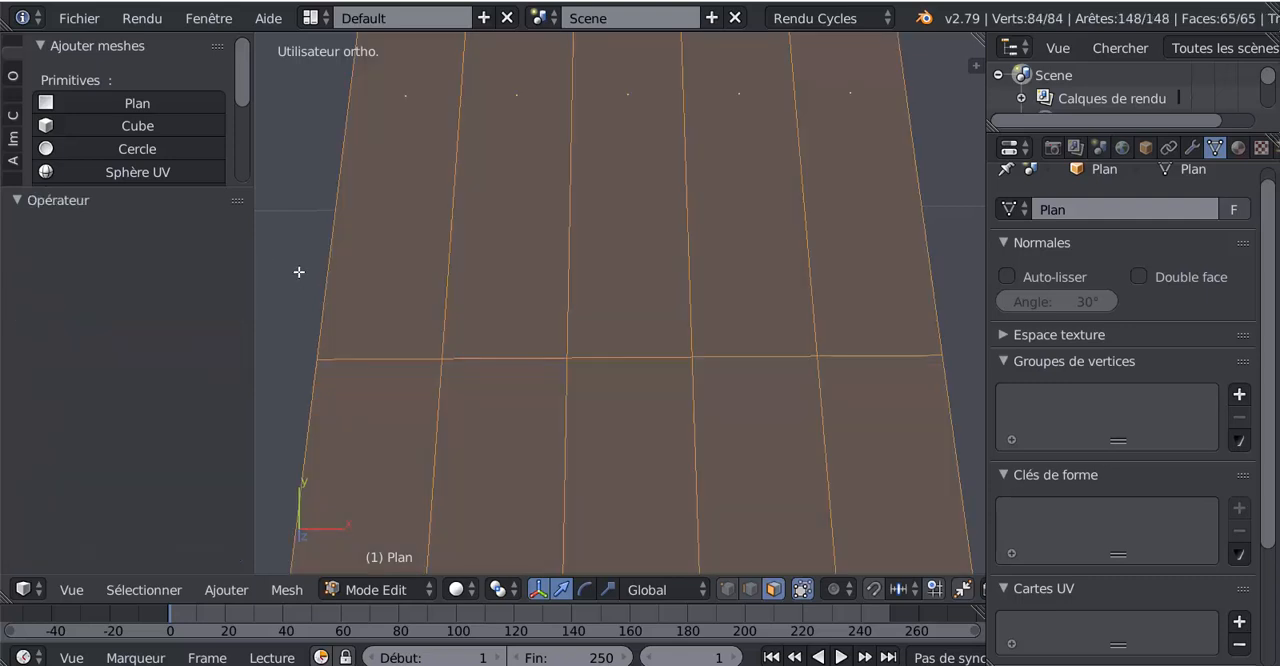
- Switch to edge selection and bevel all of the tapered plane's edges again with an offset of about 0.001
scroll(514, 354, down, 3)
scroll(780, 450, up, 1)
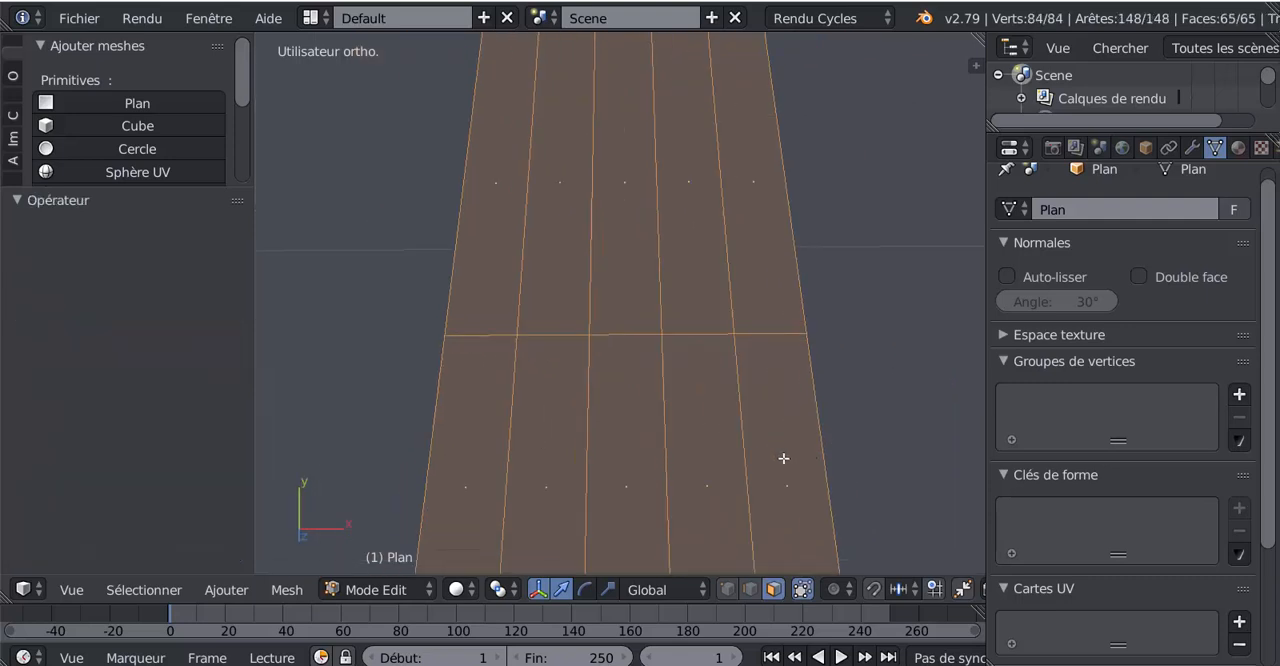
click(748, 591)
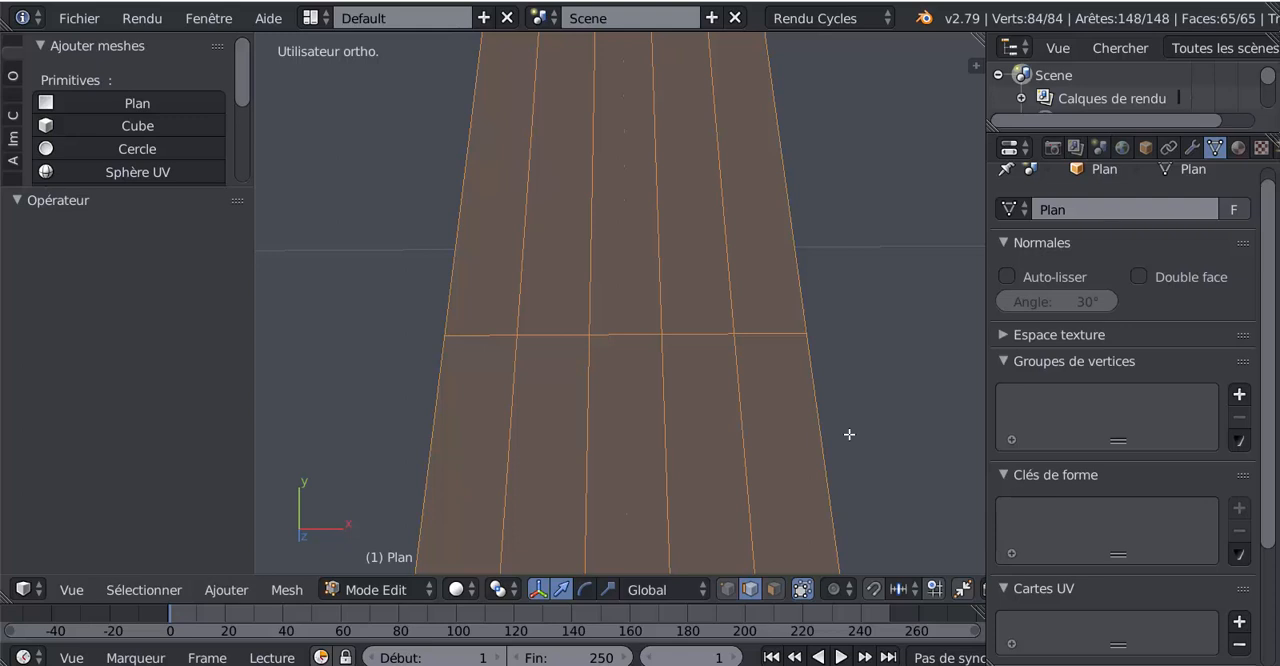
key(ctrl+b)
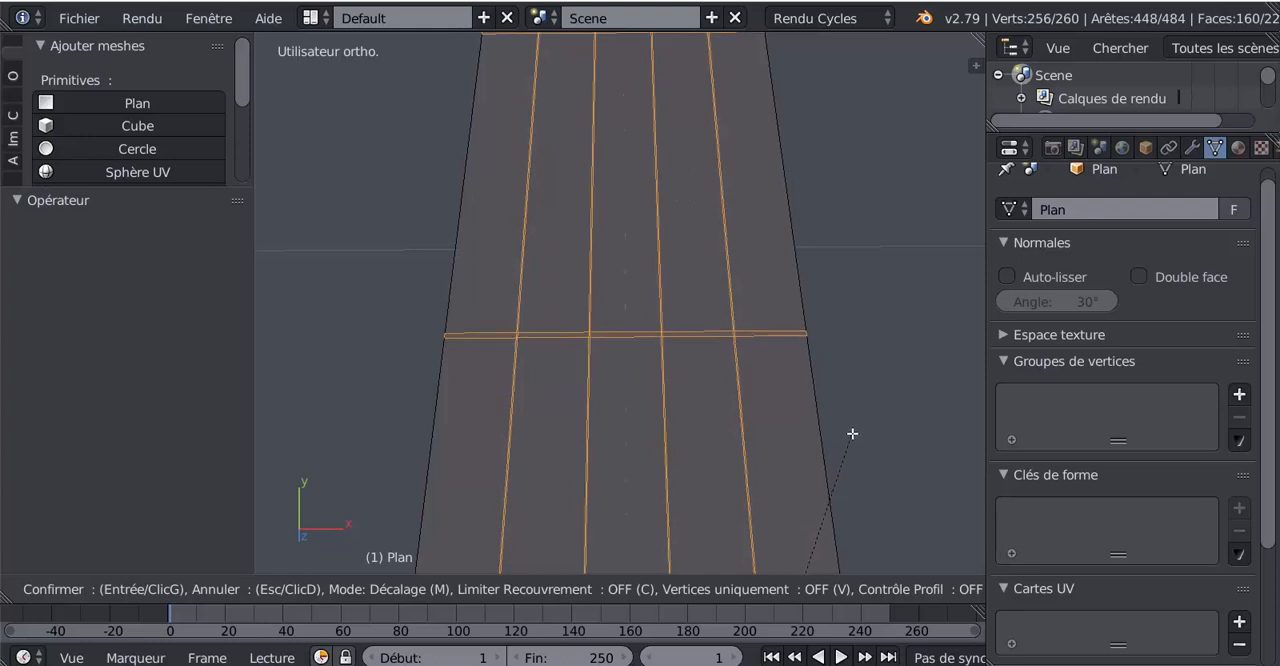
click(852, 433)
scroll(755, 428, up, 2)
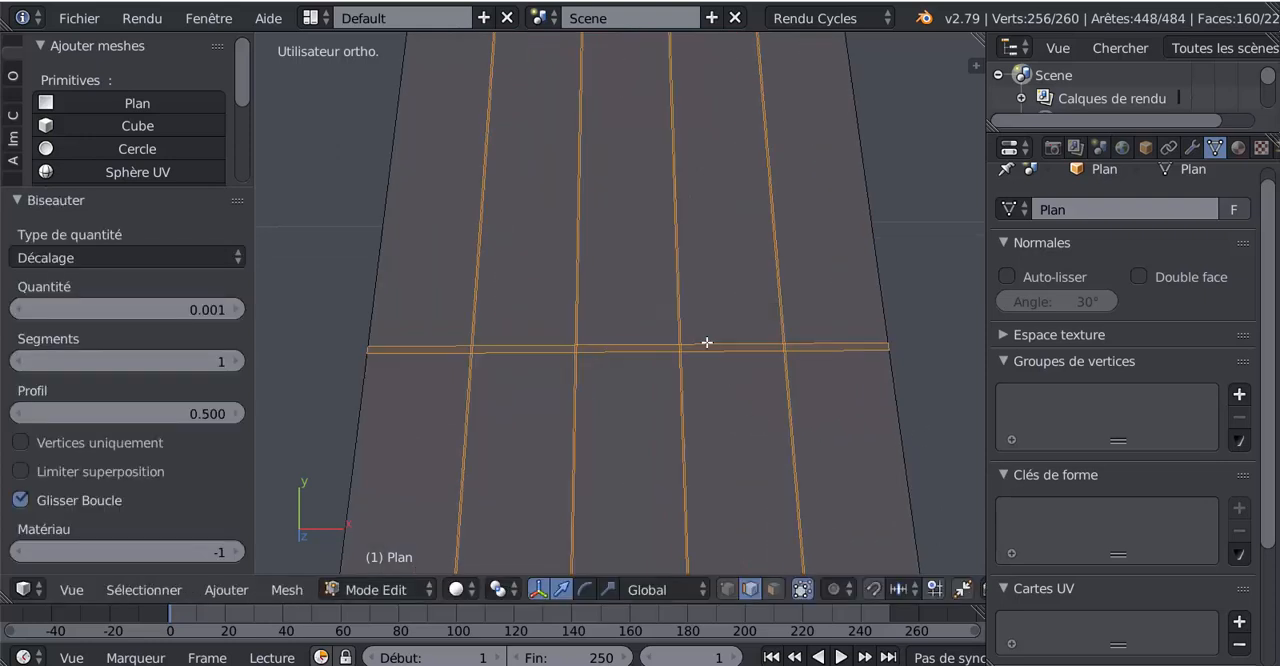
- Examine the narrow horizontal and vertical strips and compare their widths at the crossings along the plane
scroll(753, 441, down, 2)
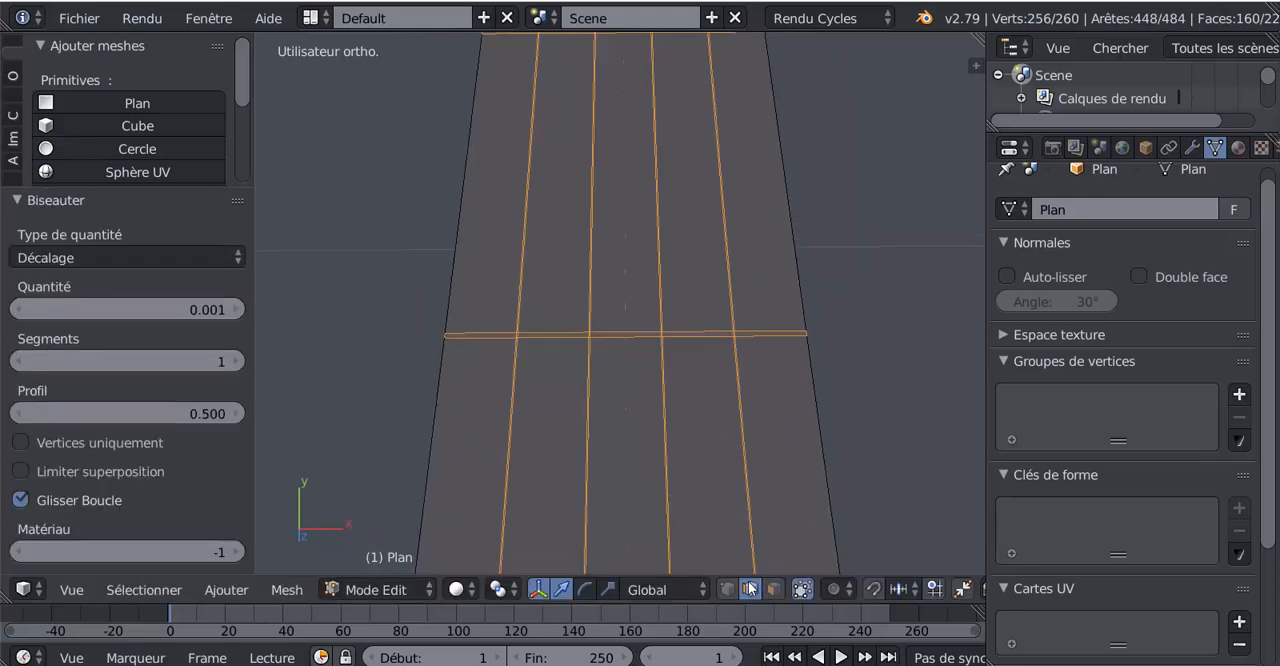
shift+middle_drag(771, 489, 714, 217)
scroll(714, 271, up, 3)
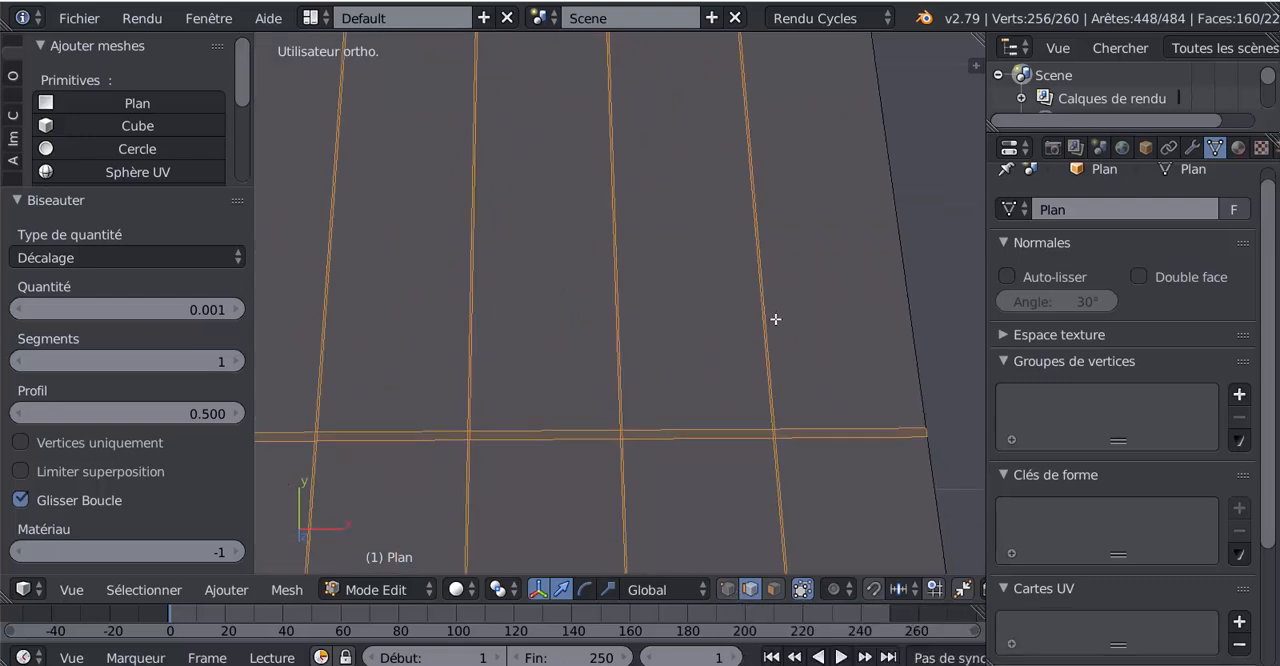
shift+middle_drag(785, 330, 716, 56)
scroll(752, 366, down, 3)
shift+middle_drag(751, 368, 737, 137)
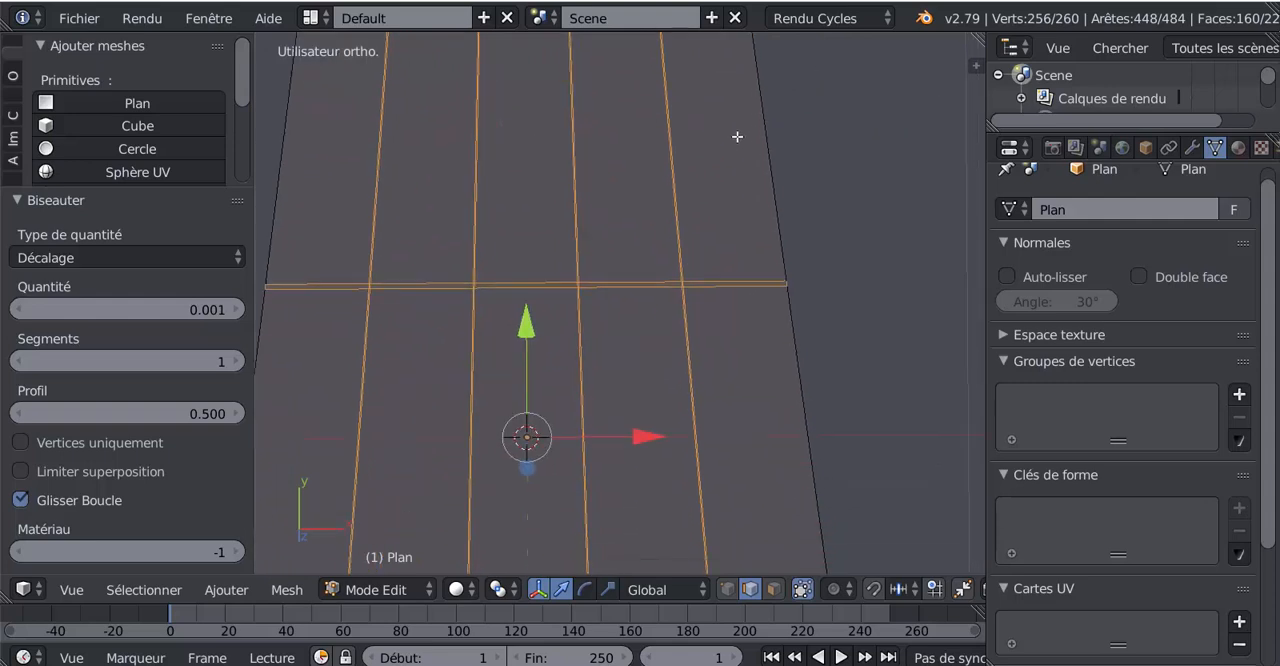
scroll(711, 329, up, 3)
scroll(753, 283, up, 3)
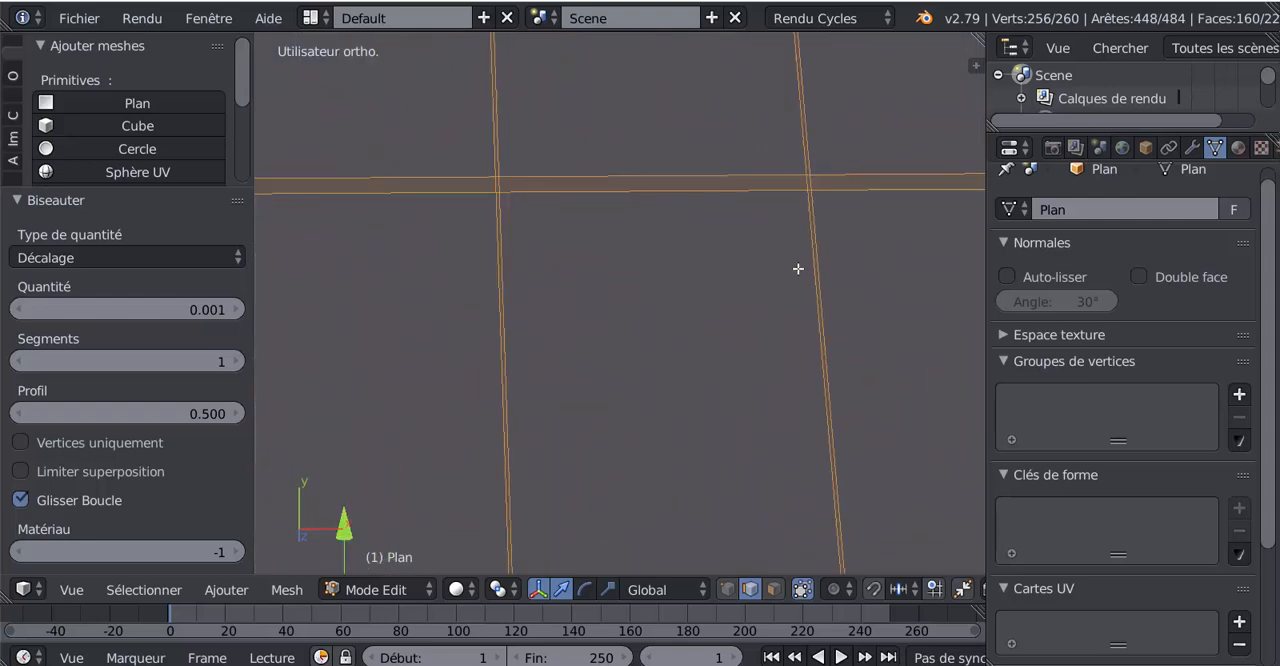
shift+middle_drag(797, 269, 757, 380)
scroll(764, 368, up, 2)
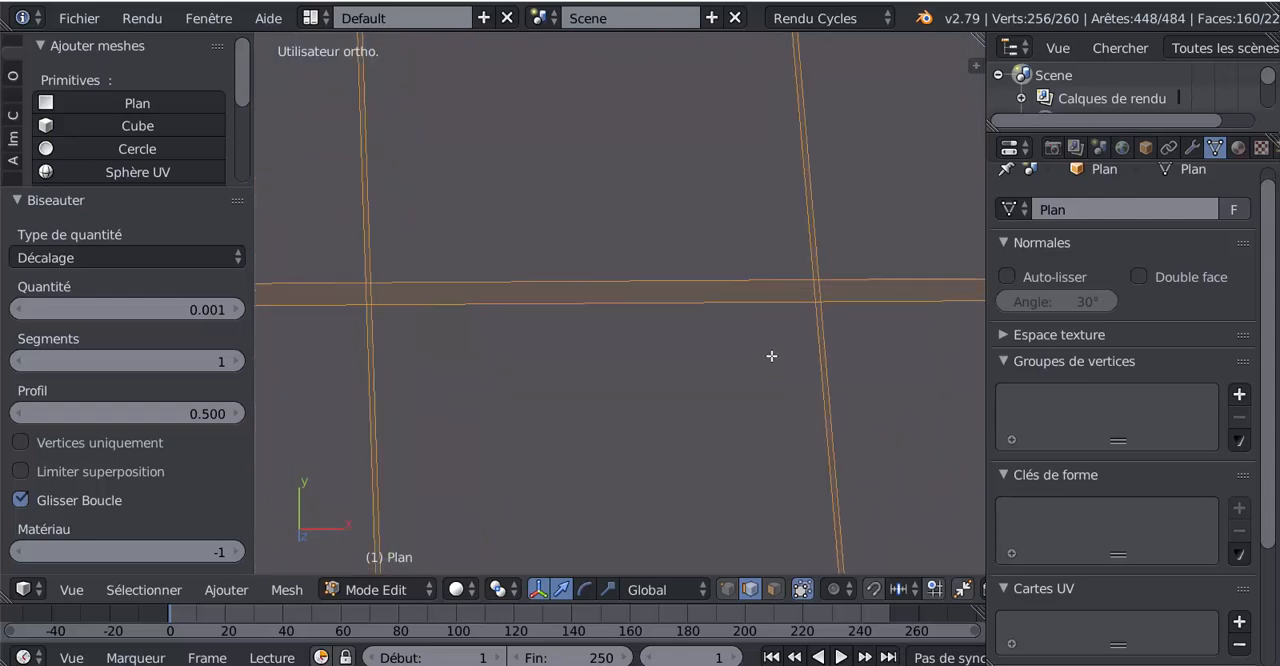
- Switch to face selection and try selecting face loops at a strip crossing, ending with the narrow horizontal strip
click(773, 589)
right_click(821, 331)
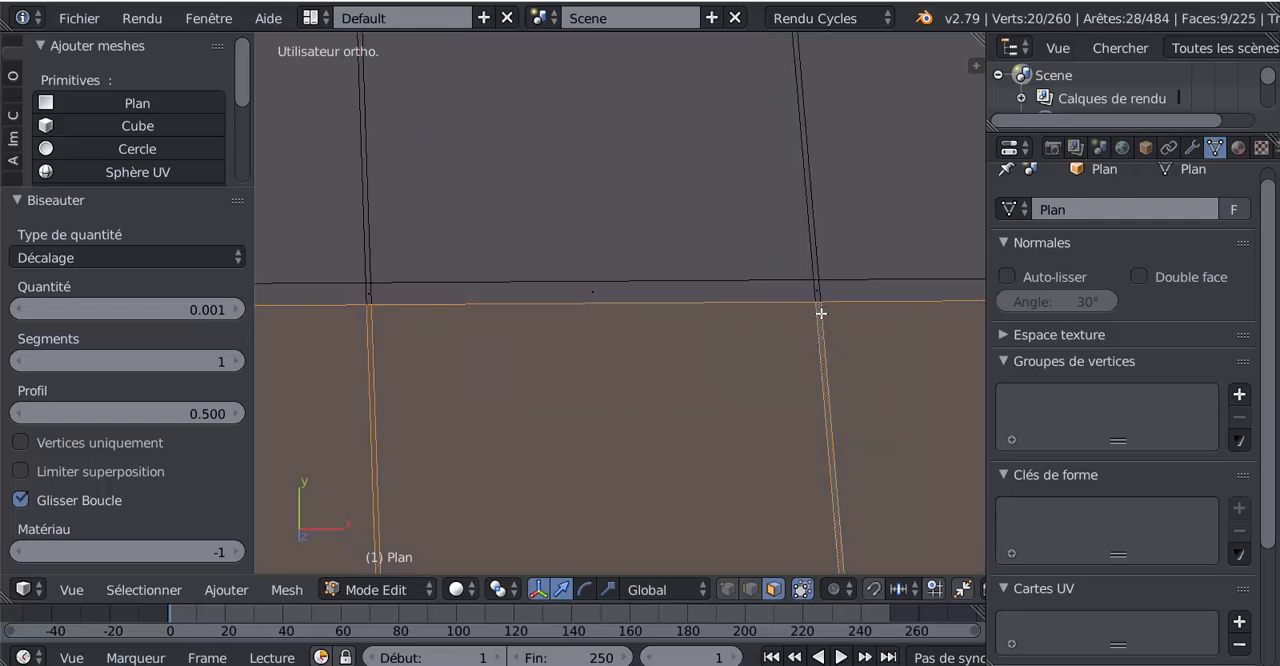
alt+right_click(816, 281)
alt+right_click(816, 276)
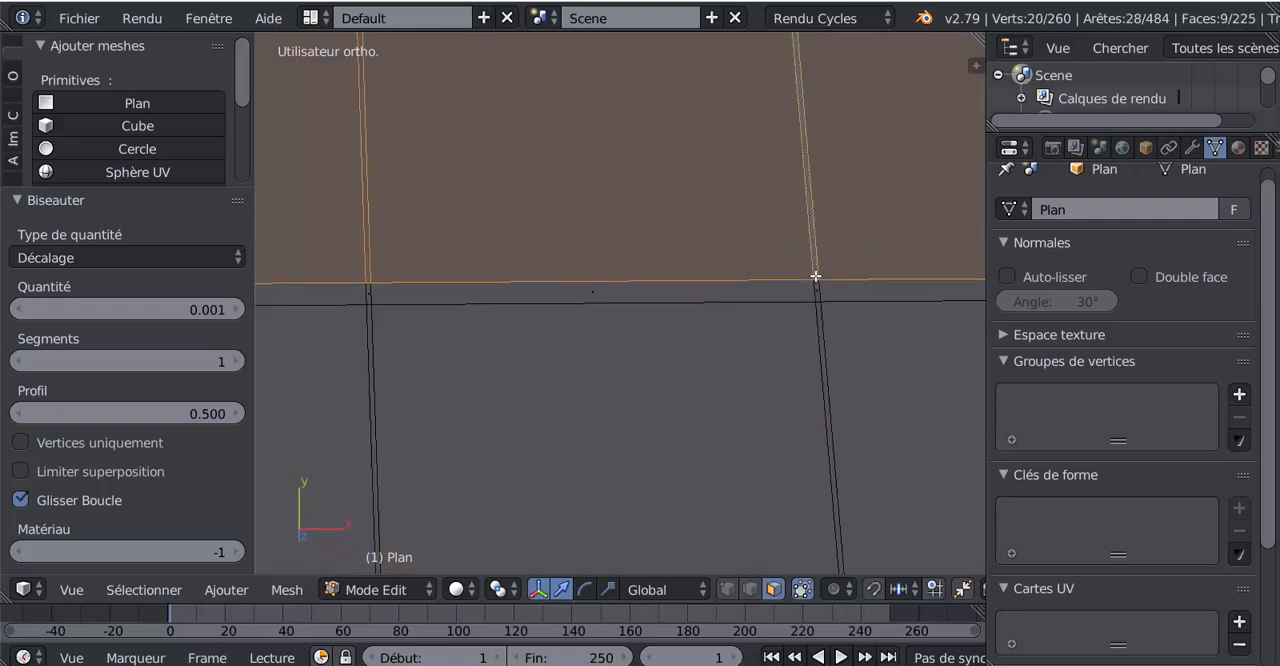
alt+right_click(816, 281)
scroll(815, 281, down, 4)
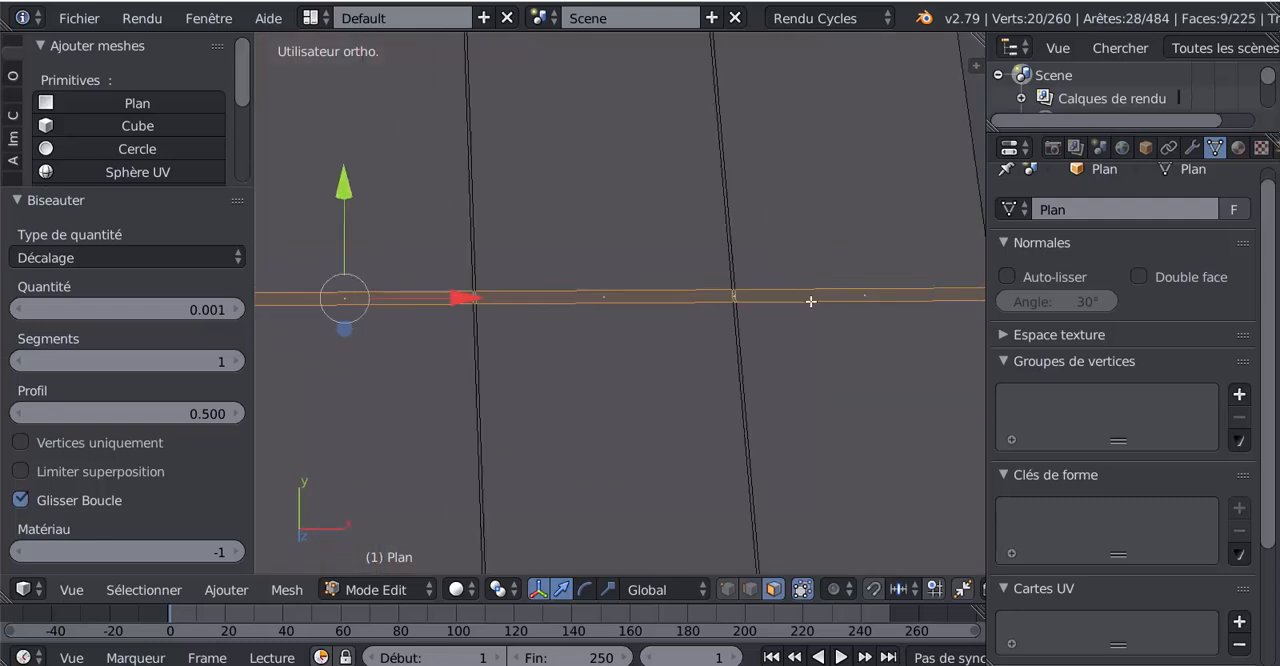
- Clear the selection and select the complete face loops of all four narrow vertical strips
mouse_move(785, 312)
shift+middle_down()
mouse_move(700, 91)
mouse_move(705, 14)
shift+middle_up()
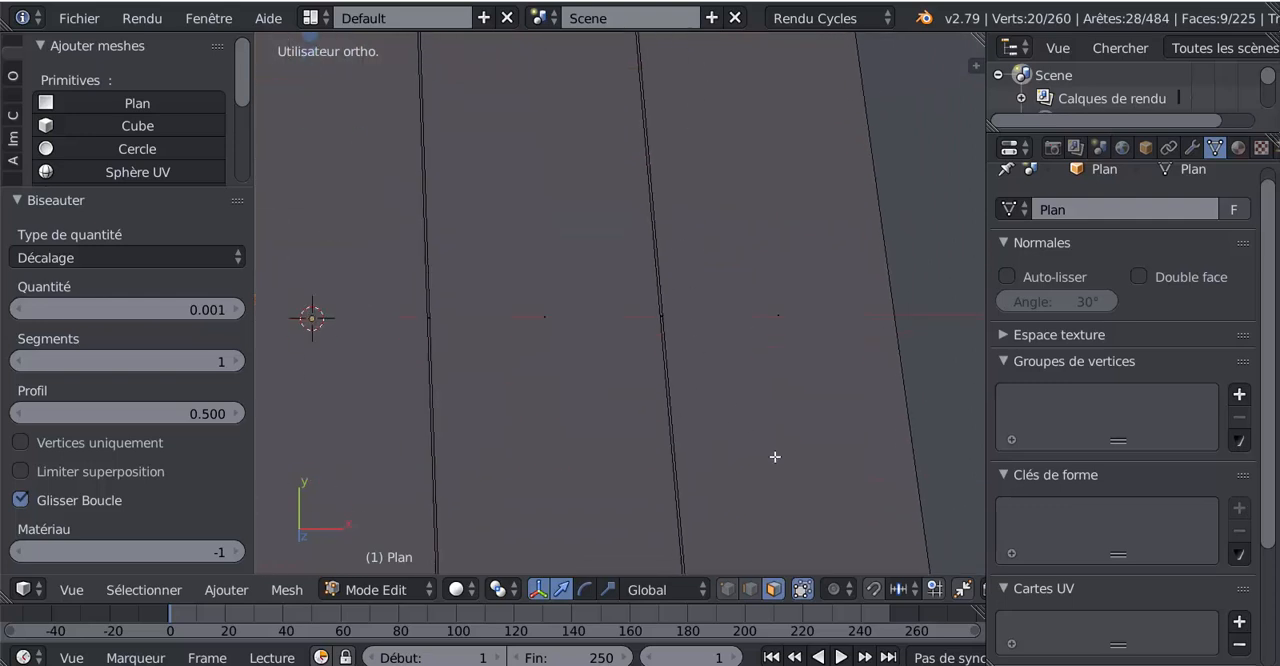
shift+middle_drag(776, 423, 758, 150)
mouse_move(705, 386)
middle_down()
mouse_move(689, 317)
mouse_move(714, 383)
mouse_move(690, 388)
middle_up()
key(a)
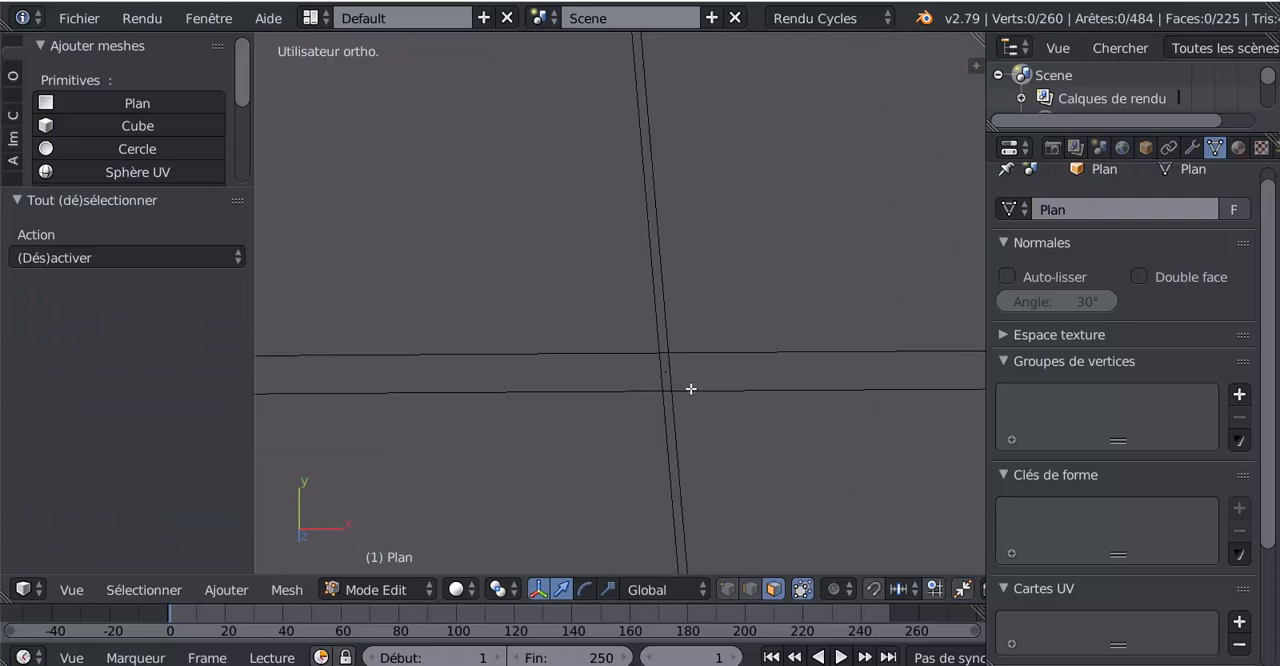
key(l)
middle_drag(663, 350, 625, 373)
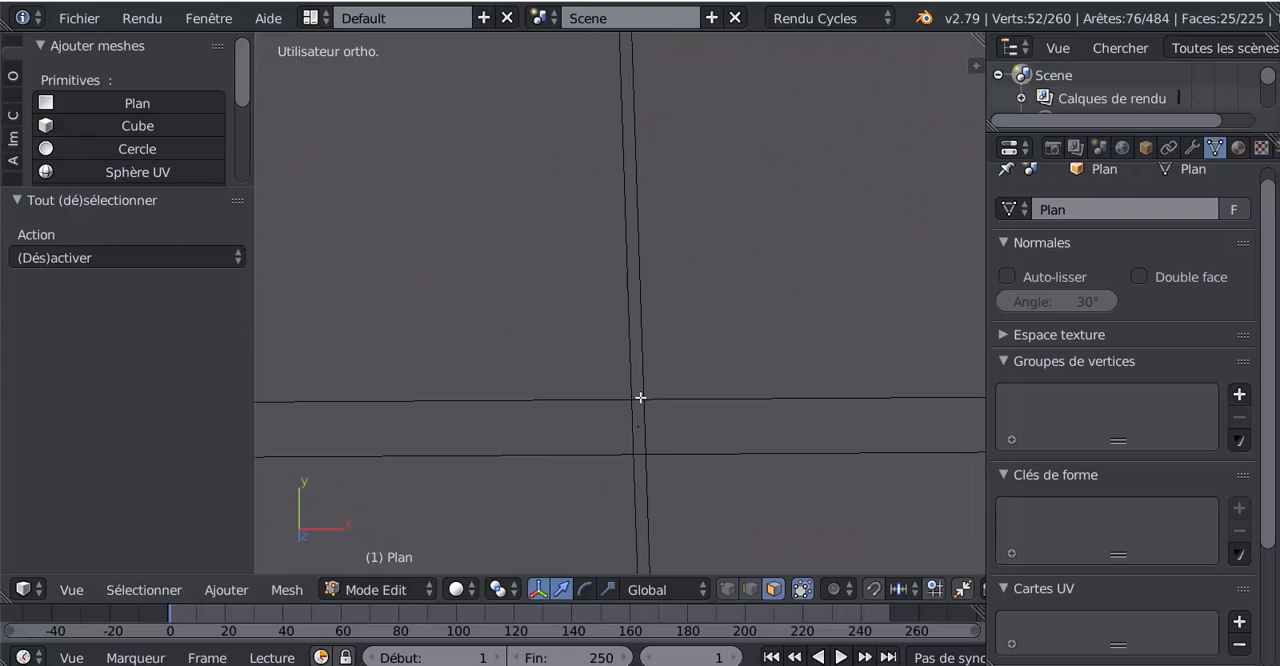
key(l)
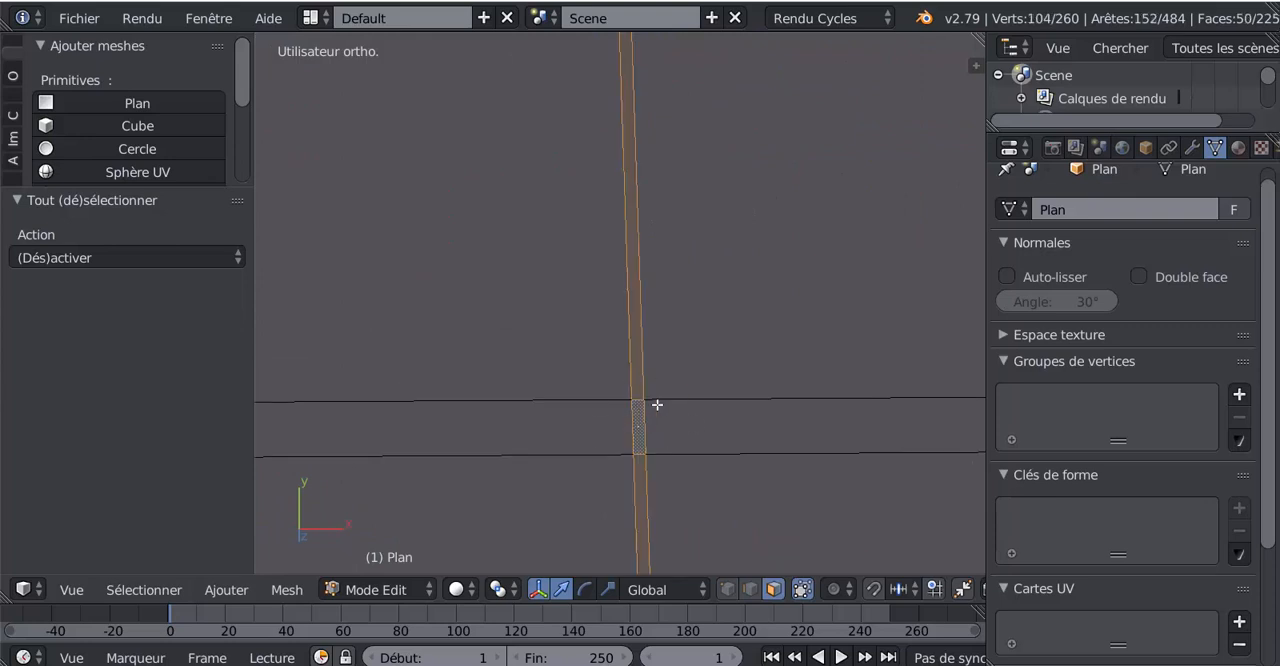
middle_drag(657, 405, 6, 394)
key(l)
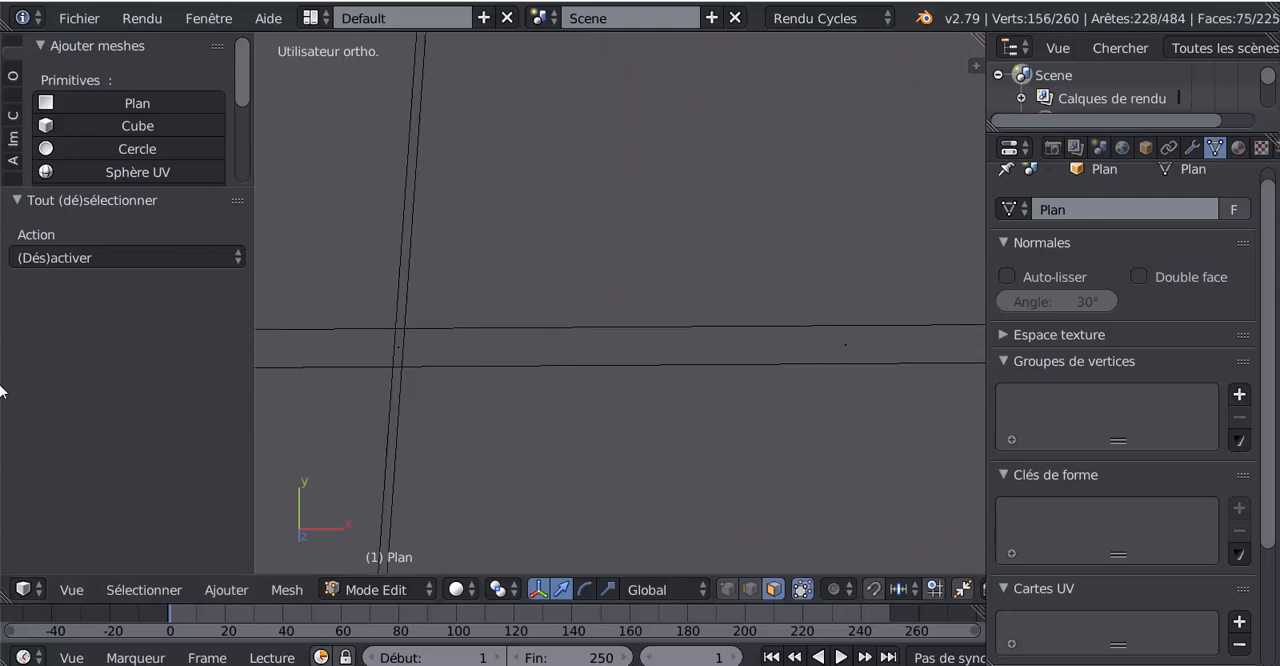
middle_drag(270, 364, 571, 379)
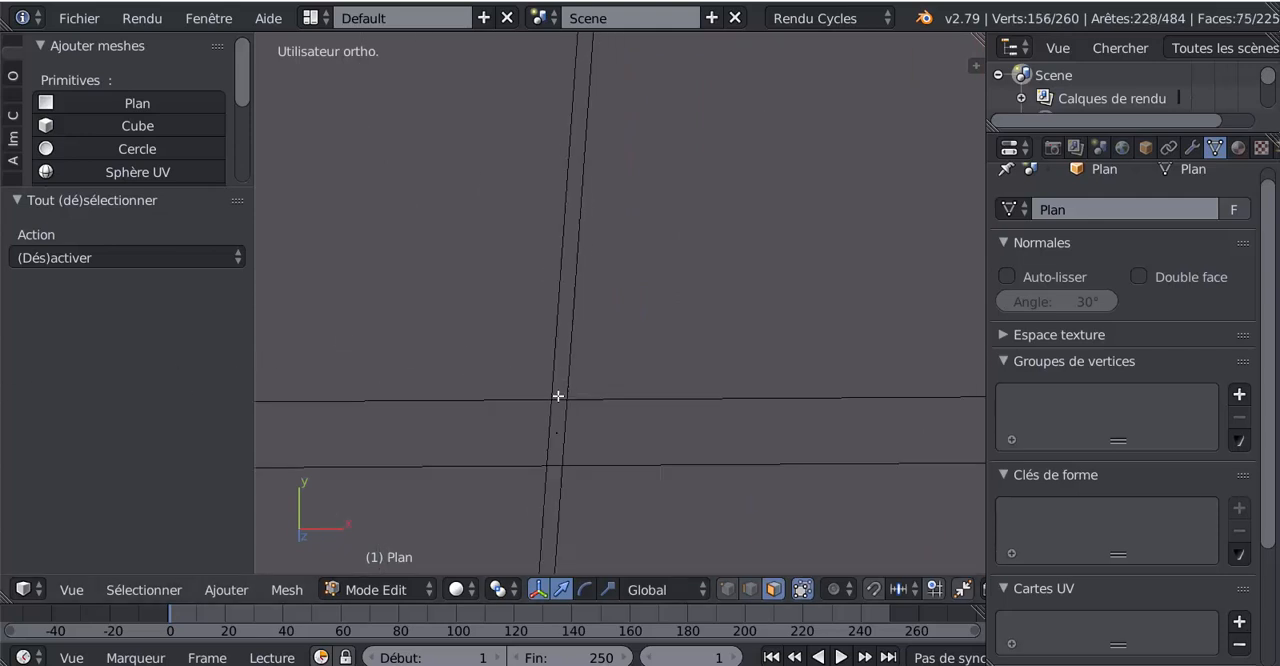
key(l)
scroll(503, 386, down, 11)
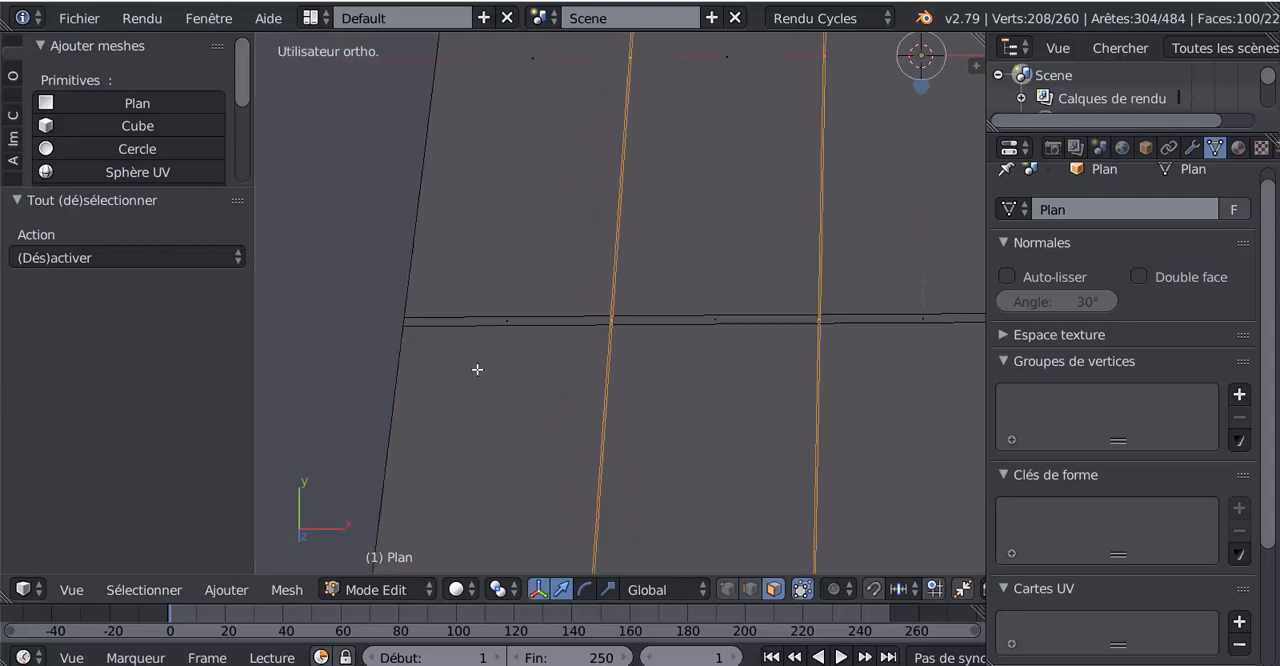
- Set the pivot point to individual origins and switch the transform manipulator to scale
click(499, 590)
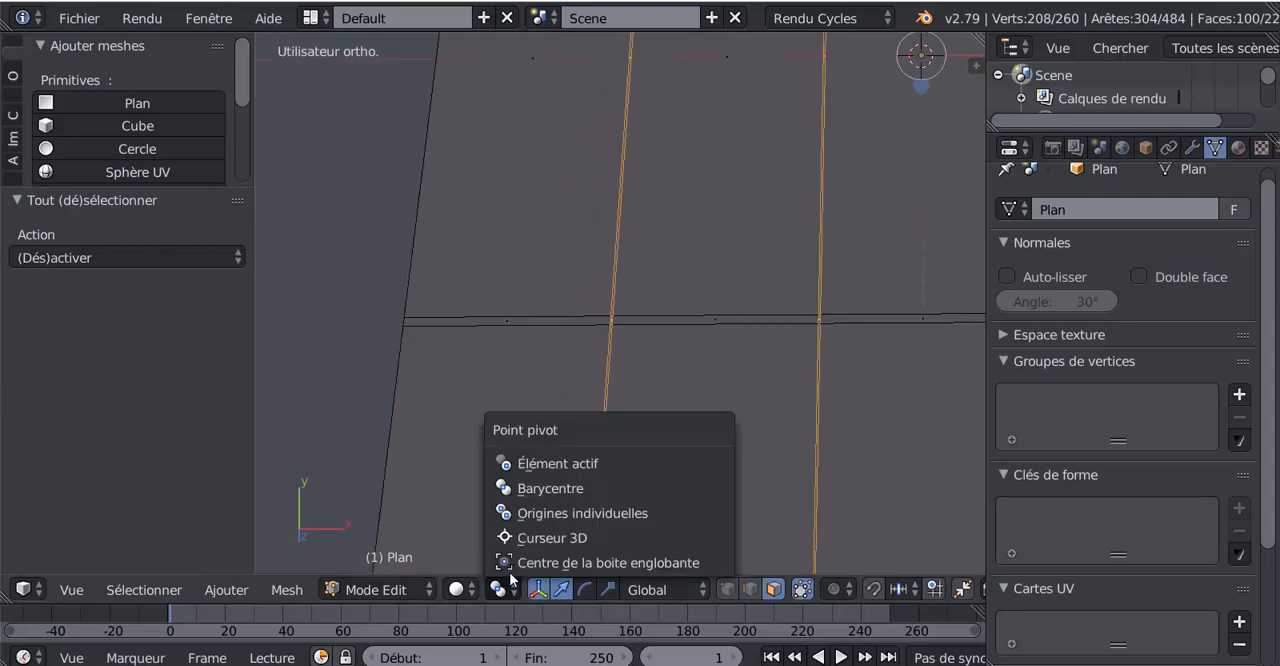
click(533, 513)
scroll(751, 394, down, 4)
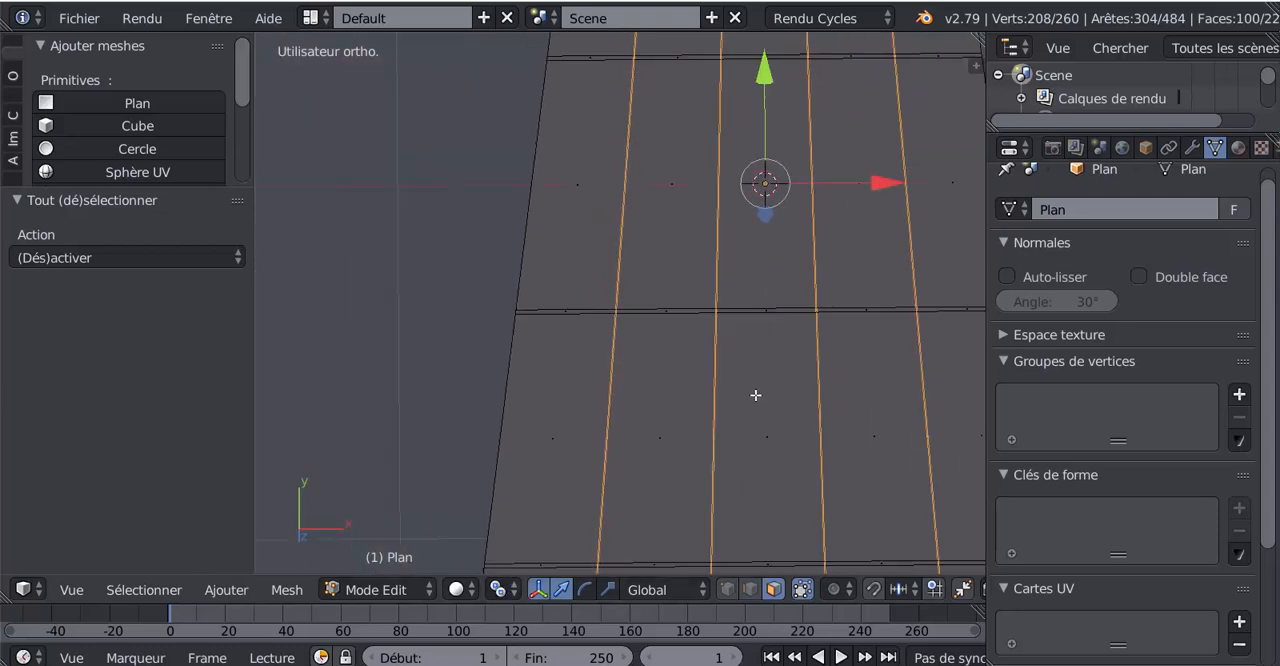
shift+middle_drag(751, 394, 590, 499)
click(607, 589)
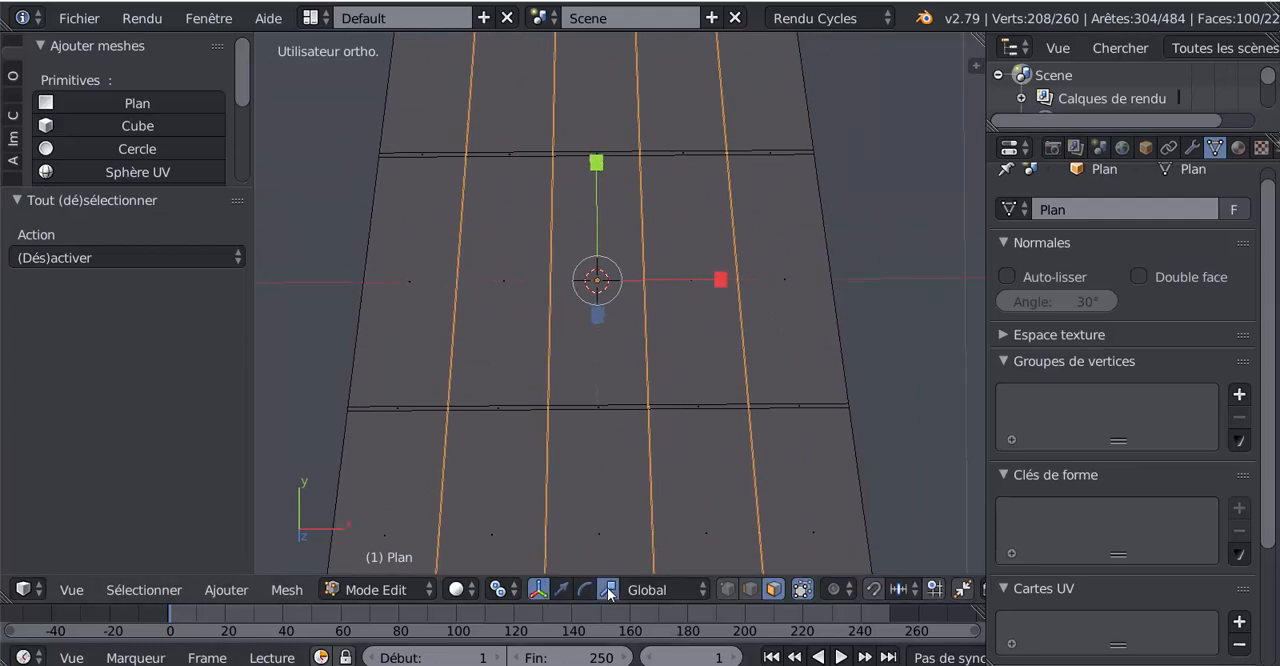
- Try to widen the four vertical strips along X by a factor of about 1.664
scroll(672, 381, up, 2)
scroll(692, 350, up, 2)
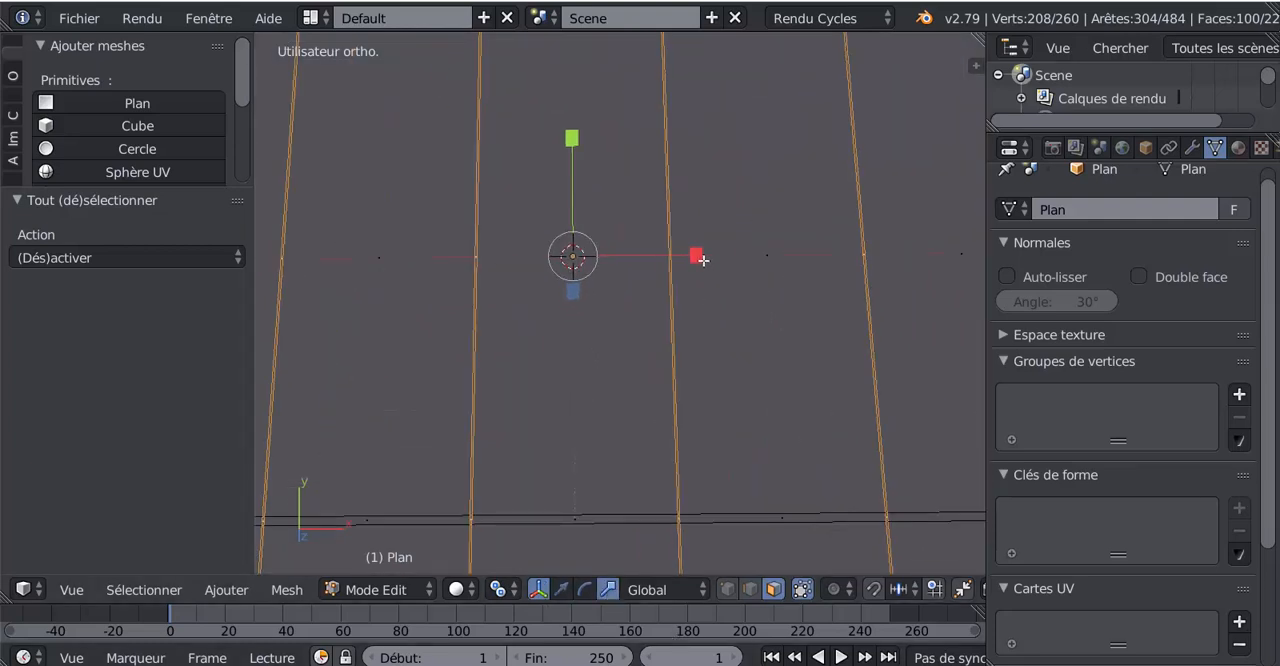
drag(703, 260, 790, 272)
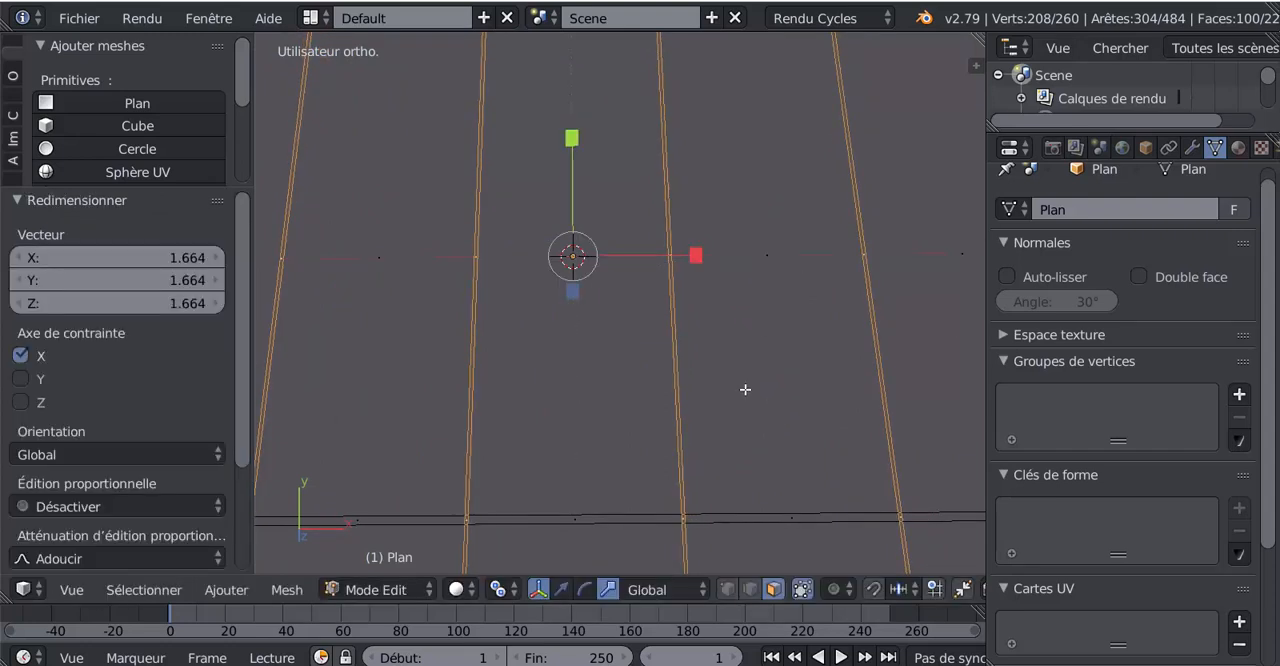
scroll(745, 389, down, 5)
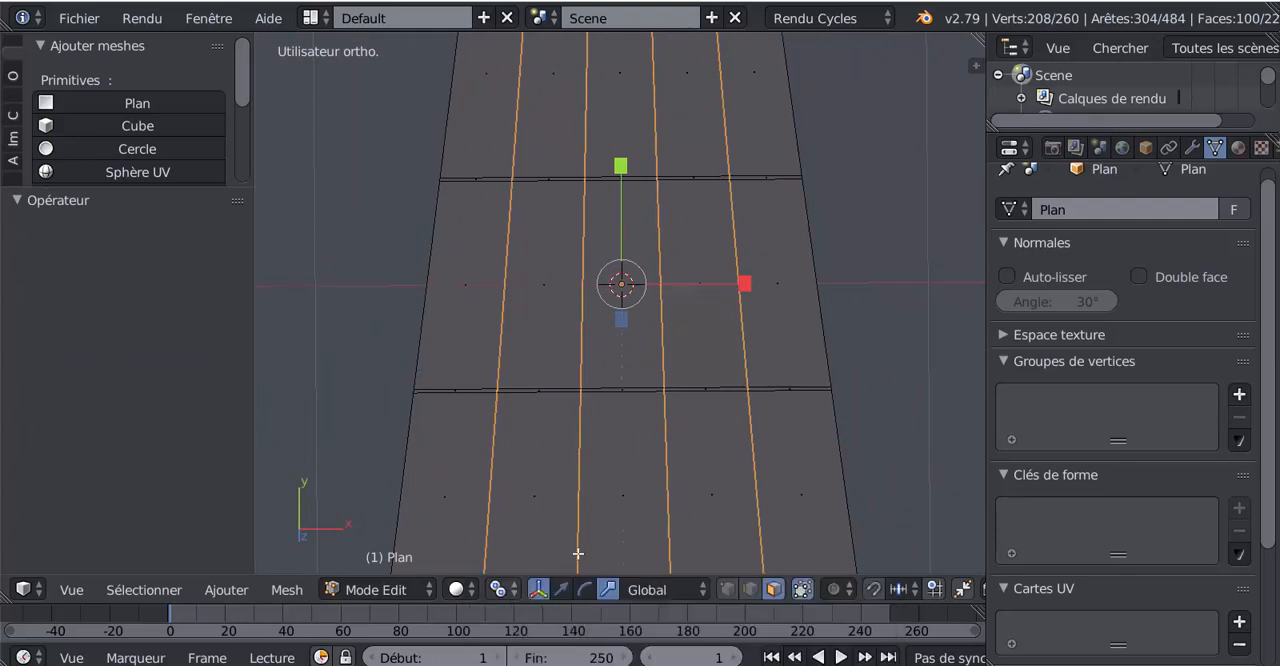
- Try to scale the four vertical strips uniformly about their individual origins by about 1.03
scroll(634, 390, up, 3)
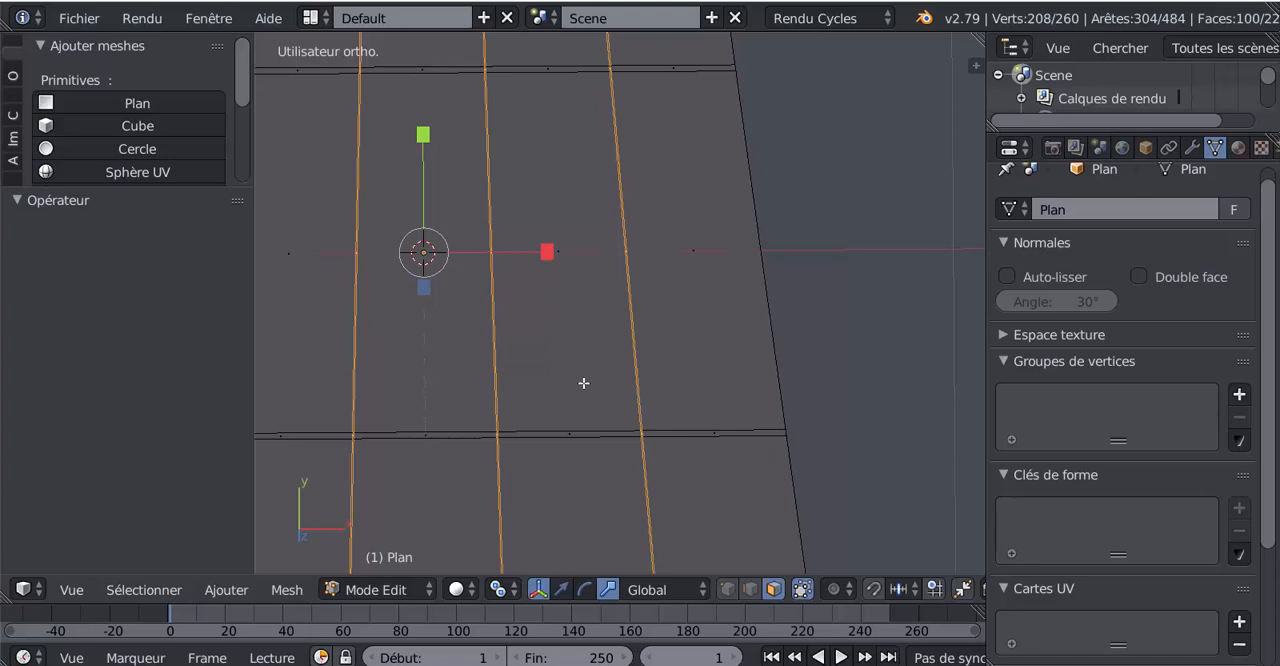
shift+middle_drag(555, 388, 800, 360)
scroll(625, 433, up, 2)
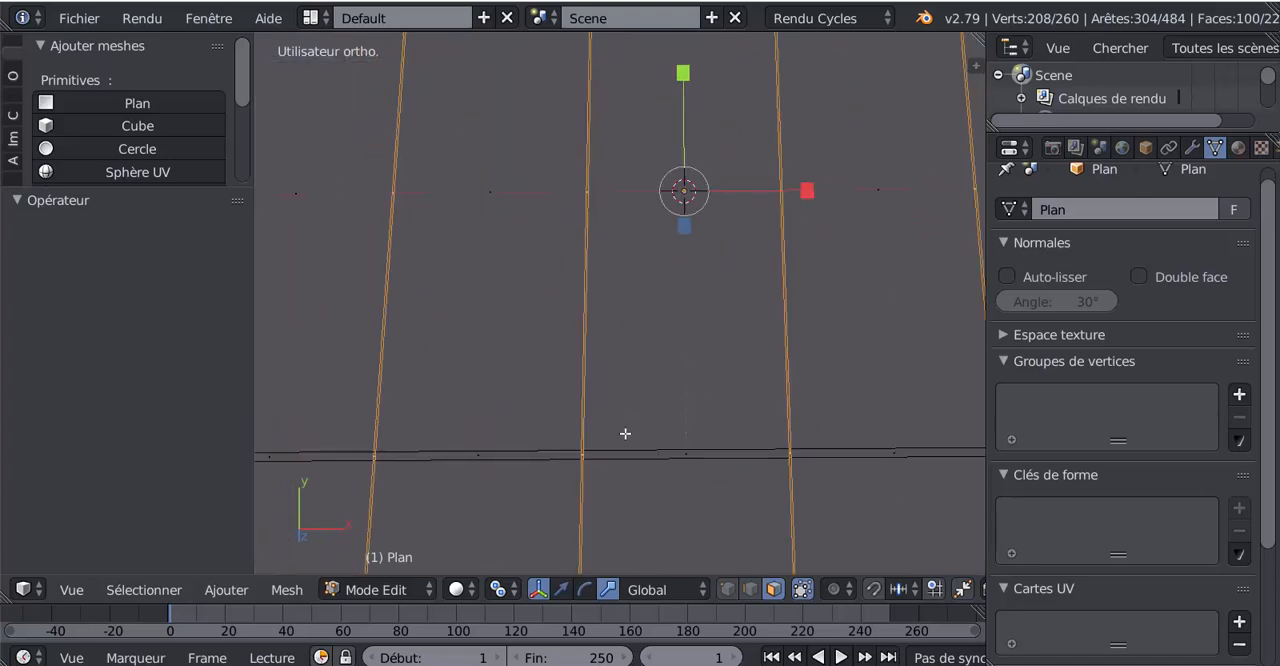
scroll(632, 450, down, 3)
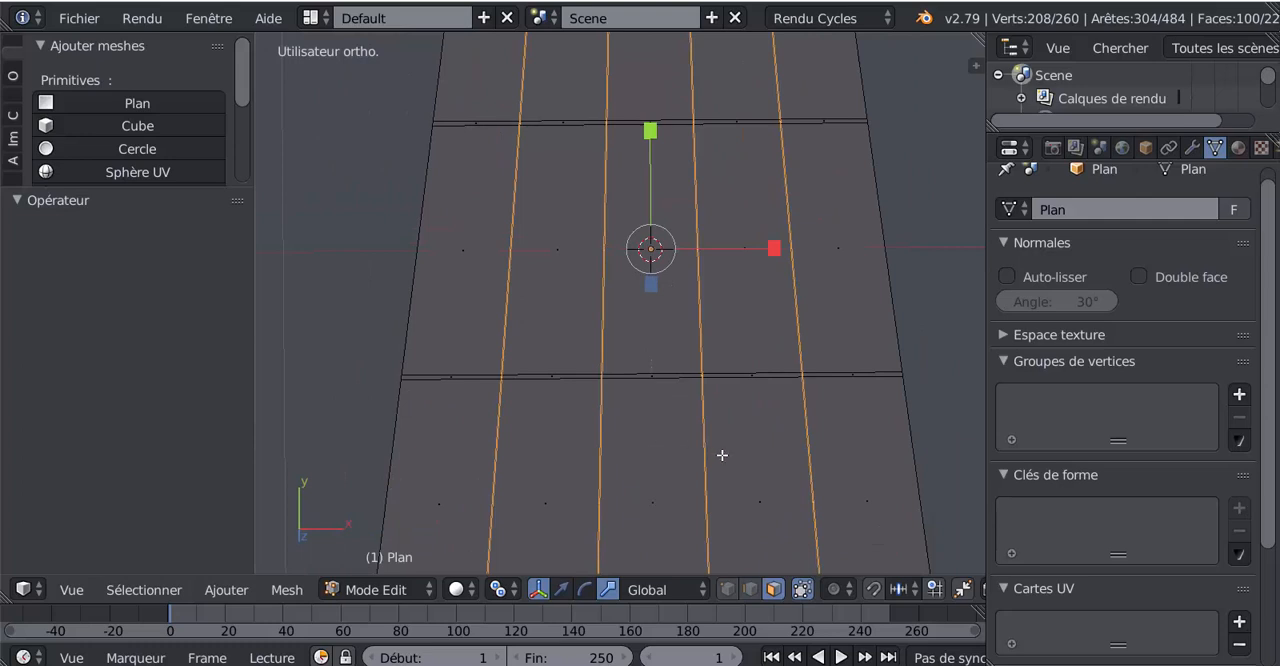
scroll(722, 455, up, 2)
key(s)
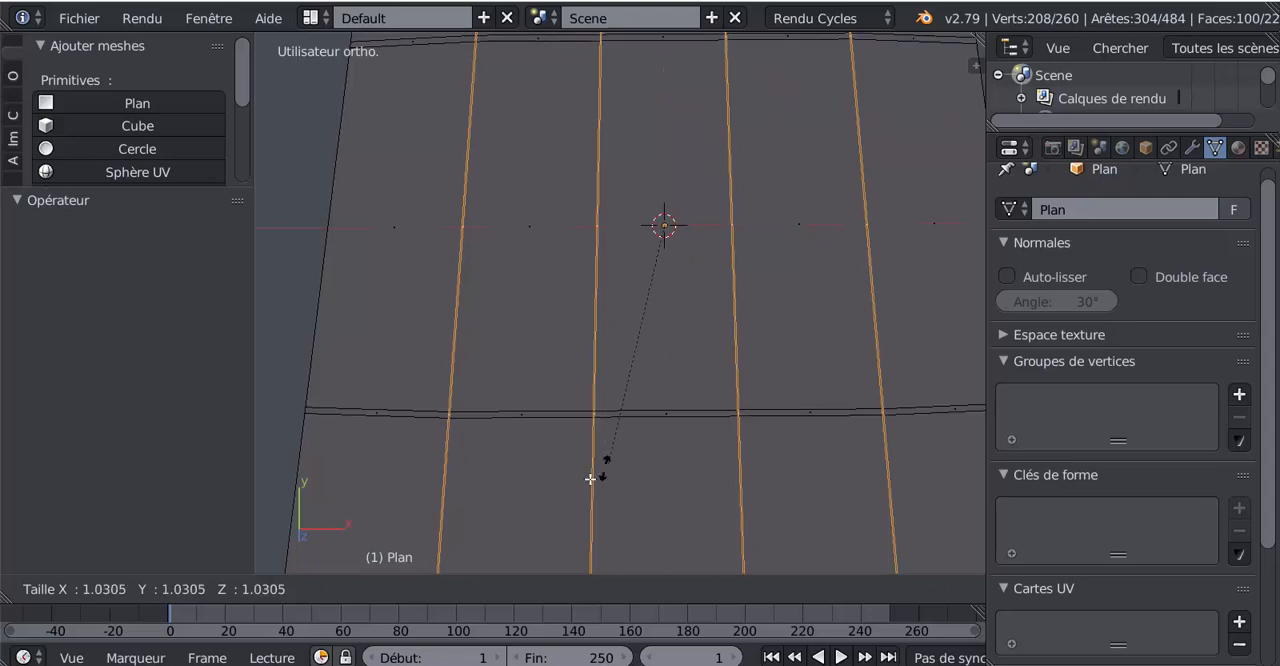
click(612, 474)
scroll(617, 471, down, 3)
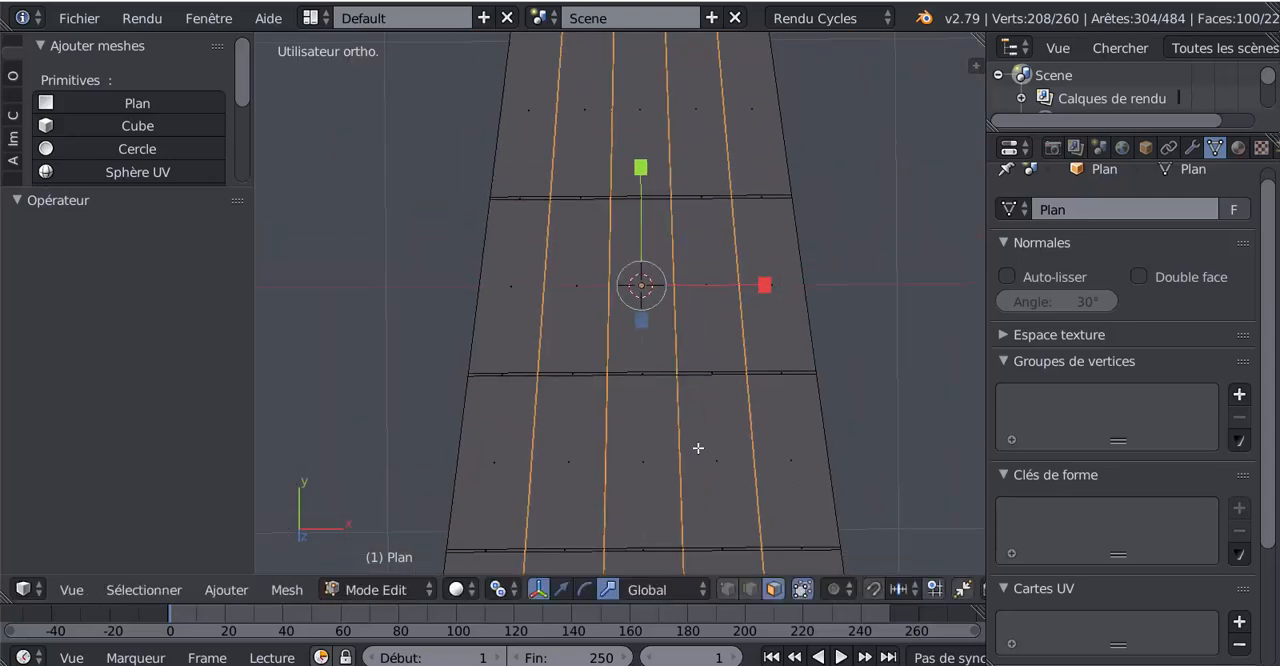
- Try to scale the four vertical strips uniformly about their individual origins by a factor of about 3.854
shift+middle_drag(698, 448, 657, 541)
shift+middle_drag(714, 379, 760, 249)
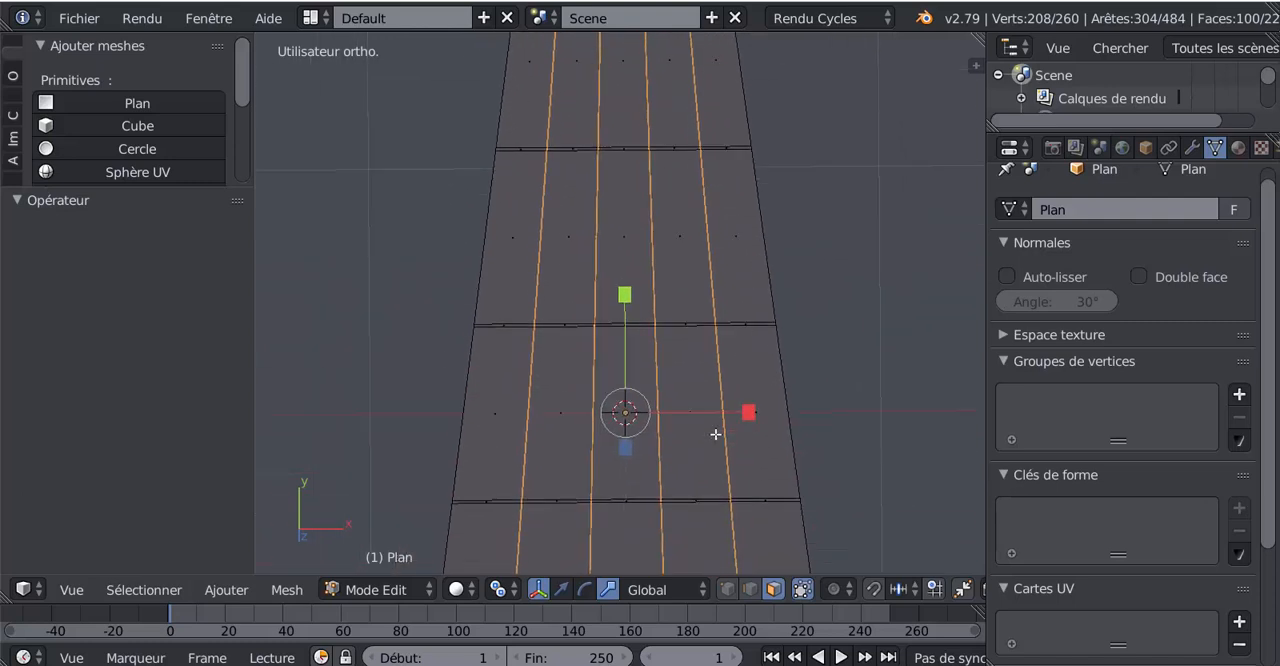
scroll(715, 434, up, 2)
shift+middle_drag(710, 429, 674, 294)
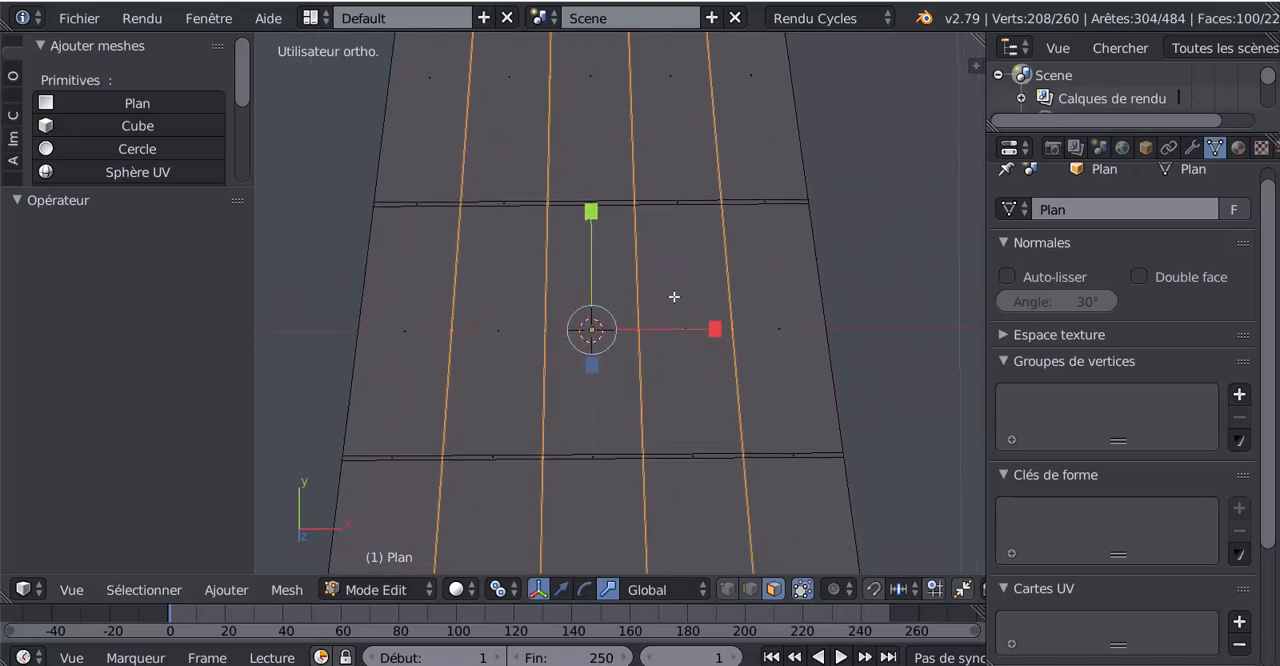
scroll(711, 403, up, 2)
scroll(712, 404, down, 1)
key(x)
key(s)
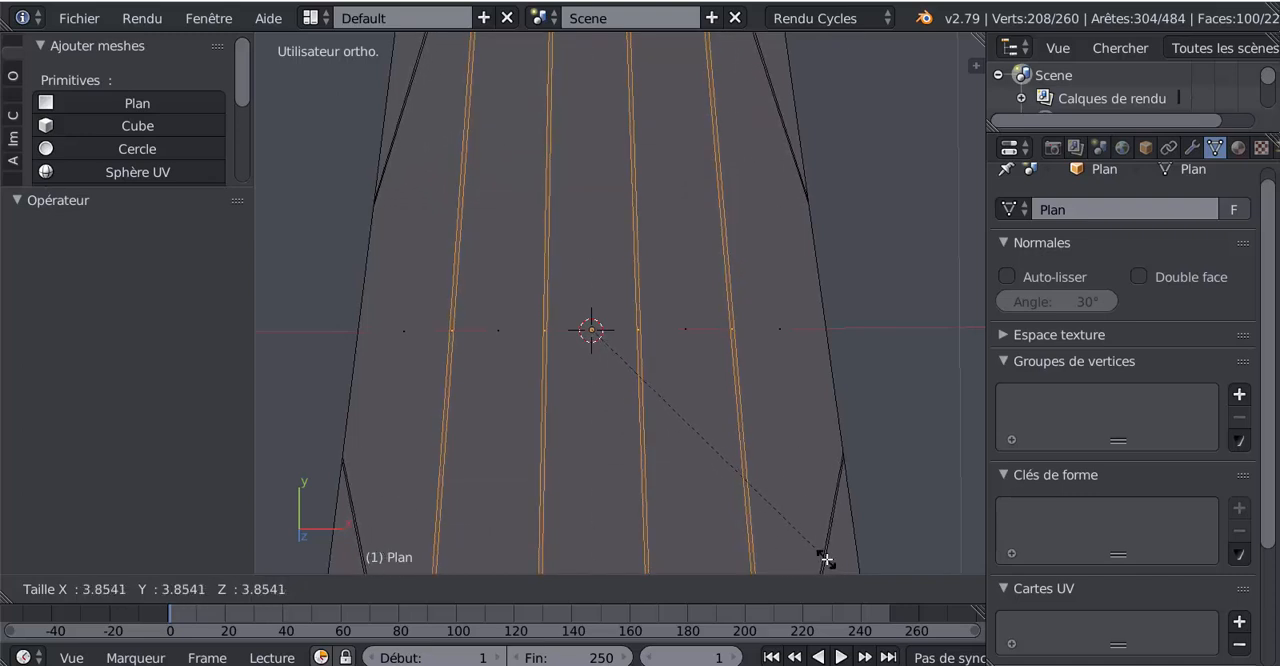
click(827, 559)
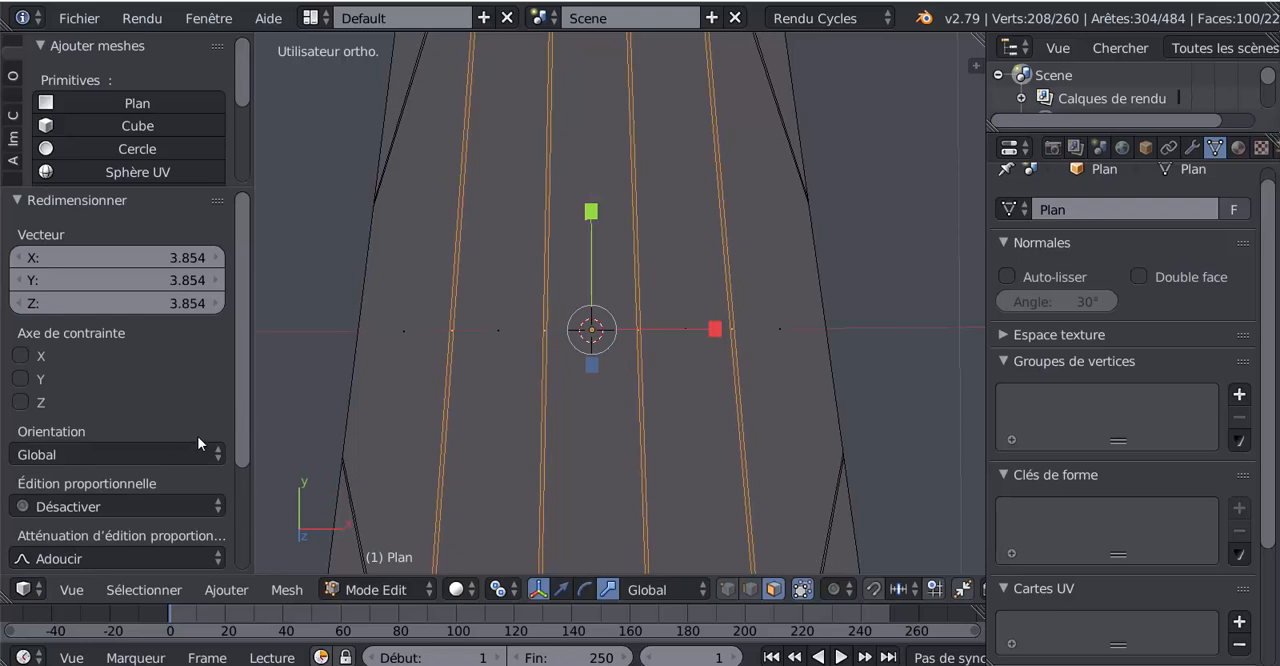
- Try to constrain the 3.854 scaling of the four vertical strips to the X axis
drag(241, 453, 259, 486)
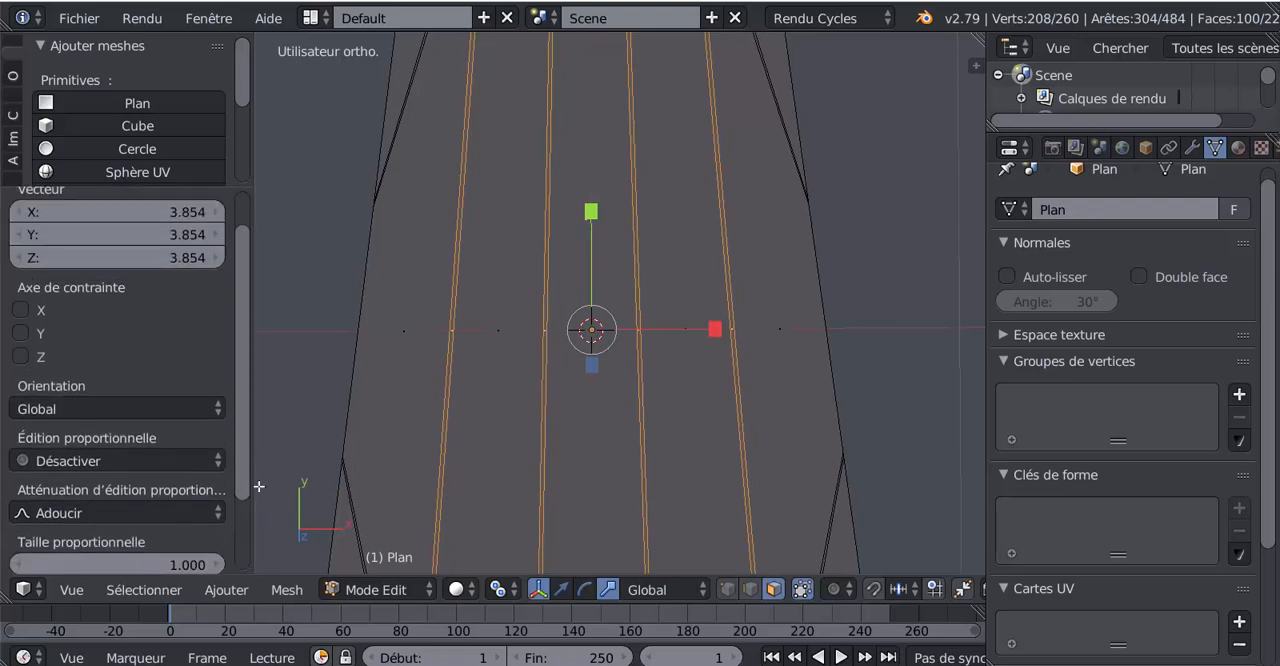
click(21, 311)
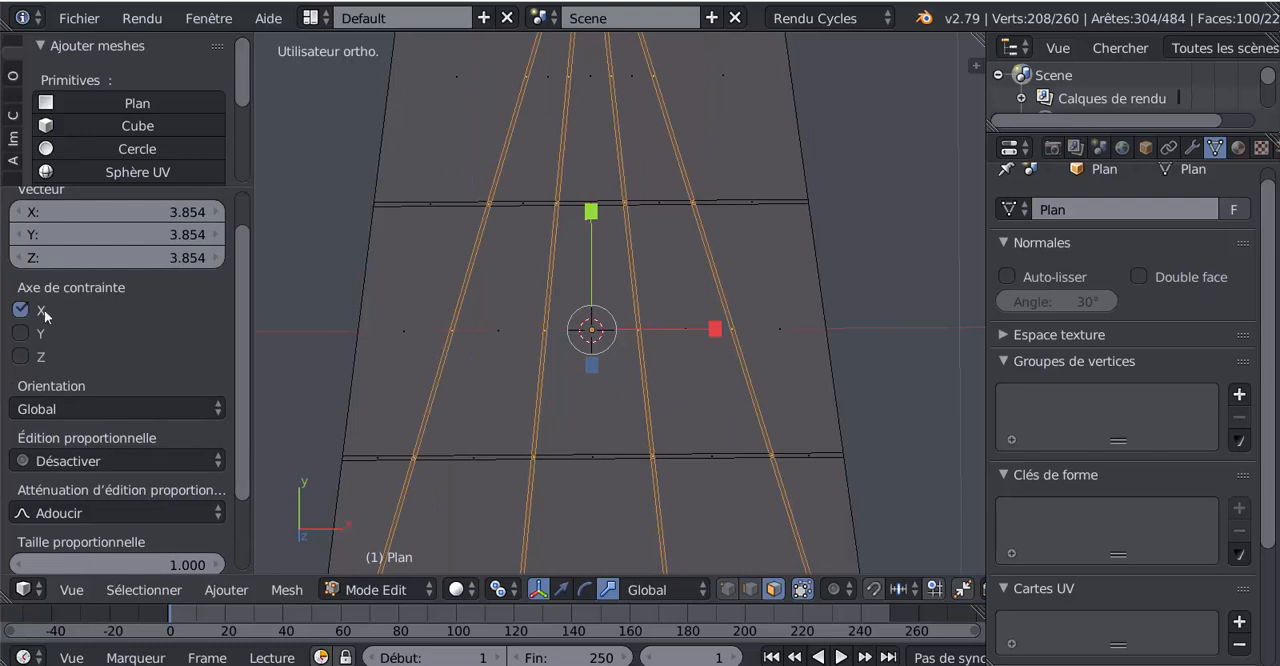
scroll(511, 298, down, 3)
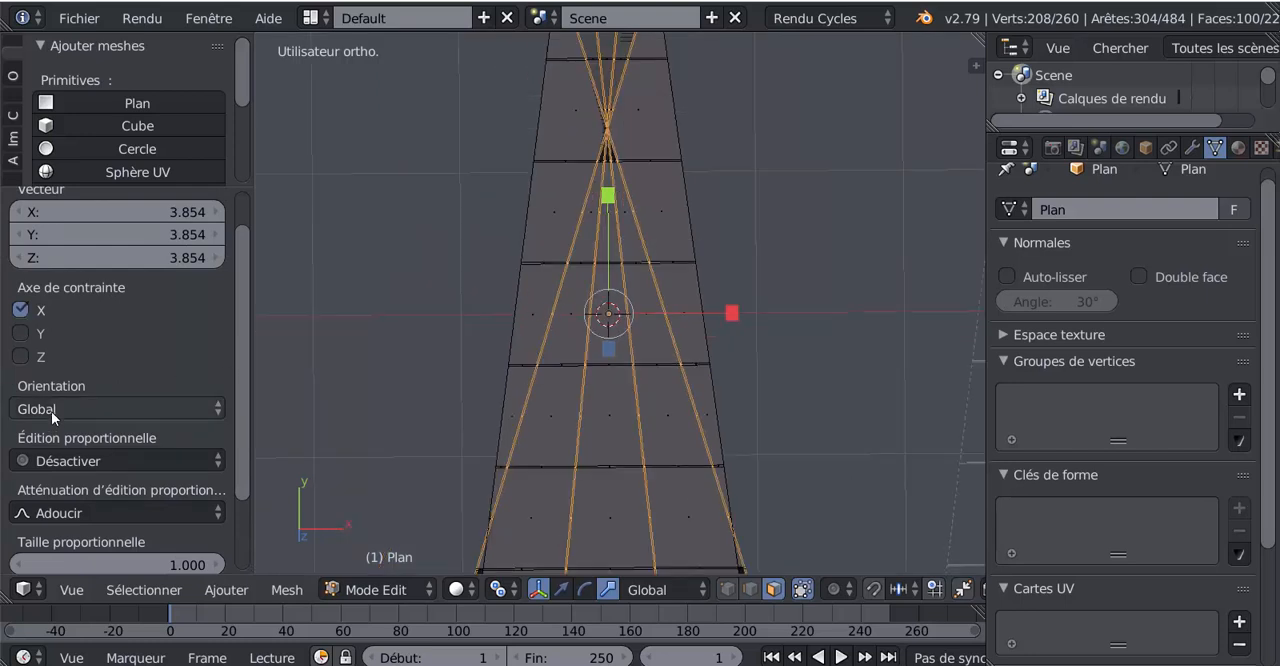
click(21, 333)
click(20, 337)
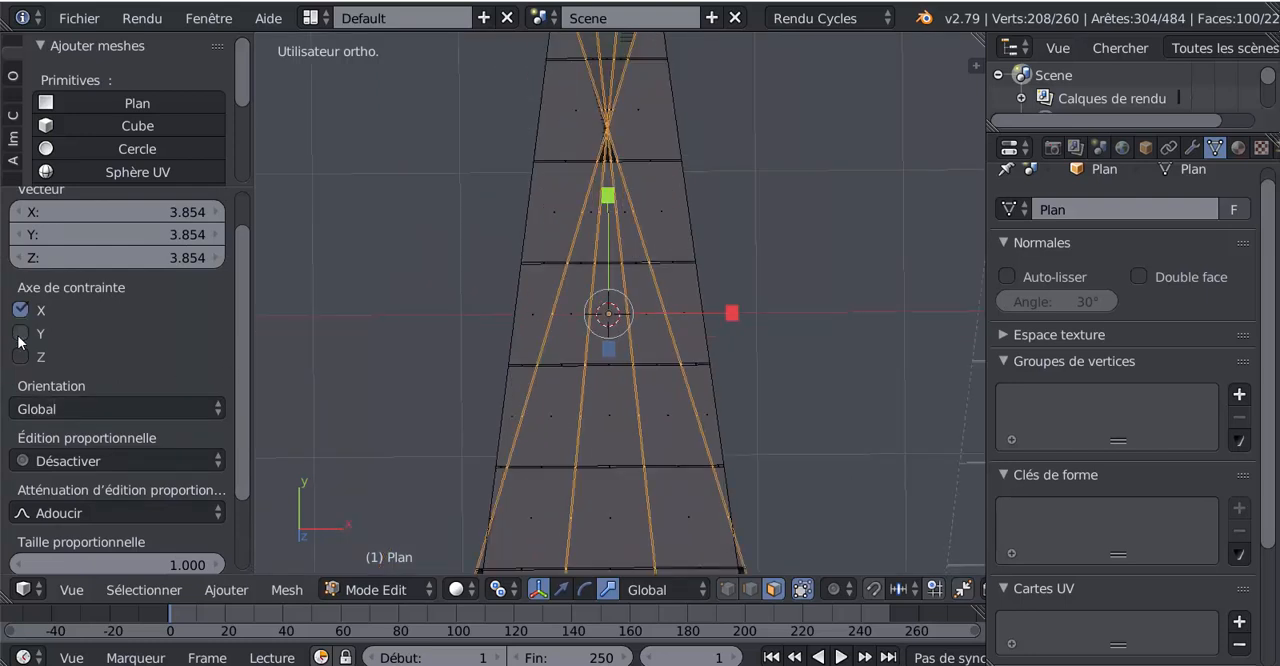
- Try to constrain the 3.854 scaling of the four vertical strips to the Z axis only
click(21, 358)
click(20, 310)
scroll(612, 298, up, 6)
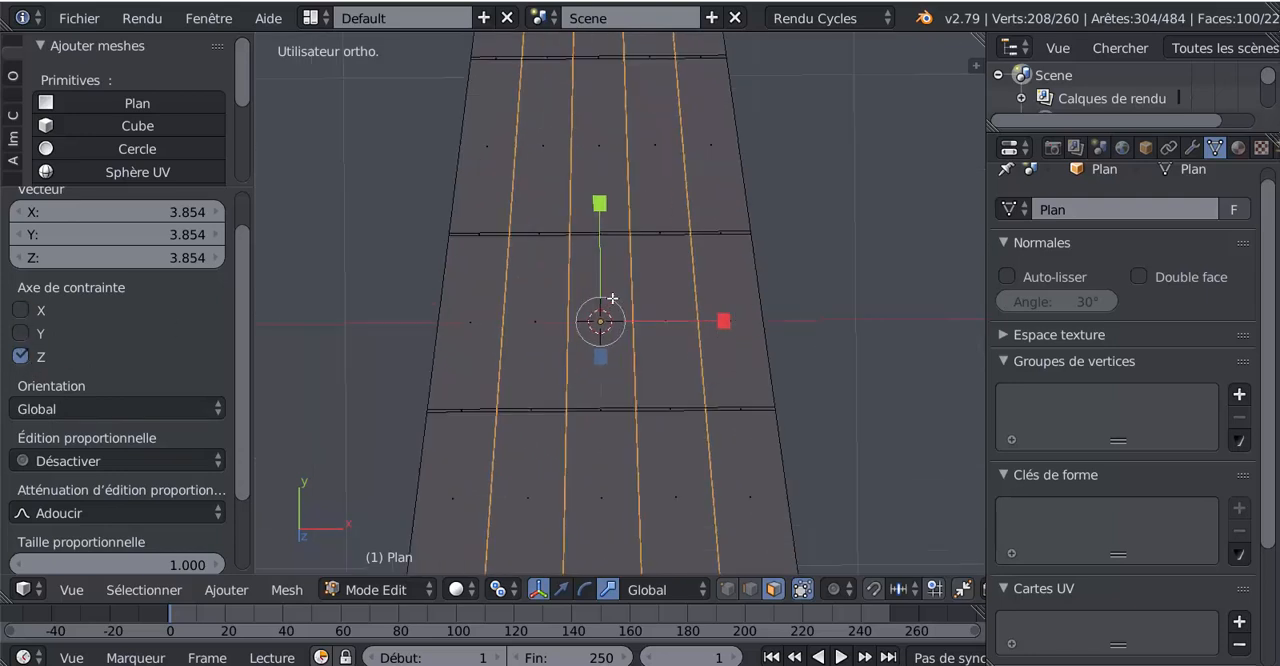
click(20, 357)
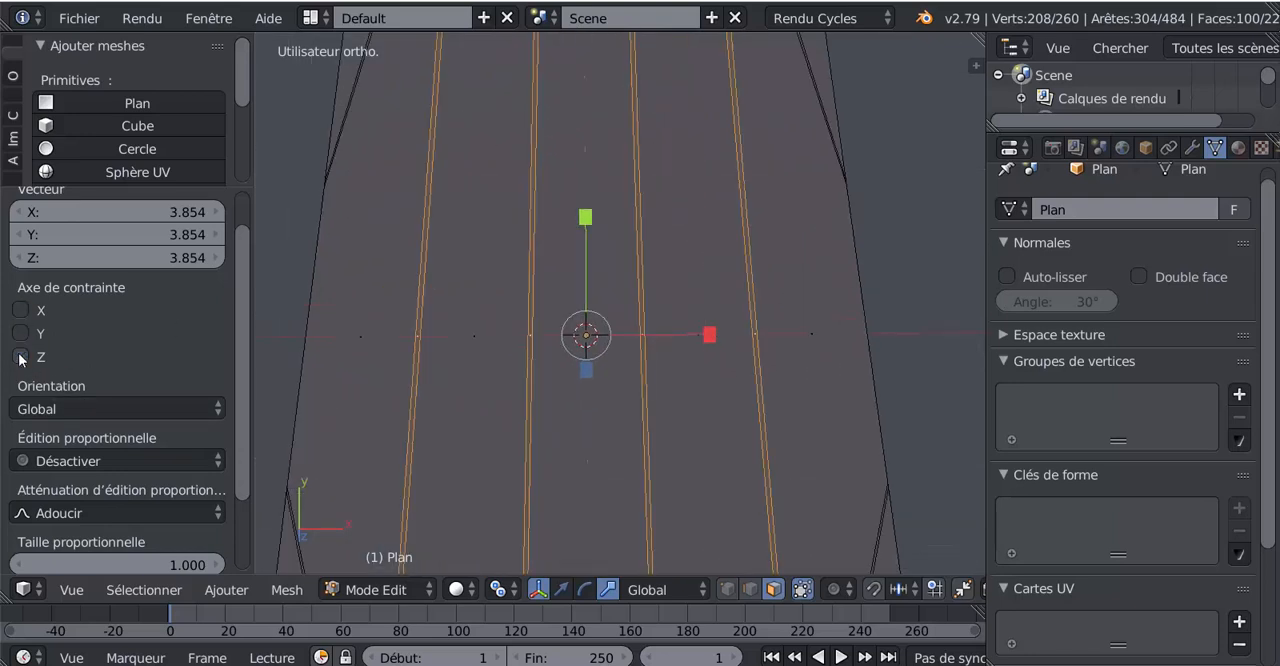
click(20, 357)
scroll(561, 296, down, 4)
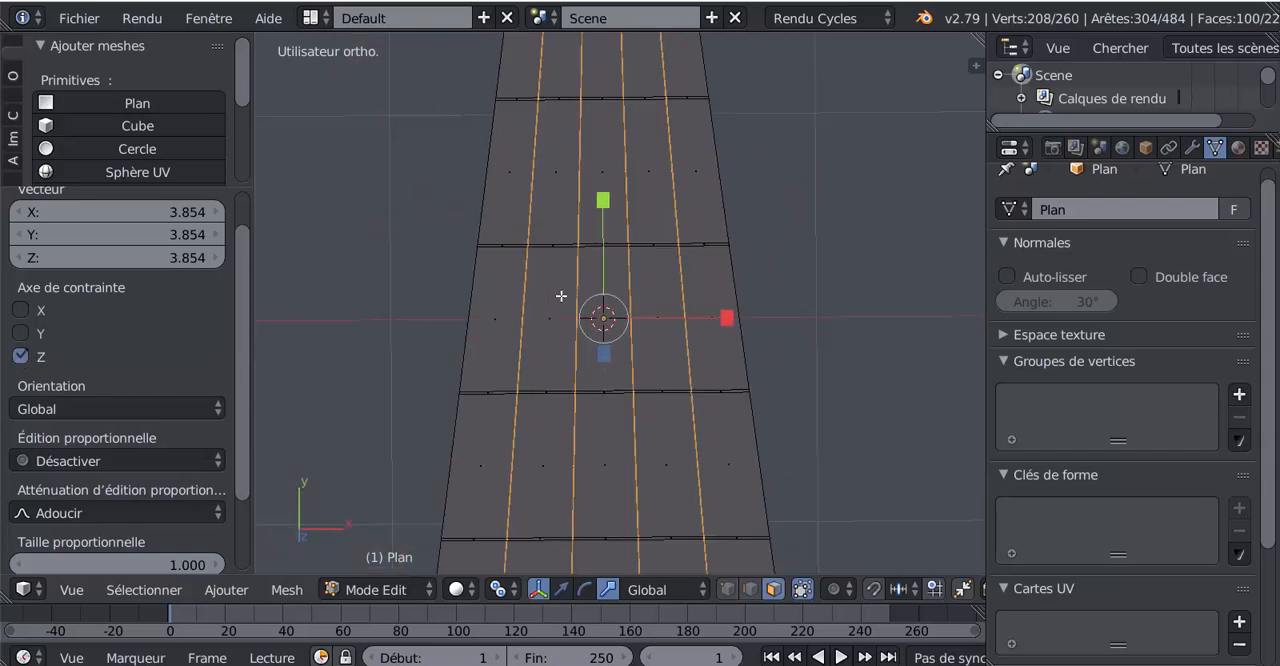
- Examine the widths of the four vertical strips and their crossings with the horizontal strips along the ladder
scroll(593, 308, down, 3)
shift+middle_drag(676, 331, 657, 496)
scroll(663, 383, down, 4)
scroll(663, 380, up, 4)
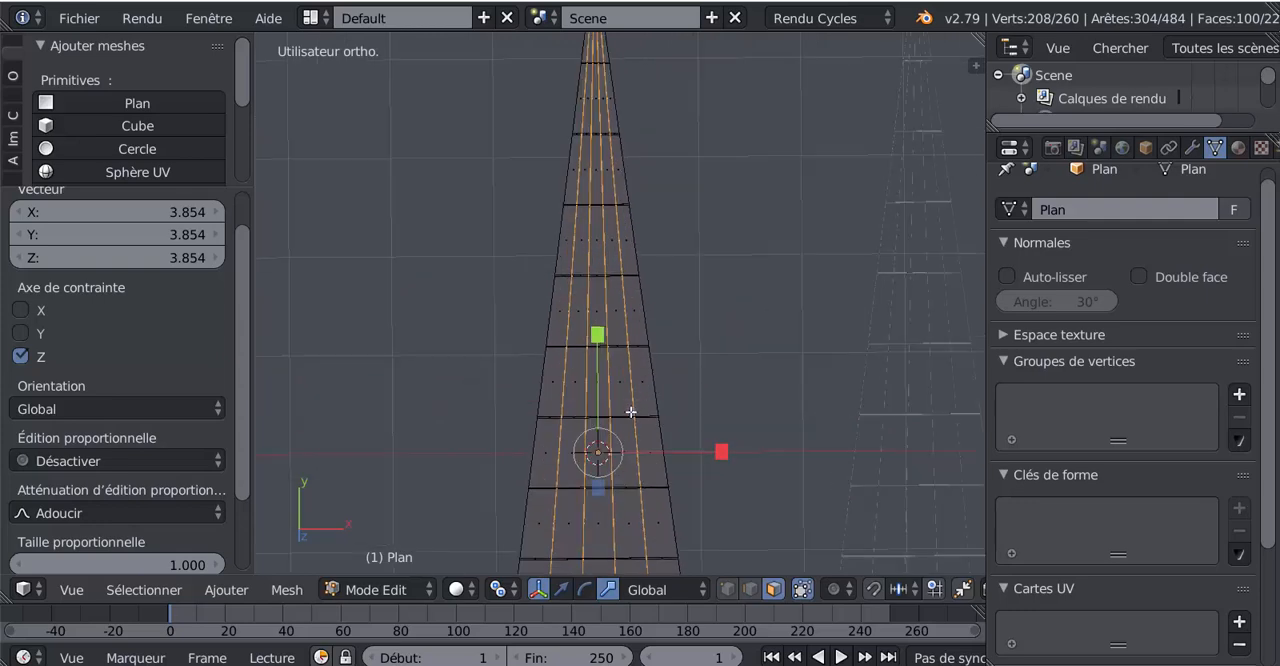
shift+middle_drag(631, 412, 629, 311)
scroll(629, 311, up, 10)
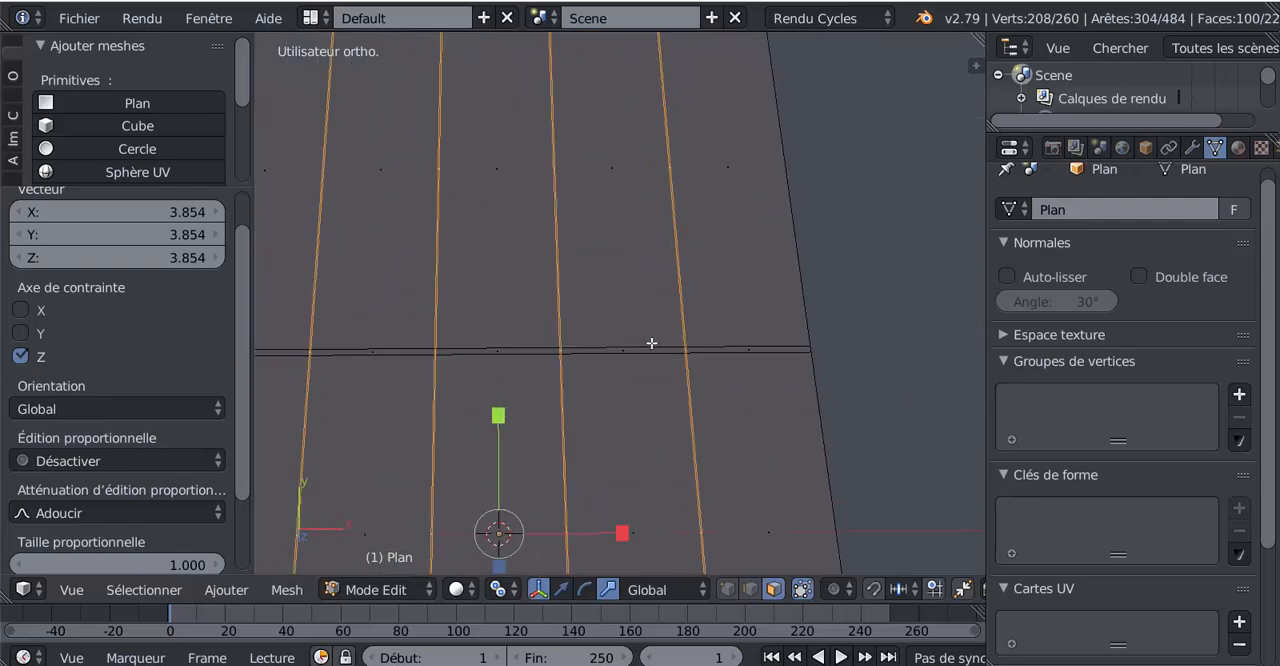
scroll(651, 343, down, 5)
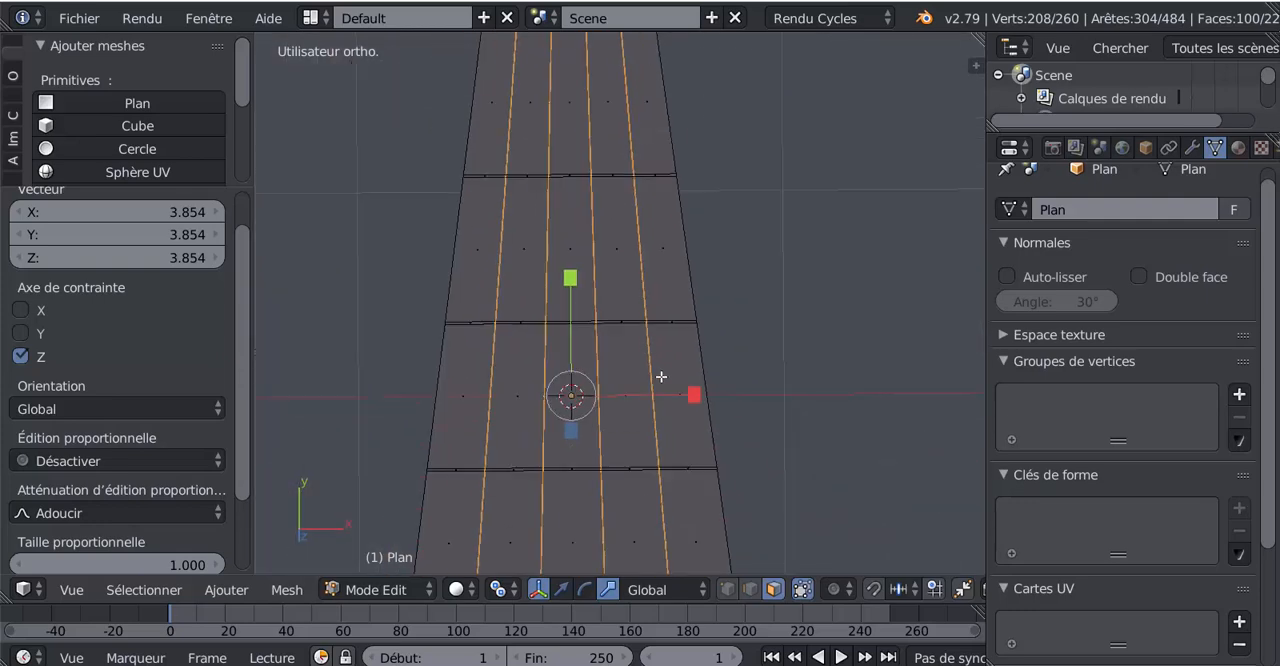
scroll(669, 377, up, 4)
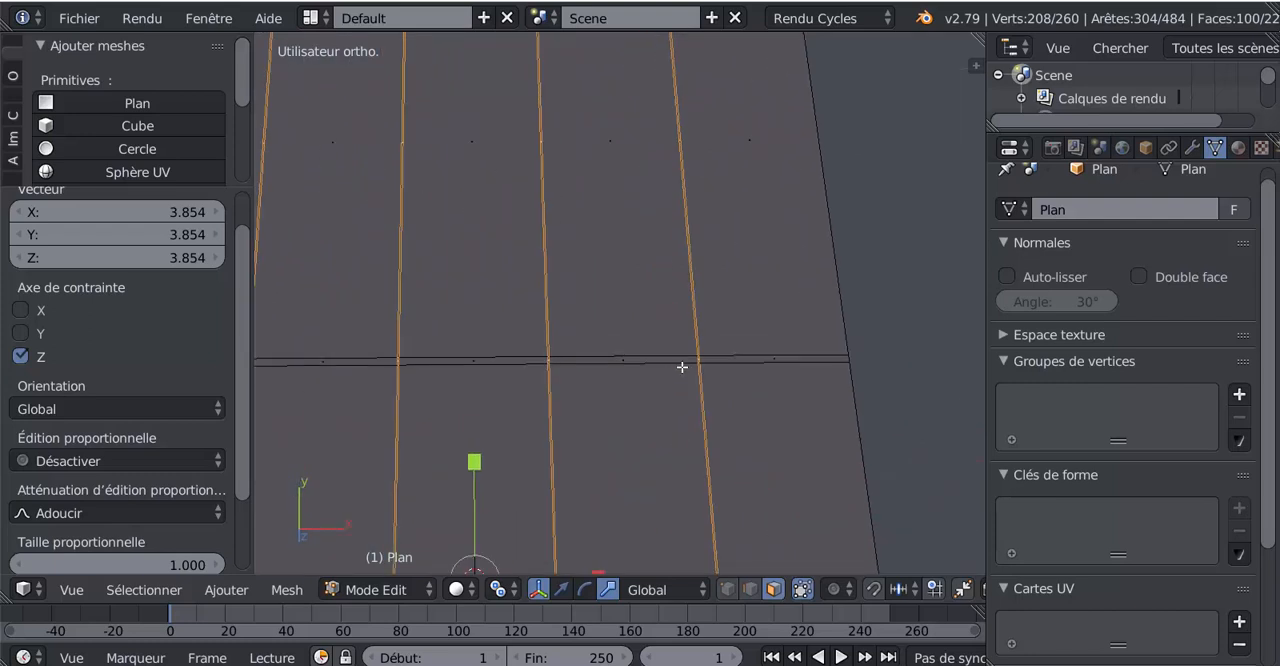
scroll(711, 369, up, 3)
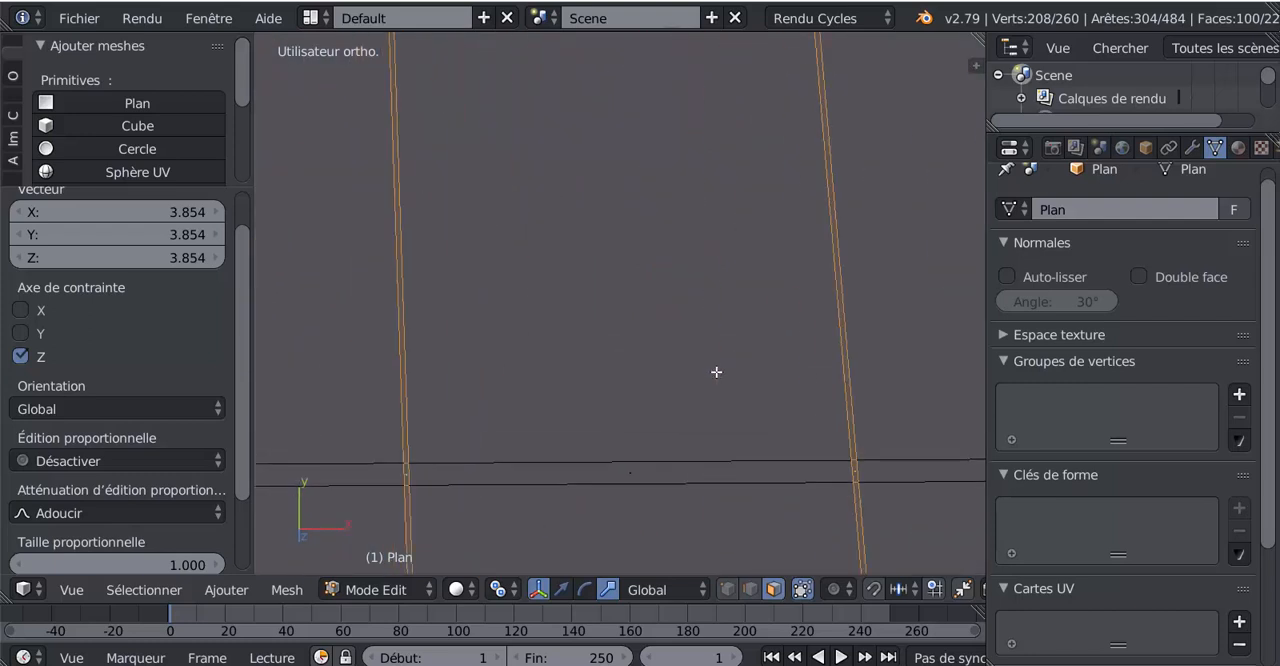
- Select only the complete face loop of the vertical strip nearest the ladder's right edge
ctrl+middle_drag(817, 414, 725, 409)
shift+middle_drag(755, 457, 571, 327)
scroll(726, 371, up, 4)
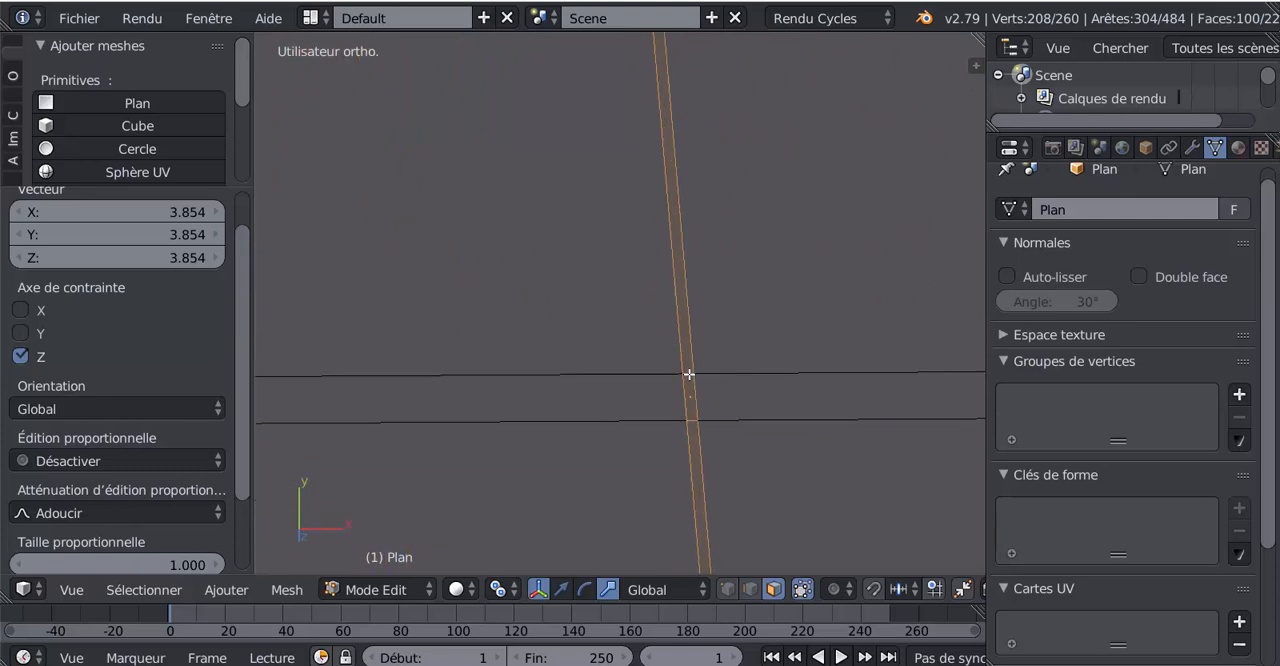
alt+right_click(688, 373)
scroll(688, 373, down, 5)
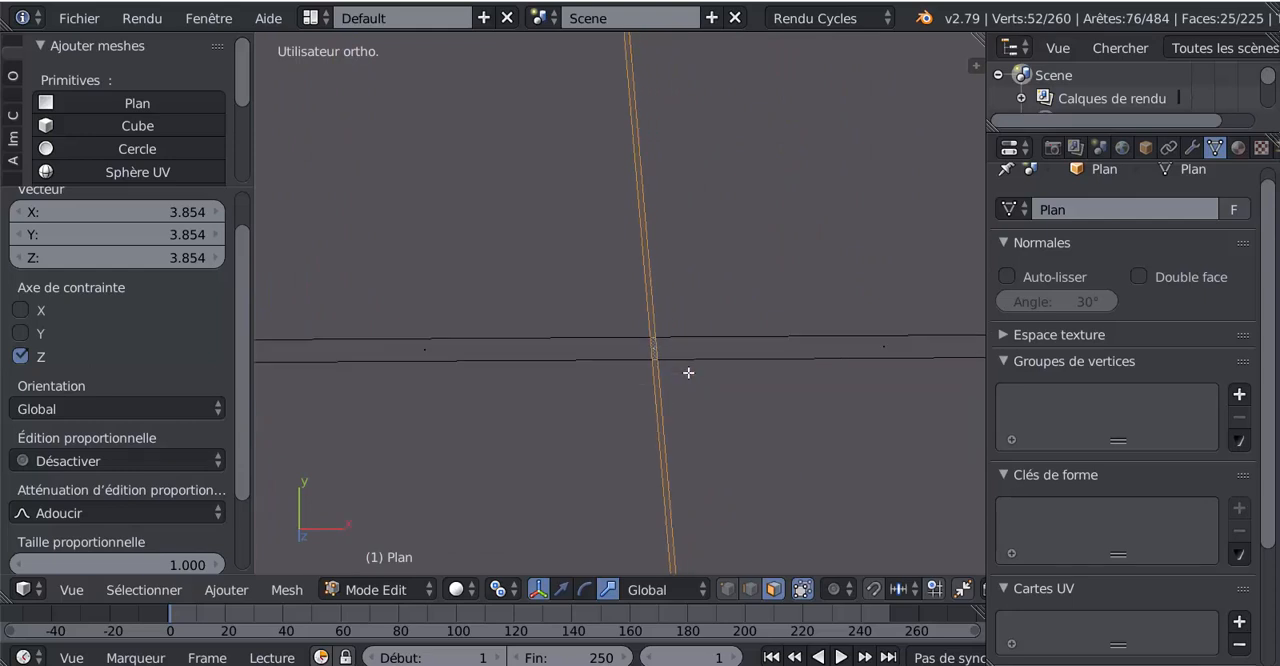
scroll(588, 385, up, 2)
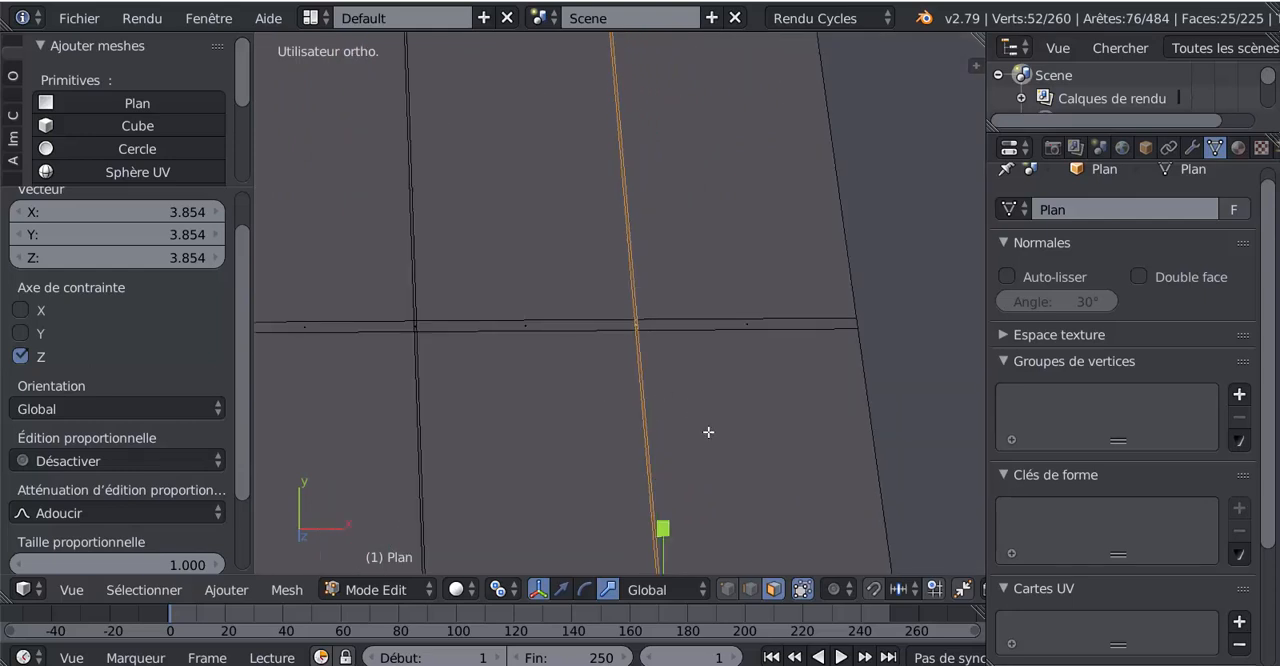
- Try to widen the selected strip along X about individual origins and undo the scaling
shift+middle_drag(744, 499, 739, 344)
drag(780, 491, 849, 474)
key(ctrl+z)
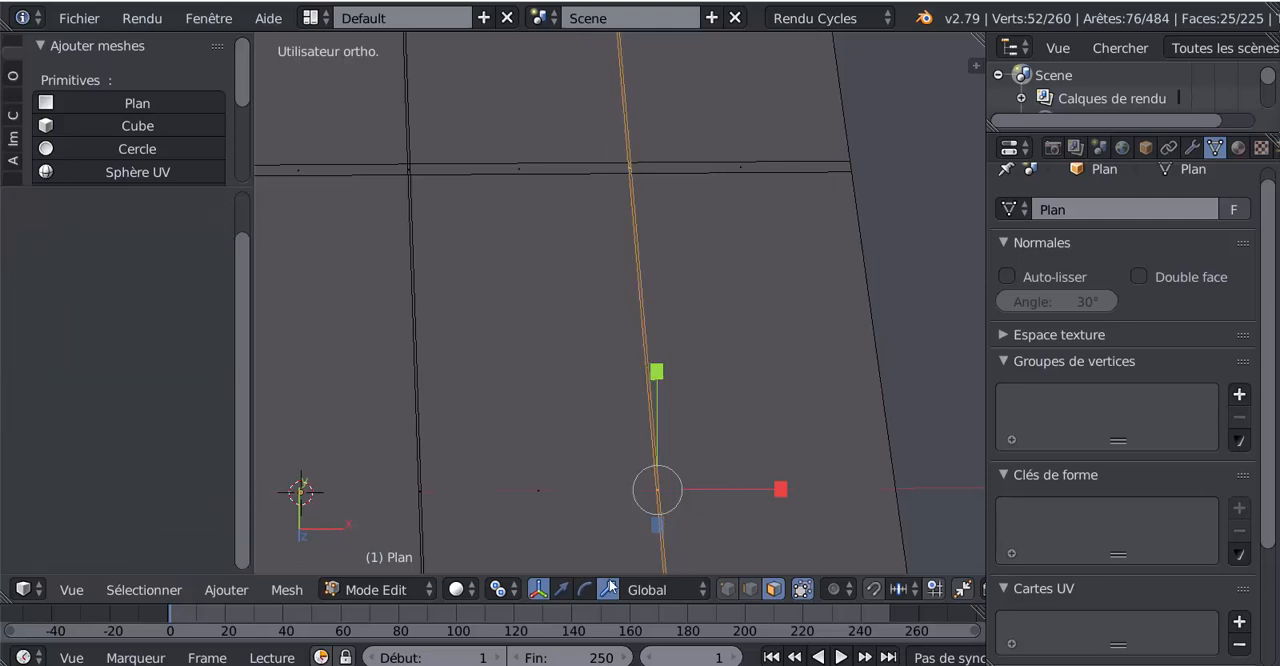
- Set the pivot point to Barycentre, try to widen the selected strip along X, and undo that scaling
click(510, 592)
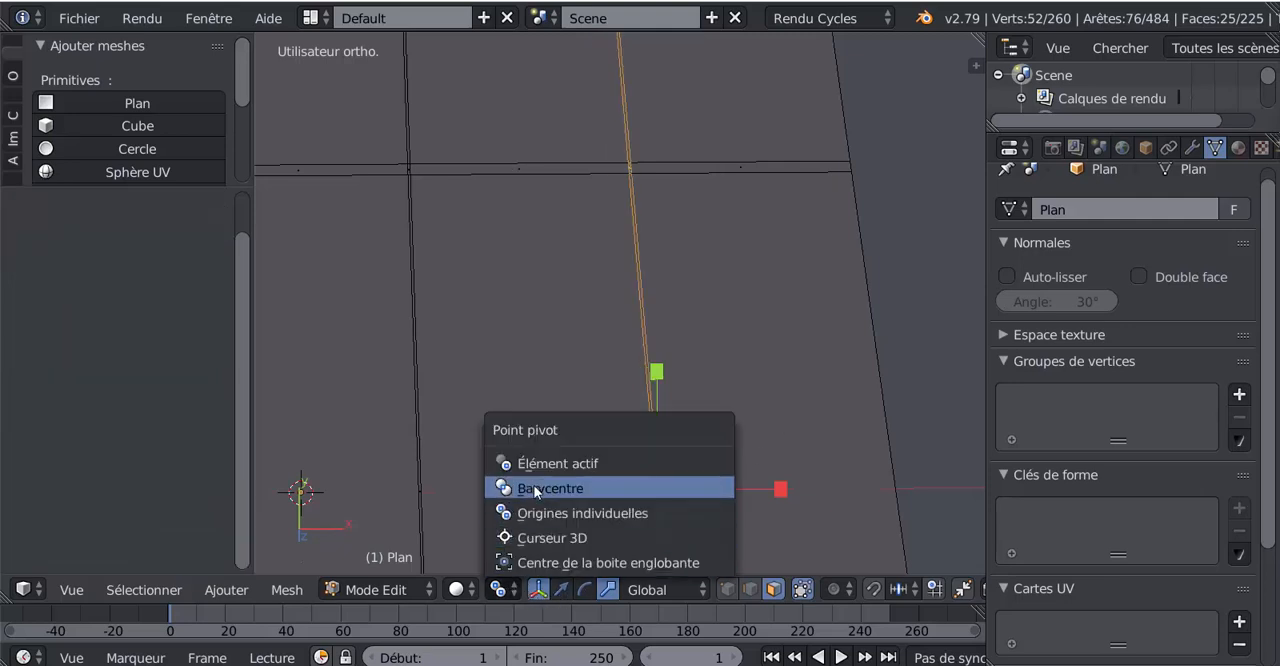
click(583, 487)
drag(779, 490, 344, 450)
key(ctrl+z)
- Undo the strip selections and the edge bevel to return to the plain subdivided tapered plane
scroll(570, 400, down, 4)
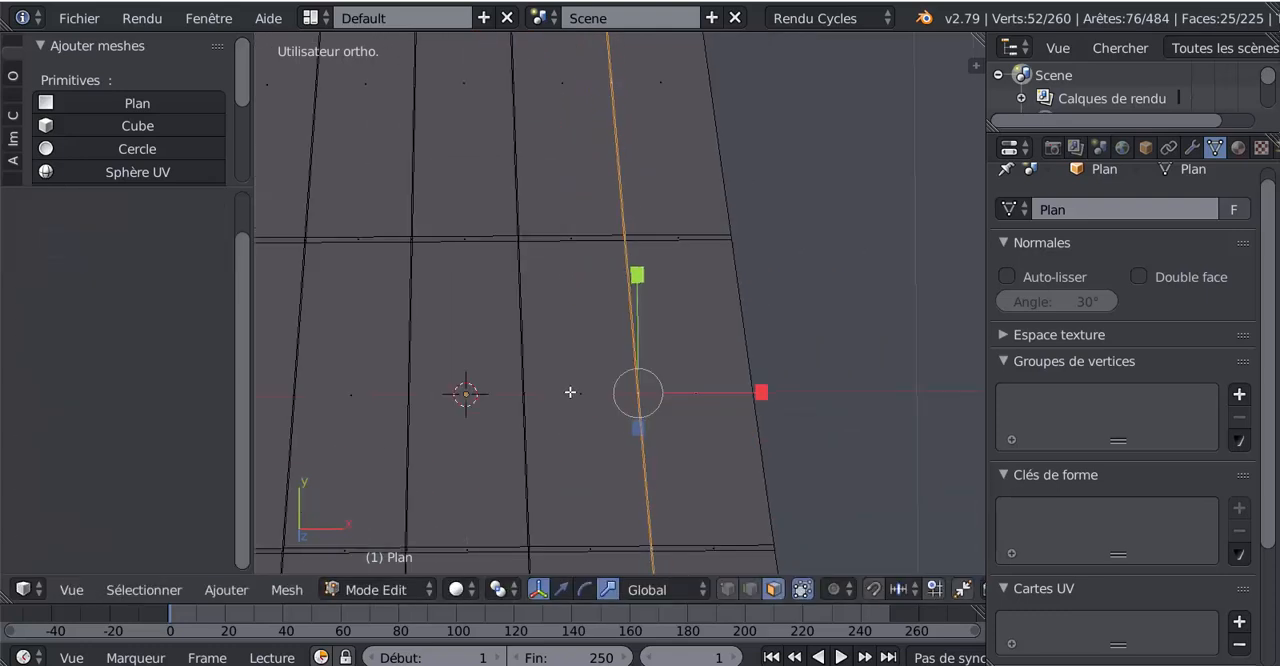
scroll(553, 365, down, 5)
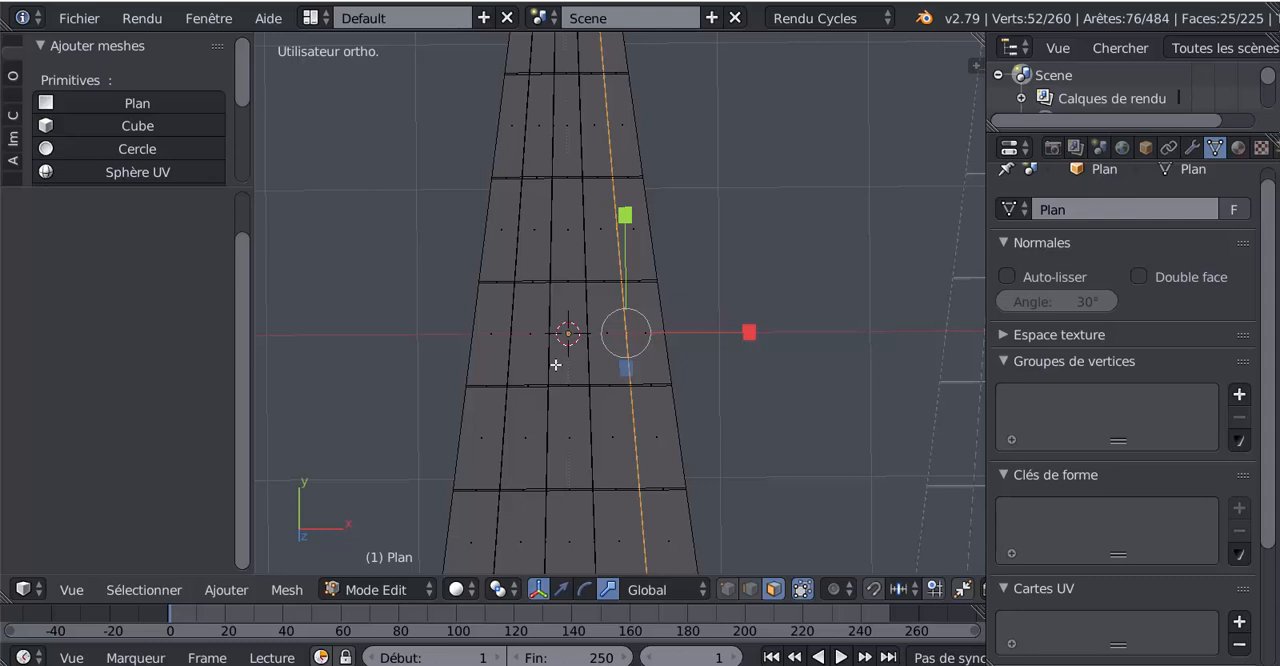
key(ctrl+z)
key(ctrl+z)
key(ctrl+z)
key(ctrl+z)
key(ctrl+z)
key(ctrl+z)
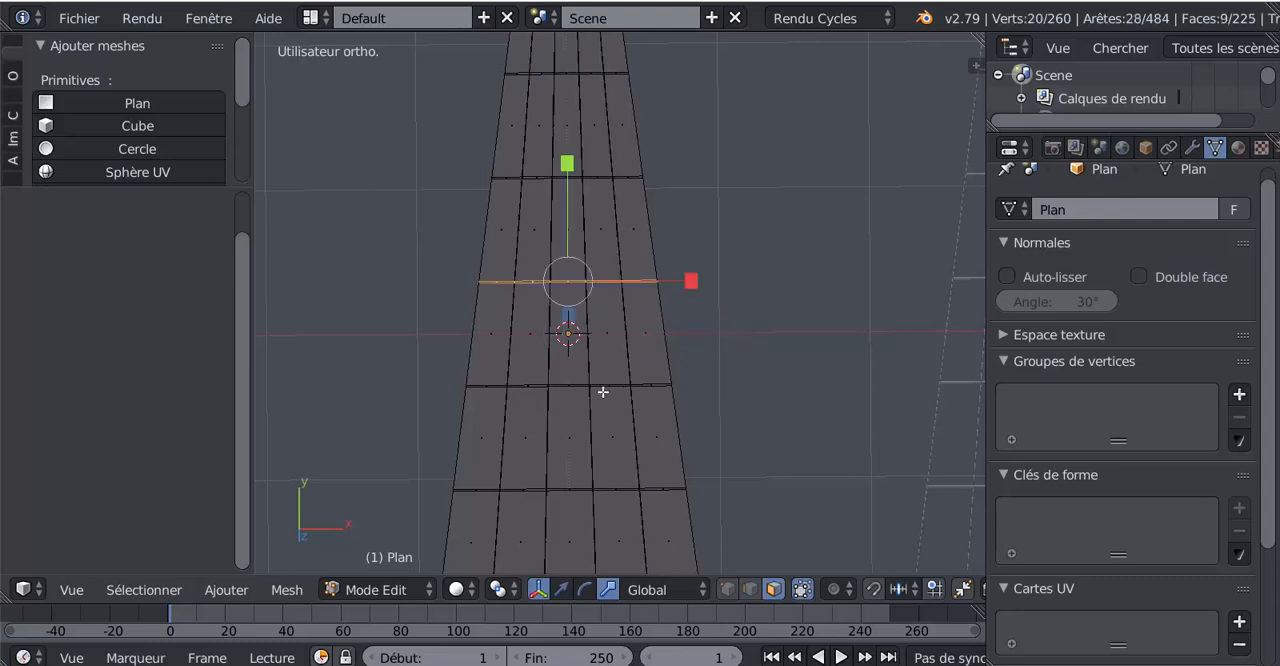
key(ctrl+z)
key(ctrl+z)
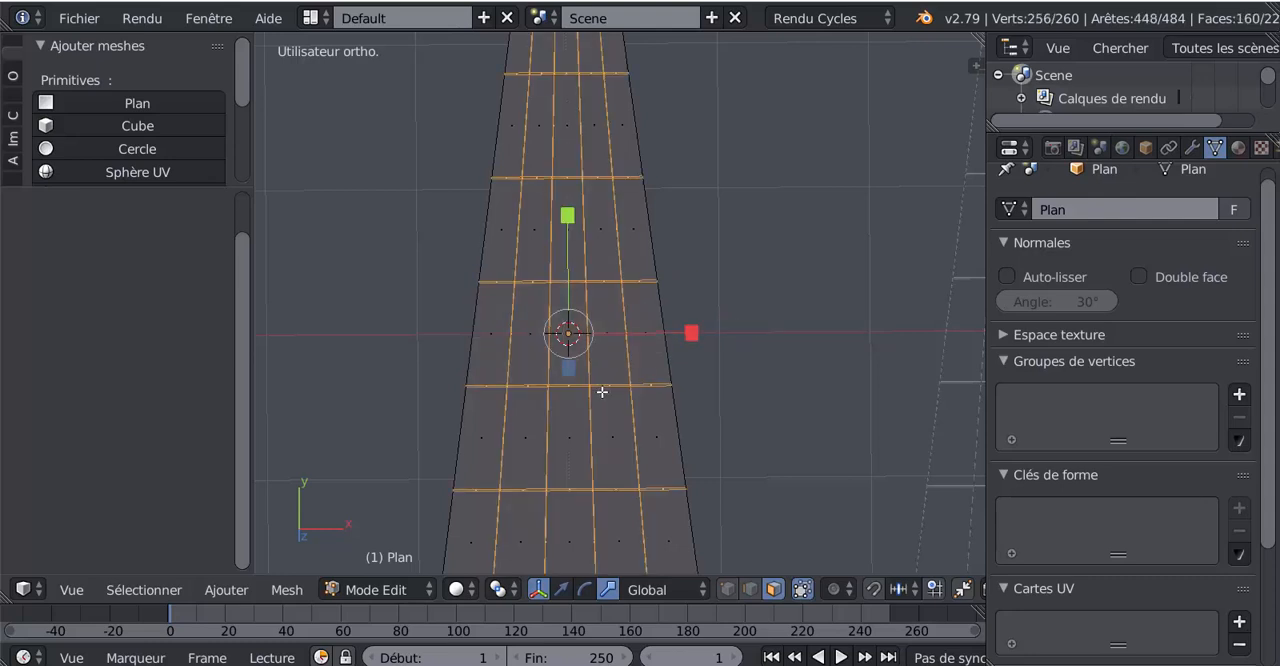
key(ctrl+z)
- Remove duplicate vertices from the fully selected tapered plane
scroll(602, 392, down, 5)
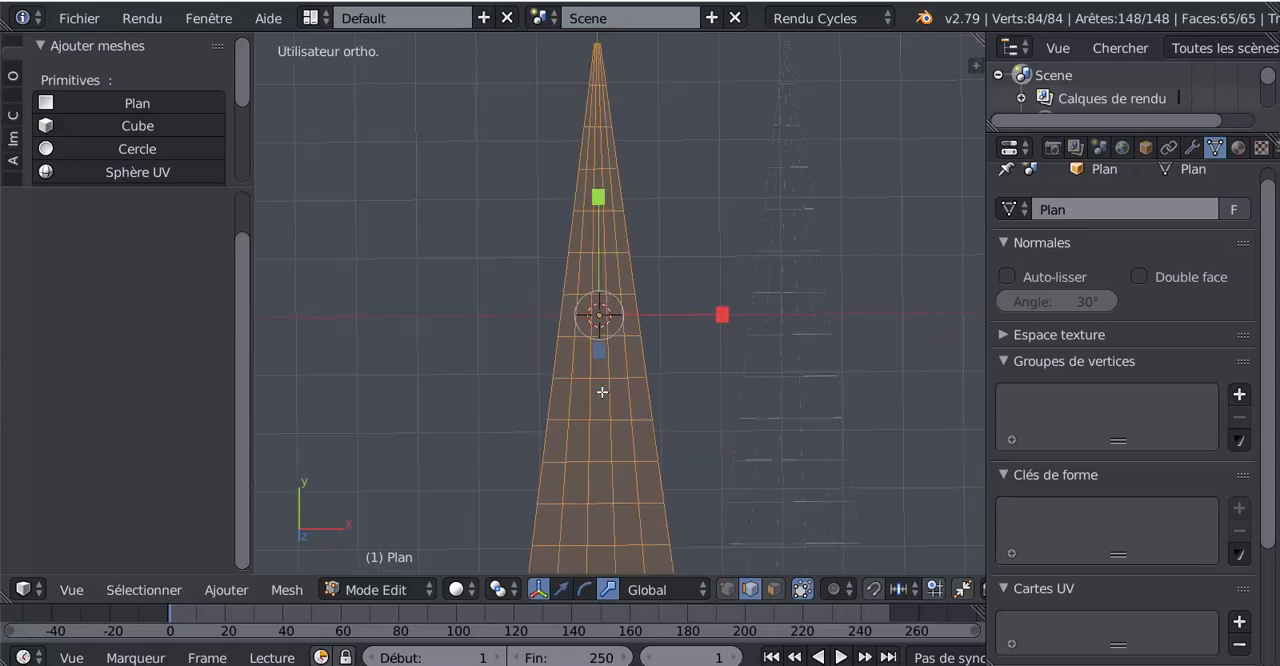
drag(248, 93, 253, 198)
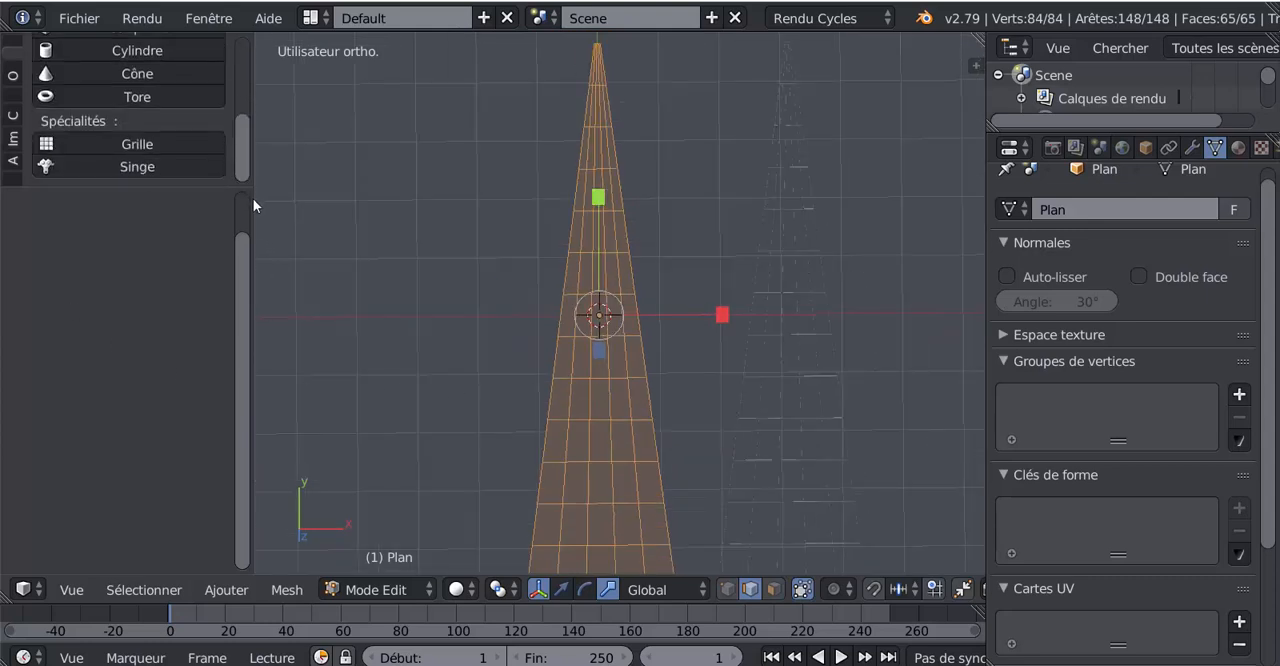
scroll(103, 514, up, 3)
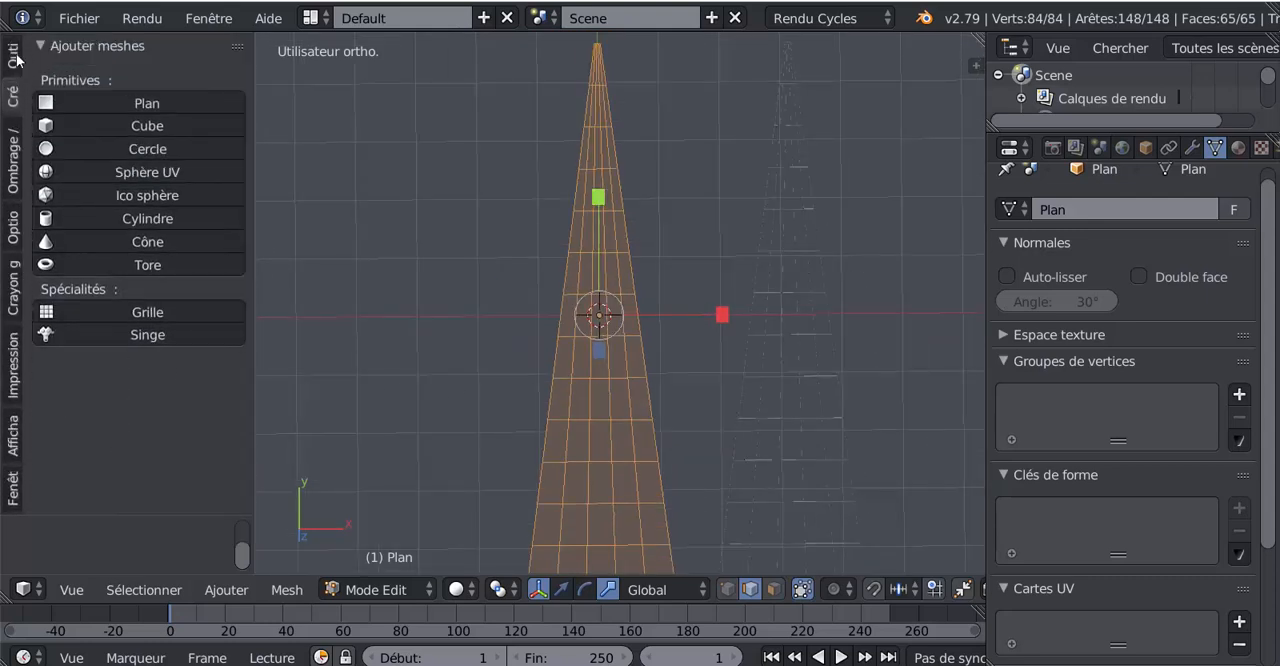
click(12, 56)
drag(239, 207, 242, 316)
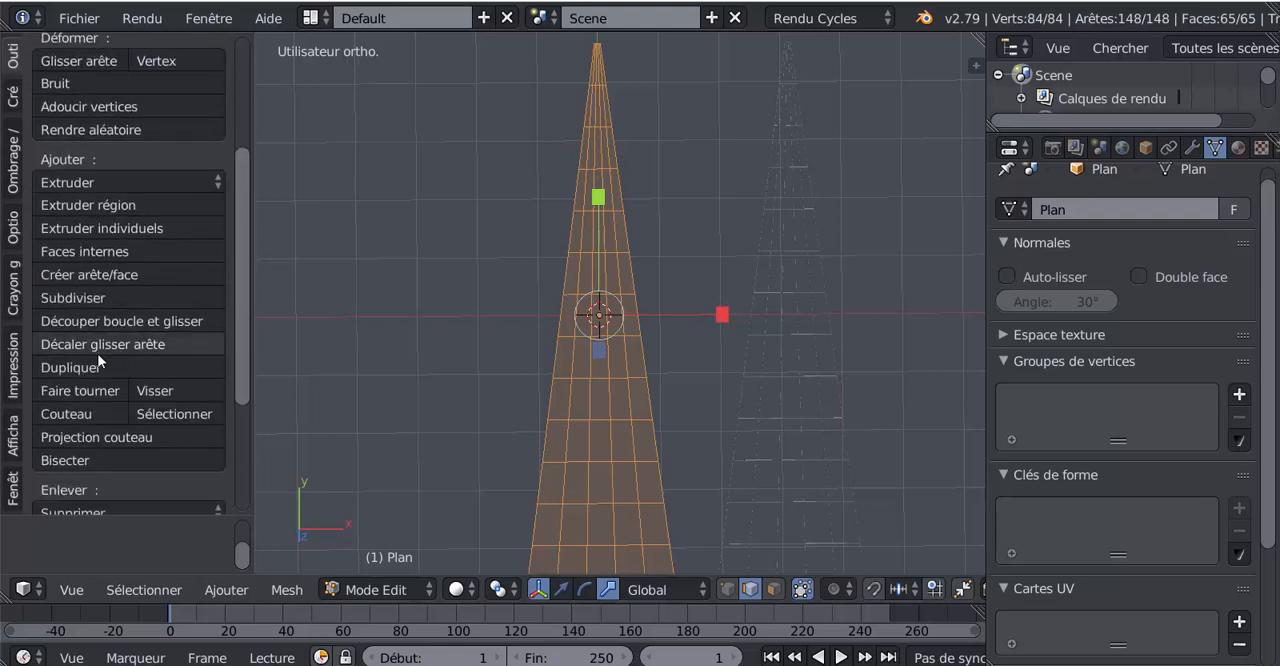
scroll(100, 360, down, 3)
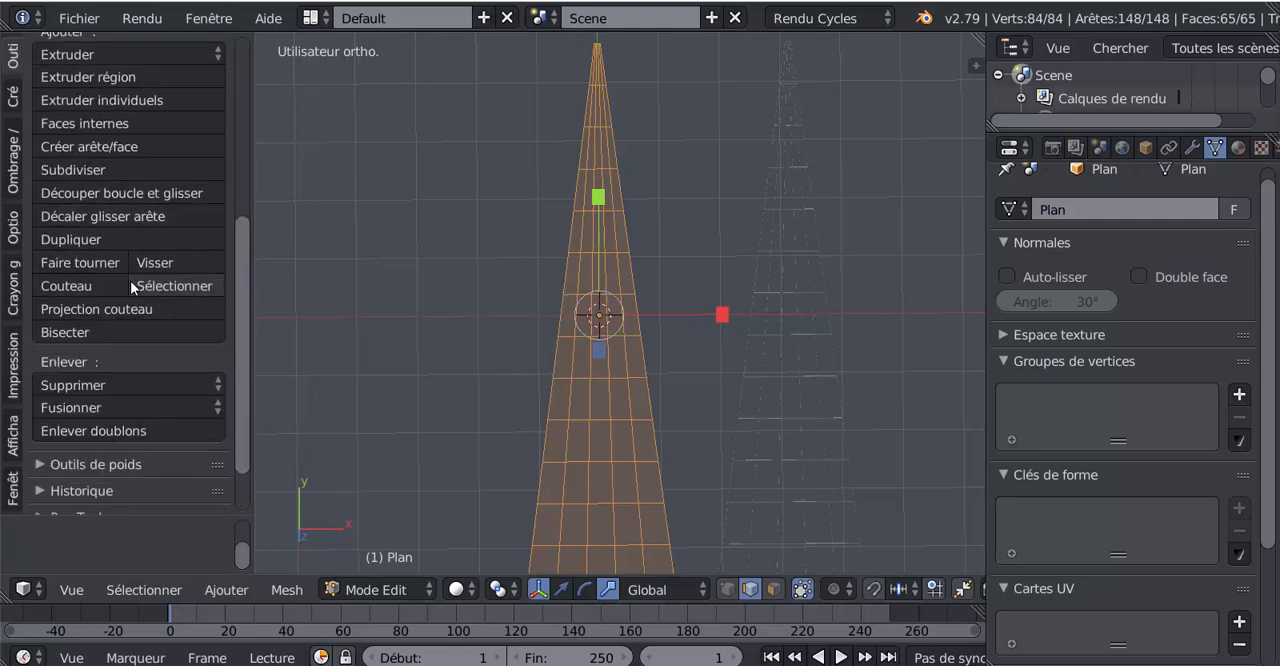
click(94, 430)
scroll(665, 366, up, 4)
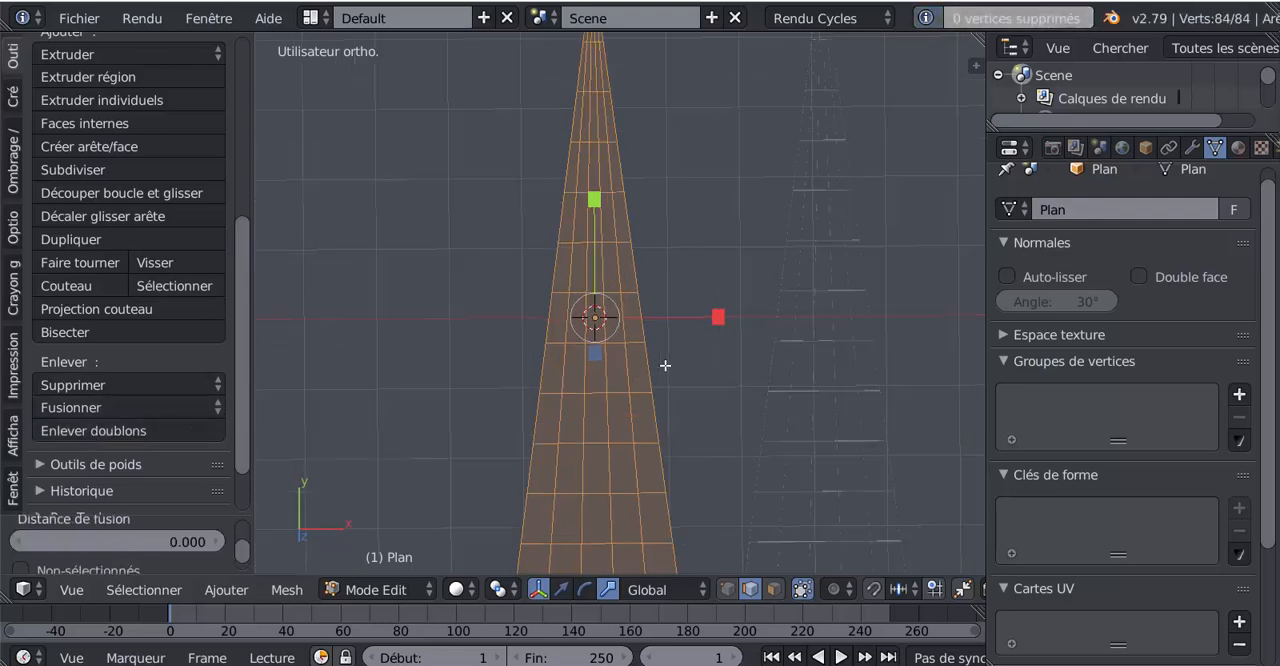
scroll(665, 366, down, 1)
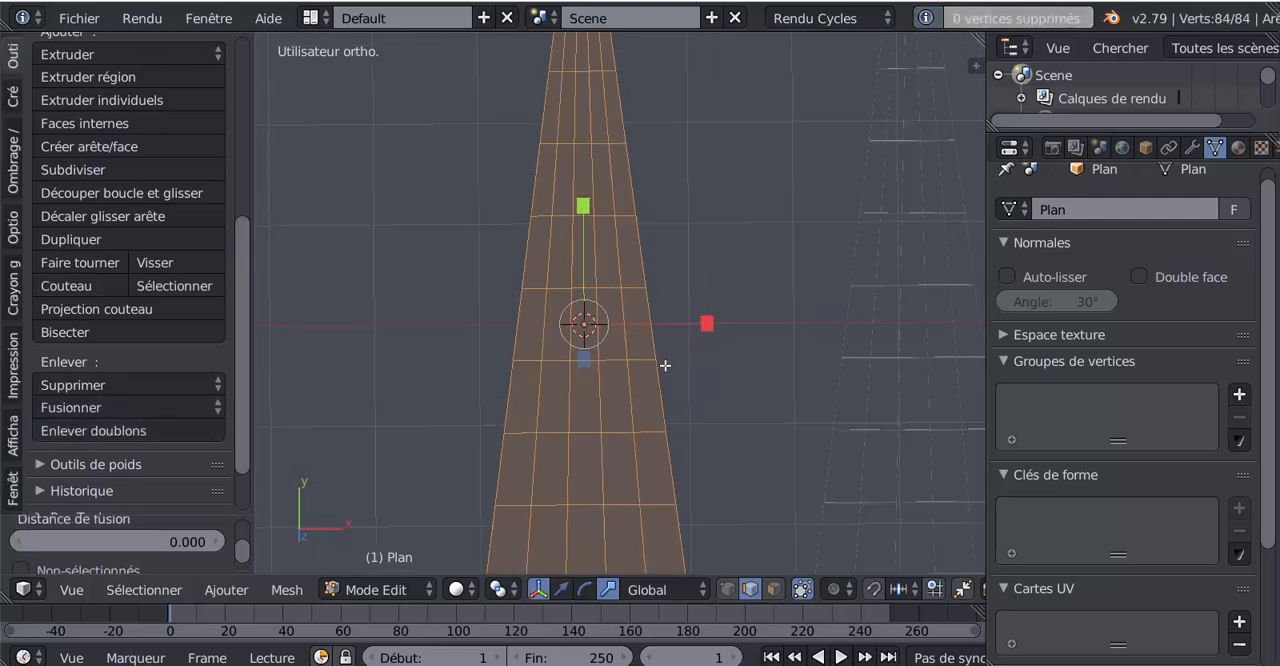
shift+middle_drag(644, 367, 640, 206)
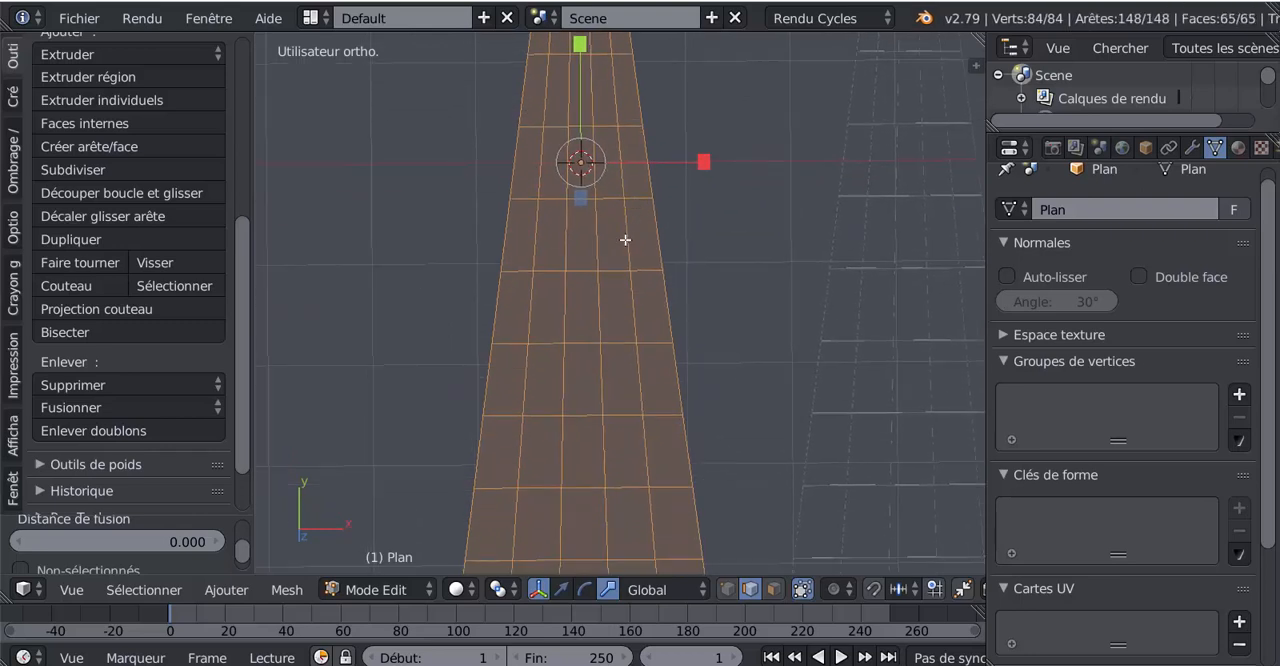
scroll(608, 269, up, 3)
scroll(608, 269, up, 2)
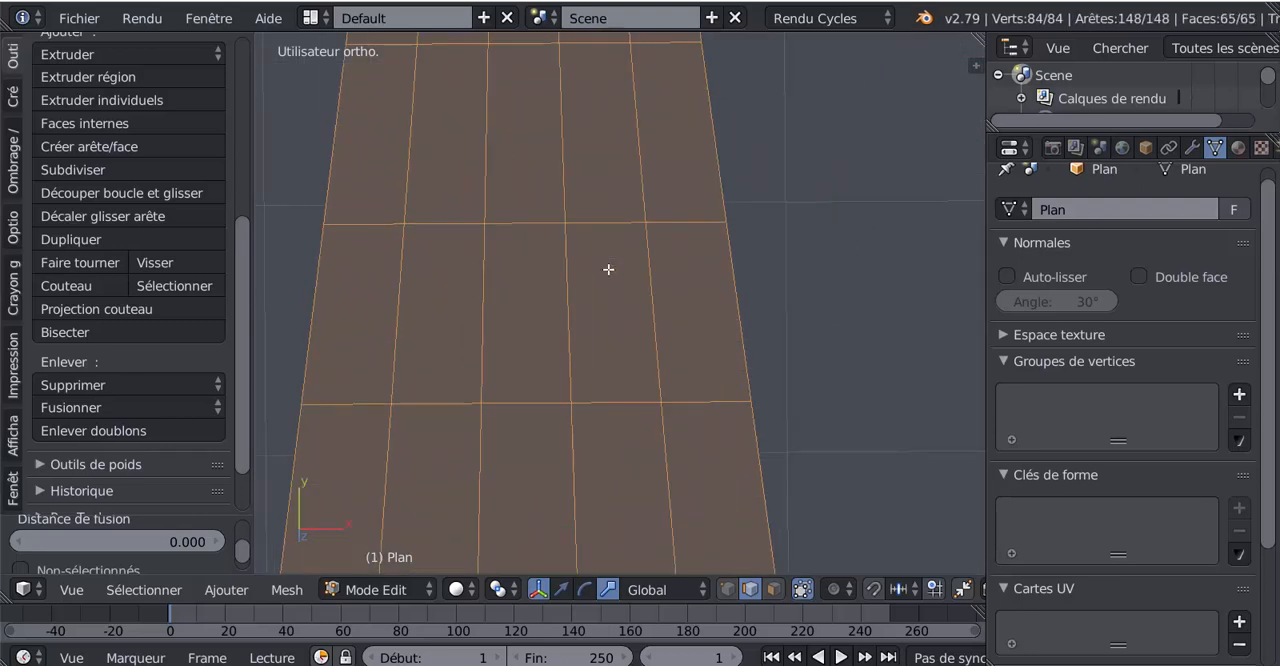
scroll(608, 269, down, 5)
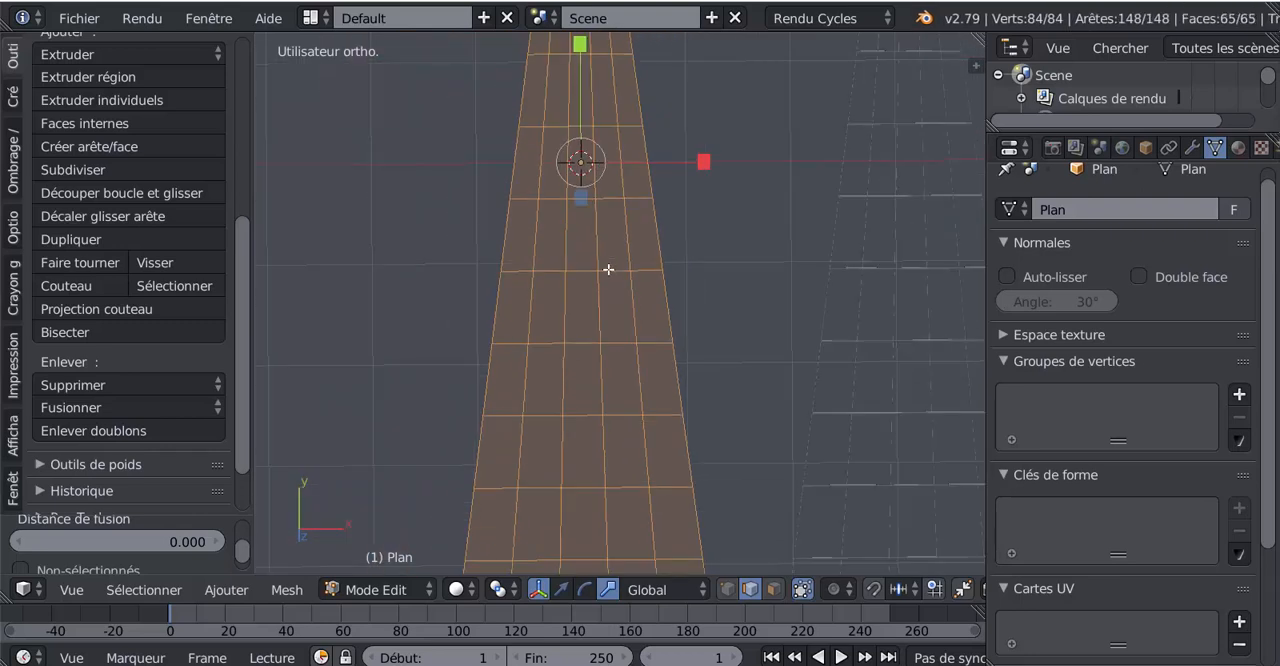
scroll(620, 272, down, 2)
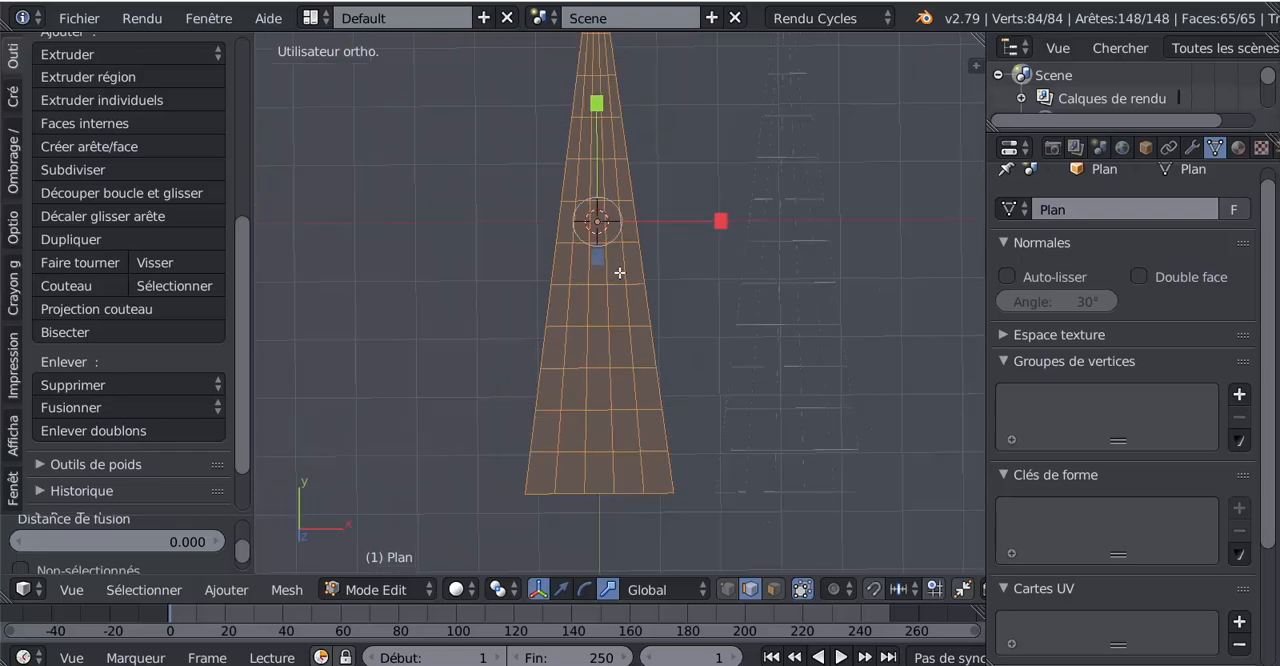
scroll(620, 272, up, 2)
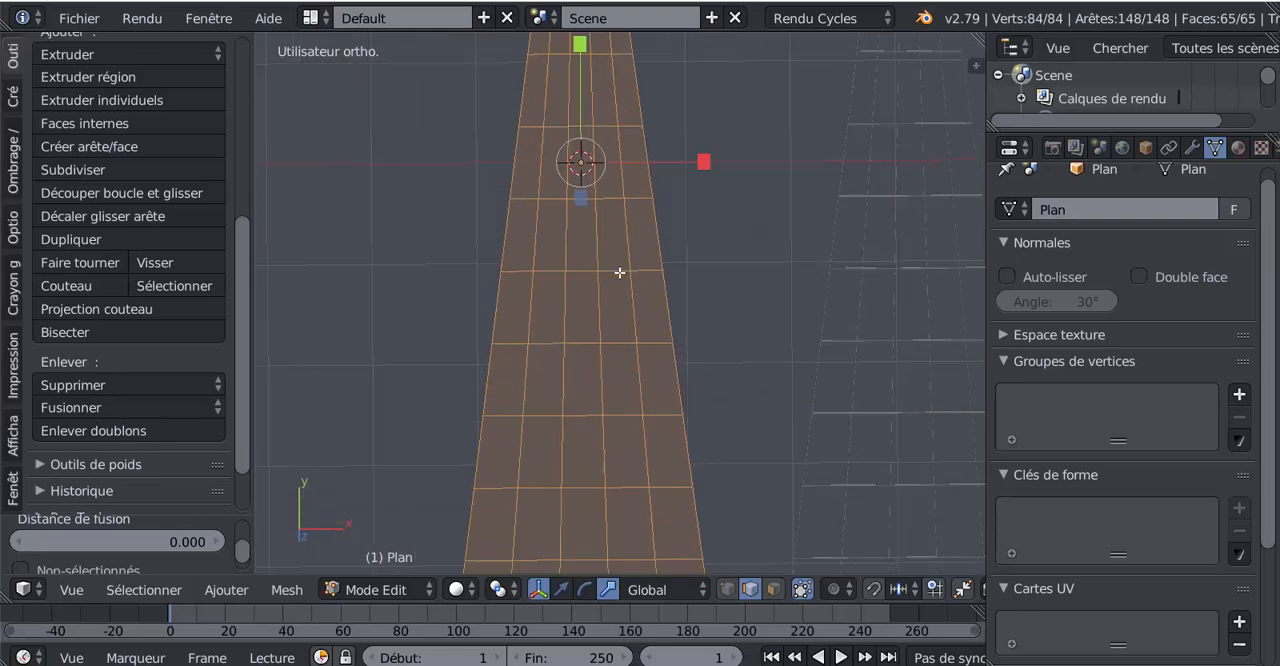
scroll(609, 298, down, 3)
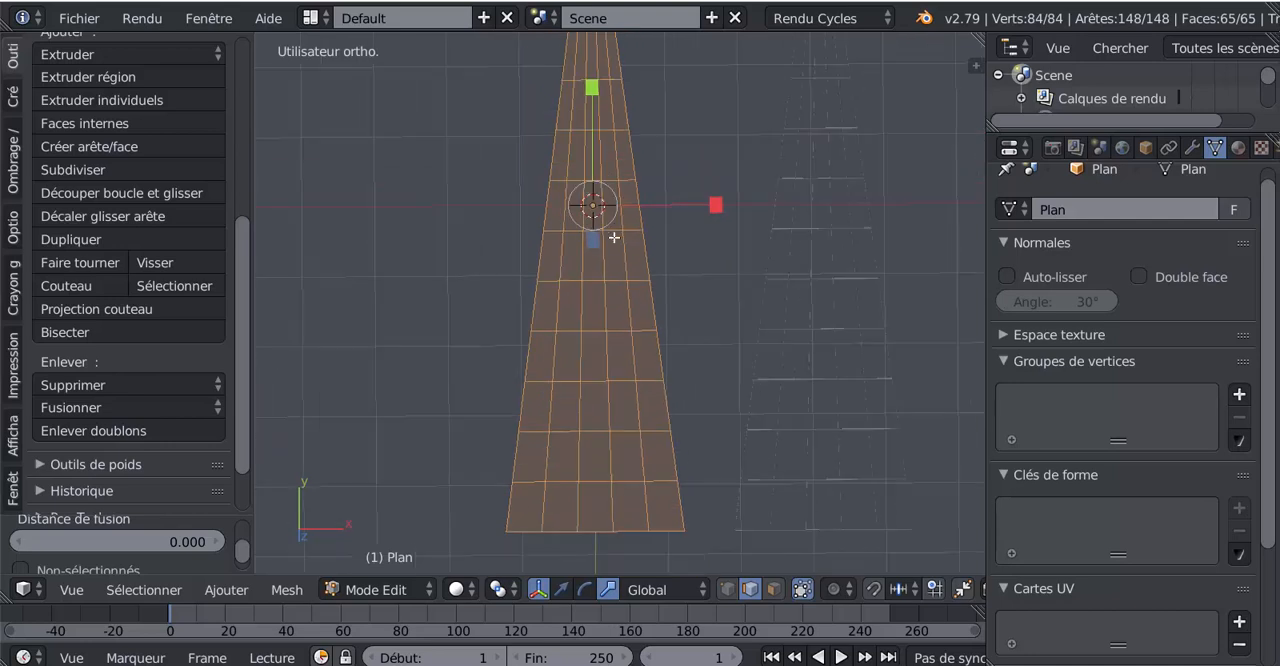
scroll(609, 298, up, 2)
scroll(609, 298, down, 2)
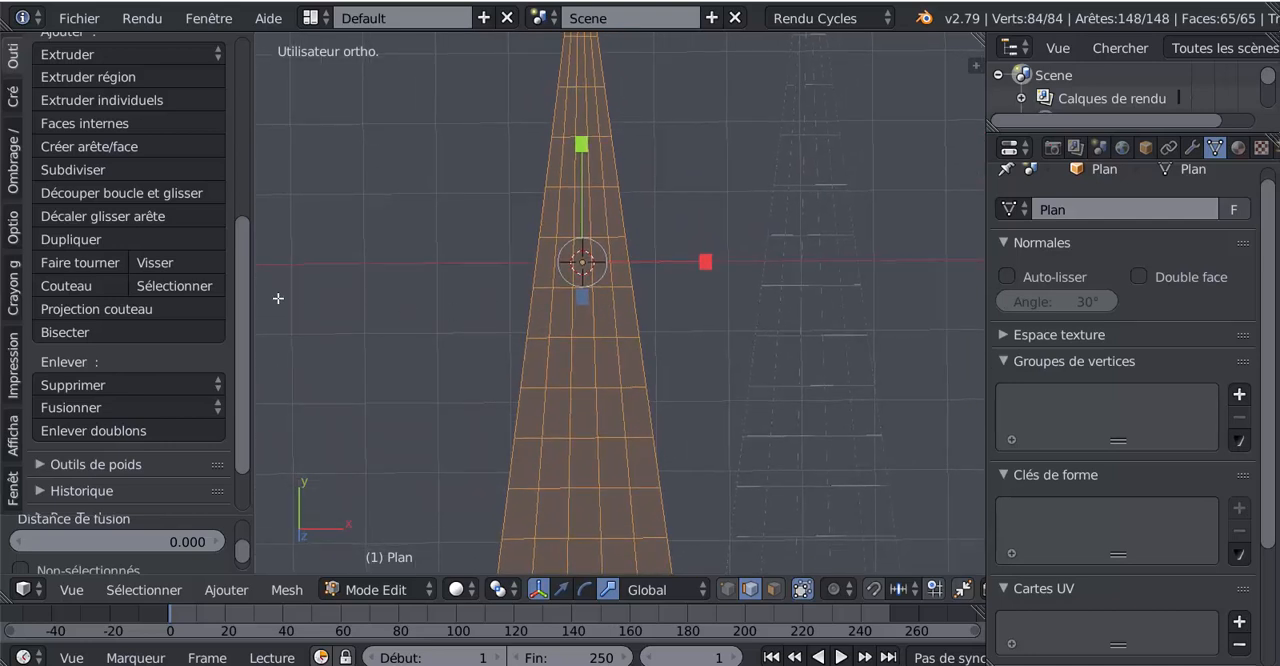
- Bevel all the edges of the fully selected tapered plane to turn its grid lines into narrow strips
shift+middle_drag(619, 334, 602, 261)
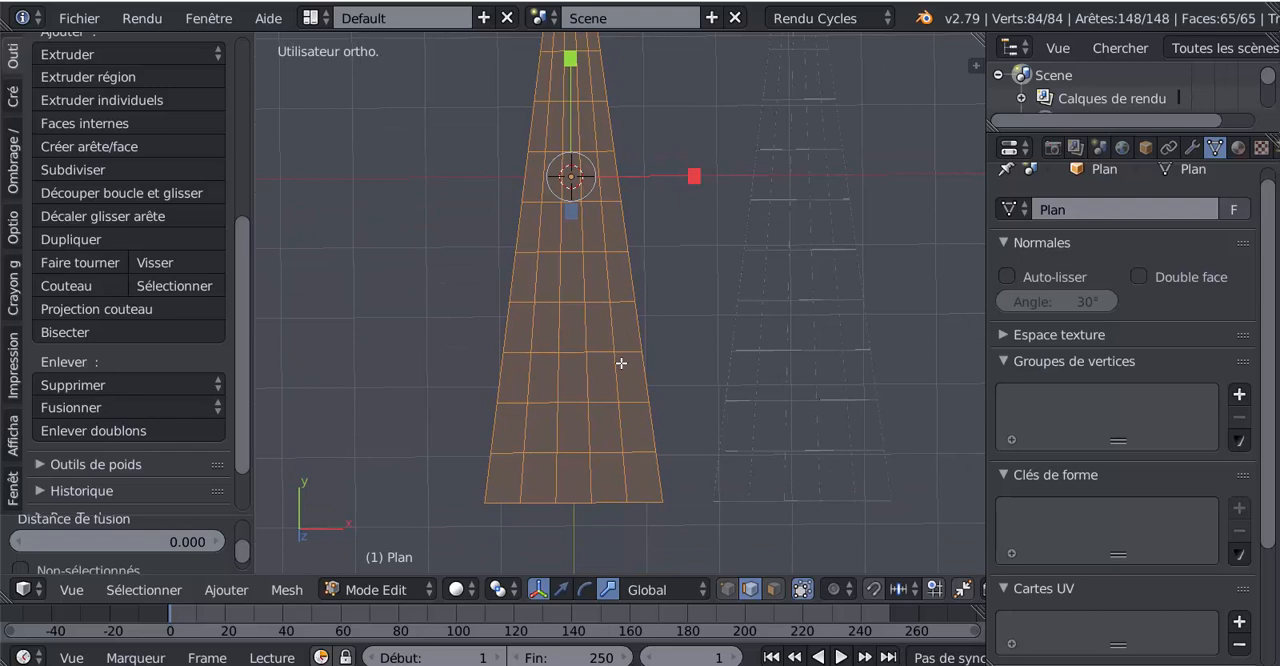
key(ctrl+b)
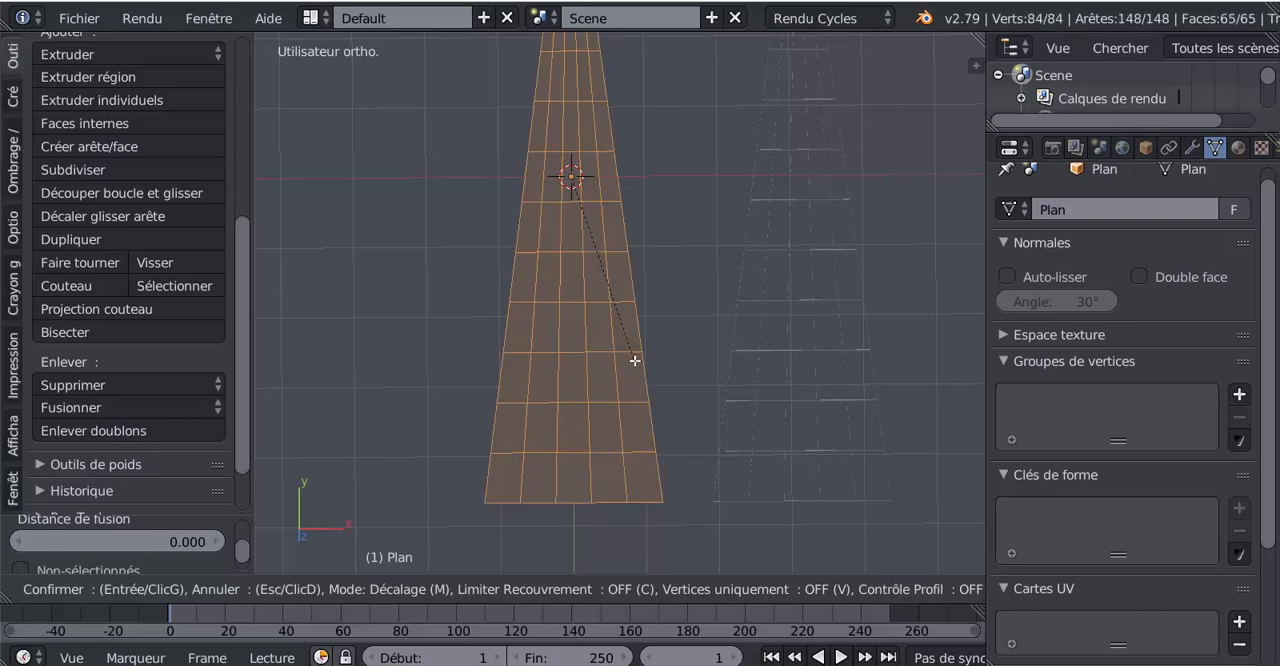
right_click(627, 350)
key(ctrl+b)
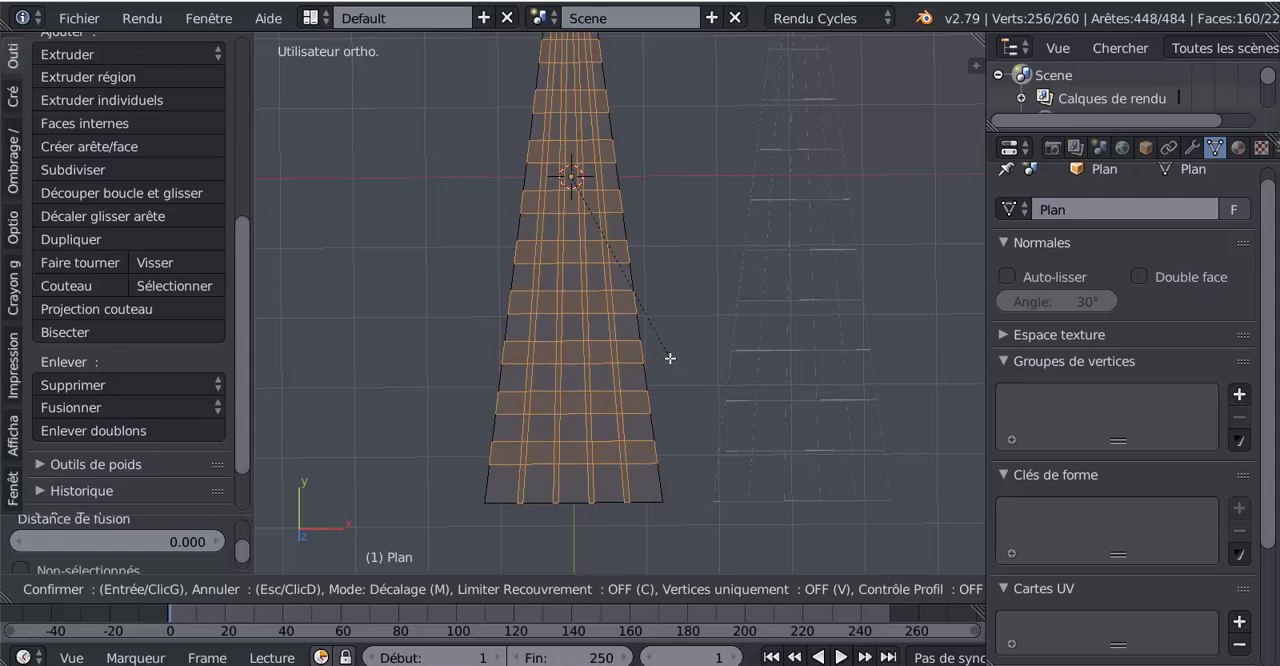
click(665, 352)
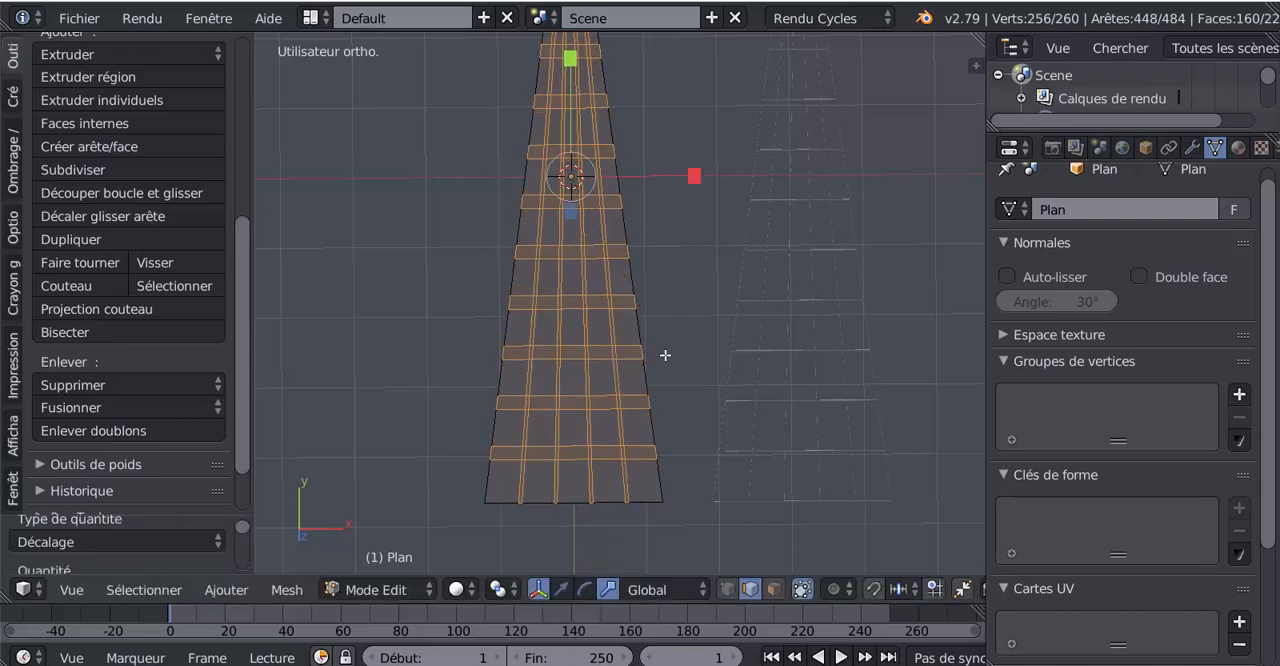
- Switch to face selection and select seven consecutive horizontal strips as face loops, from the third strip above the plane's base upward
scroll(601, 363, up, 3)
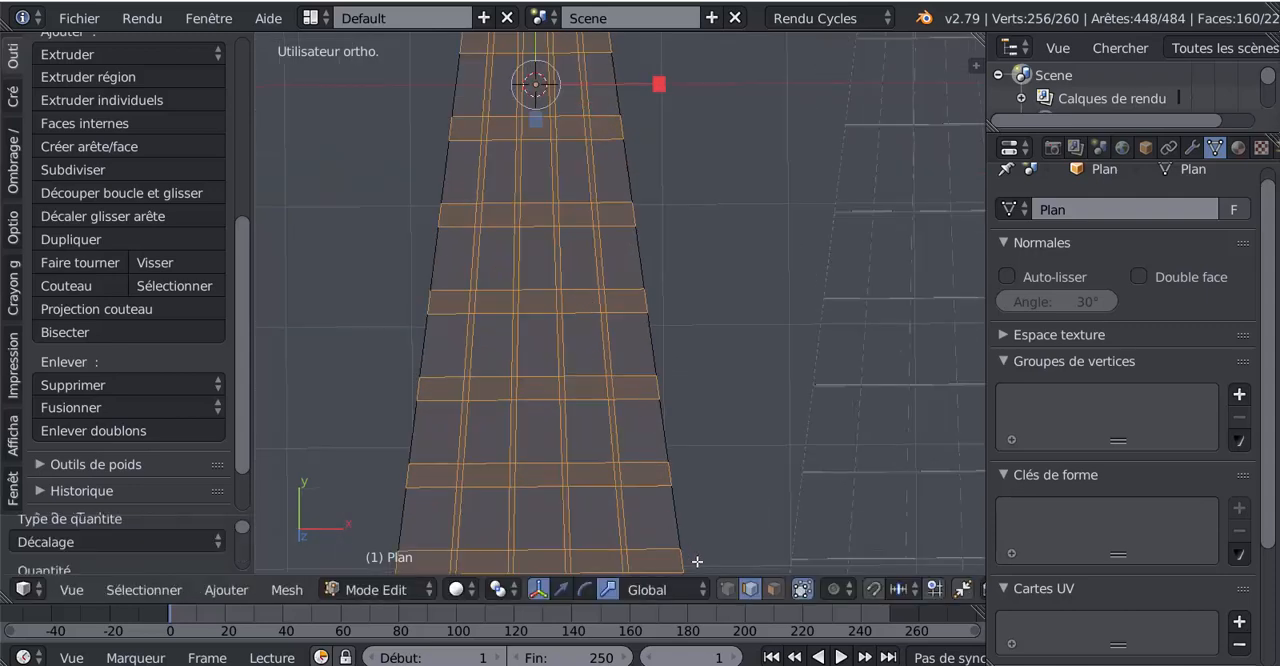
click(774, 591)
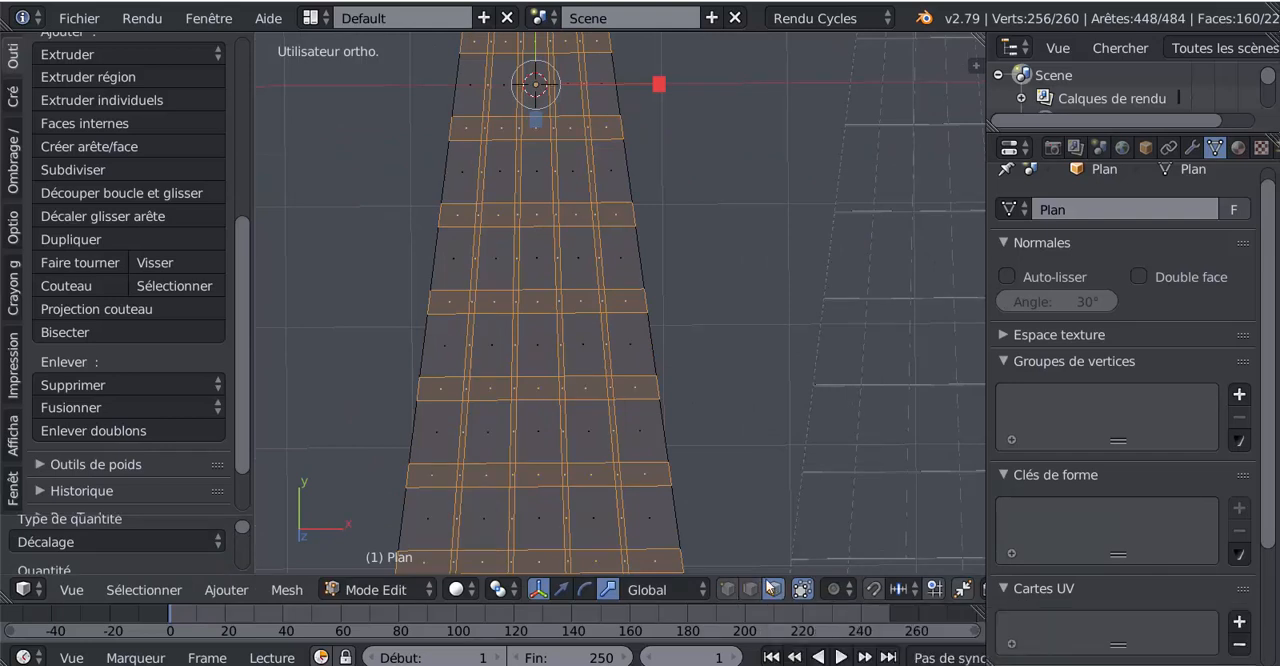
alt+right_click(555, 390)
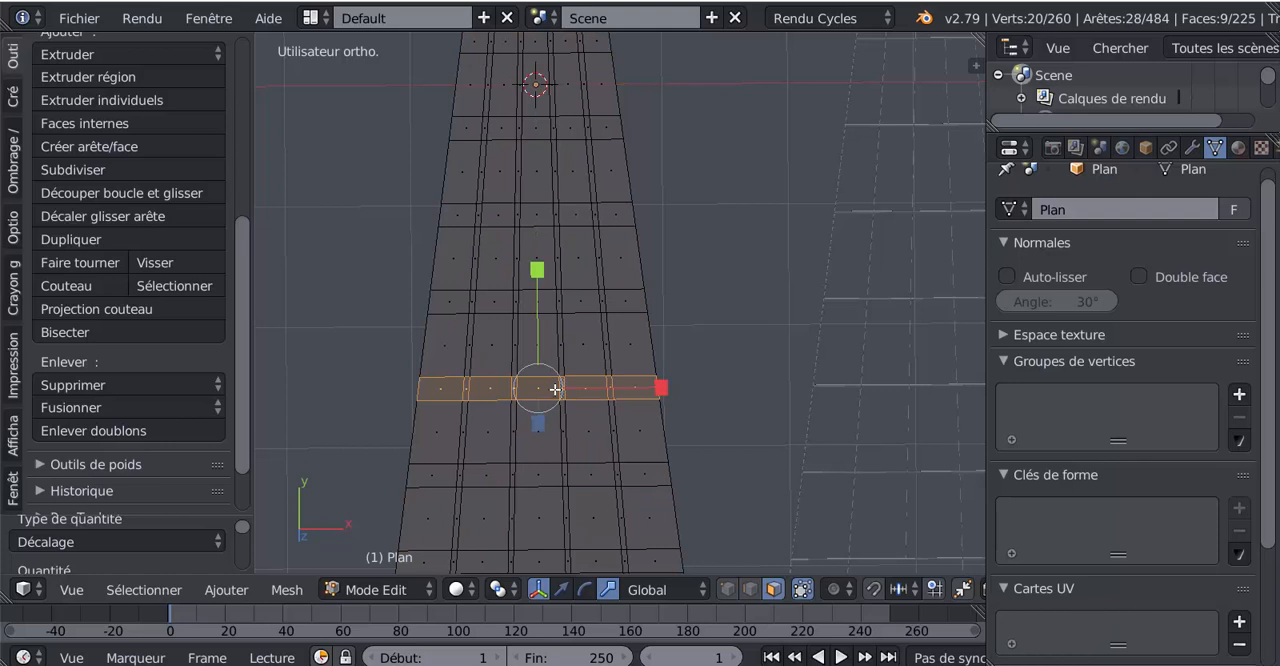
alt+shift+right_click(554, 302)
alt+shift+right_click(553, 216)
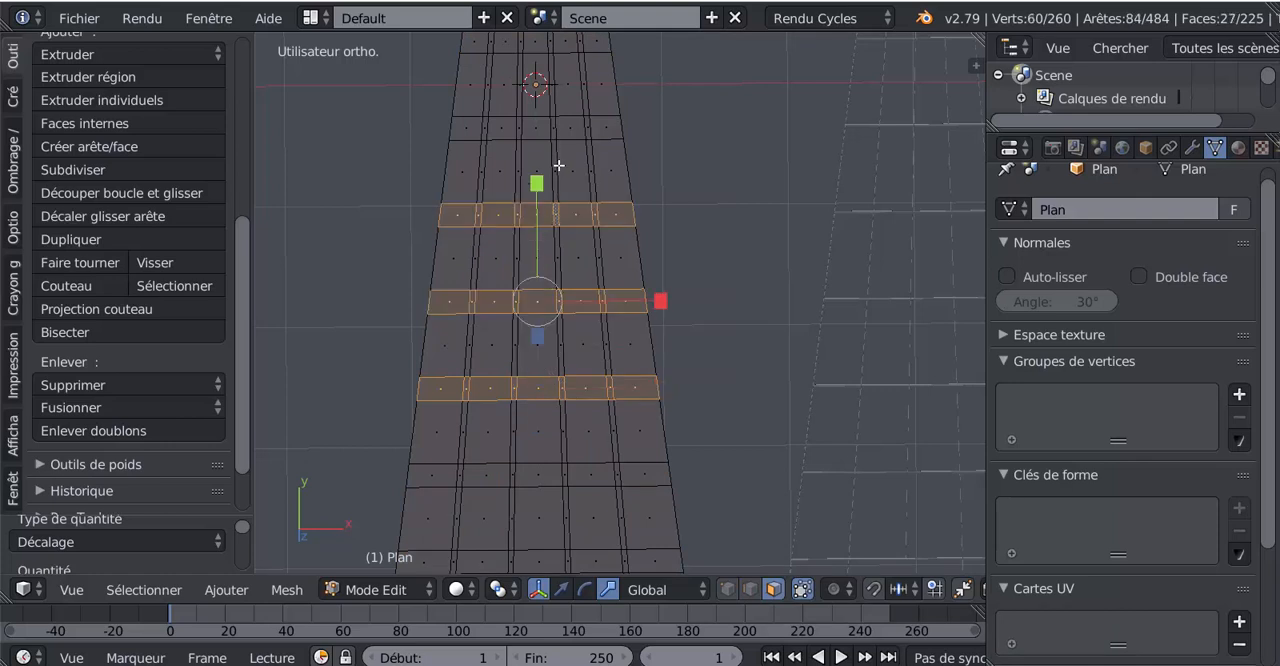
alt+shift+right_click(552, 137)
shift+scroll(710, 366, up, 3)
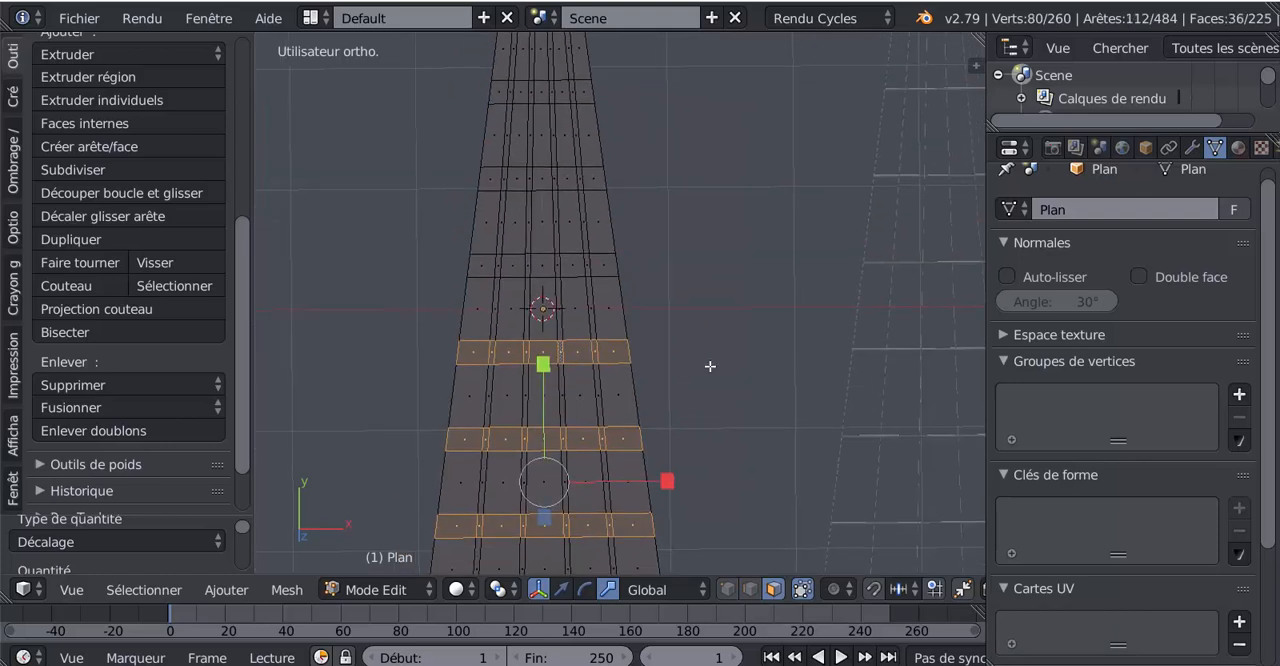
alt+shift+right_click(555, 265)
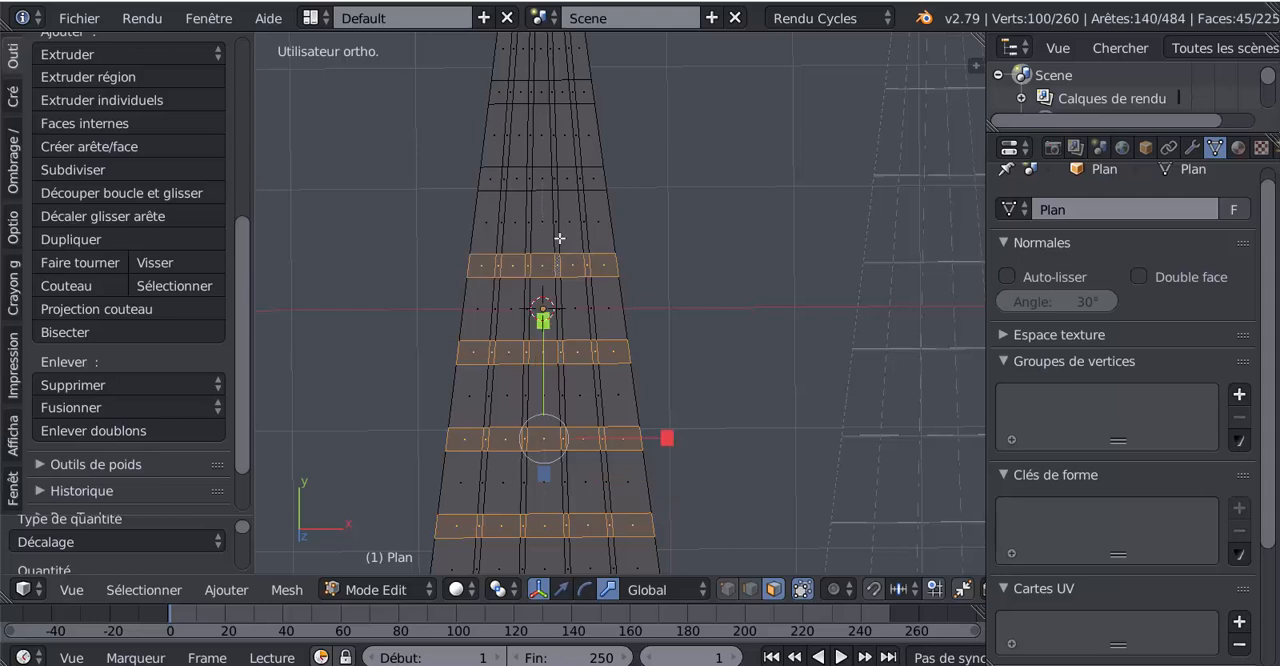
alt+shift+right_click(549, 178)
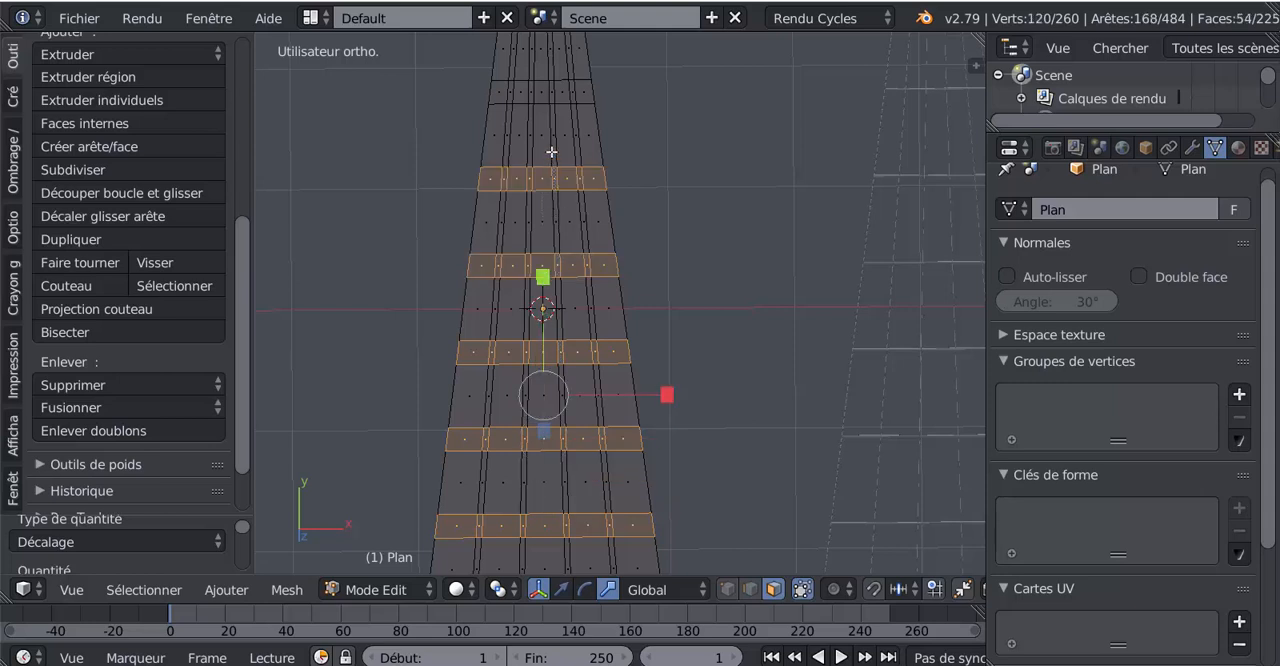
alt+shift+right_click(549, 96)
- Add the three remaining horizontal strips near the plane's narrow tip to the face selection
shift+scroll(792, 390, up, 3)
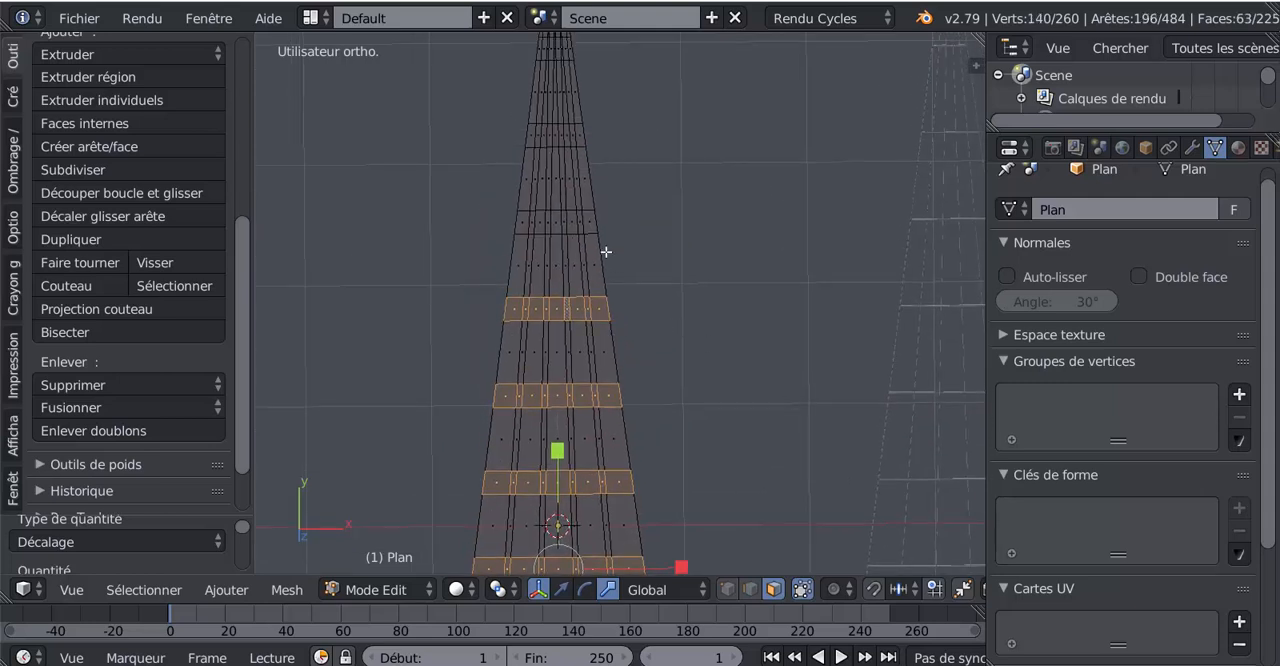
scroll(594, 245, up, 3)
alt+shift+right_click(520, 160)
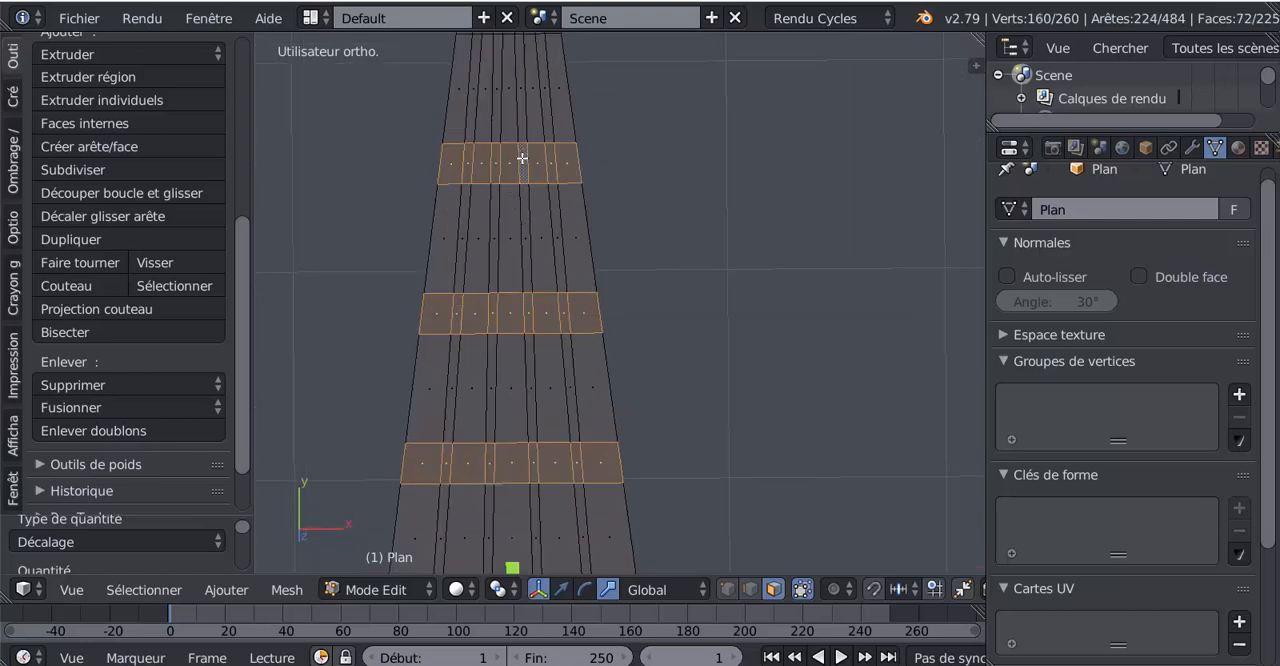
shift+middle_drag(659, 234, 717, 435)
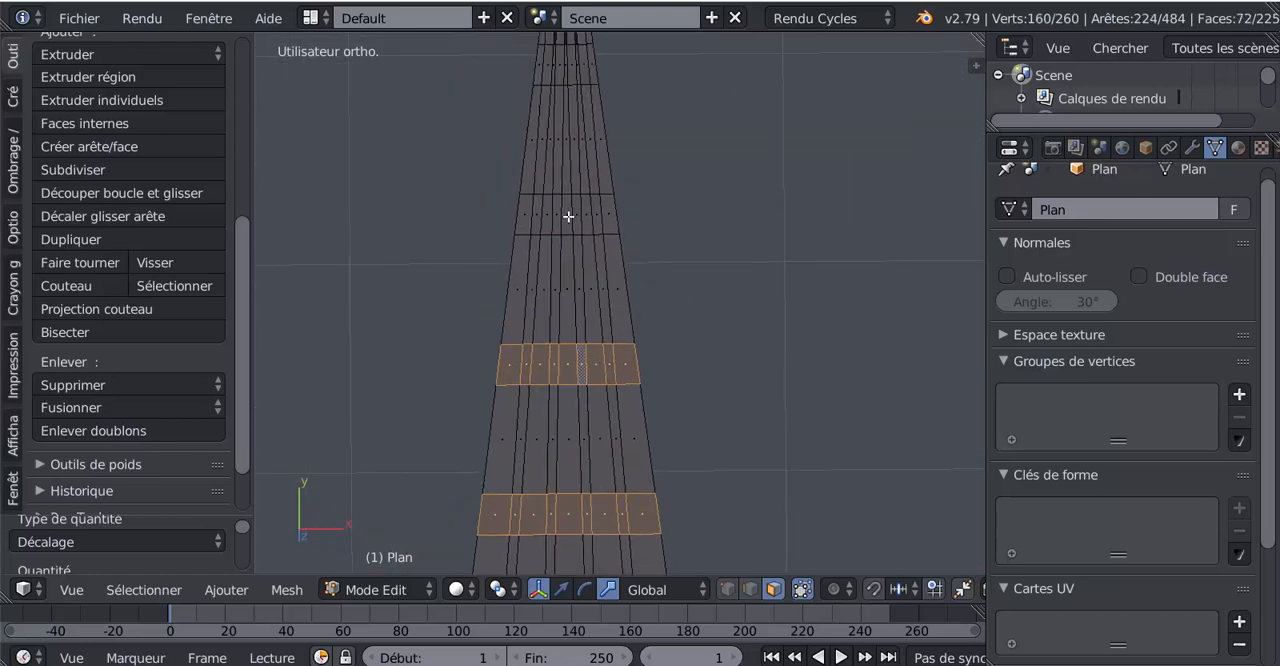
alt+shift+right_click(568, 216)
middle_drag(671, 206, 614, 258)
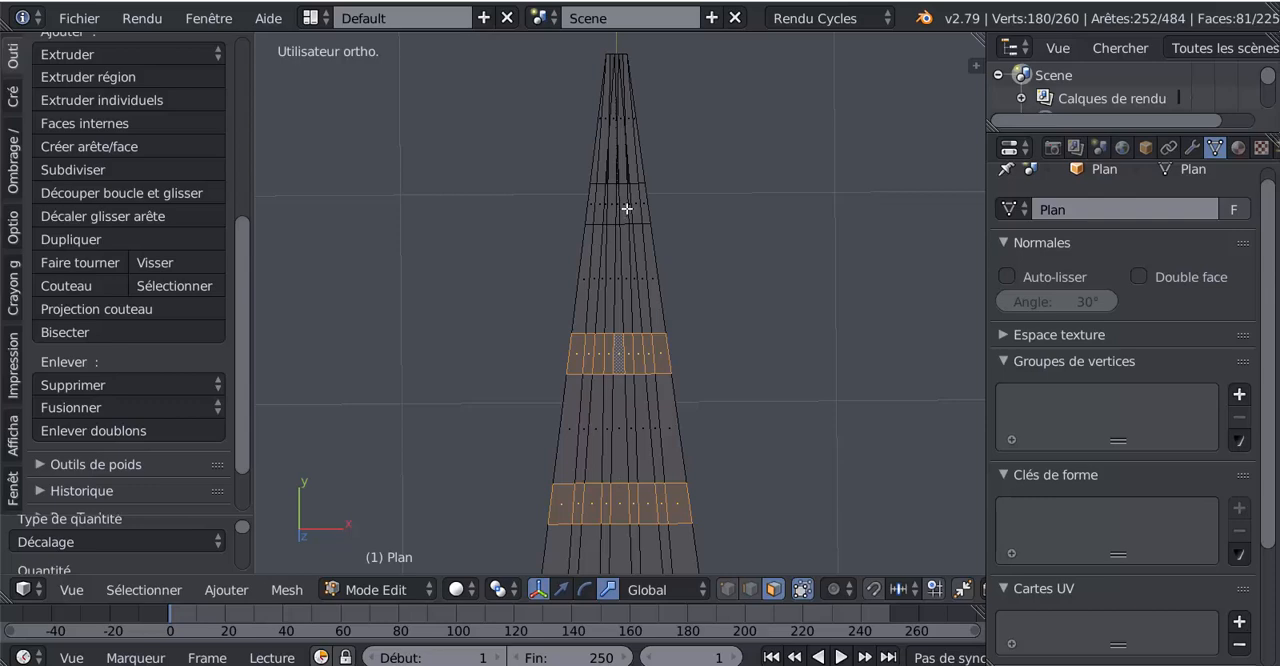
alt+shift+right_click(627, 209)
- Add the two horizontal strips nearest the plane's wide base to the face selection
scroll(671, 294, down, 4)
shift+middle_drag(720, 489, 664, 203)
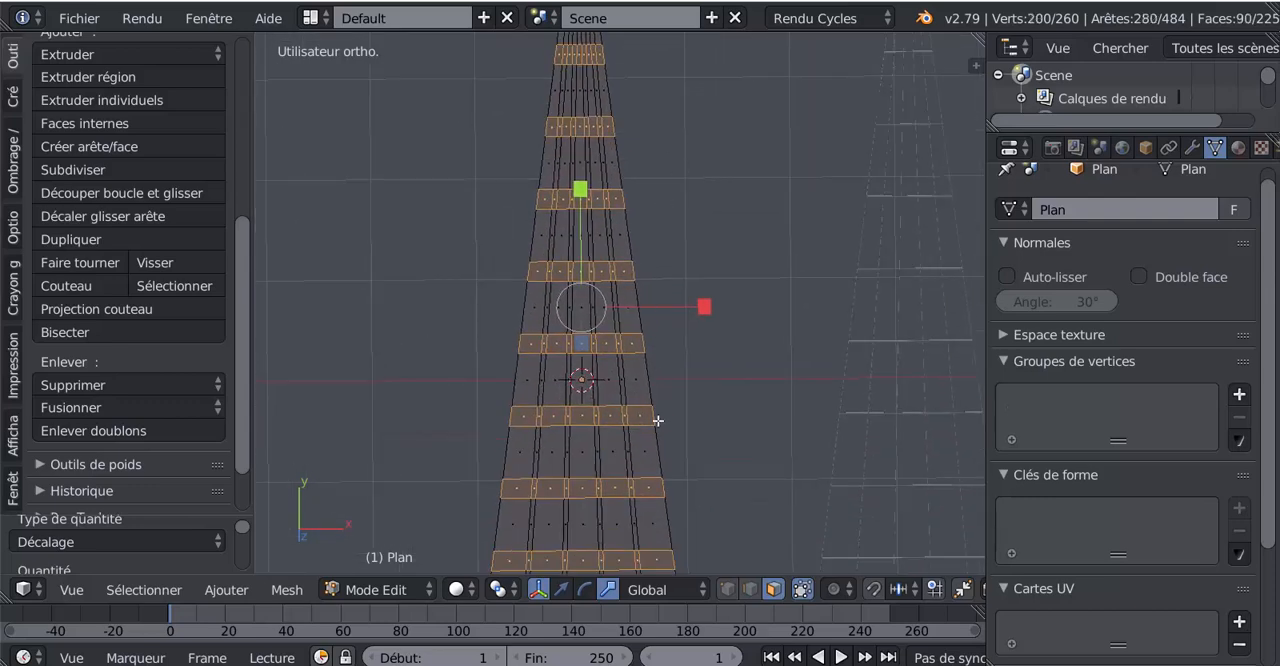
shift+middle_drag(658, 420, 712, 100)
shift+middle_drag(713, 422, 706, 351)
scroll(686, 357, up, 2)
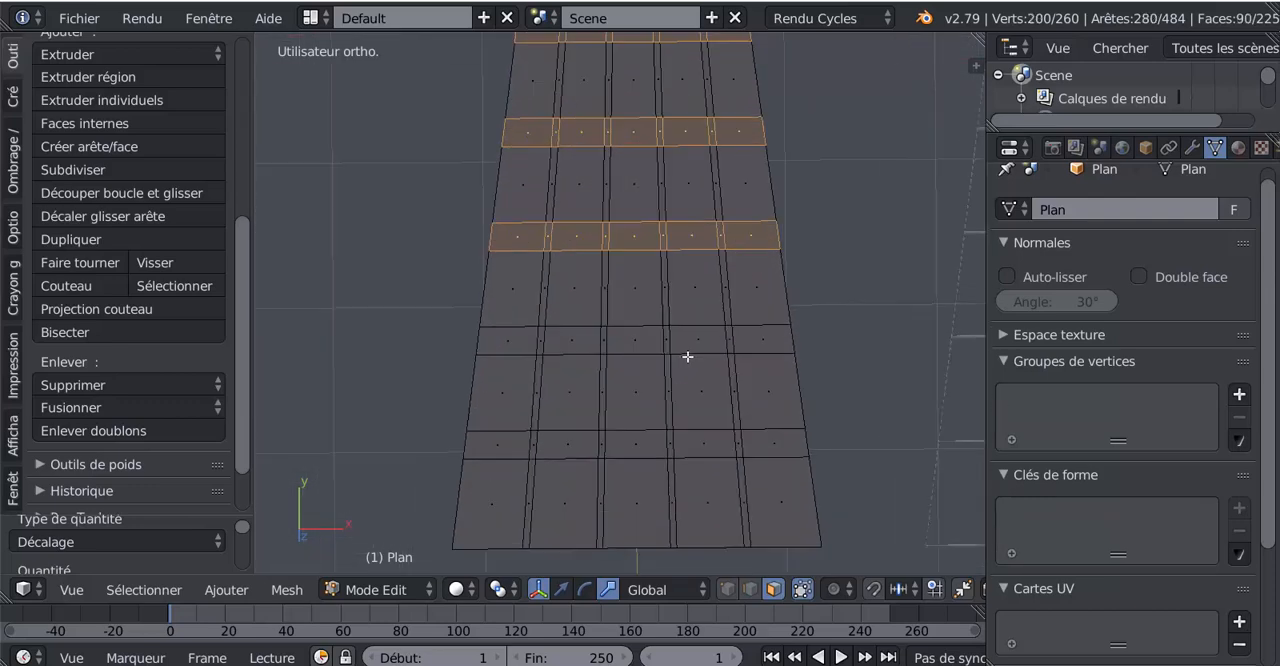
alt+shift+right_click(658, 339)
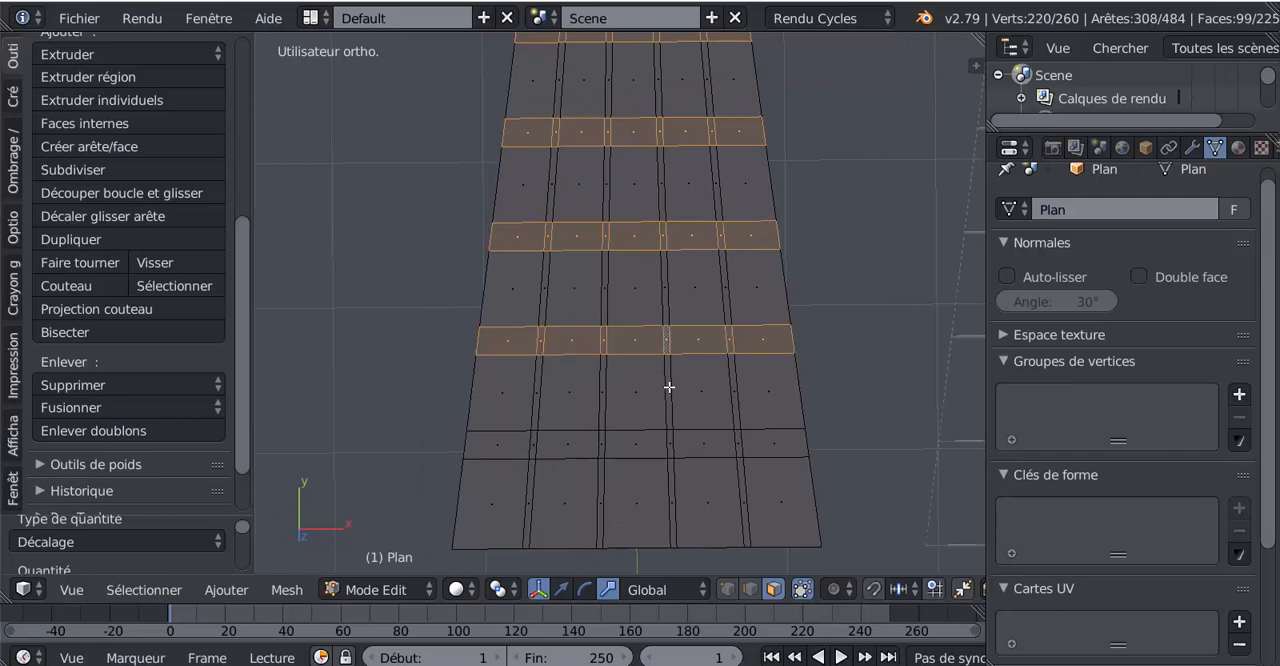
alt+shift+right_click(660, 442)
scroll(662, 442, down, 2)
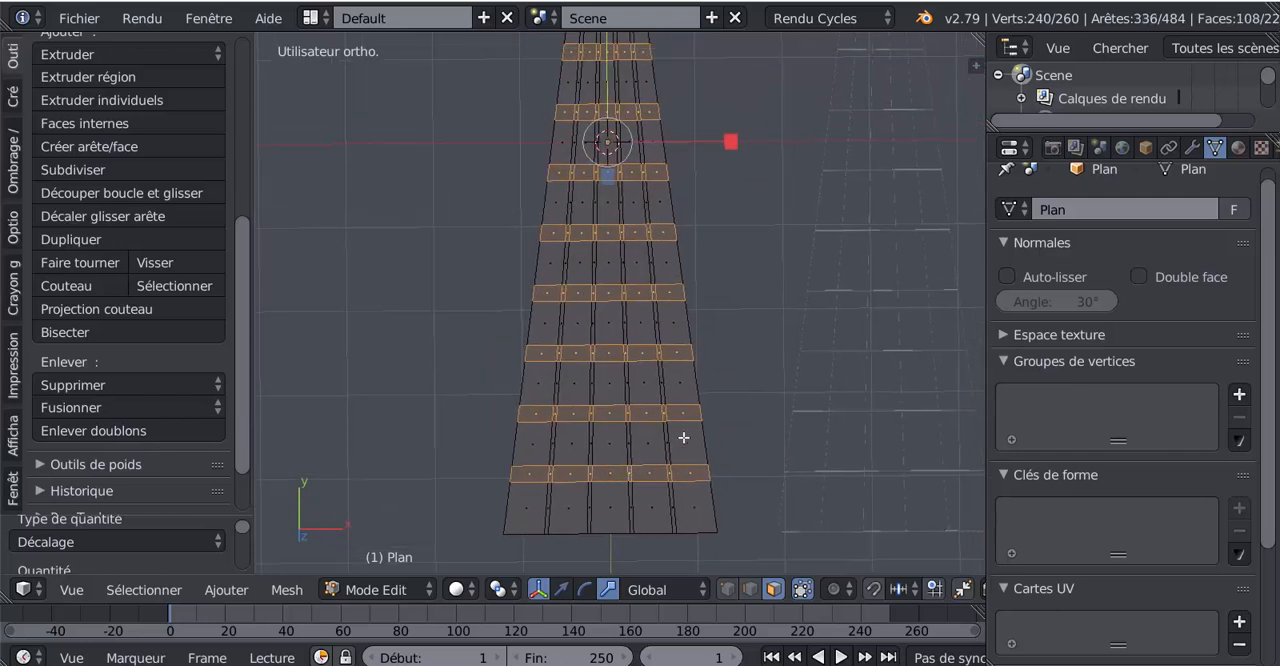
- Set the pivot point to Origines individuelles and scale the selected horizontal strips along Y by about 0.42
scroll(686, 434, down, 2)
click(502, 592)
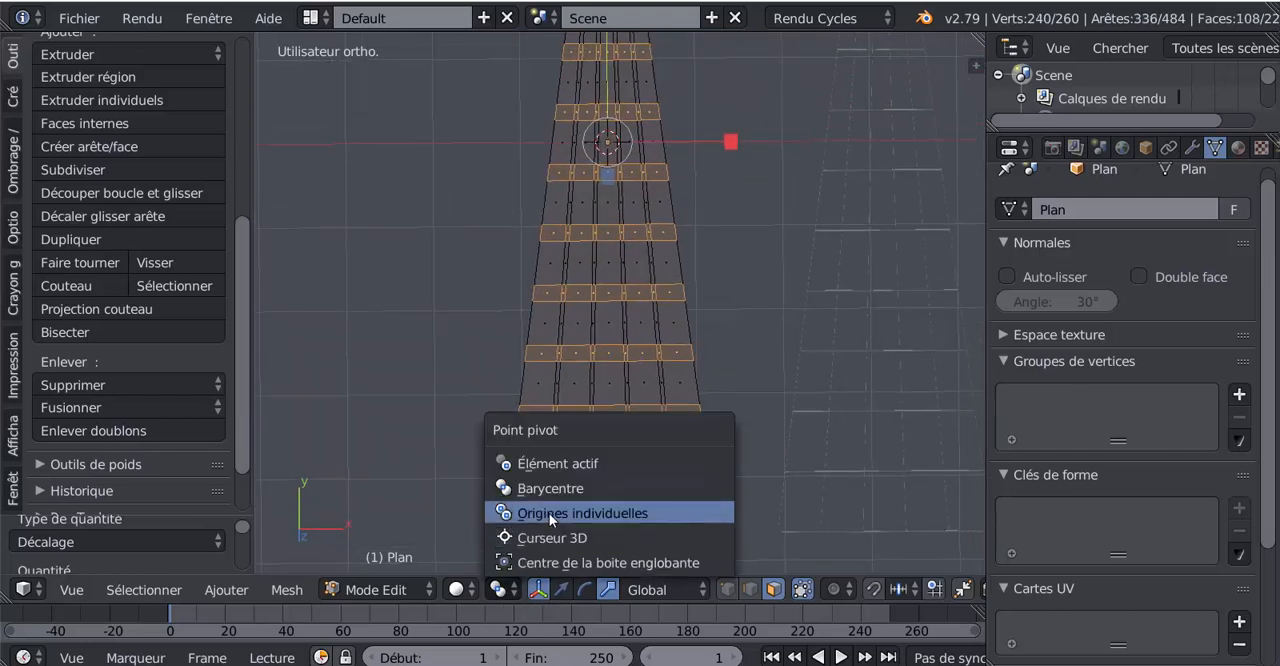
click(549, 513)
shift+middle_drag(740, 177, 734, 284)
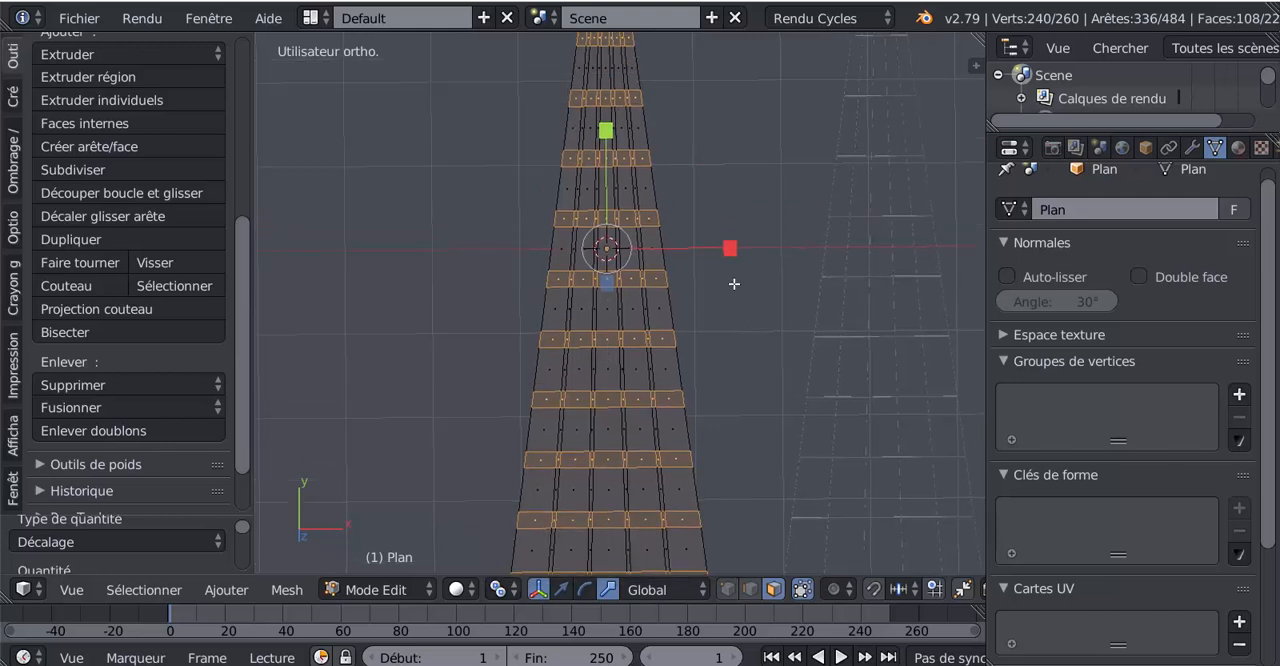
key(s)
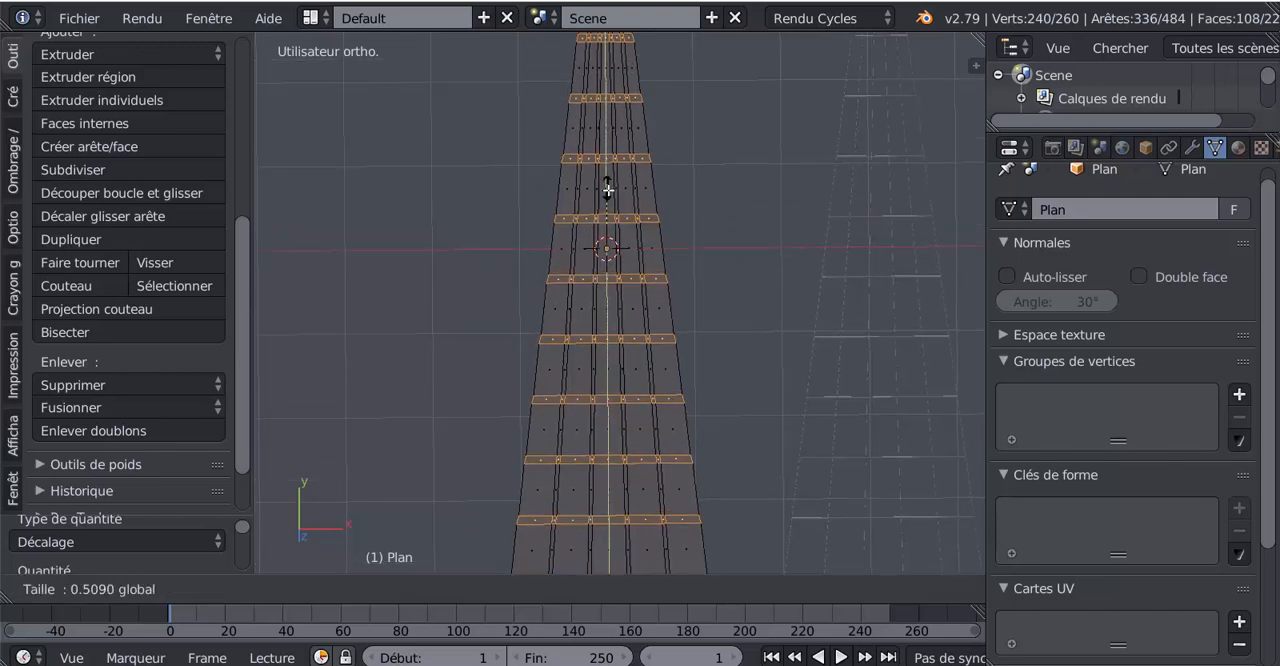
click(621, 192)
- Thin the selected horizontal strips further by scaling them along Y by about 0.75
scroll(621, 192, up, 3)
shift+middle_drag(621, 192, 660, 324)
key(s)
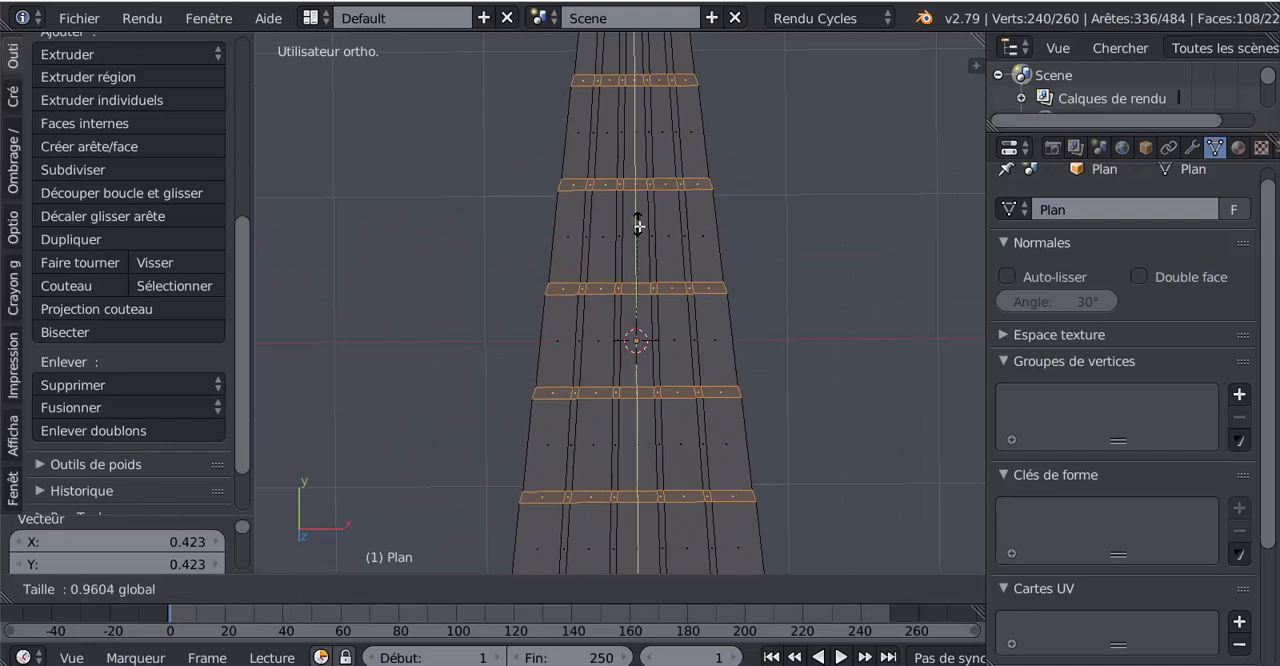
click(649, 255)
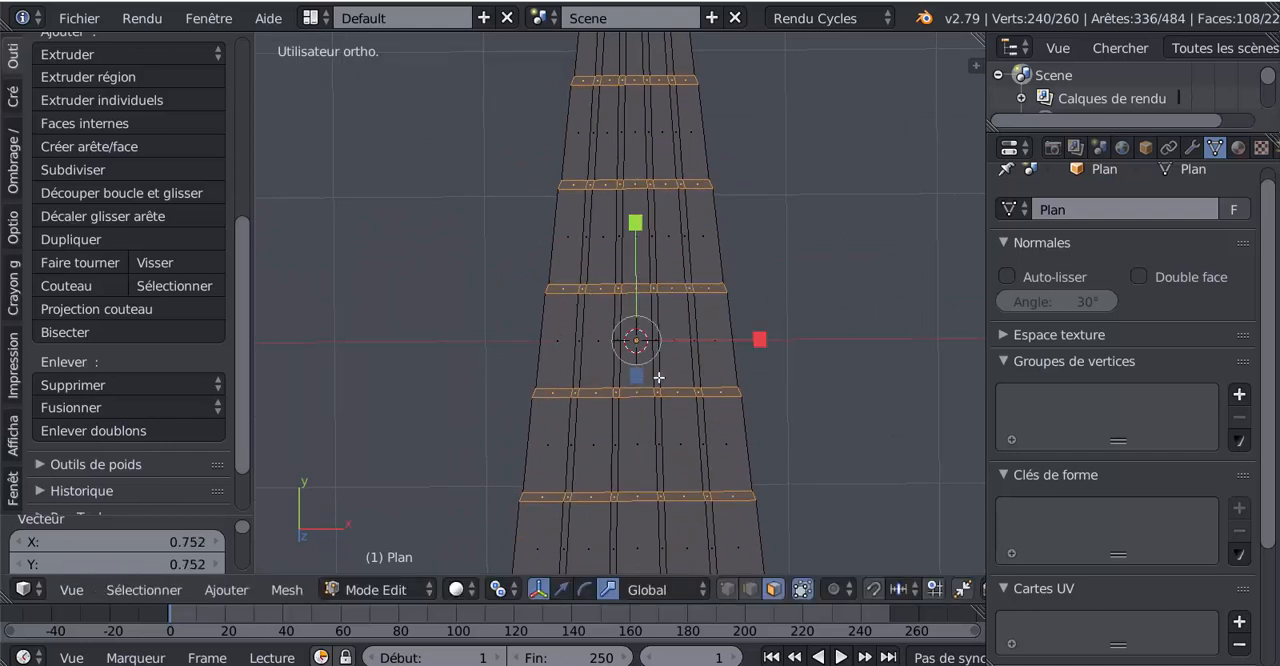
- Select one small face where a horizontal and an inner vertical strip cross, and extend the selection to faces with similar perimeter (Périmètre)
scroll(660, 378, down, 4)
shift+middle_drag(677, 377, 665, 199)
scroll(652, 243, up, 6)
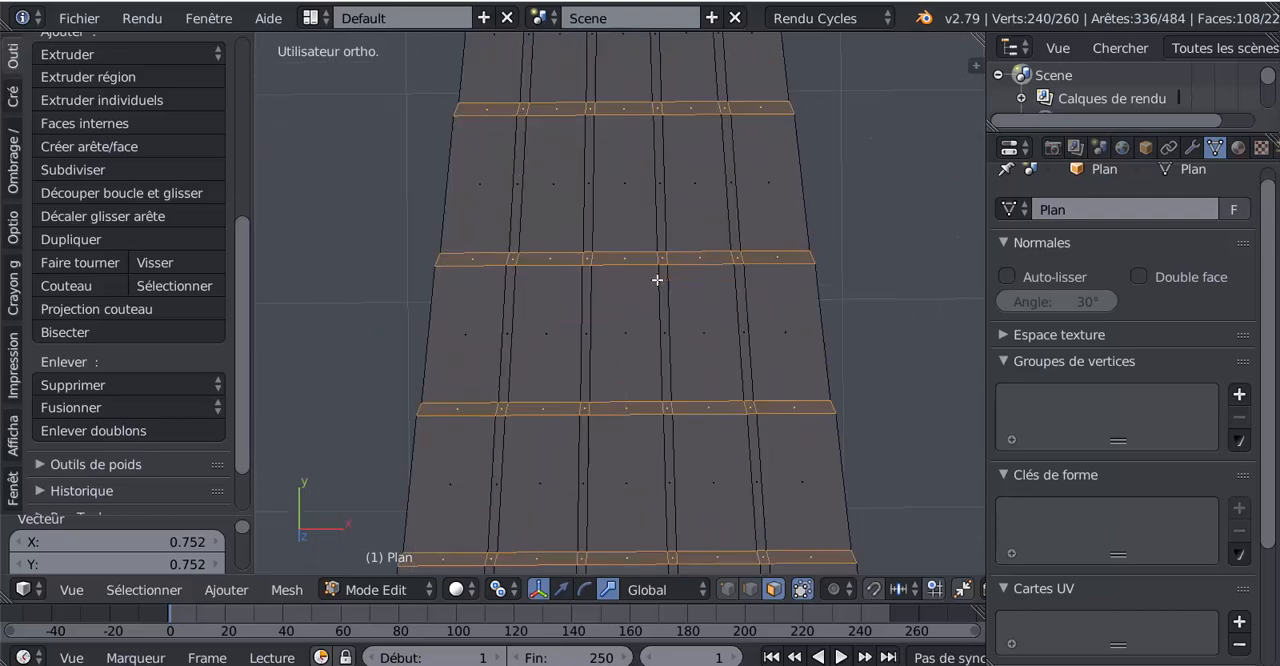
right_click(662, 259)
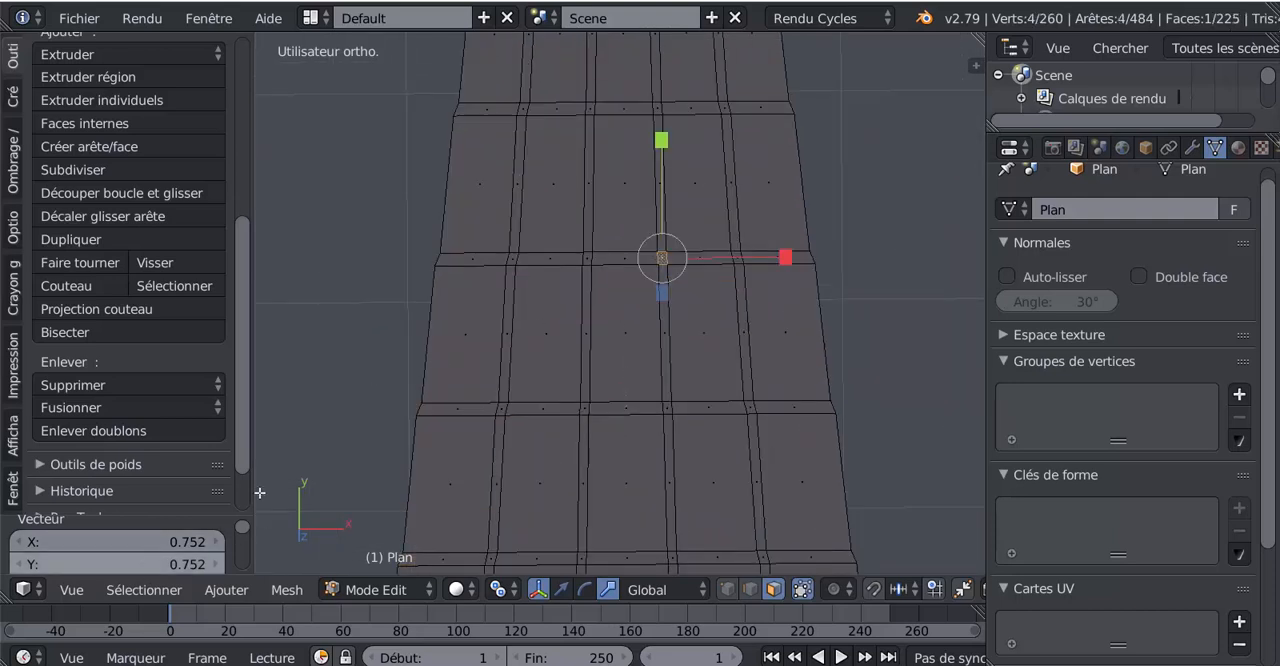
scroll(242, 409, down, 2)
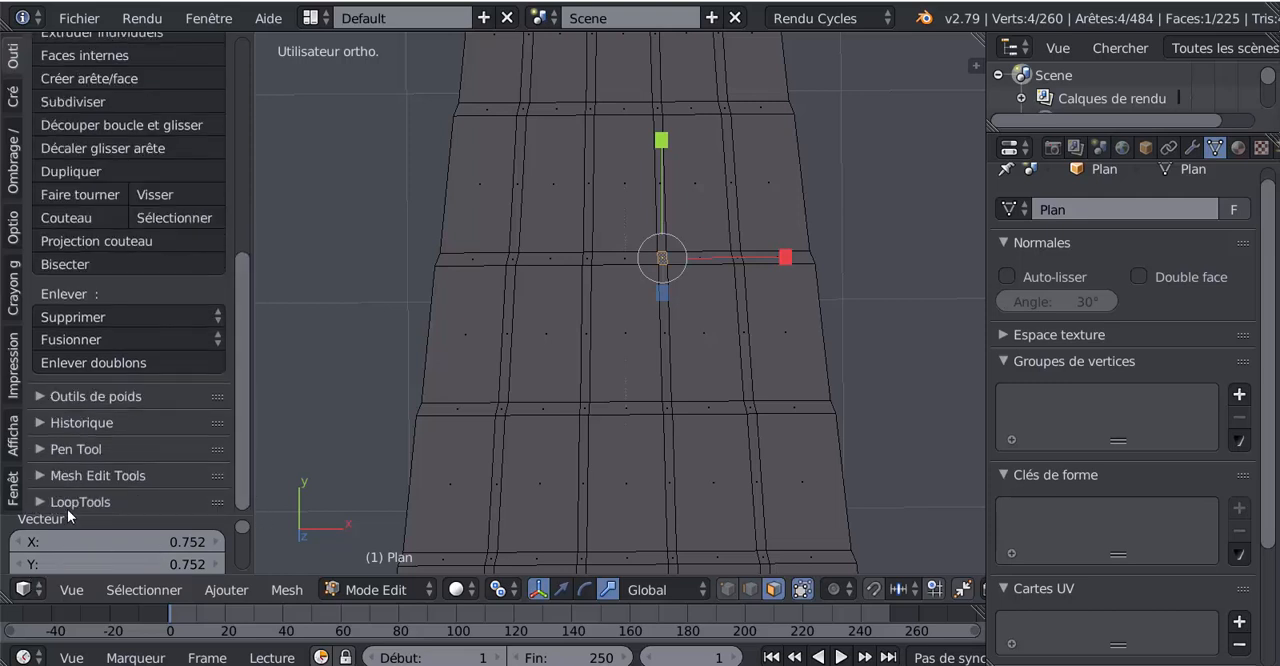
click(176, 589)
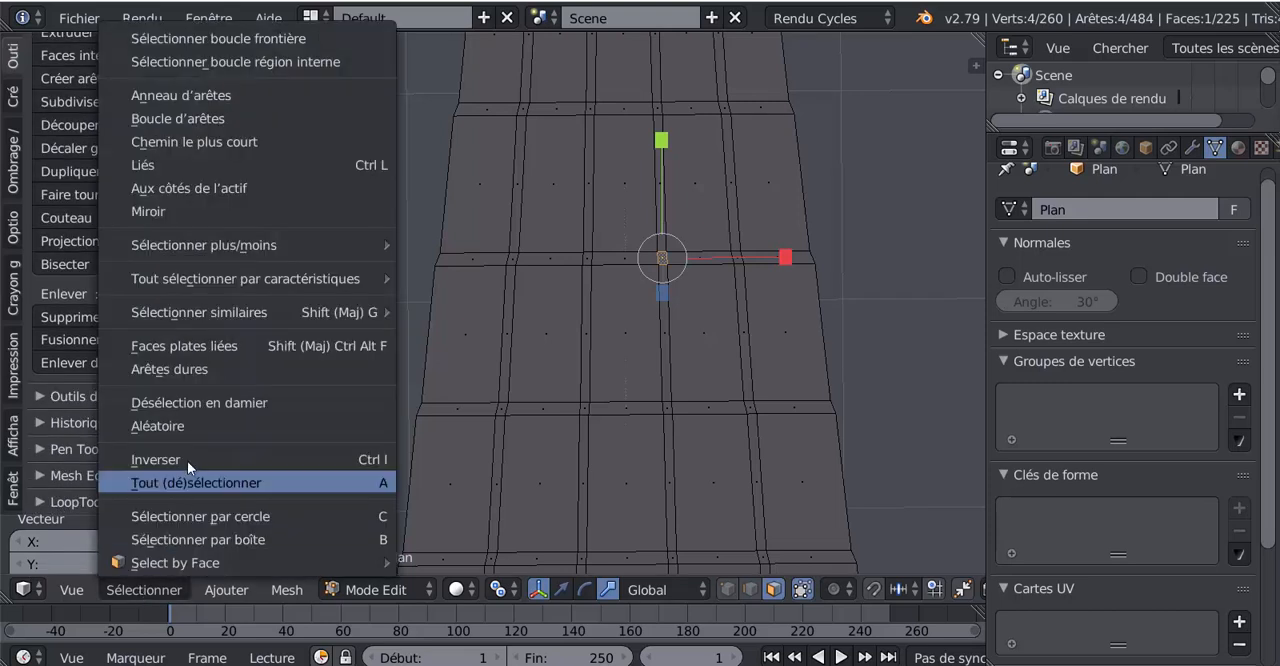
mouse_move(174, 313)
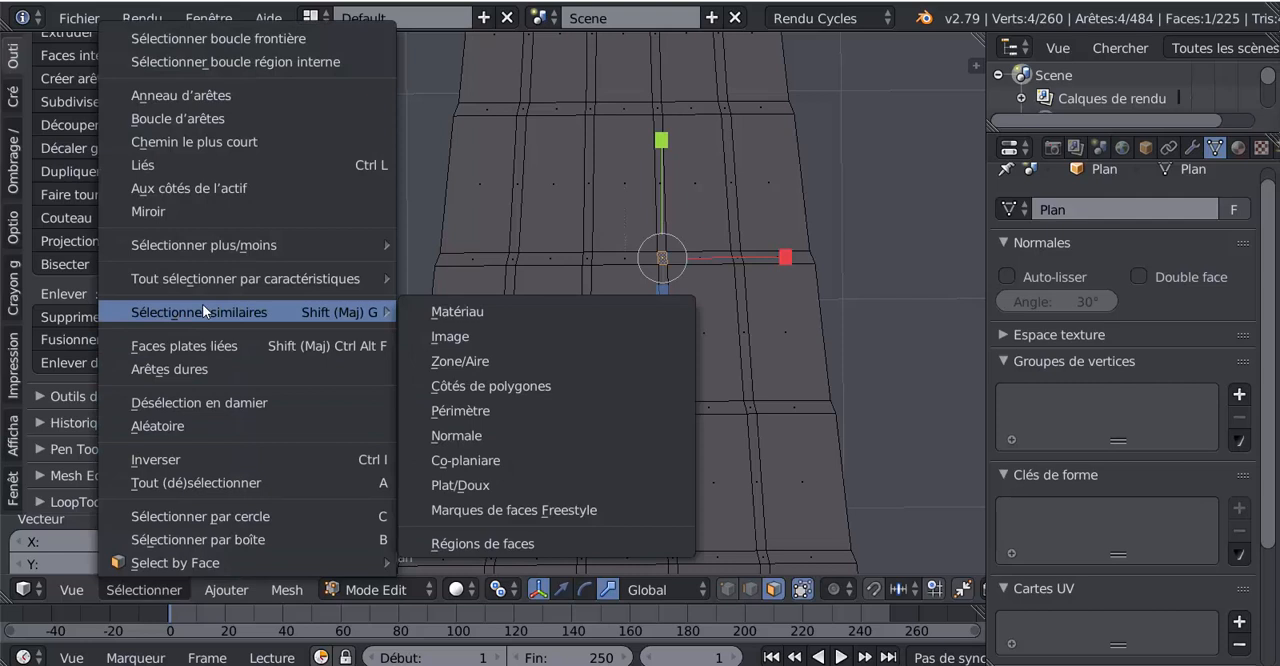
click(467, 410)
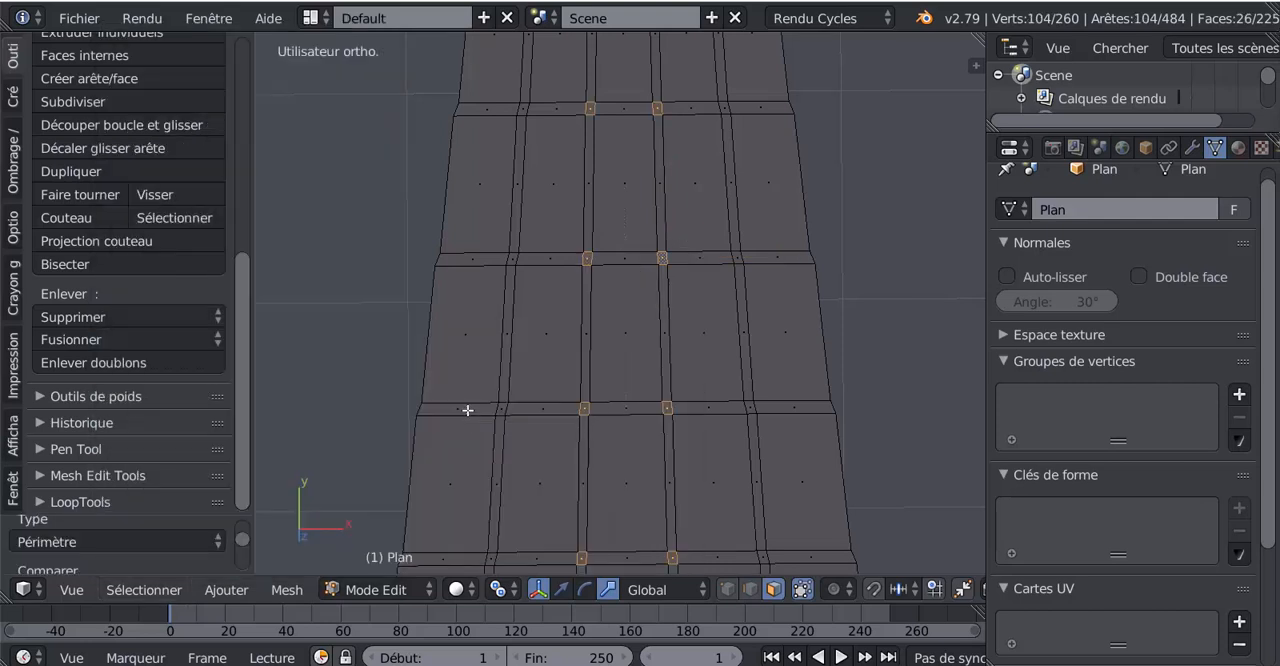
scroll(558, 403, down, 2)
scroll(604, 362, up, 3)
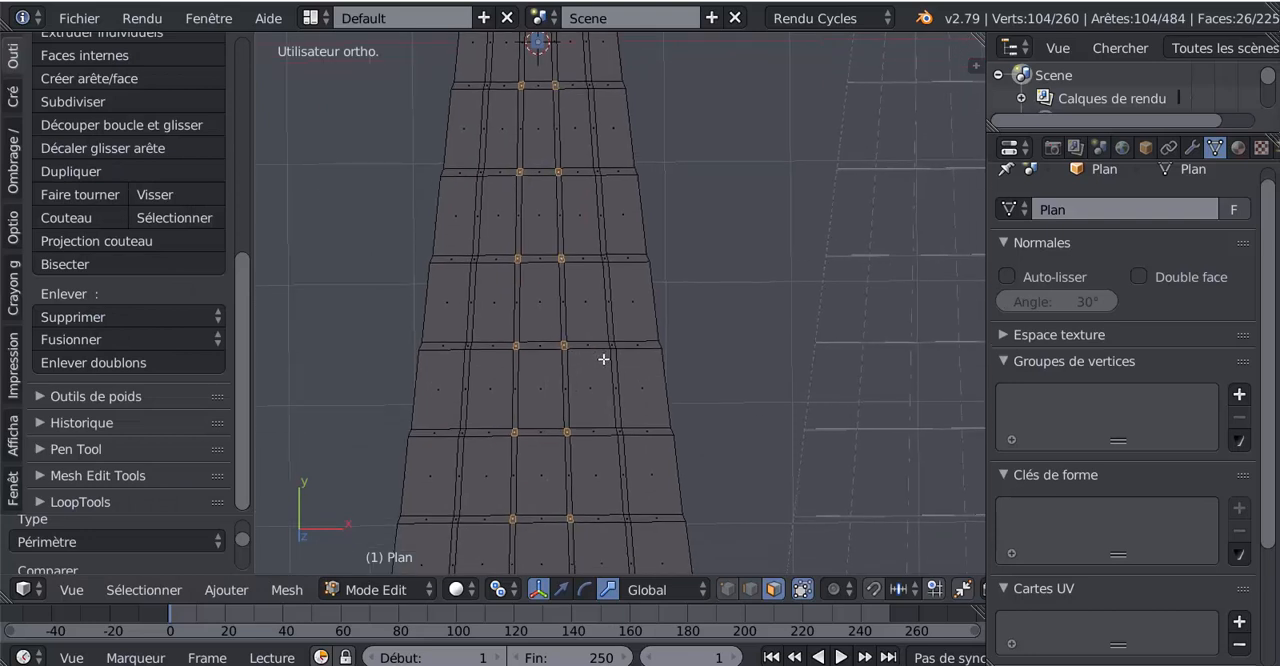
- Add one crossing face of an outer vertical strip to the selection and extend it to faces with similar perimeter (Périmètre)
shift+click(610, 362)
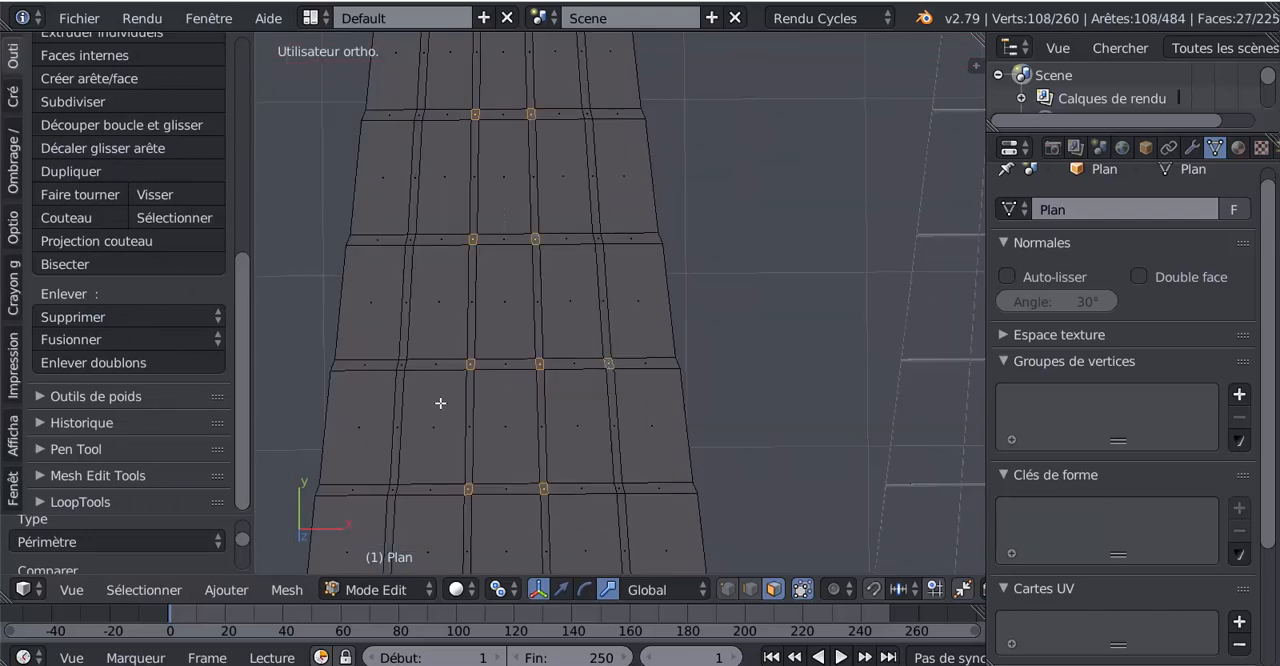
click(146, 589)
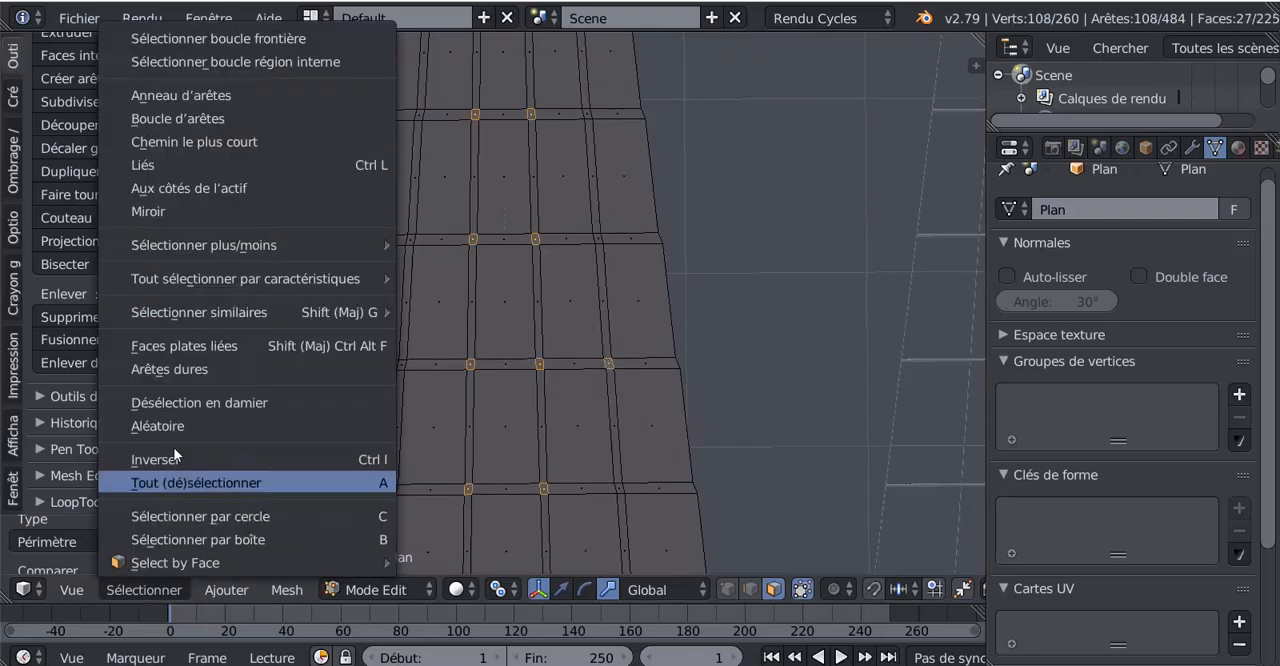
mouse_move(193, 315)
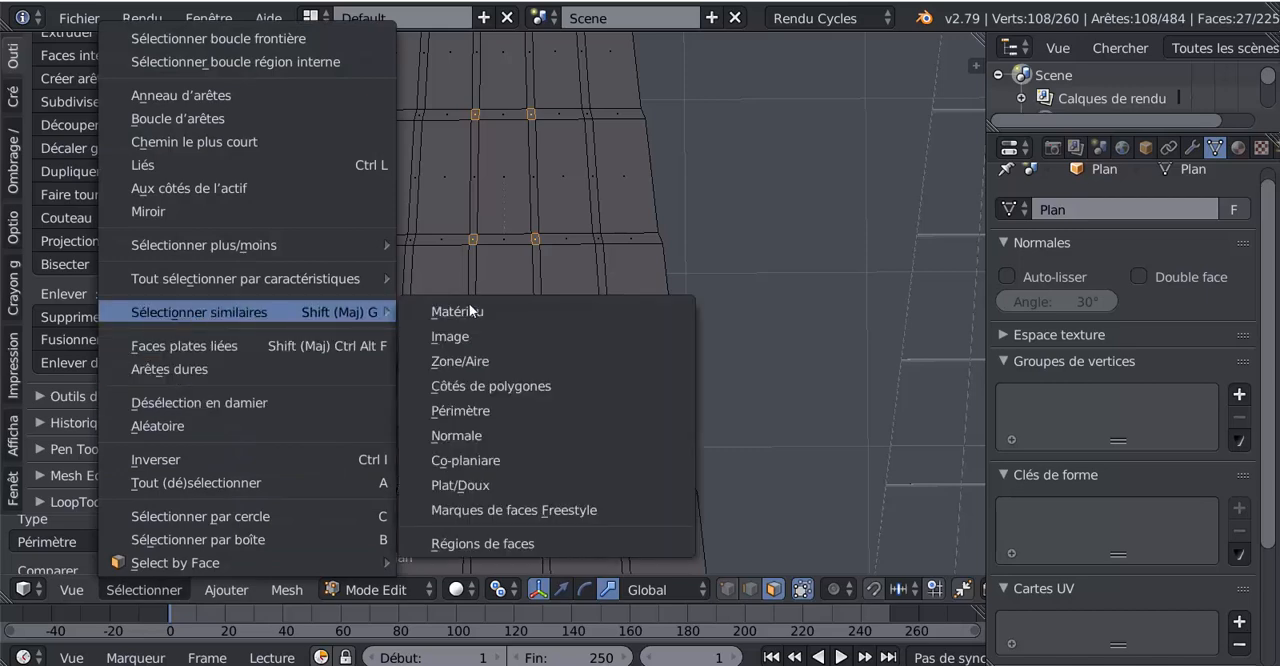
click(467, 404)
- Deselect the faces between the crossings on the second horizontal strip from the plane's narrow end
scroll(468, 406, down, 4)
shift+middle_drag(641, 378, 632, 542)
shift+middle_drag(643, 320, 660, 497)
shift+middle_drag(664, 352, 708, 386)
scroll(665, 427, up, 6)
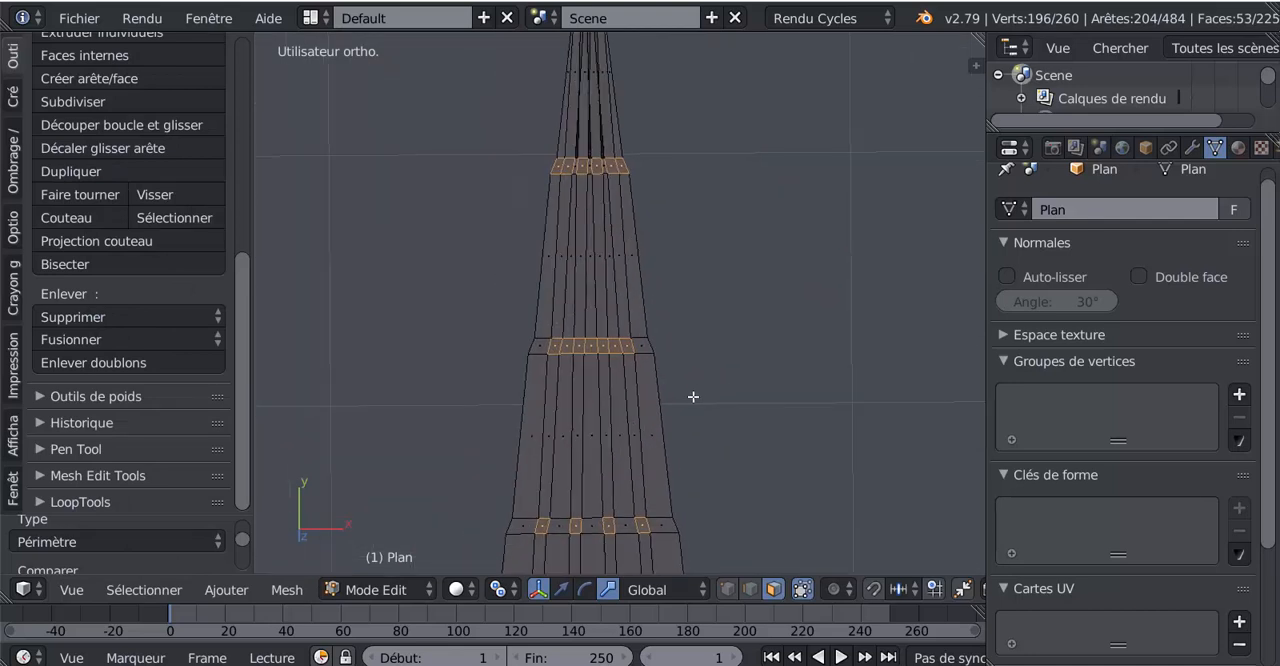
scroll(665, 401, up, 1)
shift+right_click(610, 360)
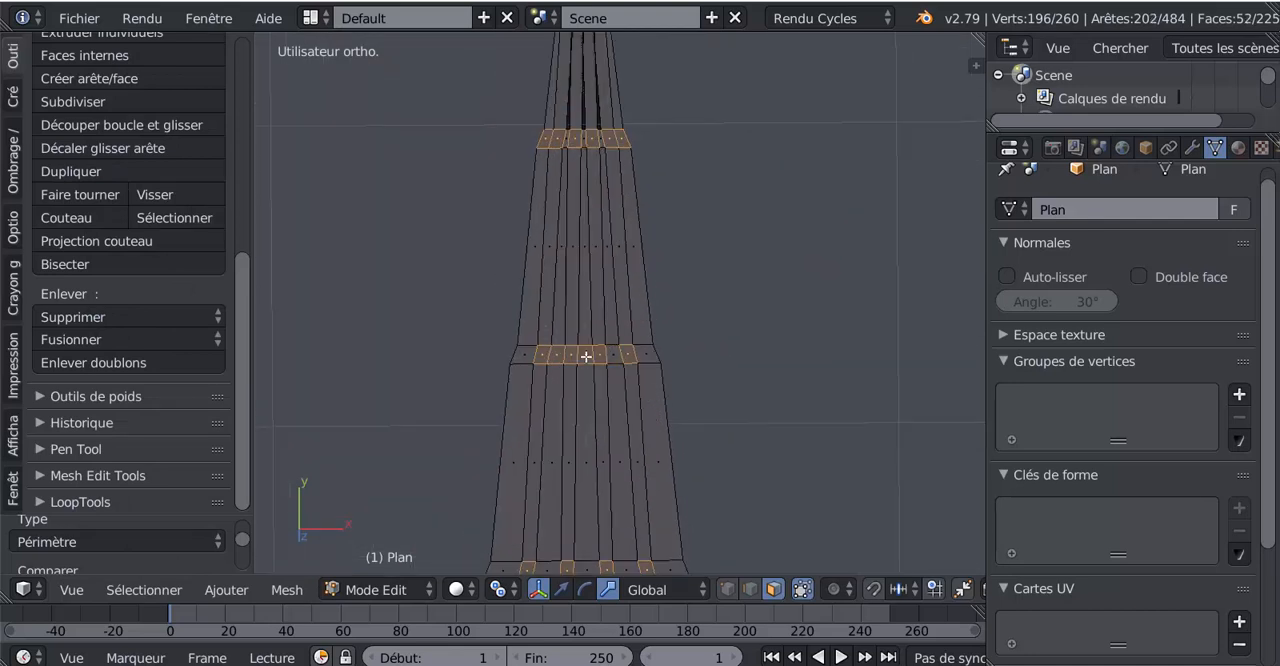
shift+right_click(586, 356)
shift+right_click(557, 359)
- Correct the face selection on the horizontal strip nearest the narrow end so that only its four crossings are selected
shift+middle_drag(599, 256, 629, 452)
scroll(640, 408, up, 2)
shift+right_click(643, 352)
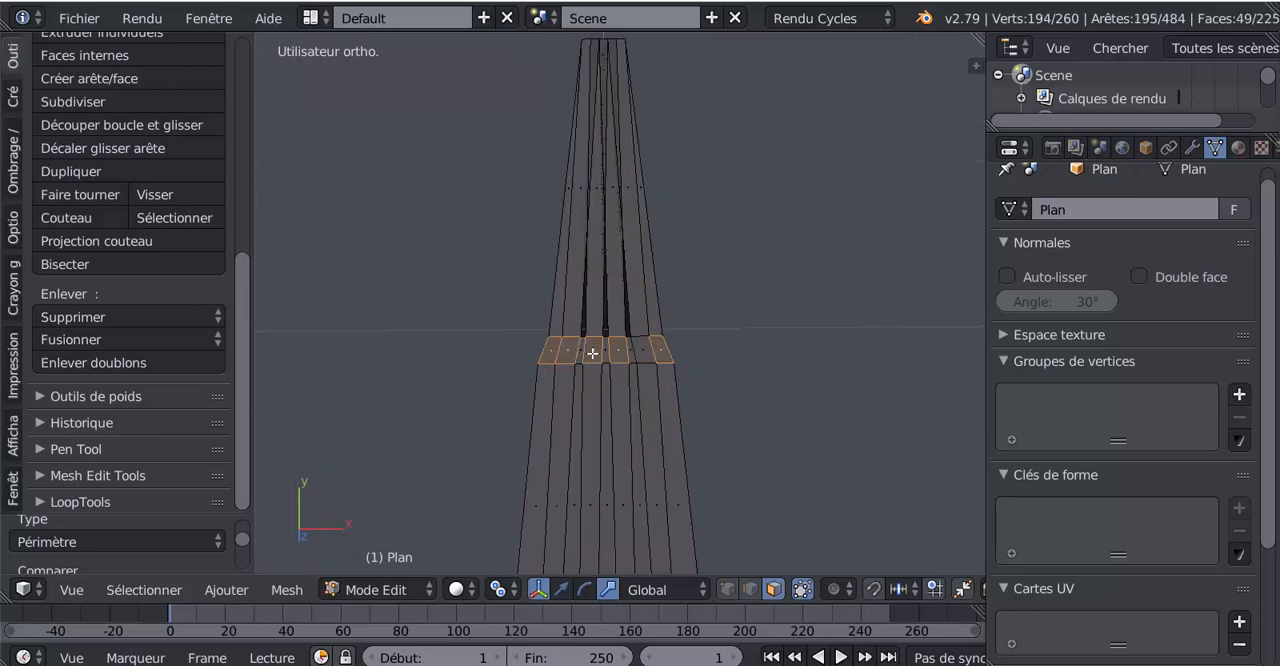
shift+right_click(644, 349)
shift+right_click(622, 355)
shift+right_click(571, 350)
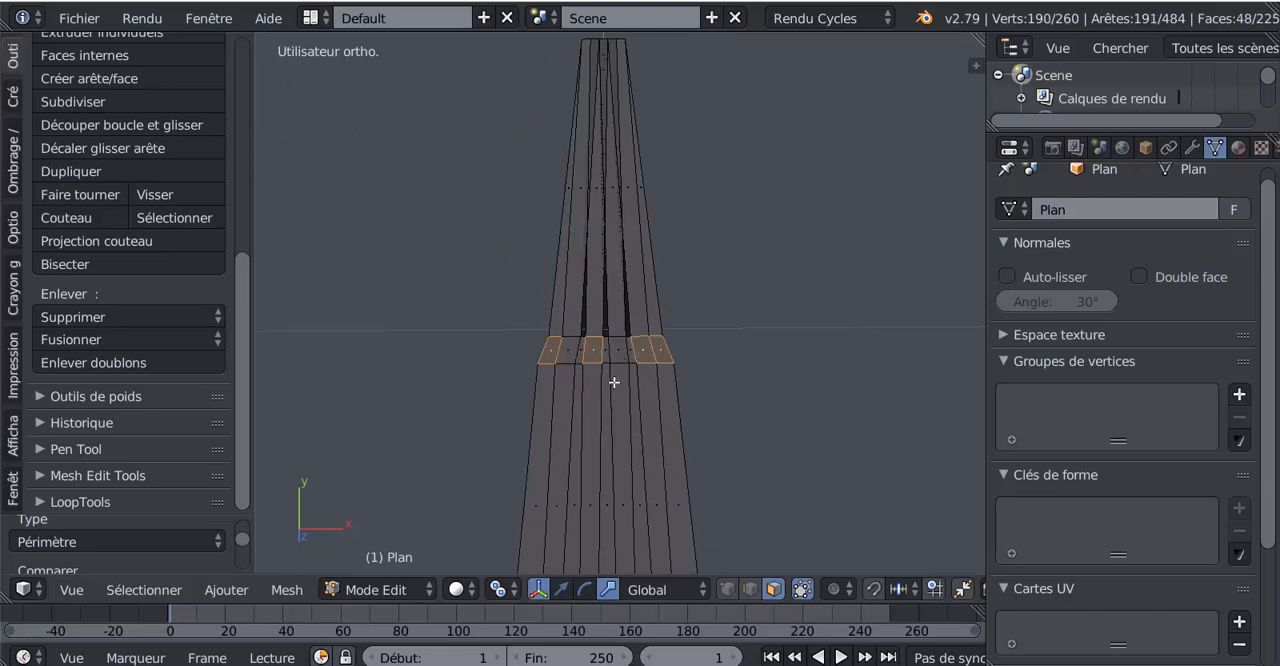
shift+right_click(638, 353)
shift+right_click(619, 353)
- Examine the face selection along the tapered plane to check the crossings on every horizontal strip
scroll(645, 355, down, 4)
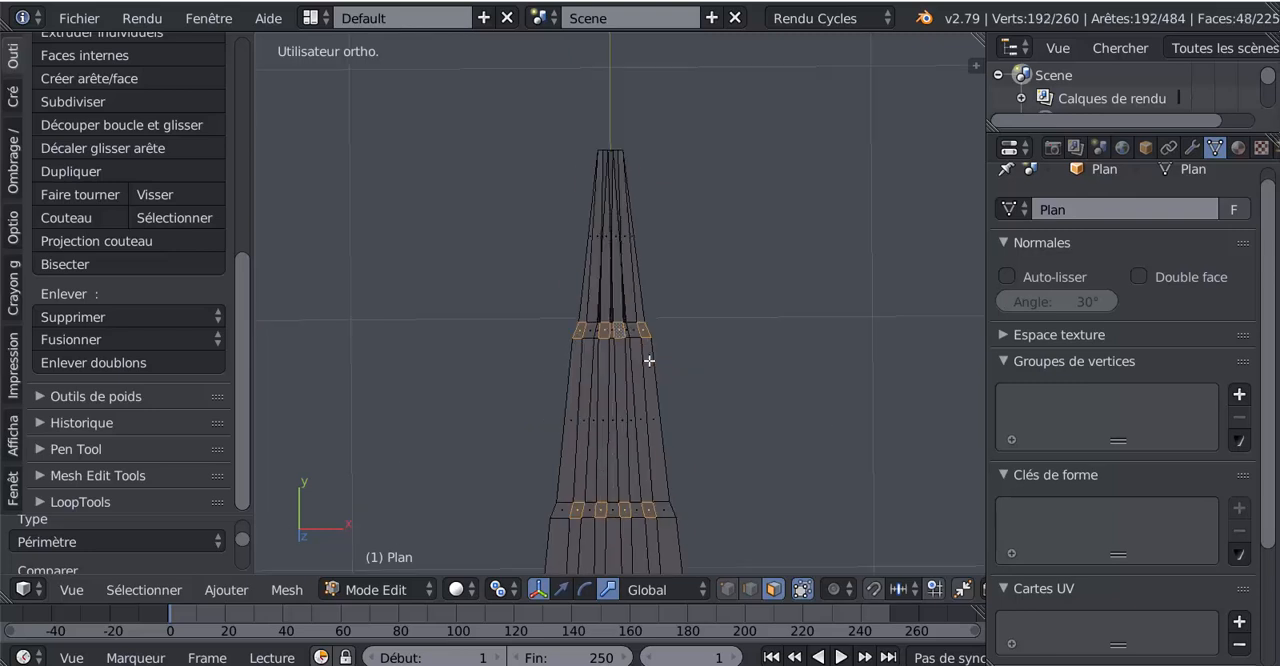
scroll(650, 364, up, 5)
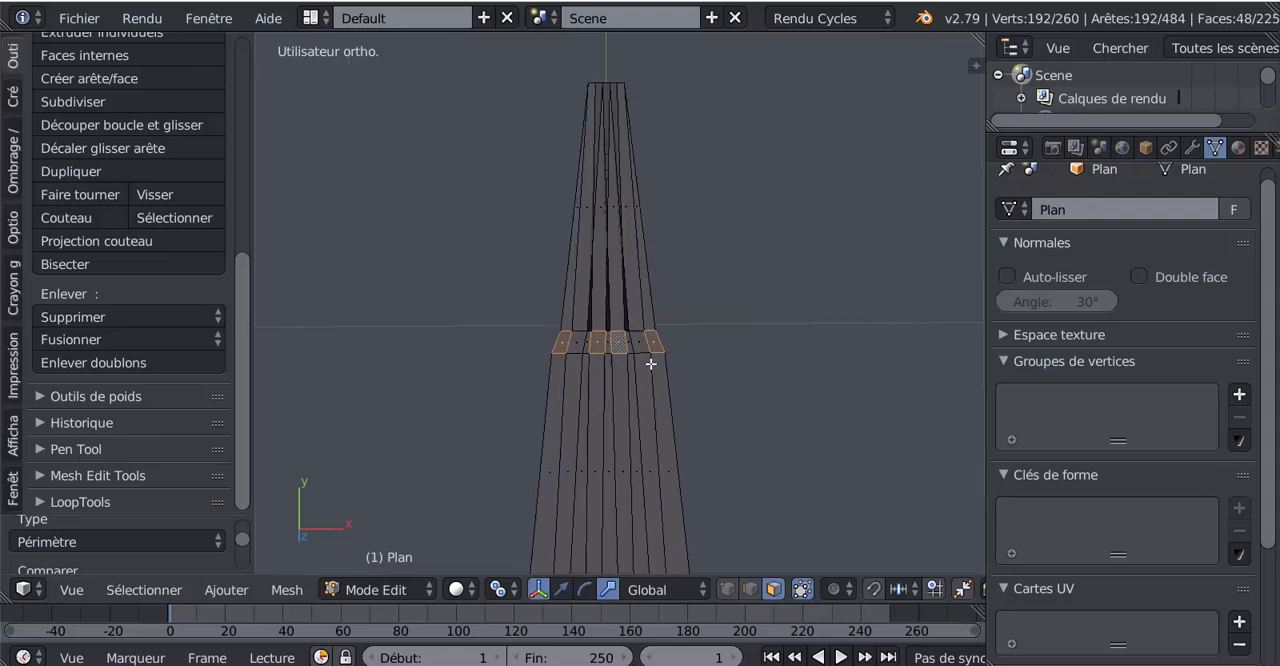
scroll(652, 382, down, 5)
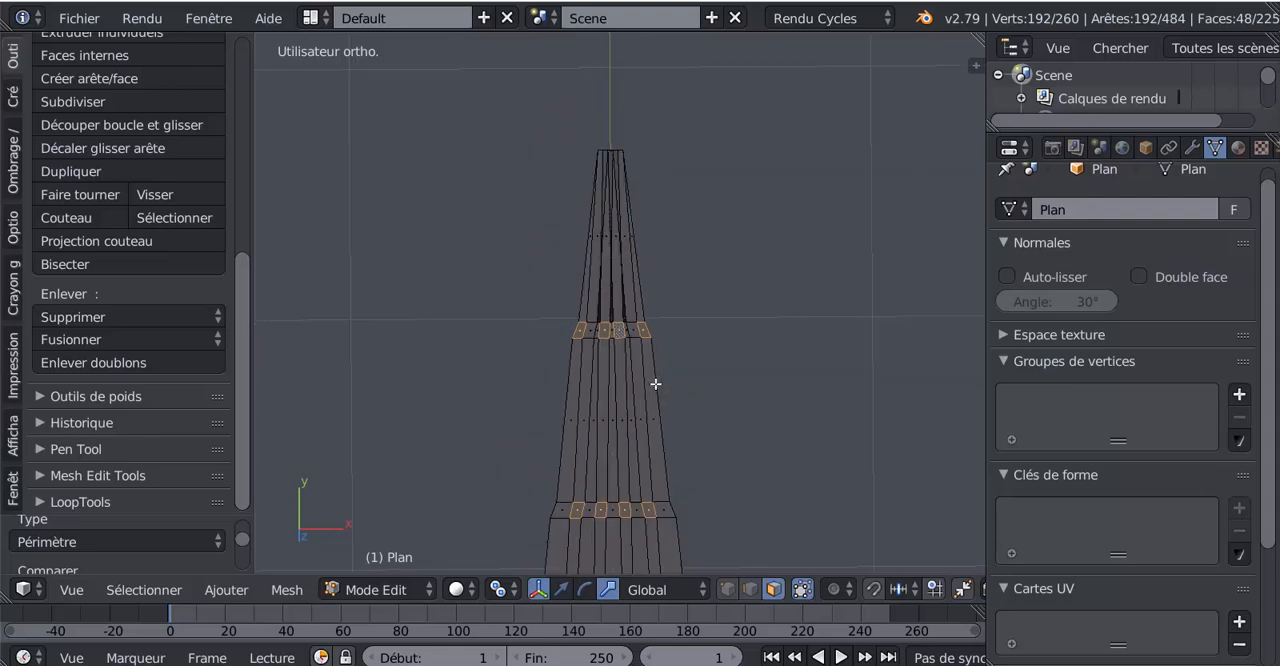
scroll(655, 389, down, 4)
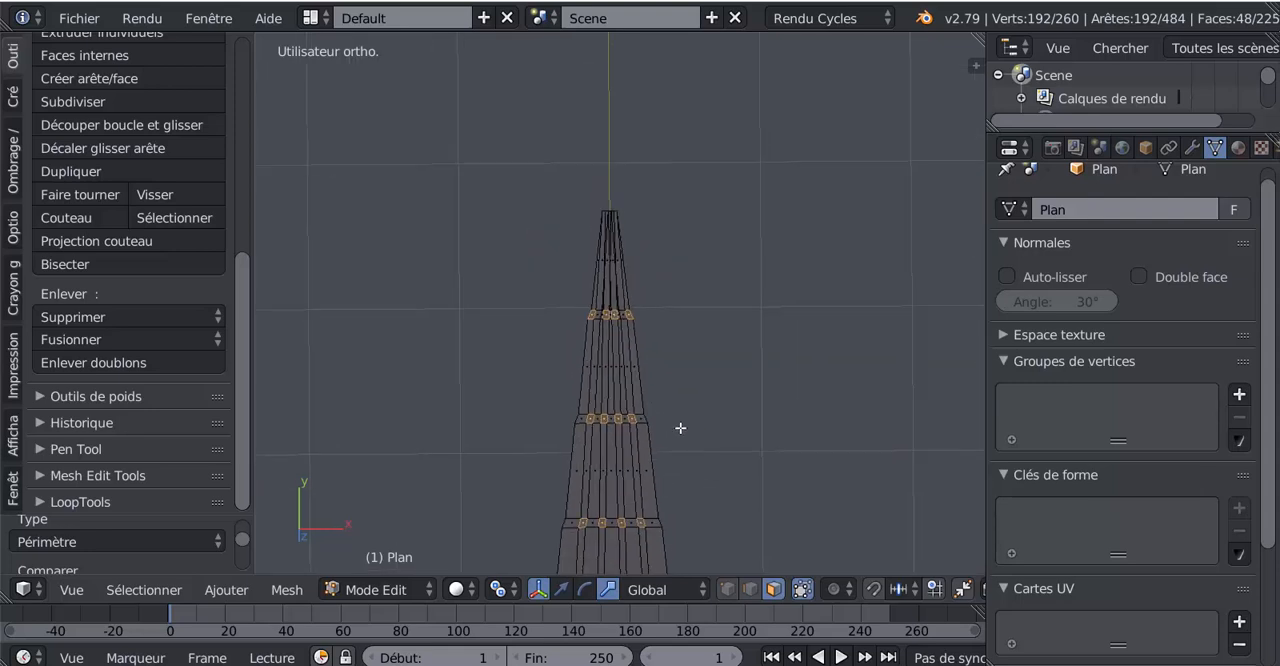
scroll(685, 300, up, 2)
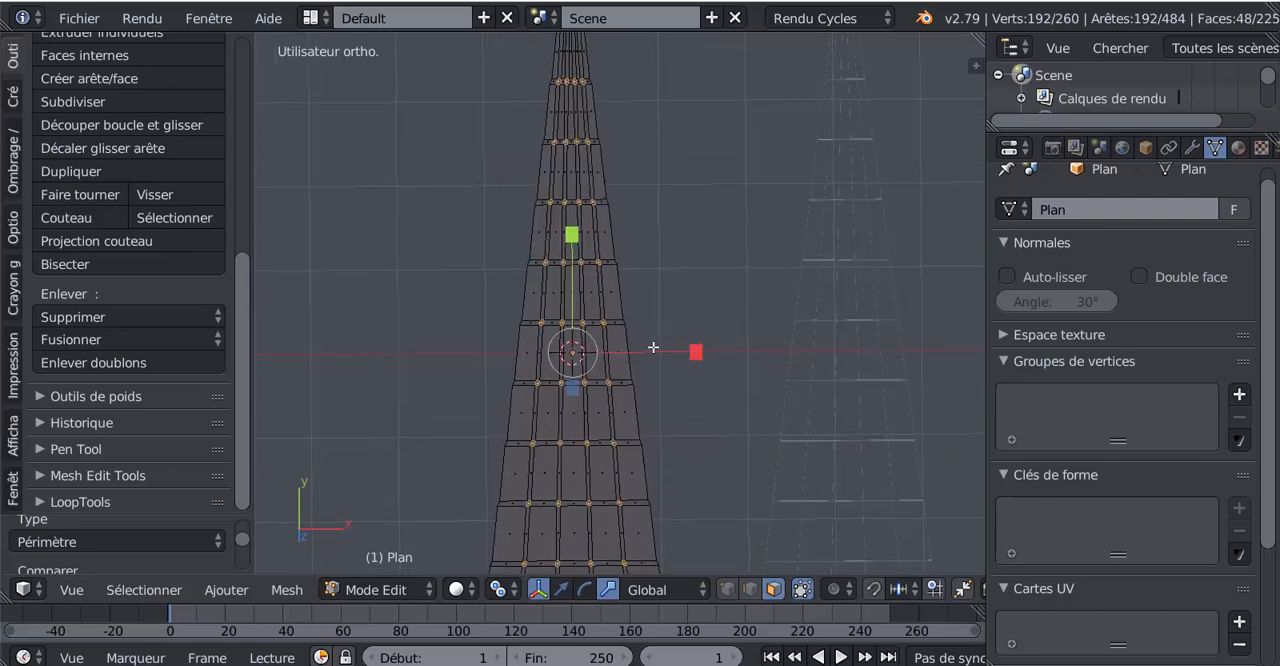
scroll(675, 280, up, 2)
scroll(645, 330, up, 2)
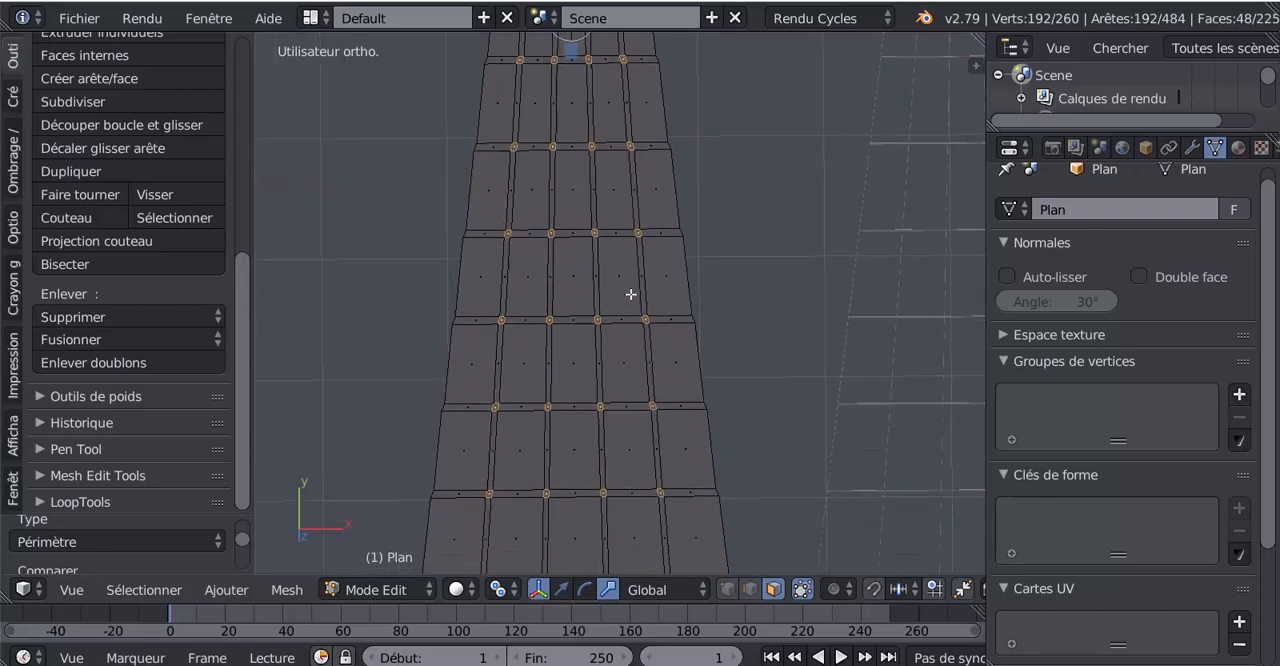
scroll(612, 330, up, 3)
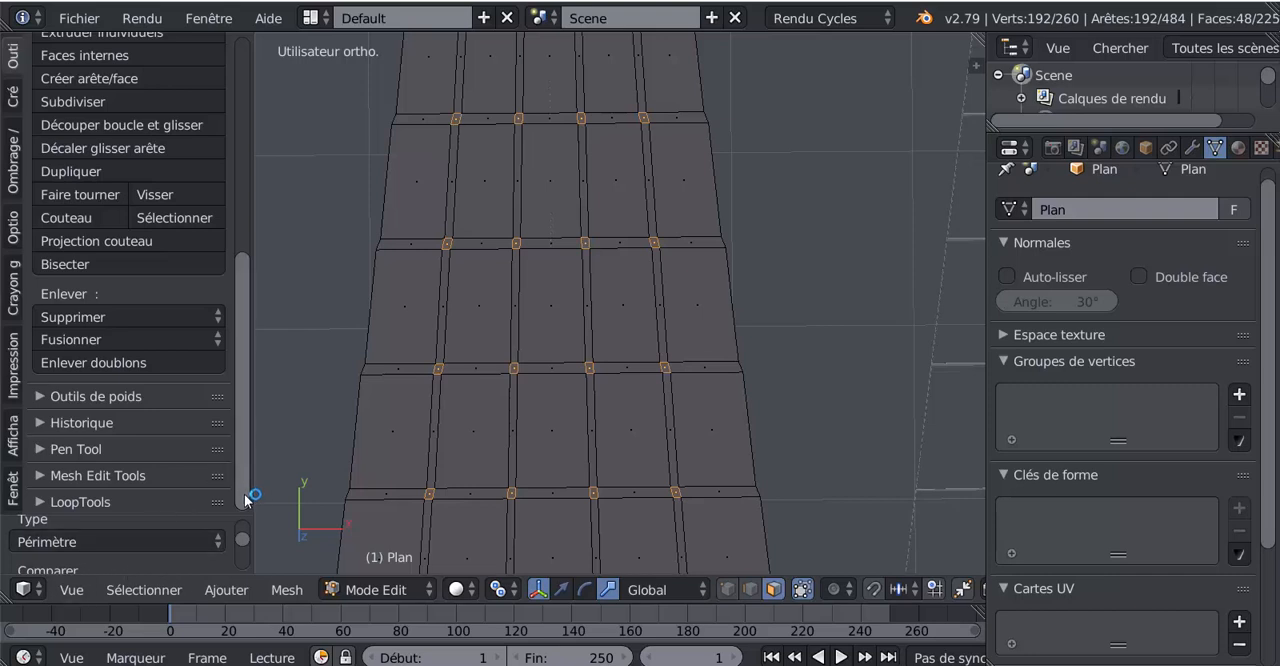
- Invert the selection and delete all faces other than the strip crossings
scroll(694, 500, down, 4)
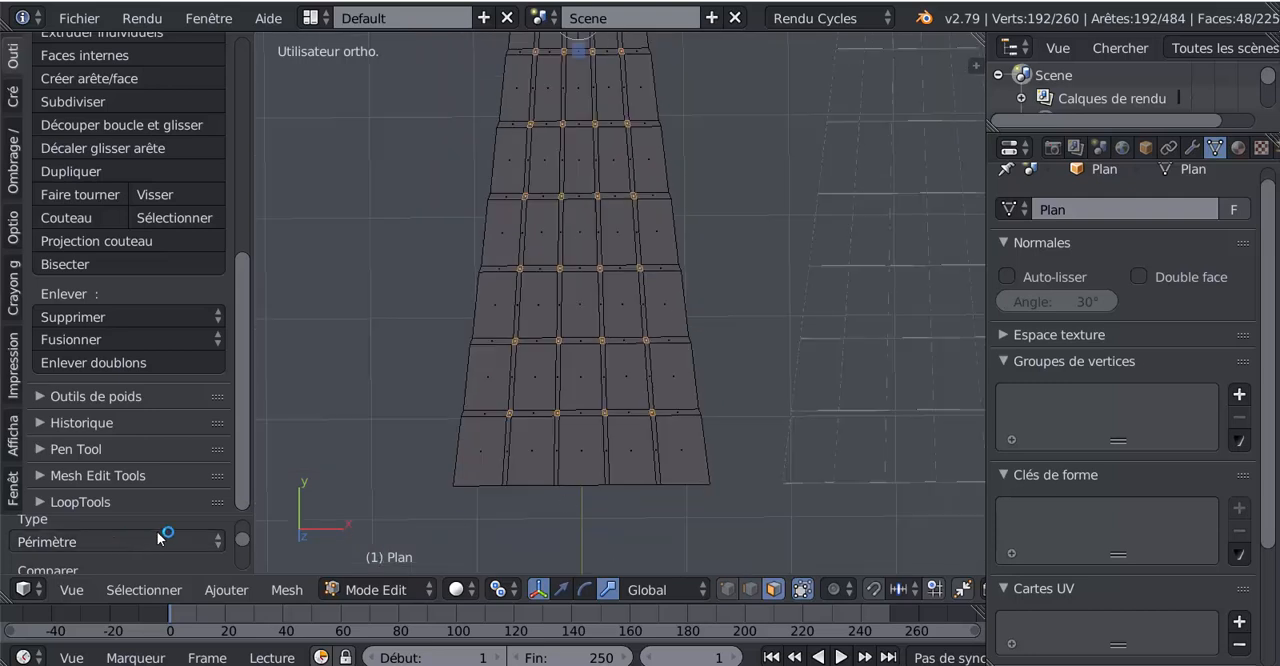
click(155, 591)
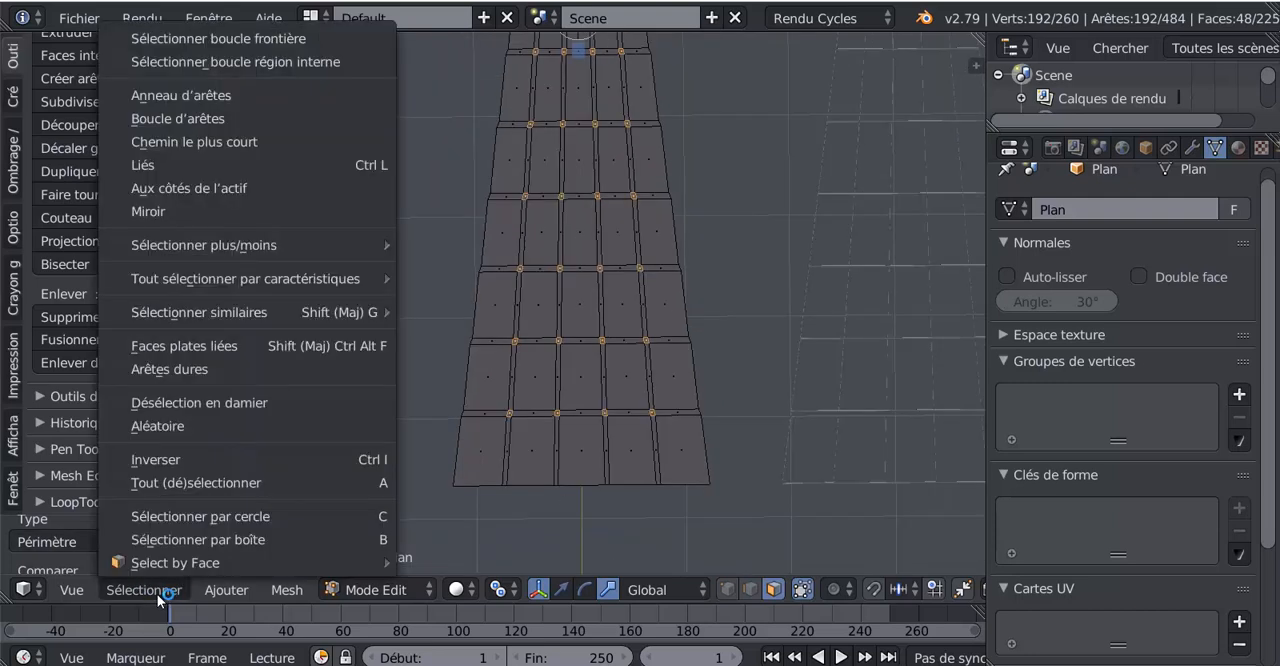
click(153, 459)
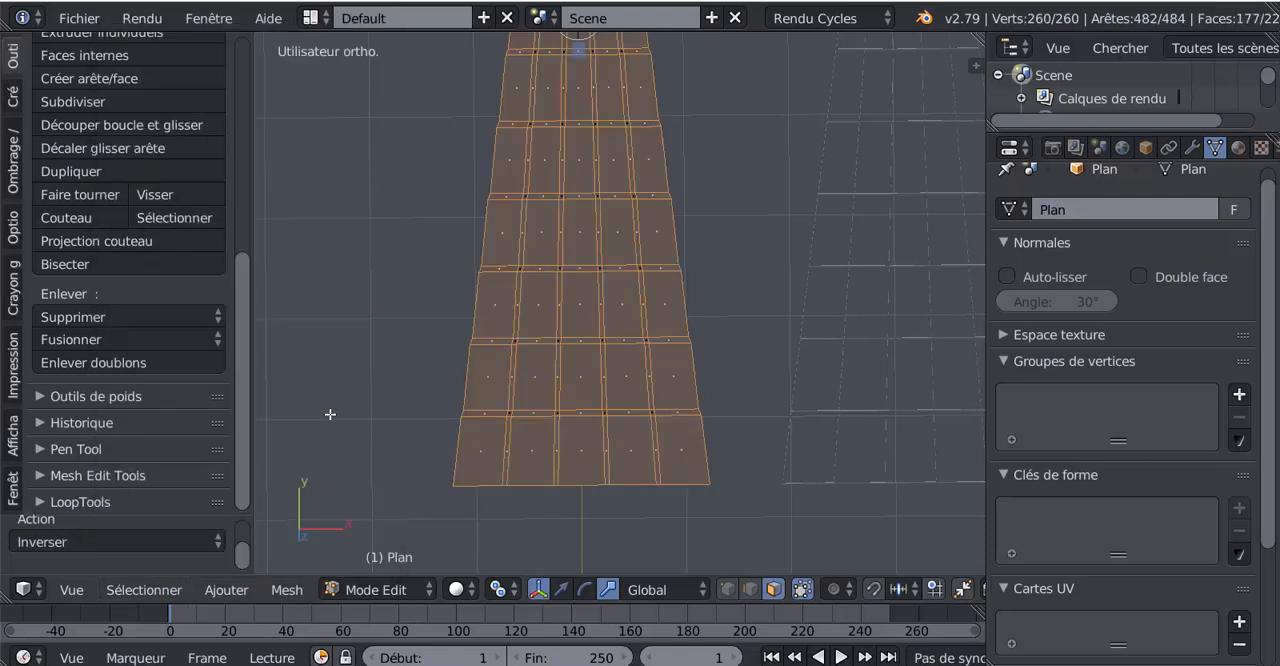
key(x)
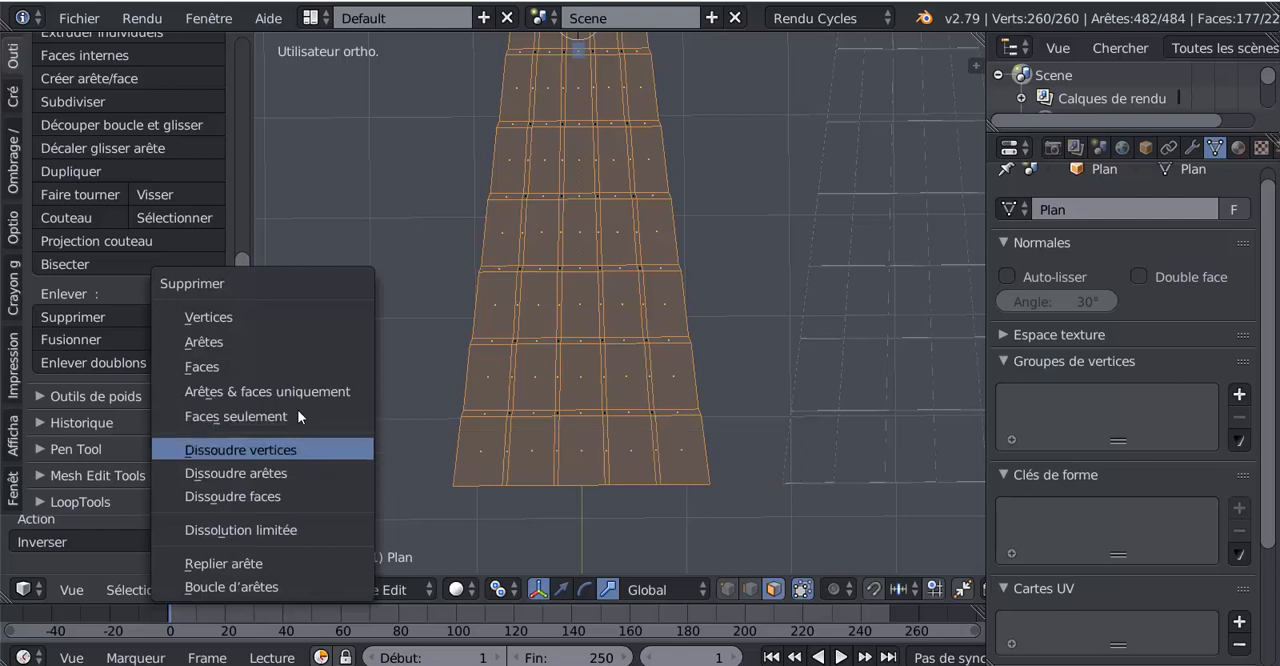
click(298, 368)
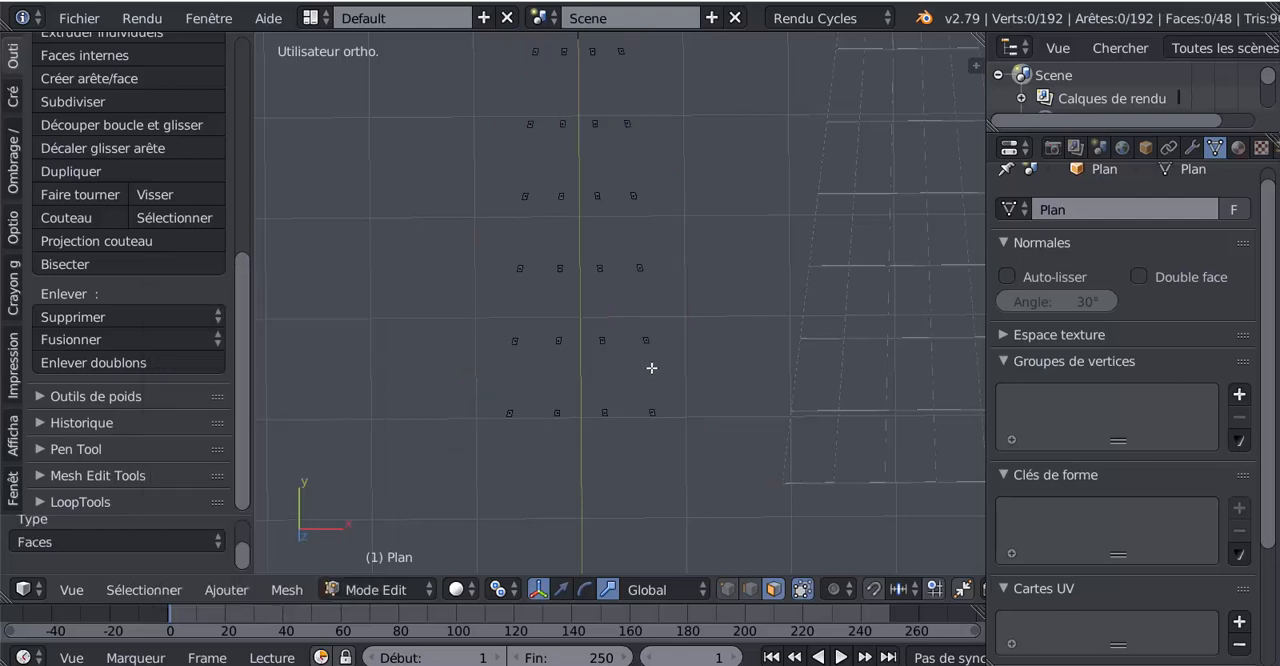
- Select all the remaining crossing faces and subdivide them with one cut
key(Tab)
scroll(621, 367, up, 6)
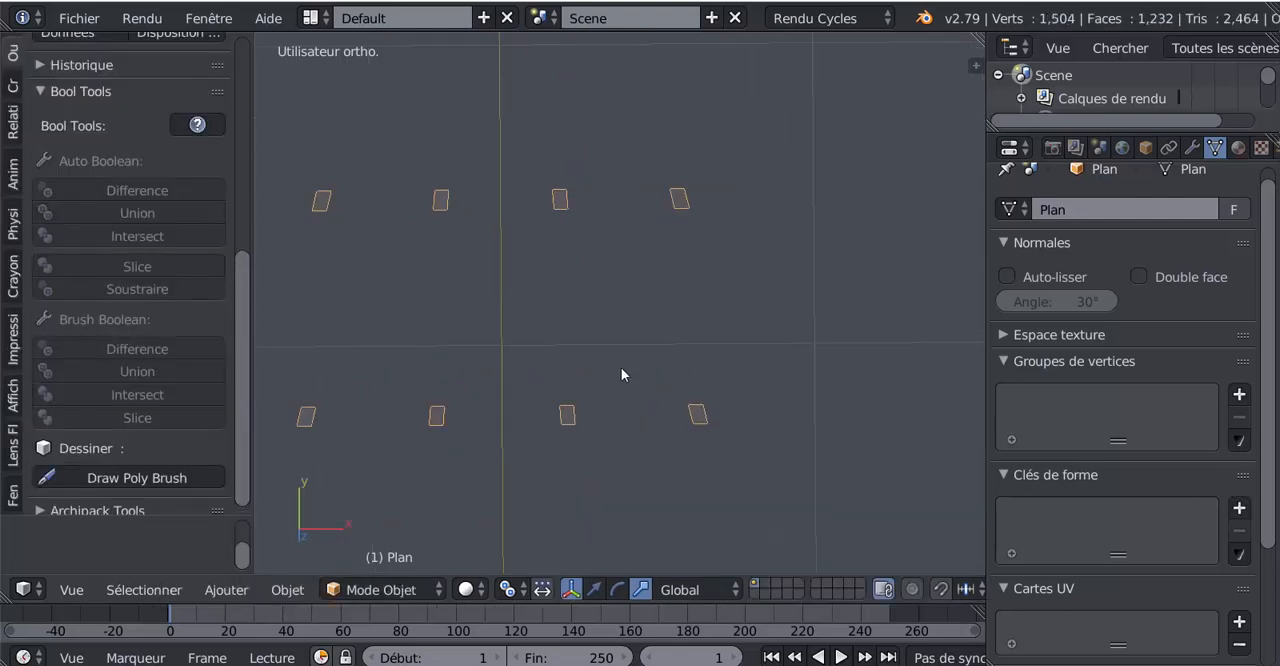
key(Tab)
key(a)
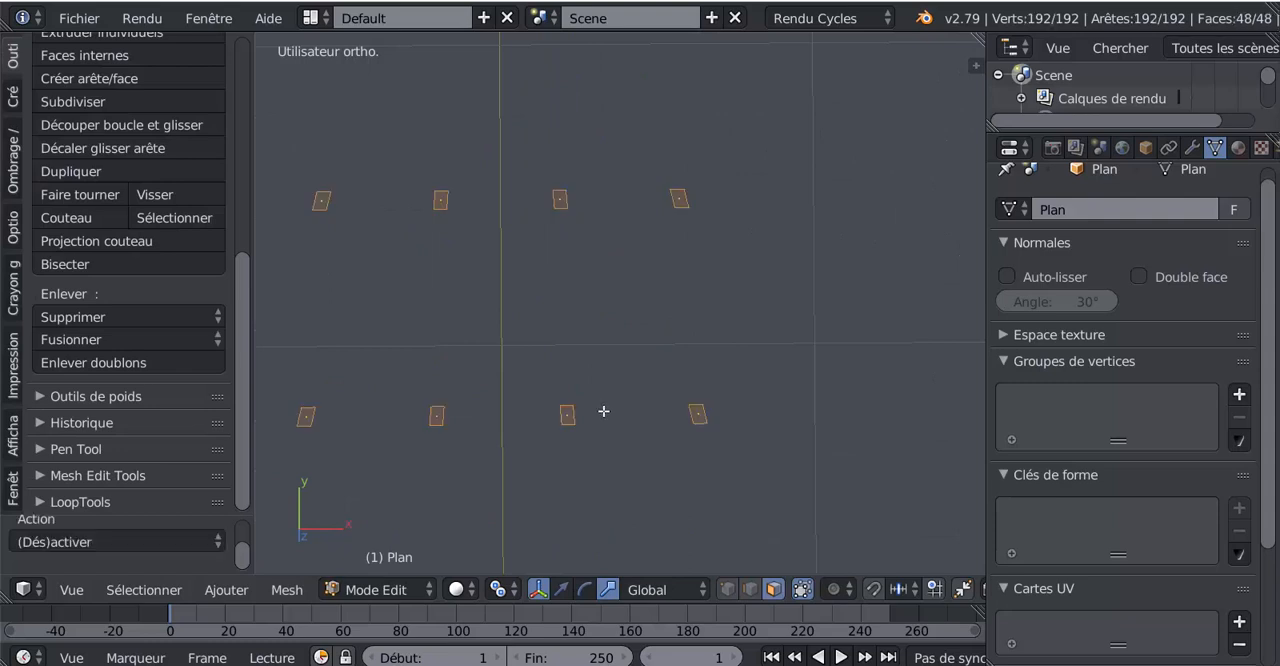
scroll(601, 404, down, 5)
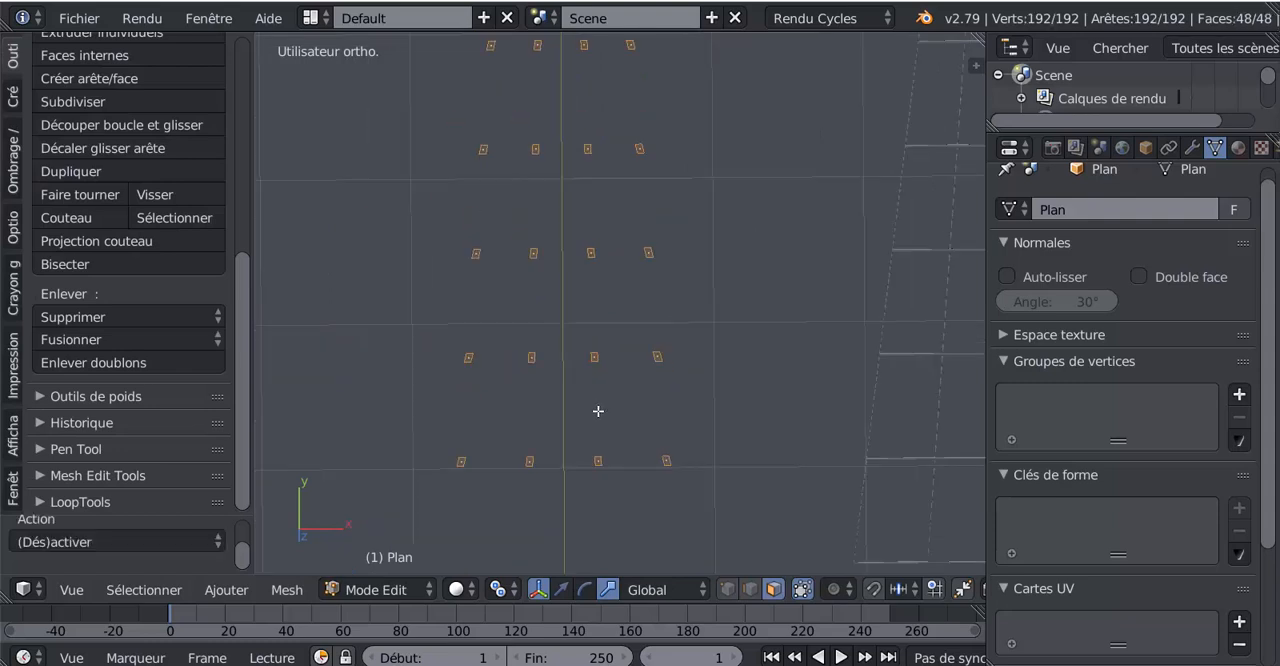
click(17, 60)
drag(243, 243, 246, 276)
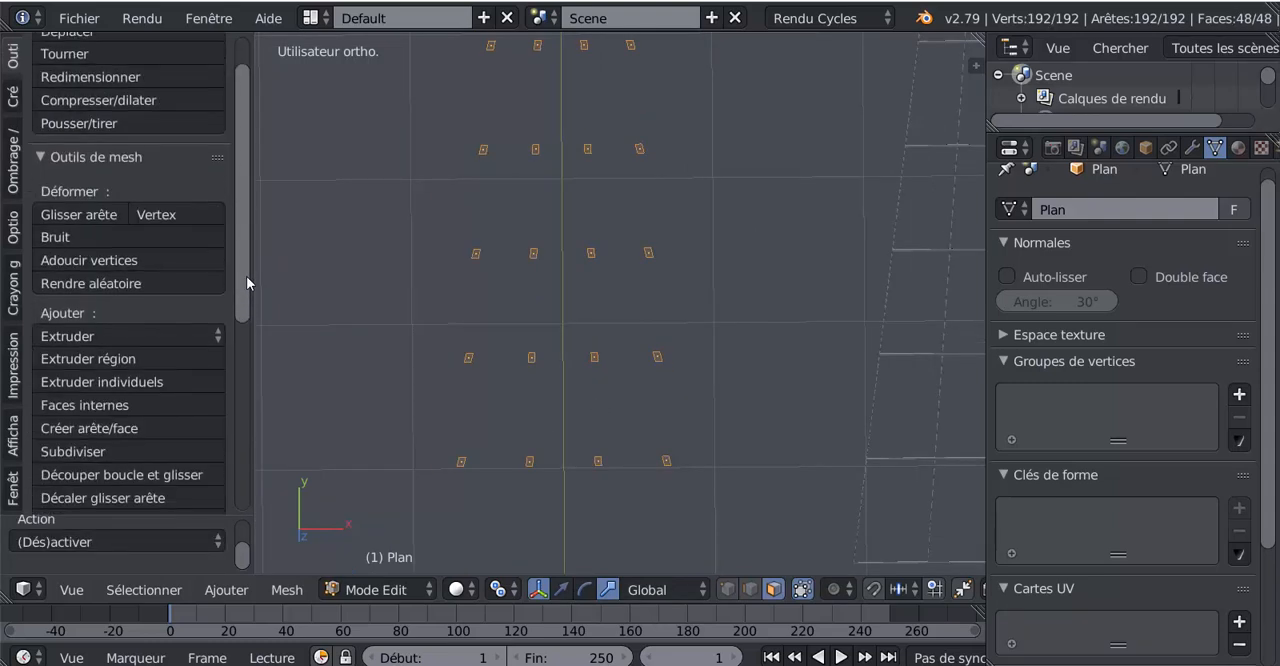
click(76, 446)
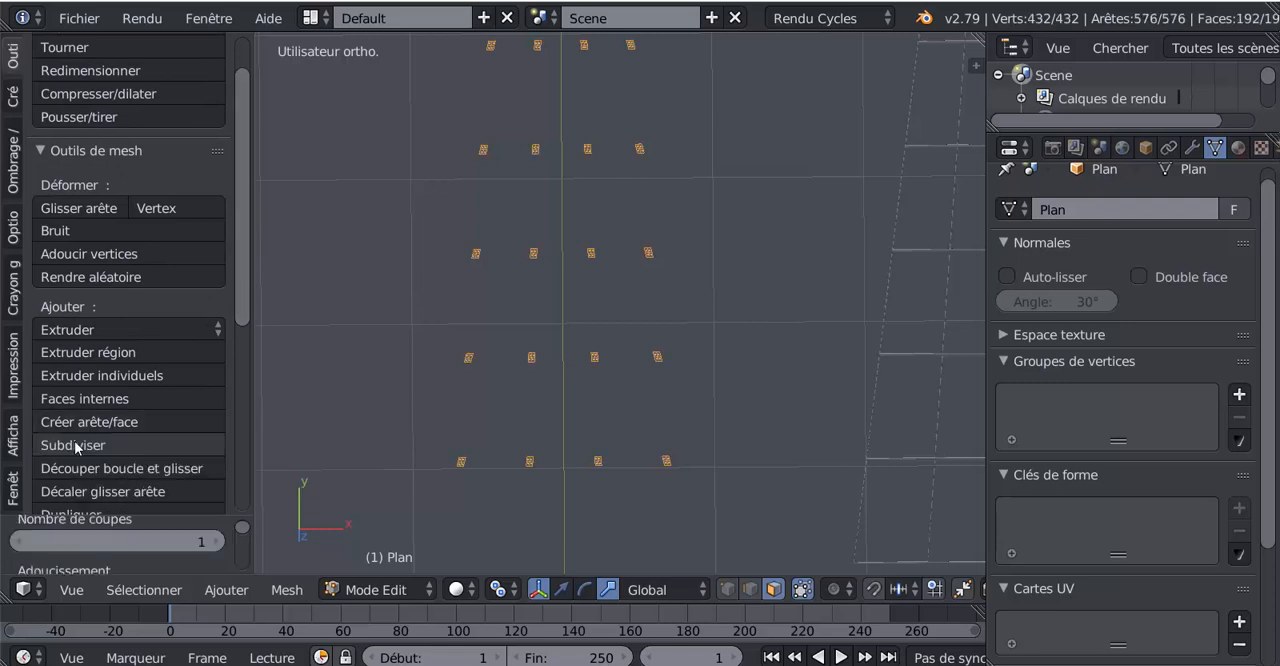
- Round the subdivided crossing faces into circles with the LoopTools Cercle operation
drag(244, 296, 259, 450)
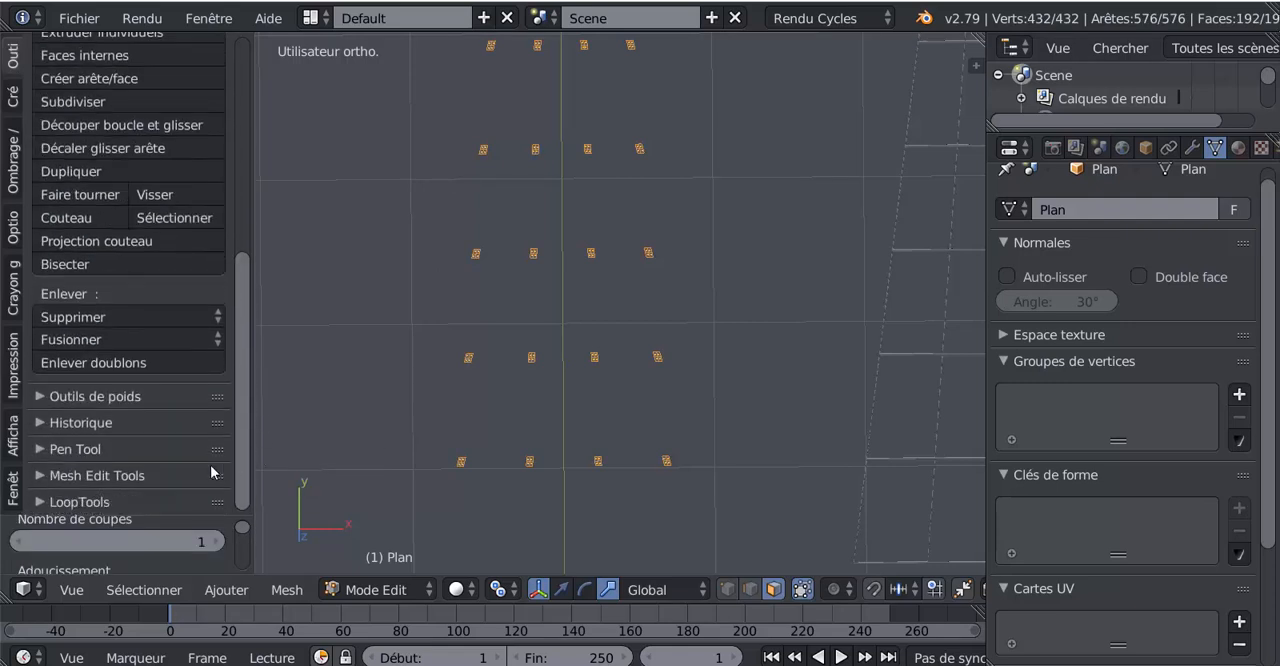
click(76, 502)
scroll(237, 427, down, 2)
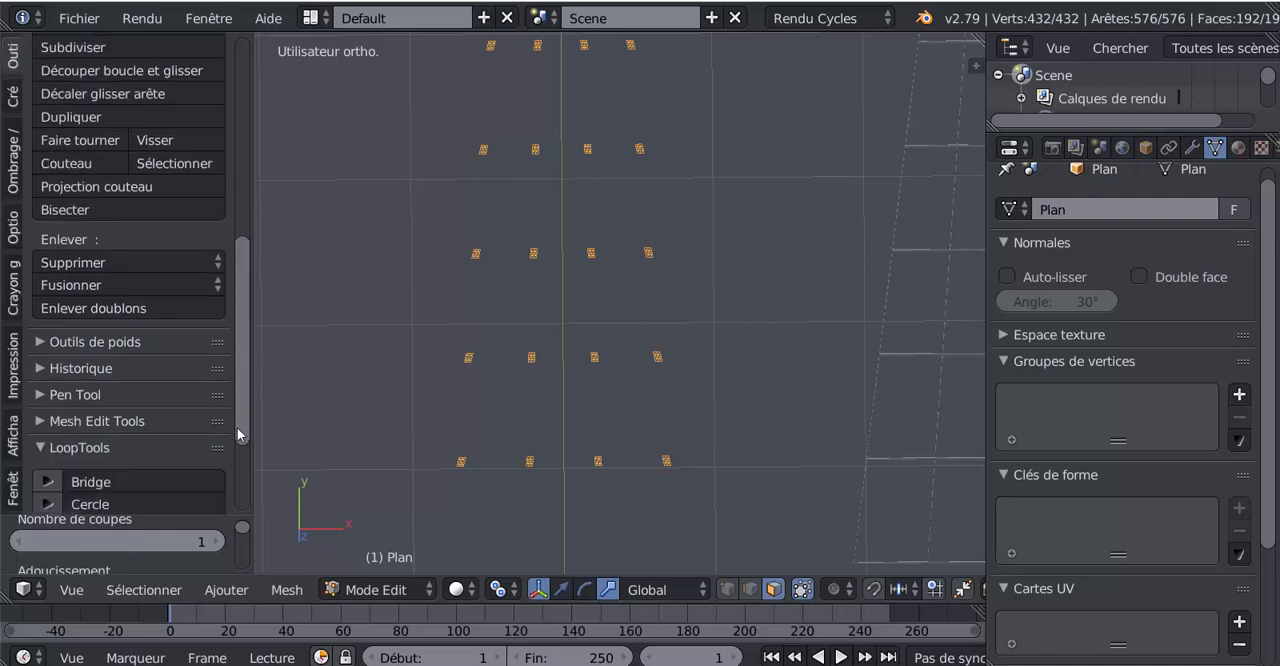
scroll(237, 427, down, 5)
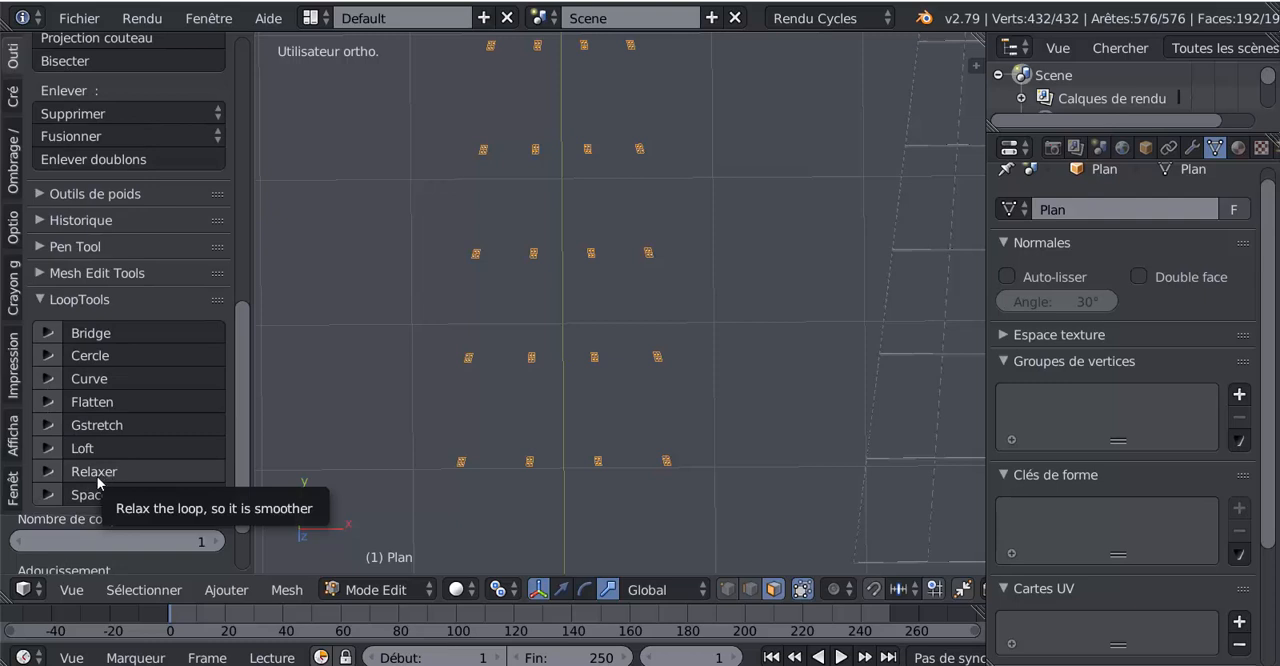
click(90, 356)
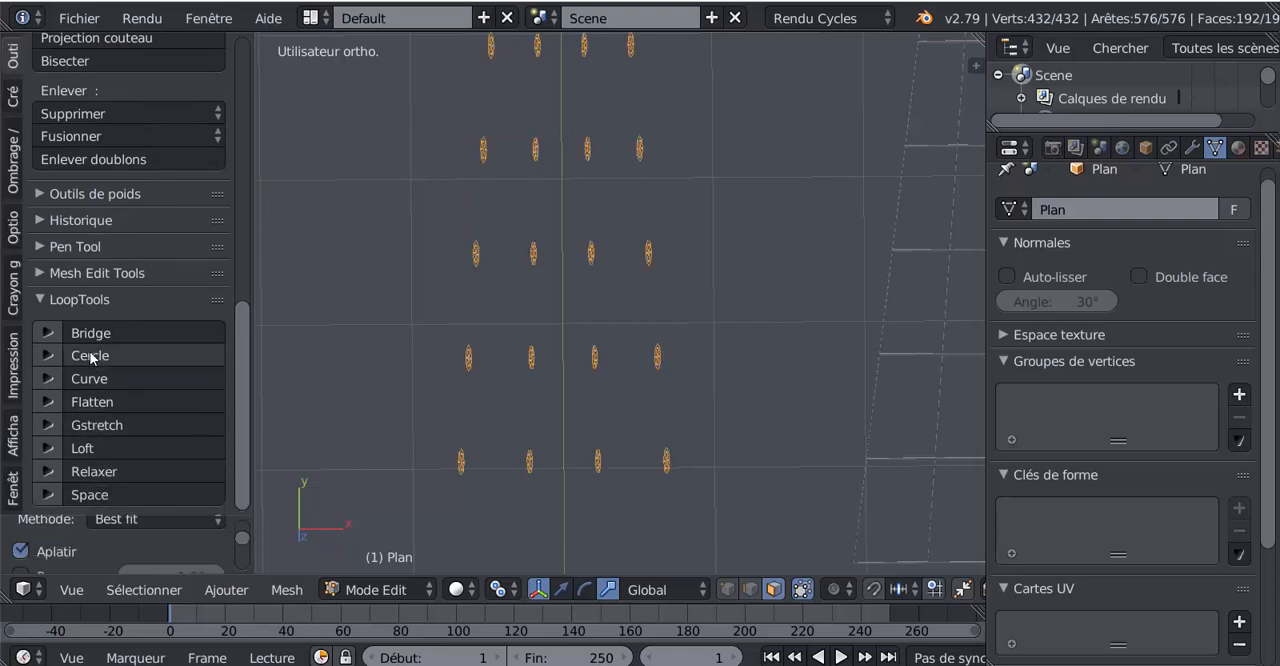
- Extrude the rounded crossing faces and move the extruded faces about -0.04 along the global Z axis
scroll(640, 339, up, 5)
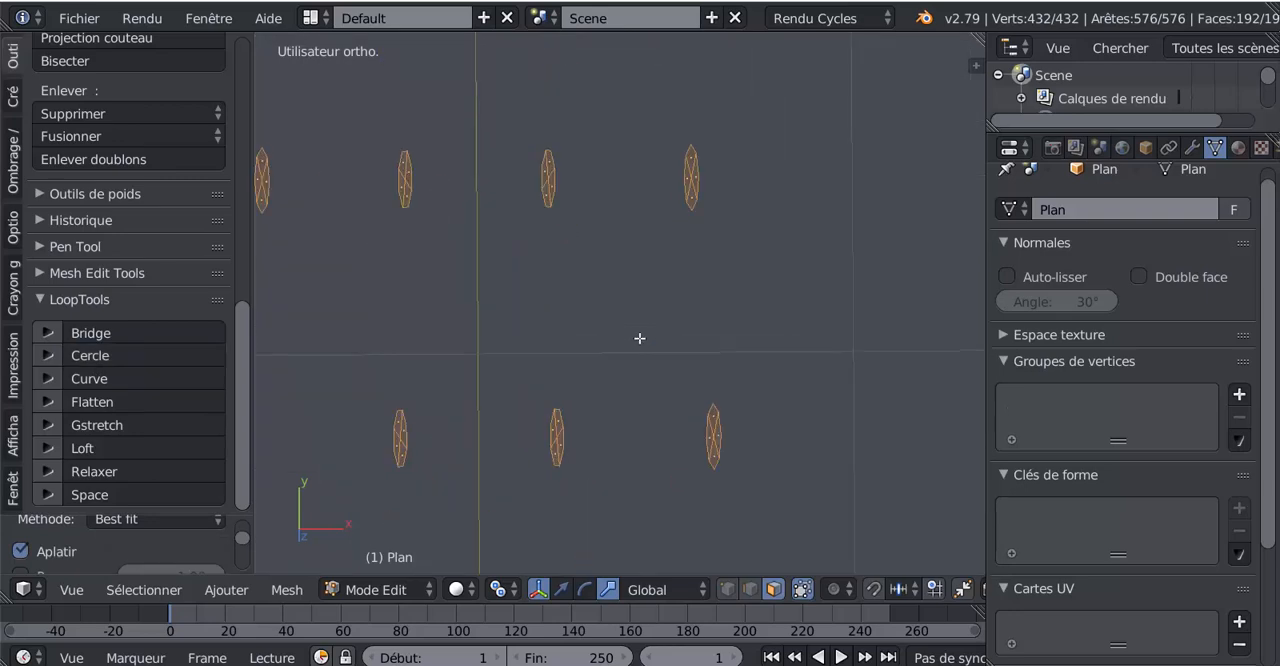
scroll(640, 338, down, 8)
middle_drag(602, 368, 660, 265)
shift+middle_drag(700, 338, 575, 253)
scroll(584, 317, up, 2)
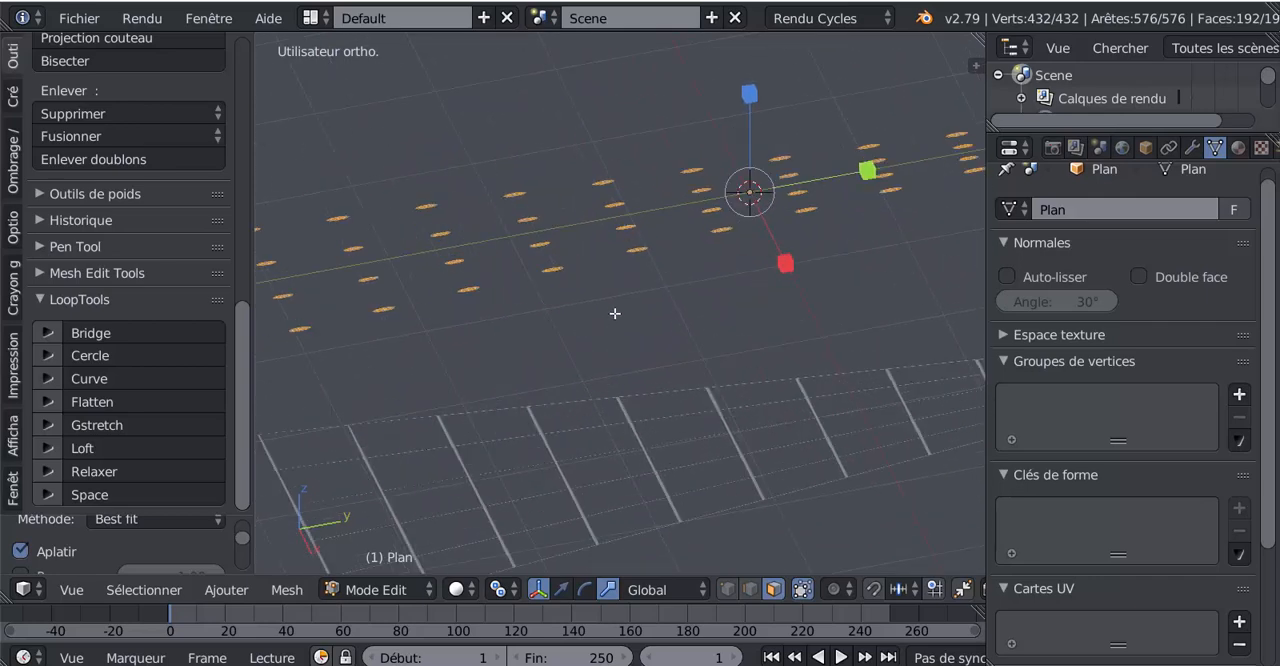
click(559, 590)
key(e)
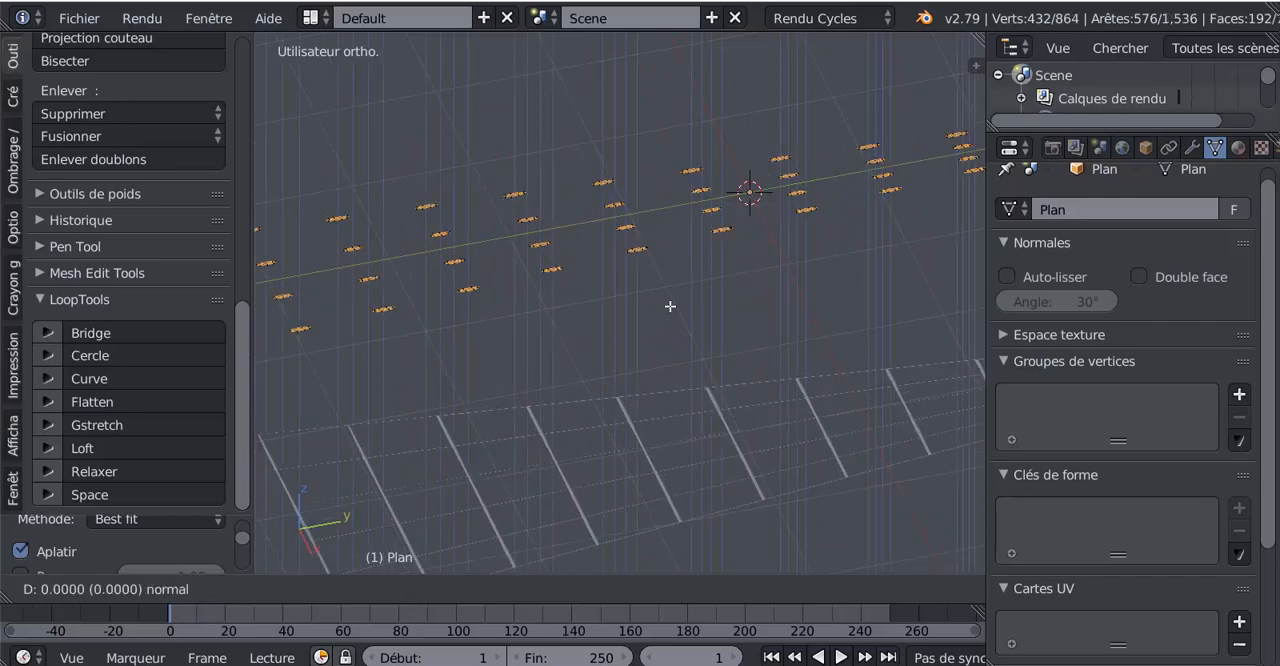
right_click(670, 305)
key(g)
key(z)
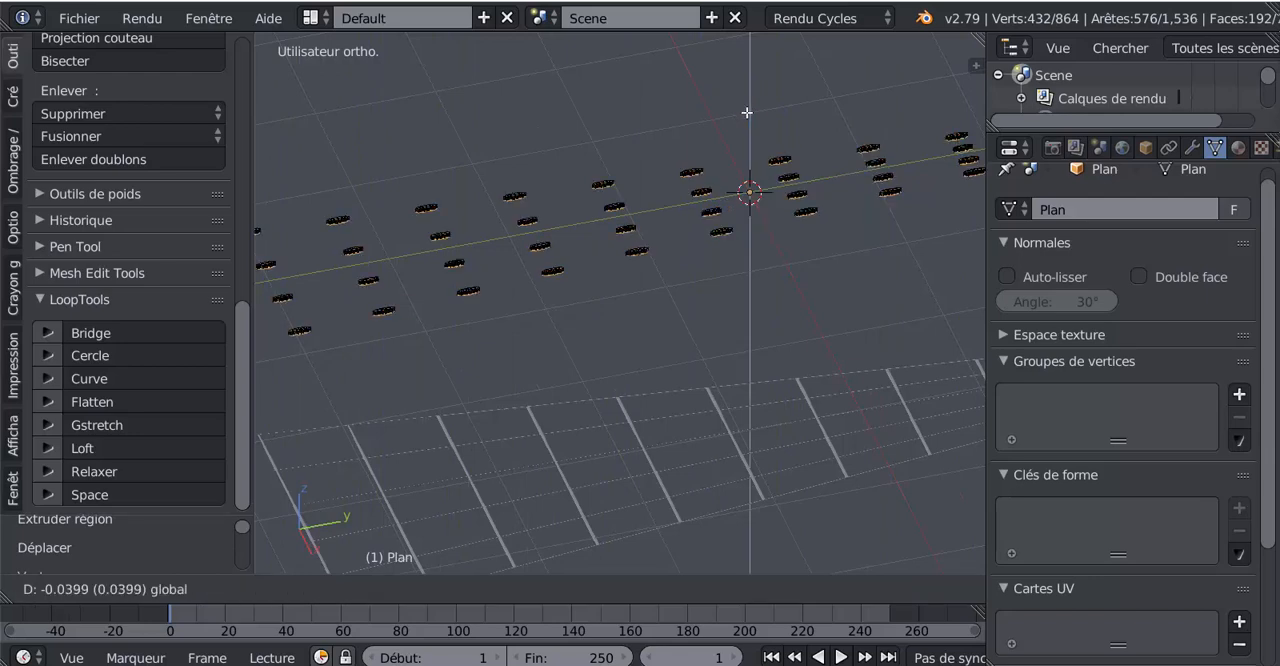
click(747, 113)
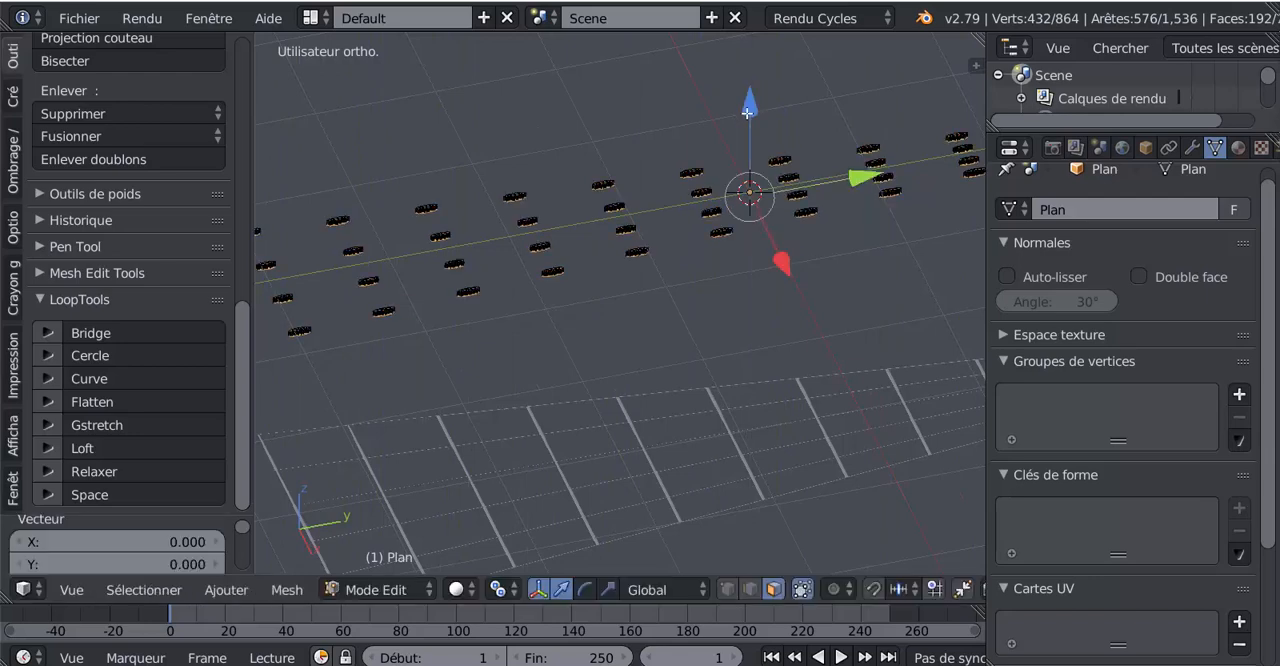
- Return to Object mode and create a new material for the extruded crossings object
key(Tab)
middle_drag(588, 256, 734, 214)
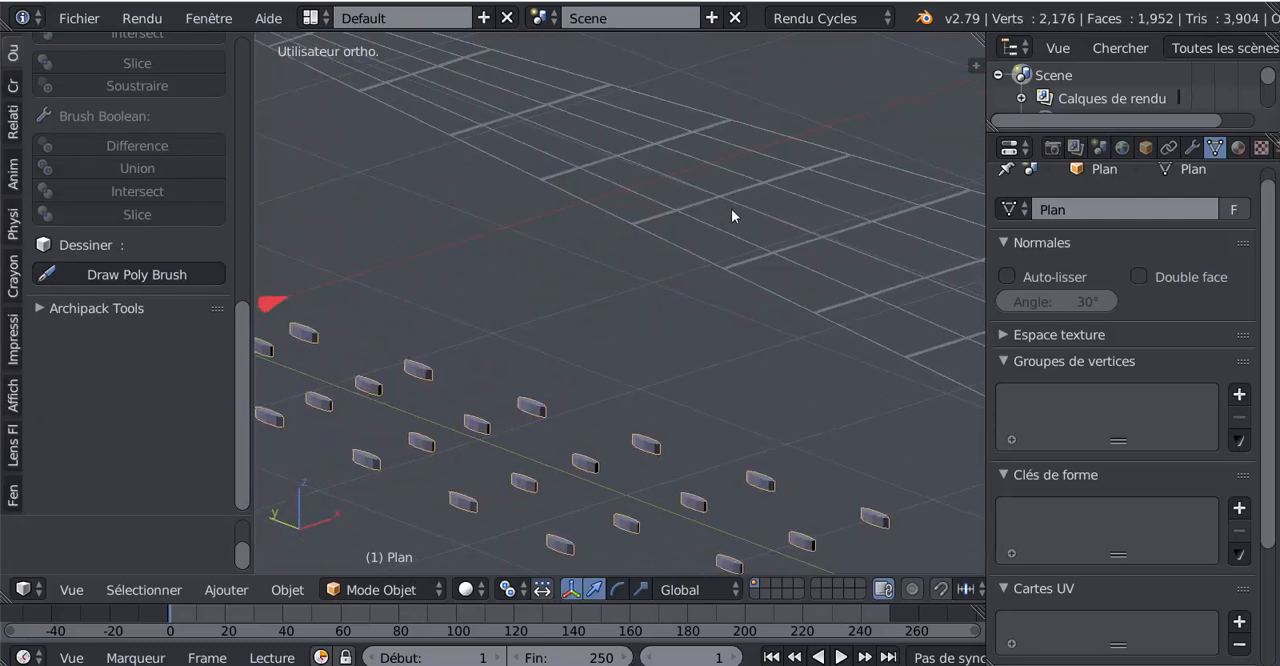
click(1238, 147)
click(1107, 300)
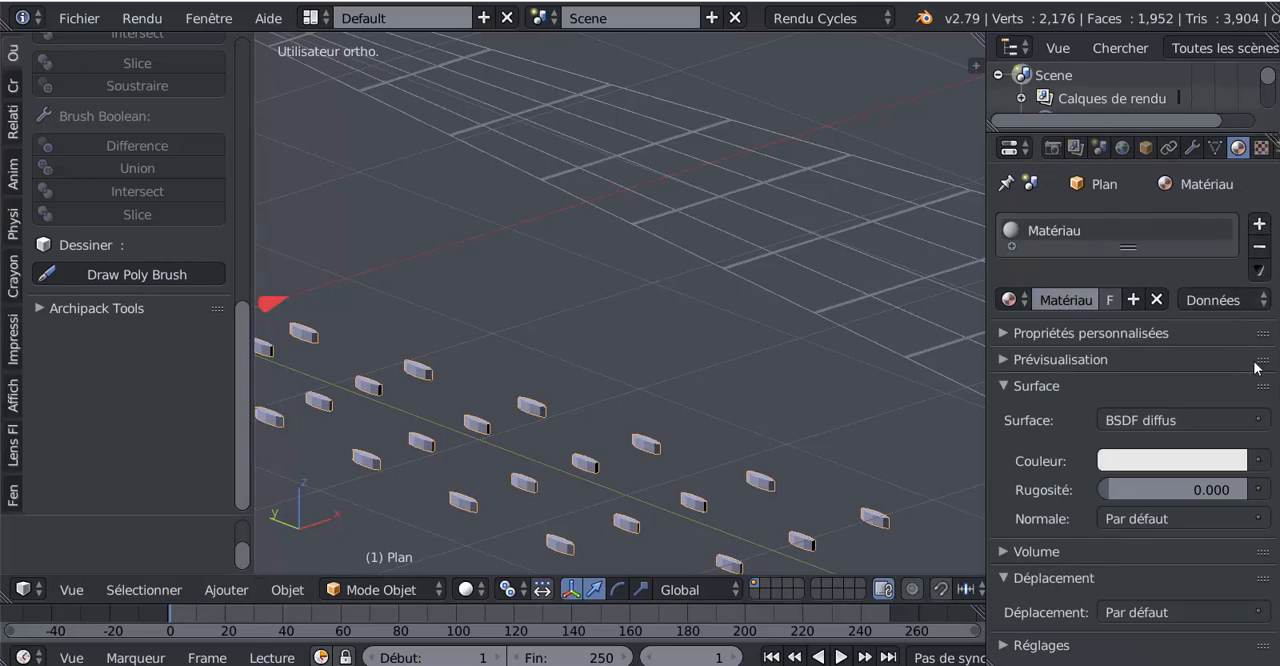
- Unlink the new material from the extruded crossings object and add a Subdivision Surface modifier to it
click(1156, 300)
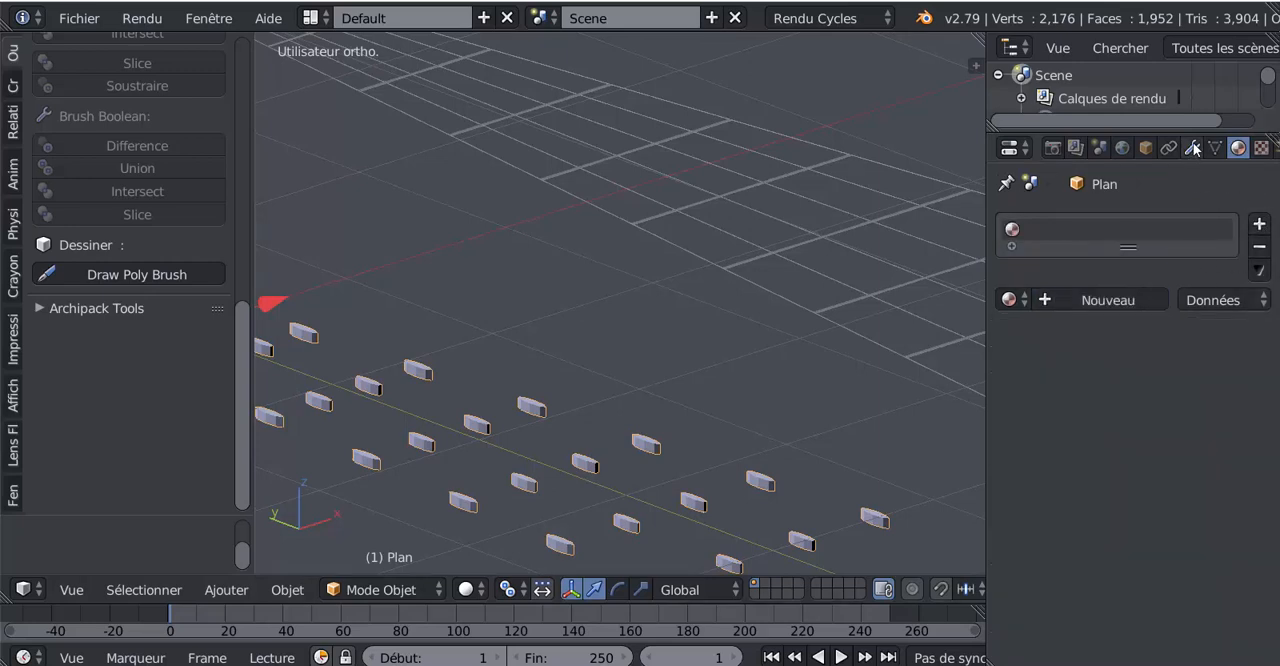
click(1193, 148)
click(1163, 223)
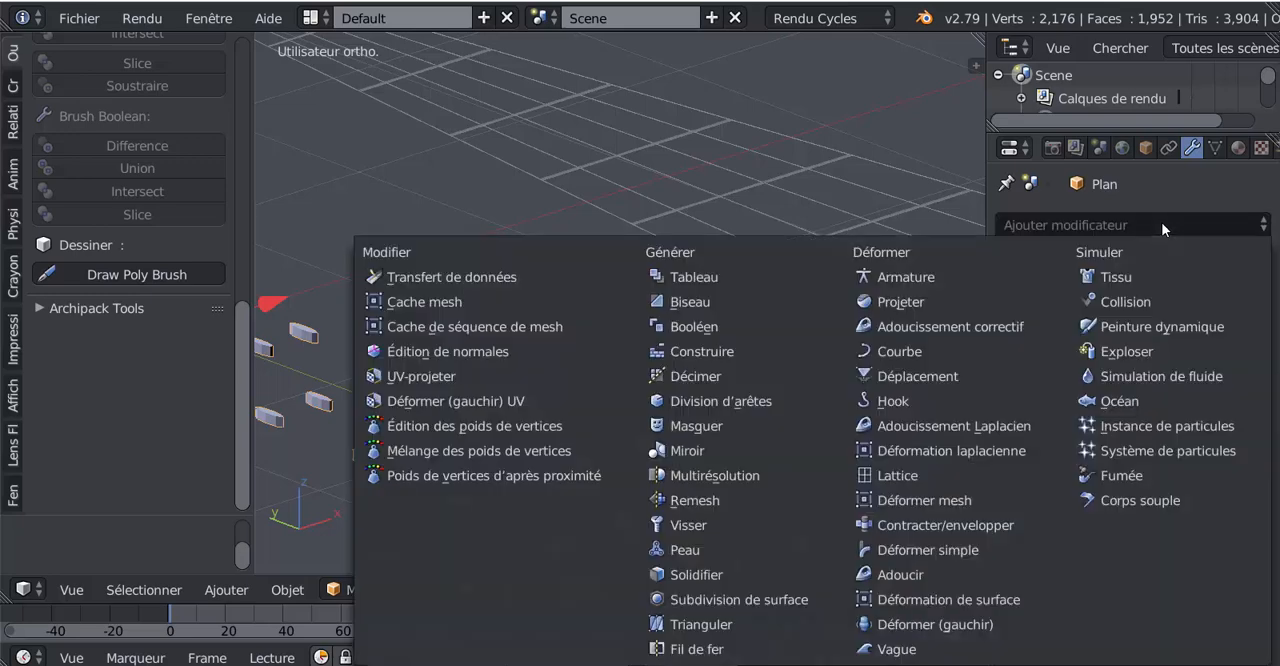
click(720, 600)
scroll(683, 475, up, 2)
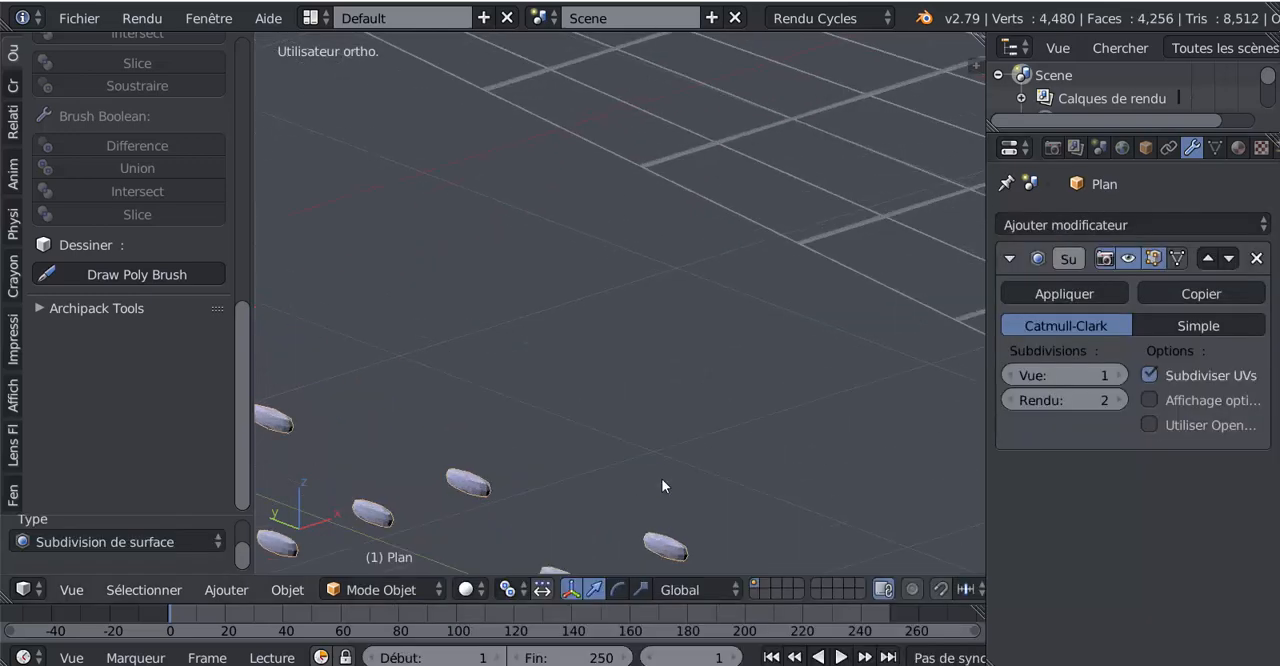
scroll(617, 447, down, 3)
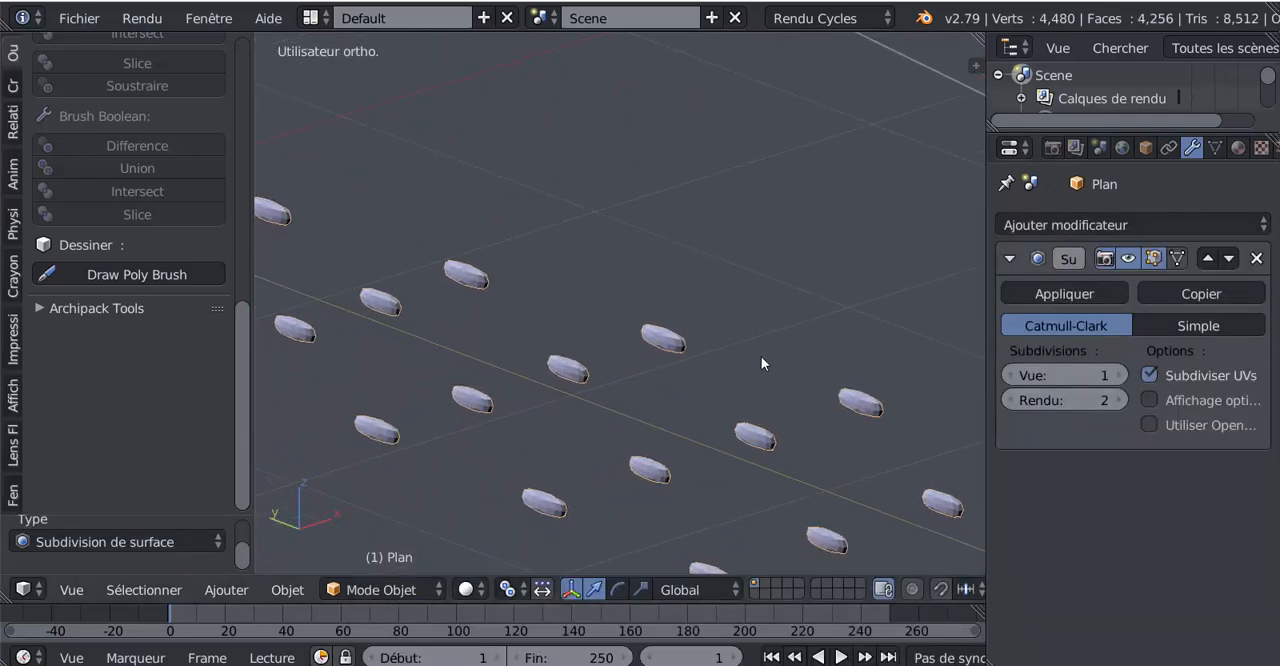
key(Tab)
key(Tab)
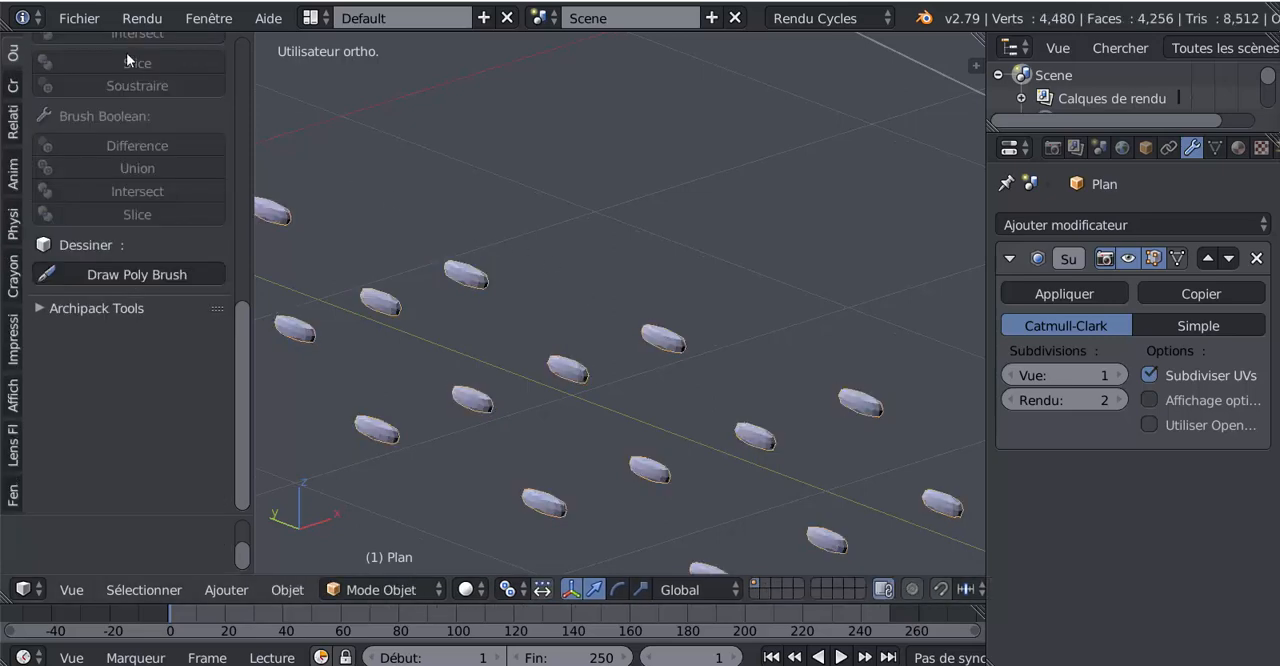
click(11, 53)
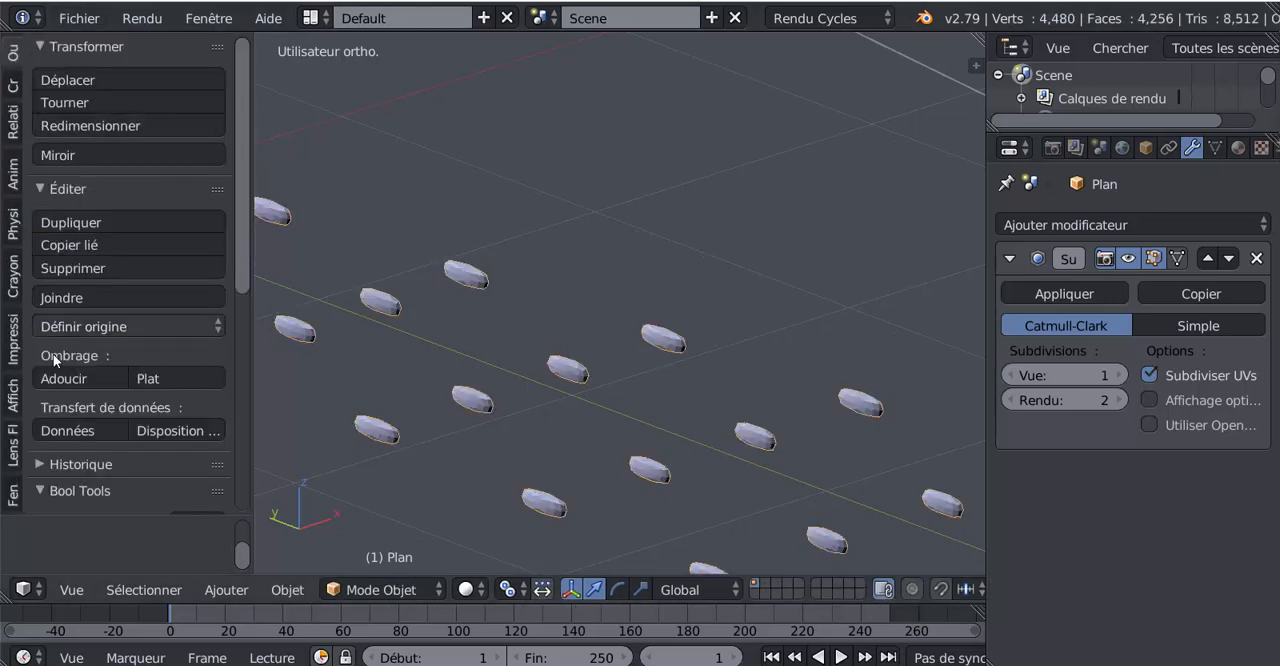
middle_drag(461, 352, 450, 425)
scroll(552, 295, down, 5)
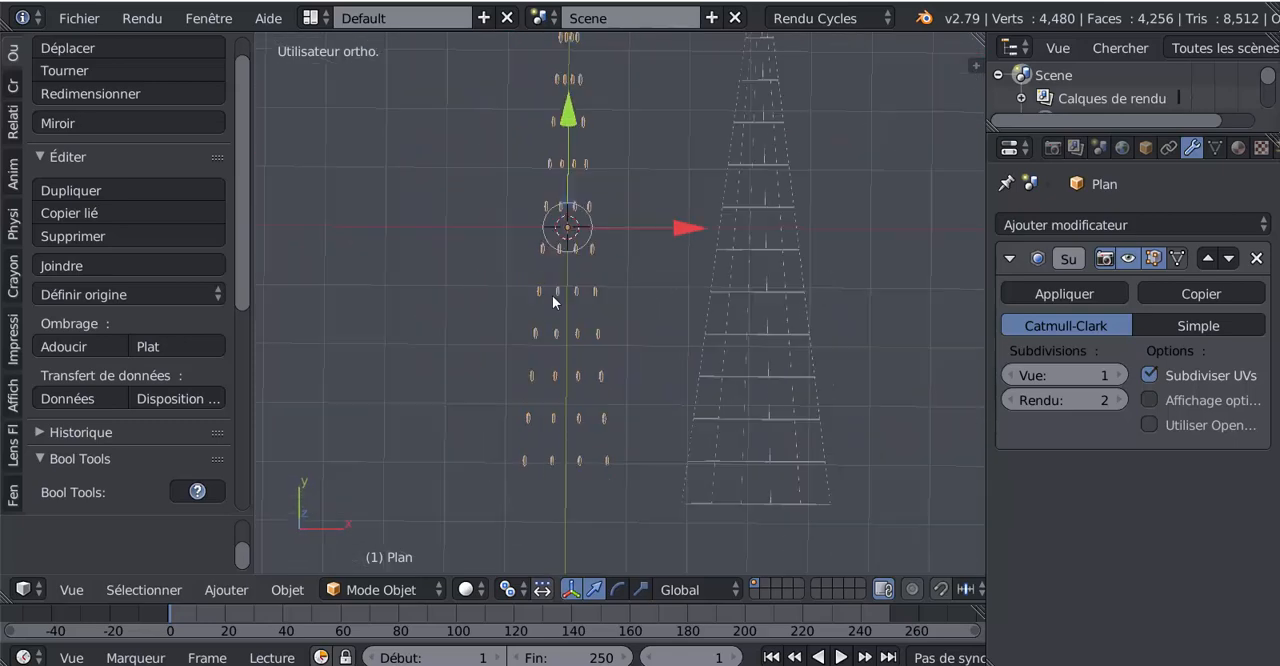
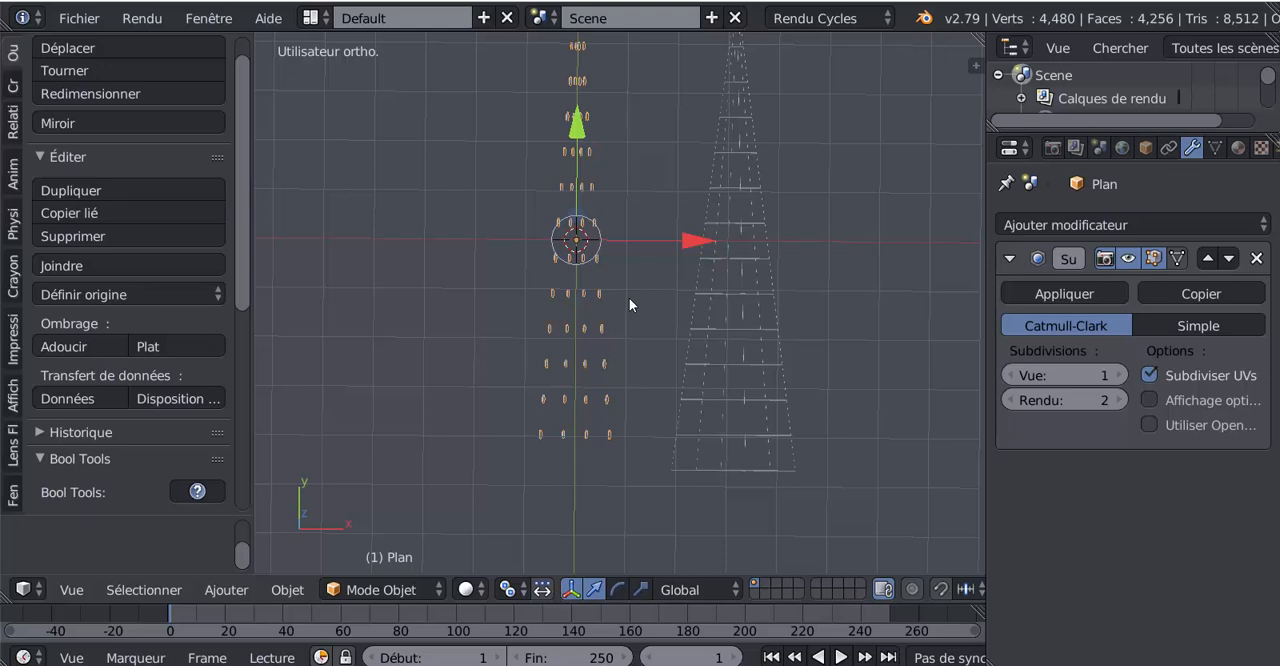
- Move the knots object about 3.14 along the global X axis so the knots sit on the ladder's crossings
key(KP_7)
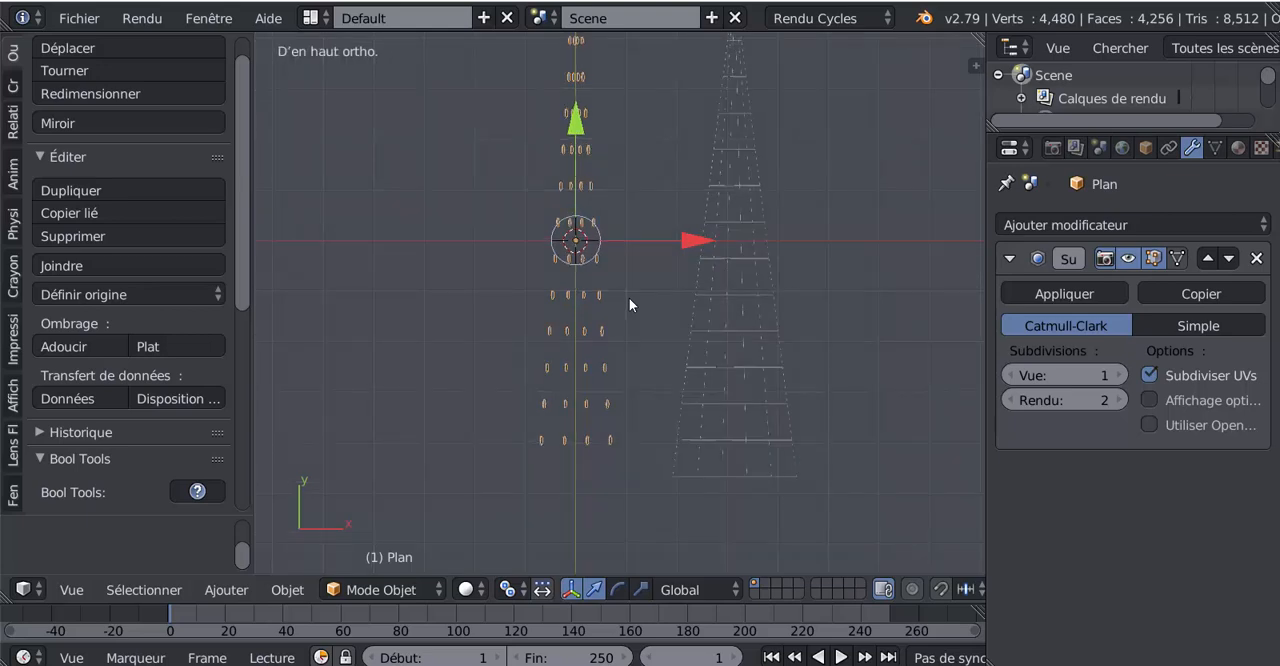
drag(704, 238, 856, 225)
shift+middle_drag(811, 251, 649, 474)
scroll(712, 247, up, 5)
scroll(712, 247, up, 3)
scroll(650, 470, up, 2)
shift+middle_drag(694, 226, 808, 350)
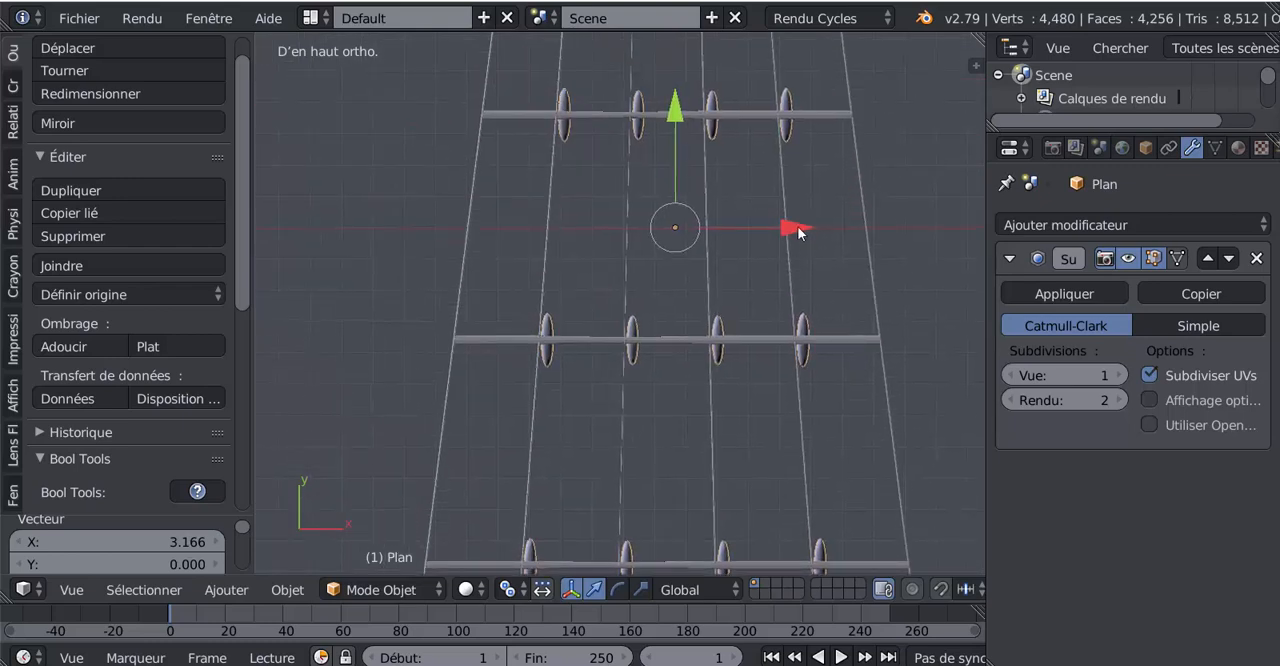
drag(787, 234, 780, 251)
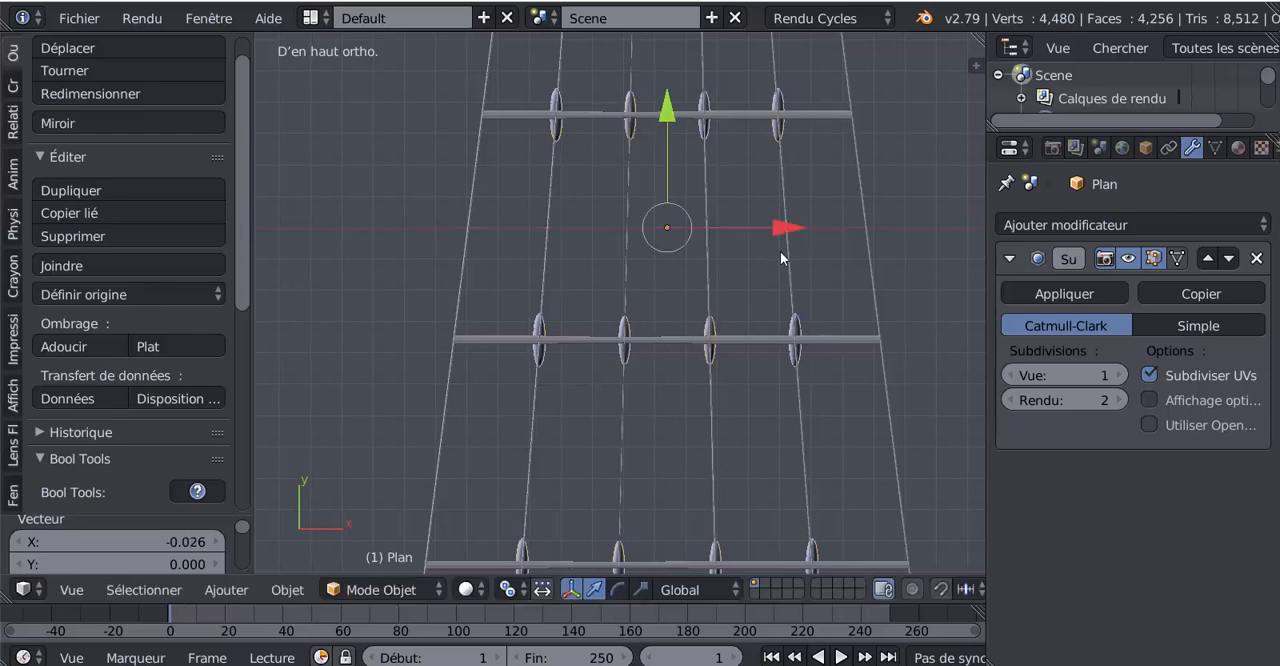
- Adjust the knots object's height along the Z axis to align it with the ladder's ropes
scroll(845, 272, down, 2)
middle_drag(845, 272, 693, 175)
drag(693, 150, 697, 144)
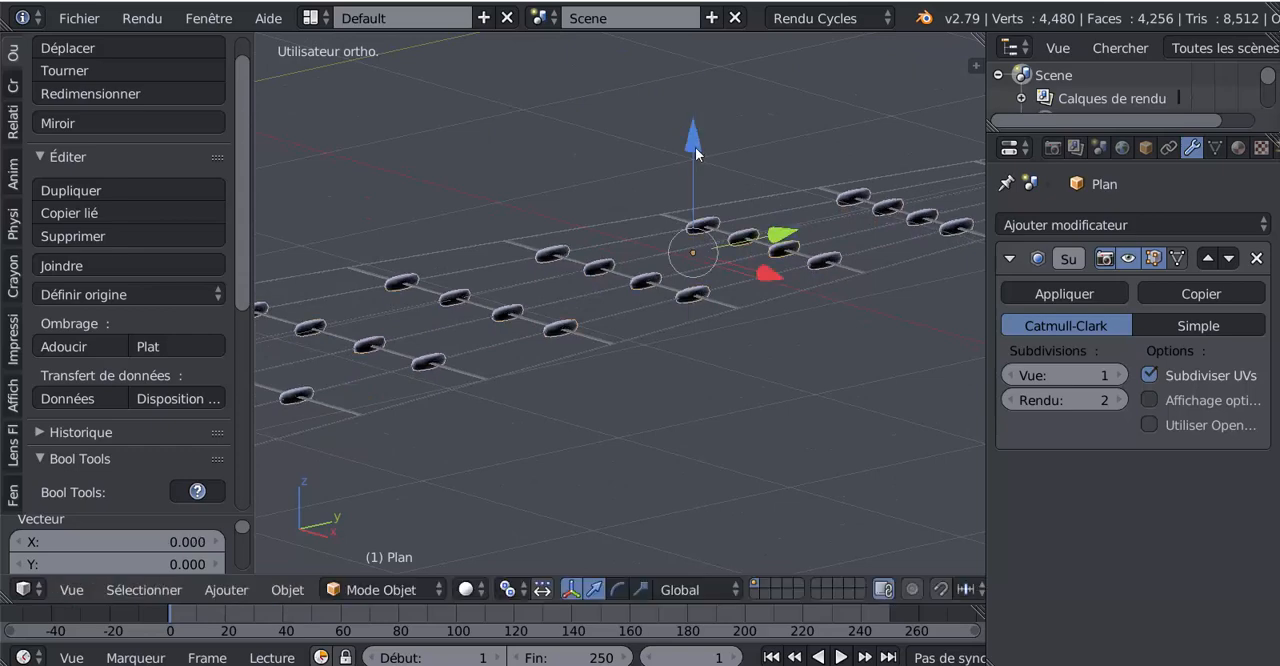
middle_drag(697, 144, 819, 354)
scroll(819, 354, down, 3)
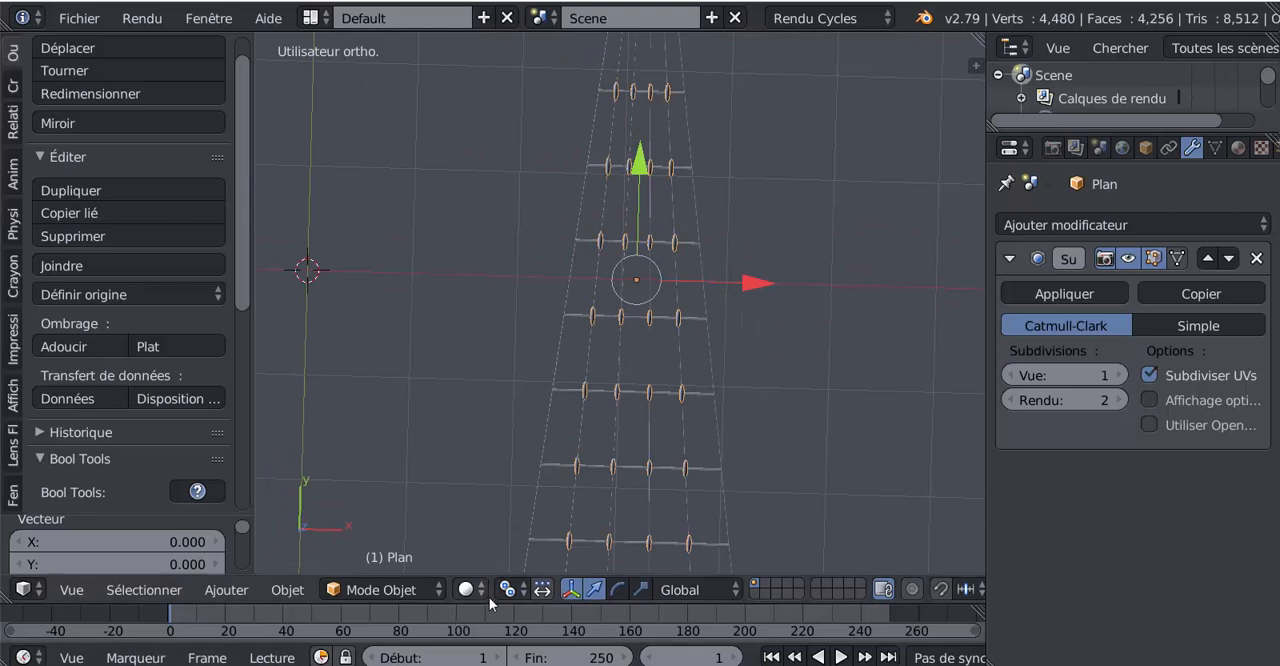
- Set the pivot point to individual origins and scale all the knots down slightly in Edit mode, finishing in Object mode
click(516, 593)
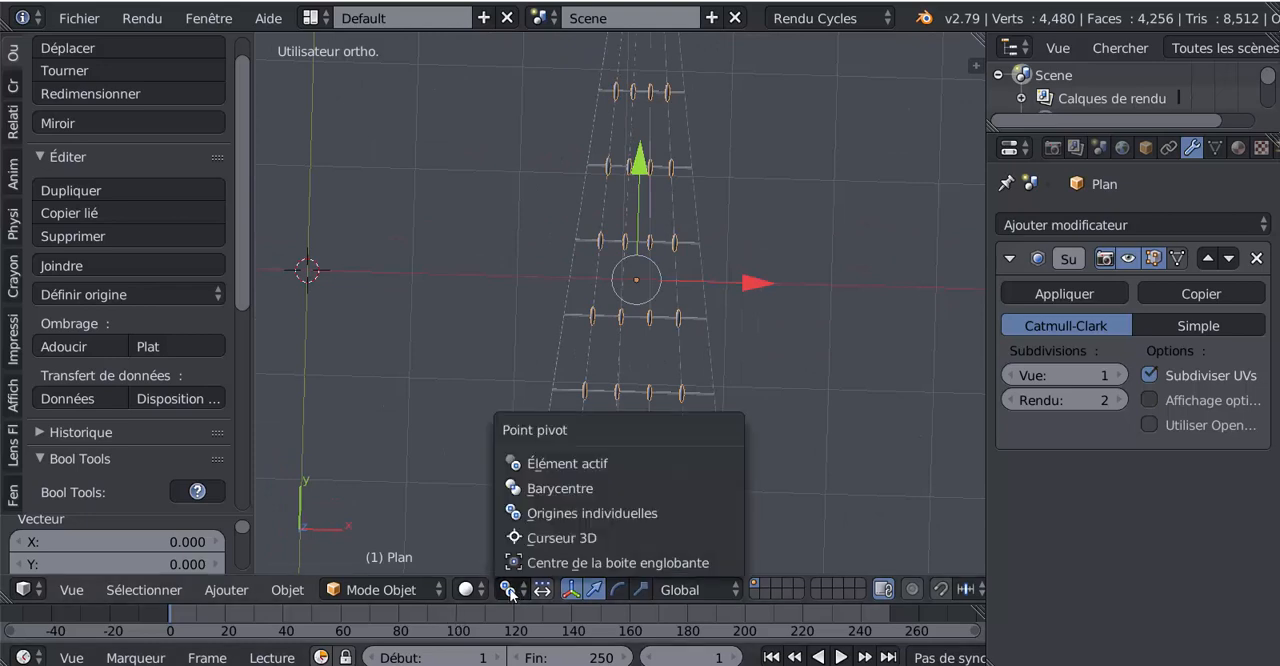
click(545, 515)
middle_drag(841, 409, 832, 396)
key(Tab)
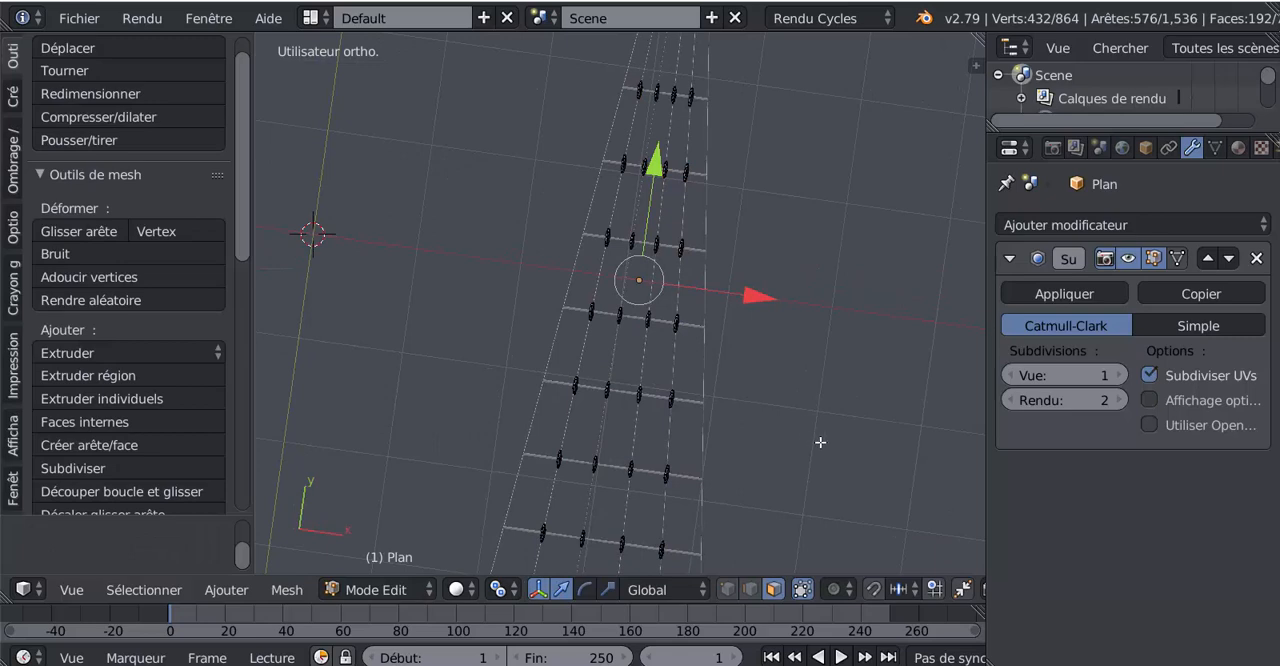
key(a)
mouse_move(820, 442)
middle_down()
mouse_move(808, 451)
mouse_move(836, 451)
middle_up()
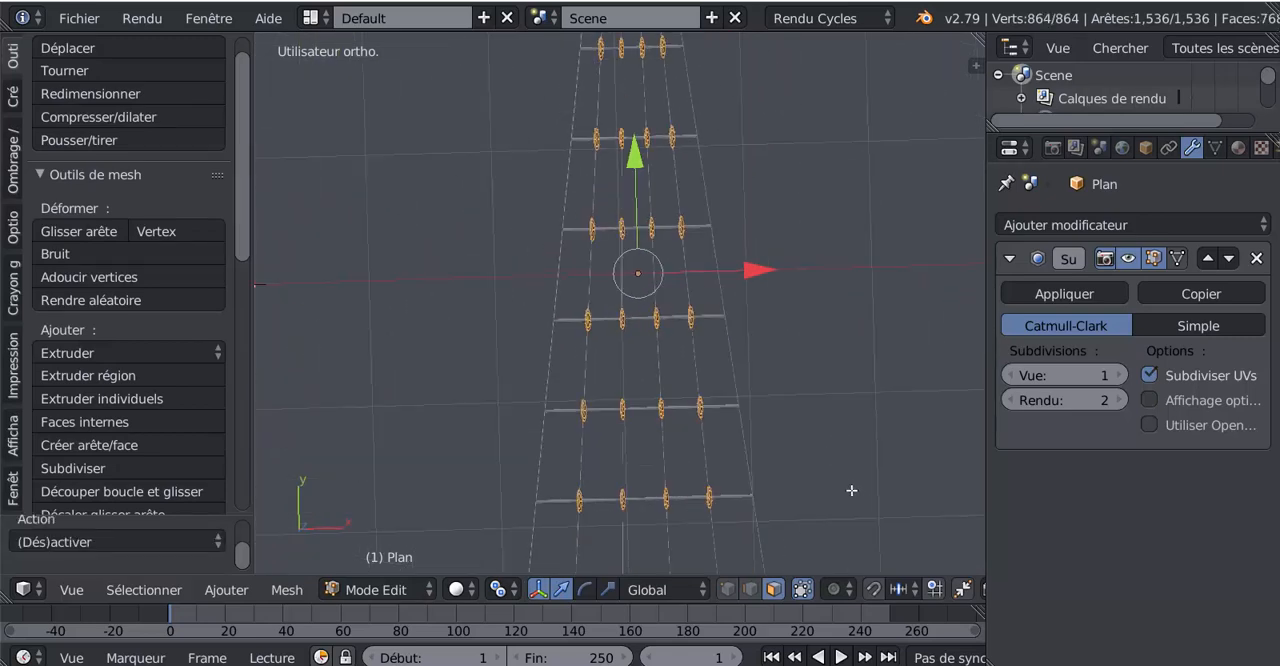
key(s)
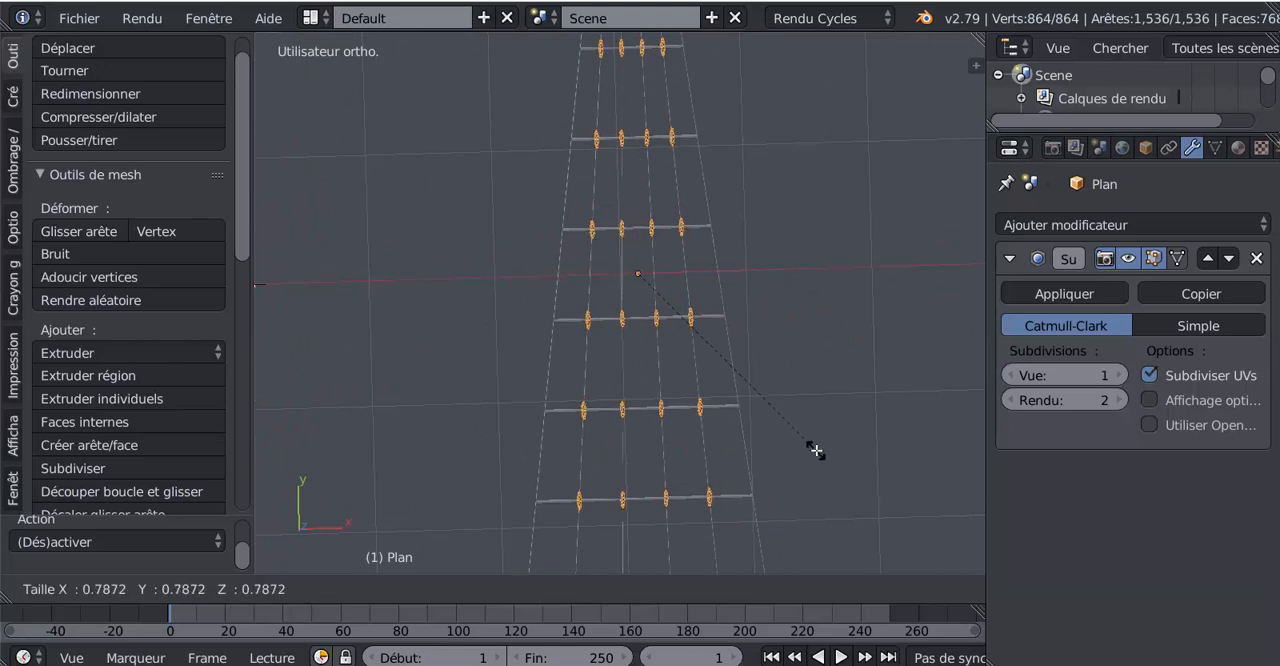
click(829, 461)
key(Tab)
- Switch the manipulator to scaling, try scaling the knots object by 1.081 along X in Object mode, and undo it
middle_drag(829, 461, 809, 297)
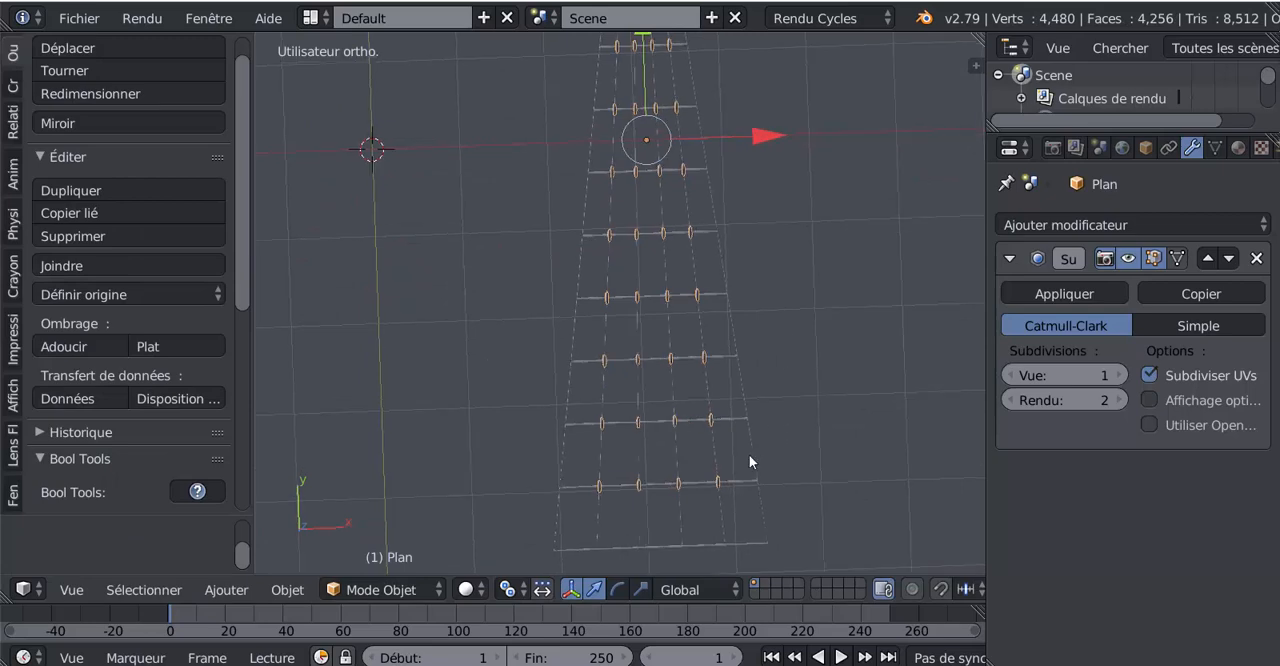
middle_drag(751, 463, 813, 403)
key(KP_7)
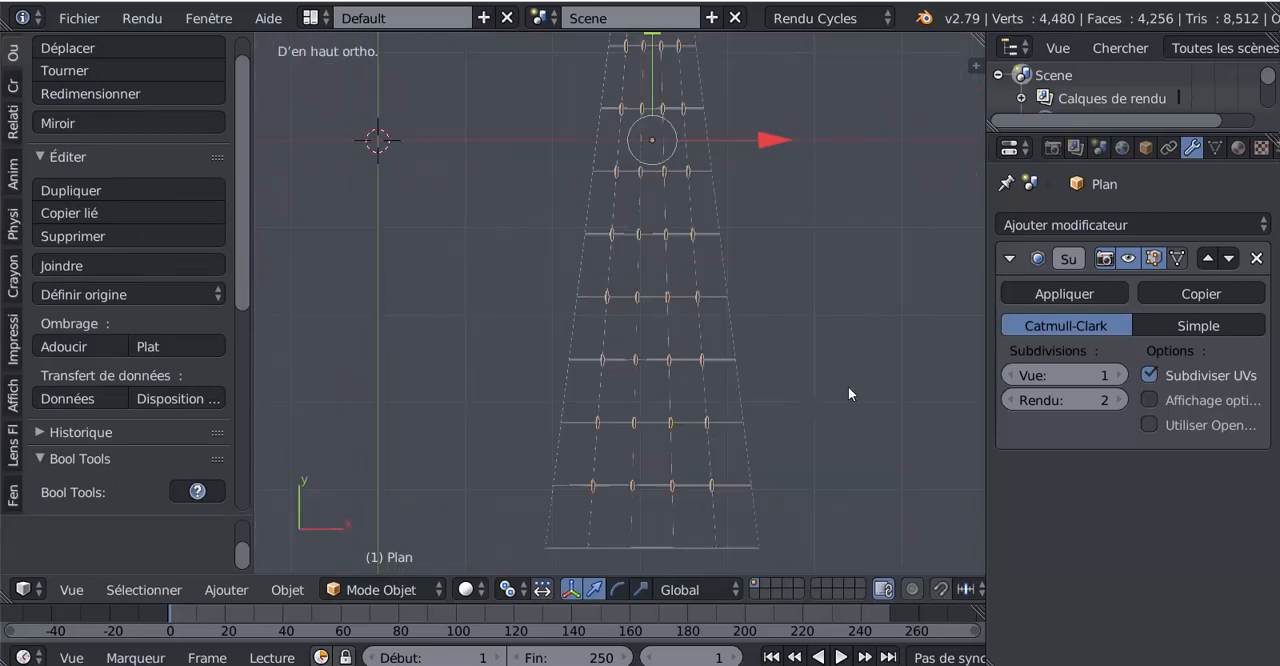
click(640, 589)
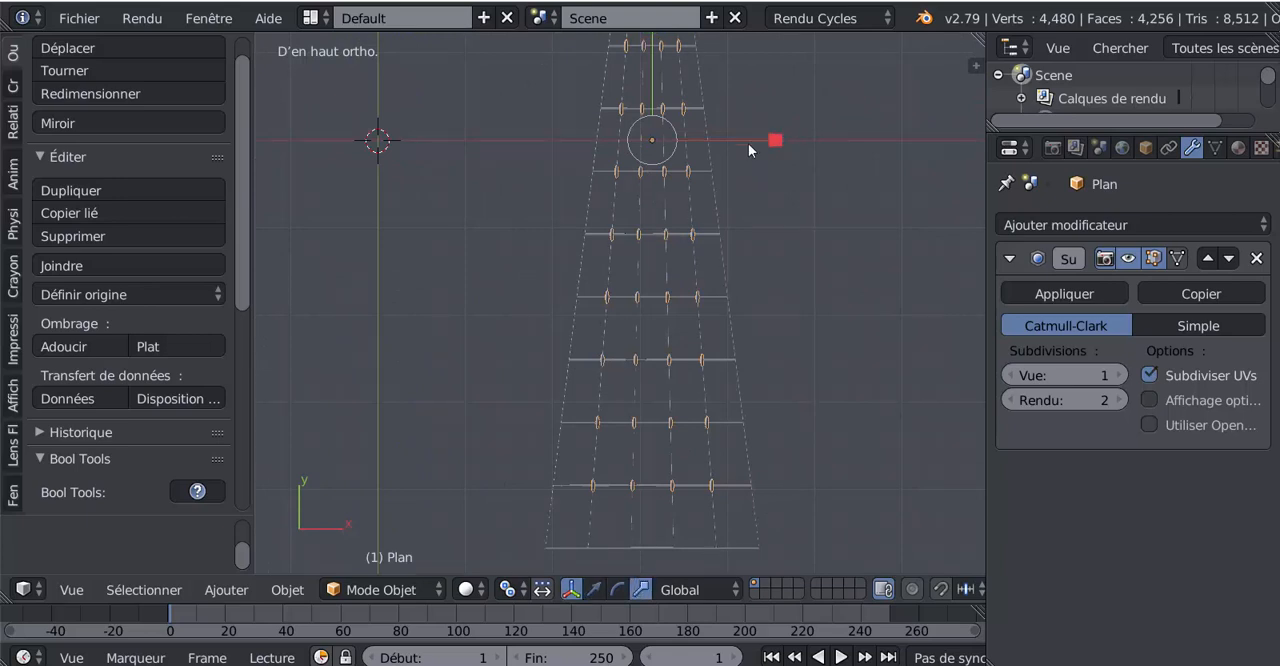
drag(748, 143, 781, 143)
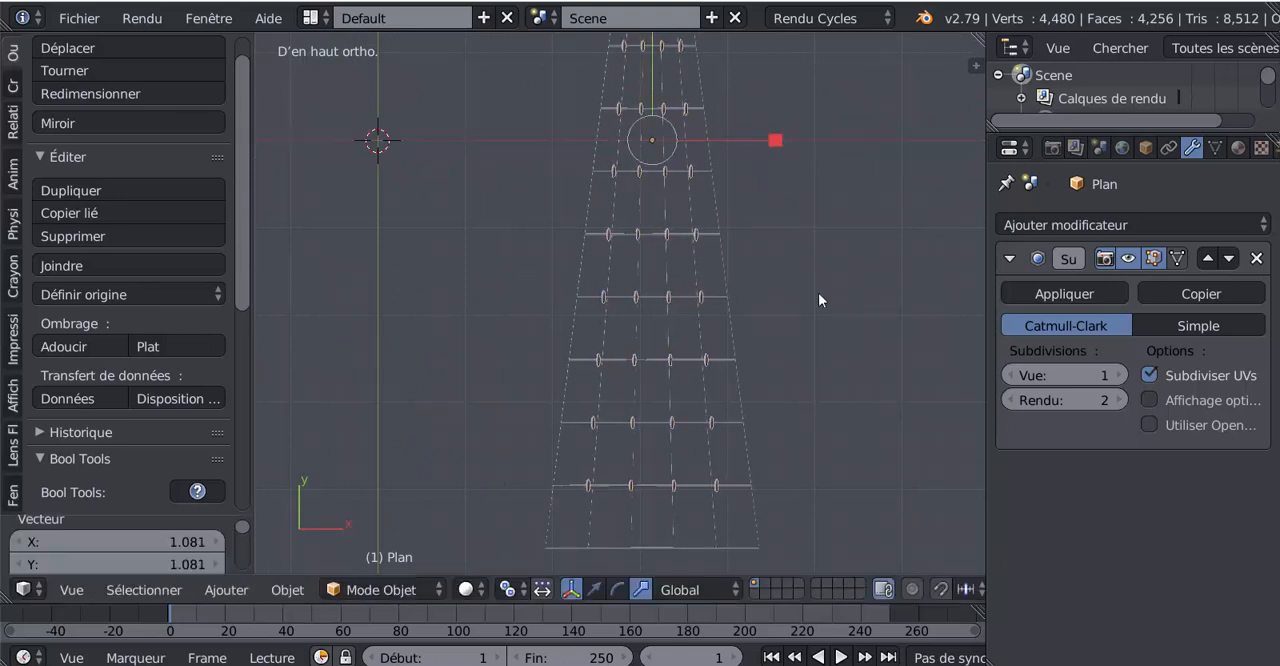
key(ctrl+z)
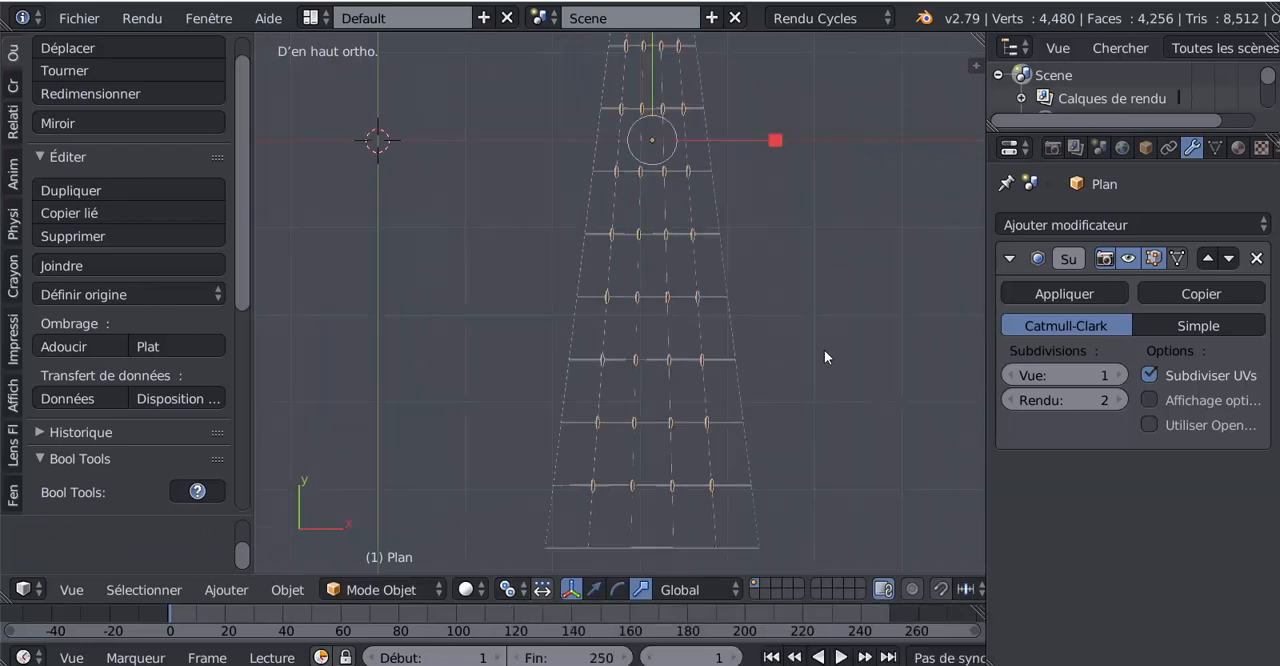
- Widen all the knots along the global X axis in Edit mode, return to Object mode and check their shape
key(Tab)
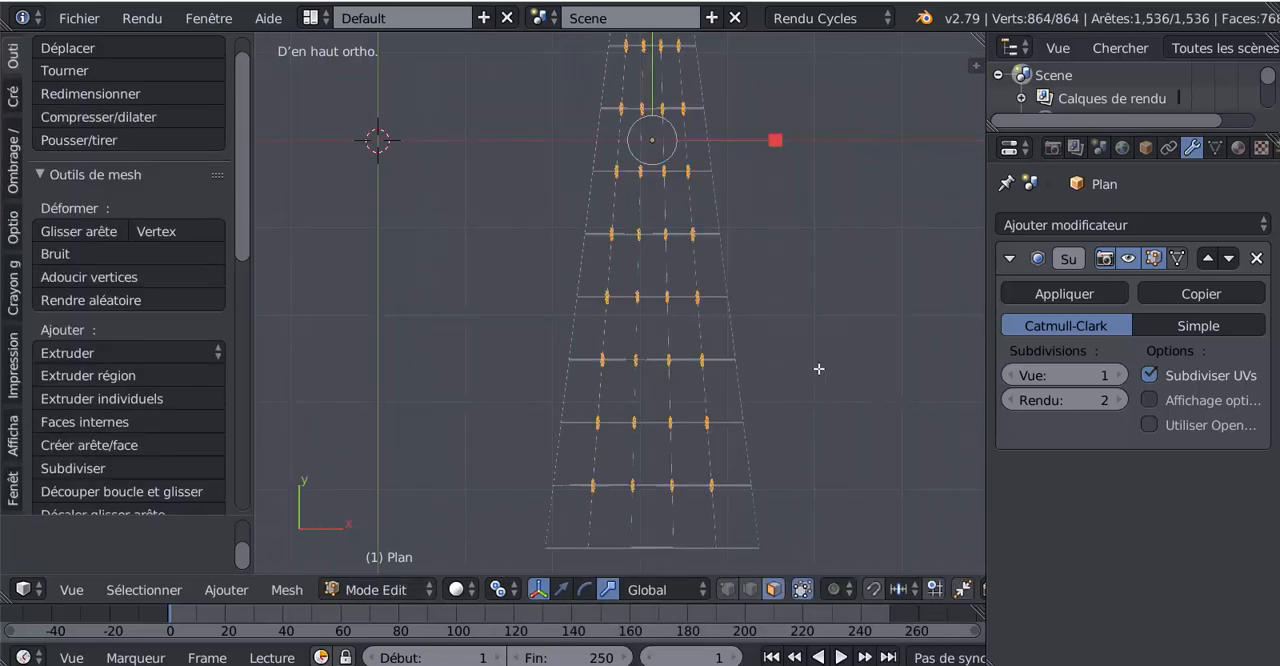
key(s)
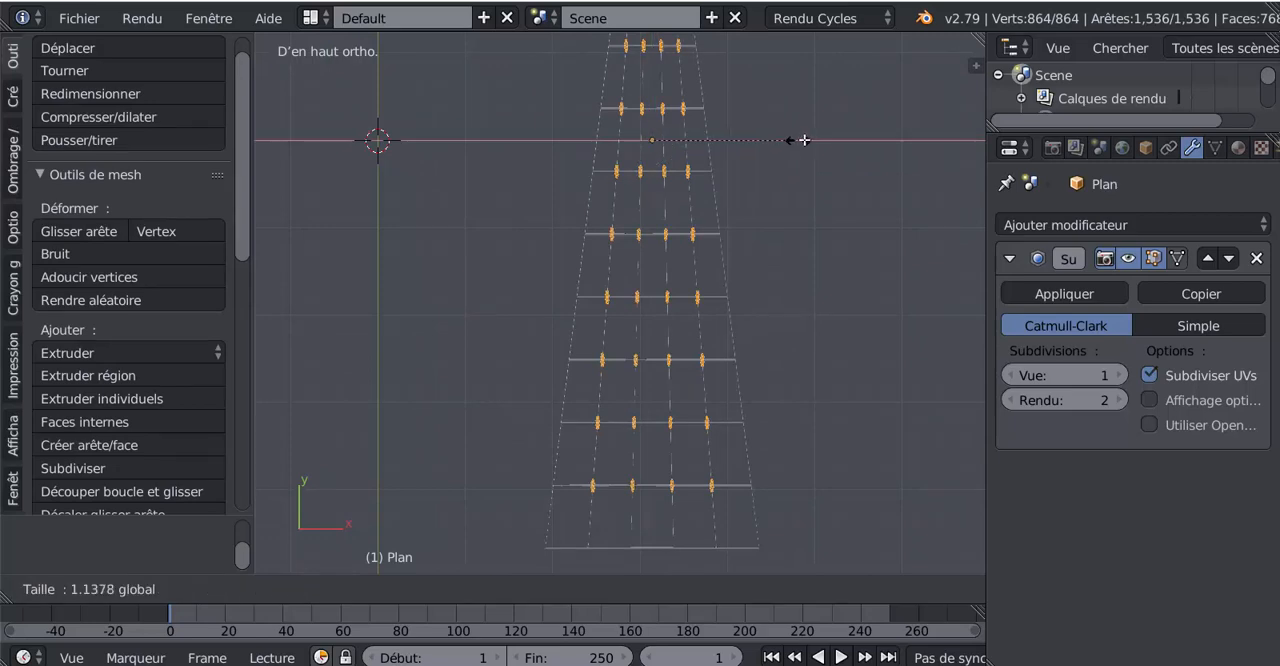
click(911, 147)
key(Tab)
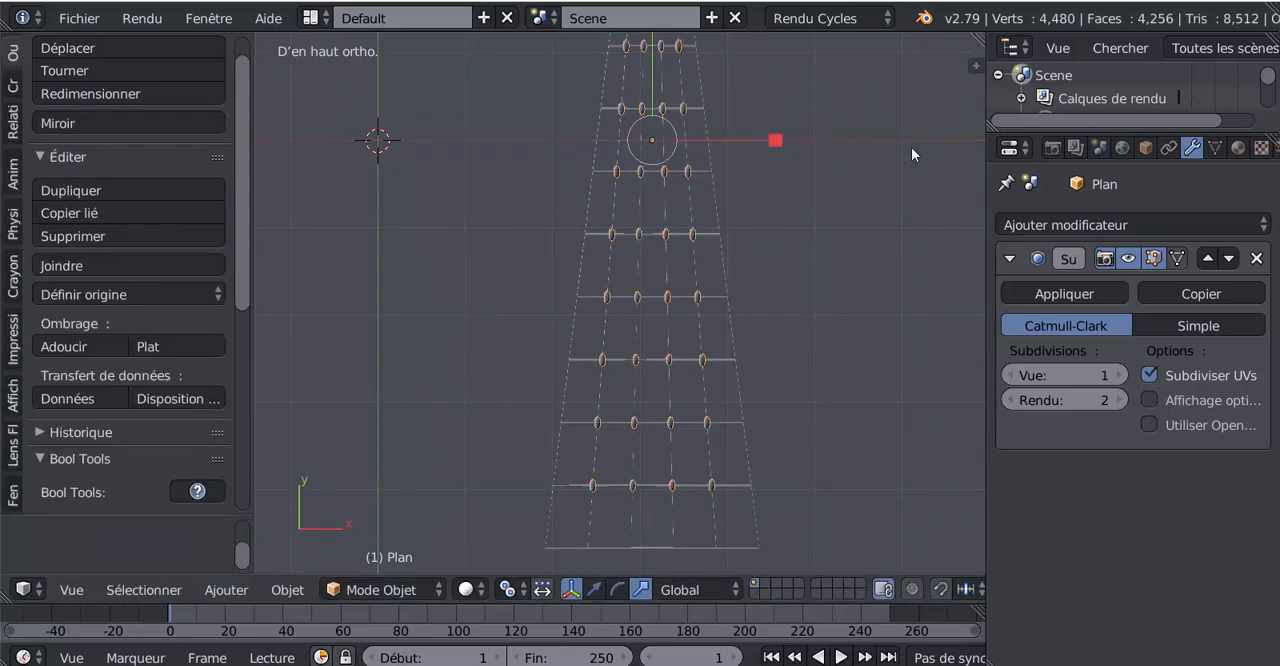
scroll(824, 300, up, 5)
scroll(824, 300, down, 6)
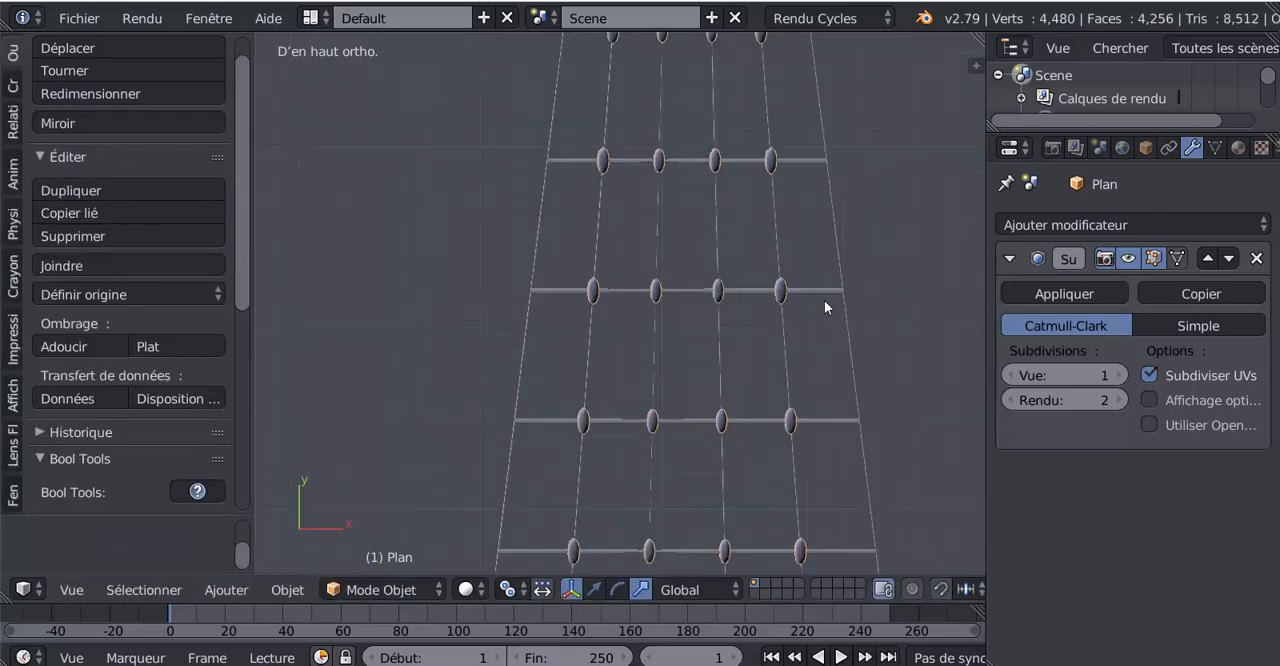
scroll(794, 319, up, 4)
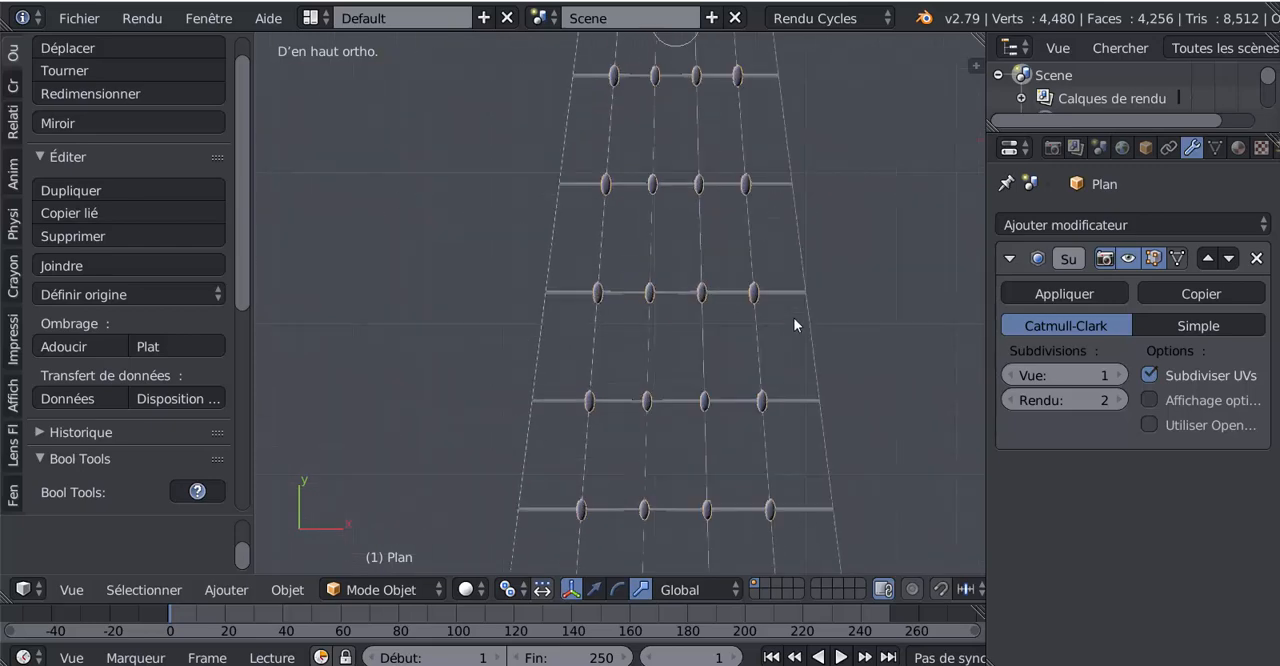
scroll(794, 319, down, 4)
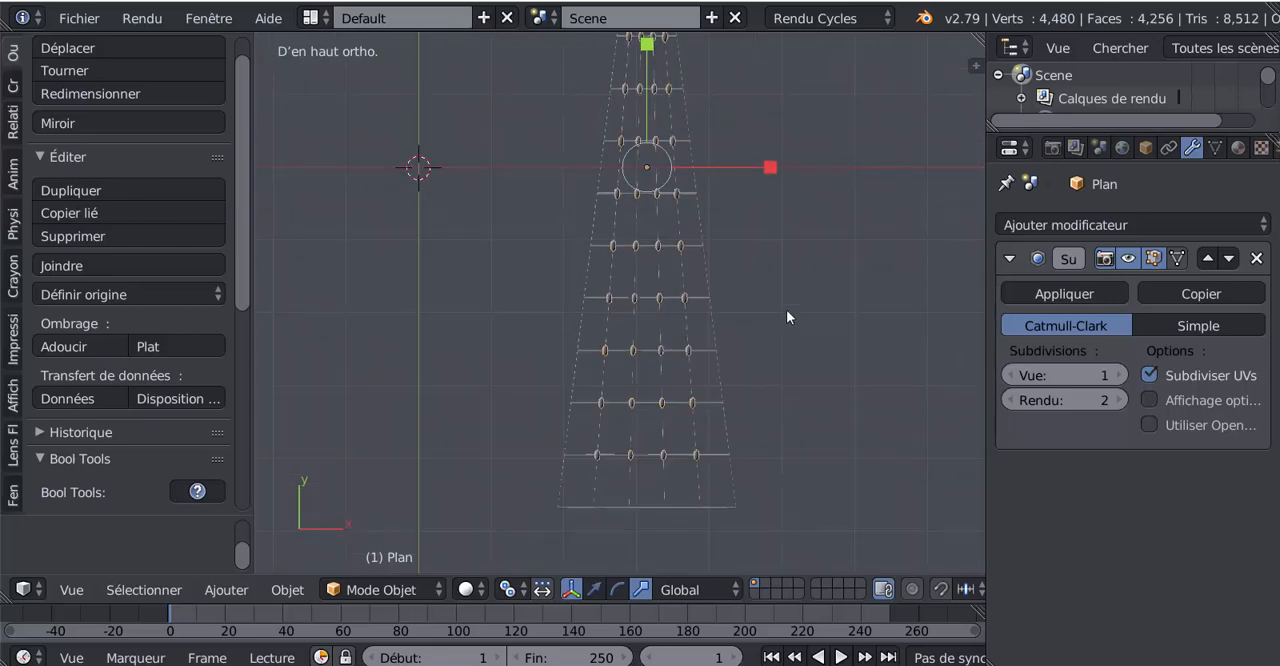
key(Tab)
shift+scroll(789, 357, up, 5)
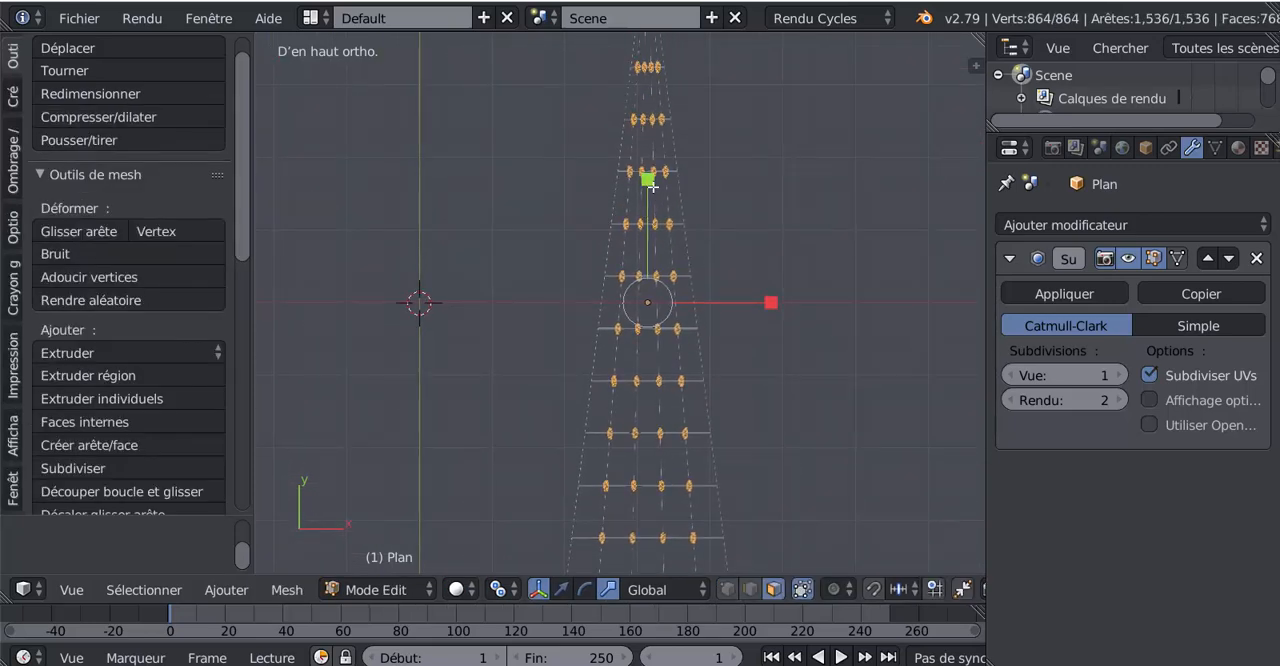
key(s)
key(Escape)
key(Tab)
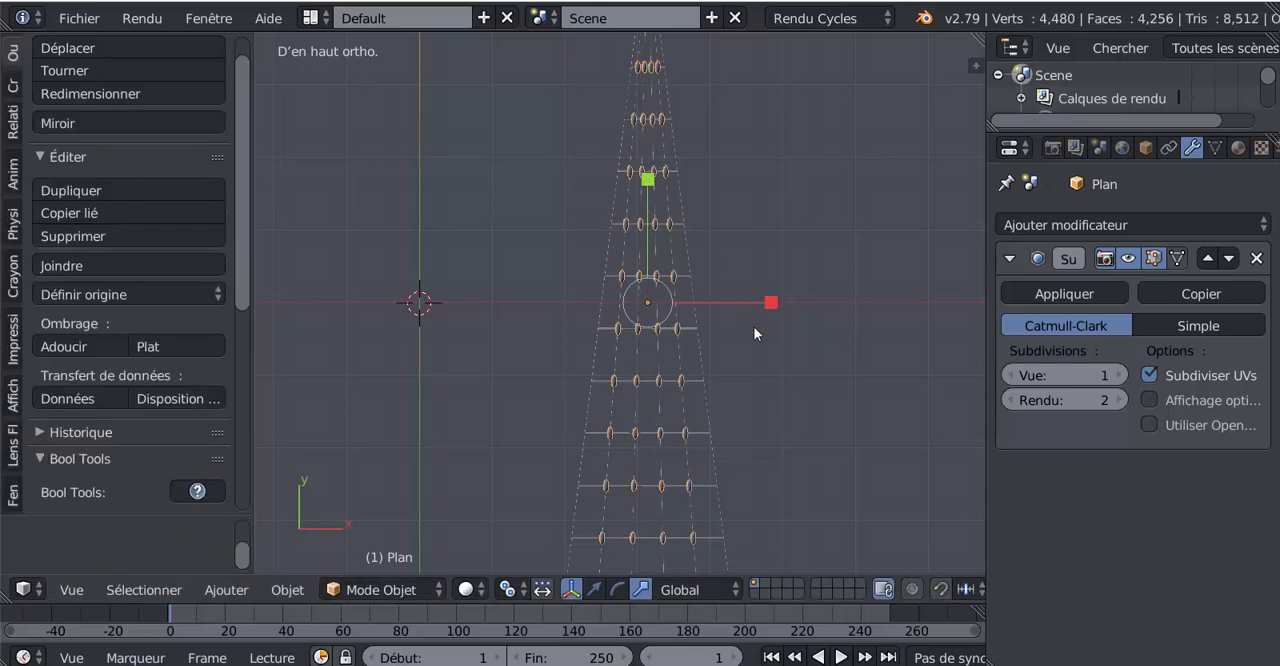
scroll(754, 328, up, 5)
scroll(757, 334, down, 4)
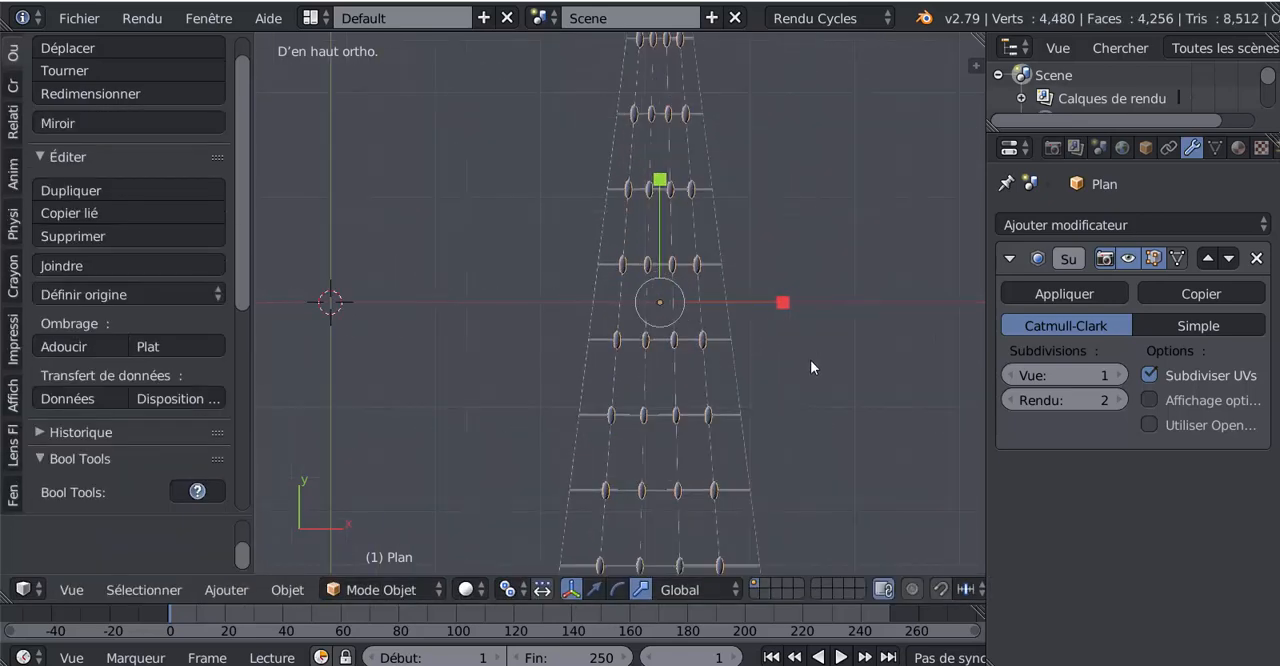
- Scale all the knots down uniformly in Edit mode and check their size against the ropes in Object mode
key(Tab)
key(s)
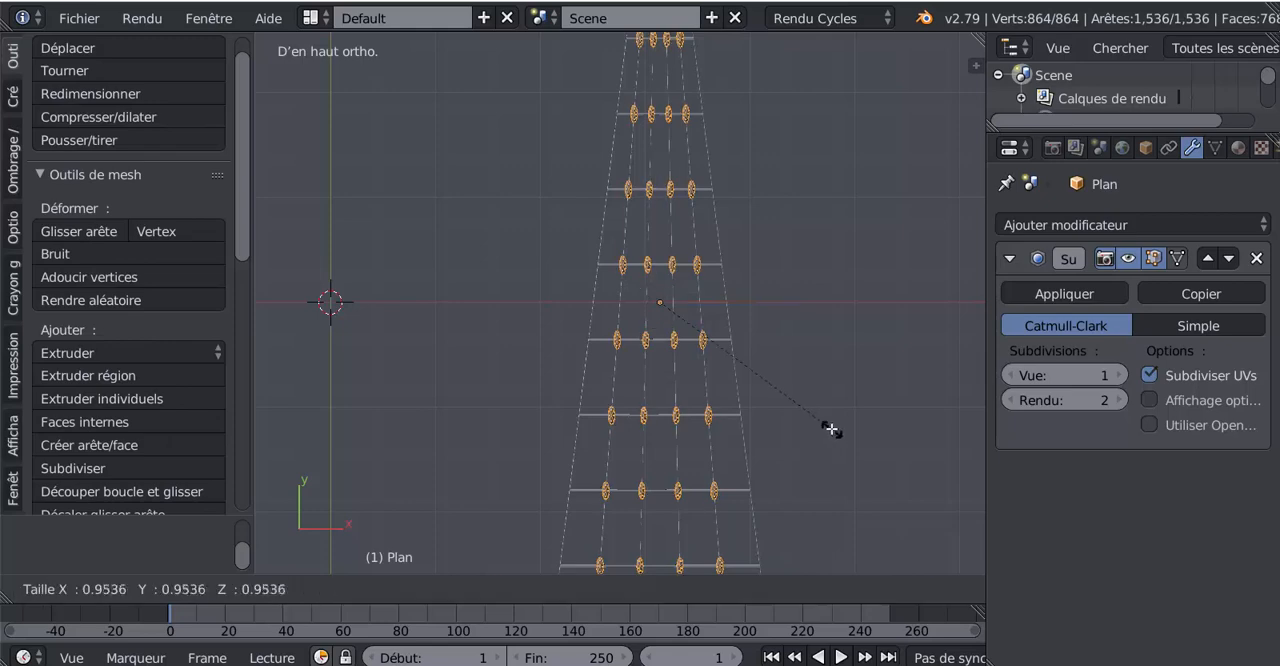
click(814, 402)
key(Tab)
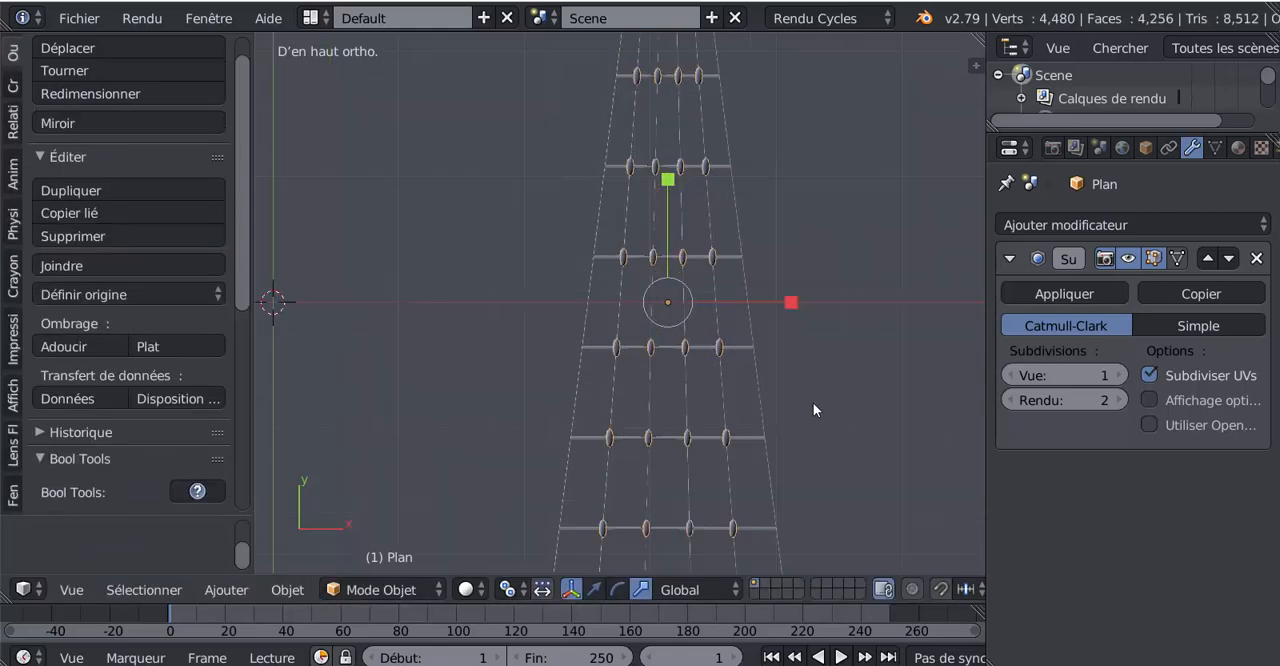
scroll(813, 402, up, 3)
scroll(813, 402, down, 3)
scroll(813, 402, up, 1)
scroll(813, 402, down, 2)
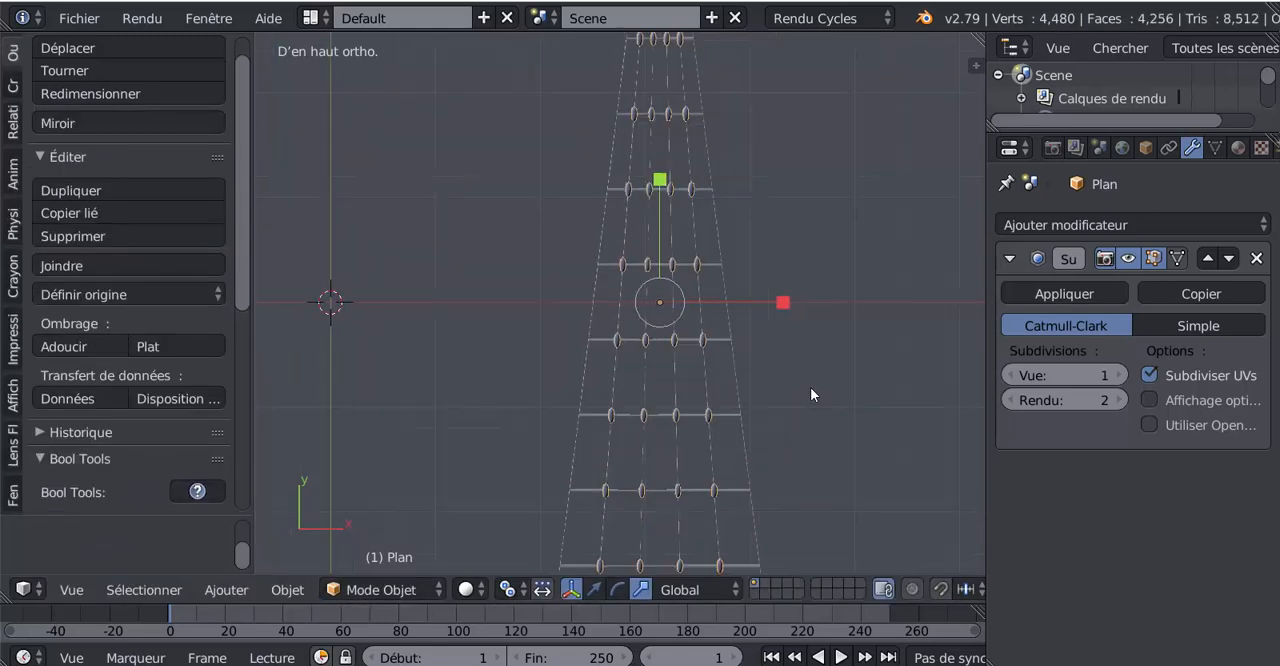
- Shrink the knots uniformly a little further in Edit mode and return to Object mode
shift+middle_drag(803, 385, 766, 373)
scroll(767, 374, up, 2)
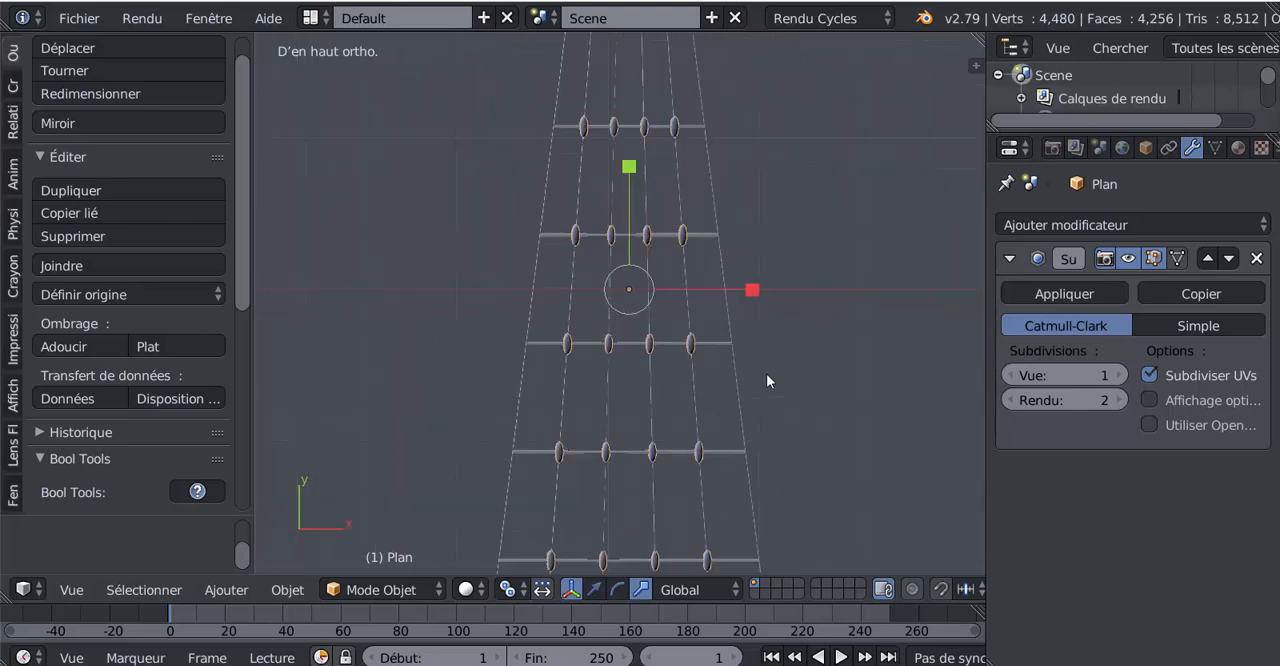
scroll(767, 378, up, 1)
key(Tab)
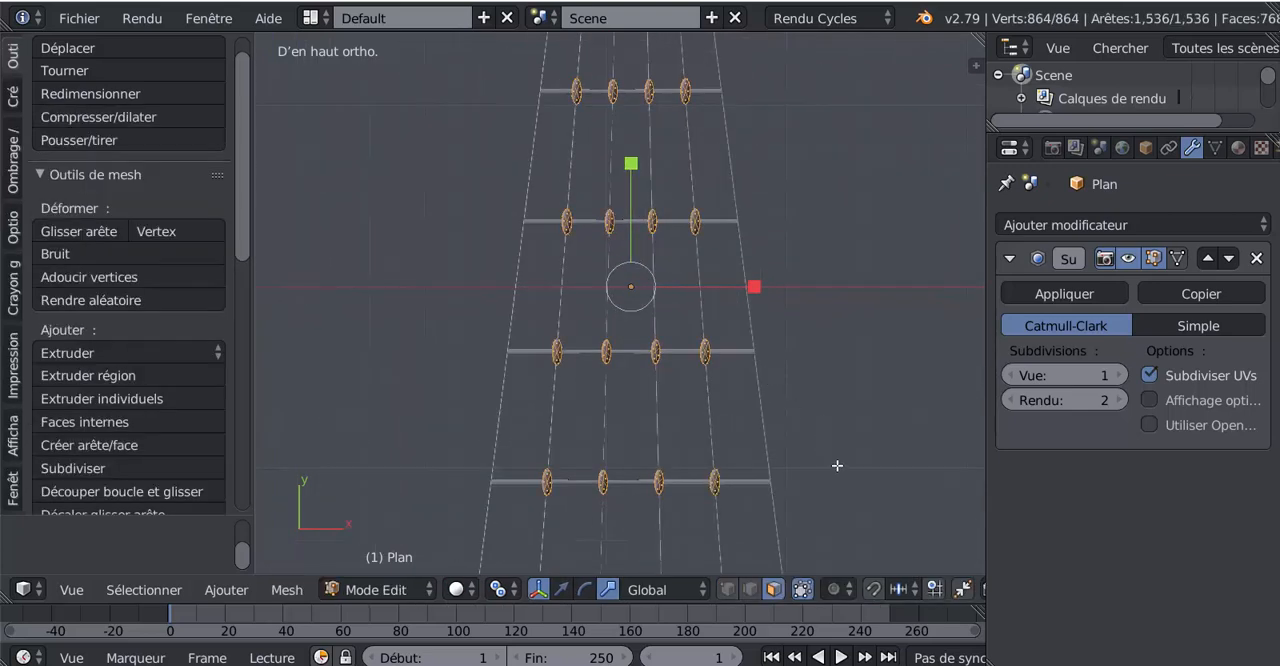
key(s)
click(814, 437)
key(Tab)
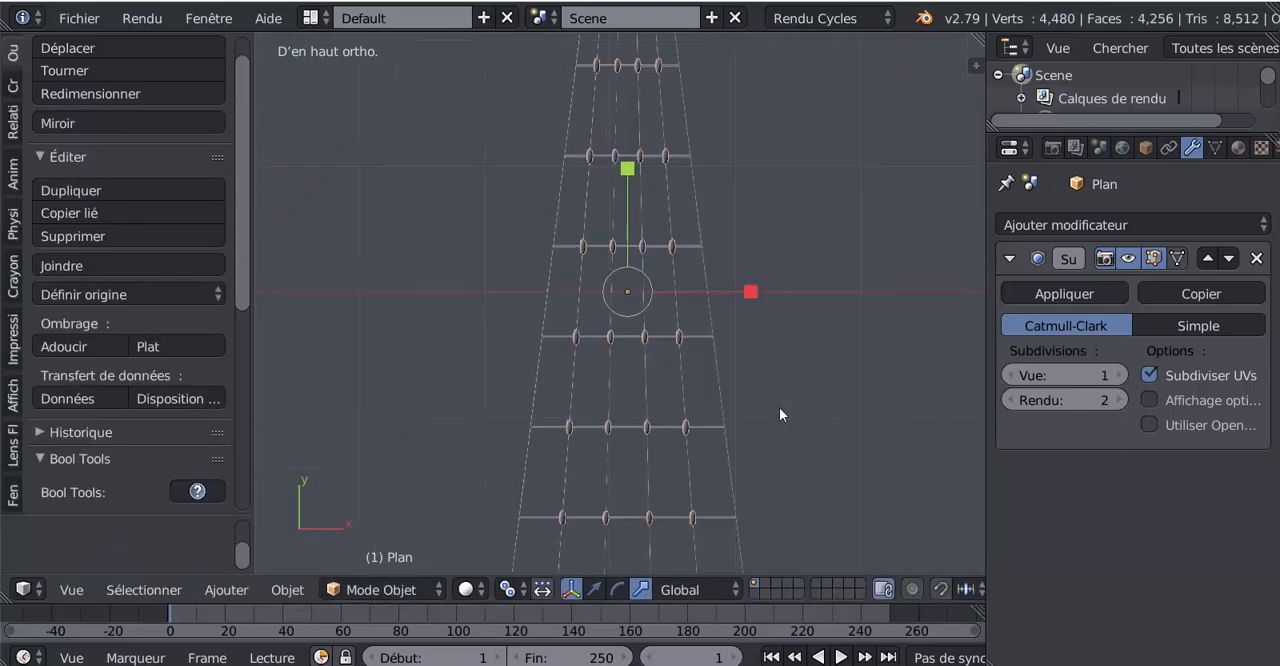
scroll(775, 390, down, 1)
scroll(730, 320, down, 1)
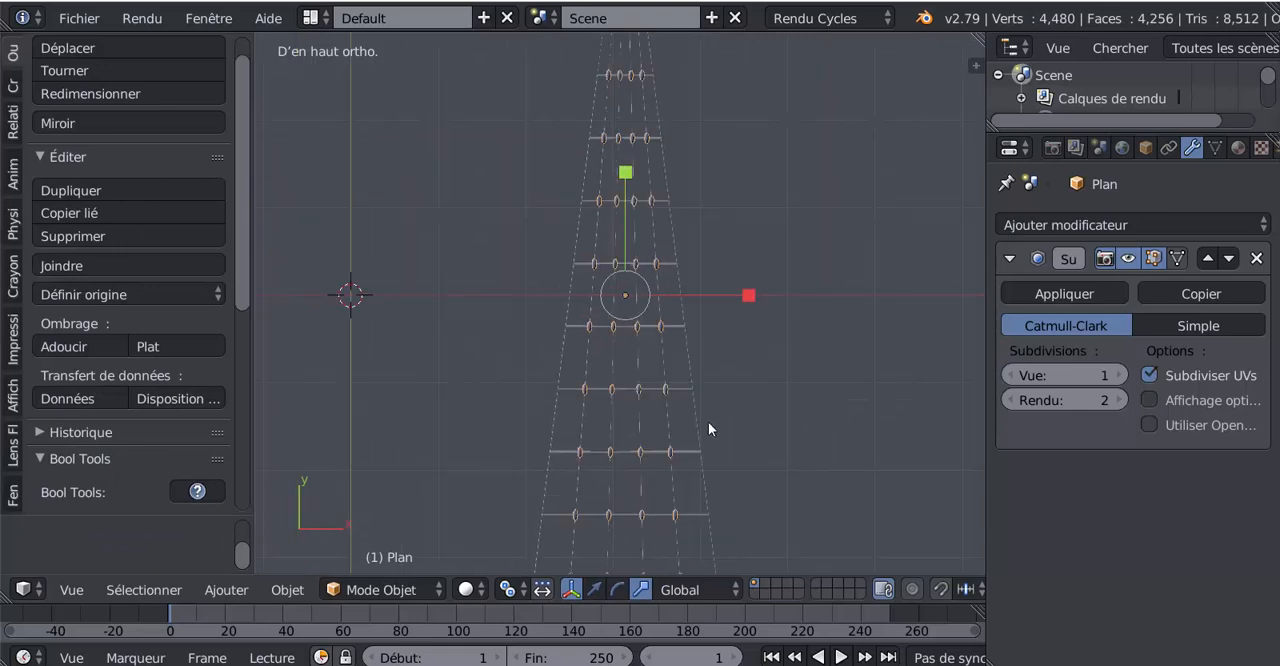
- Enter Edit mode on the knots object, switch to wireframe display and select all the knots
key(Tab)
scroll(725, 430, down, 3)
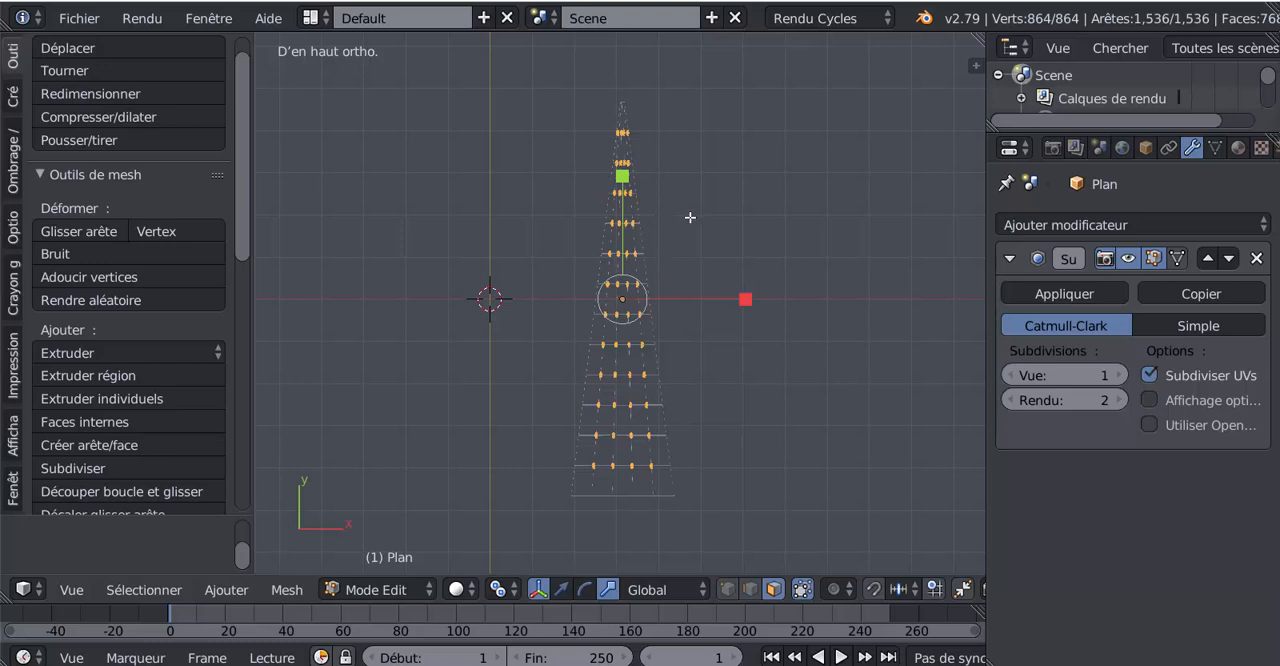
key(z)
scroll(698, 228, up, 2)
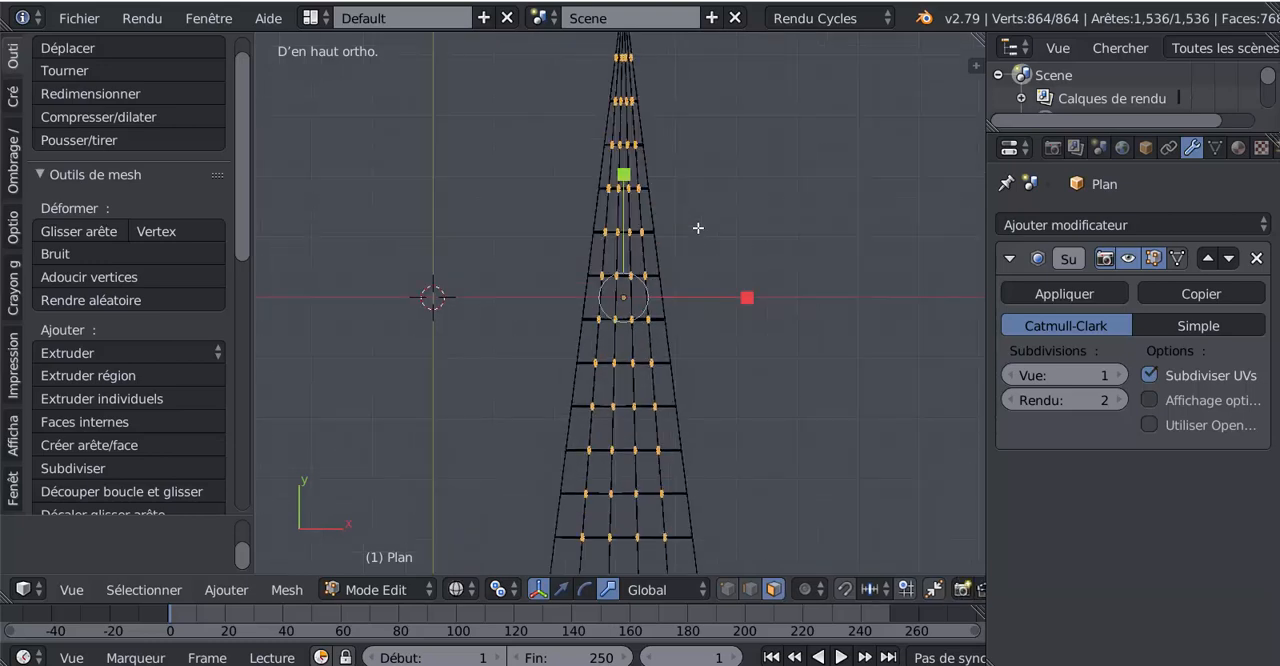
key(a)
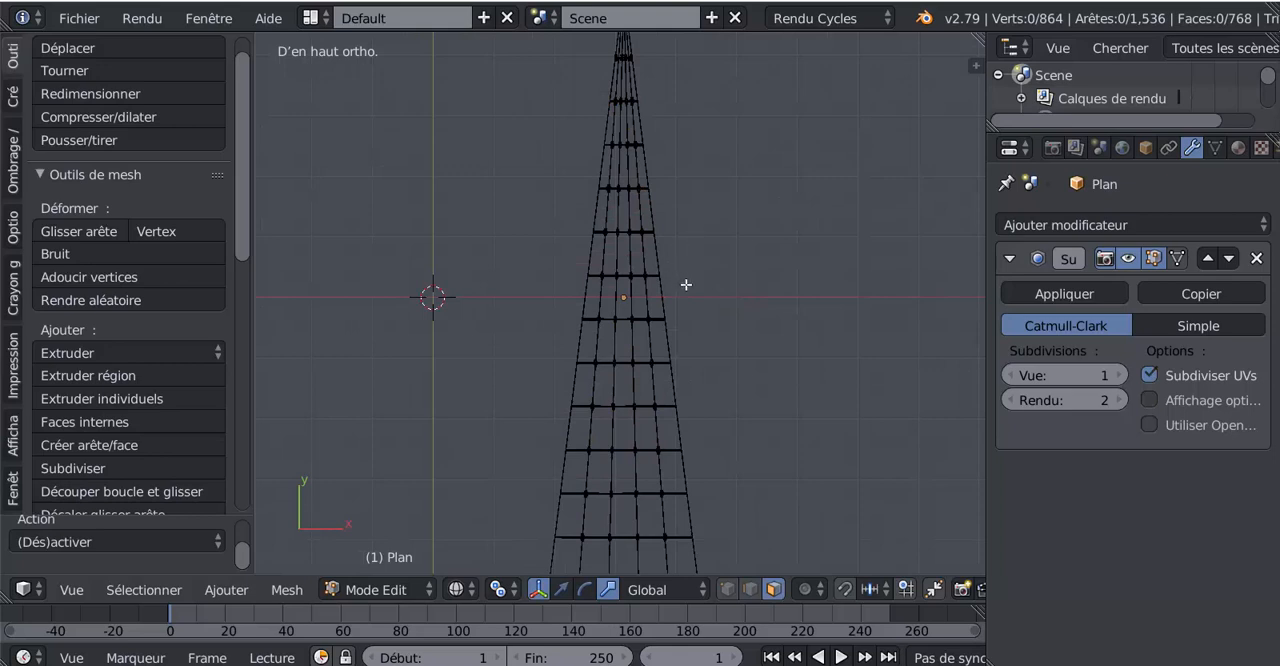
key(a)
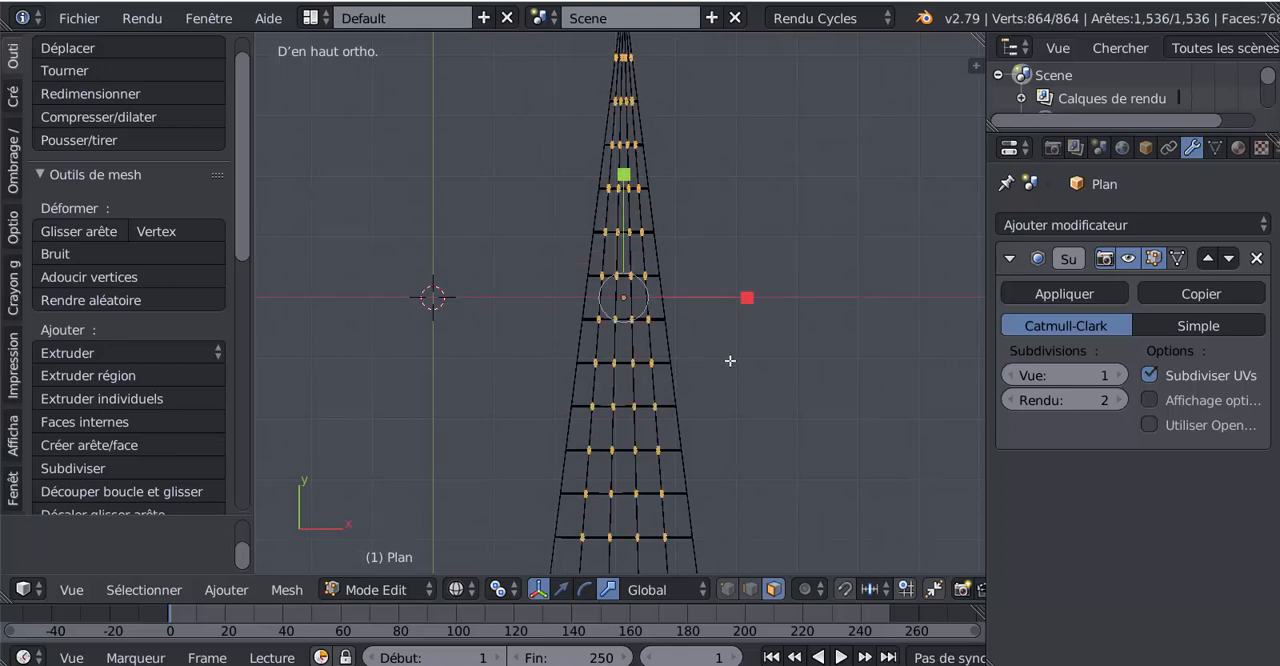
- Circle-deselect the three left knot columns below the top two rows, keeping the rightmost column selected
key(c)
mouse_move(609, 412)
middle_down()
mouse_move(610, 400)
mouse_move(617, 483)
mouse_move(594, 505)
mouse_move(603, 147)
middle_up()
middle_click(601, 146)
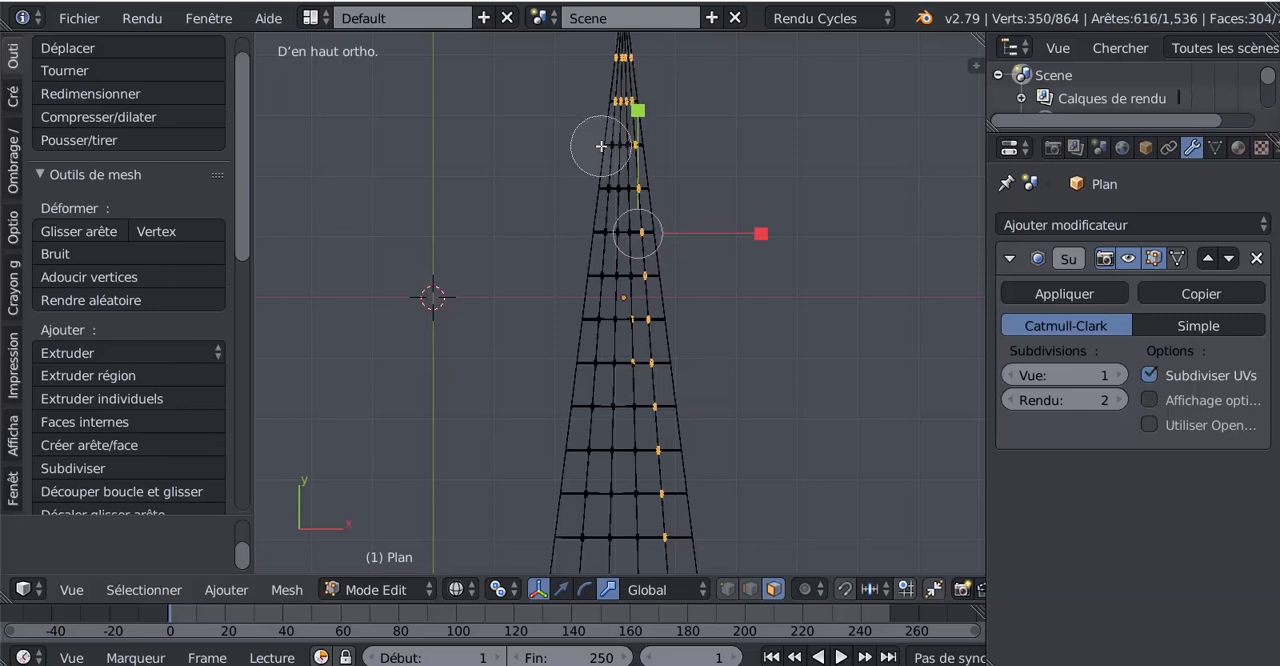
right_click(740, 148)
key(c)
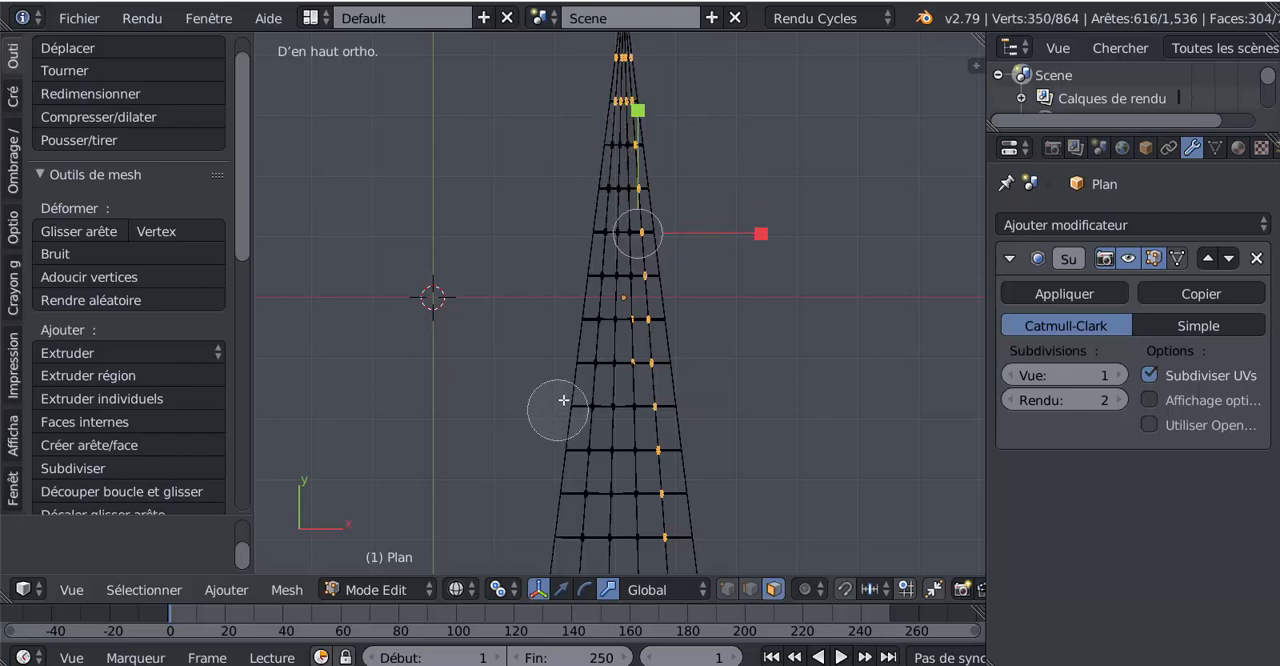
middle_drag(610, 367, 610, 324)
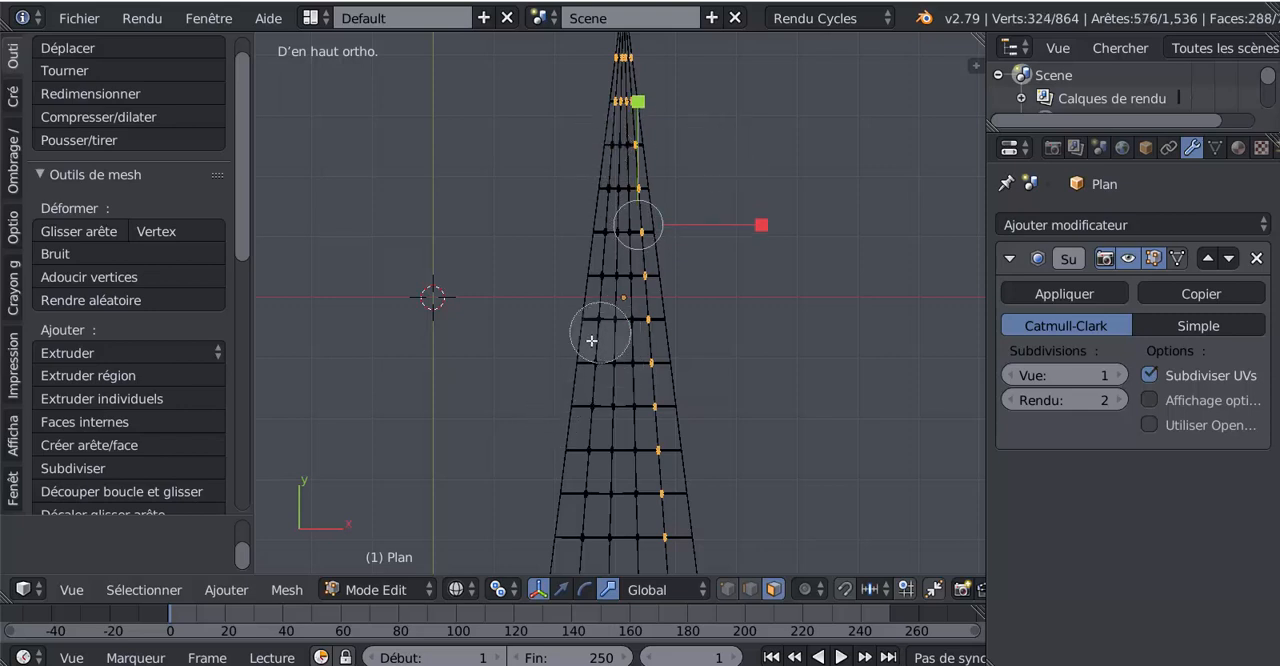
right_click(591, 348)
- Deselect the three left knots in each of the top two rows, keeping only the rightmost column selected
mouse_move(797, 410)
shift+middle_down()
mouse_move(809, 223)
mouse_move(809, 457)
shift+middle_up()
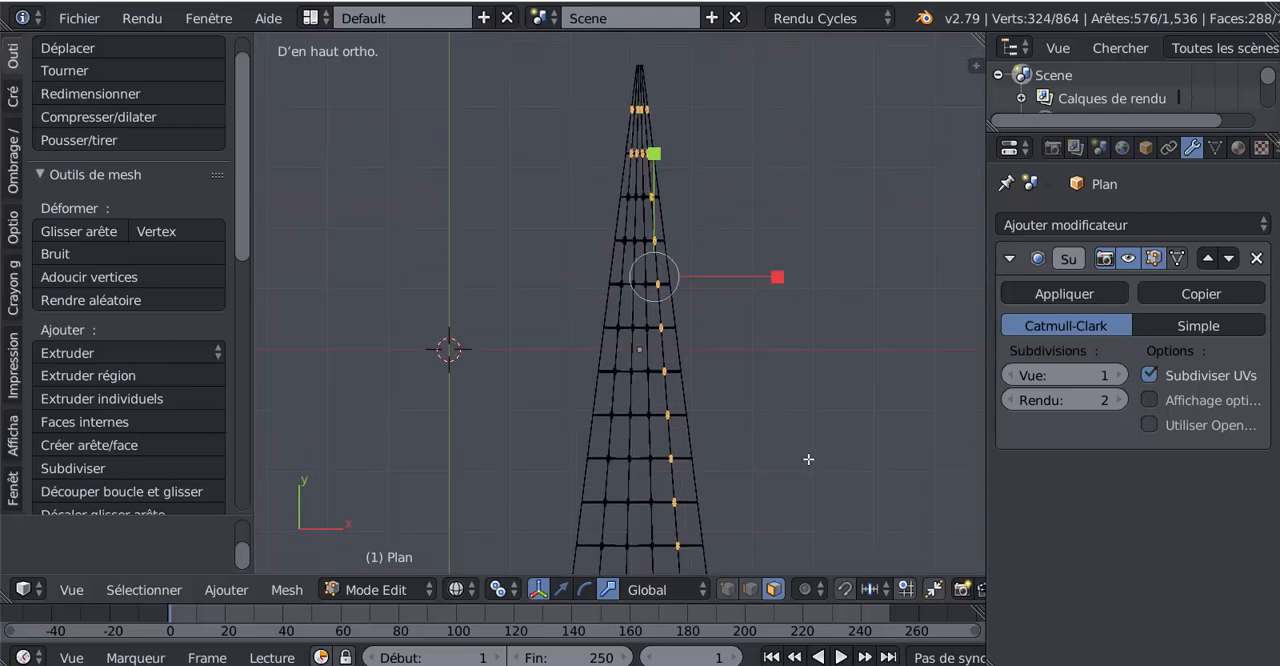
shift+middle_drag(792, 297, 800, 409)
shift+middle_drag(792, 345, 795, 425)
scroll(705, 432, up, 4)
scroll(689, 437, up, 1)
mouse_move(689, 436)
shift+middle_down()
mouse_move(626, 409)
mouse_move(615, 273)
shift+middle_up()
key(c)
key(Escape)
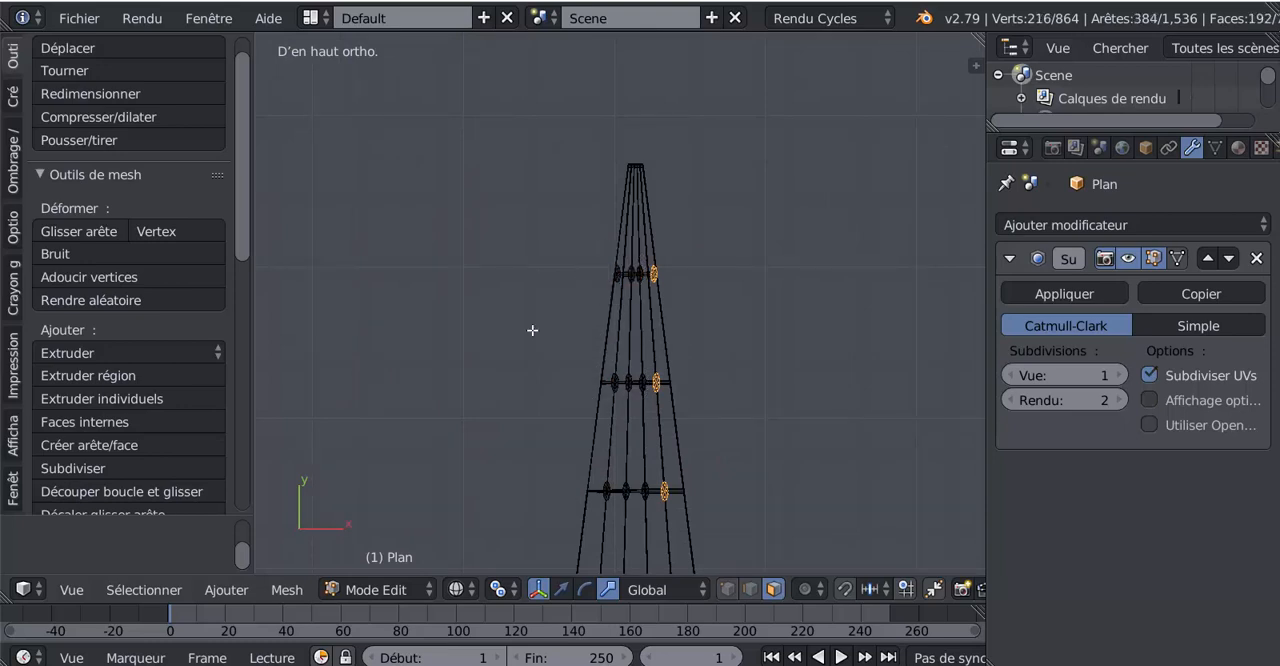
- Remove the topmost knot of the rightmost column from the selection
scroll(591, 363, up, 2)
scroll(750, 395, down, 2)
scroll(664, 288, up, 2)
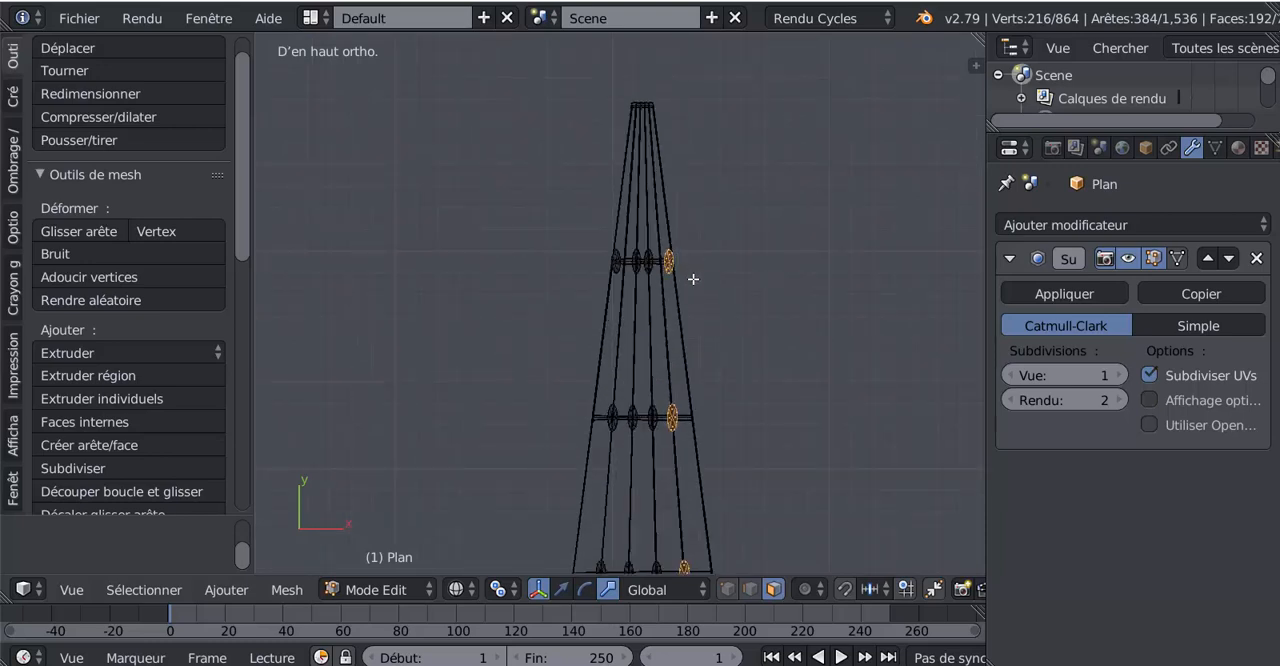
key(c)
middle_click(674, 260)
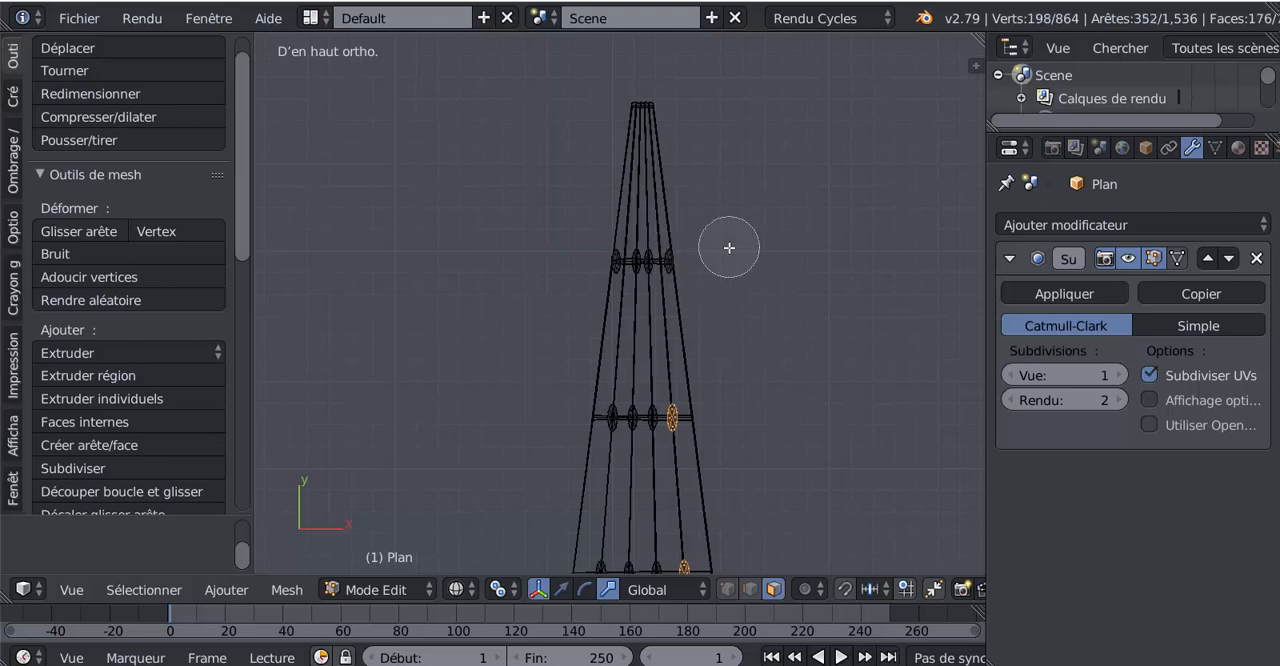
key(Escape)
scroll(790, 309, down, 2)
shift+middle_drag(781, 408, 766, 314)
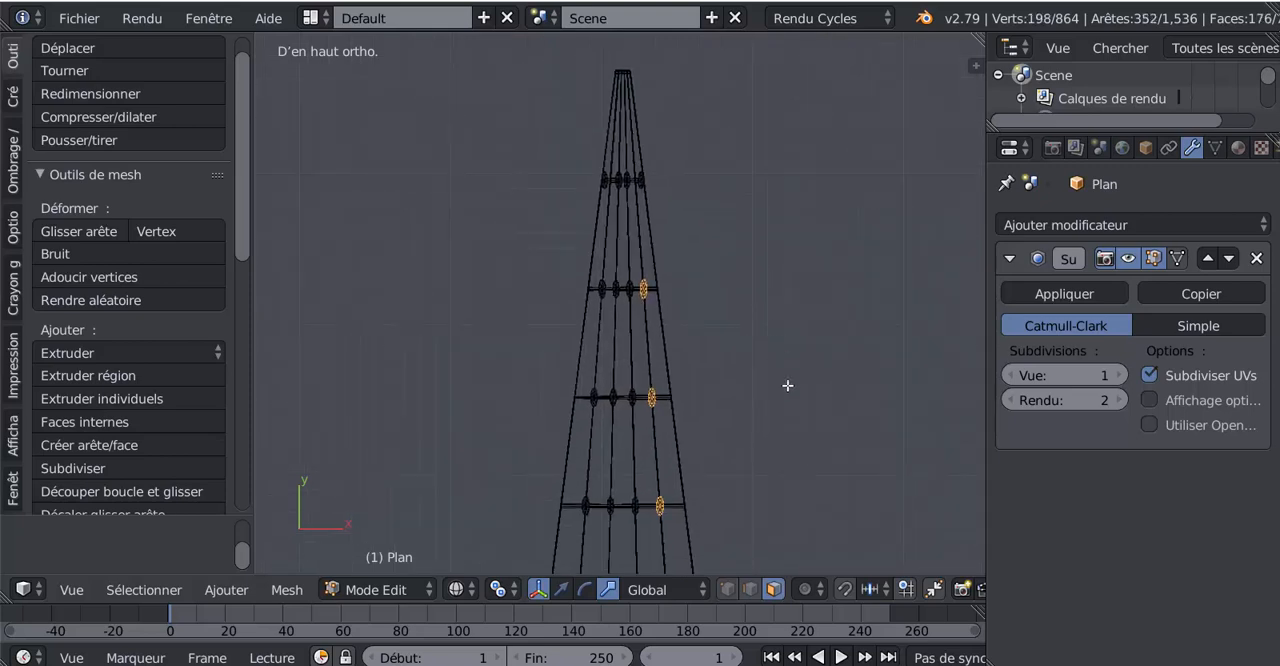
- Duplicate the selected knot column and move the copy 0.252 along X toward the right outer rope
key(shift+d)
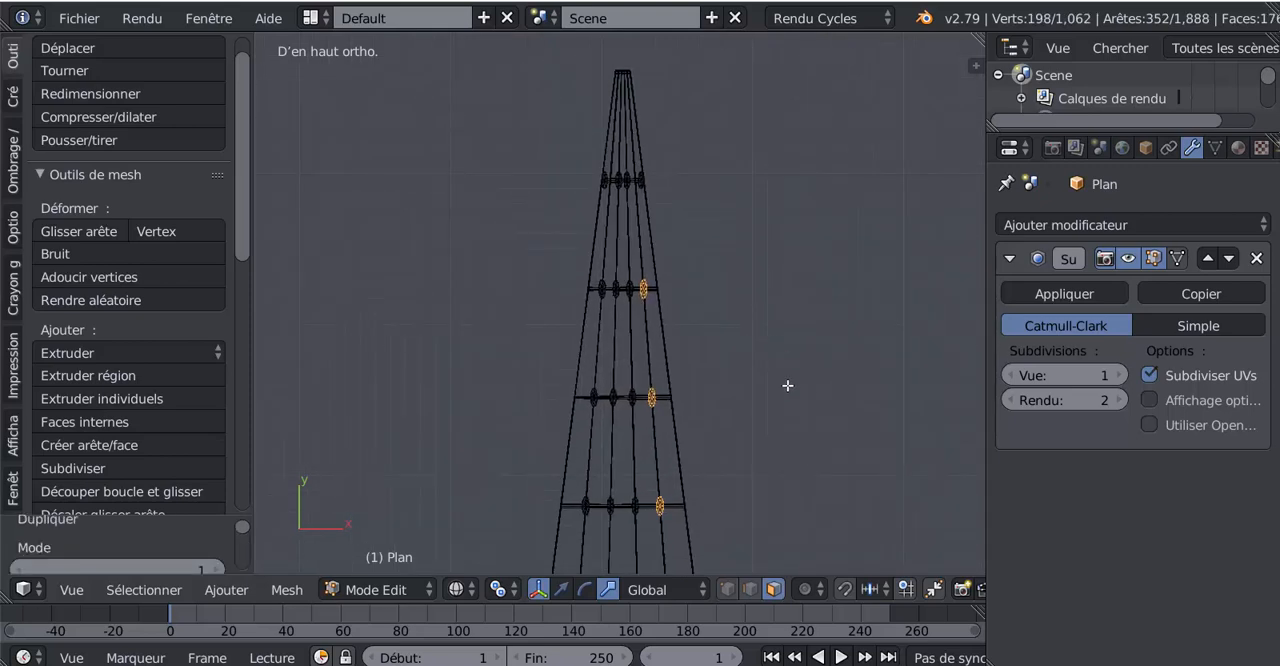
scroll(802, 415, down, 4)
shift+middle_drag(790, 465, 764, 315)
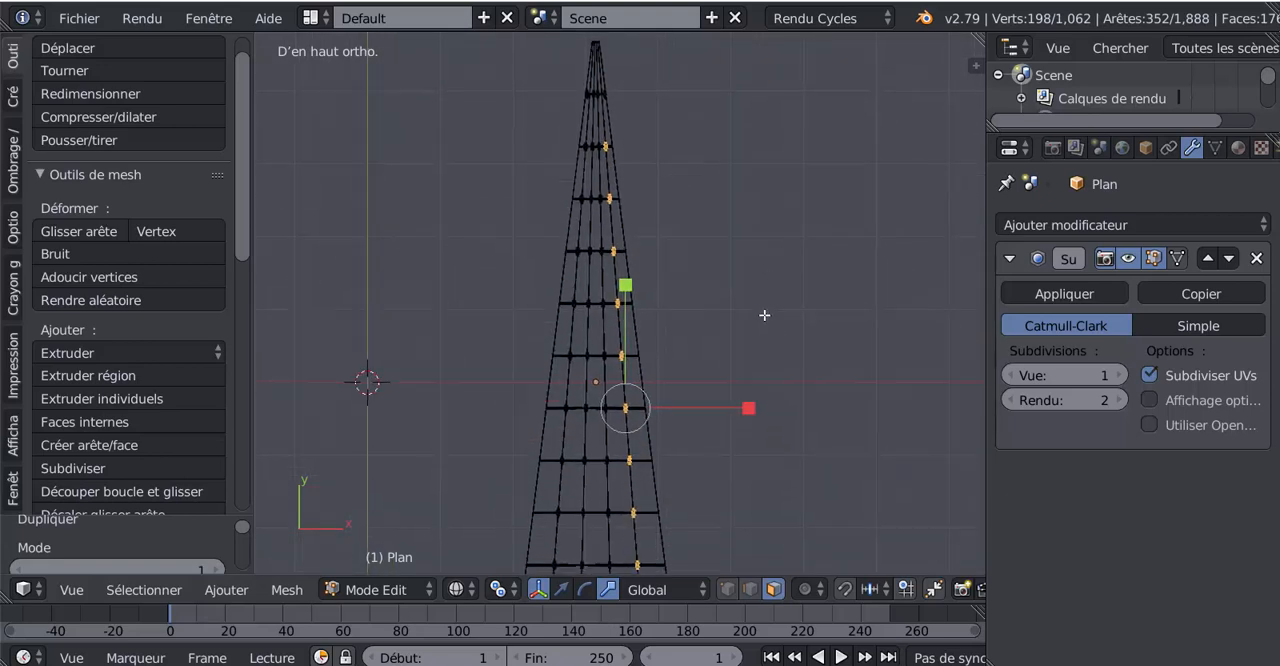
click(562, 590)
scroll(735, 451, up, 2)
drag(746, 451, 770, 451)
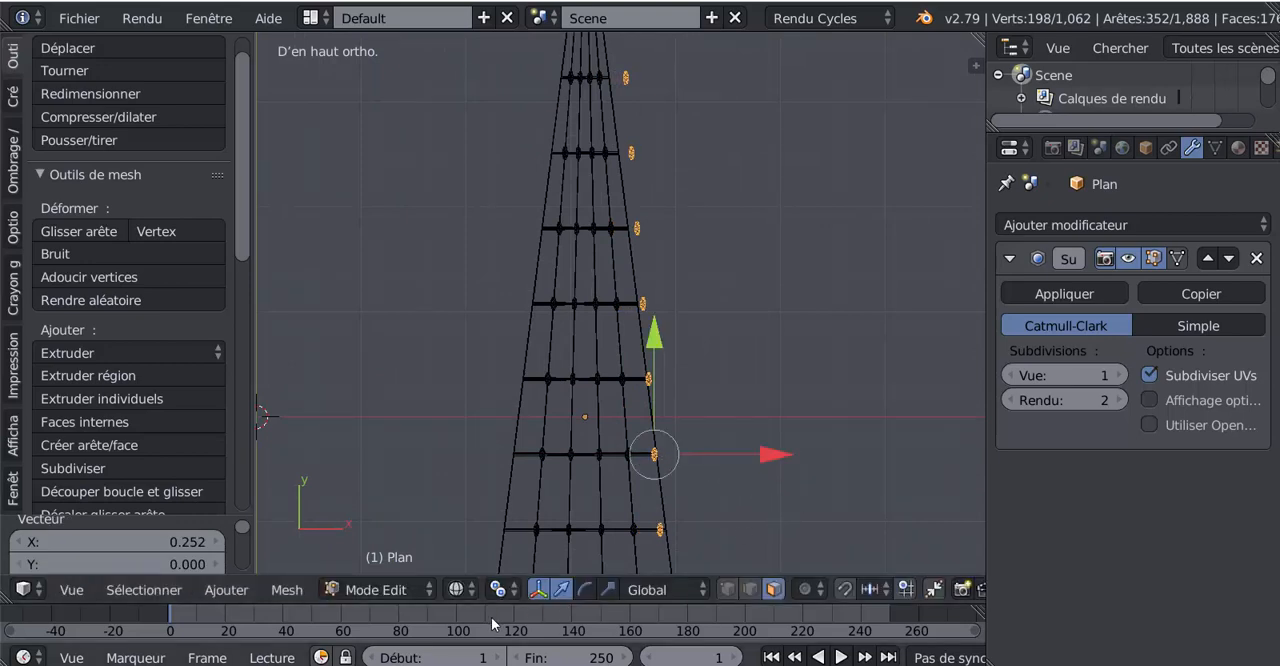
- Change the pivot point setting and rotate the duplicated knot column by -2.73° around its common centre to follow the right outer rope
click(459, 589)
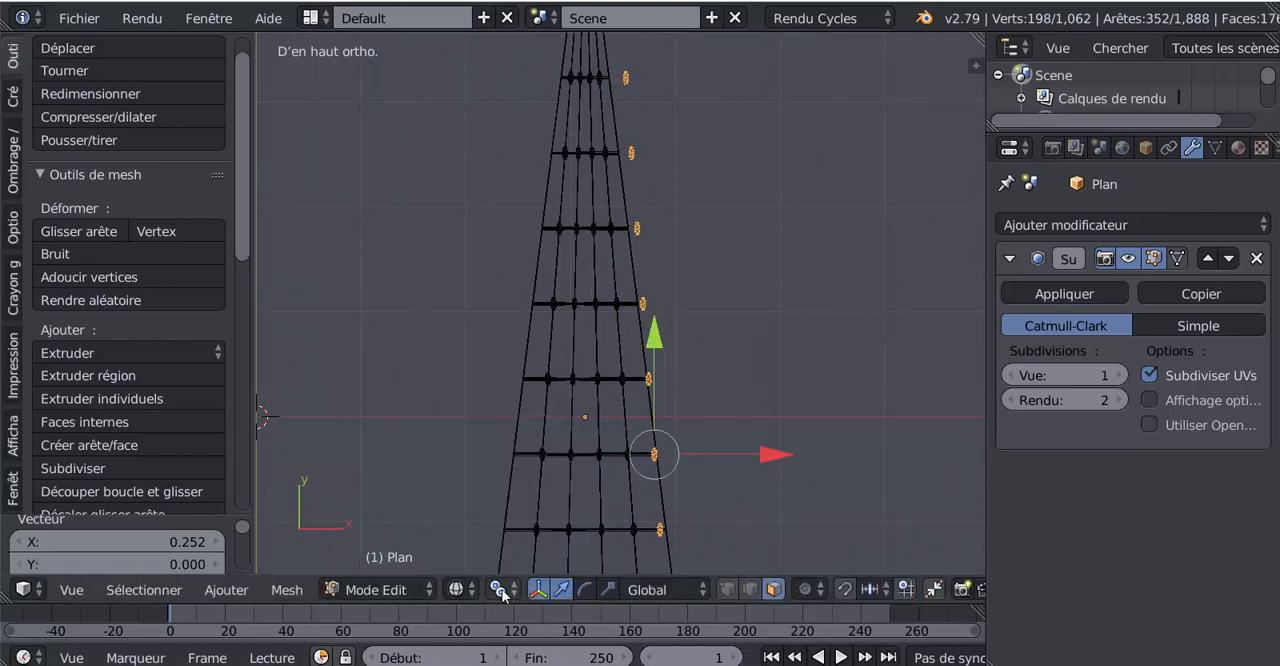
click(500, 589)
click(553, 489)
key(r)
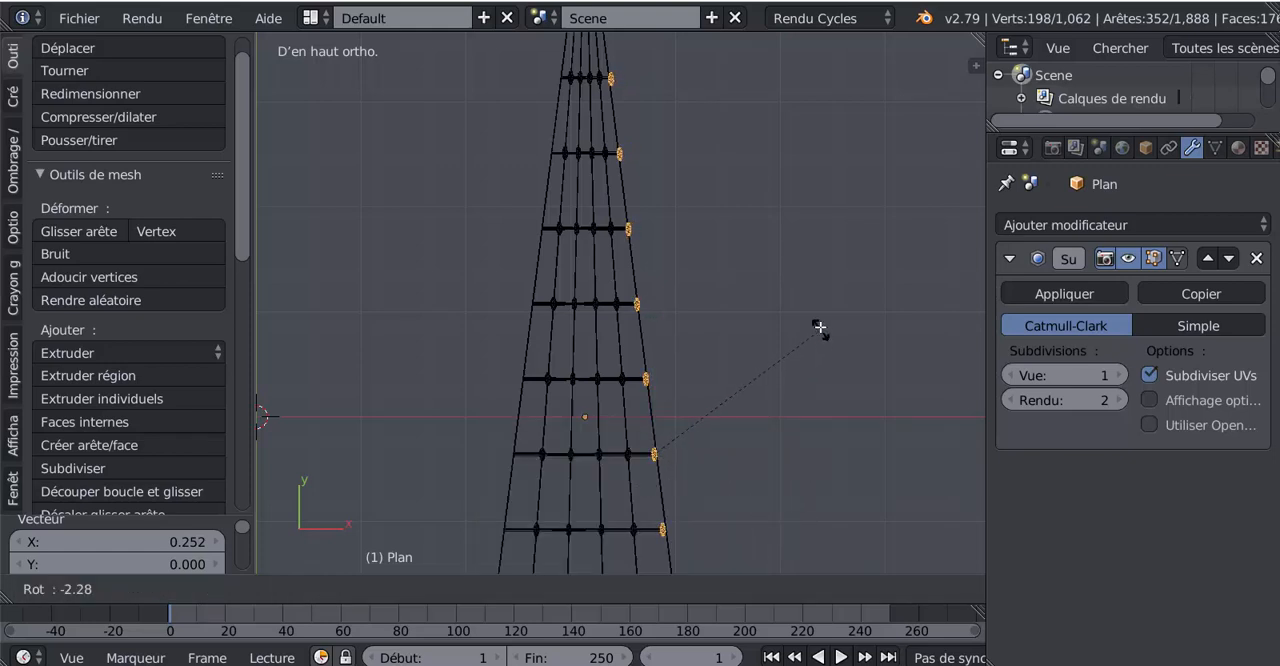
click(803, 276)
- Move the rotated knot column about 0.020 along X to centre it on the right outer rope
shift+middle_drag(676, 545, 683, 353)
scroll(711, 363, up, 2)
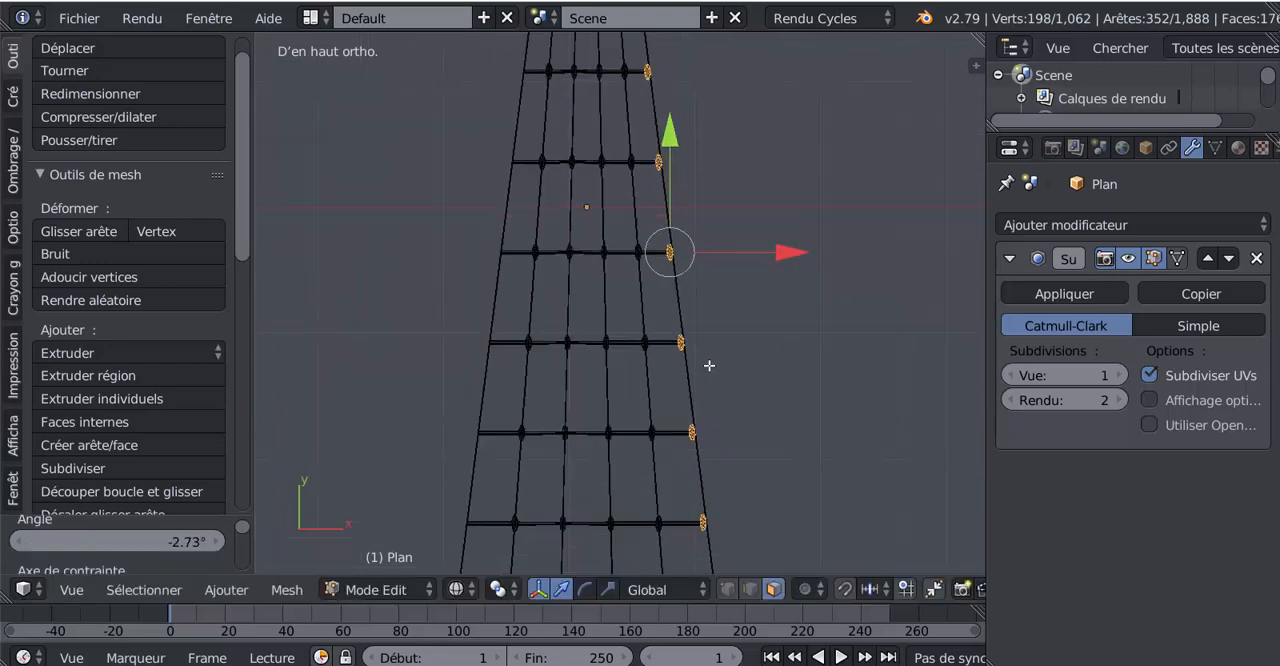
click(798, 247)
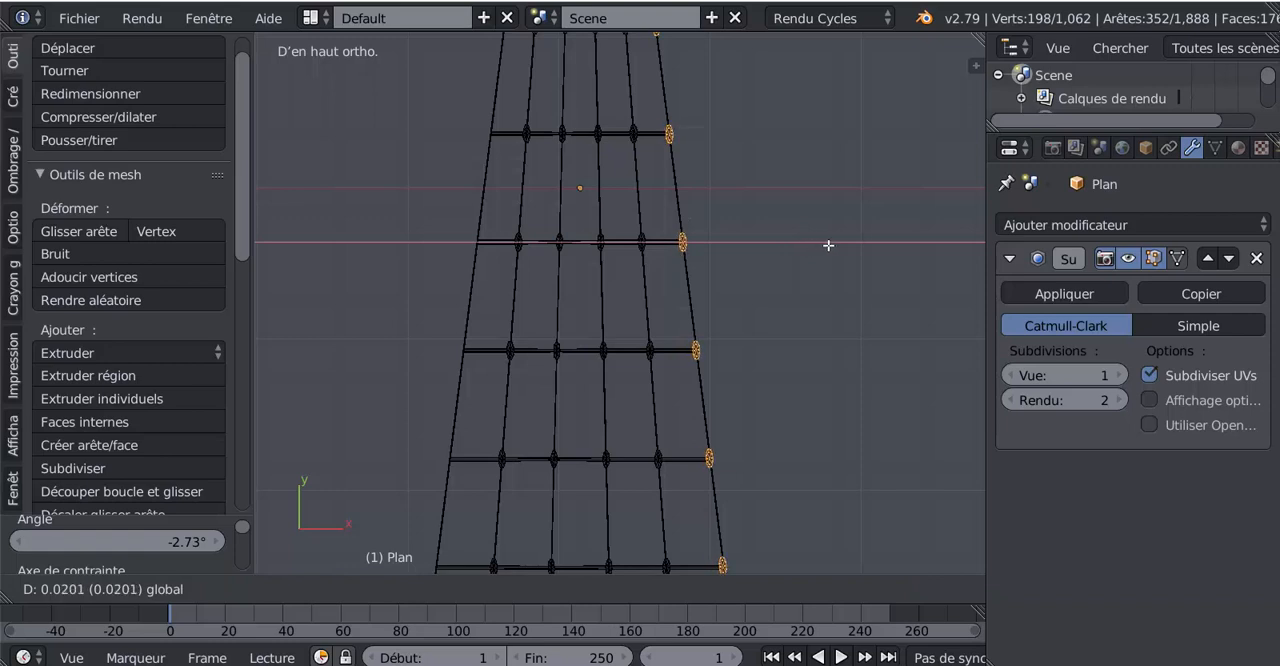
click(828, 245)
- Duplicate the outer knot column and move the copy -2.005 along X past the left side of the ladder
scroll(811, 366, down, 3)
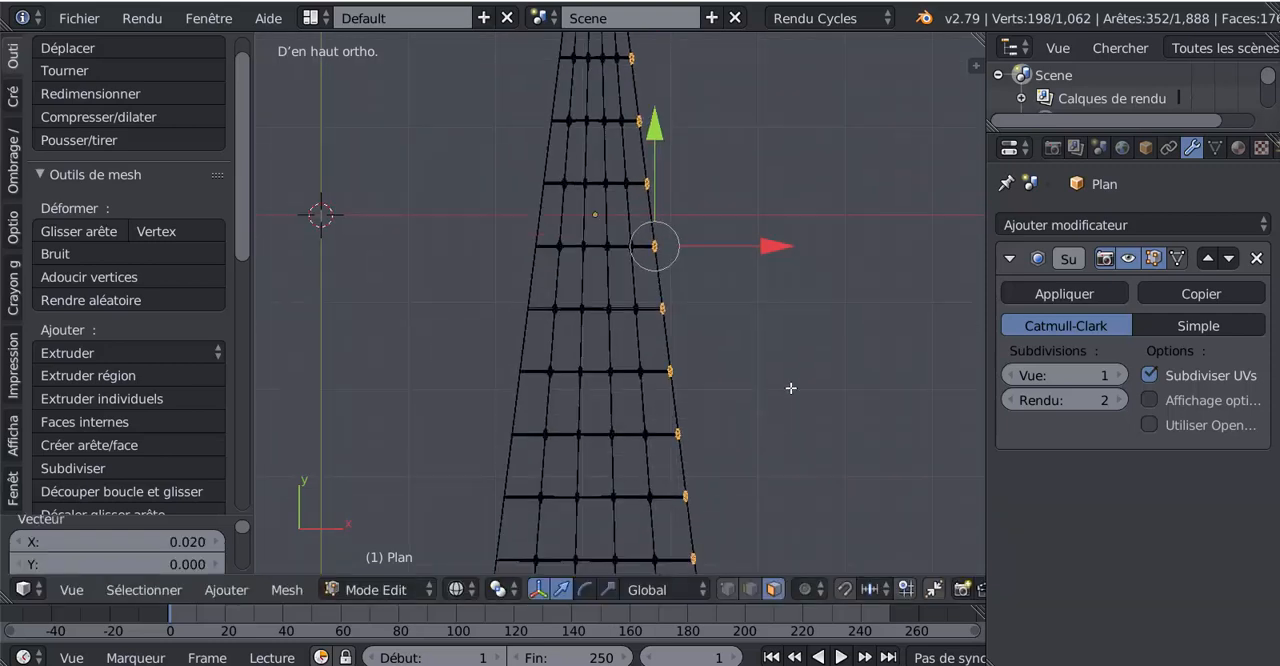
shift+middle_drag(791, 388, 811, 450)
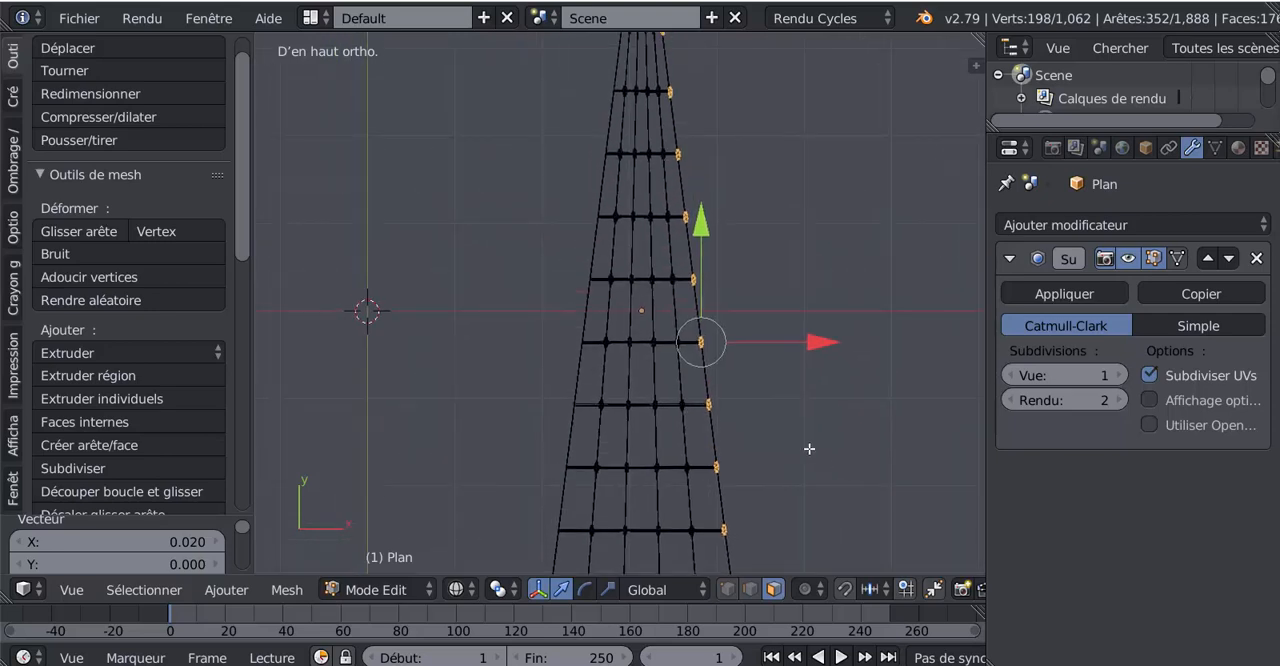
scroll(809, 449, down, 2)
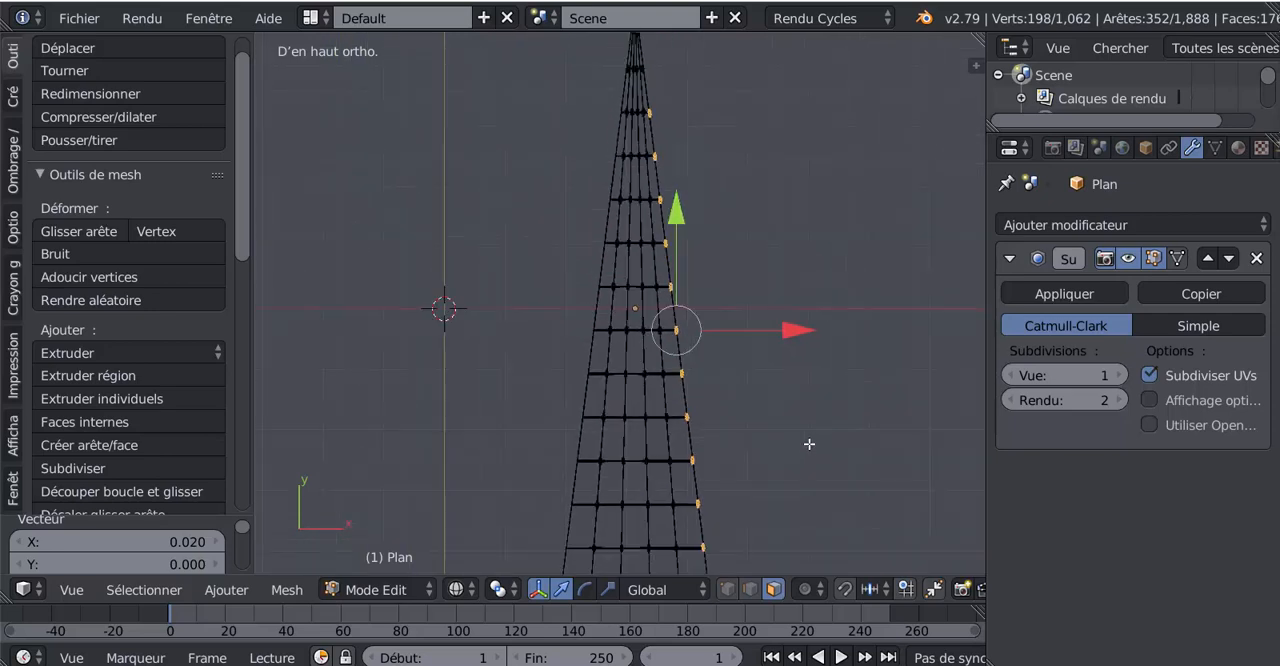
key(shift+d)
key(Escape)
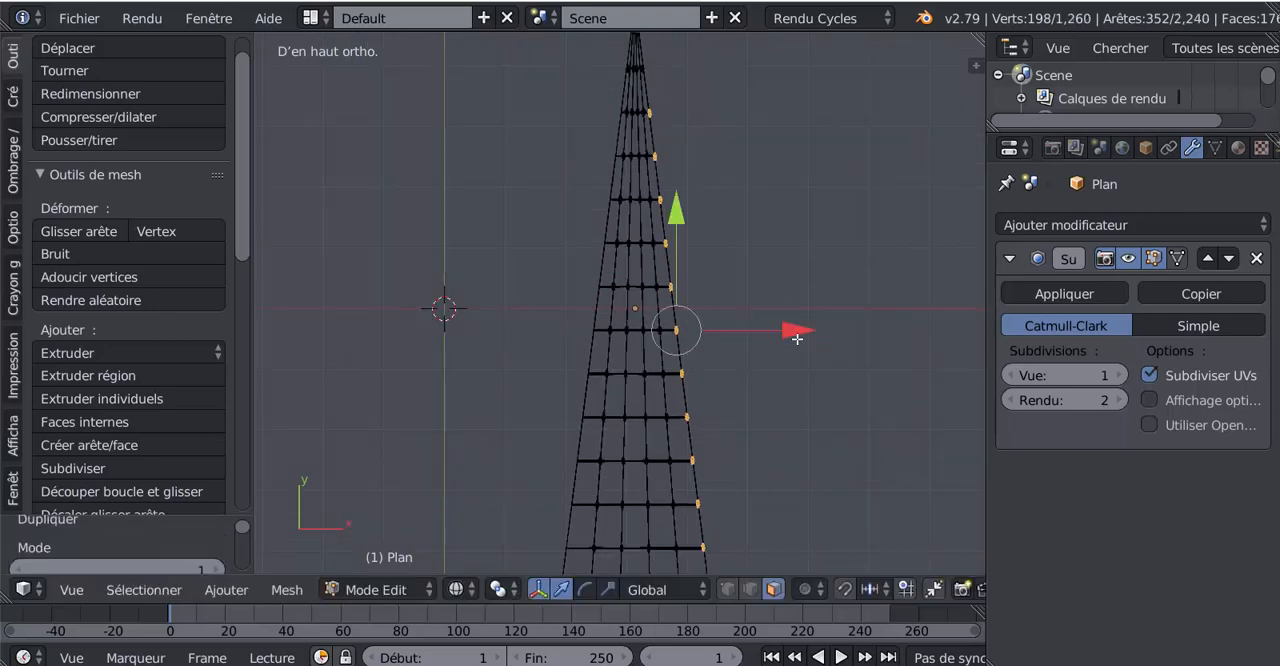
key(g)
key(x)
click(697, 356)
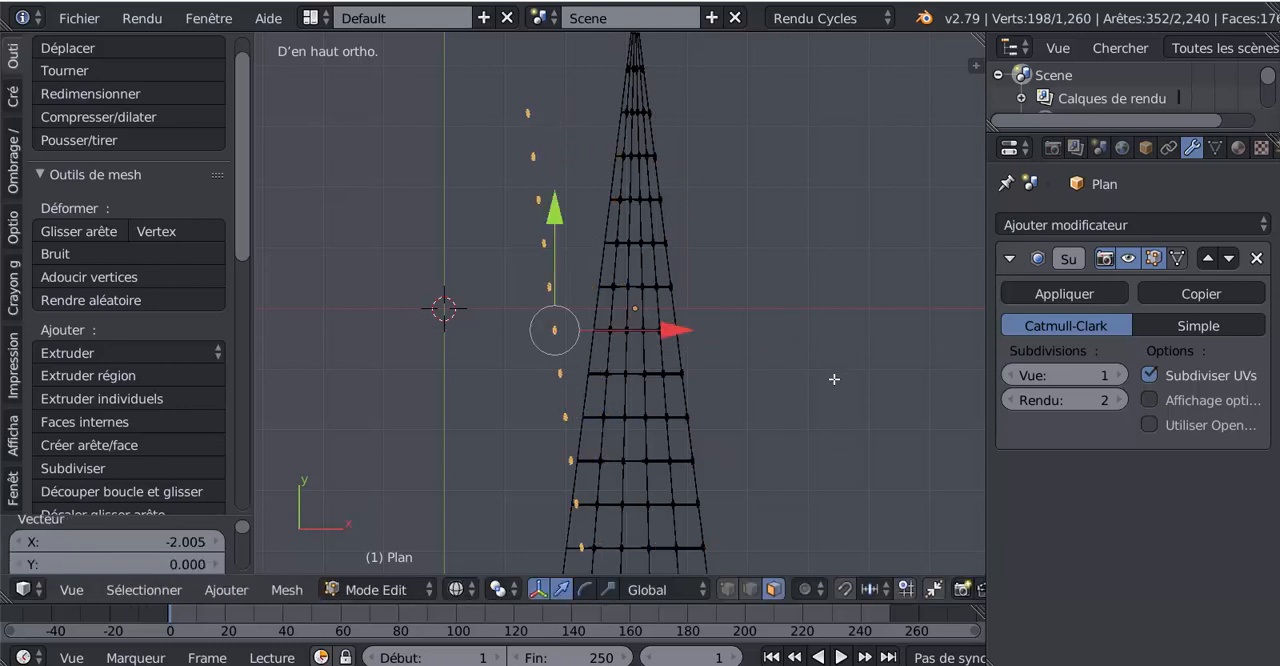
- Rotate the copied column by about 12.82° to match the left rope's slope and move it 0.633 along X onto that rope
key(r)
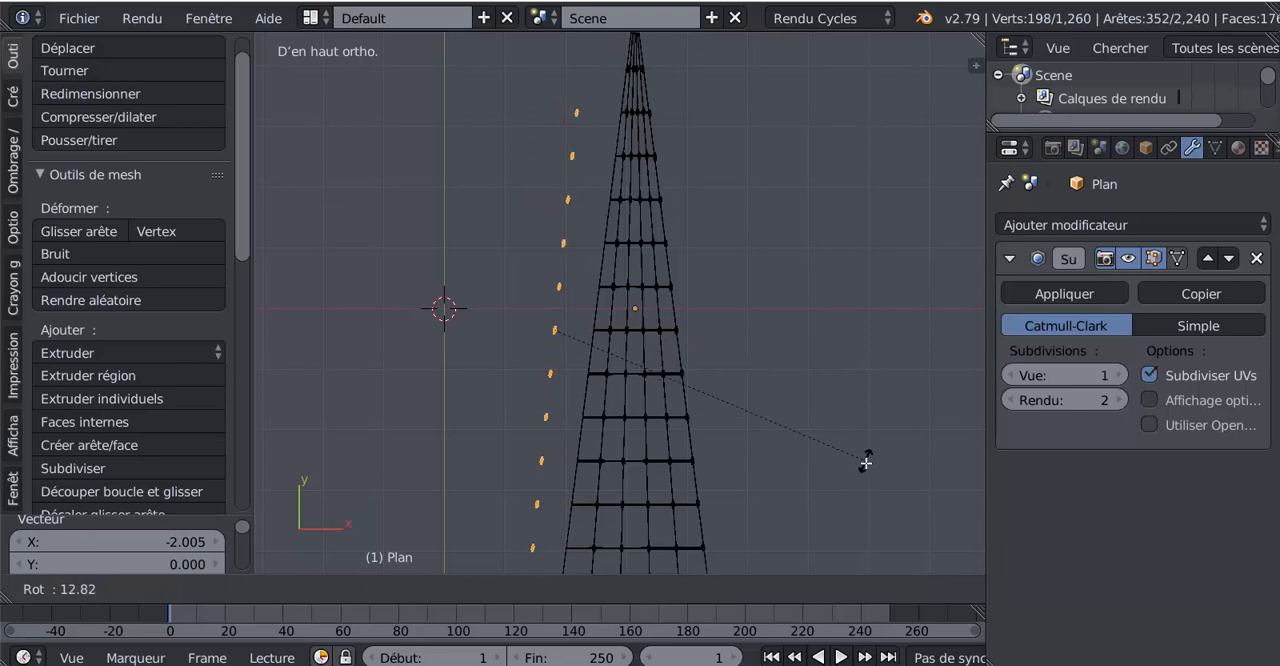
click(866, 463)
drag(668, 331, 710, 325)
- Fine-tune the left knot column's angle with rotations of 1.43° and -0.447° so it follows the left outer rope
scroll(696, 340, up, 8)
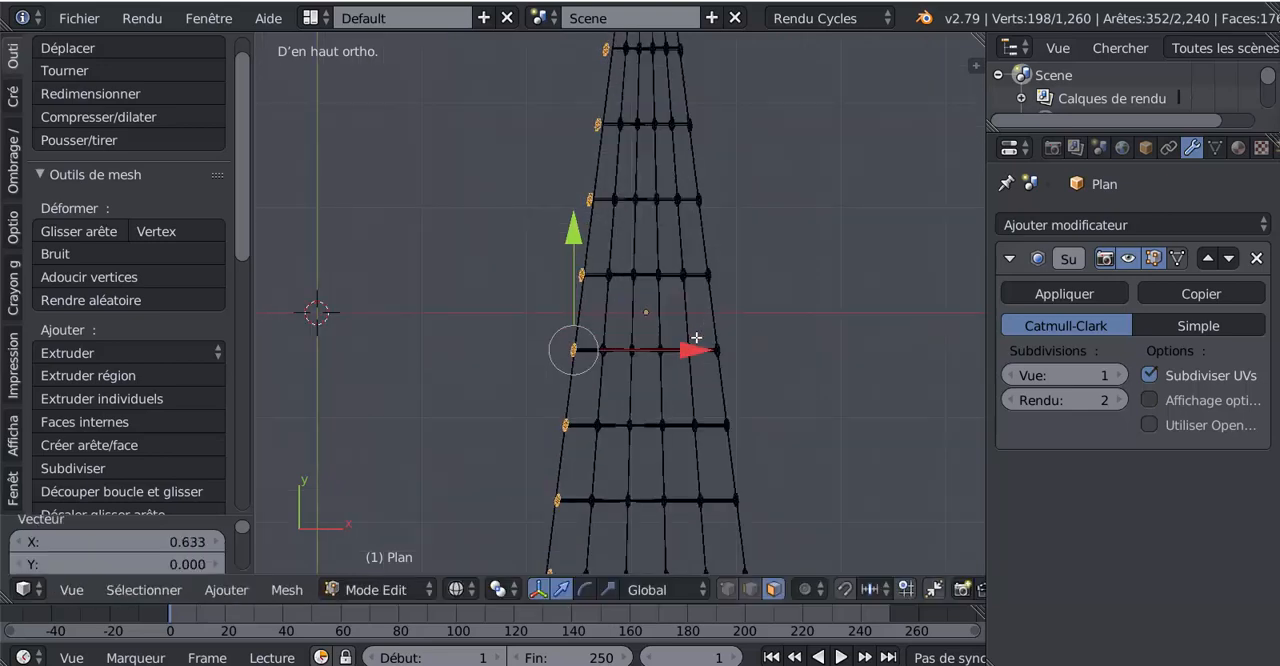
key(r)
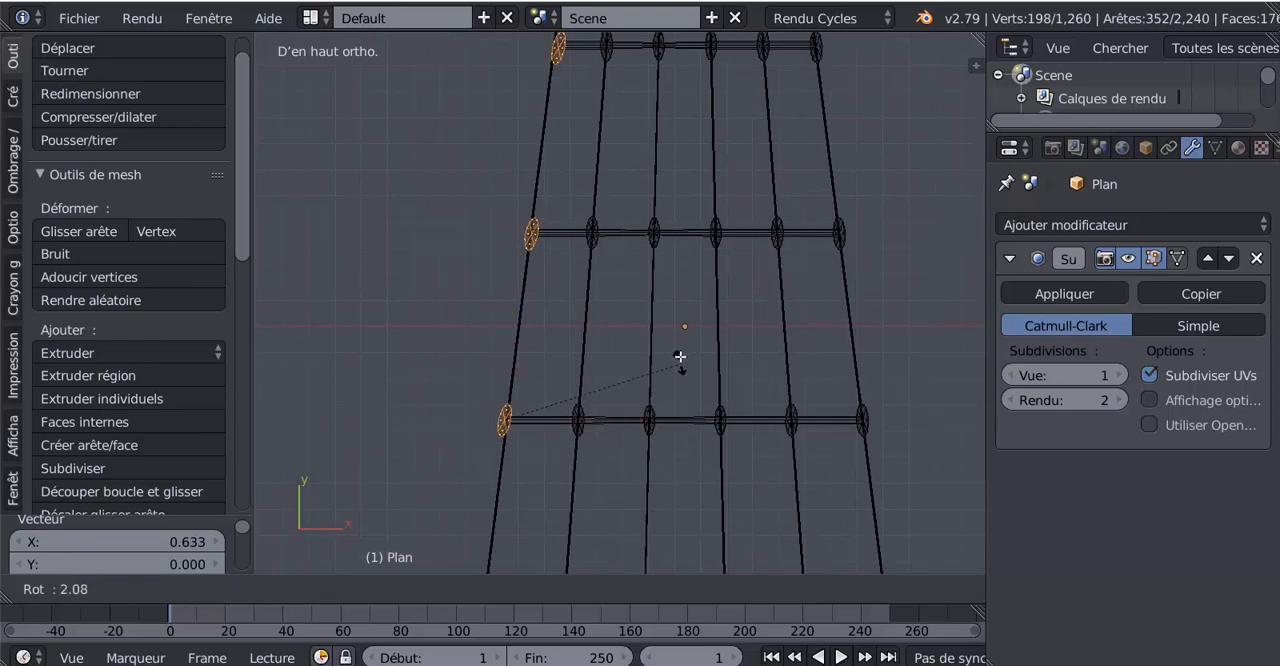
click(651, 310)
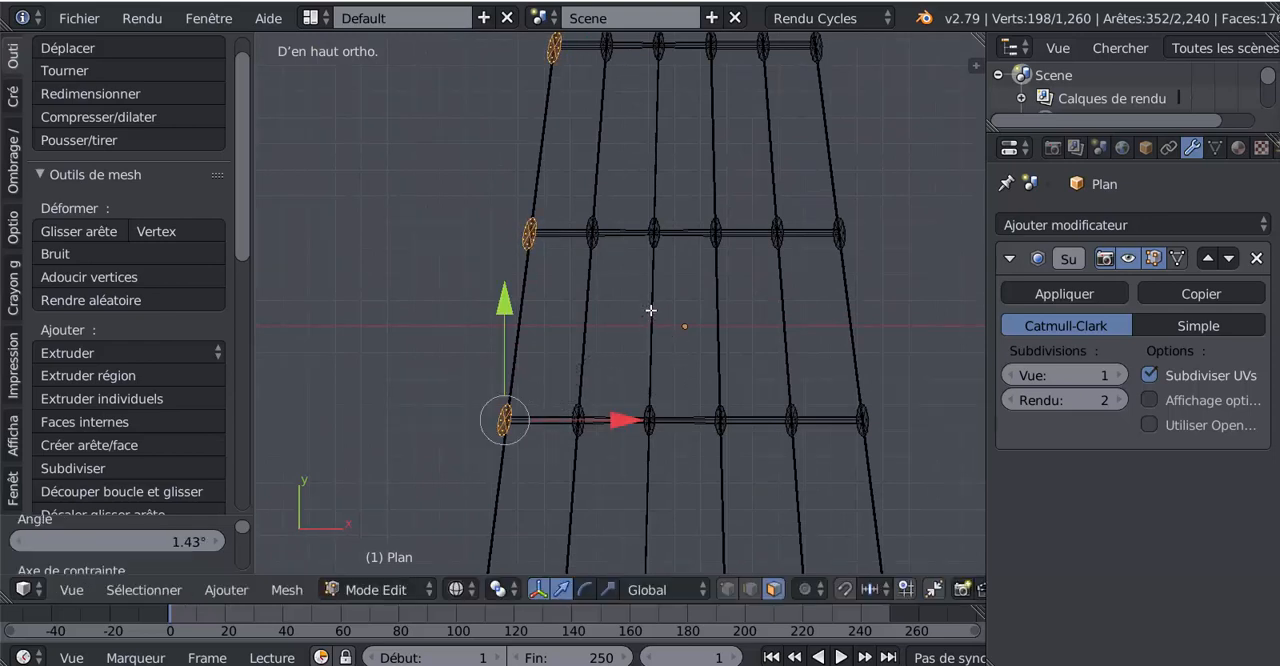
scroll(651, 308, down, 5)
shift+middle_drag(648, 464, 722, 299)
scroll(648, 400, up, 3)
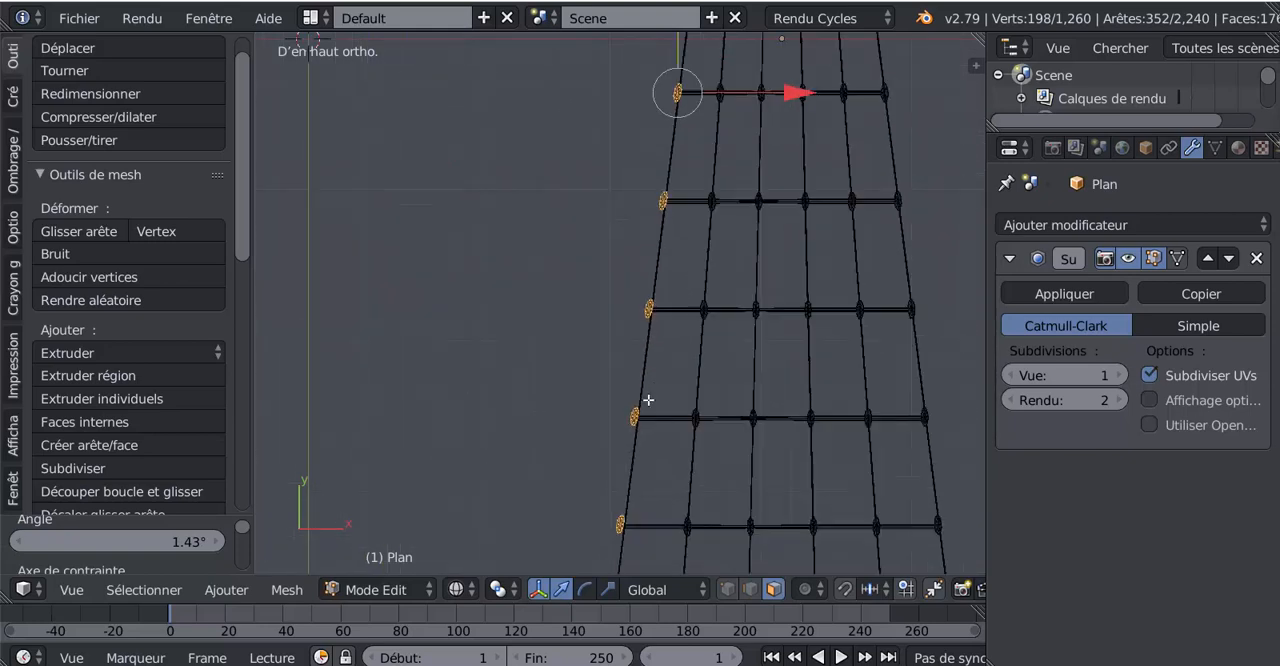
shift+middle_drag(673, 432, 612, 479)
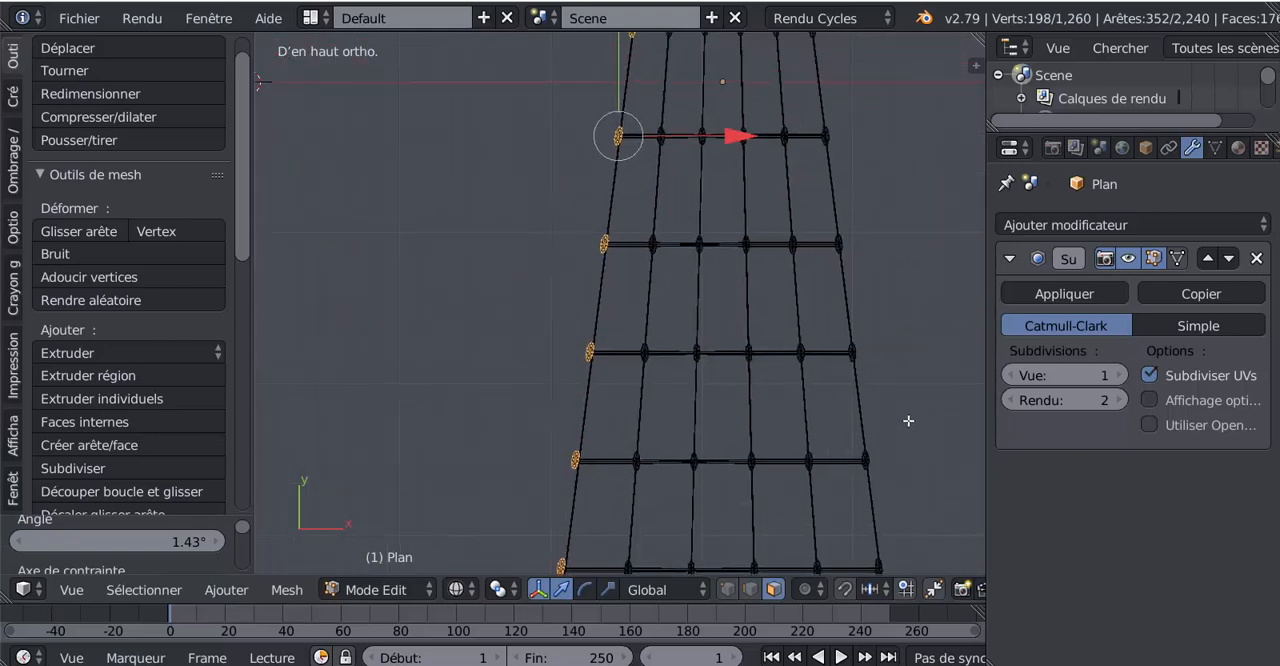
key(r)
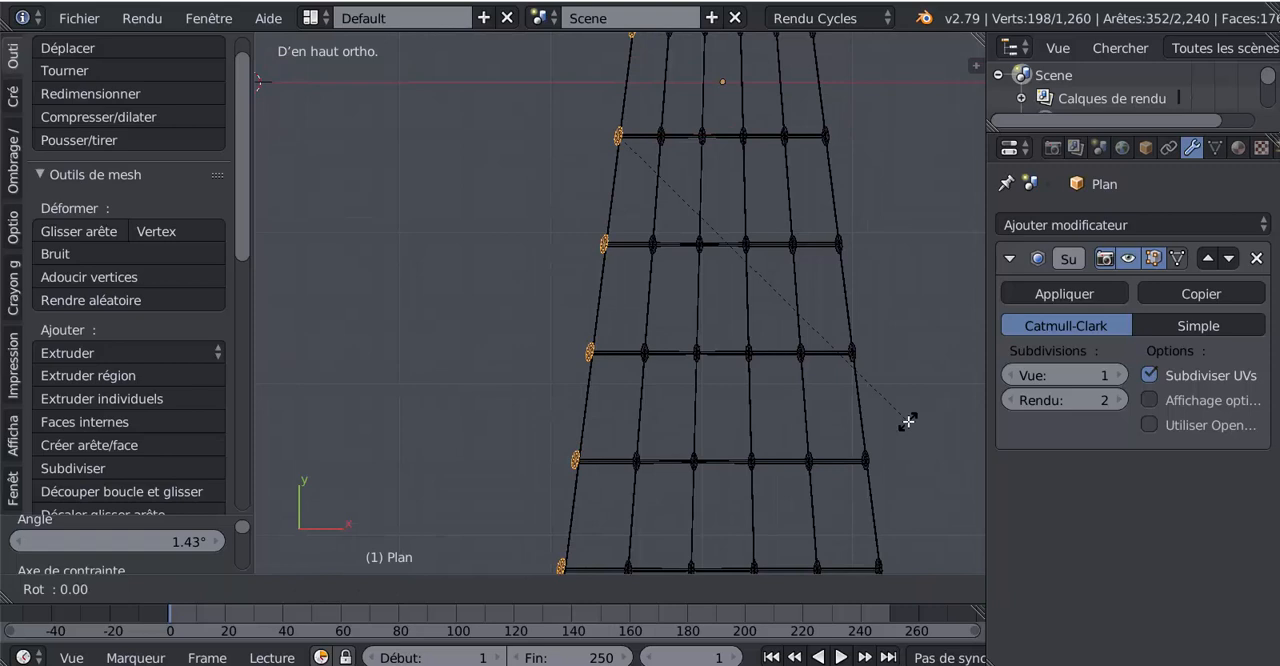
click(906, 311)
- Select all six knots on the lowest knotted rung, including their complete linked geometry
shift+middle_drag(889, 282, 833, 496)
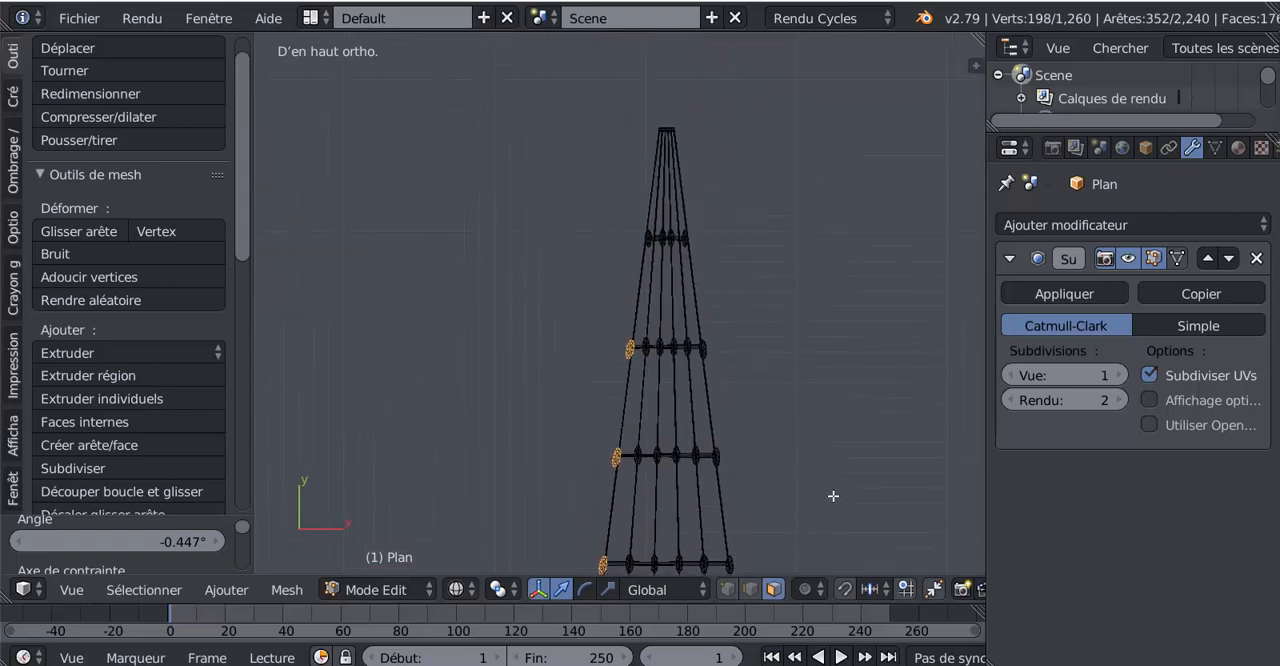
scroll(833, 496, up, 5)
shift+middle_drag(880, 473, 873, 175)
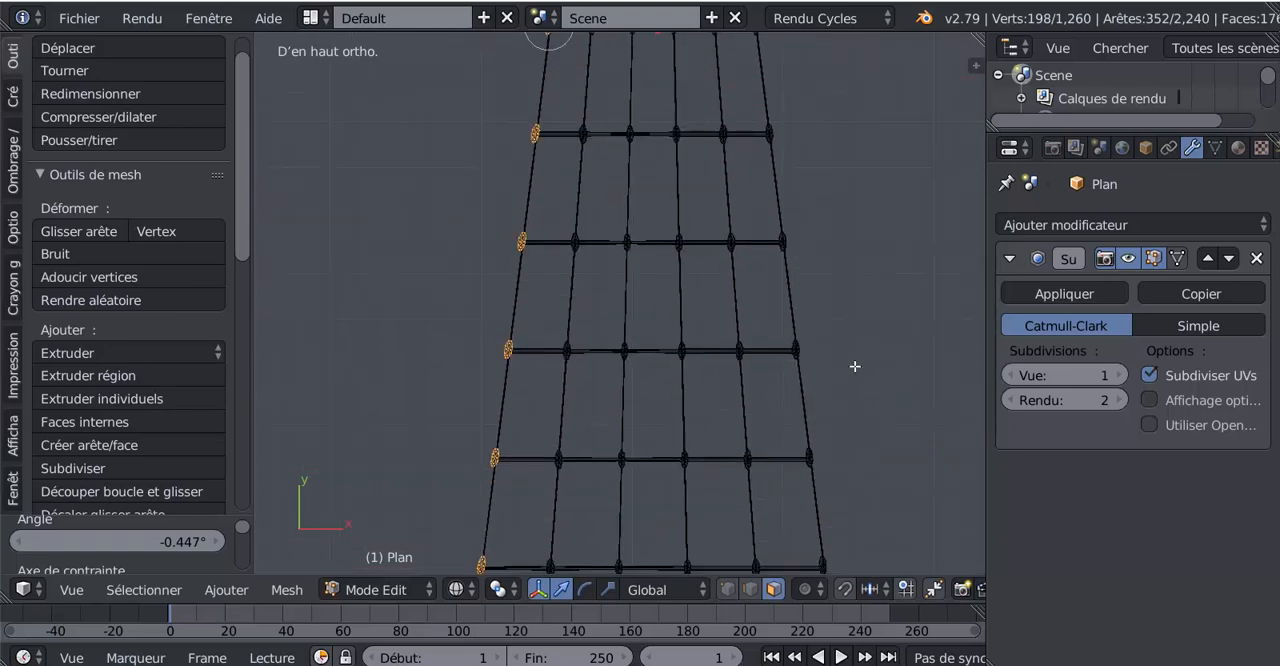
shift+middle_drag(854, 367, 872, 140)
scroll(762, 356, up, 1)
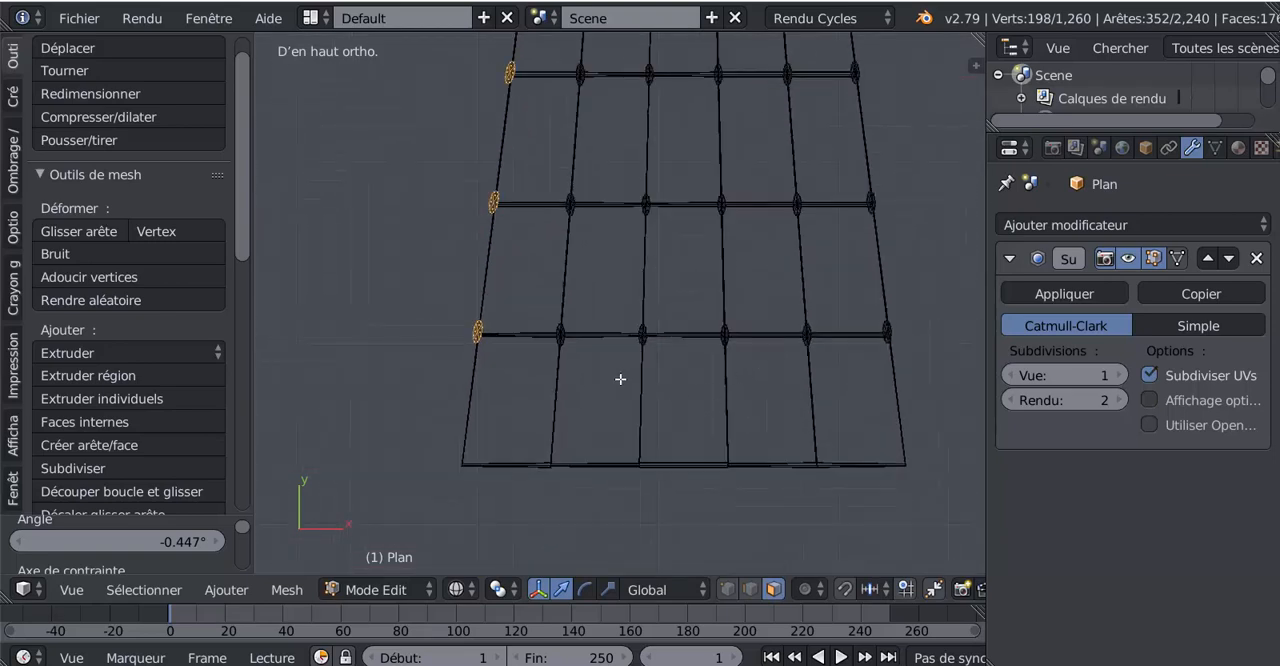
right_click(484, 338)
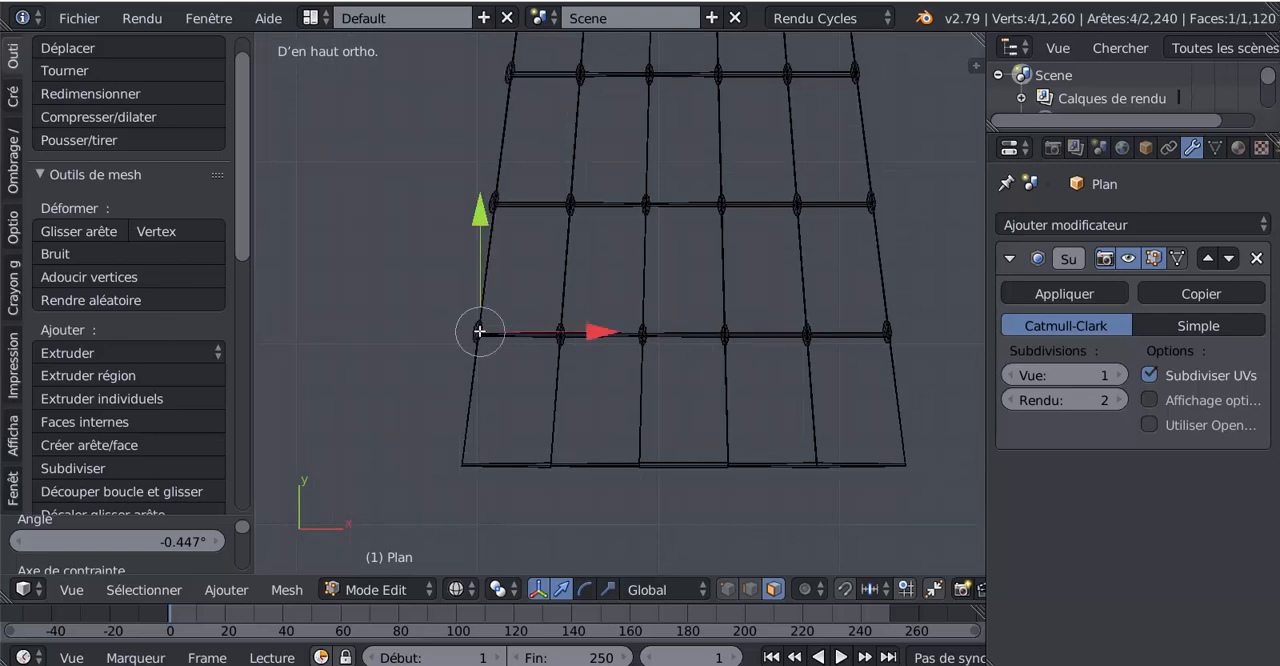
shift+right_click(564, 333)
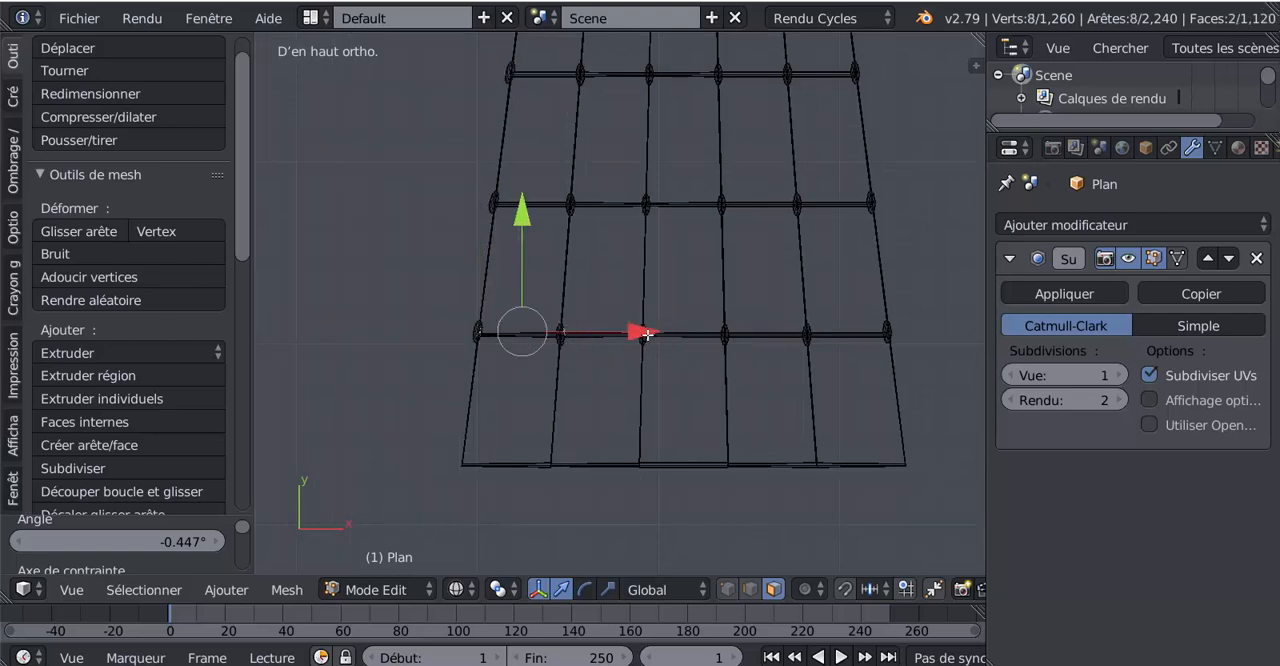
shift+right_click(648, 337)
shift+right_click(719, 336)
shift+right_click(804, 335)
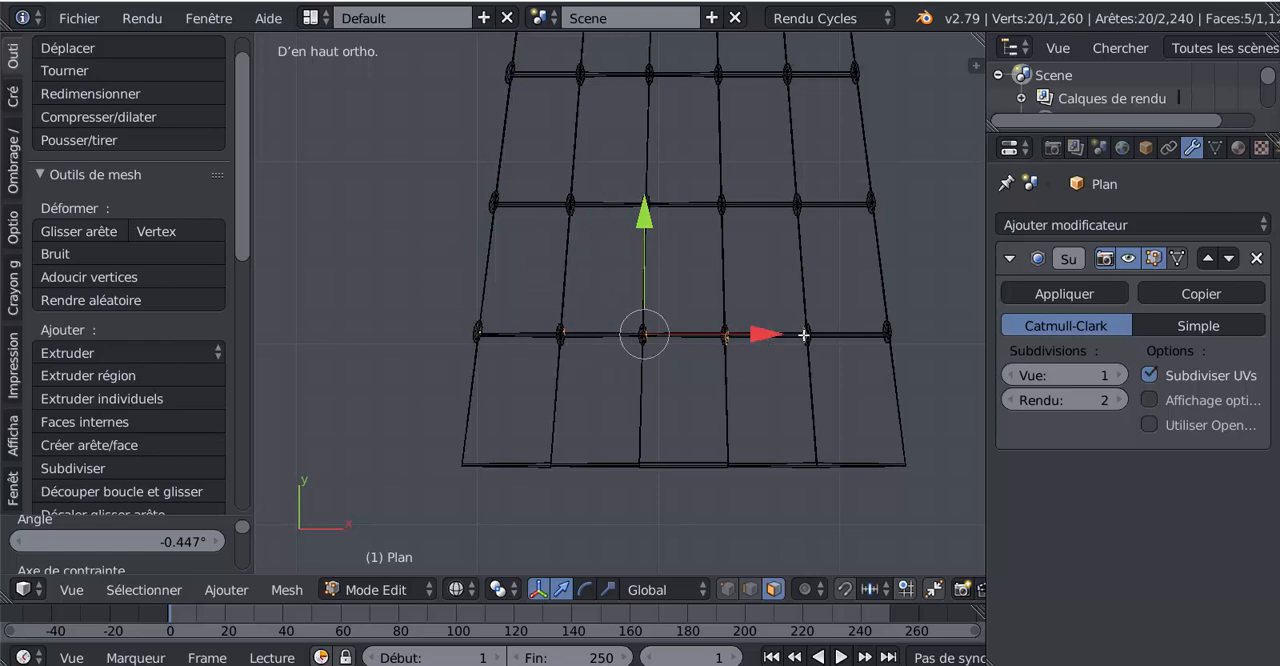
shift+right_click(896, 340)
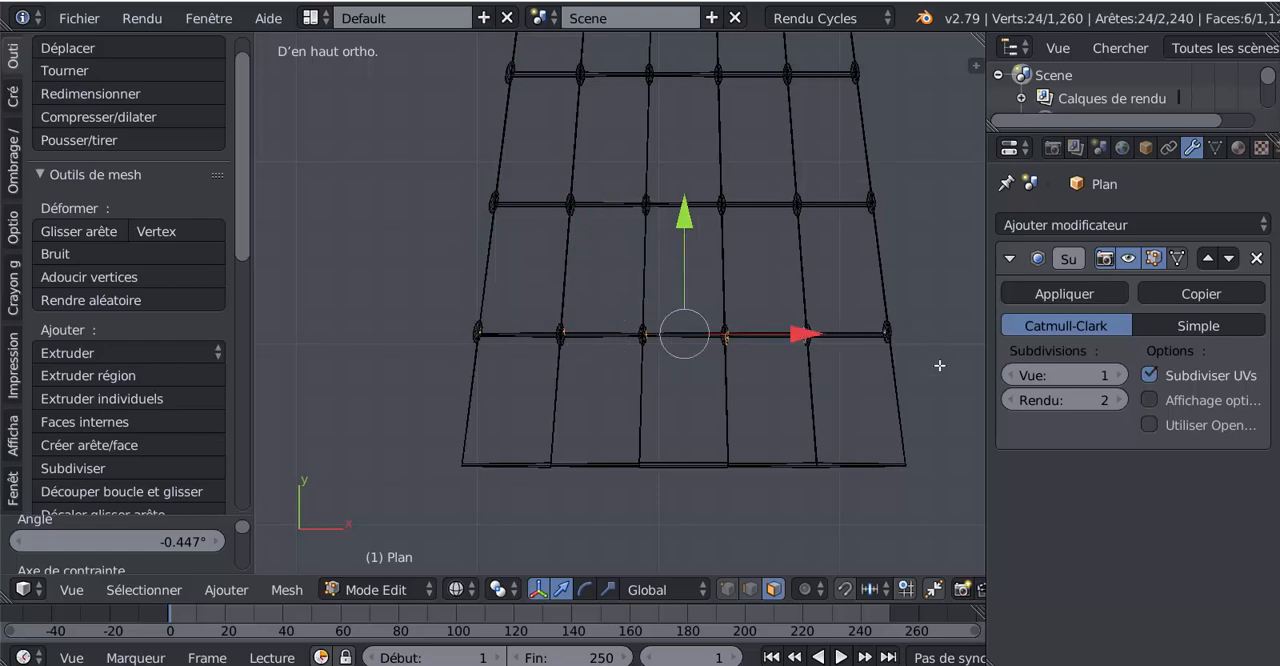
key(ctrl+l)
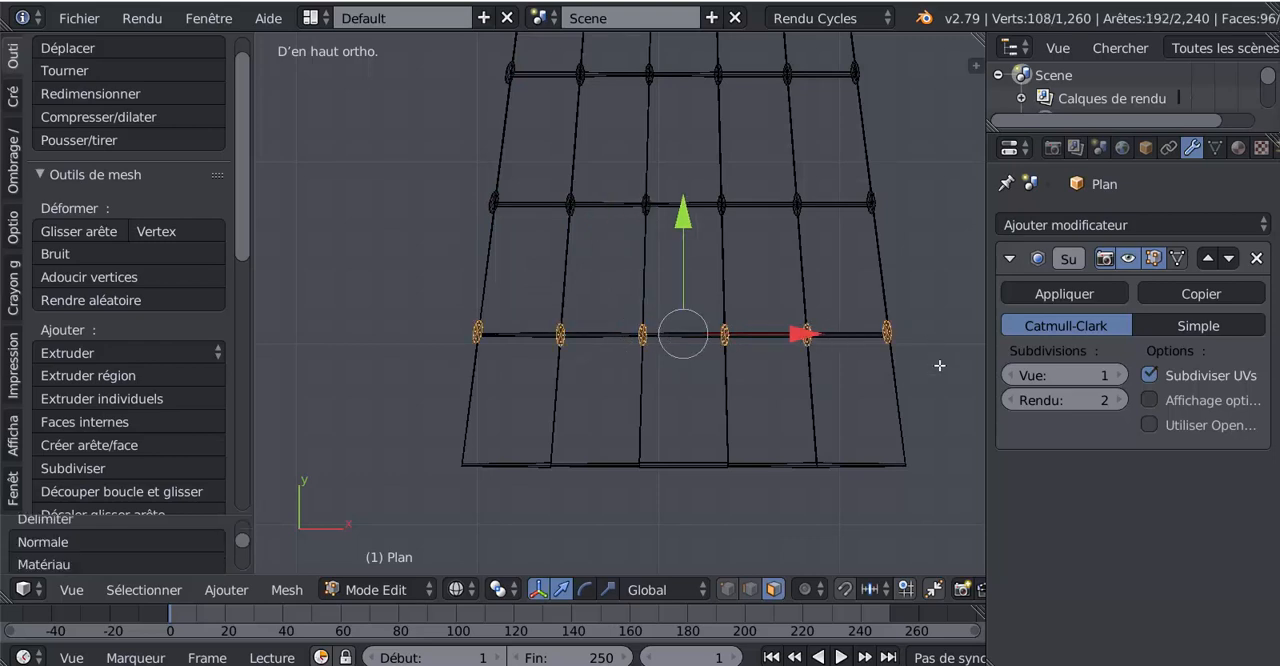
- Duplicate the selected row of knots and move the copy -0.724 along Y onto the ladder's bottom rope
key(shift+d)
key(Escape)
drag(684, 227, 695, 348)
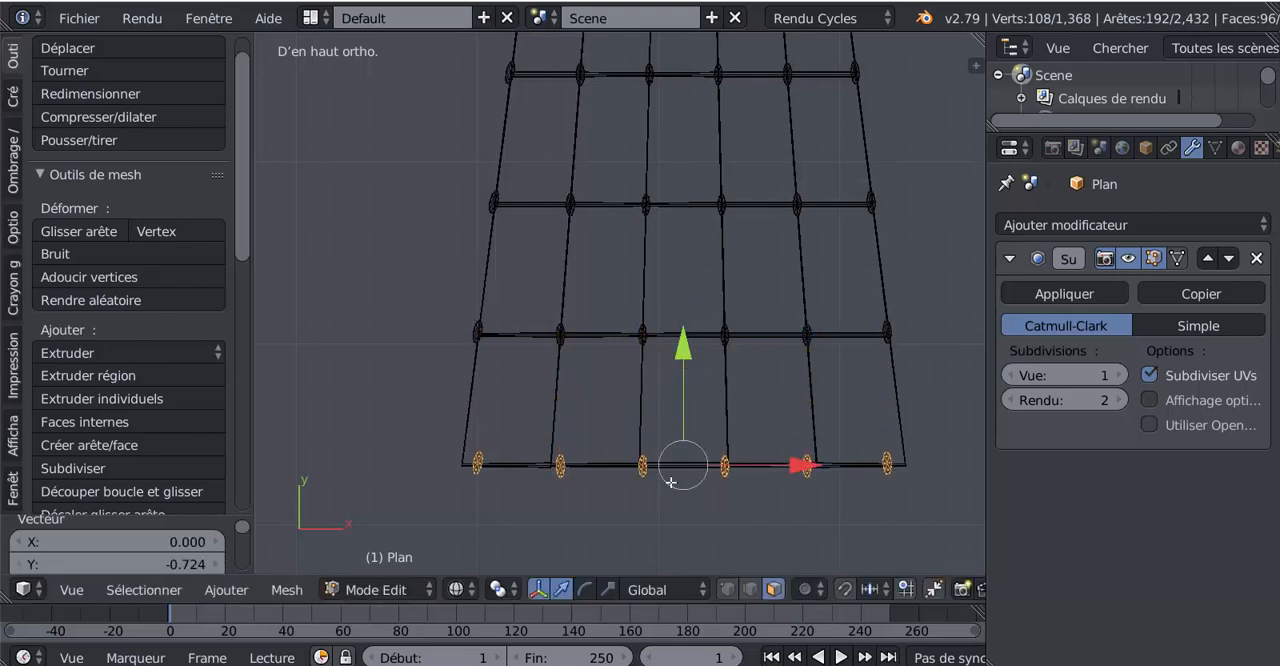
shift+scroll(672, 490, down, 2)
click(607, 589)
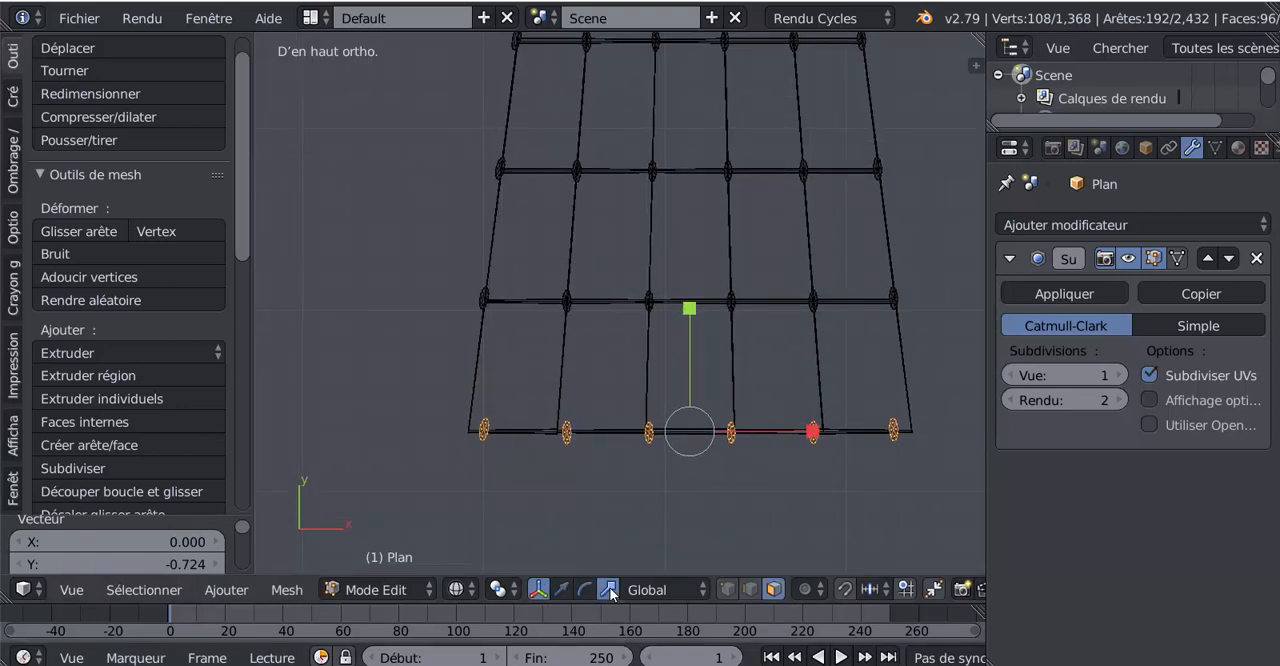
- Move the leftmost knot of the bottom row -0.089 along X onto the left outer rope
scroll(480, 486, up, 2)
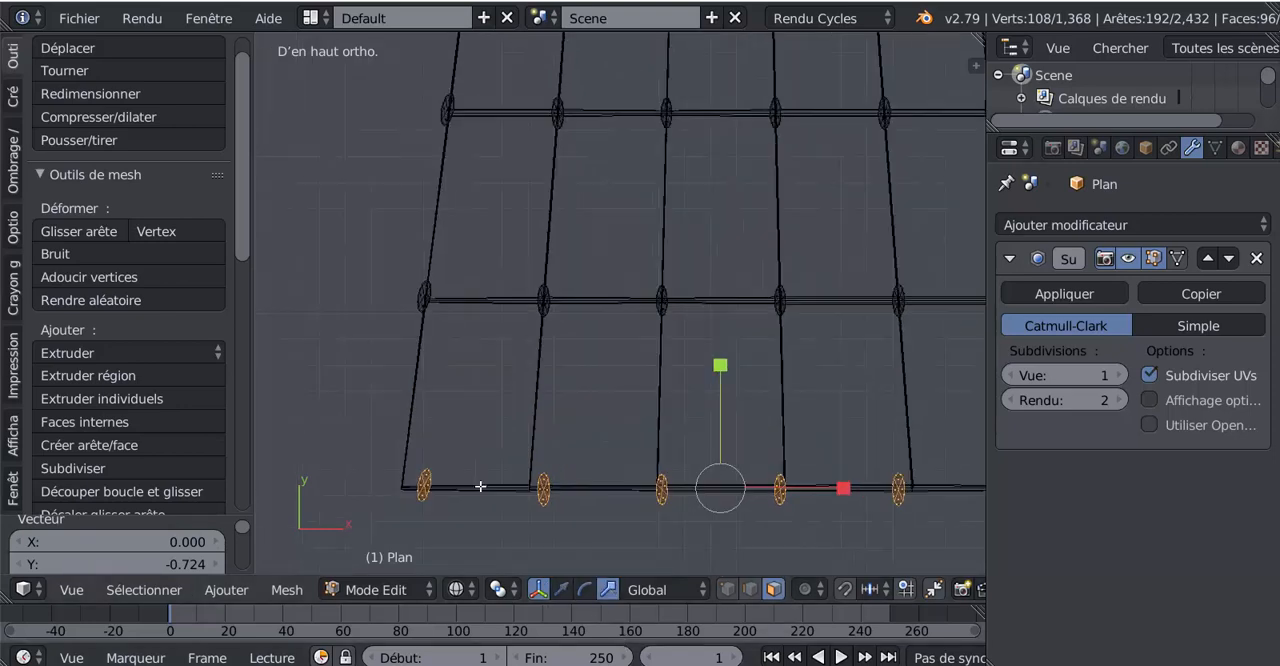
right_click(425, 488)
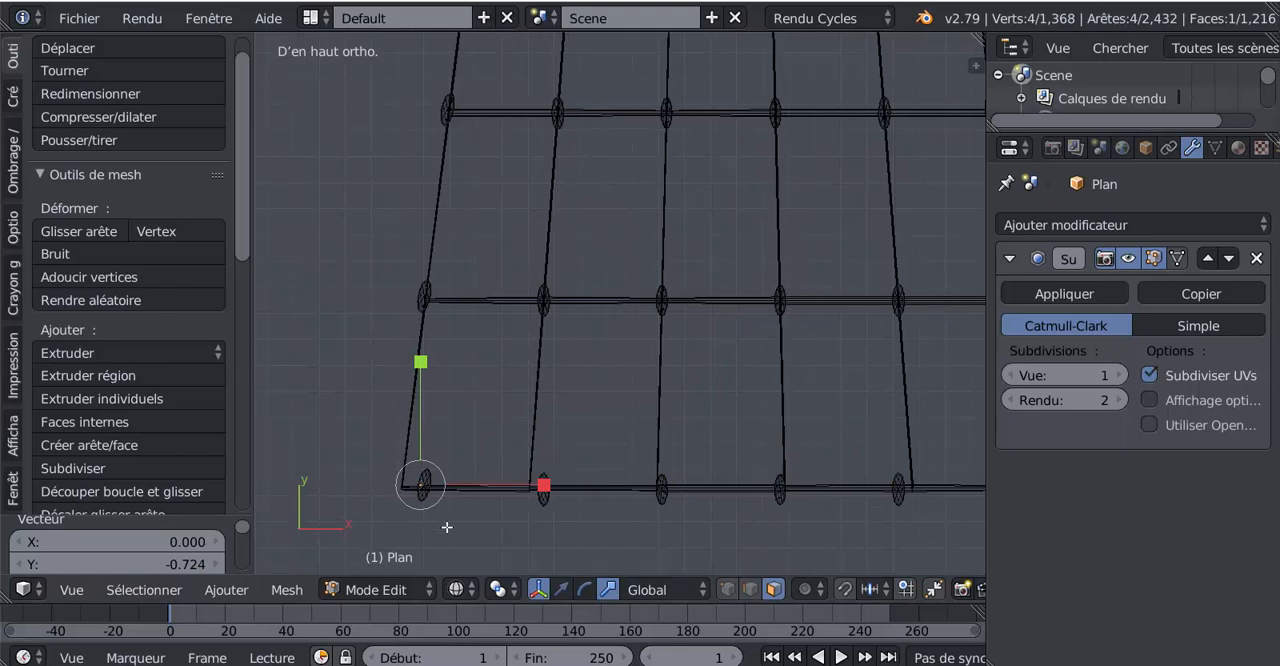
key(ctrl+l)
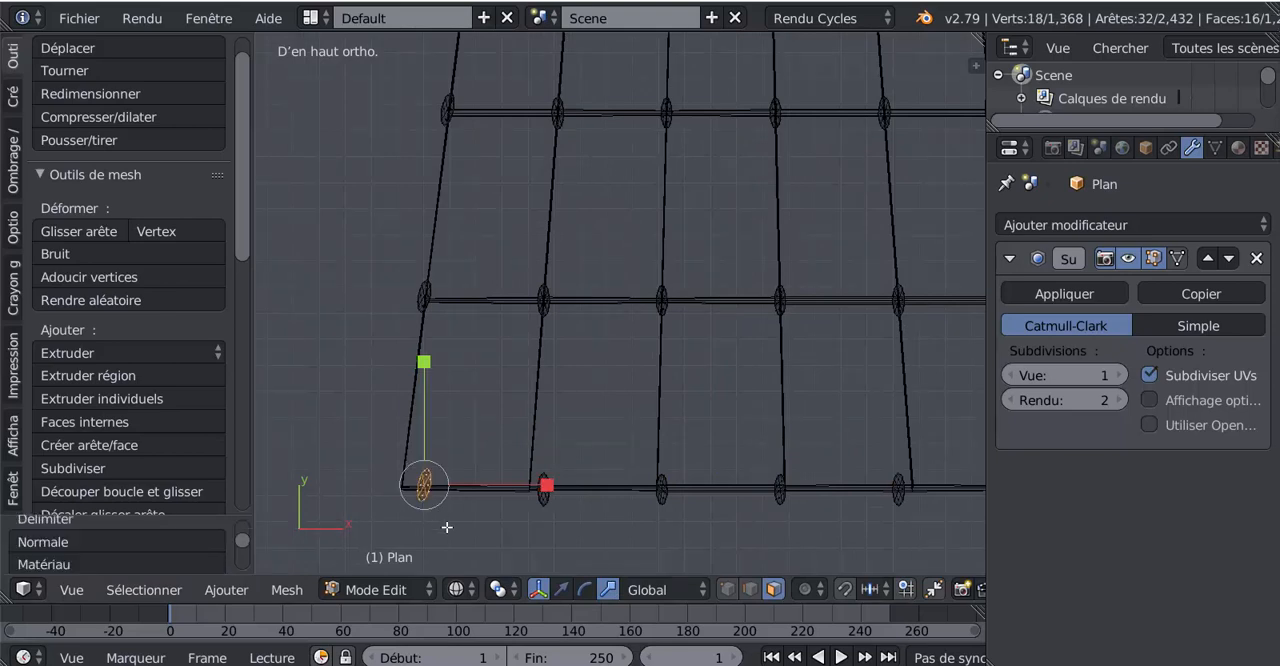
click(562, 589)
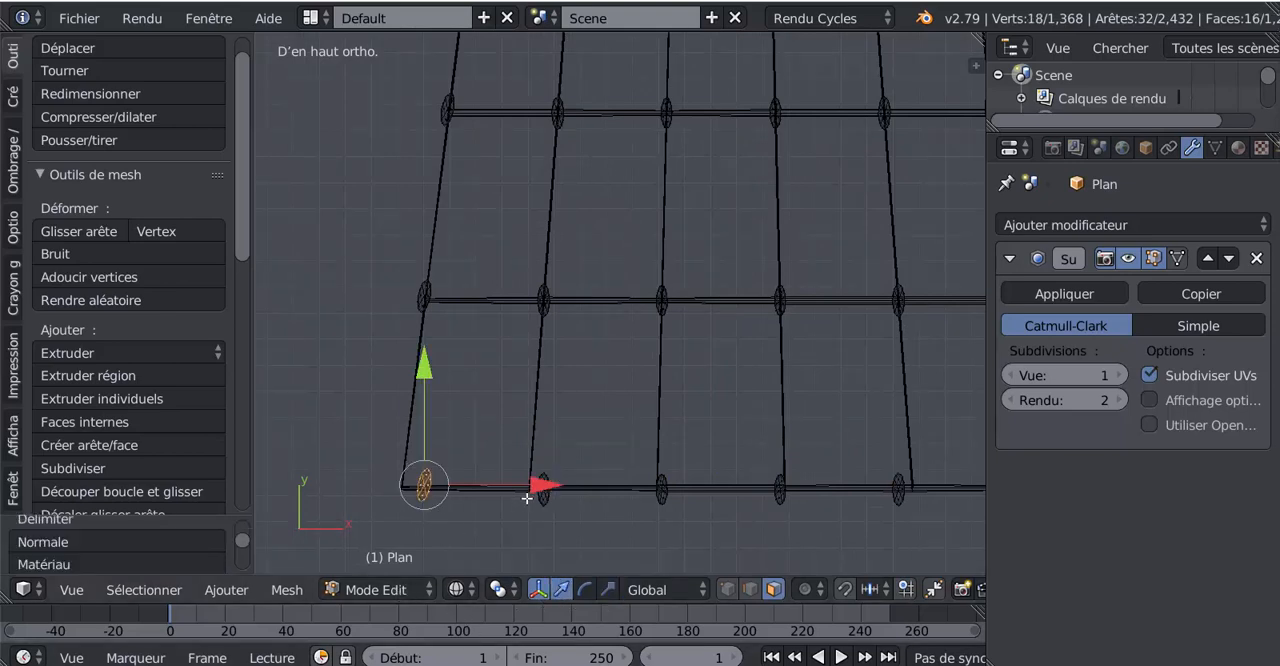
drag(535, 486, 511, 498)
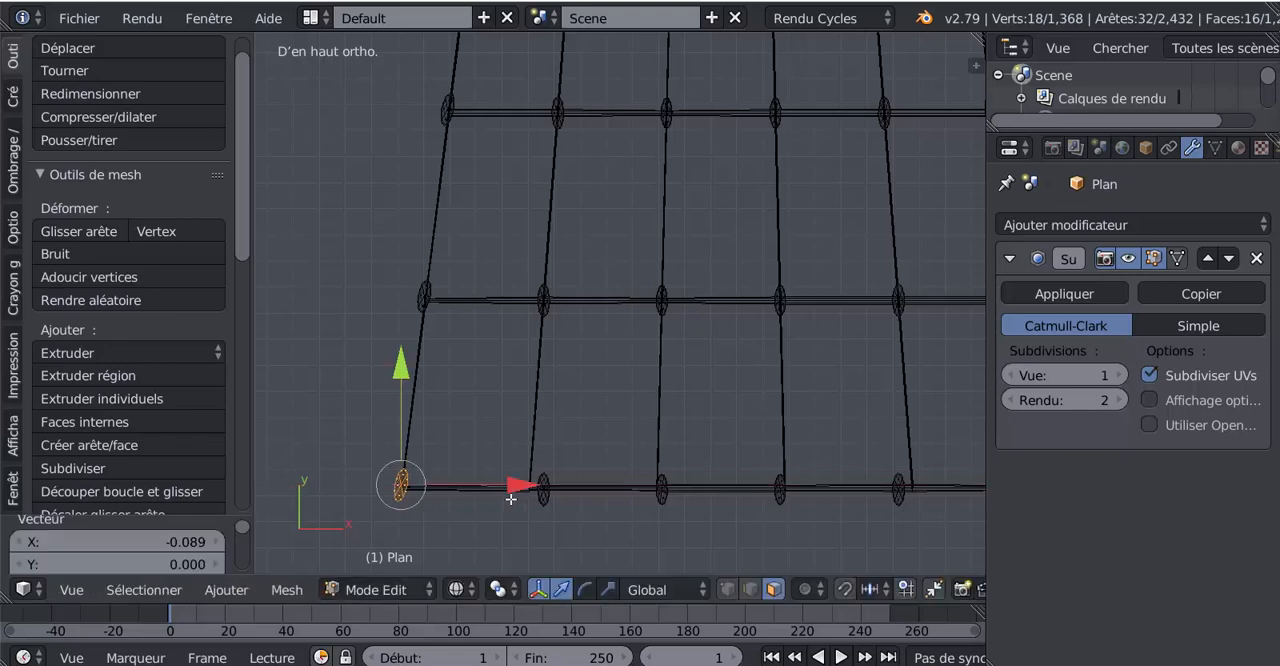
- Move the rightmost knot of the bottom row 0.101 along X onto the right outer rope
shift+middle_drag(820, 507, 636, 470)
right_click(829, 452)
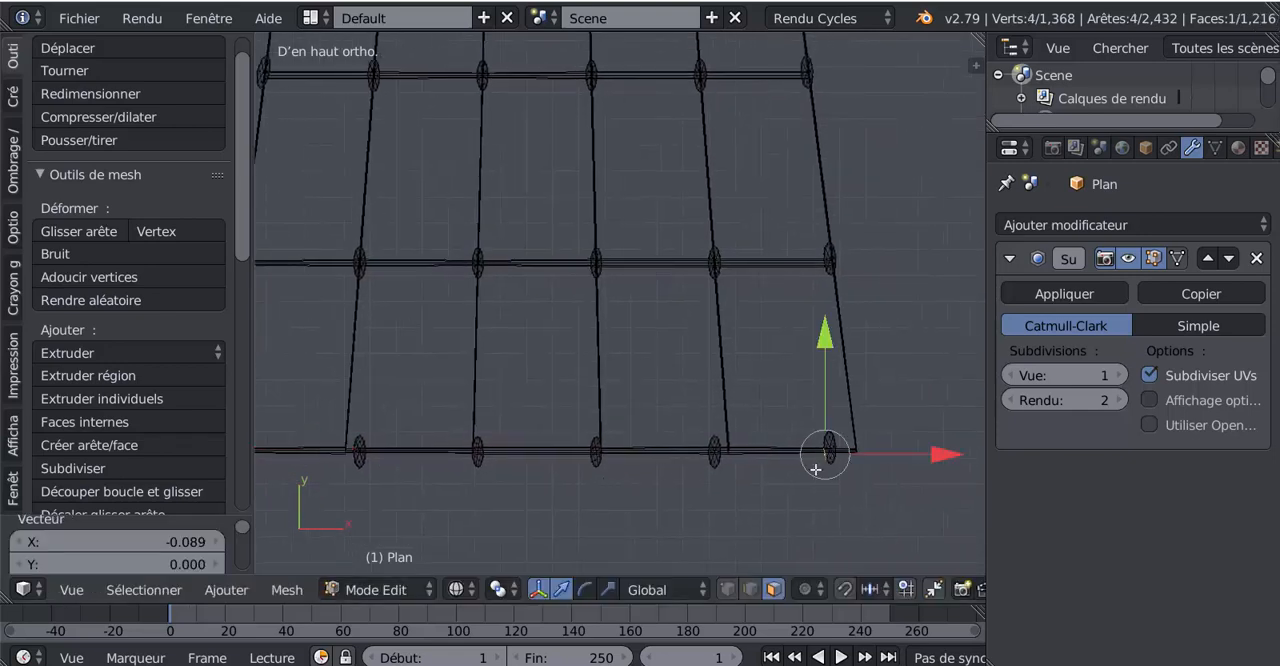
key(ctrl+l)
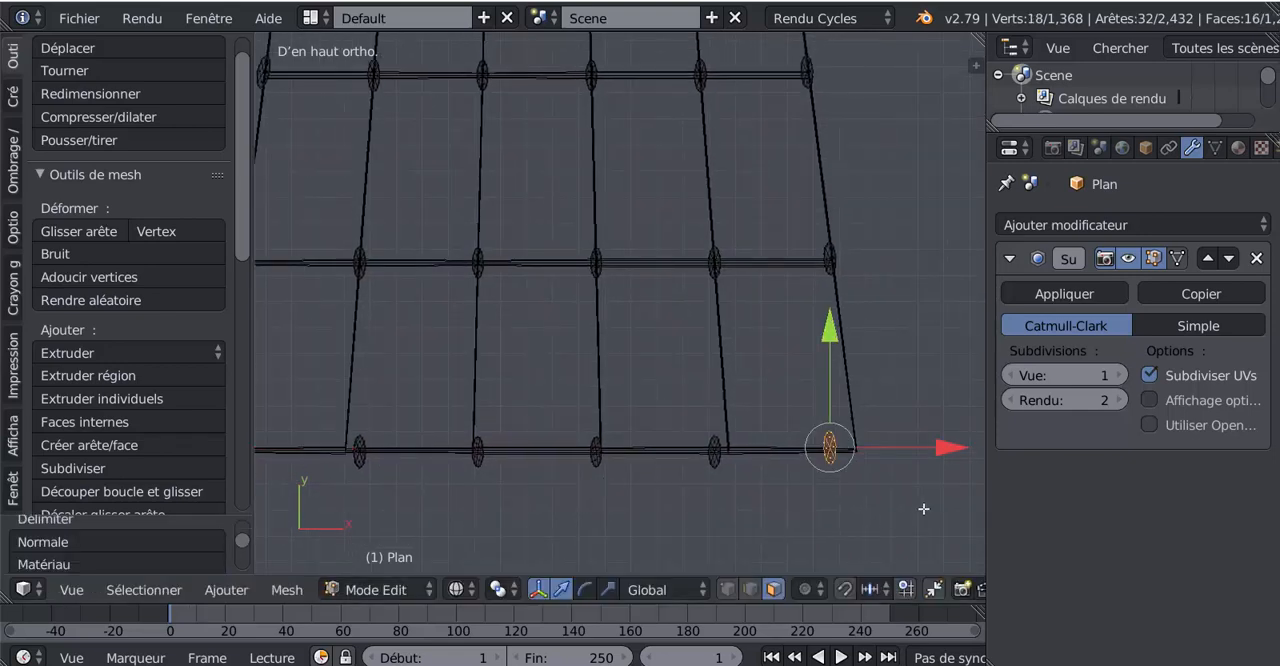
drag(941, 448, 963, 448)
- Align the bottom row's fifth and fourth knots from the left with their ropes, moving them 0.049 and 0.018 along X
right_click(709, 467)
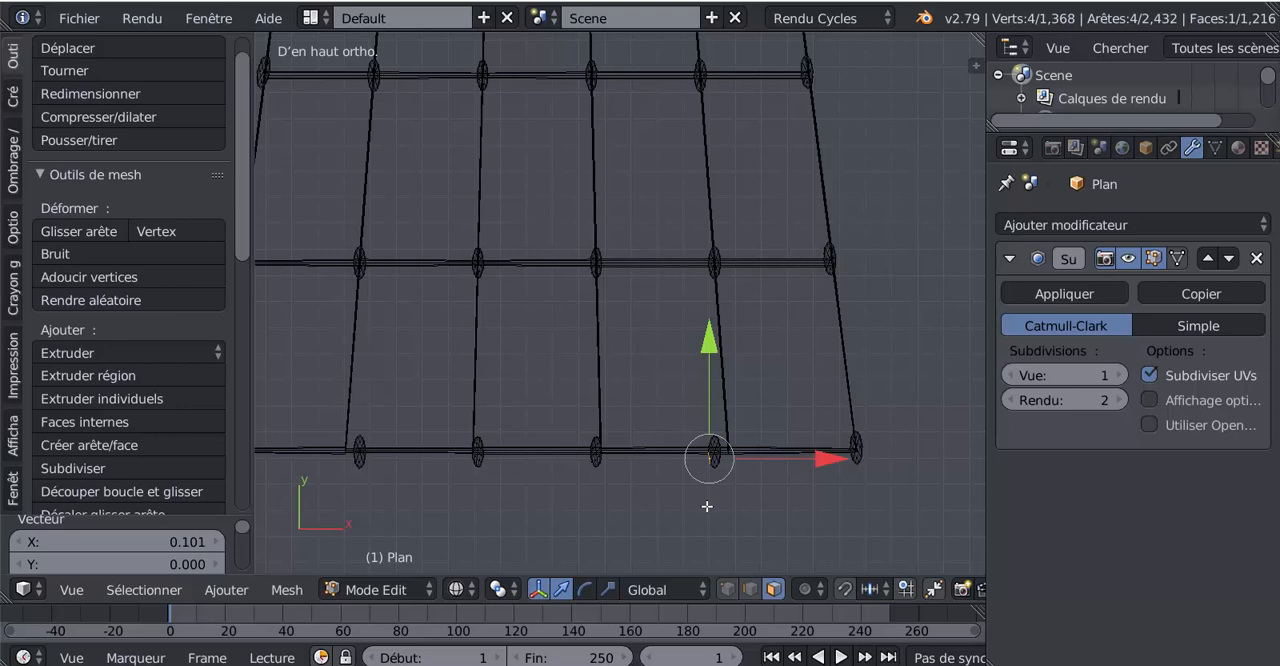
key(ctrl+l)
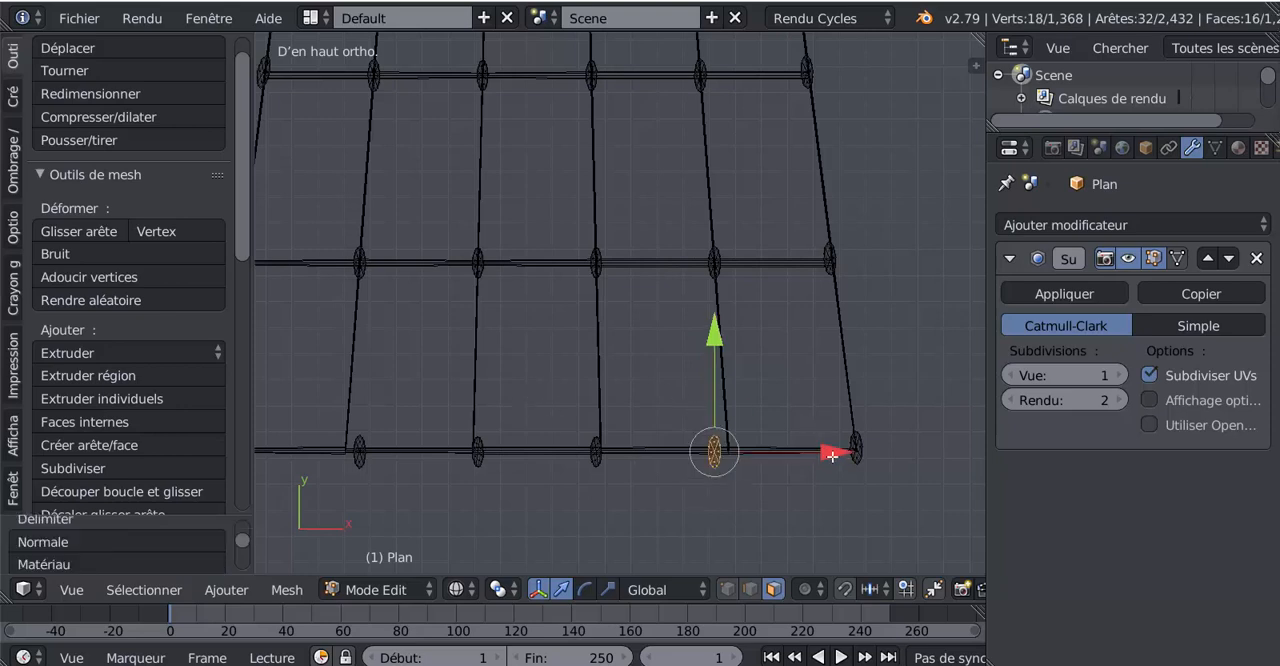
drag(832, 455, 845, 454)
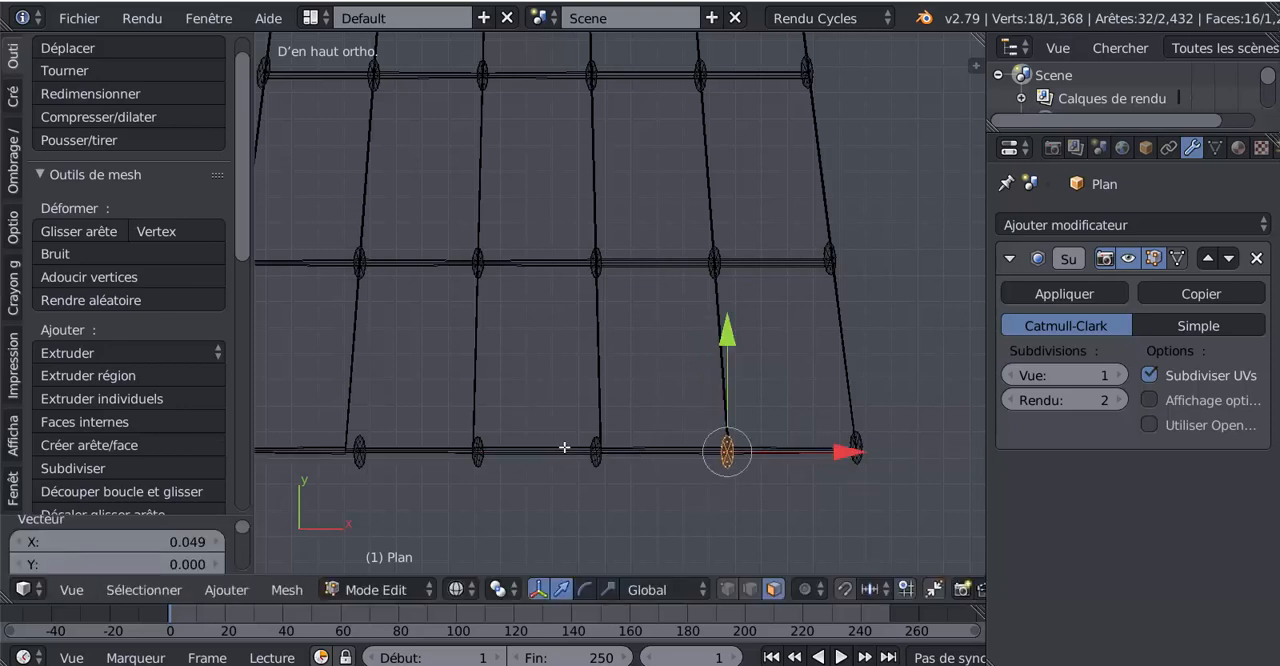
right_click(594, 452)
key(ctrl+l)
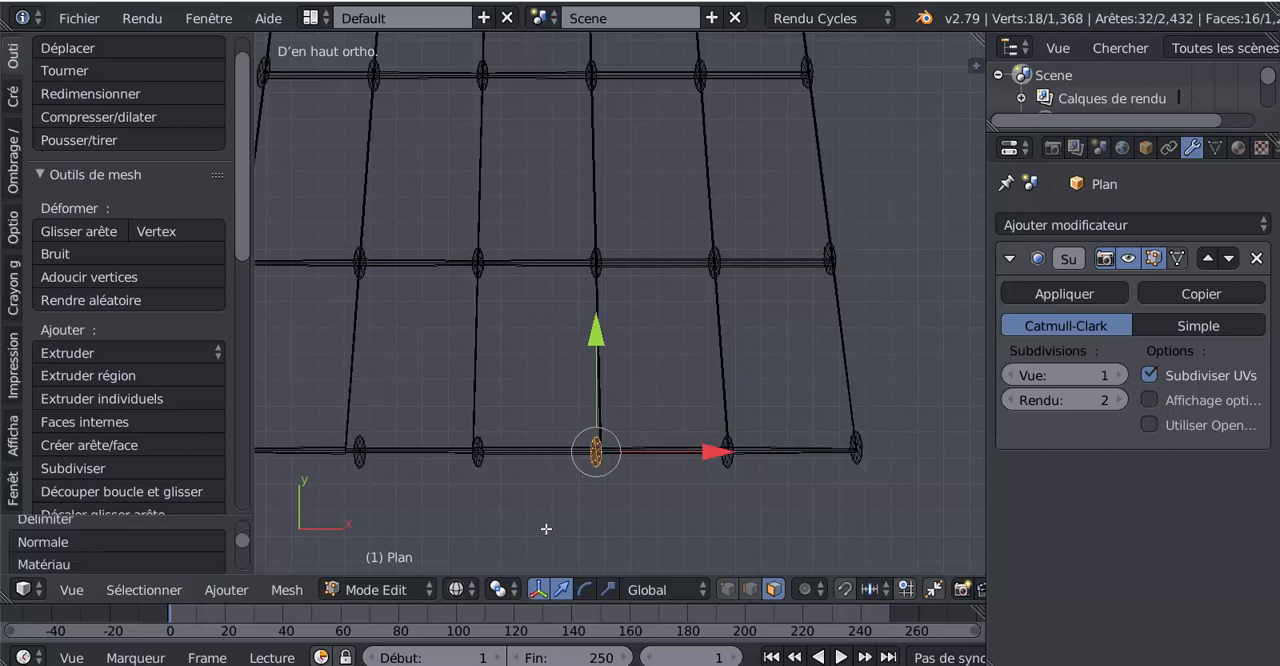
drag(720, 451, 725, 450)
- Align the bottom row's third and second knots from the left with their ropes, moving them -0.018 and -0.055 along X
right_click(477, 452)
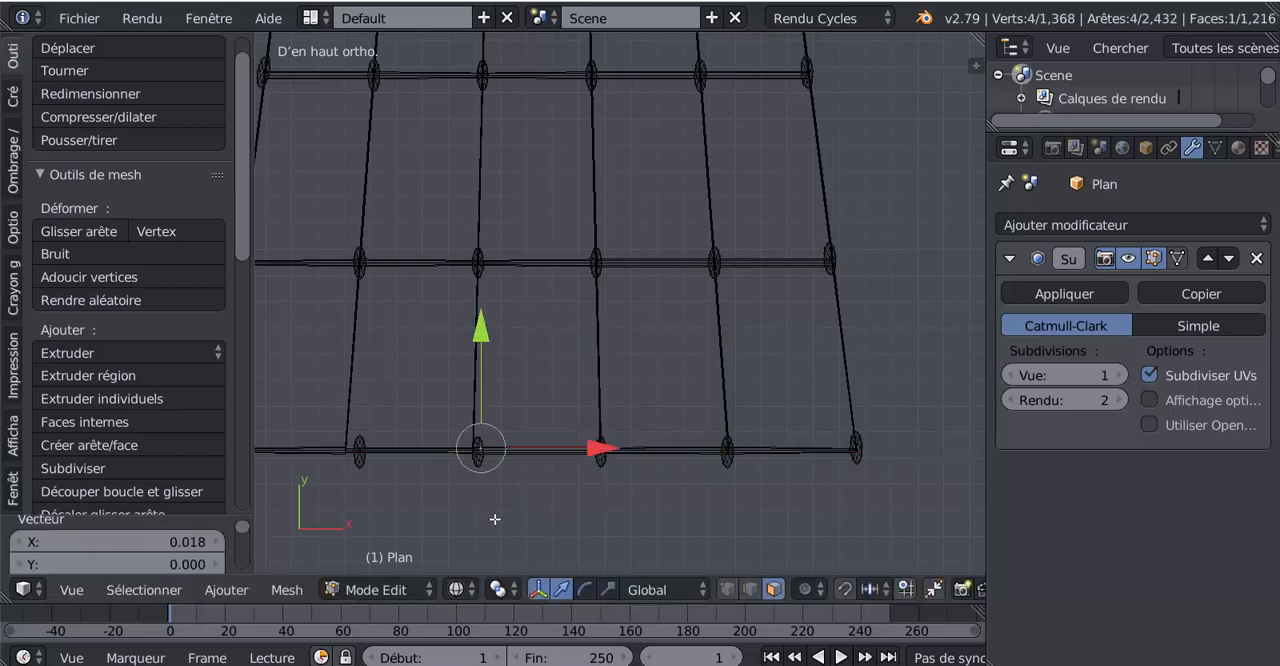
key(ctrl+l)
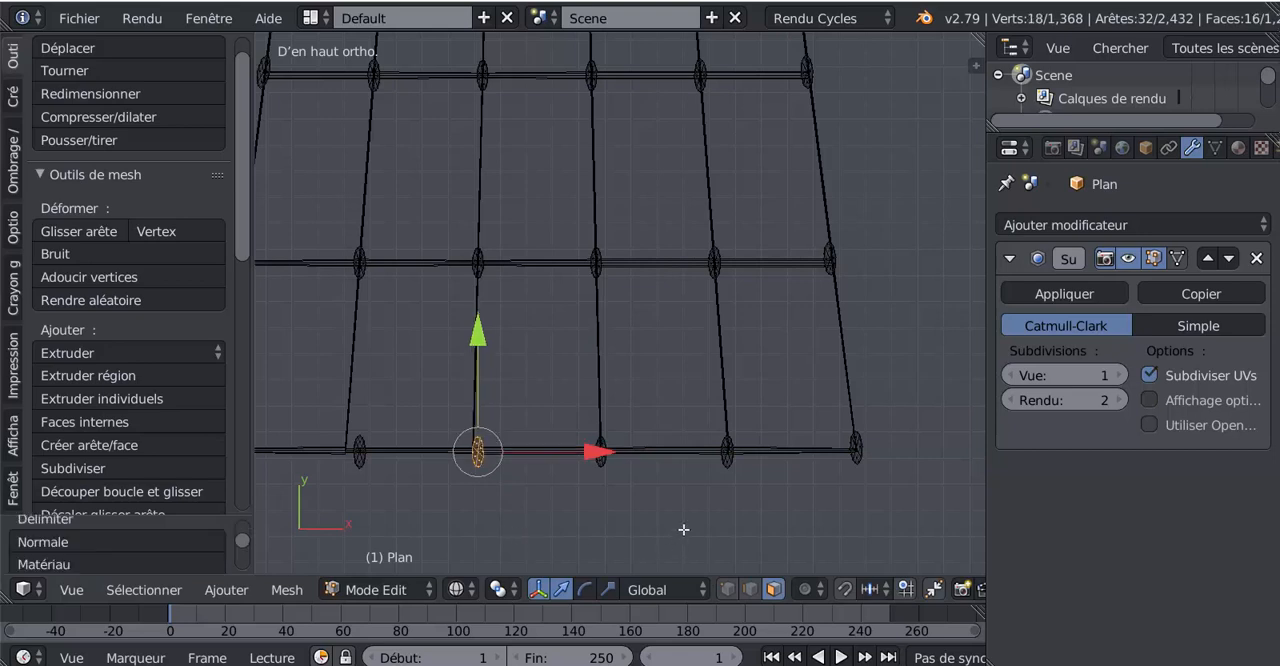
drag(585, 450, 580, 449)
right_click(360, 451)
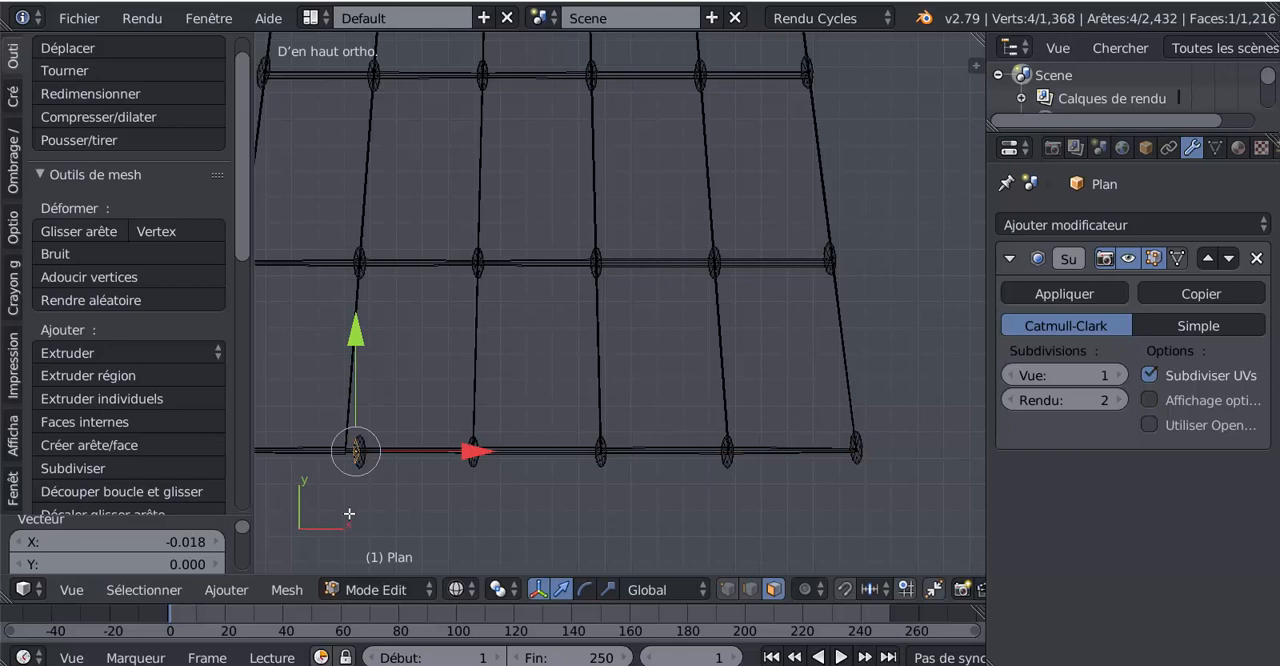
key(ctrl+l)
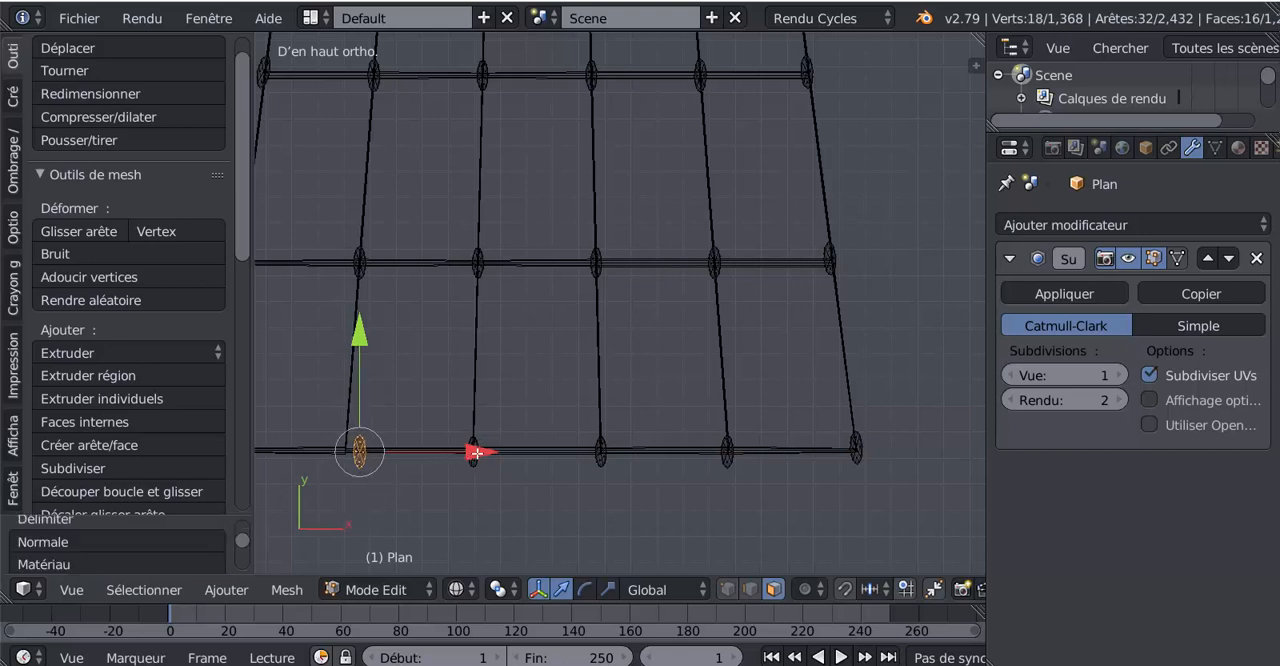
drag(477, 452, 466, 455)
- Leave Edit Mode and examine the knotted ladder from an oblique angle and from the top view
scroll(466, 455, down, 3)
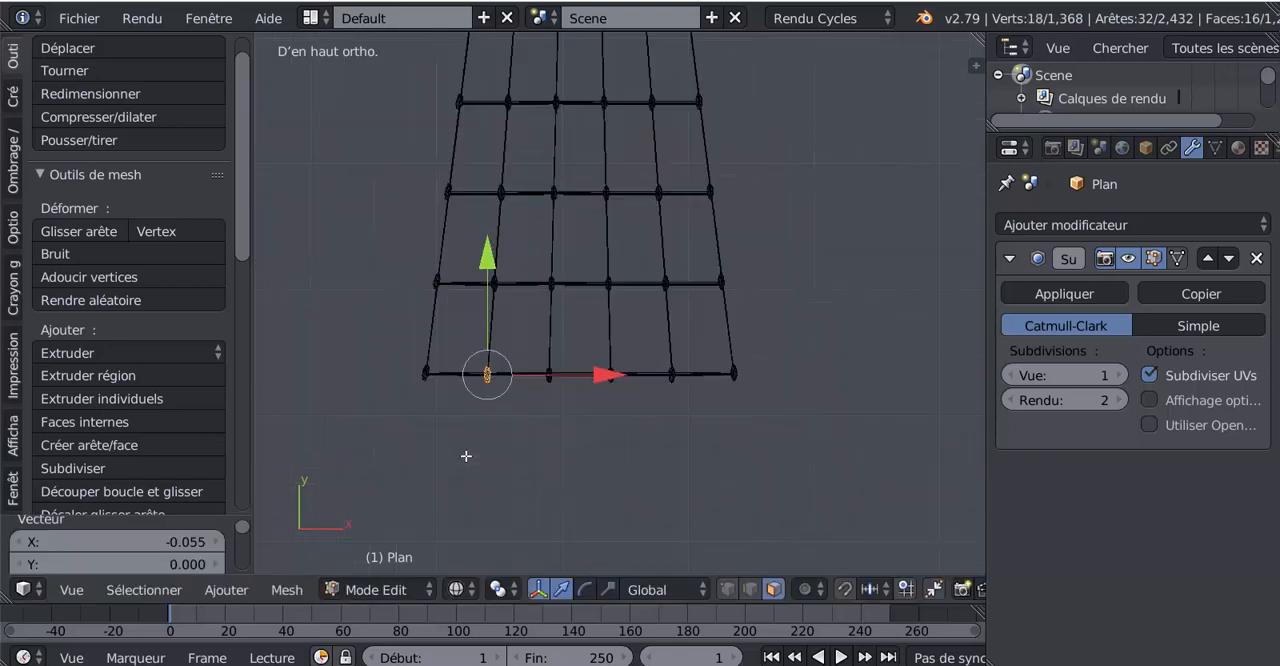
key(Tab)
scroll(598, 445, down, 2)
key(Tab)
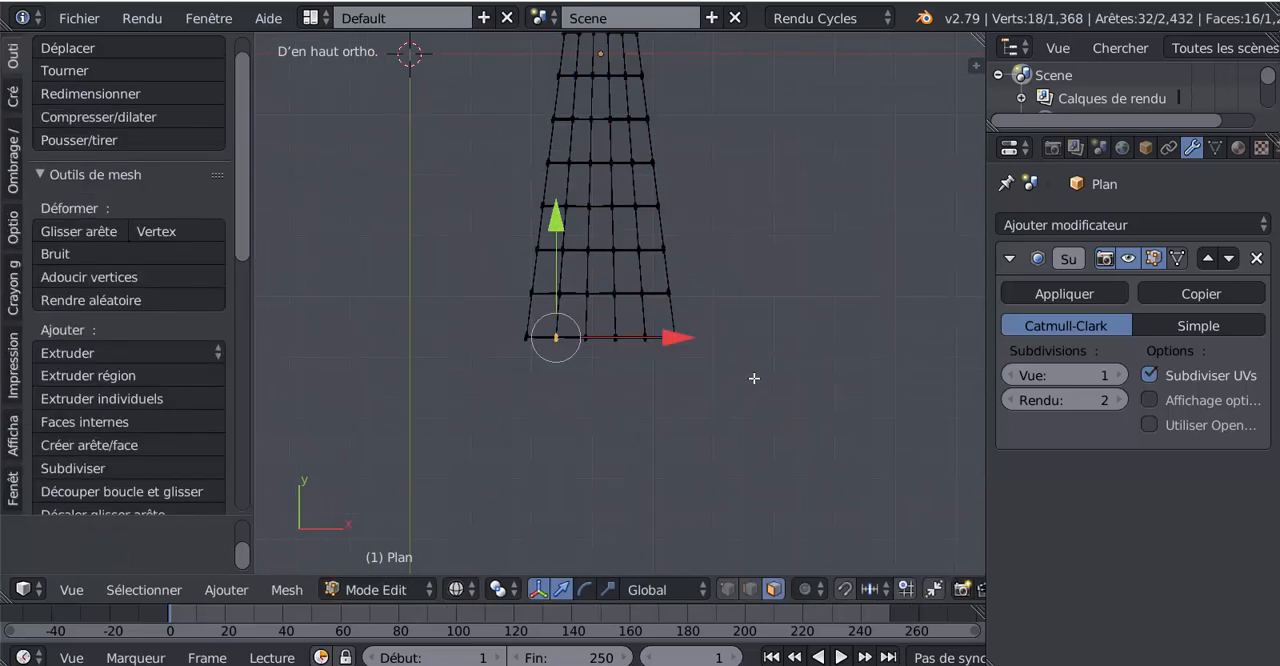
key(Tab)
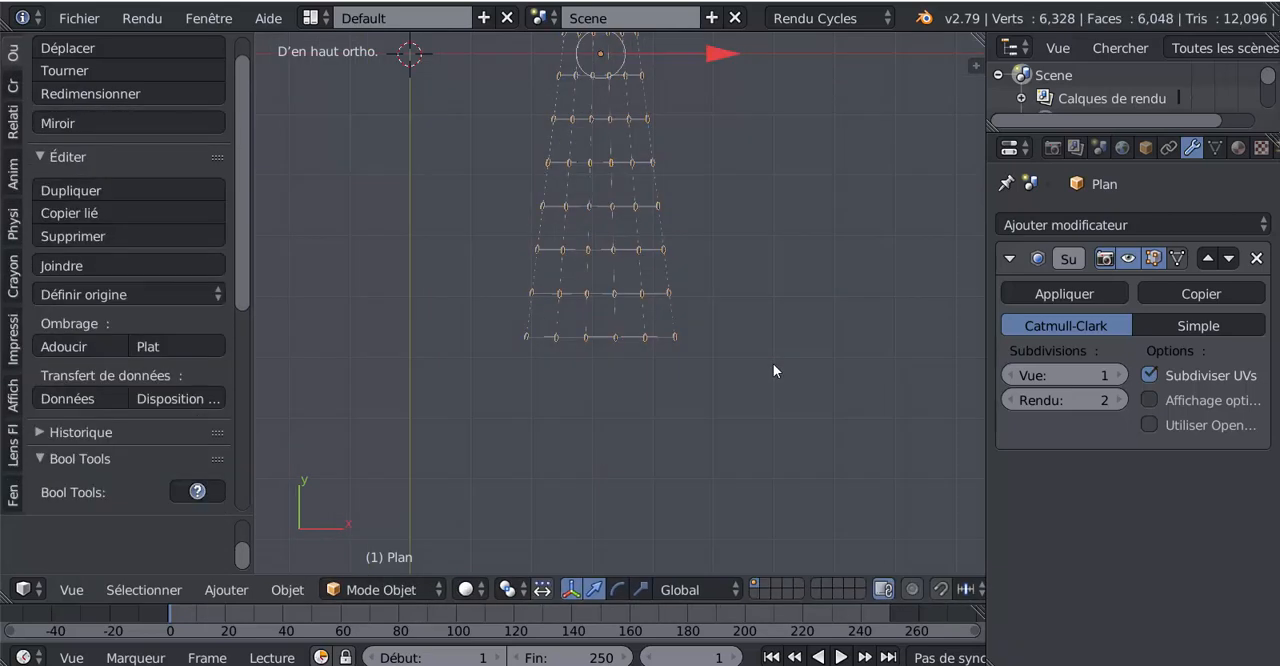
shift+middle_drag(768, 359, 733, 507)
middle_drag(712, 434, 638, 448)
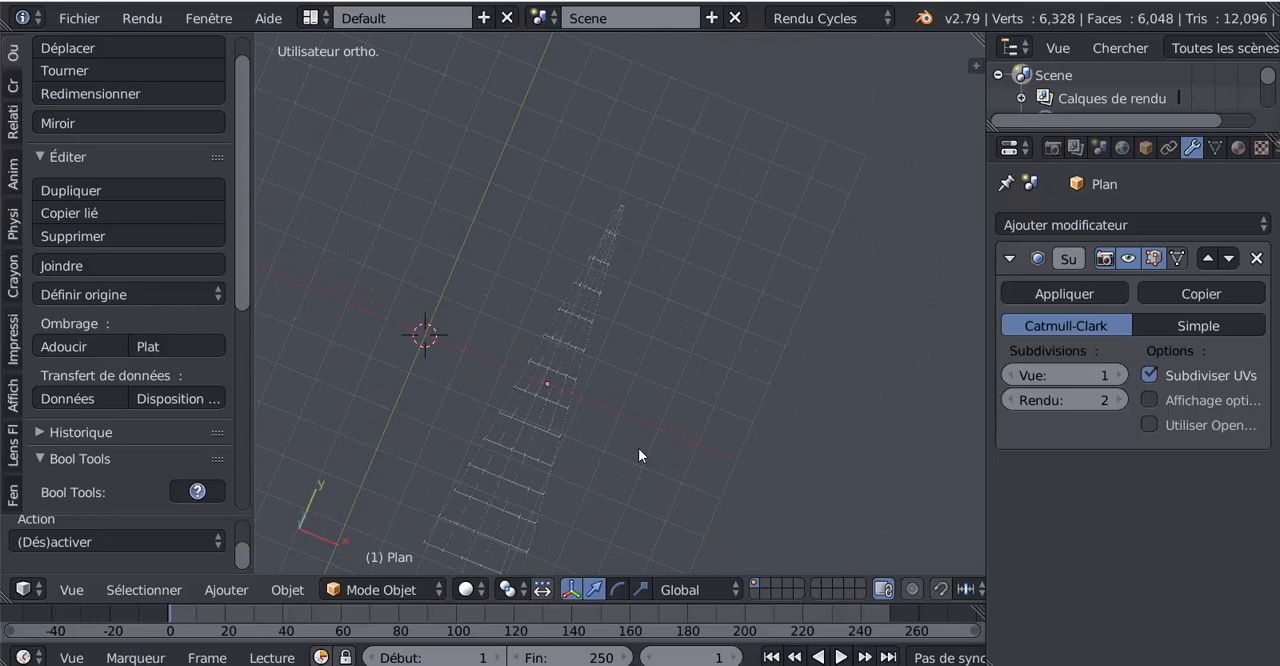
key(KP_7)
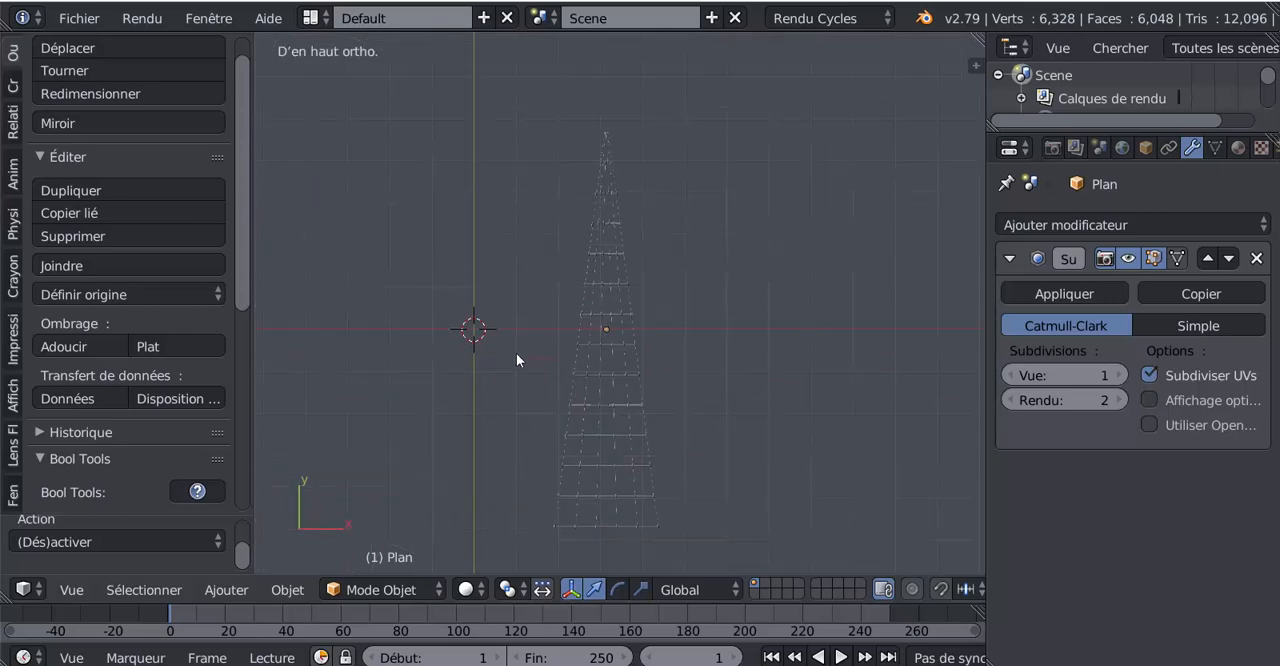
shift+middle_drag(653, 311, 625, 407)
scroll(560, 365, up, 6)
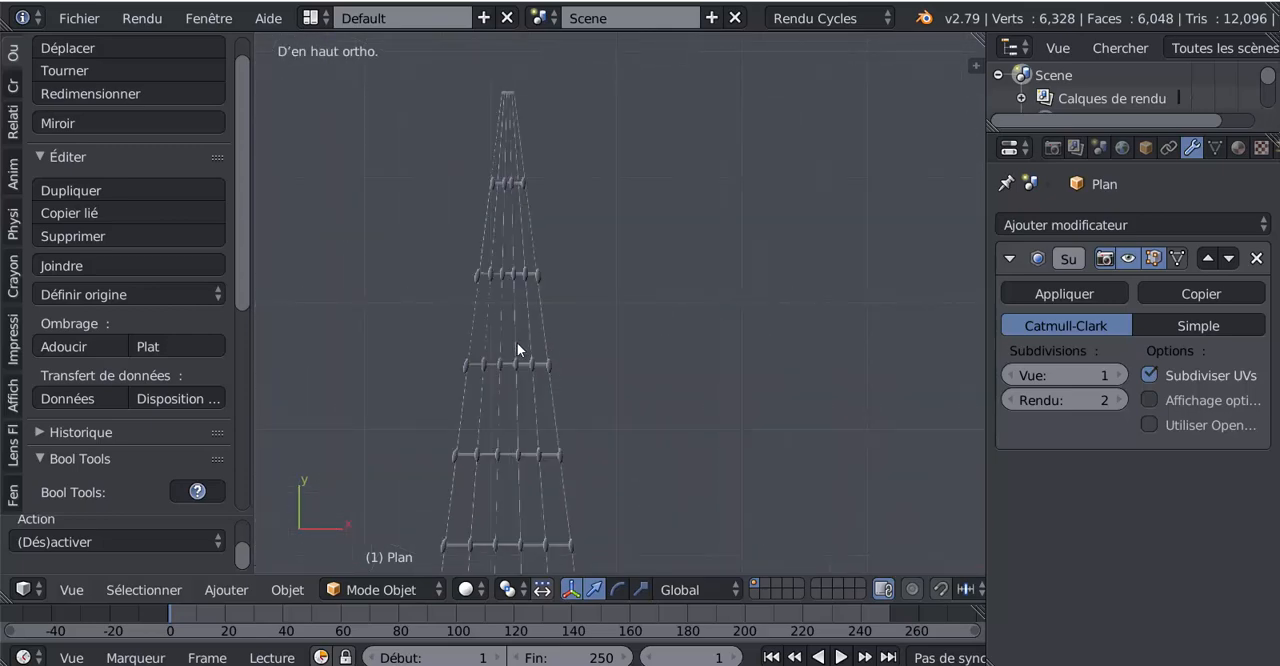
- Select the rope ladder mesh Plan.001 and open it in Edit Mode
key(Tab)
key(Tab)
right_click(547, 326)
key(Tab)
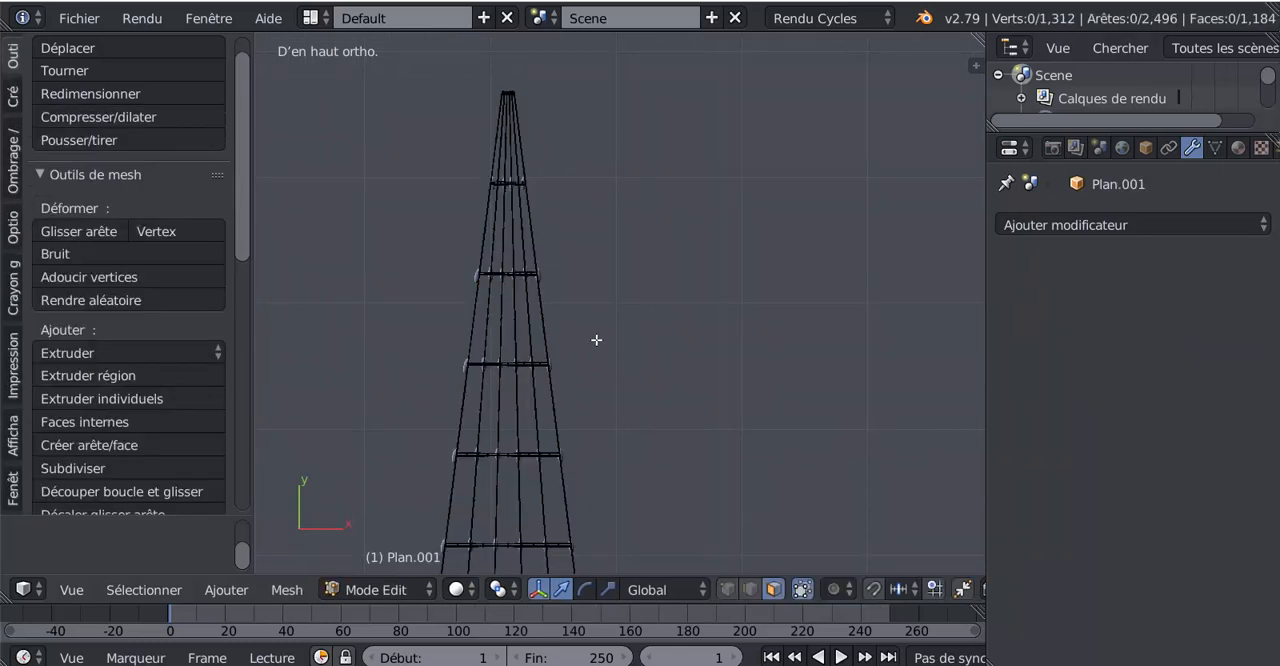
- Add a single centred loop cut to the highest knotted rung, in the segment between its two leftmost knots
shift+middle_drag(616, 350, 719, 449)
scroll(685, 375, up, 7)
shift+middle_drag(631, 335, 638, 415)
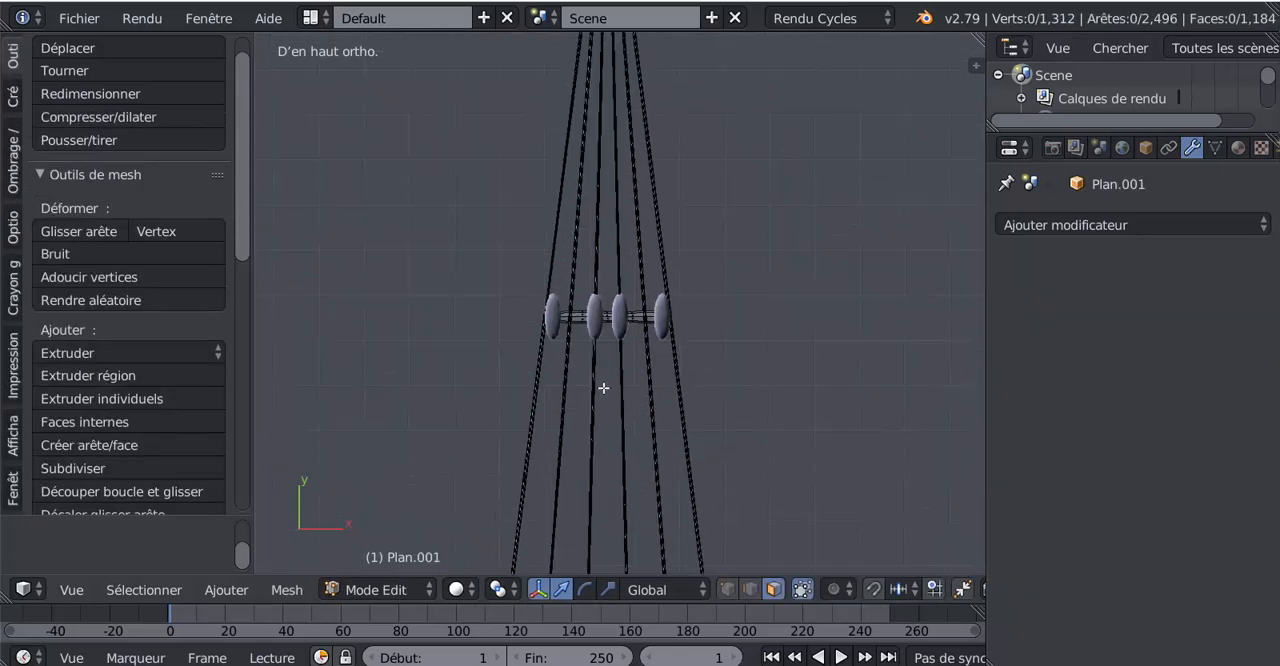
scroll(604, 388, up, 4)
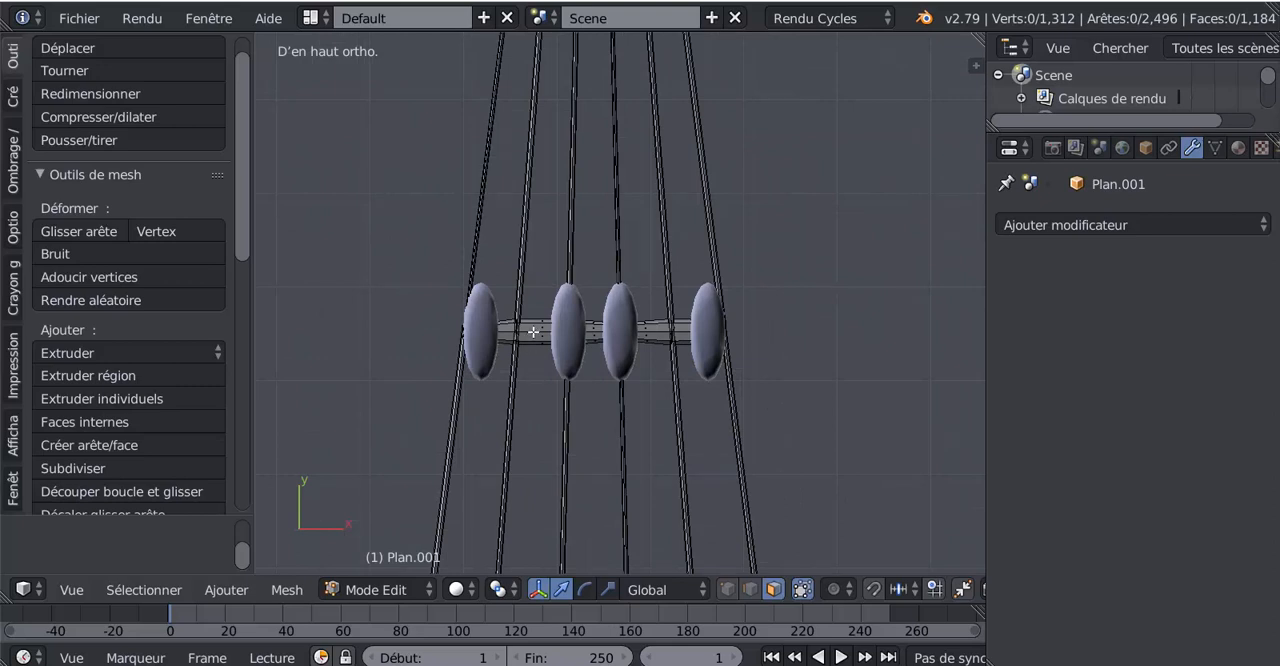
key(ctrl+r)
click(533, 332)
click(533, 332)
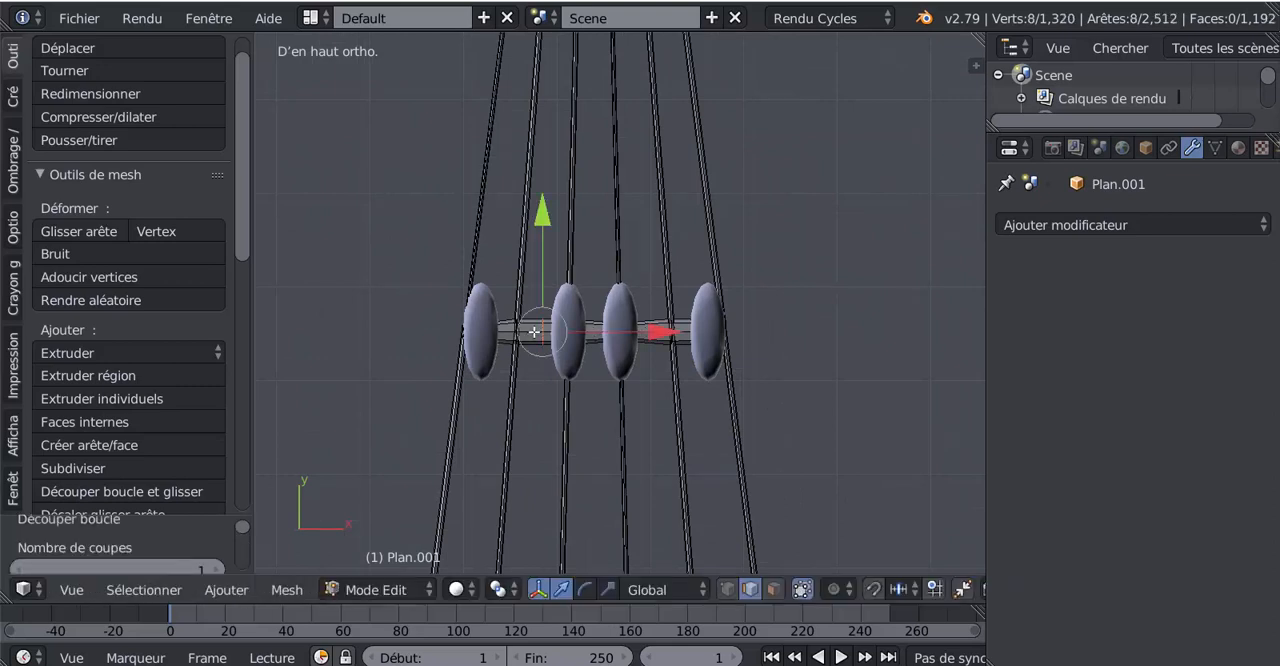
- Lower the loop cut left of the highest rung's second knot, and add a centred loop cut between its two middle knots, lowered 0.008 along Y
drag(548, 218, 591, 234)
key(ctrl+r)
click(594, 329)
click(594, 329)
- Add loop cuts on both sides of the highest rung's fifth rope crossing, lowering them 0.007 and 0.008 along Y
key(ctrl+r)
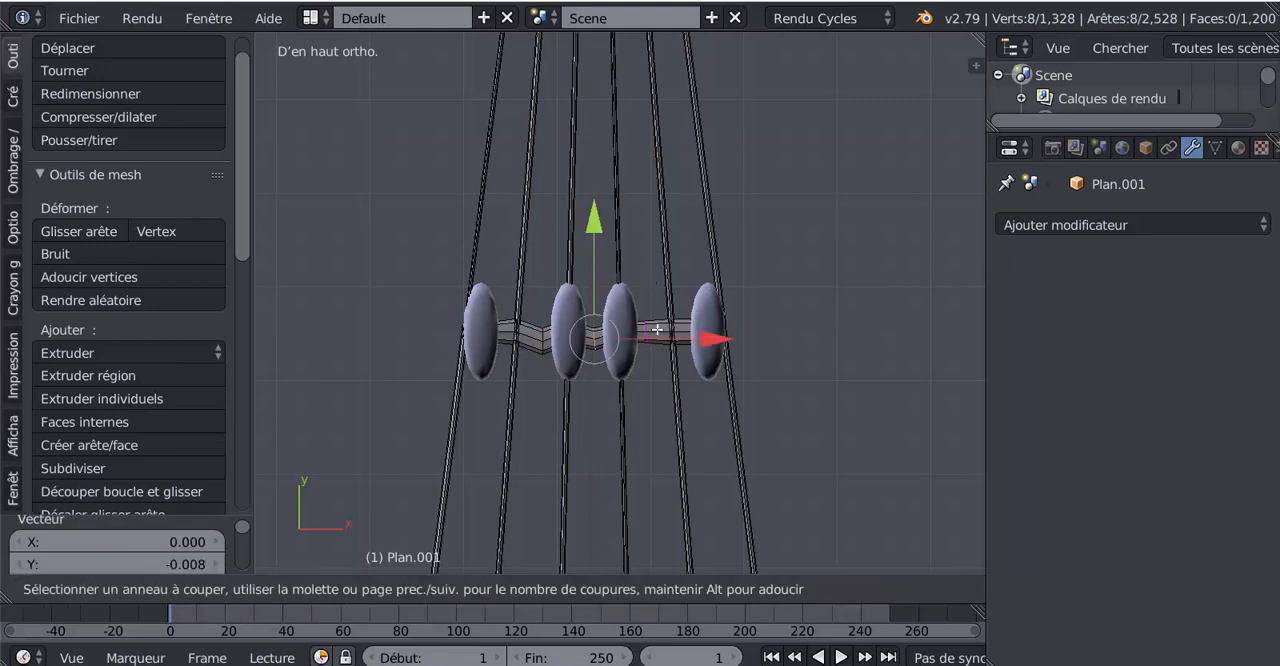
click(656, 329)
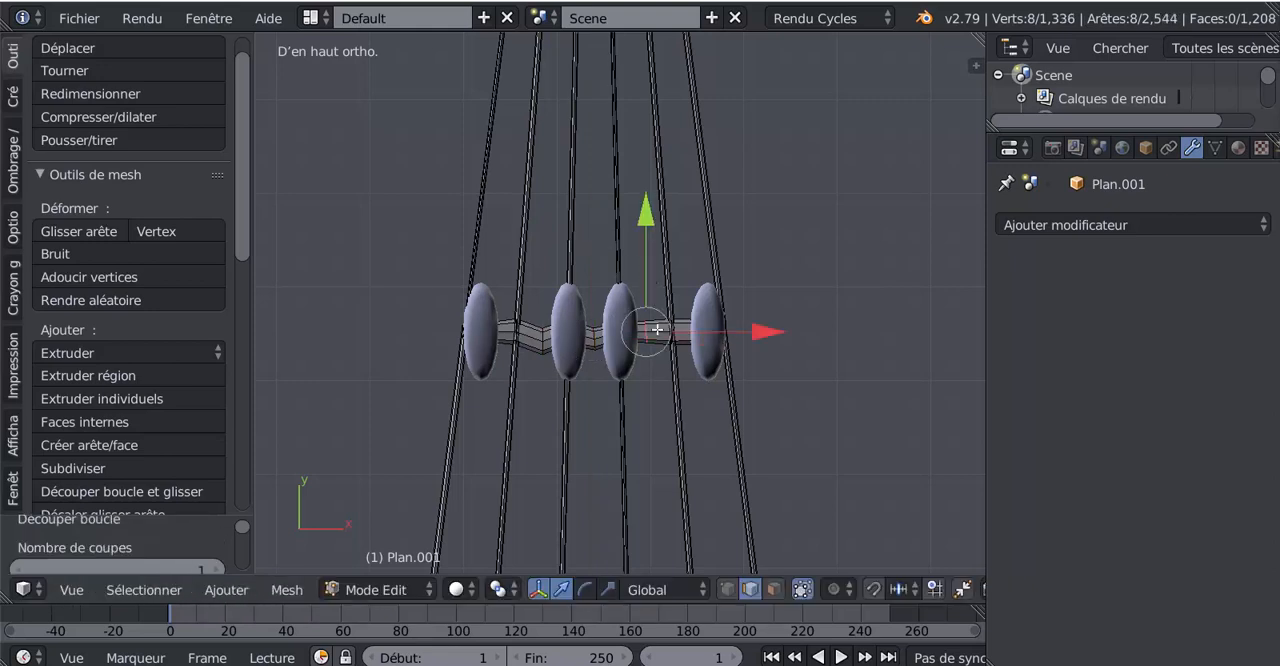
click(650, 232)
key(ctrl+r)
click(684, 327)
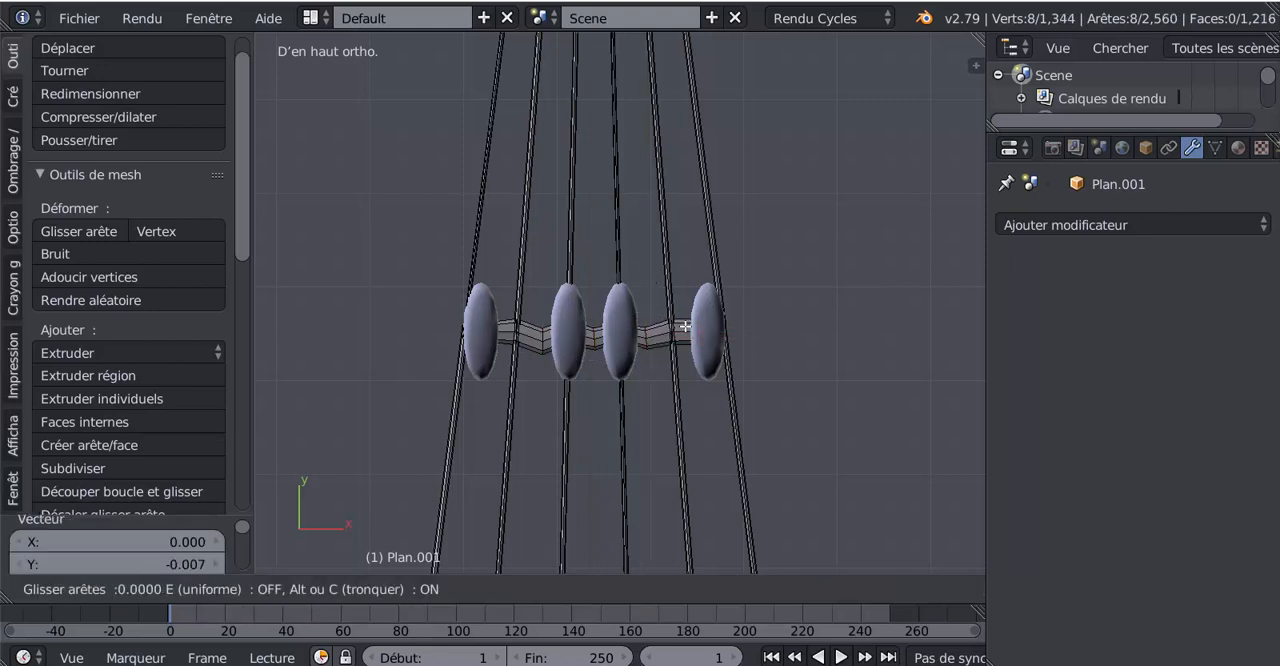
click(687, 265)
drag(695, 221, 697, 230)
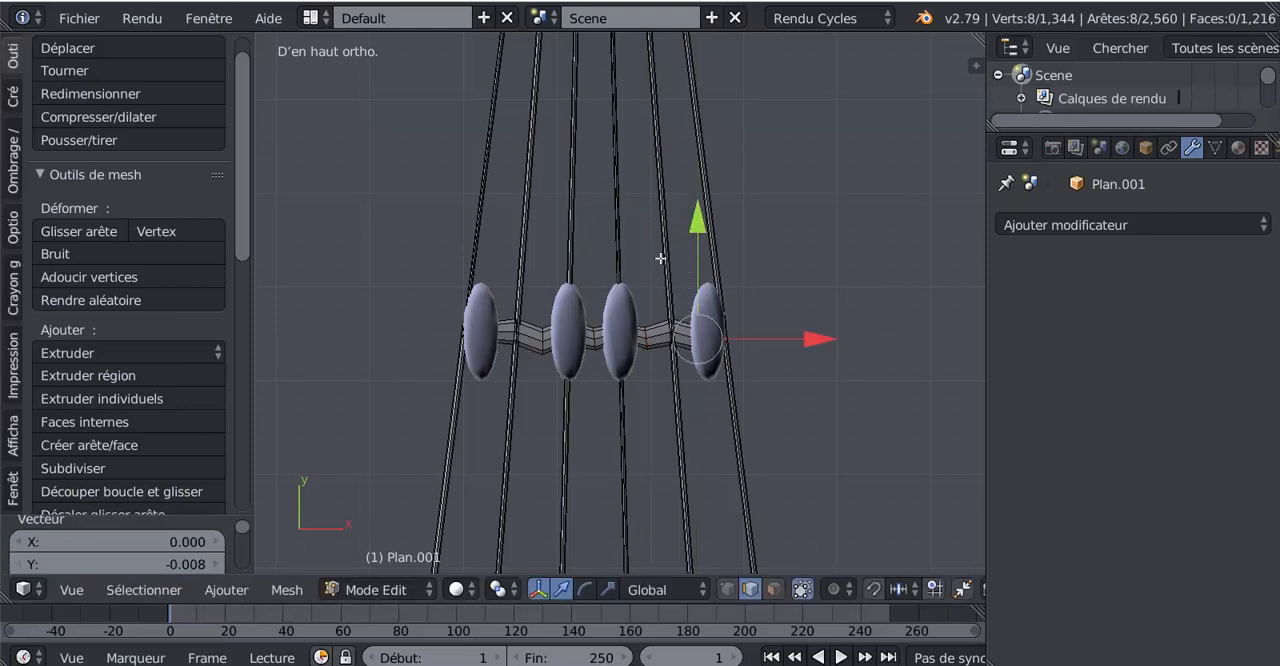
- Add a loop cut beside the highest rung's leftmost knot, lower it about 0.008 along Y, and leave Edit Mode
key(ctrl+r)
click(500, 331)
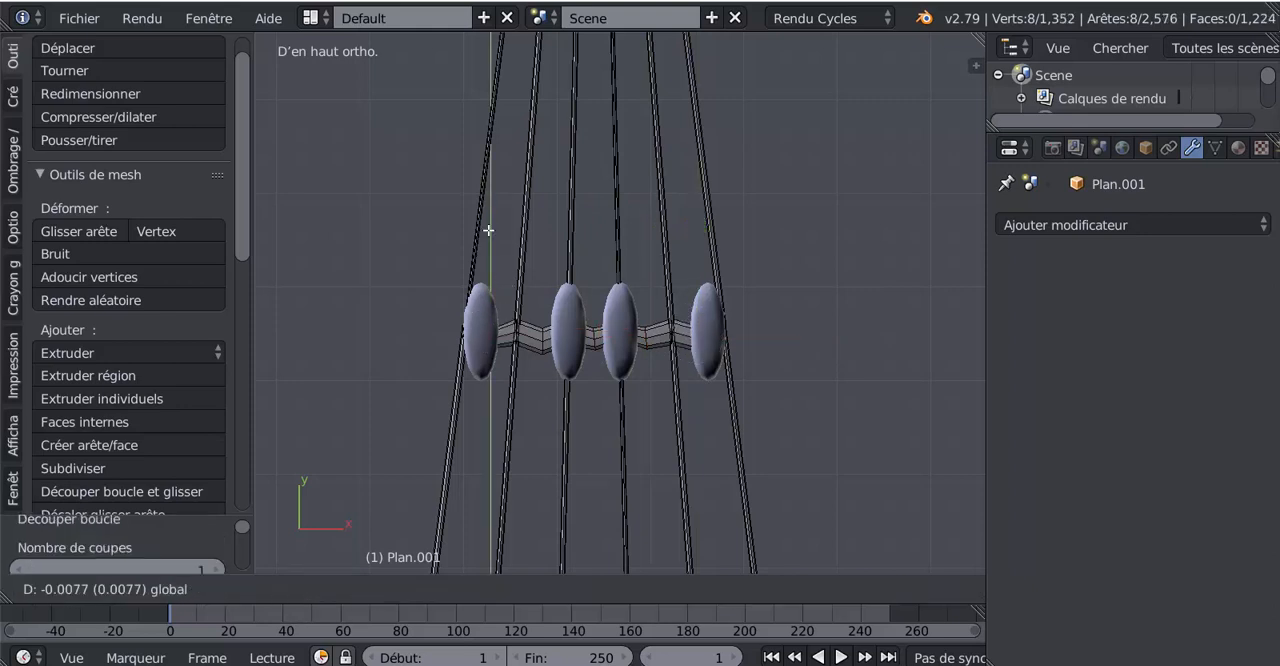
click(491, 222)
key(Tab)
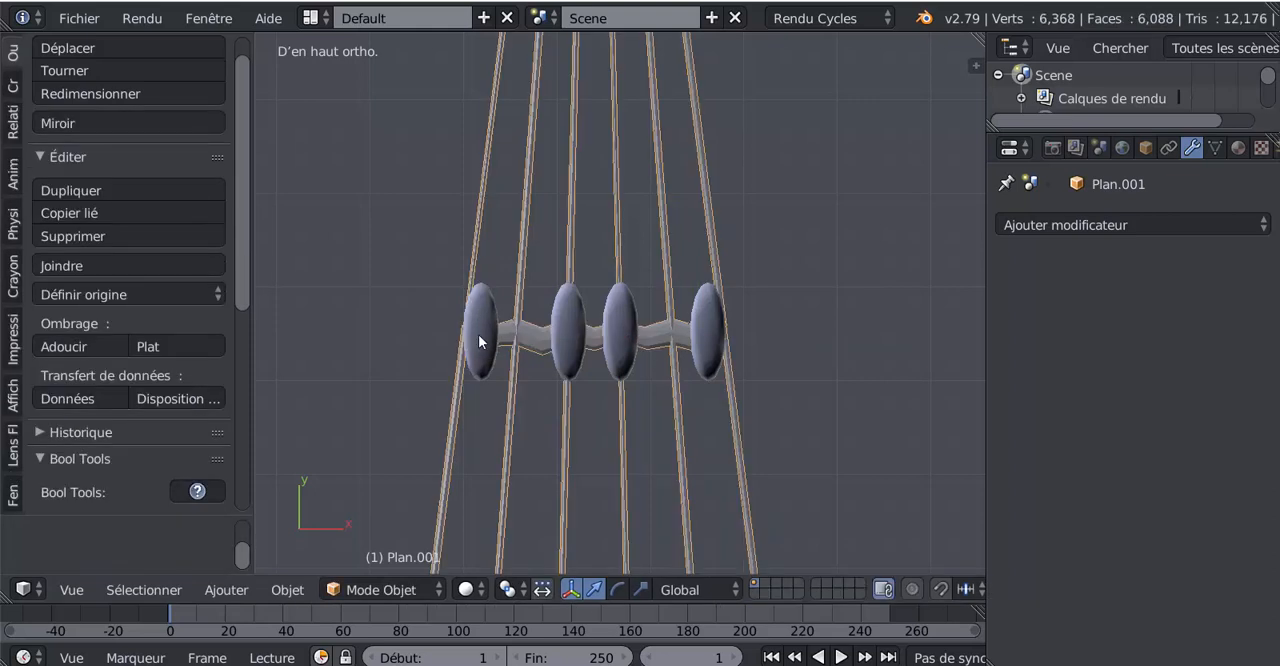
- Open the knot mesh Plan in Edit Mode and move the highest rung's leftmost knot -0.011 along X
right_click(479, 337)
key(Tab)
right_click(482, 342)
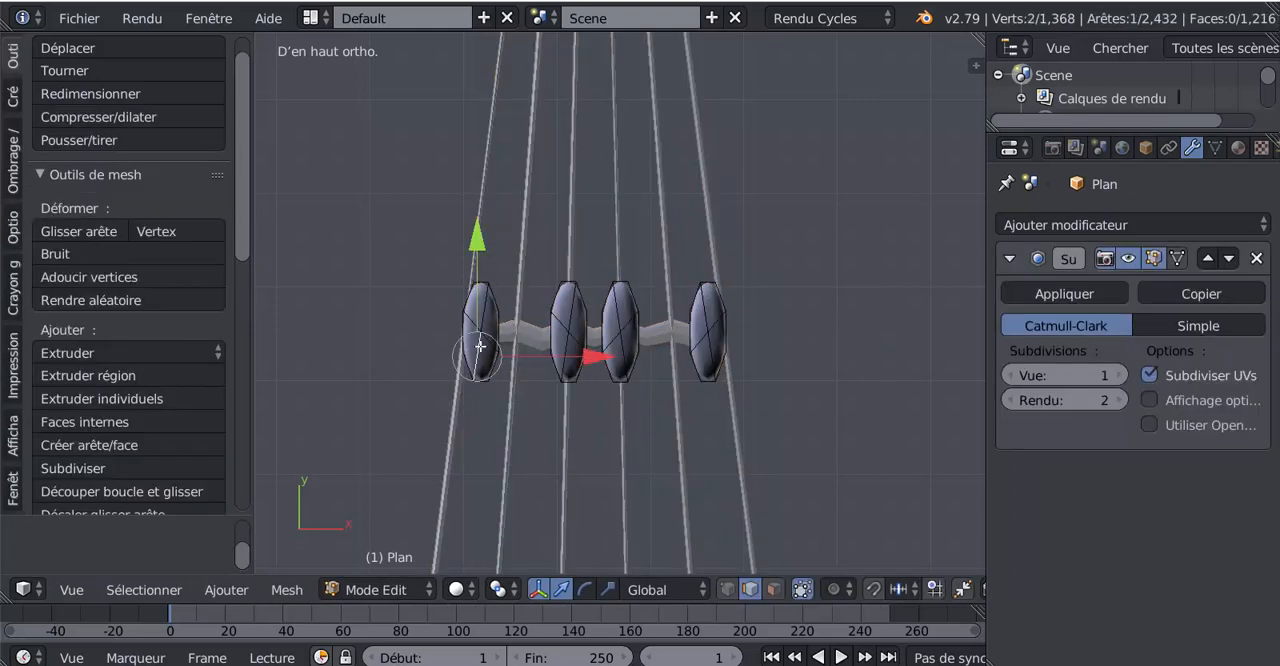
key(ctrl+l)
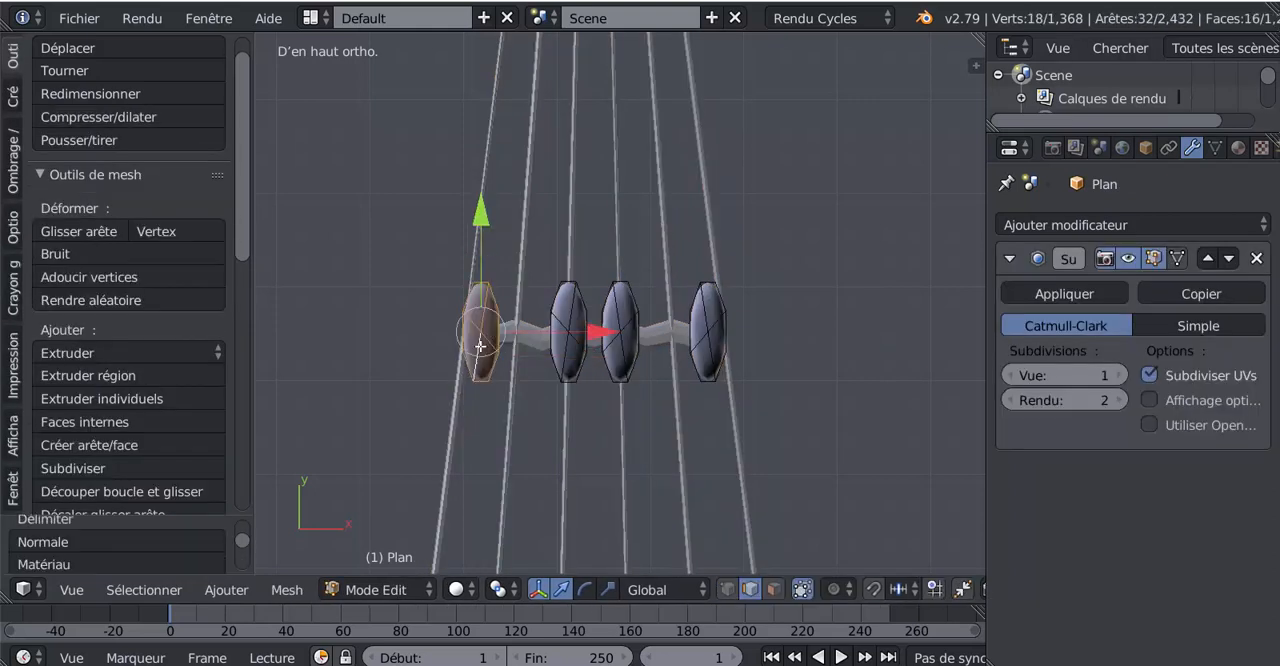
key(g)
key(x)
click(586, 337)
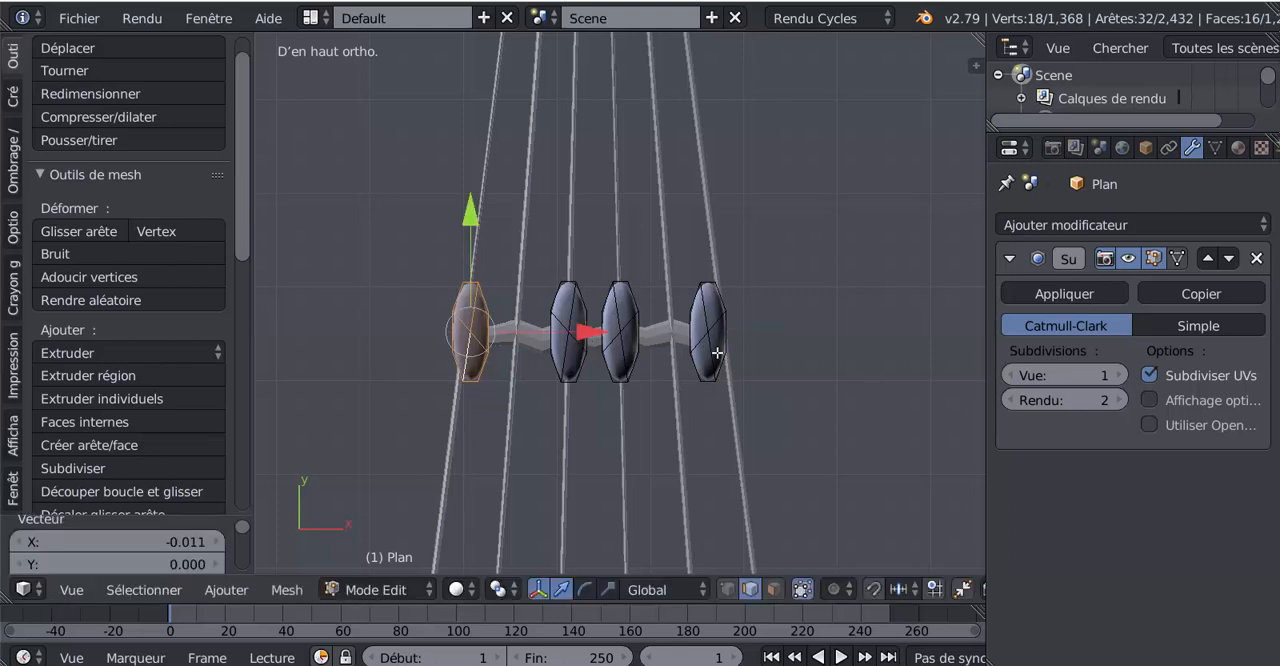
- Move the highest rung's rightmost knot 0.013 along X and rotate it -6.94° to follow its rope
right_click(708, 336)
key(ctrl+l)
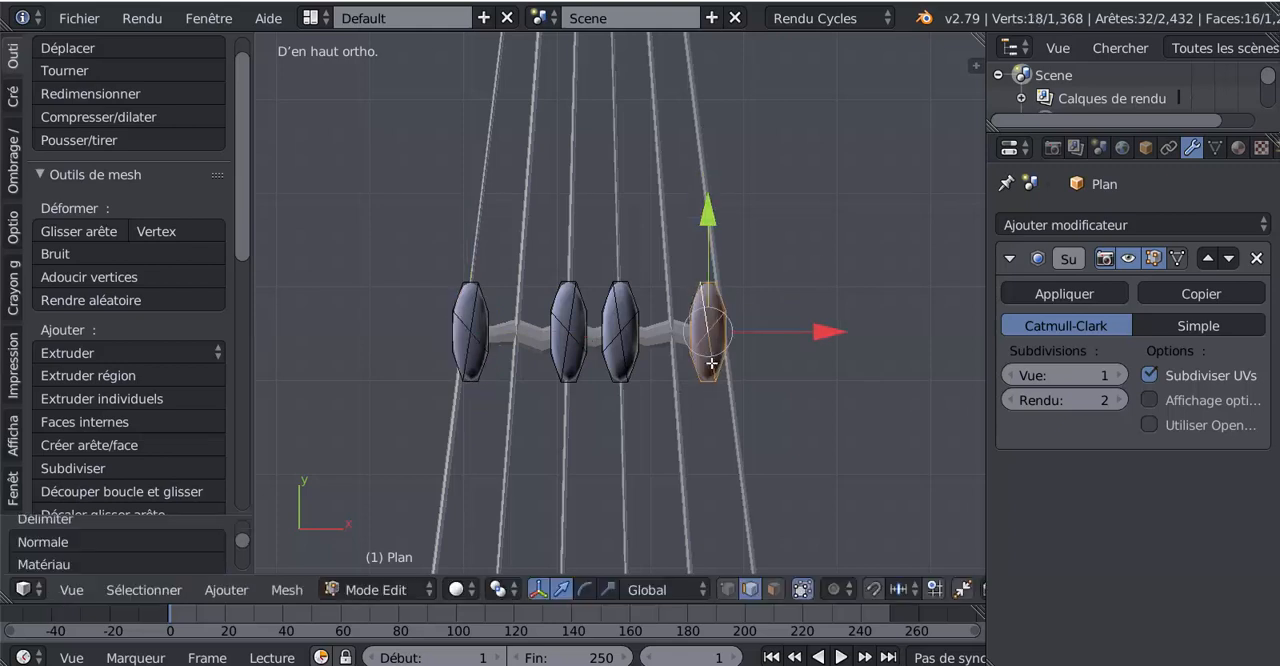
key(g)
key(x)
click(851, 337)
key(r)
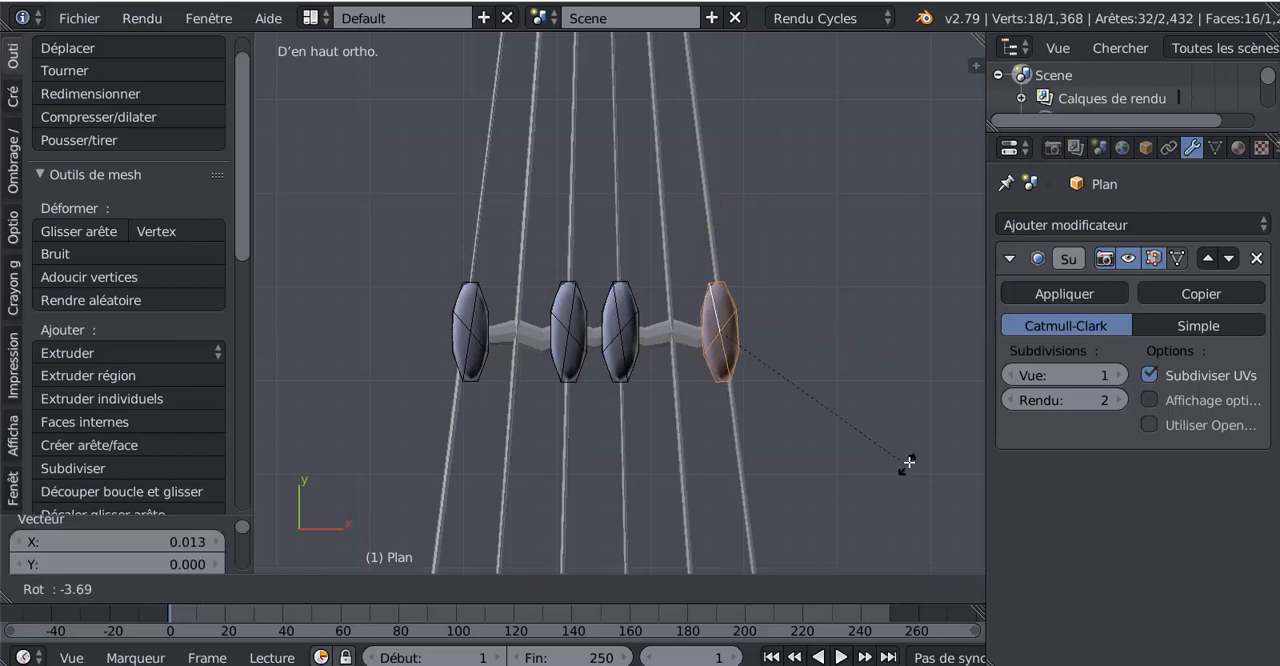
click(915, 455)
- Rotate the highest rung's leftmost knot 6.79°, adjust its position along X to fit its rope, and leave Edit Mode
right_click(466, 368)
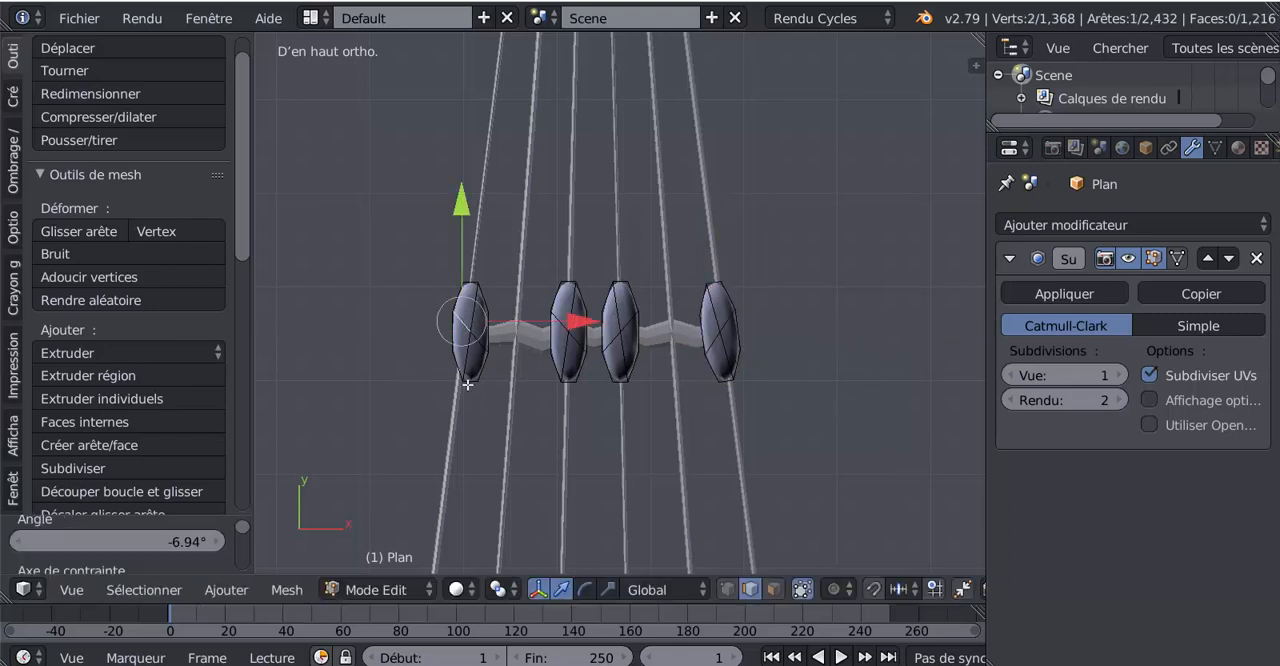
key(ctrl+l)
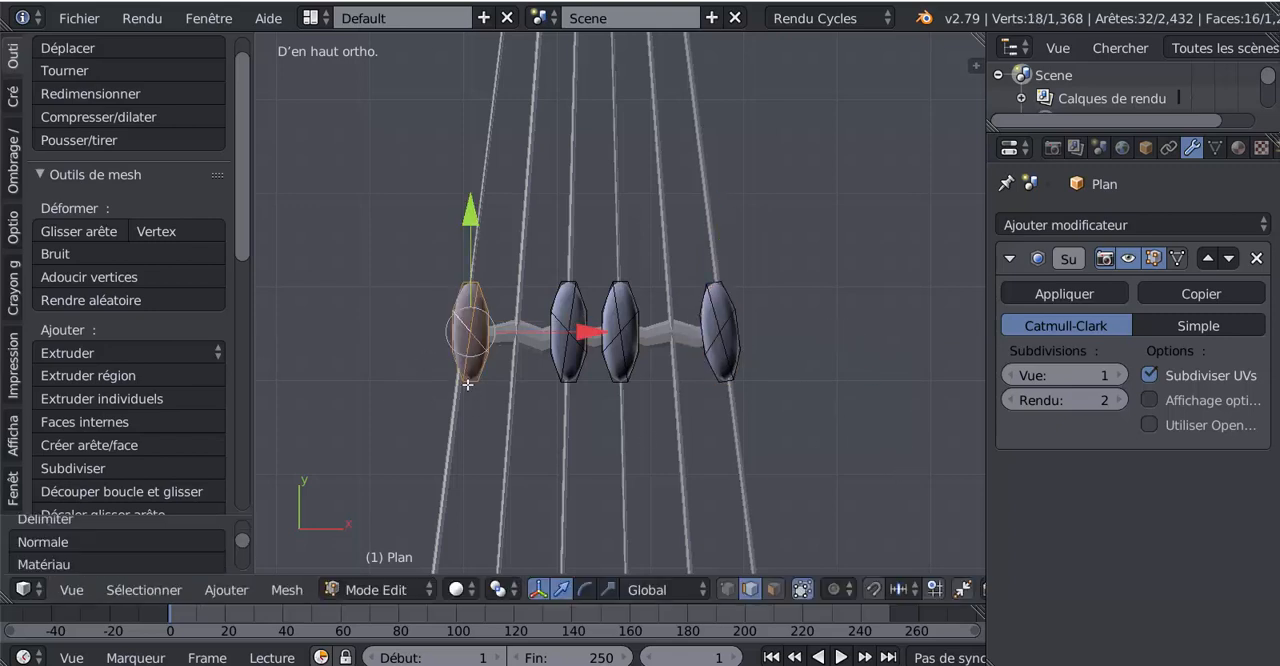
key(r)
click(564, 448)
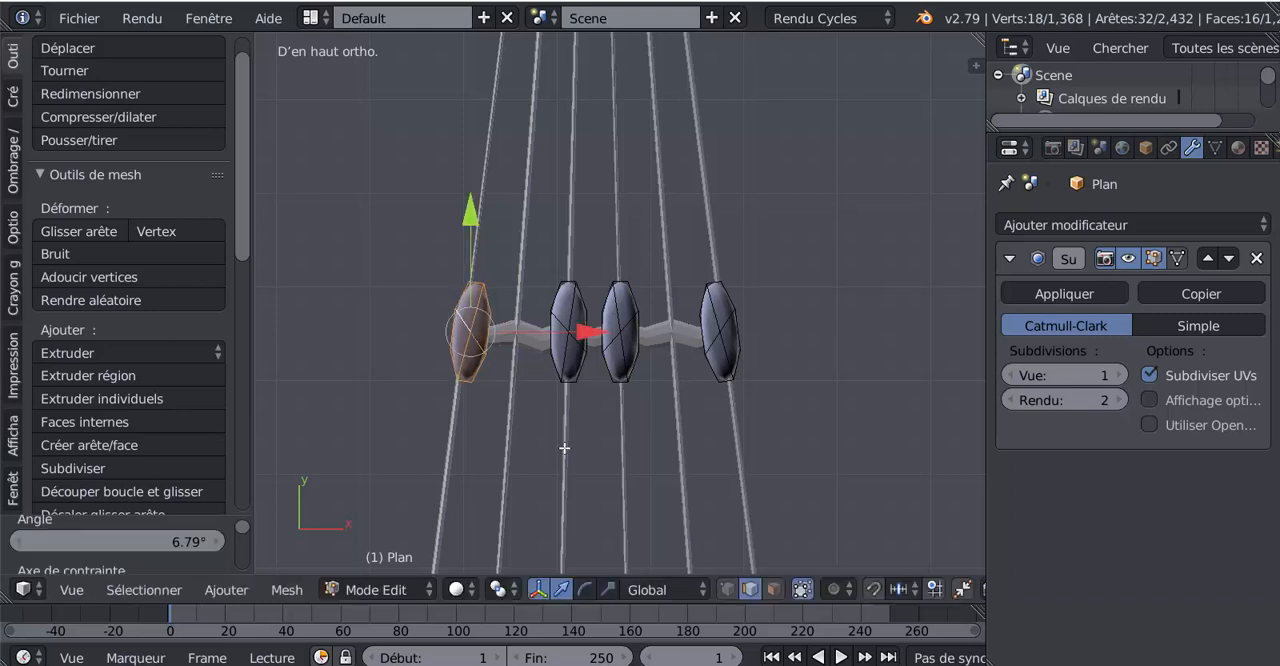
key(g)
key(x)
click(561, 361)
key(Tab)
scroll(555, 383, down, 6)
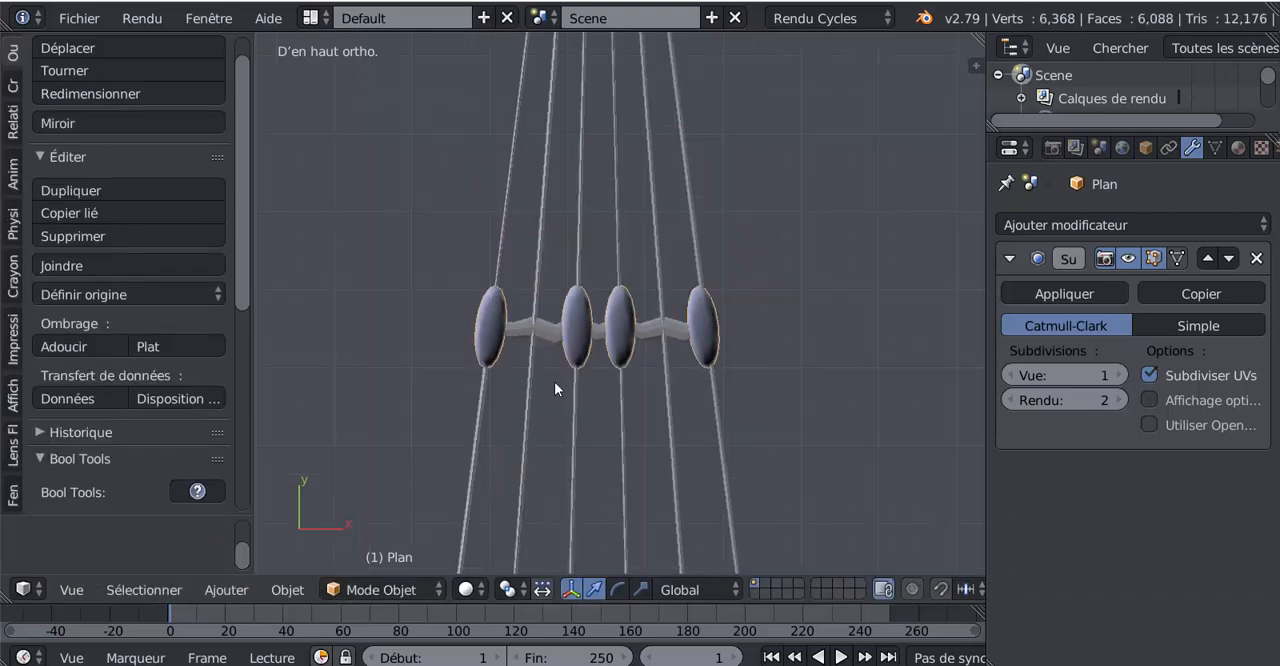
- Select the rope ladder mesh Plan.001 and open it in Edit Mode at the second knotted rung
key(Tab)
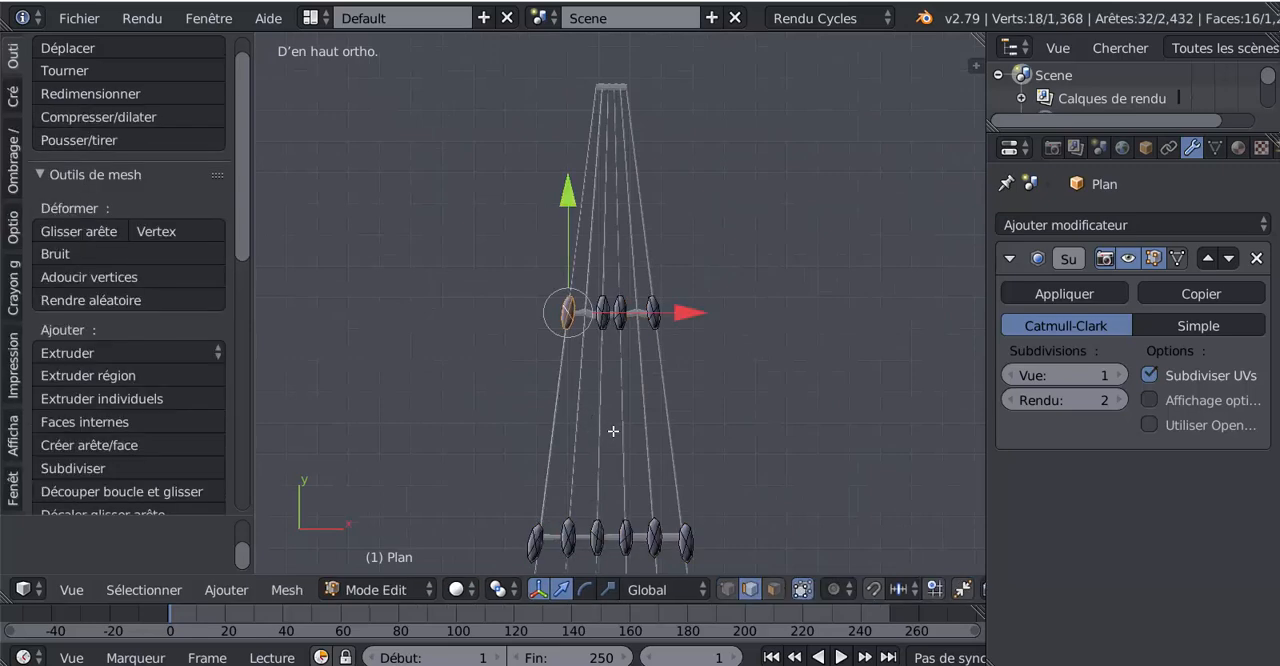
key(Tab)
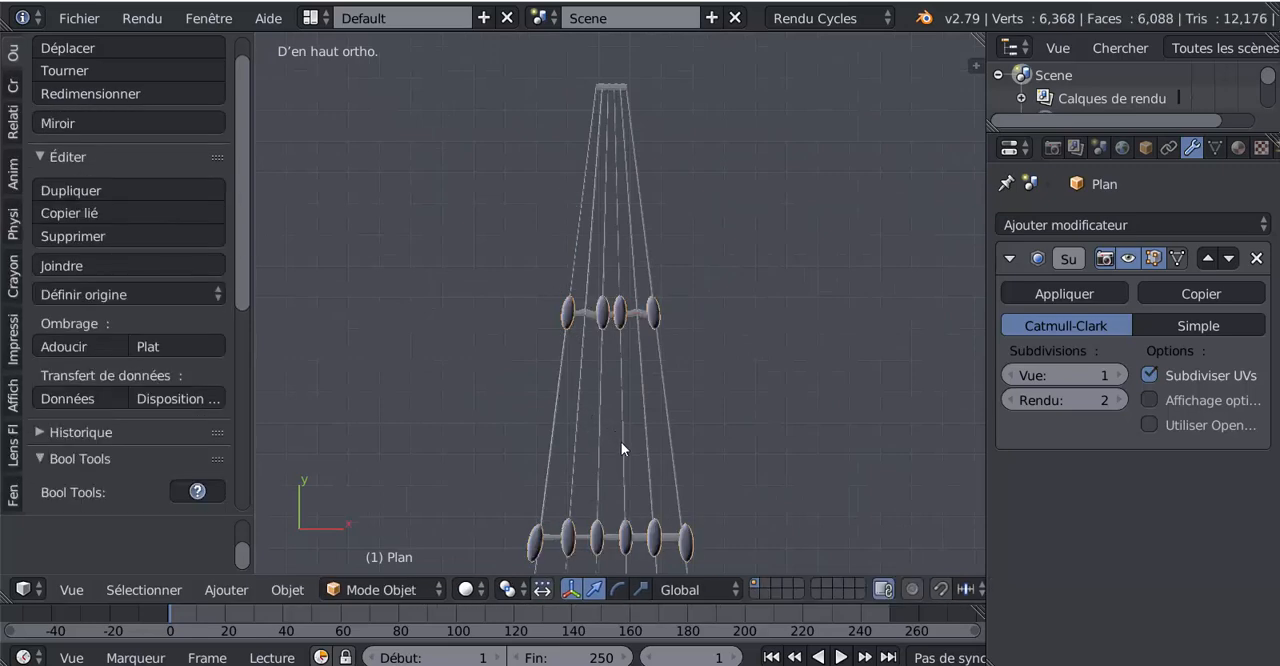
key(Tab)
key(Tab)
right_click(621, 442)
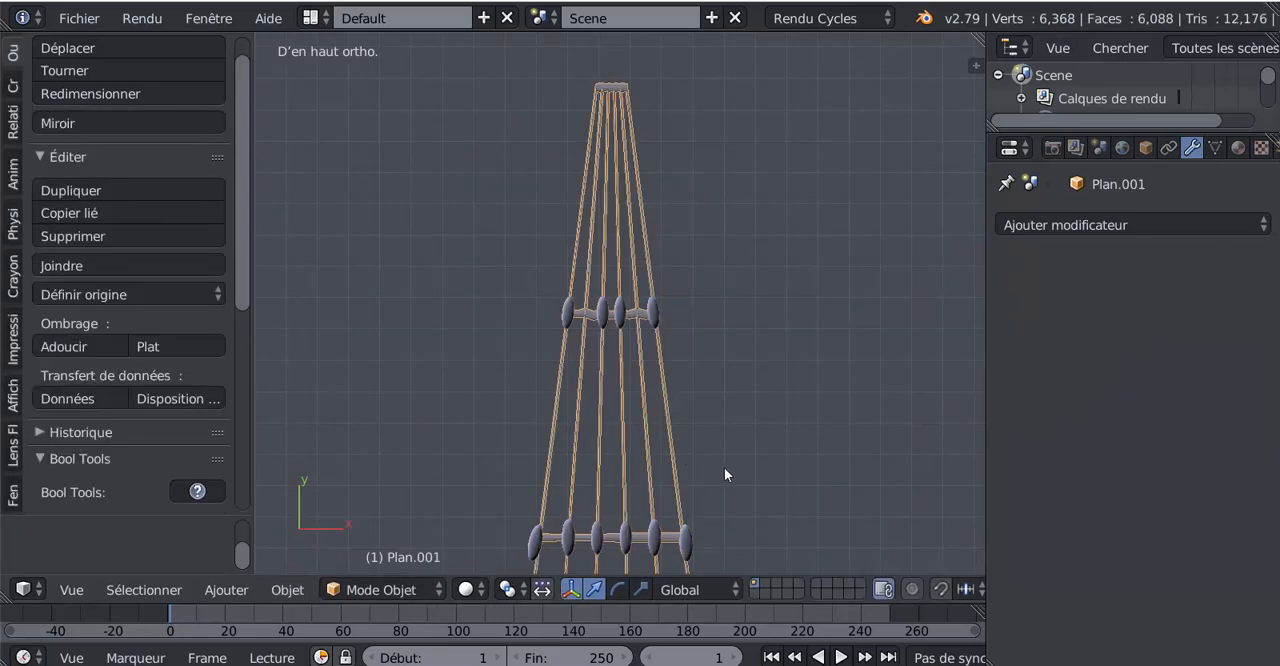
shift+middle_drag(724, 474, 674, 283)
scroll(633, 405, up, 6)
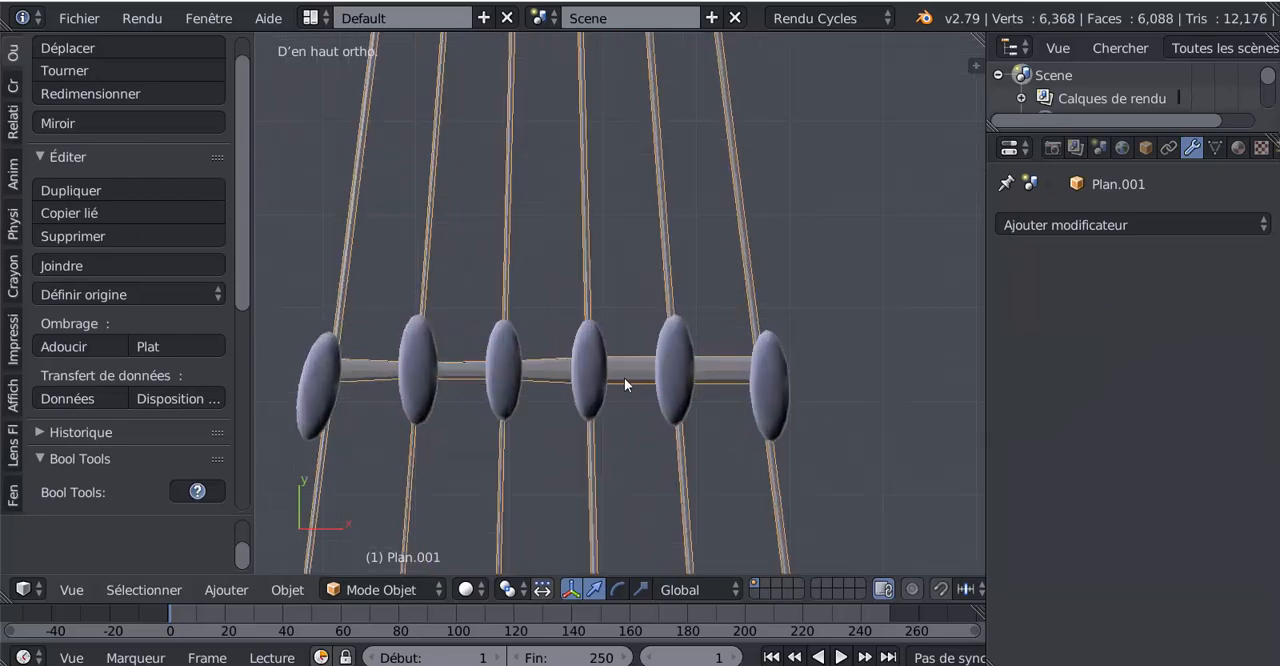
key(Tab)
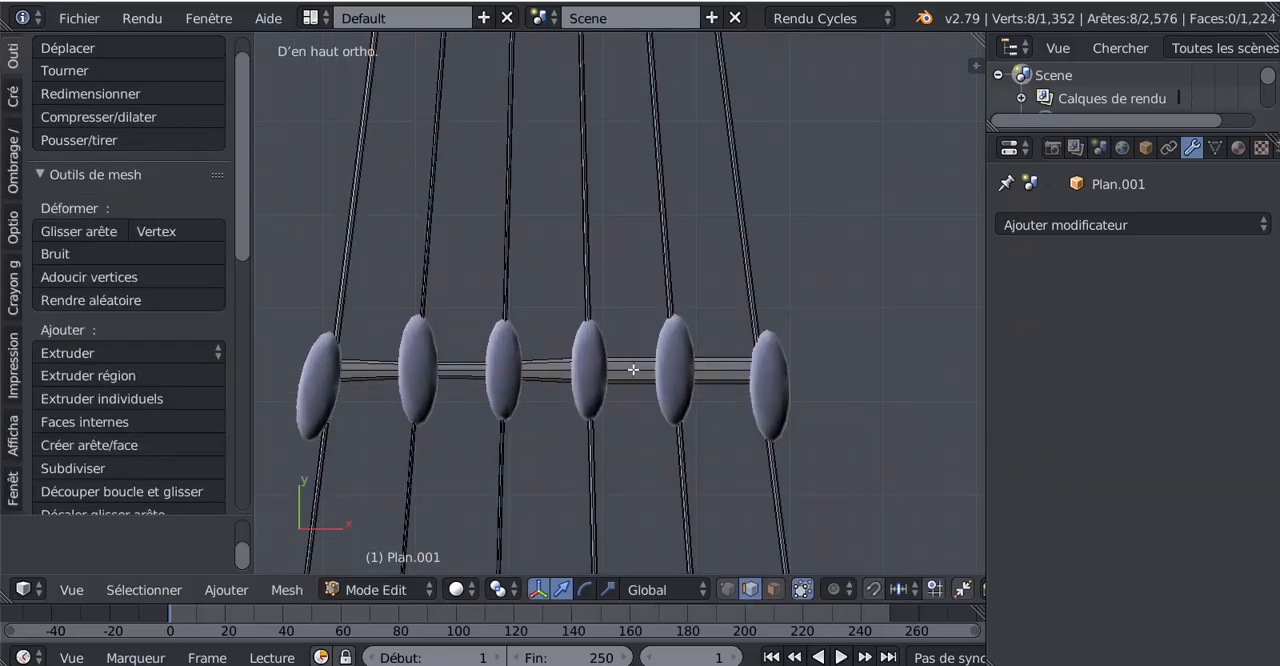
- Add a centred loop cut between the second rung's fourth and fifth knots from the left and move it -0.016 along Y
key(ctrl+r)
click(633, 370)
right_click(633, 370)
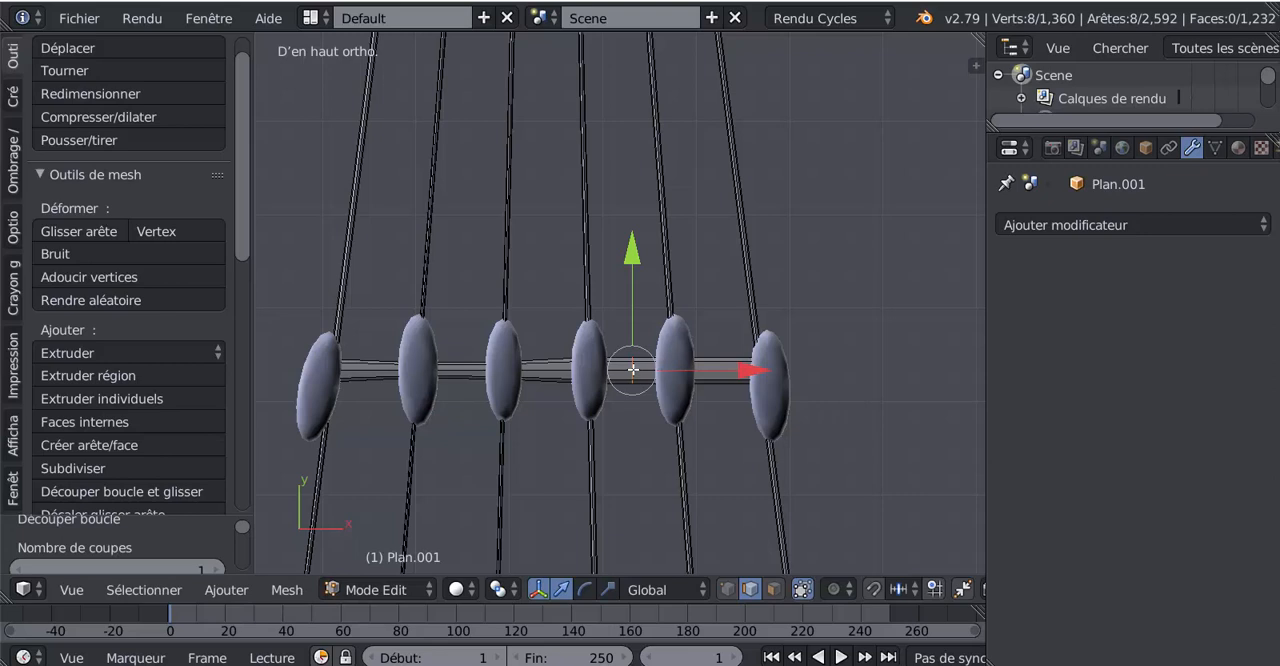
key(g)
key(y)
click(630, 277)
- Add a centred loop cut between the second rung's two rightmost knots and move it -0.009 along Y
key(ctrl+r)
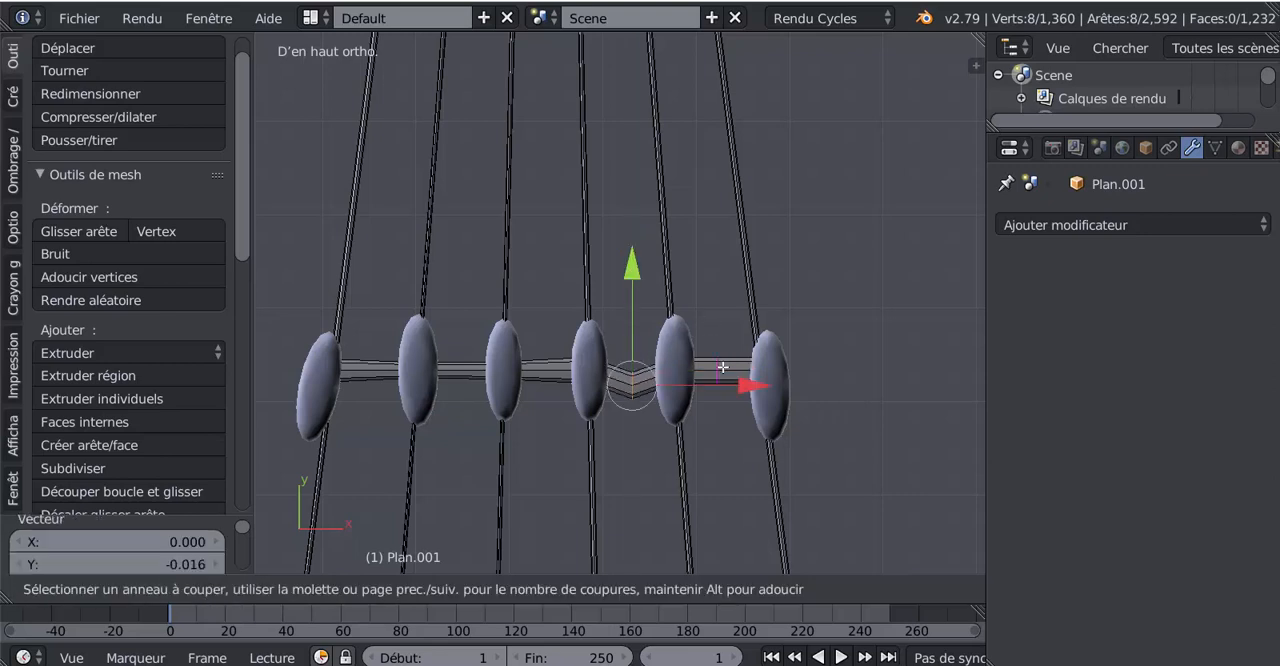
click(722, 368)
click(722, 332)
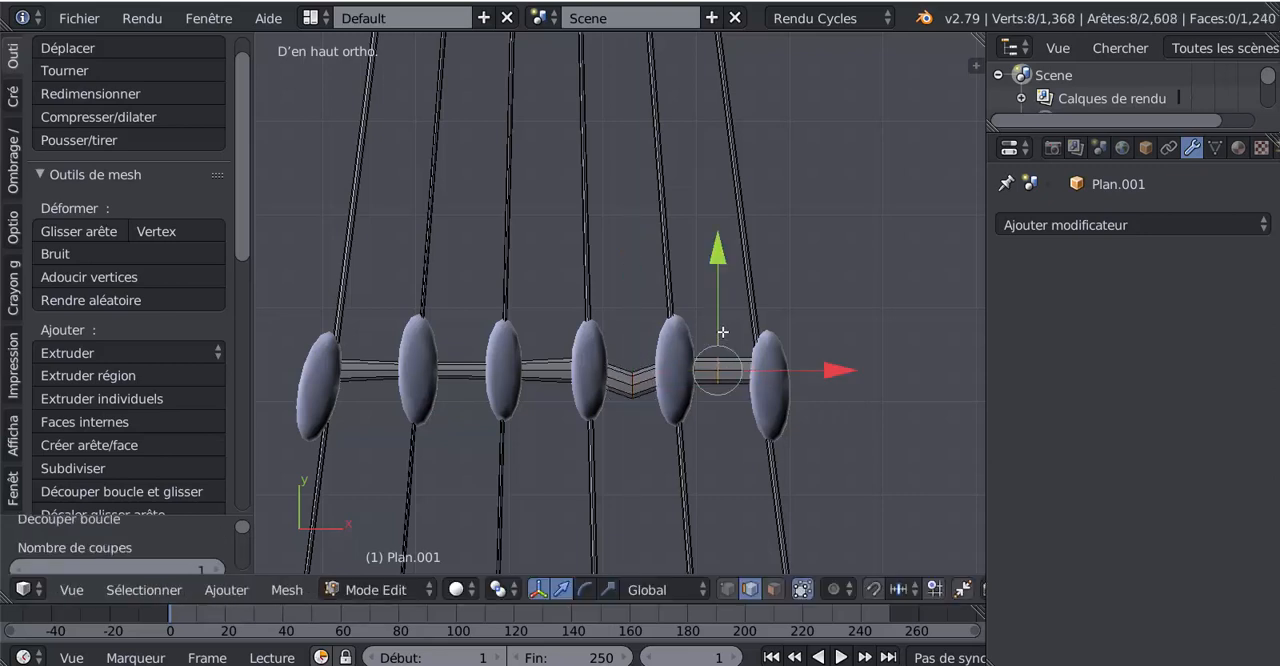
key(g)
key(y)
click(716, 262)
- Add a centred loop cut between the second rung's third and fourth knots and move it -0.009 along Y
key(ctrl+r)
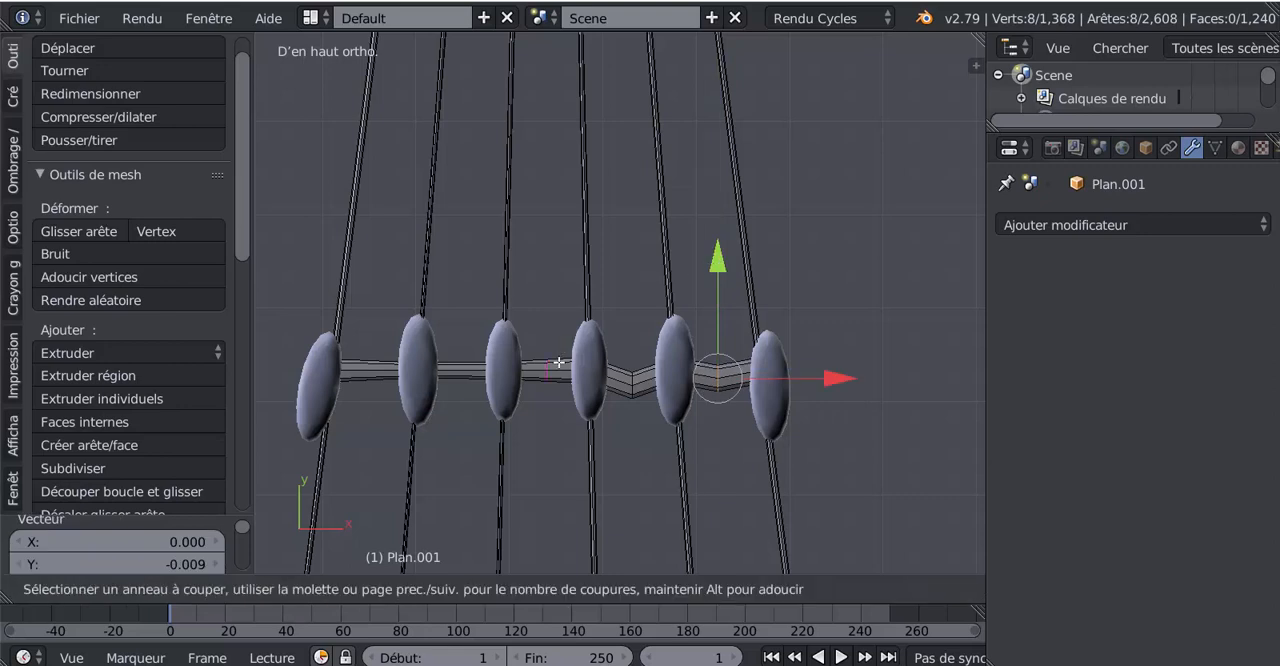
click(560, 363)
click(558, 316)
key(g)
key(y)
click(551, 268)
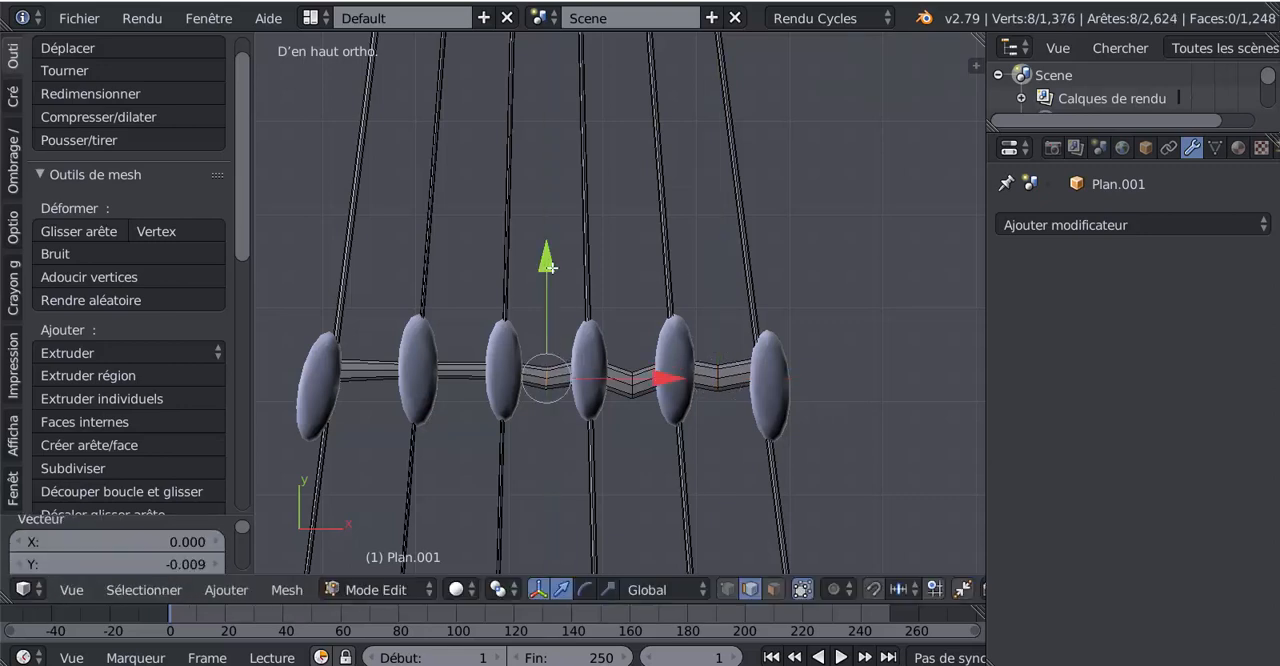
- Add a centred loop cut between the second rung's second and third knots from the left and move it -0.005 along Y
key(ctrl+r)
click(444, 375)
click(457, 274)
key(g)
key(y)
click(460, 272)
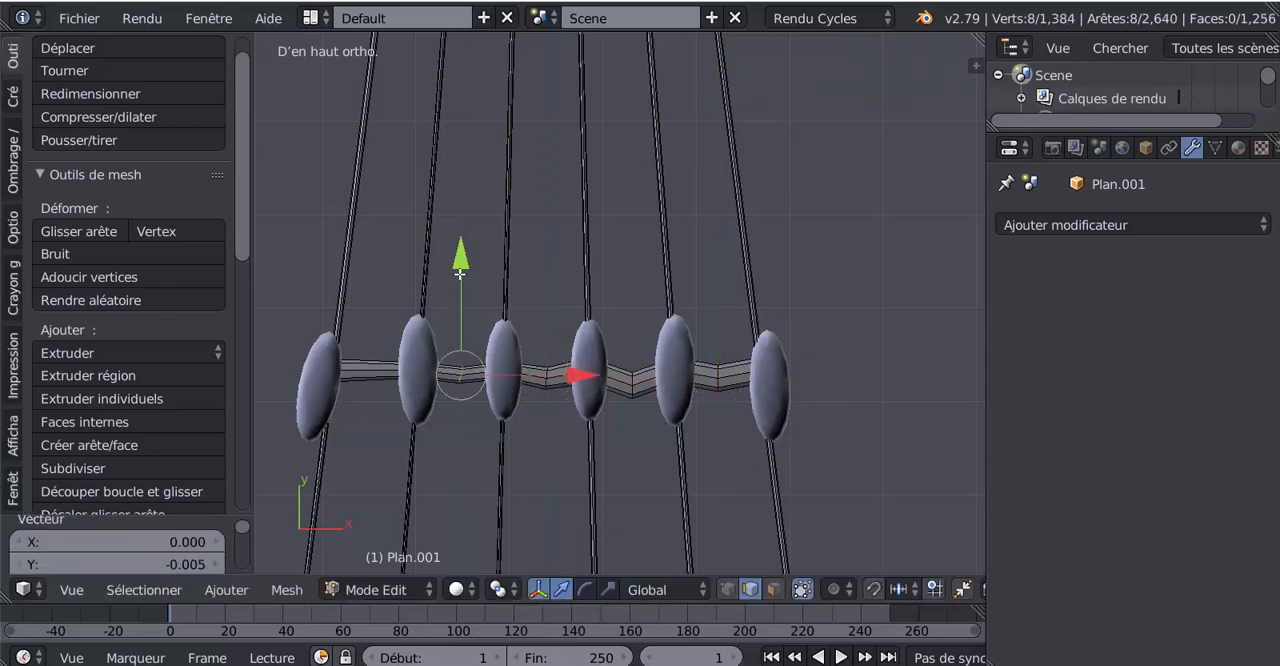
- Add a centred loop cut between the second rung's two leftmost knots and move it -0.006 along Y
key(ctrl+r)
click(375, 372)
click(385, 295)
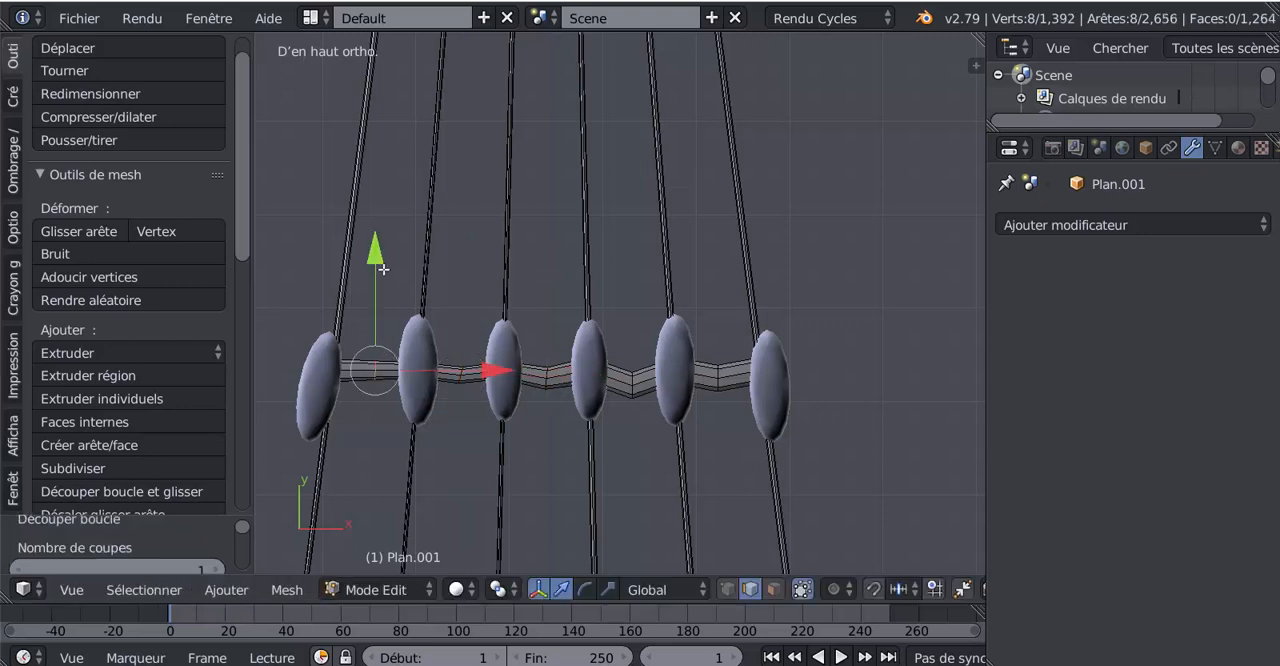
key(g)
key(y)
click(387, 275)
- Add a centred loop cut between the third knotted rung's two rightmost knots and move it -0.009 along Y
scroll(555, 407, down, 4)
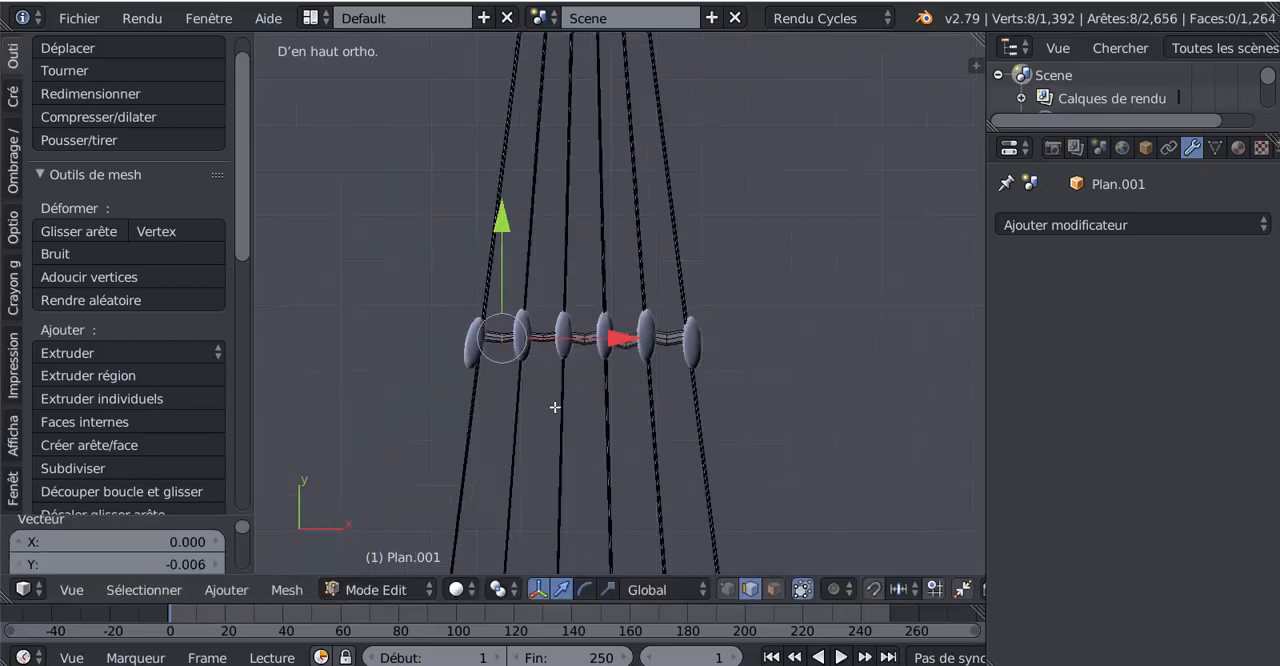
shift+middle_drag(656, 473, 624, 251)
shift+middle_drag(671, 406, 657, 337)
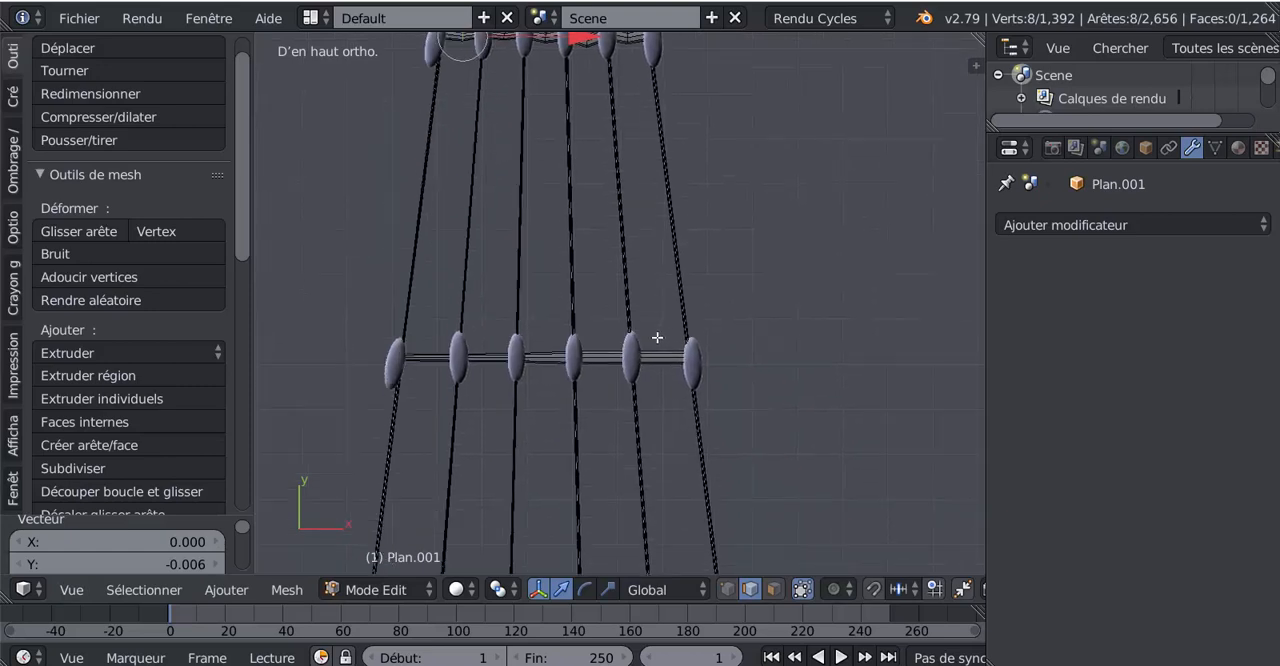
scroll(661, 379, up, 2)
key(ctrl+r)
click(677, 385)
click(677, 387)
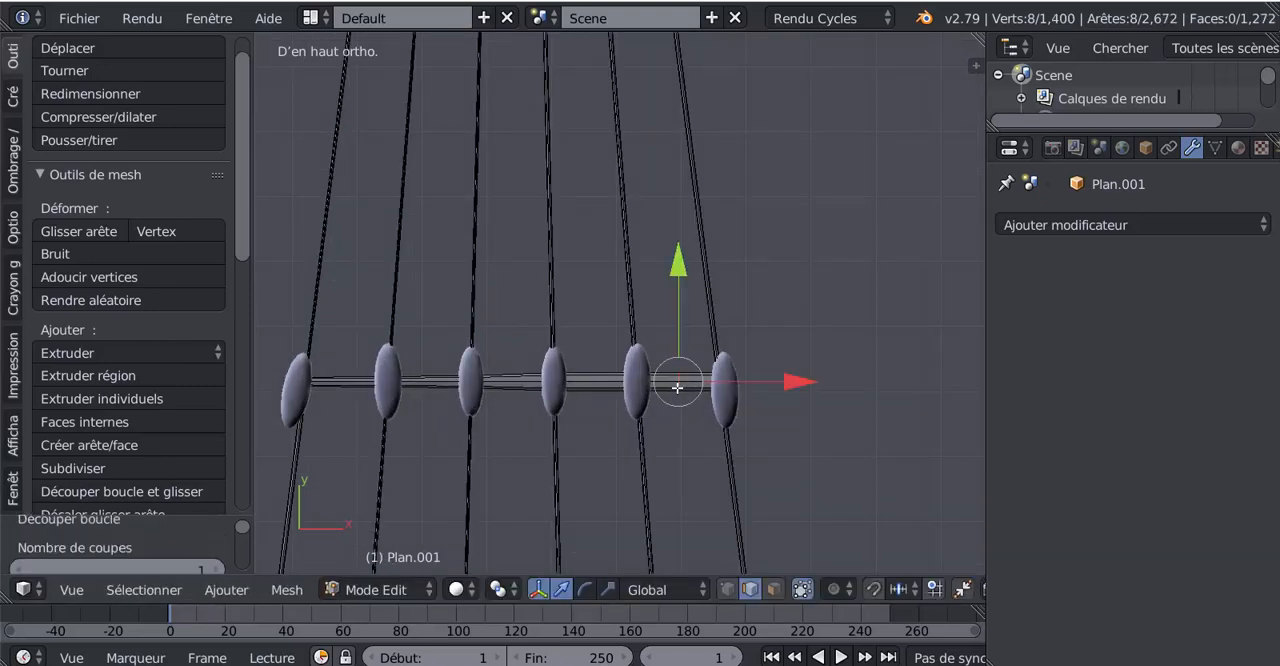
key(g)
key(y)
click(686, 266)
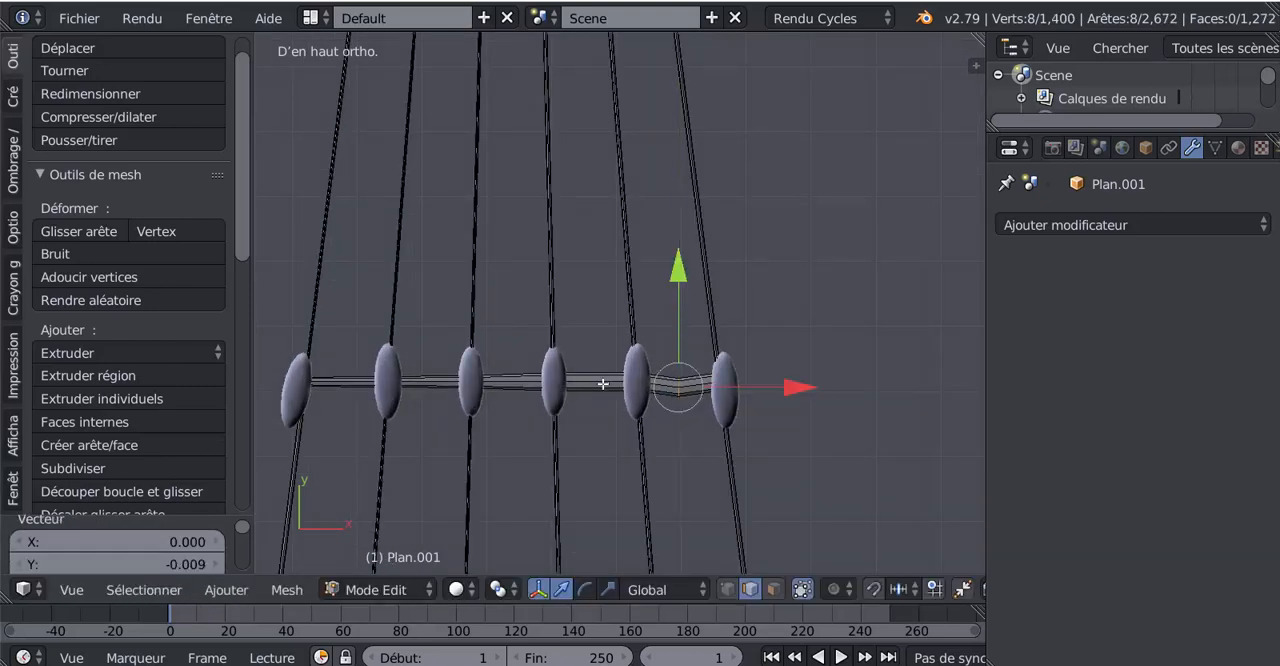
- Add a centred loop cut between the third rung's fourth and fifth knots from the left and lower it about 0.015 along Y
key(ctrl+r)
click(603, 384)
click(603, 384)
key(g)
key(y)
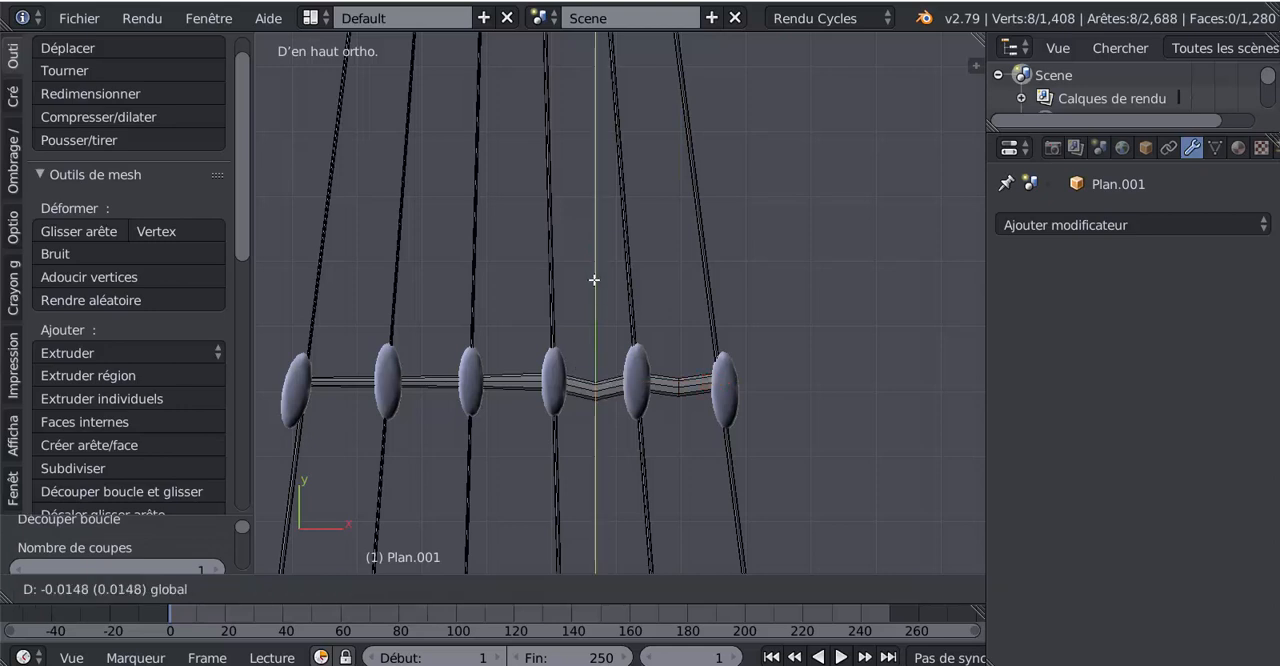
click(525, 367)
- Add a centred loop cut between the third rung's third and fourth knots and lower it slightly along Y
key(ctrl+r)
click(522, 376)
click(522, 376)
key(g)
key(y)
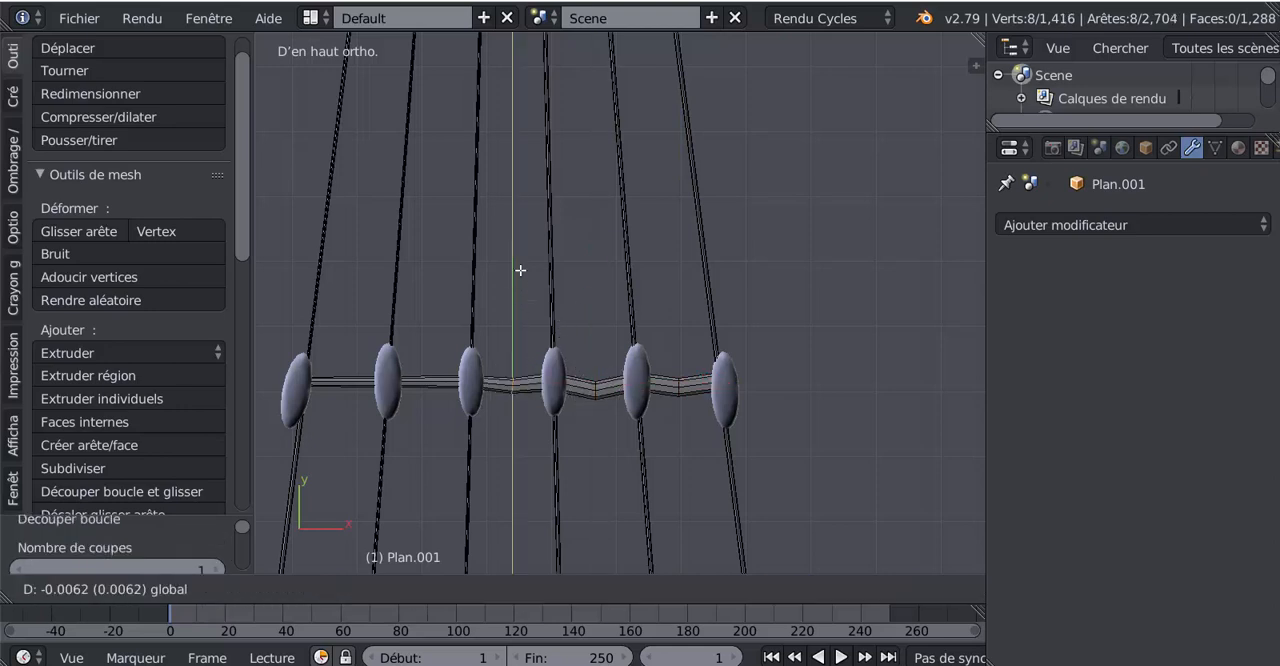
click(515, 272)
- Add a centred loop cut between the third rung's second and third knots from the left and lower it slightly along Y
key(ctrl+r)
click(435, 367)
click(435, 367)
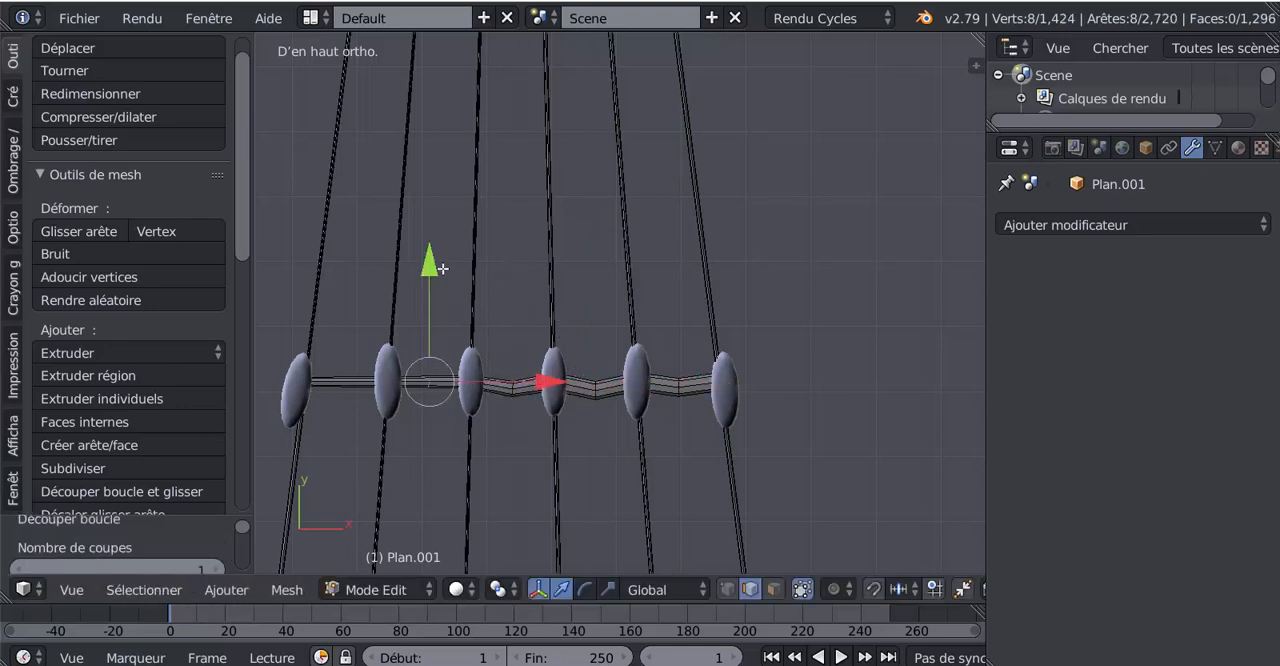
key(g)
key(y)
click(438, 279)
- Add a centred loop cut between the third rung's two leftmost knots and move it -0.014 along Y
key(ctrl+r)
click(343, 365)
click(343, 365)
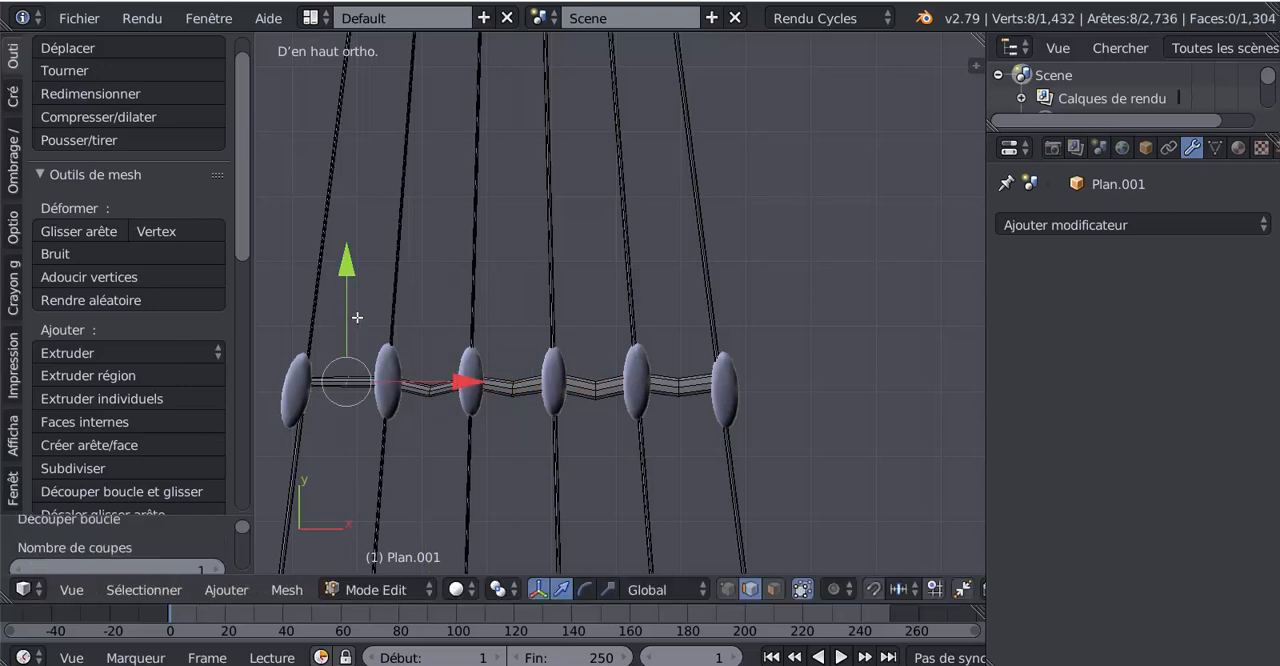
key(g)
key(y)
click(345, 278)
- Add two centred loop cuts between the fourth rung's two rightmost knots and lower them slightly along Y
scroll(585, 429, down, 3)
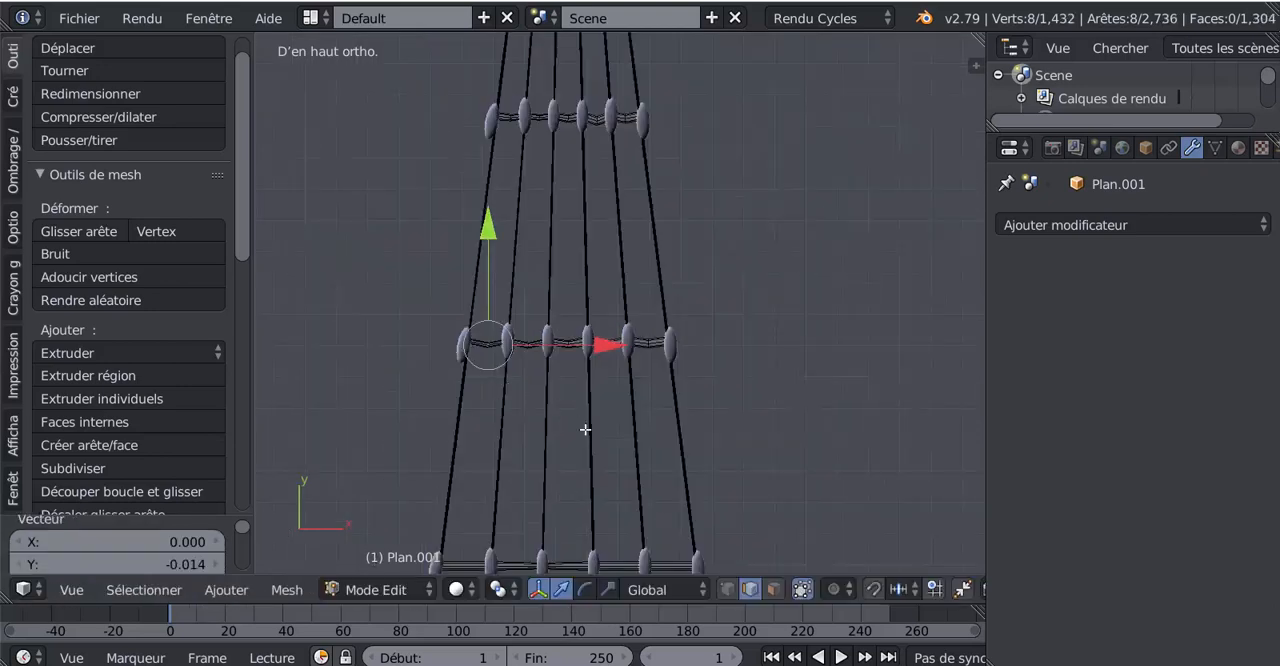
shift+middle_drag(585, 429, 576, 288)
scroll(655, 400, up, 1)
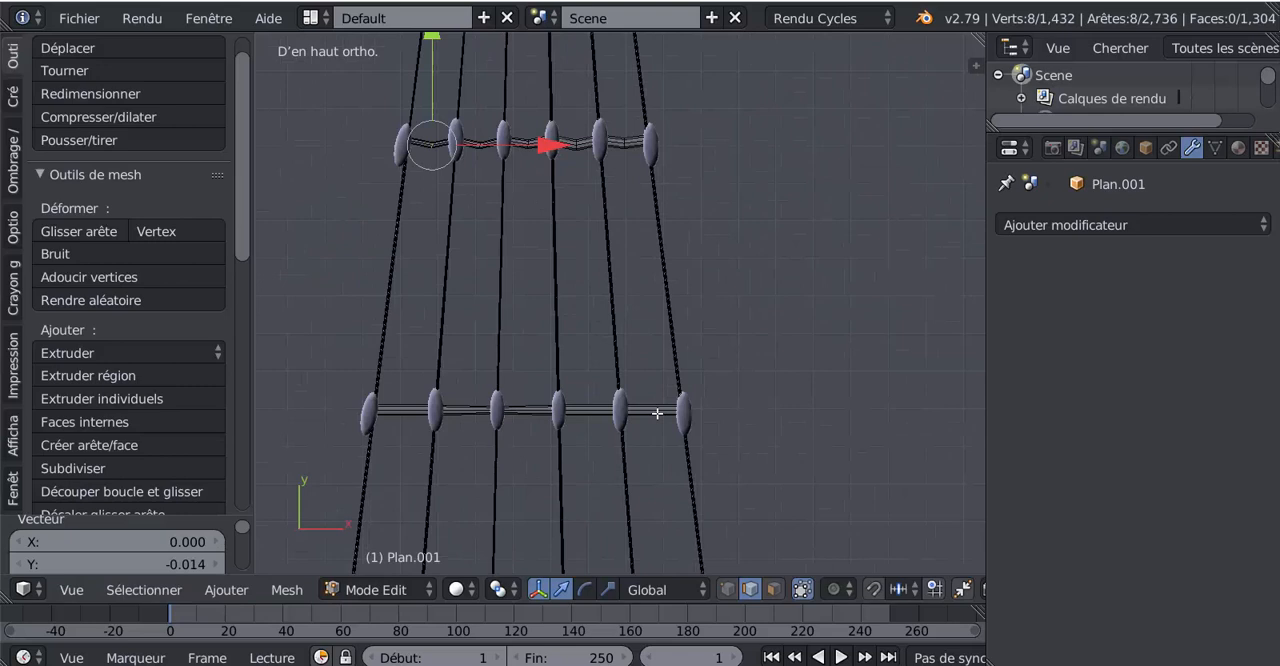
key(ctrl+r)
scroll(657, 413, up, 1)
click(657, 413)
click(657, 413)
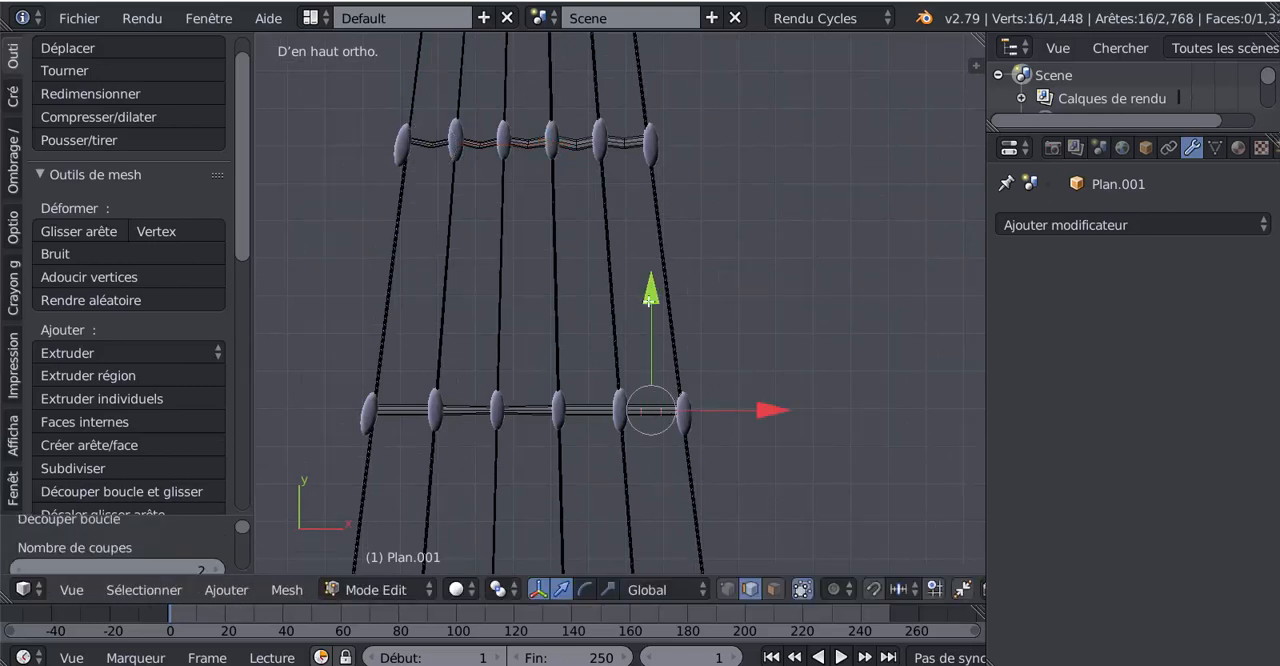
drag(649, 301, 466, 308)
- Add two loop cuts in each of the fourth rung's three middle spans and lower each pair along Y, the leftmost of these by 0.023
key(ctrl+r)
scroll(580, 420, up, 1)
click(580, 420)
click(580, 420)
key(ctrl+r)
scroll(528, 410, up, 1)
click(528, 410)
click(528, 410)
key(ctrl+r)
click(454, 418)
click(454, 418)
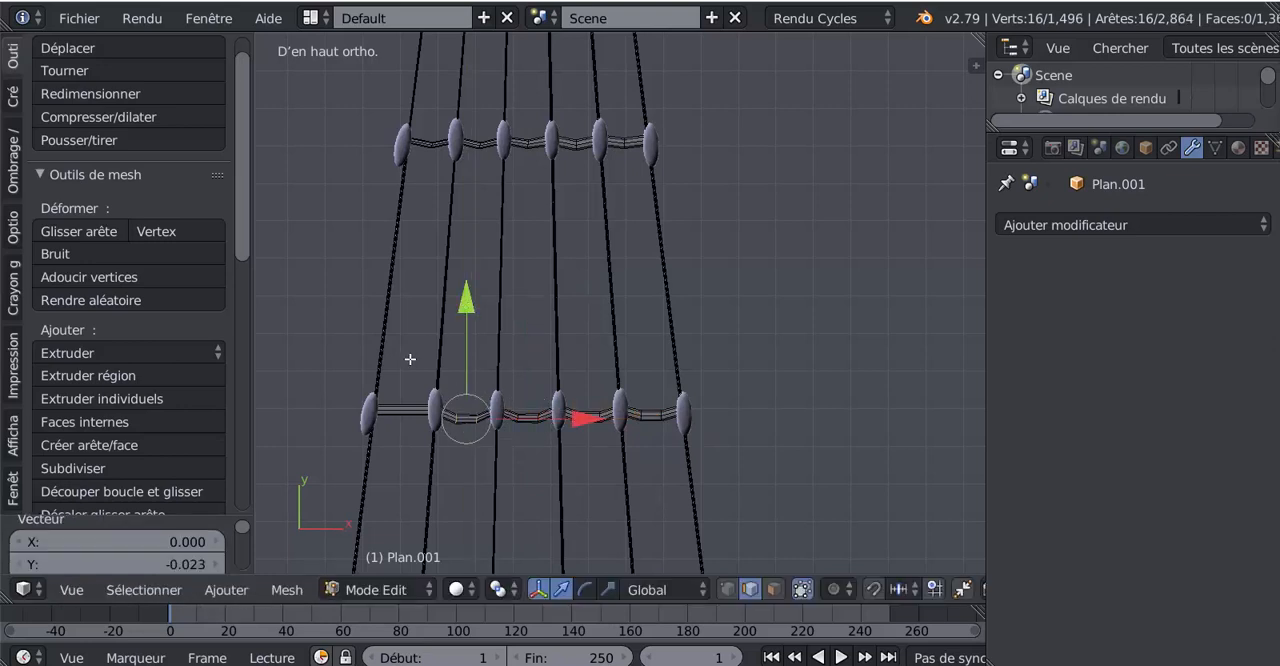
- Add two centred loop cuts between the fourth rung's two leftmost knots and move them -0.028 along Y
key(ctrl+r)
click(400, 410)
click(400, 410)
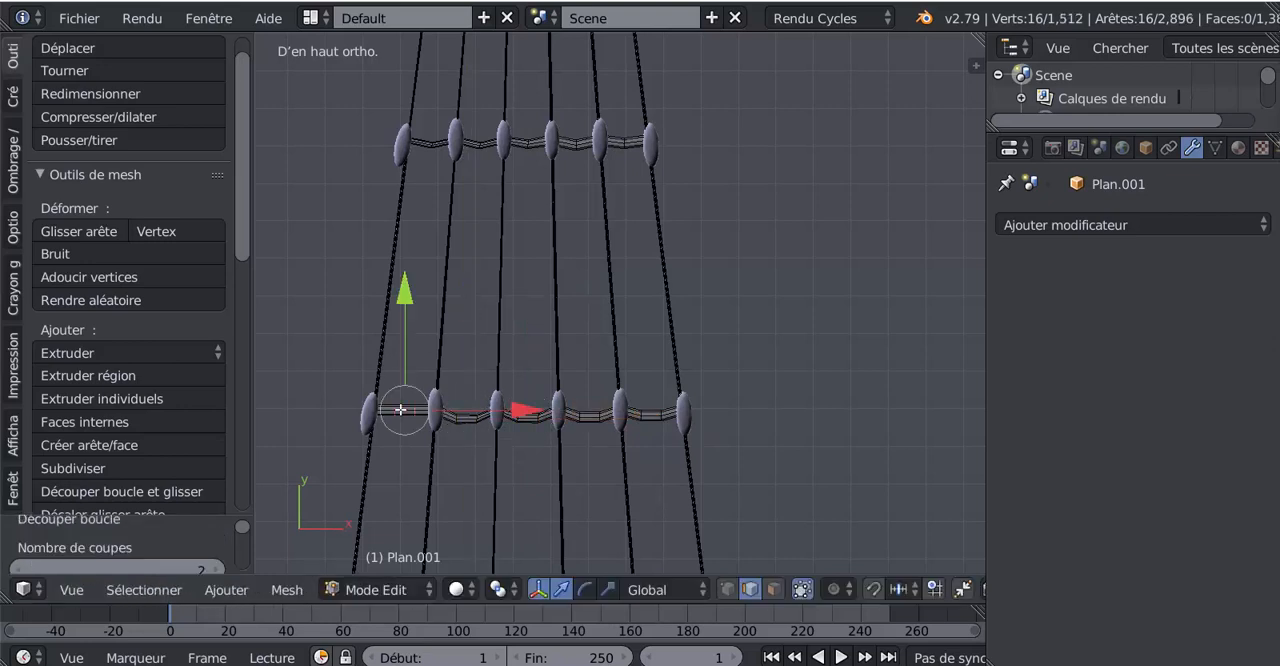
drag(405, 292, 409, 305)
- Add two centred loop cuts between the fifth rung's two rightmost knots and move them -0.020 along Y
scroll(654, 520, down, 4)
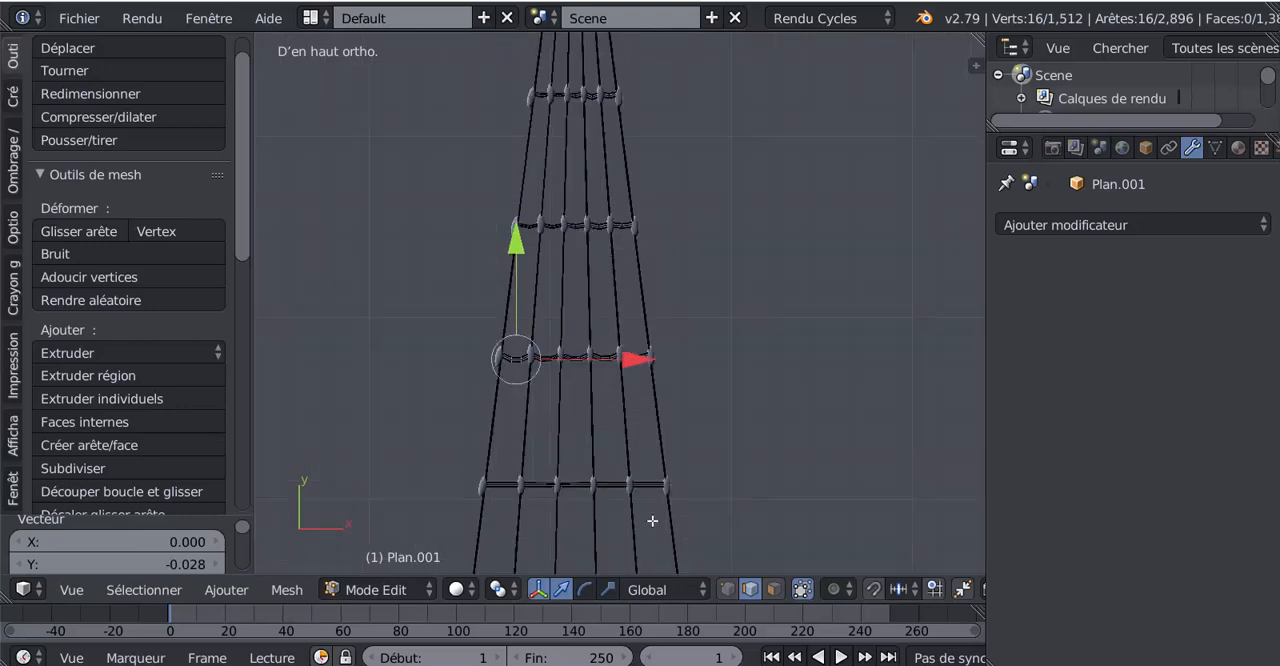
scroll(603, 370, up, 5)
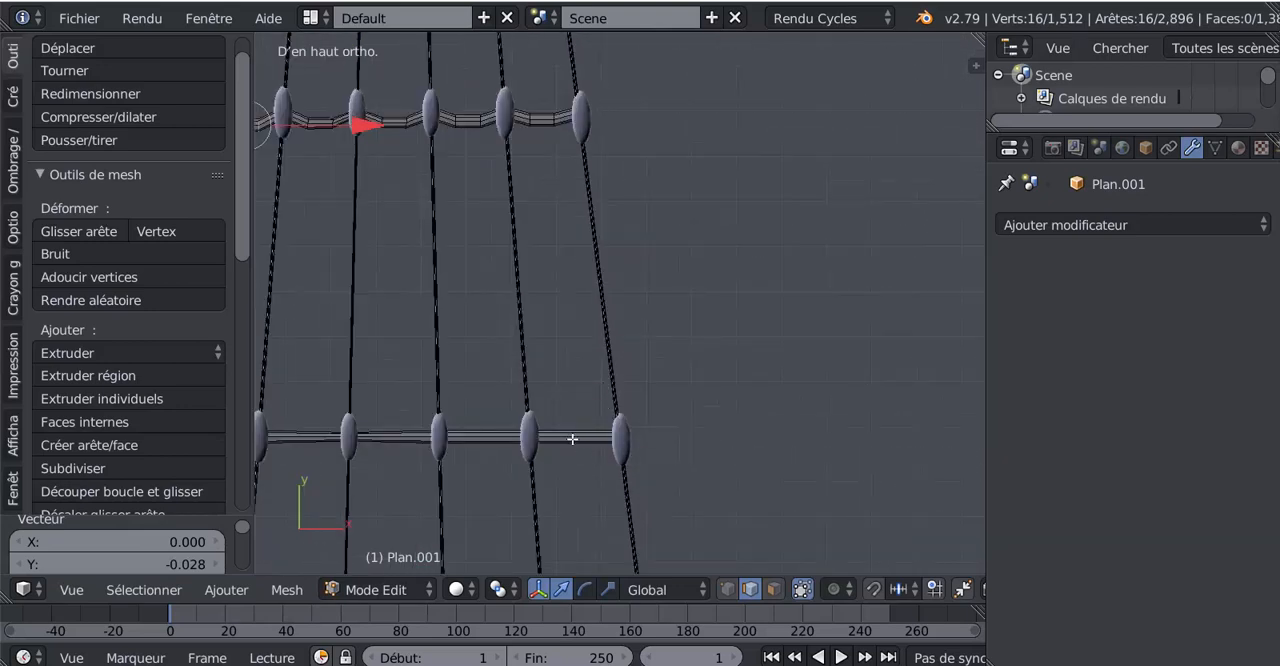
key(ctrl+r)
click(571, 438)
click(571, 438)
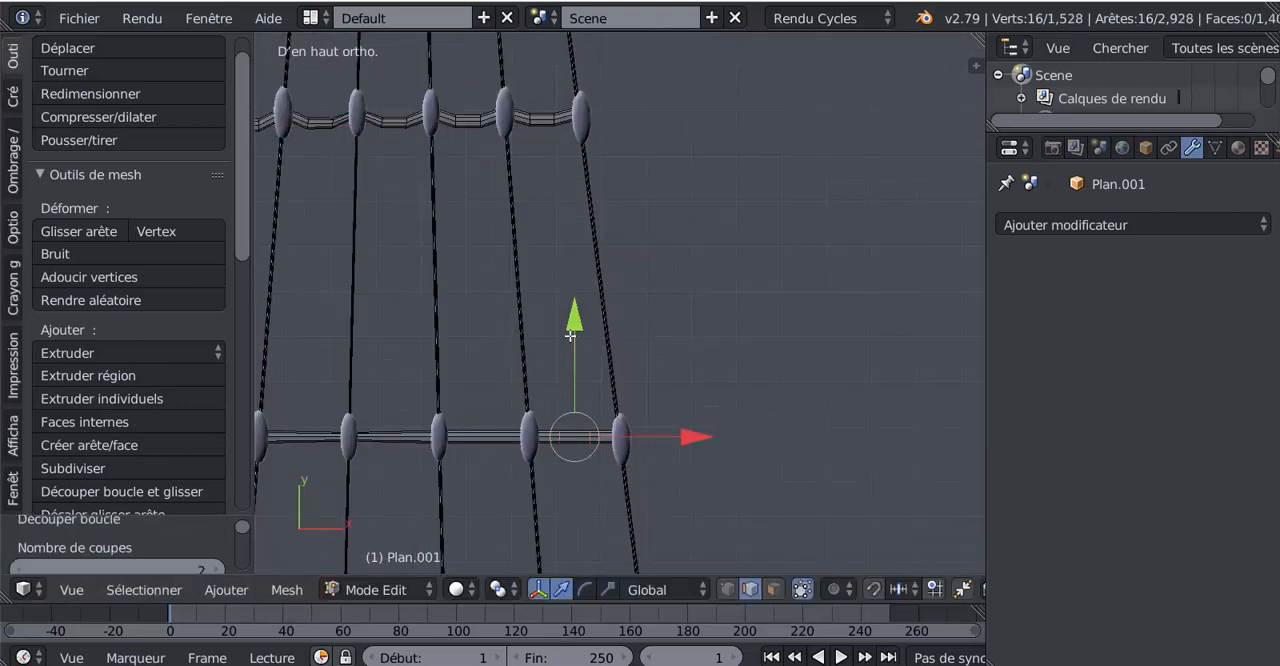
drag(572, 320, 573, 327)
key(ctrl+r)
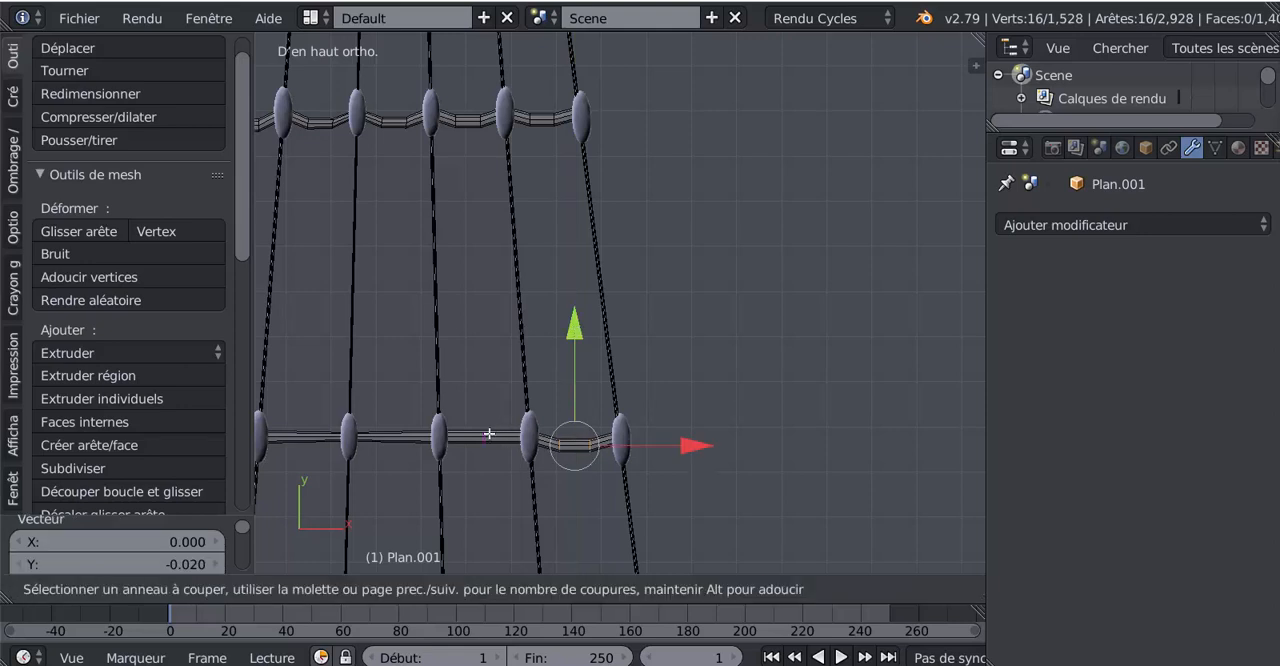
click(489, 433)
right_click(489, 433)
key(ctrl+z)
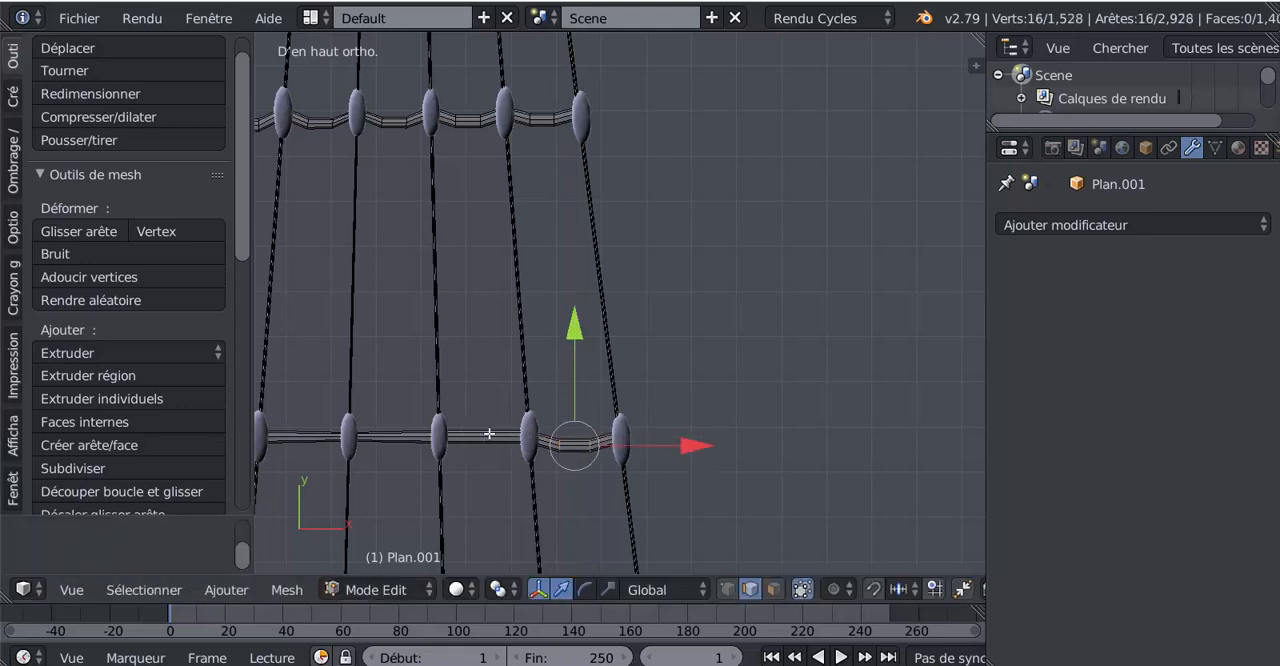
- Add two centred loop cuts between the fifth rung's fourth and fifth knots from the left and move them -0.021 along Y
key(ctrl+r)
click(489, 433)
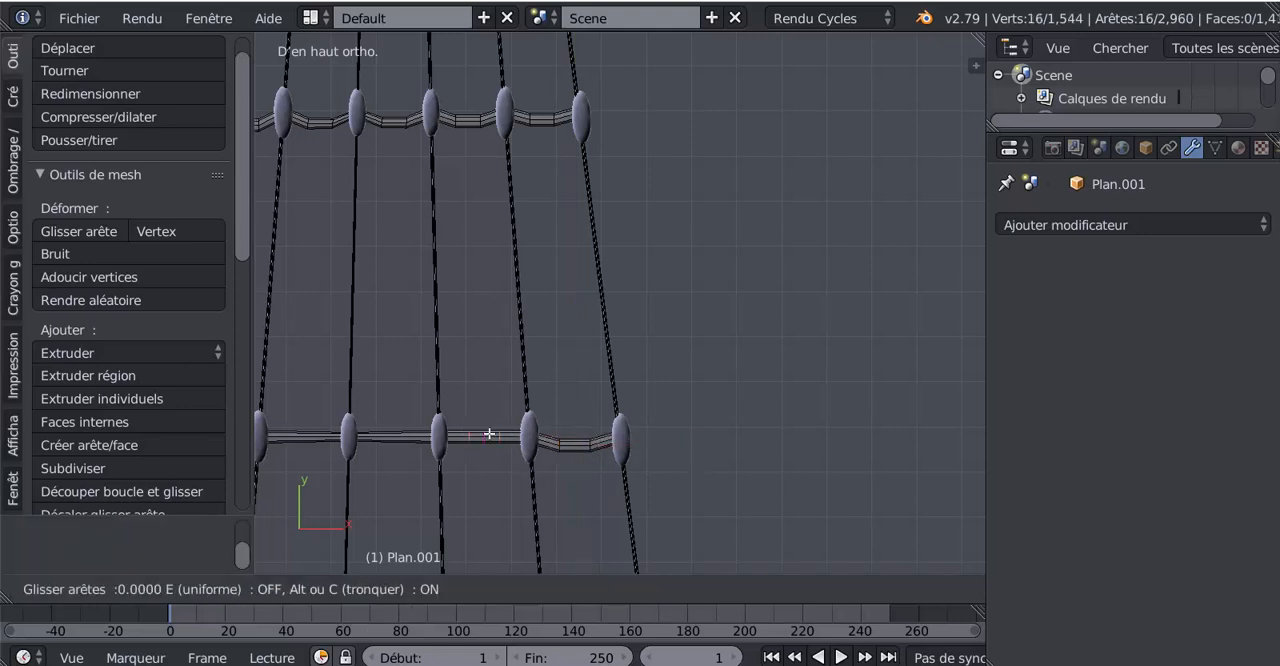
right_click(489, 433)
key(g)
key(y)
click(490, 334)
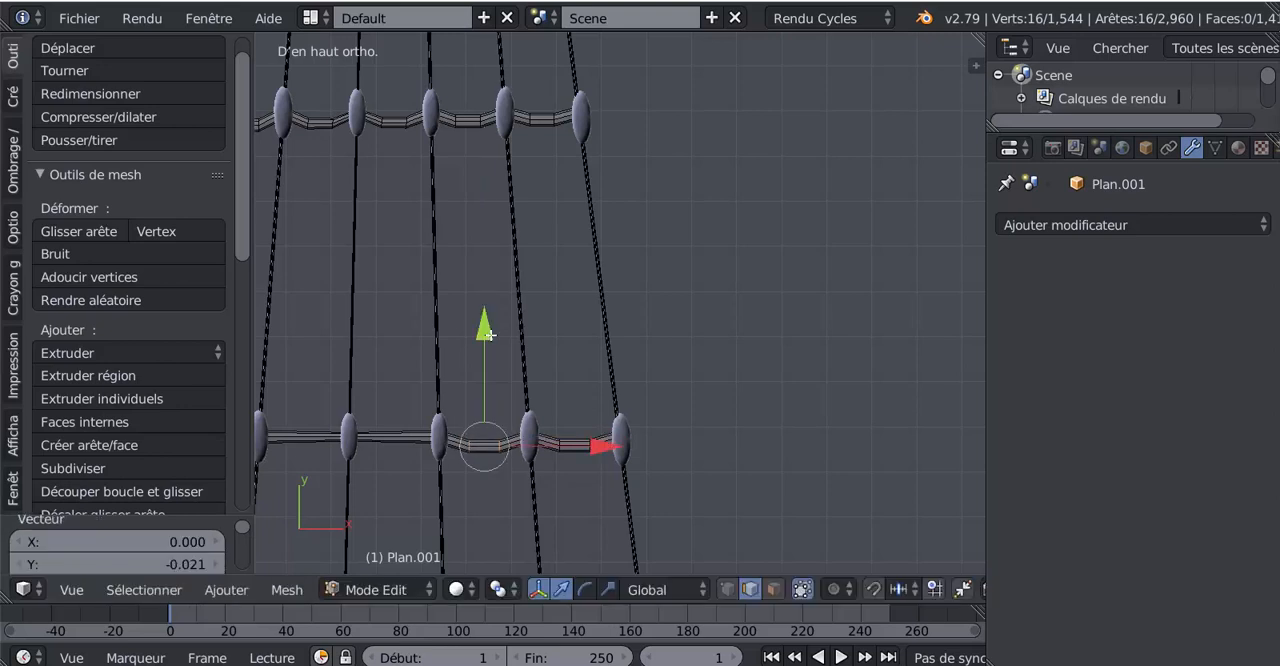
- Add two centred loop cuts between the fifth rung's third and fourth knots and move them -0.023 along Y
key(ctrl+r)
click(398, 436)
right_click(404, 400)
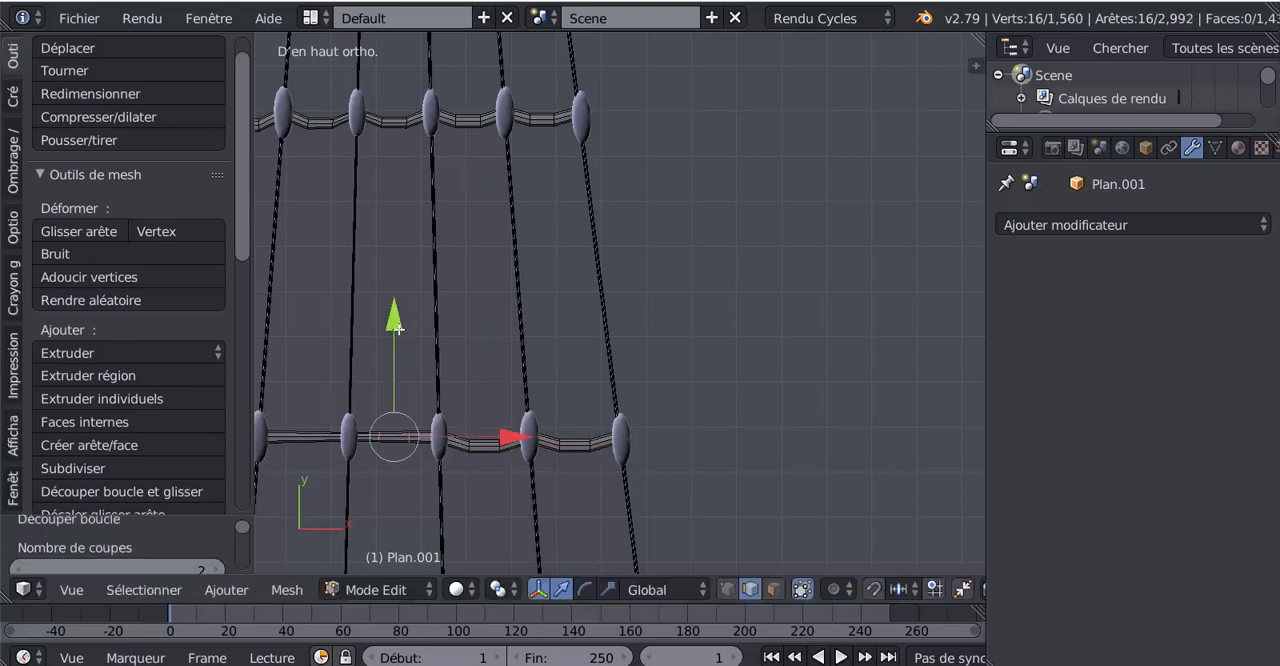
drag(398, 329, 398, 339)
- Add two centred loop cuts between the fifth rung's second and third knots from the left and move them -0.023 along Y
shift+middle_drag(471, 438, 829, 409)
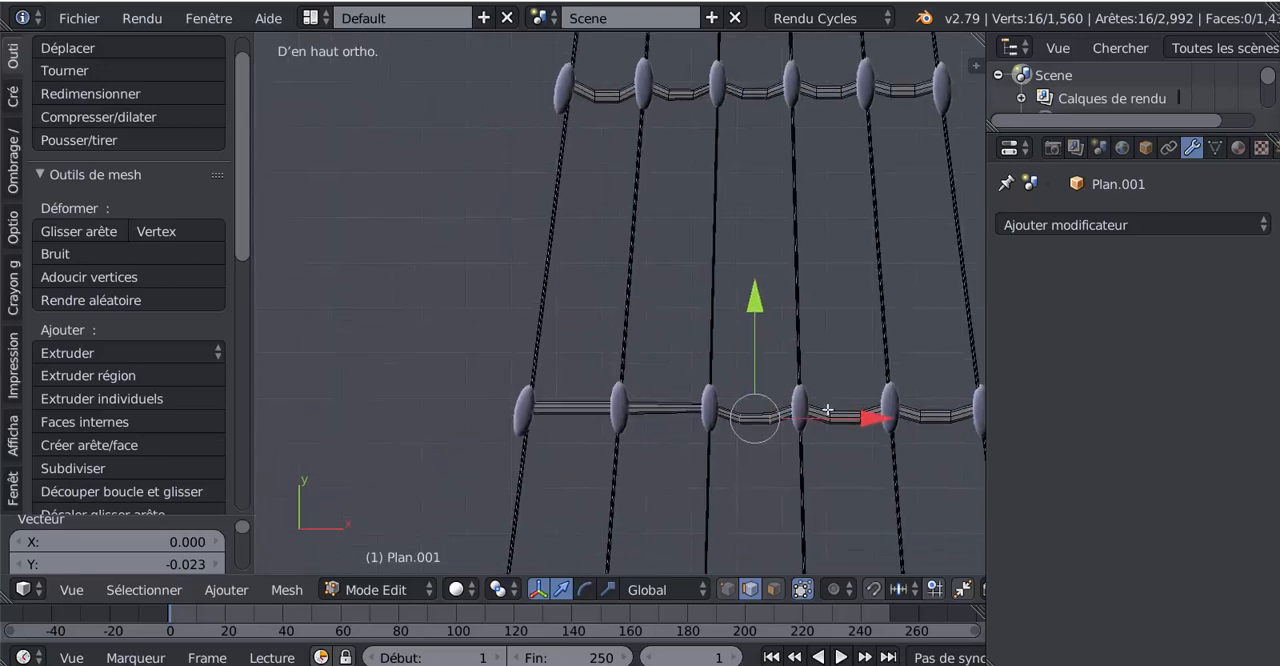
key(ctrl+r)
scroll(673, 405, up, 1)
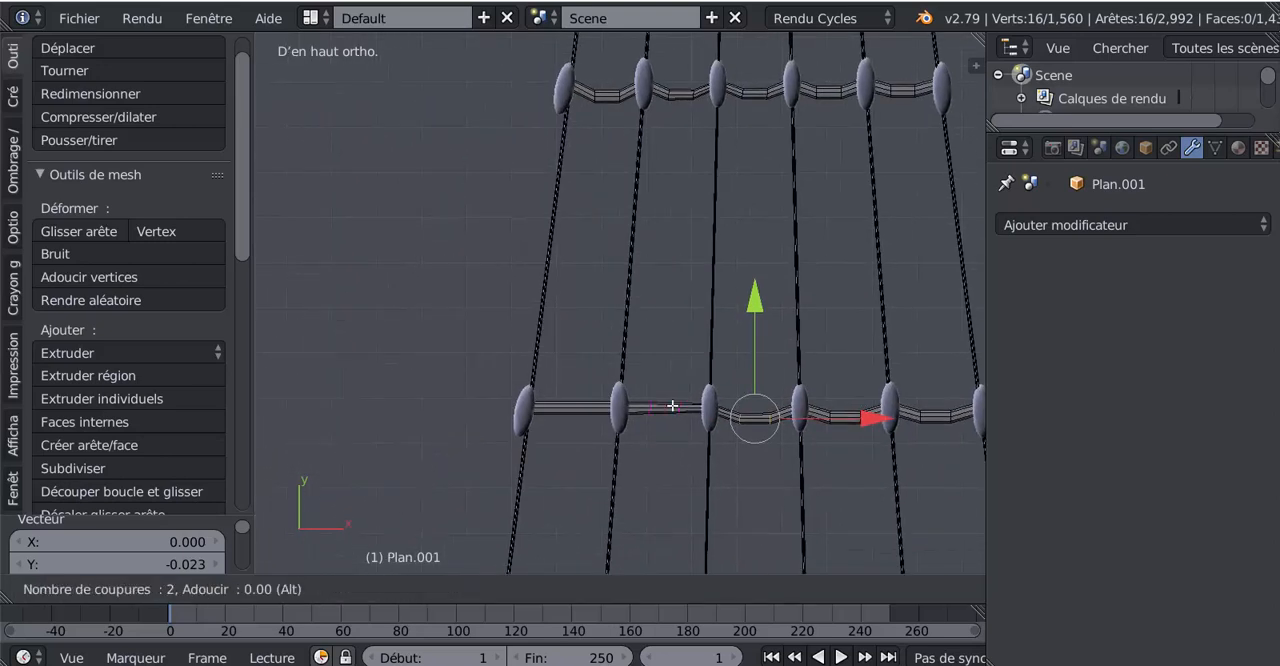
click(673, 405)
right_click(673, 405)
key(g)
key(y)
click(669, 312)
- Add two centred loop cuts between the fifth rung's two leftmost knots and move them -0.018 along Y
key(ctrl+r)
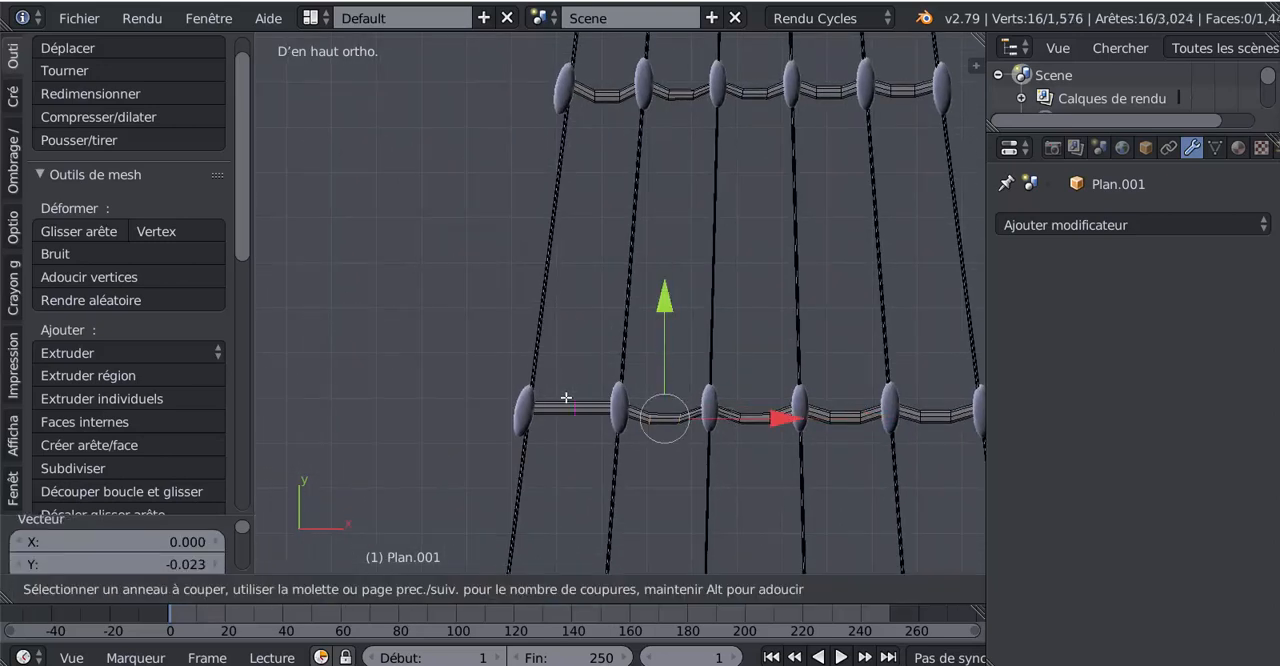
scroll(566, 398, up, 2)
click(566, 398)
right_click(566, 398)
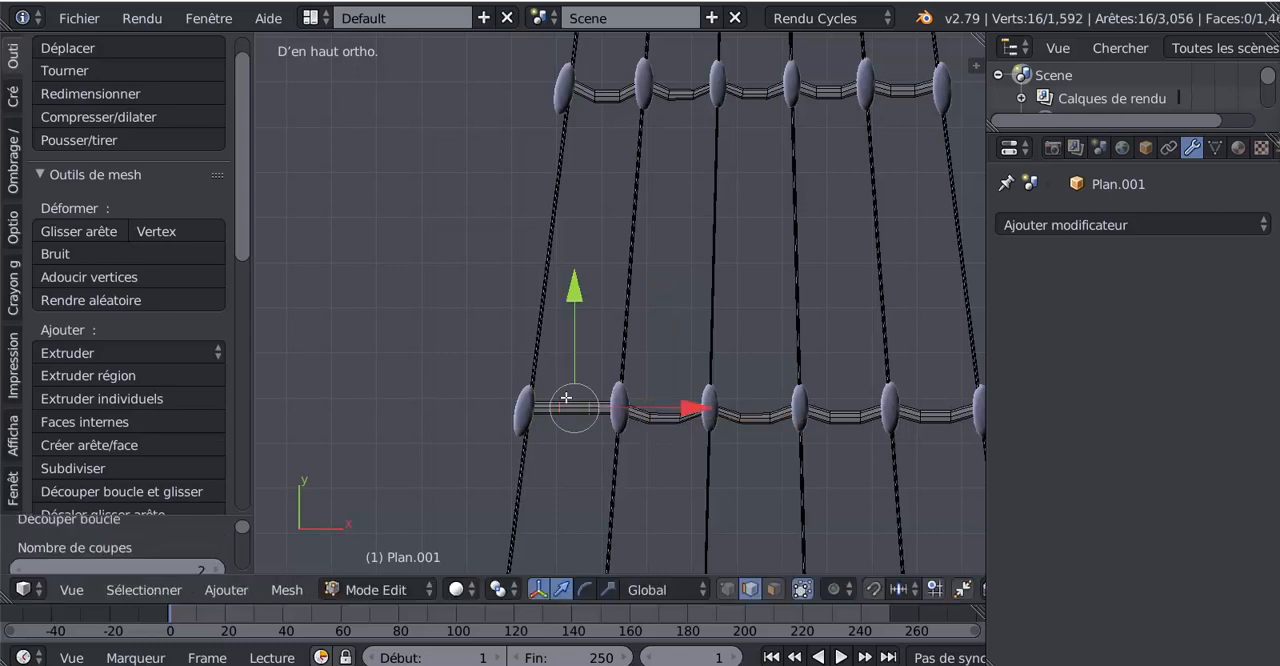
key(g)
key(y)
click(577, 314)
- Add two centred loop cuts between the sixth rung's two rightmost knots and move them -0.028 along Y
scroll(629, 431, down, 3)
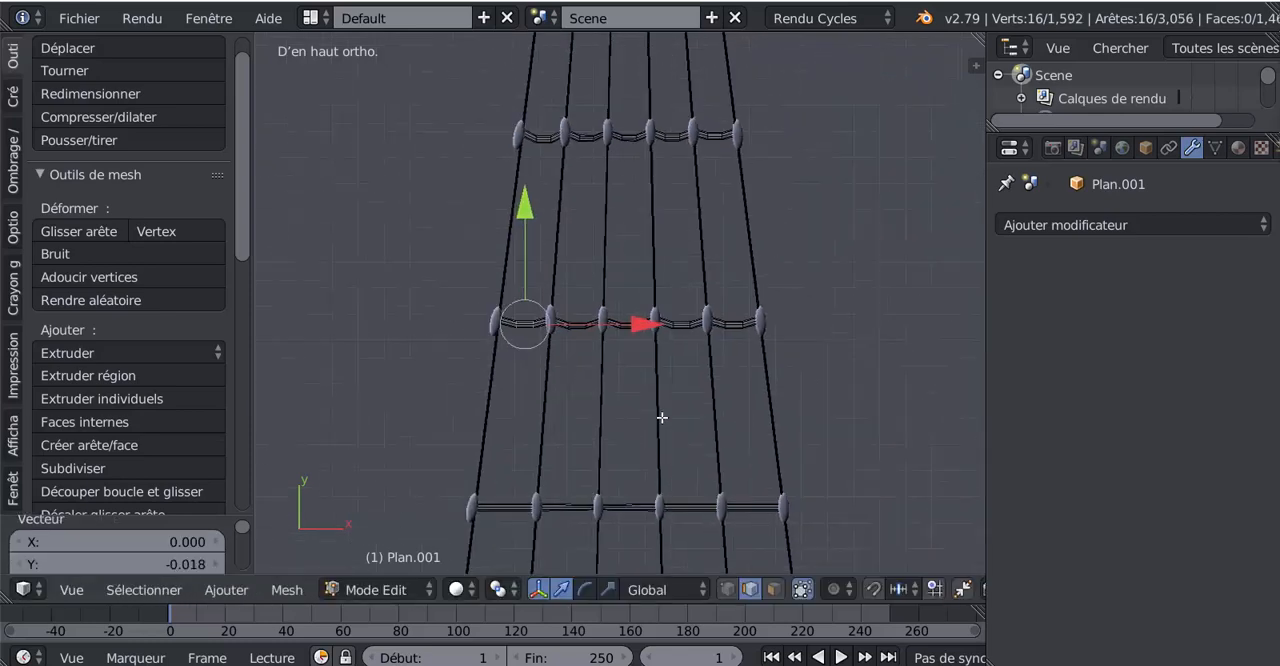
shift+middle_drag(662, 418, 604, 325)
shift+middle_drag(697, 489, 710, 391)
scroll(715, 388, up, 3)
key(ctrl+r)
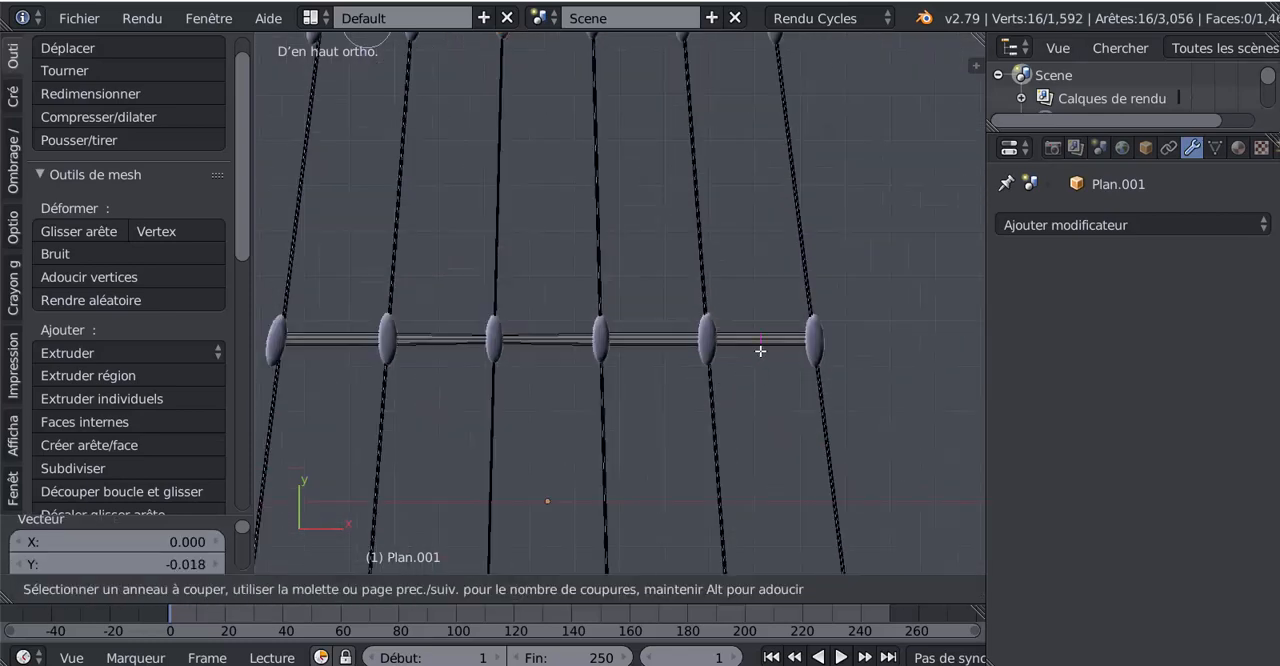
click(760, 351)
right_click(760, 351)
key(g)
key(y)
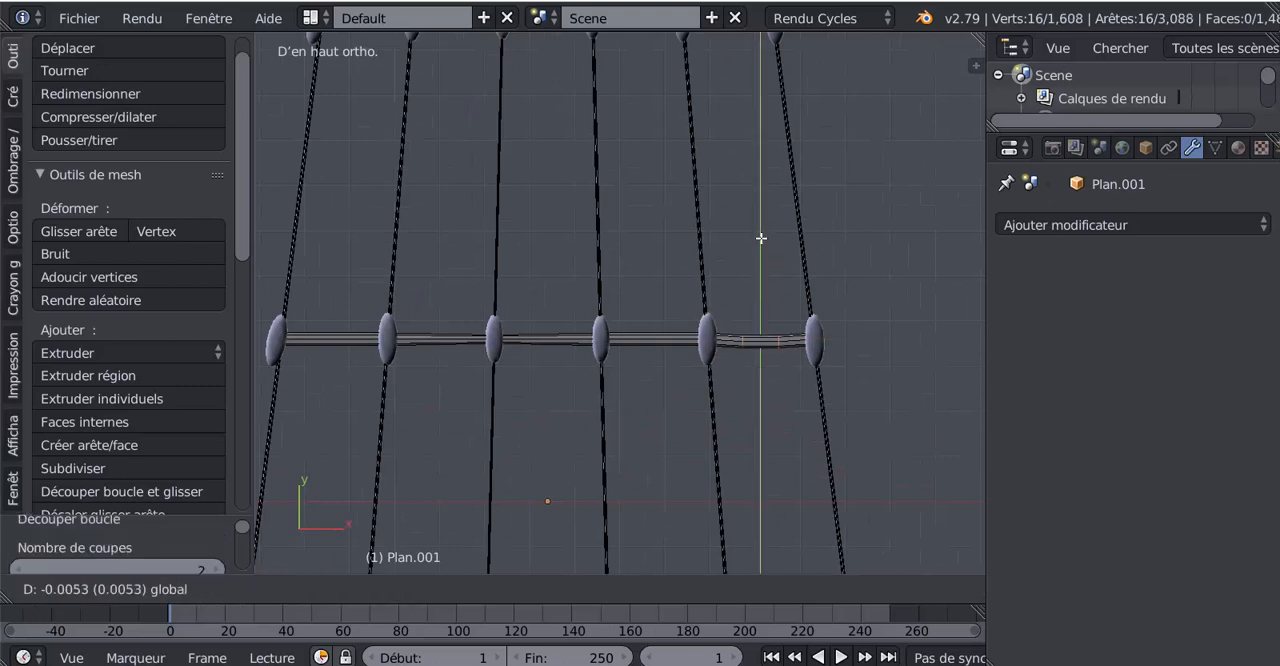
click(763, 243)
- Add two centred loop cuts between the sixth rung's fourth and fifth knots from the left and move them -0.021 along Y
key(ctrl+r)
scroll(675, 339, up, 1)
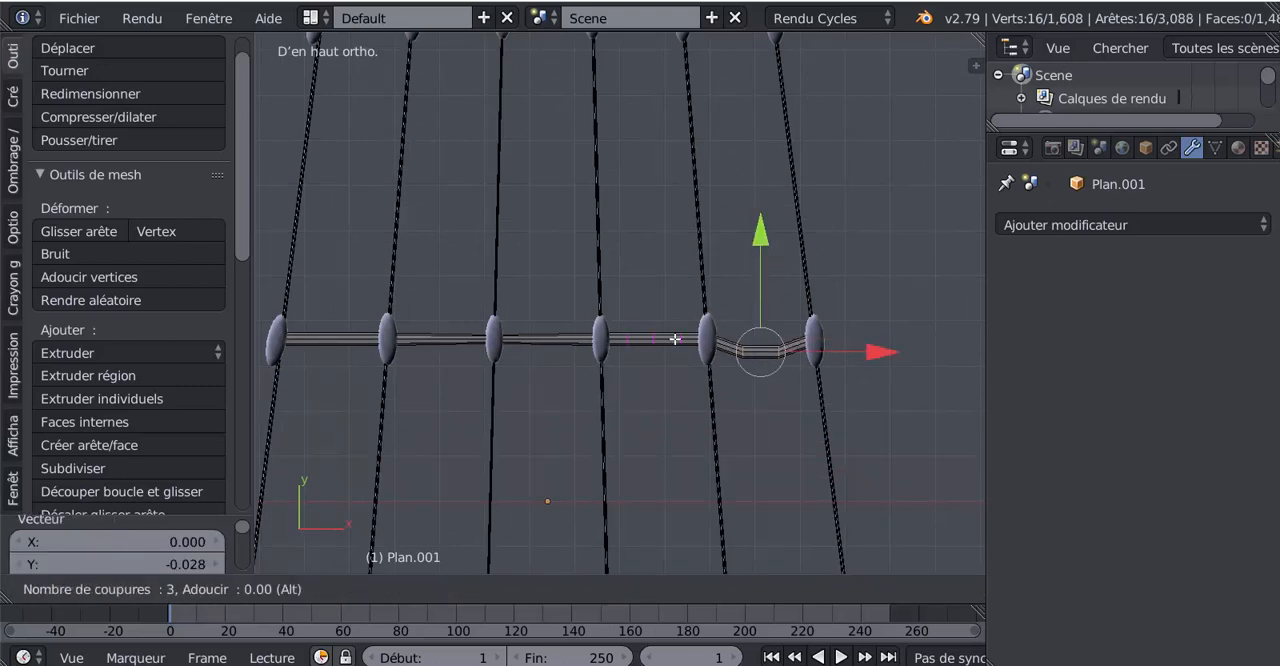
click(675, 339)
right_click(675, 339)
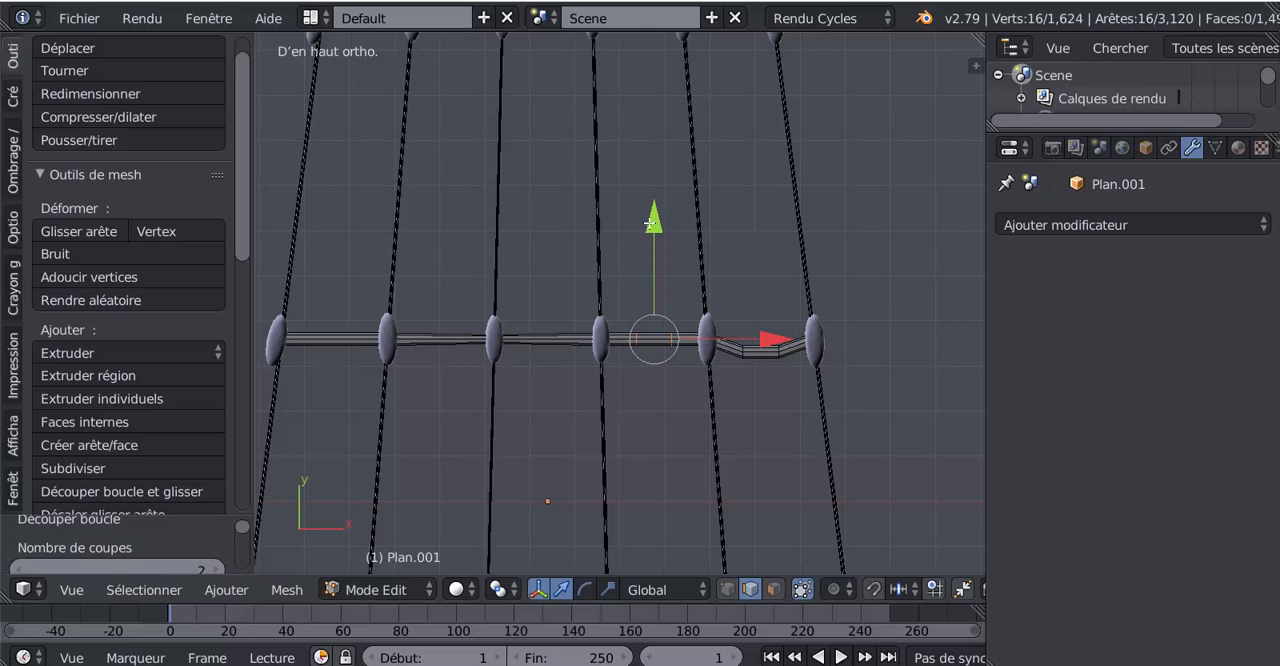
drag(651, 224, 652, 233)
- Add two centred loop cuts between the sixth rung's third and fourth knots and lower them slightly along Y
key(ctrl+r)
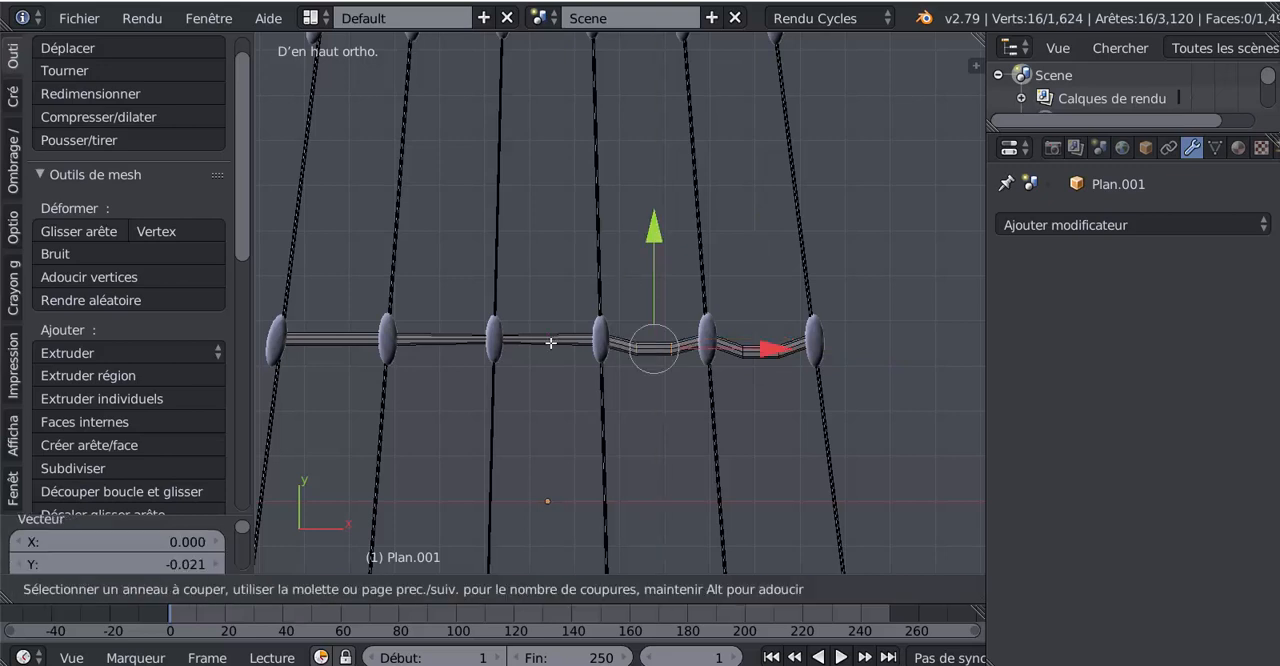
click(551, 345)
right_click(551, 345)
drag(545, 226, 546, 236)
- Add two centred loop cuts between the sixth rung's second and third knots from the left and move them -0.027 along Y
key(ctrl+r)
click(435, 347)
right_click(435, 347)
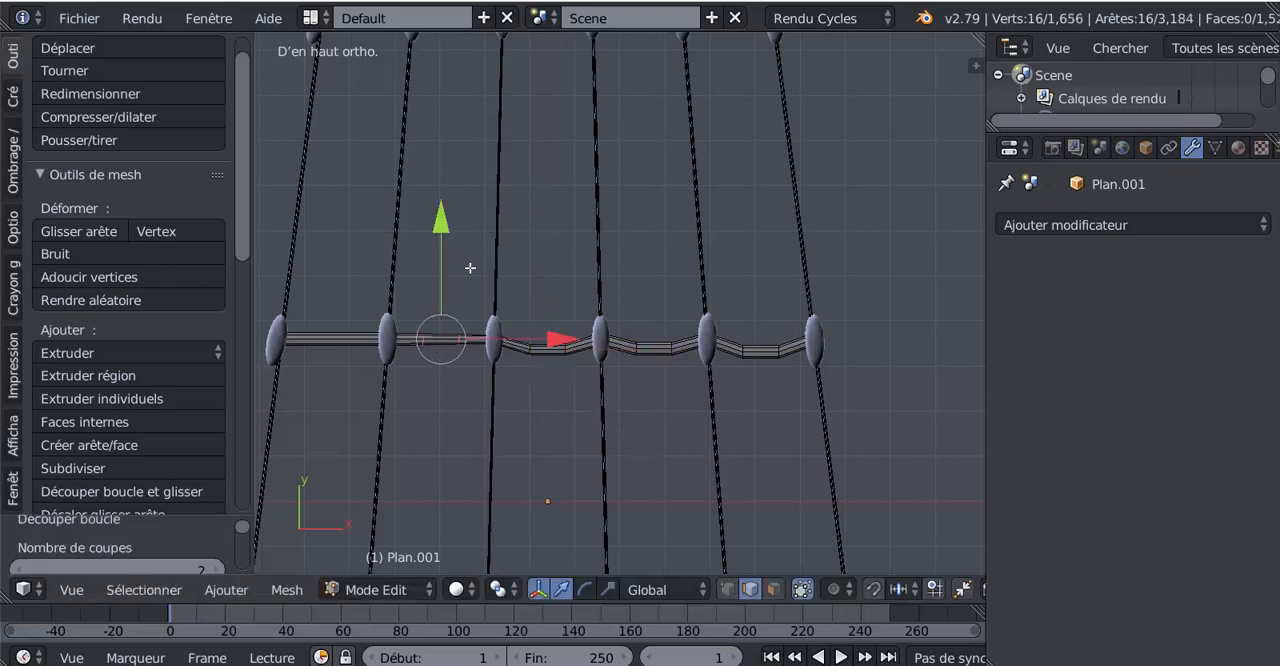
drag(440, 226, 446, 246)
key(ctrl+r)
click(335, 352)
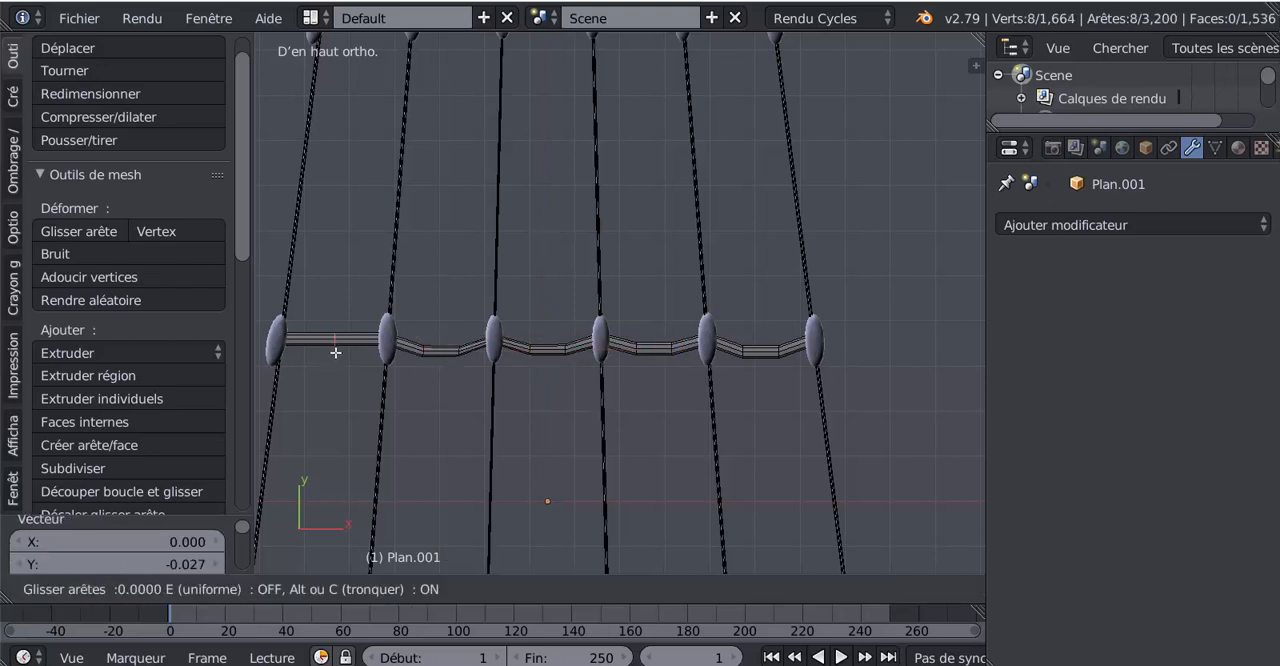
right_click(340, 336)
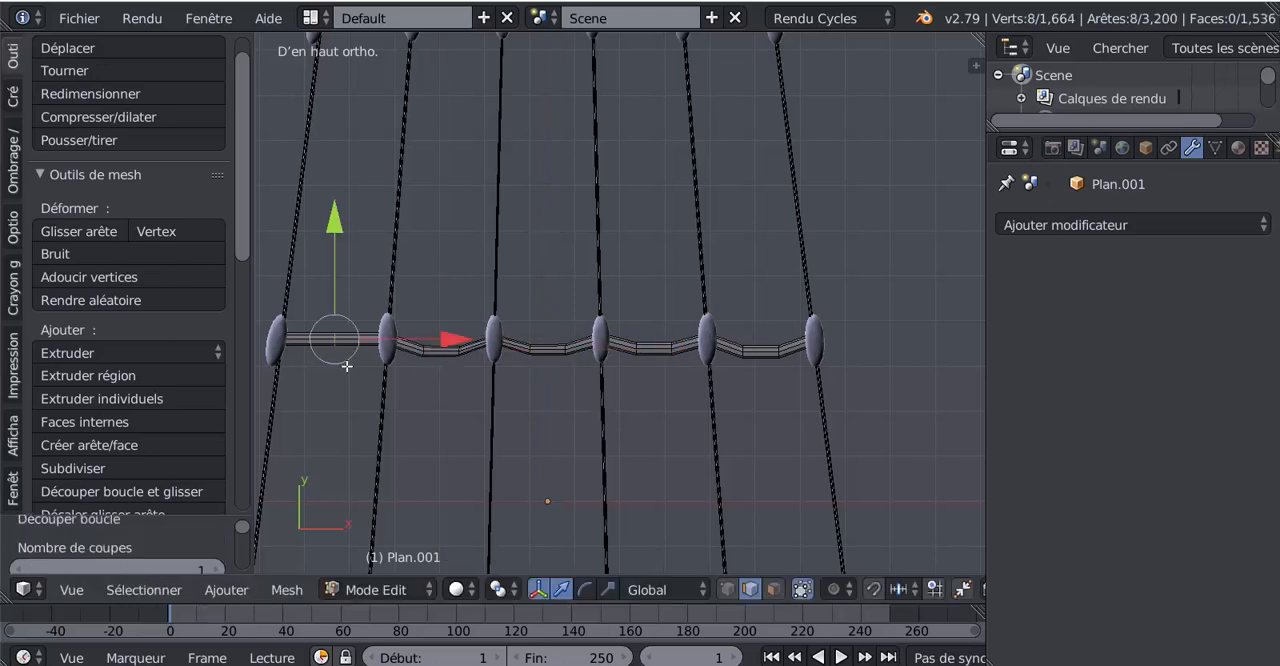
key(ctrl+z)
- Add two centred loop cuts between the sixth rung's two leftmost knots and move them -0.027 along Y
key(ctrl+r)
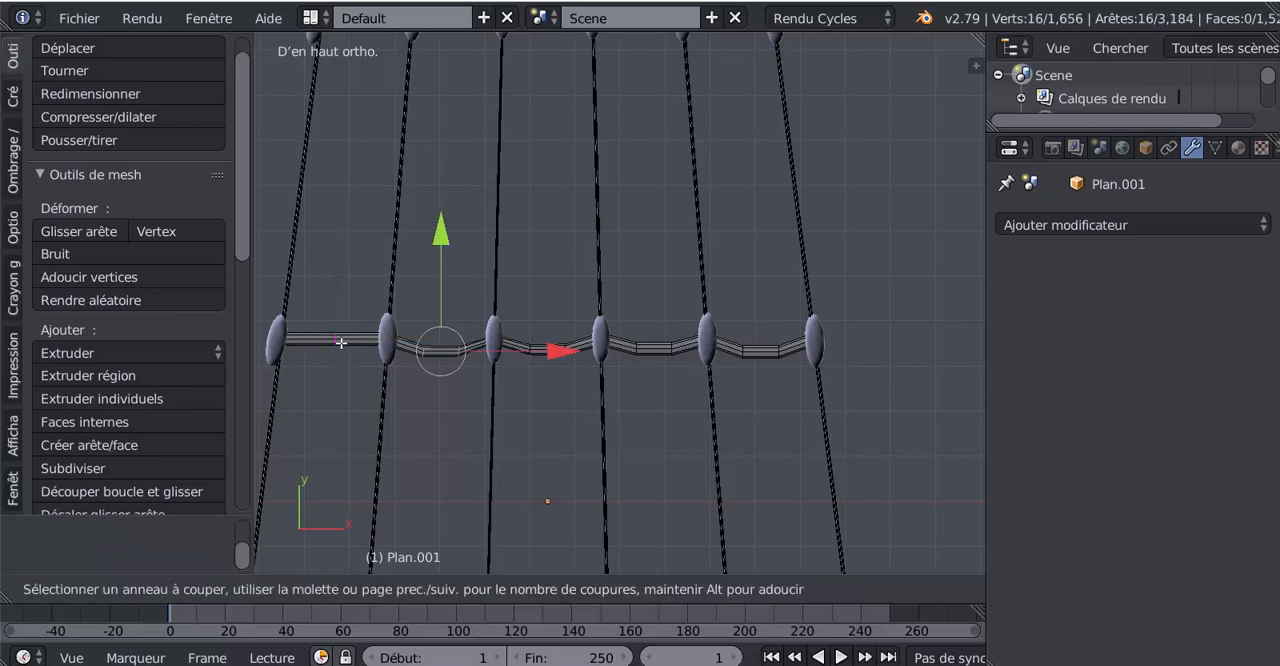
scroll(342, 344, up, 1)
click(340, 340)
drag(345, 237, 344, 244)
- Add two centred loop cuts between the seventh rung's two rightmost knots and move them -0.038 along Y
scroll(605, 383, down, 3)
shift+middle_drag(690, 416, 644, 272)
scroll(694, 374, up, 1)
key(ctrl+r)
click(691, 382)
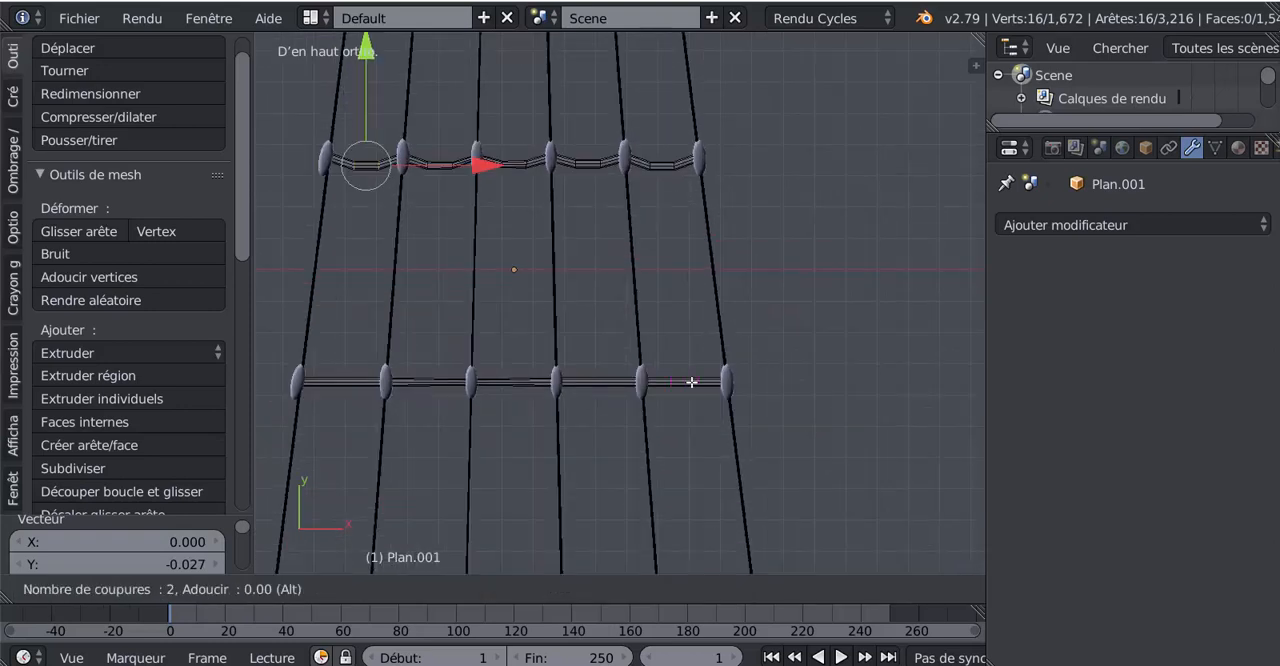
right_click(691, 382)
drag(682, 280, 684, 292)
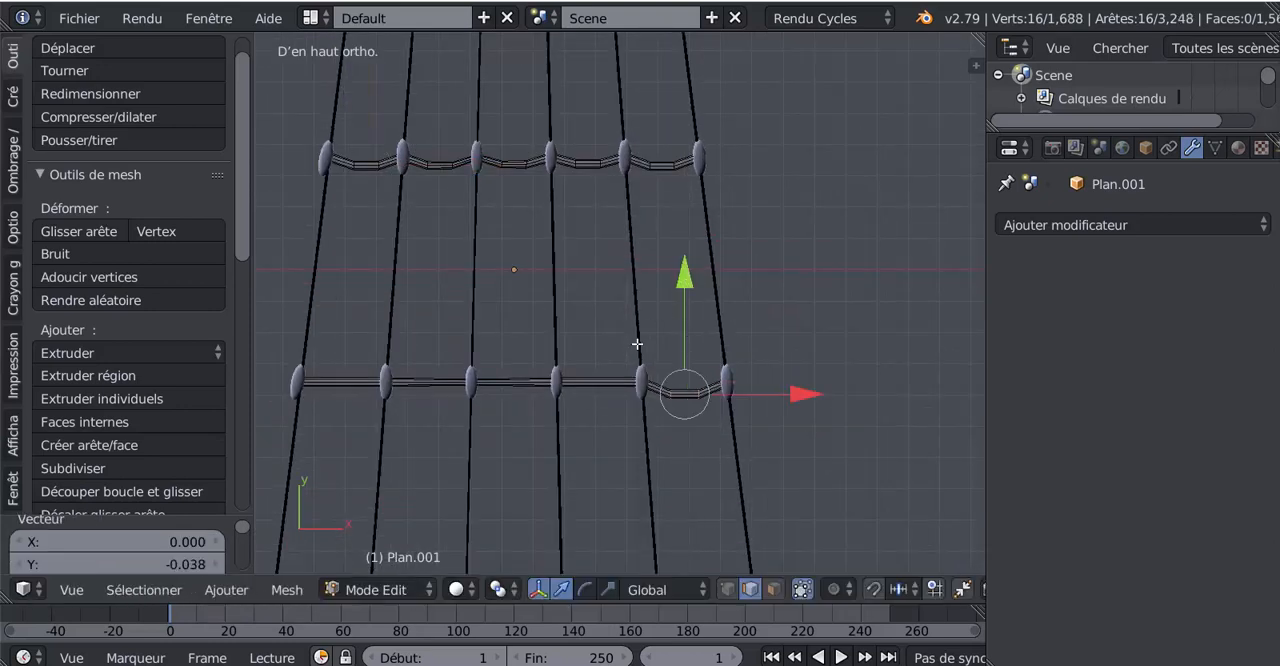
- Add two centred loop cuts between the seventh rung's fourth and fifth knots from the left and move them -0.046 along Y
key(ctrl+r)
click(614, 378)
right_click(614, 378)
drag(598, 270, 600, 282)
key(ctrl+r)
click(521, 376)
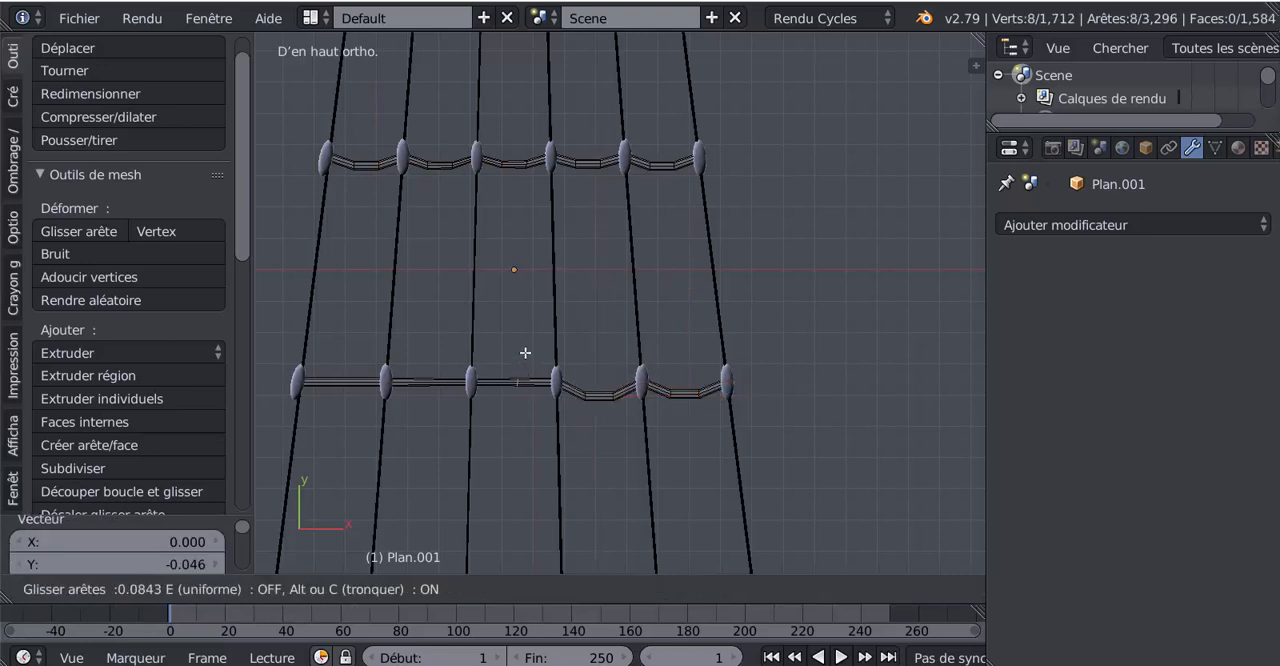
right_click(523, 368)
key(ctrl+r)
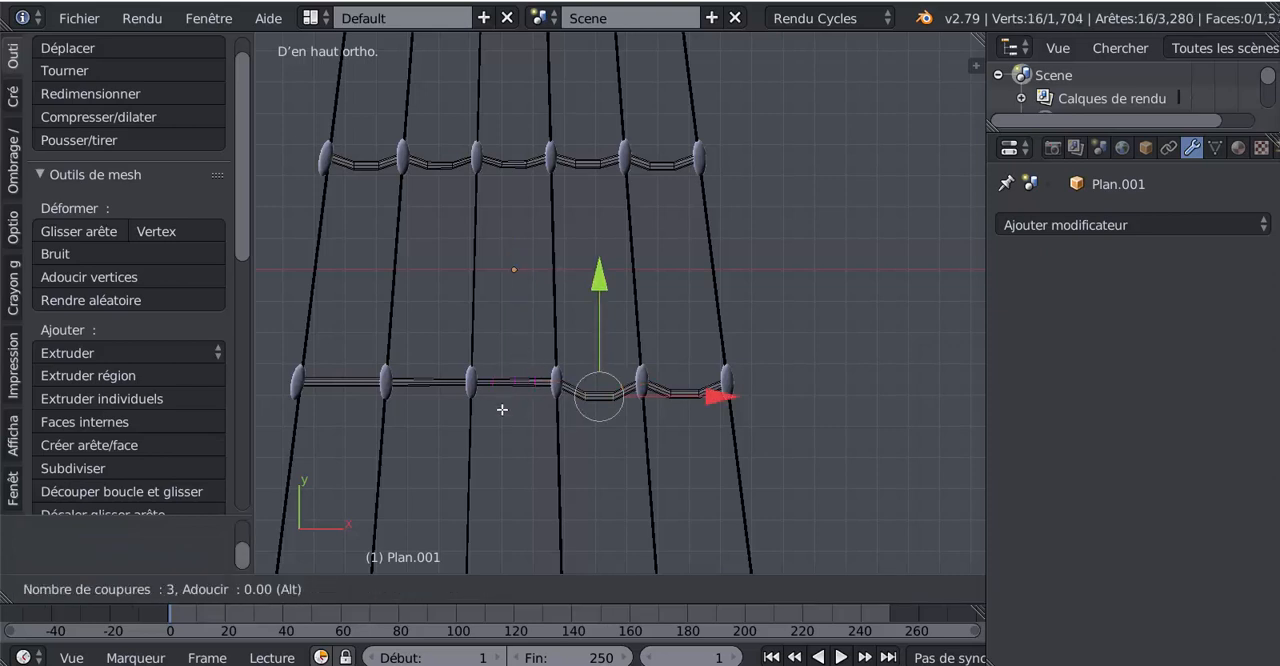
click(502, 409)
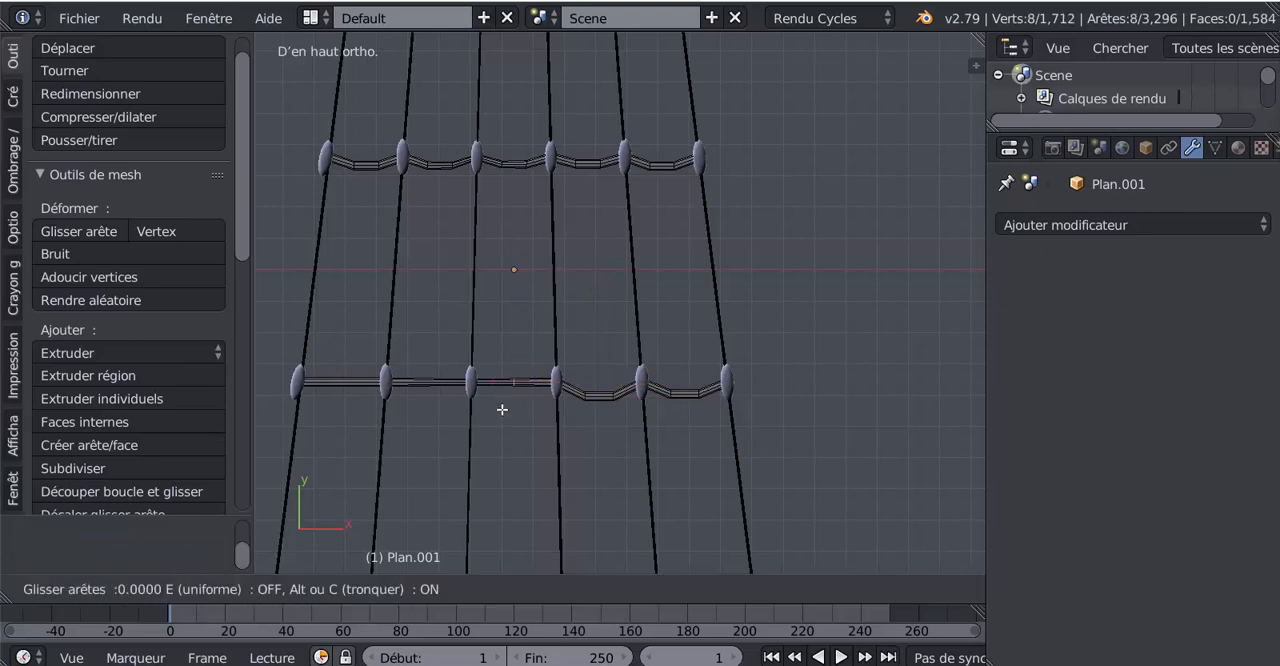
right_click(511, 397)
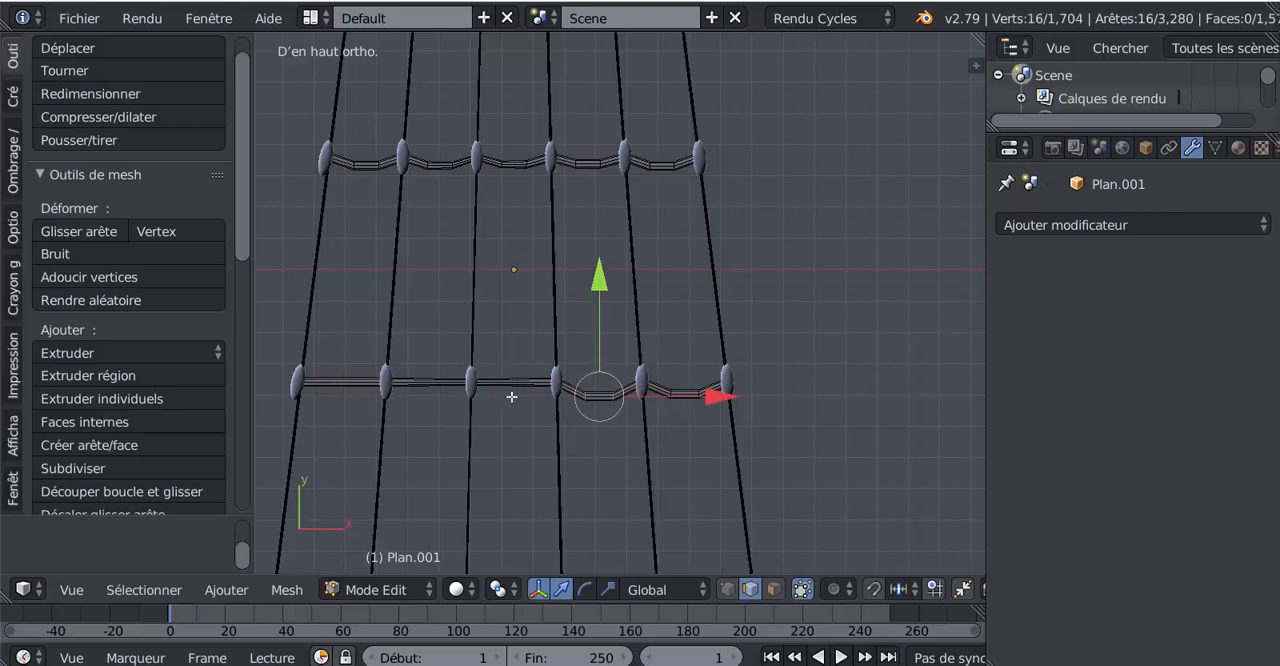
- Add two centred loop cuts between the seventh rung's third and fourth knots from the left and move them -0.038 along Y
key(ctrl+r)
click(511, 382)
right_click(511, 382)
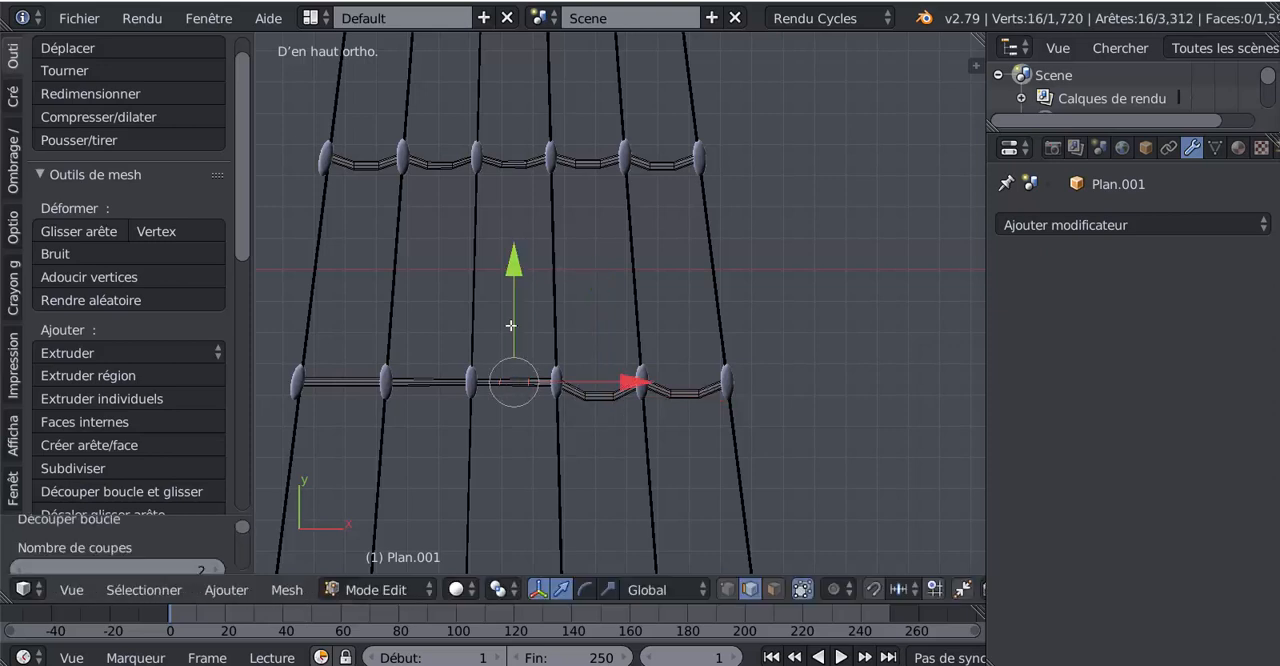
drag(514, 281, 494, 334)
- Add two centred loop cuts between the seventh rung's second and third knots from the left and move them -0.041 along Y
key(ctrl+r)
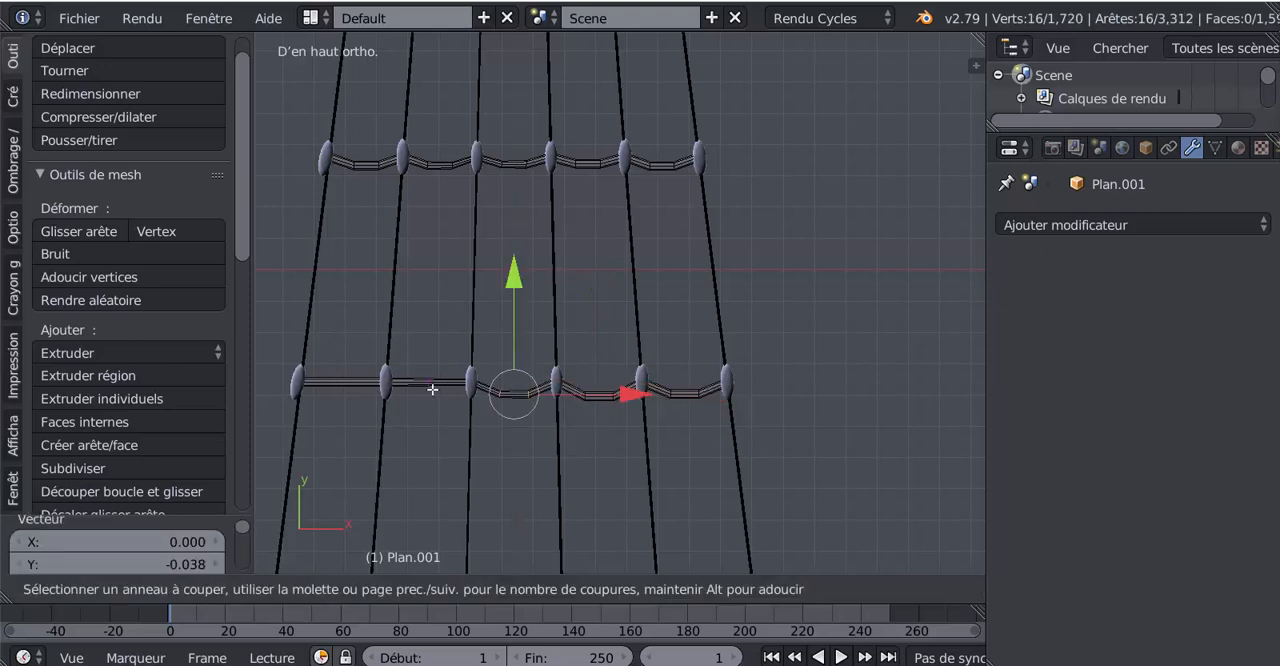
scroll(432, 389, up, 1)
click(432, 389)
drag(431, 272, 436, 284)
- Add two centred loop cuts between the seventh rung's two leftmost knots and move them -0.031 along Y
key(ctrl+r)
click(346, 383)
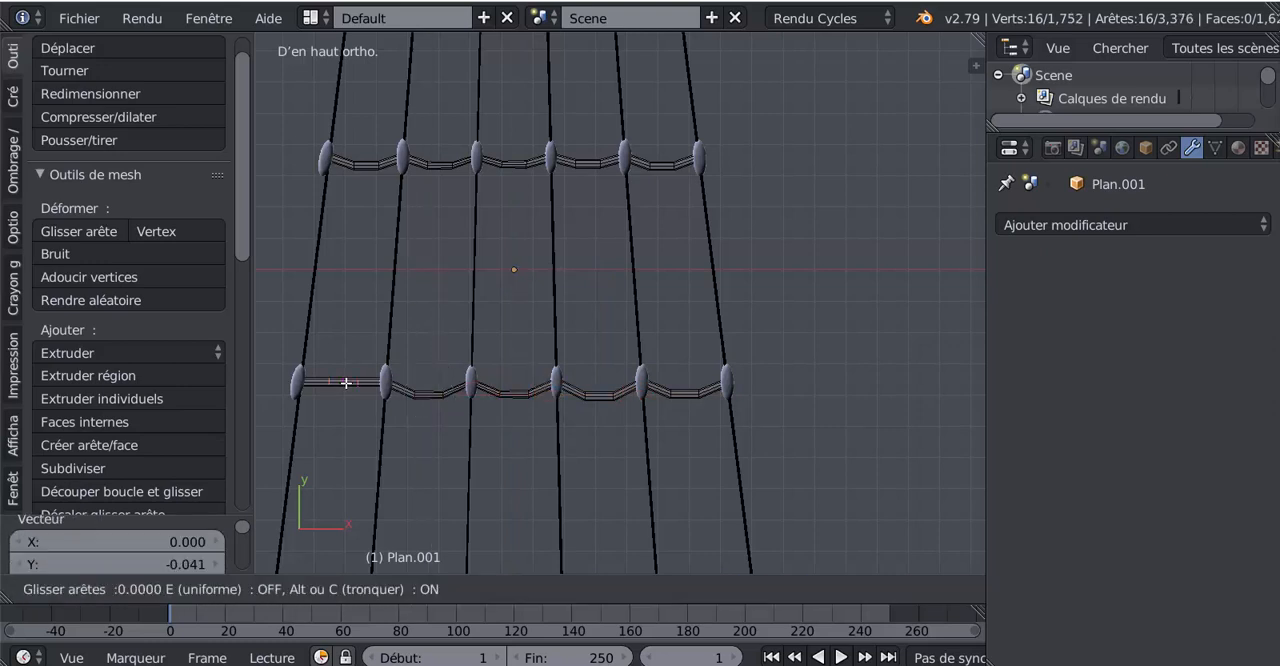
right_click(346, 383)
drag(343, 275, 348, 284)
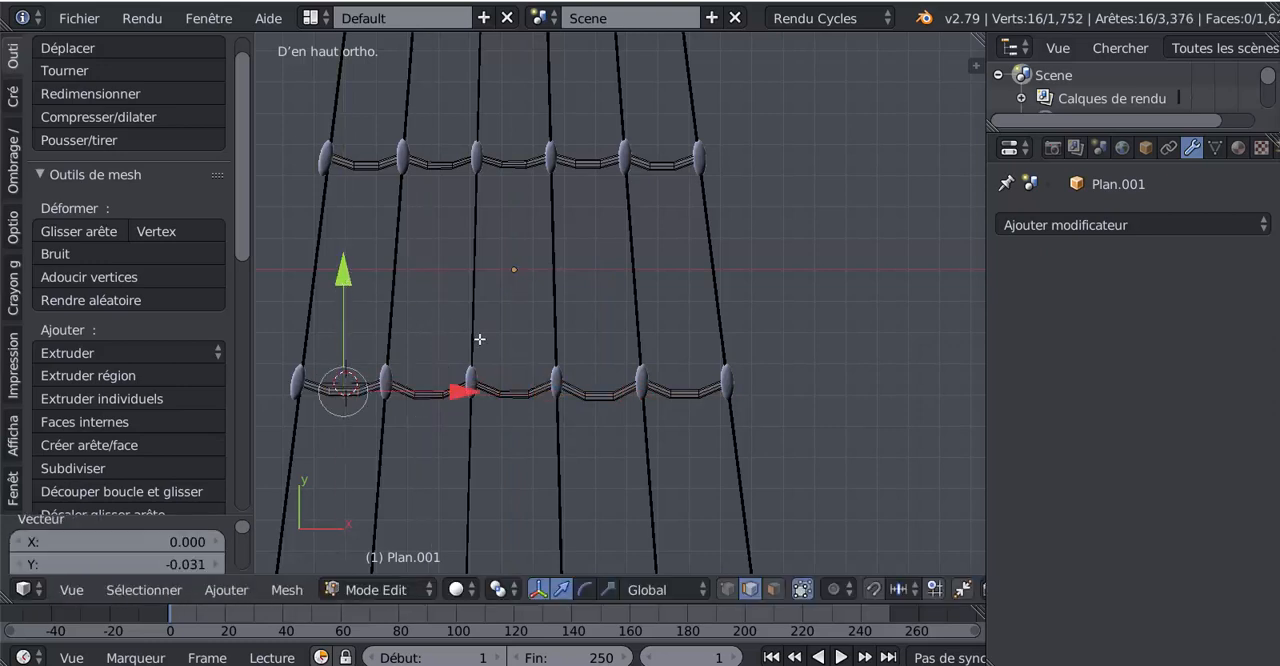
- Add two centred loop cuts between the eighth rung's two rightmost knots and move them -0.047 along Y
scroll(531, 365, down, 1)
shift+middle_drag(634, 449, 596, 268)
scroll(660, 420, up, 2)
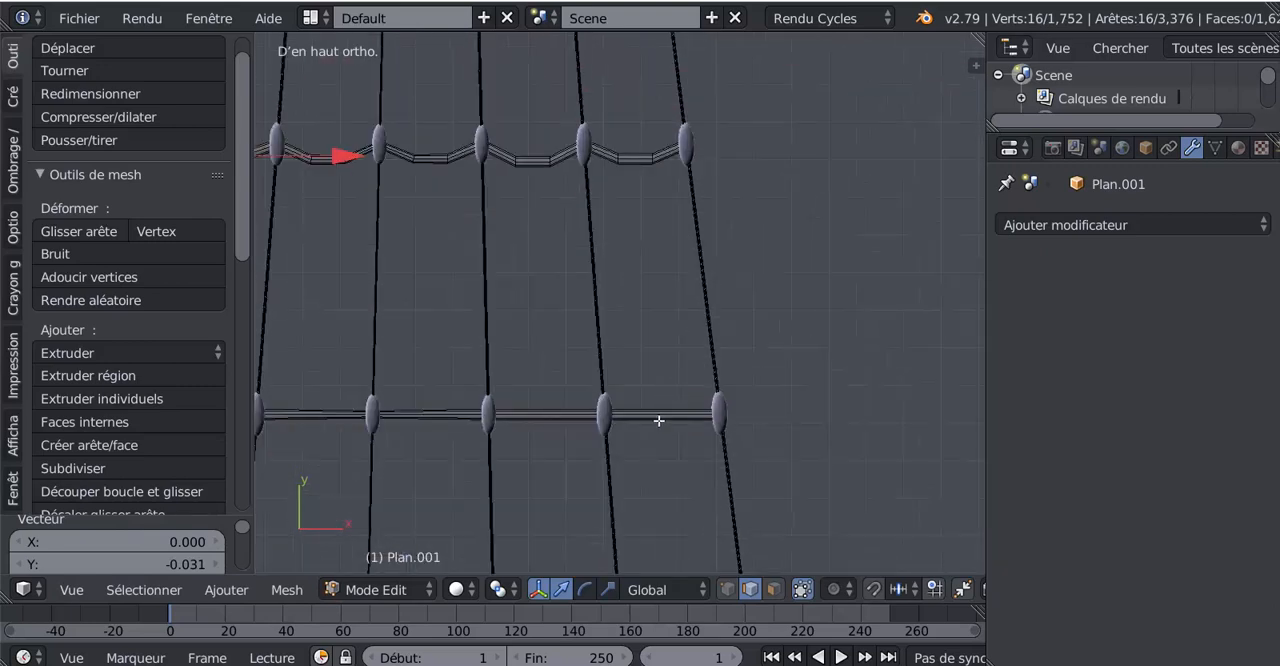
key(ctrl+r)
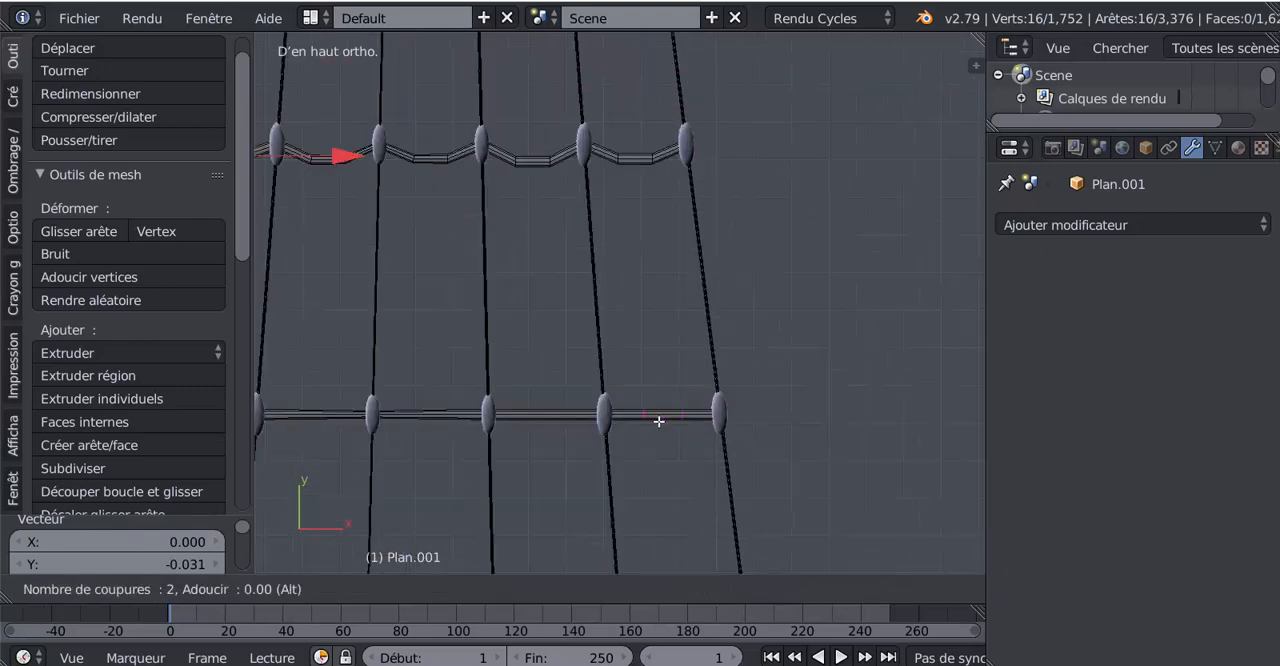
click(658, 421)
right_click(657, 420)
key(g)
key(y)
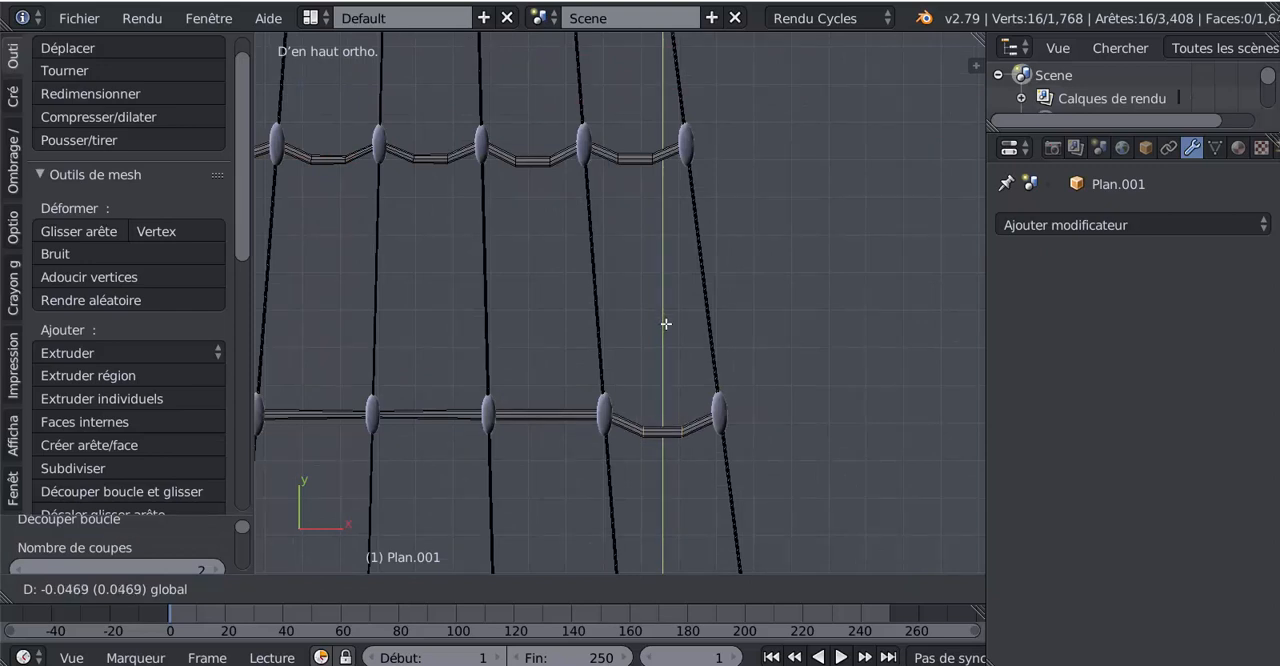
click(666, 323)
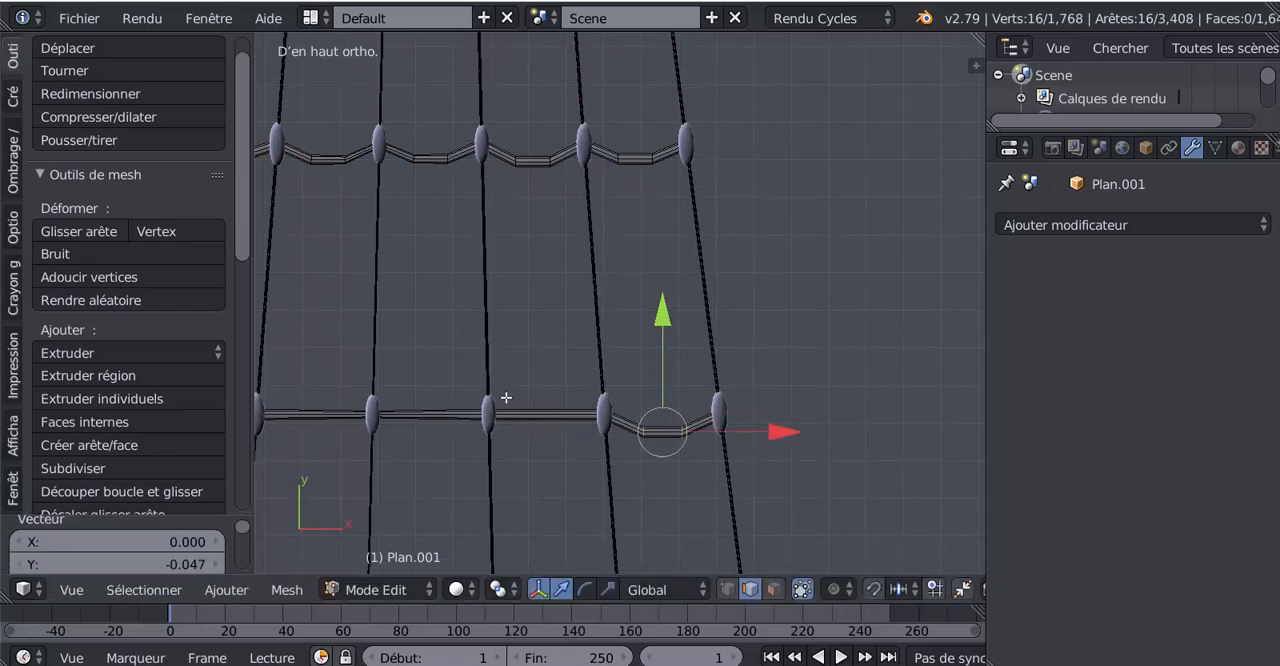
- Add two centred loop cuts between the eighth rung's fourth and fifth knots from the left and move them -0.036 along Y
key(ctrl+r)
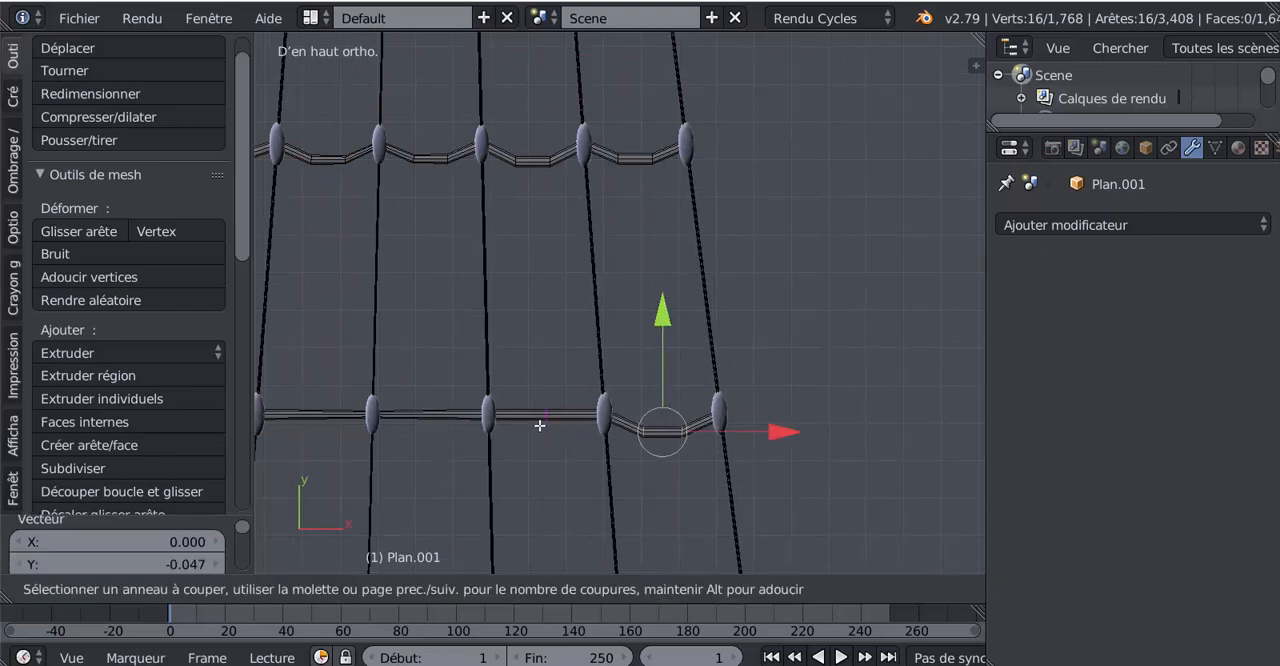
scroll(539, 425, up, 1)
click(539, 424)
right_click(539, 423)
key(g)
key(y)
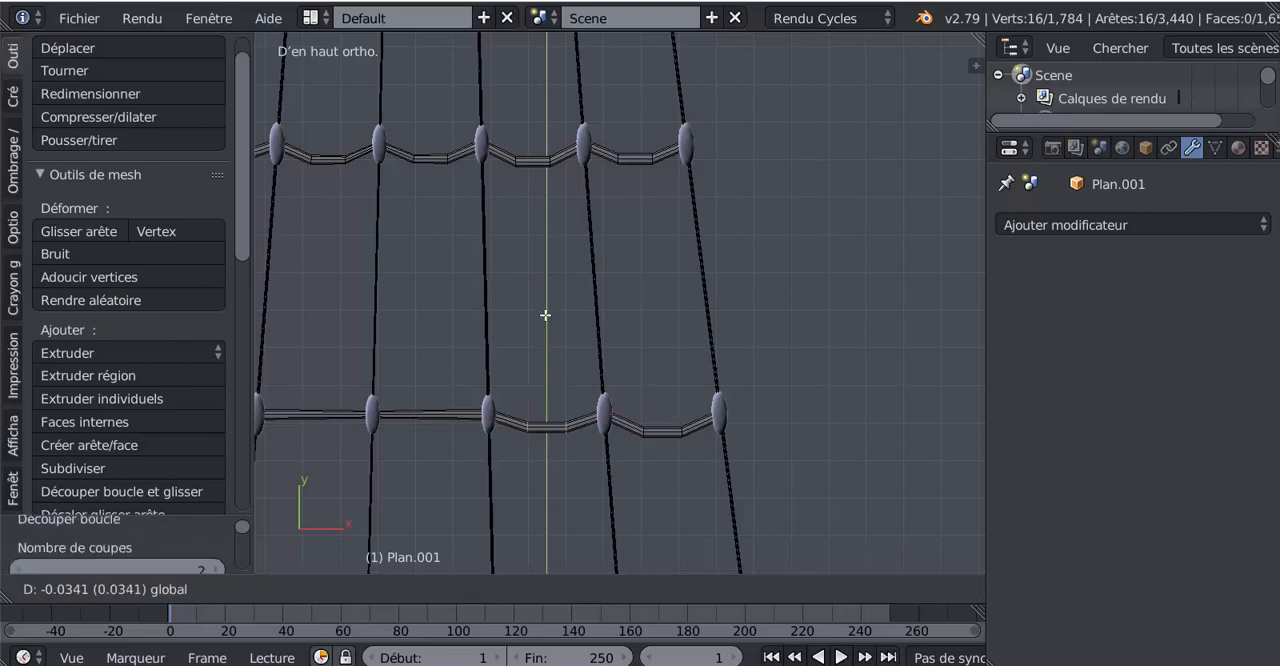
click(545, 317)
key(ctrl+r)
click(431, 427)
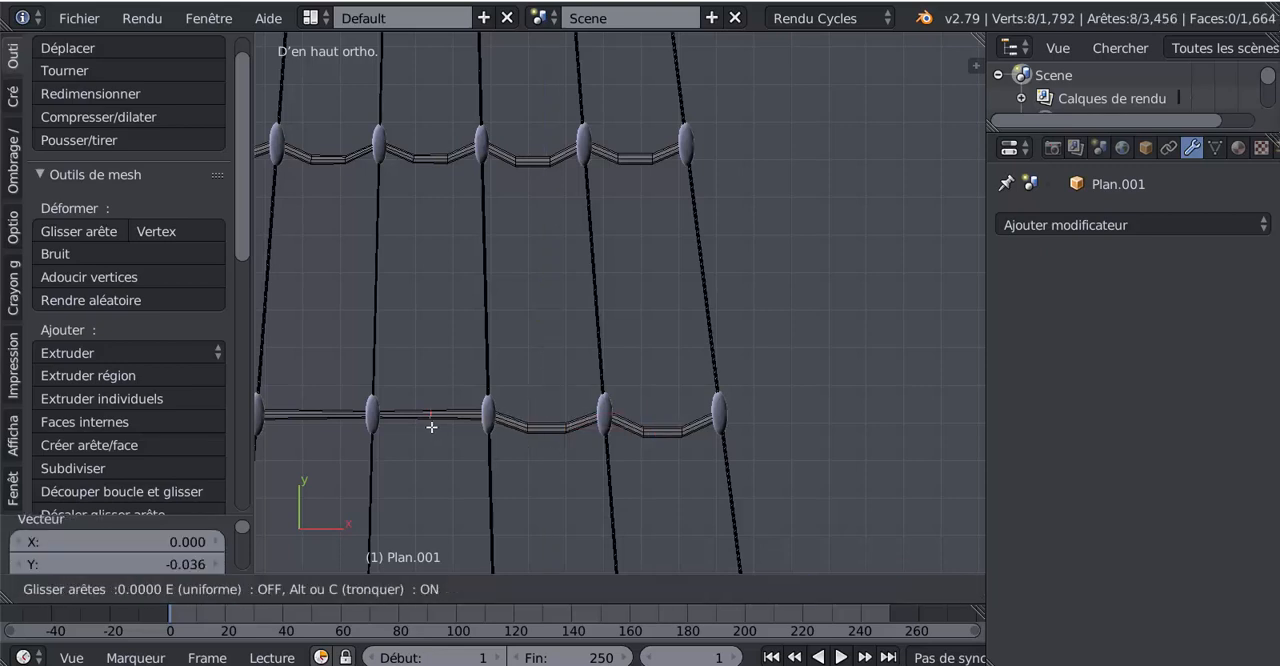
right_click(431, 427)
key(ctrl+z)
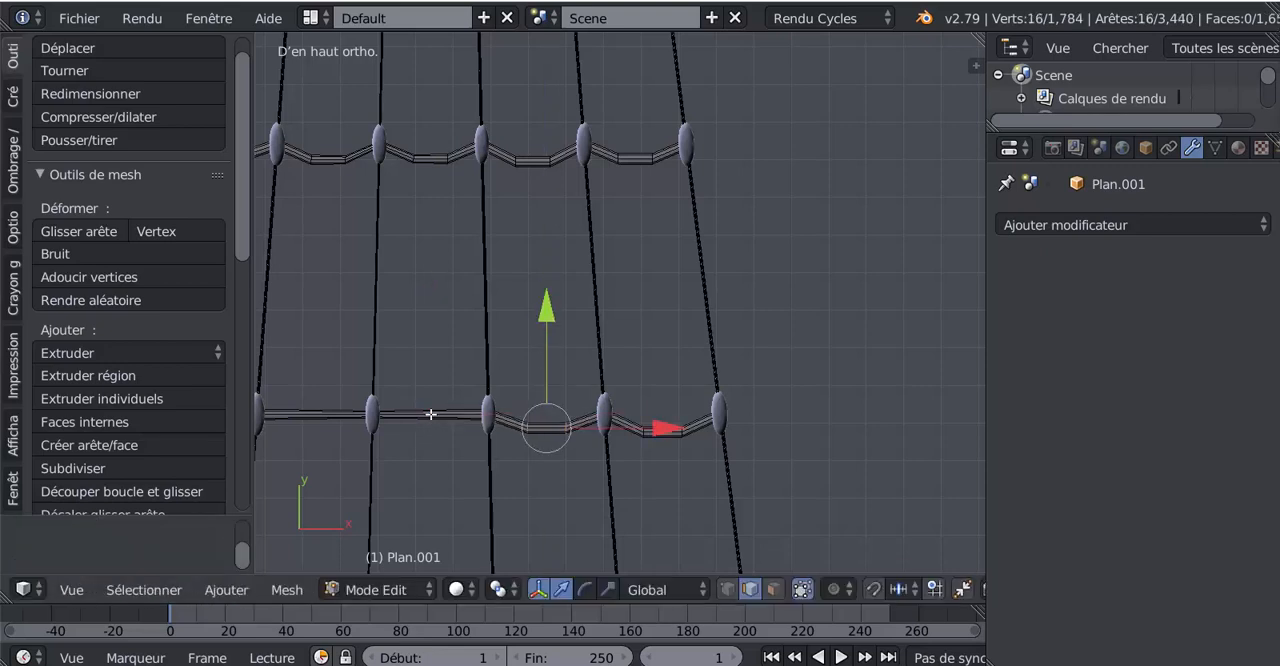
- Add two centred loop cuts between the eighth rung's third and fourth knots from the left and move them -0.038 along Y
key(ctrl+r)
scroll(431, 414, up, 1)
click(431, 414)
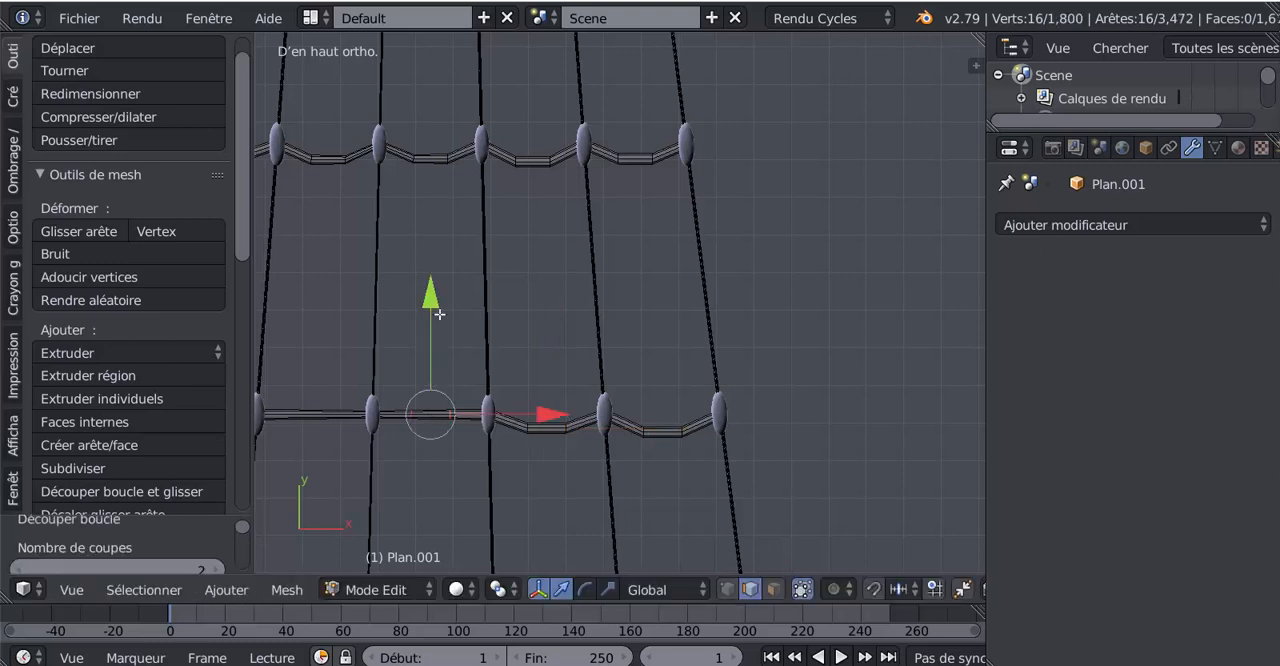
drag(426, 303, 426, 316)
- Add two centred loop cuts between the eighth rung's second and third knots from the left and move them -0.036 along Y
shift+middle_drag(452, 451, 619, 450)
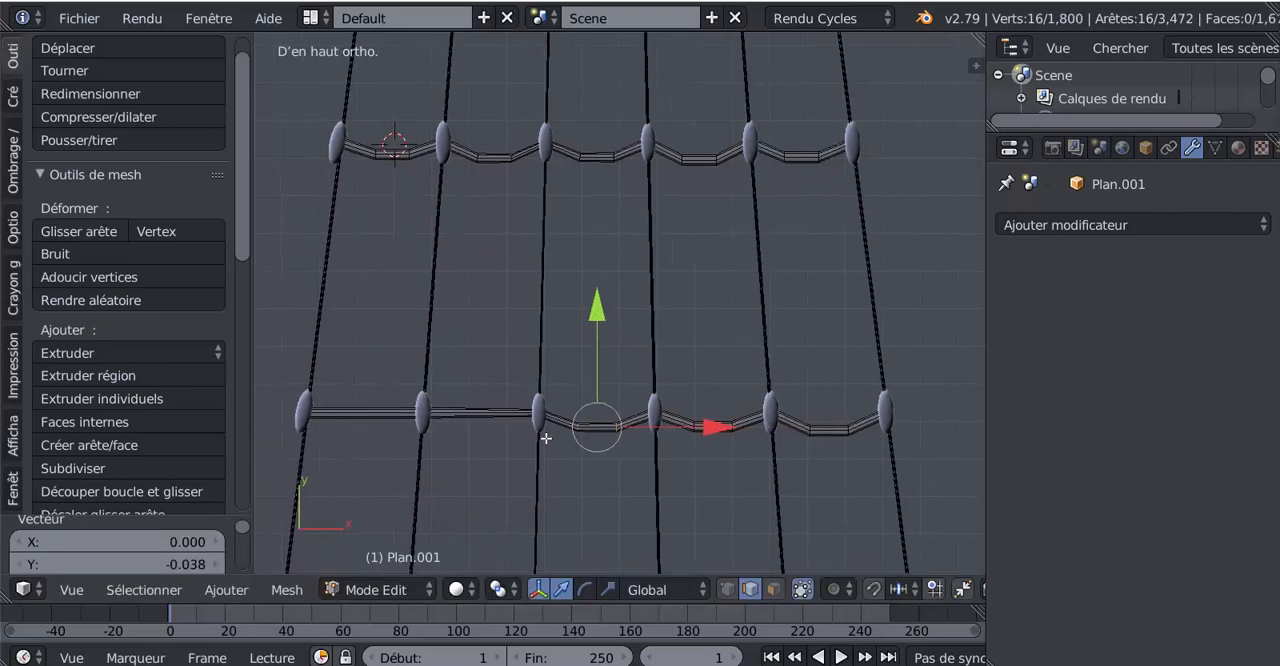
key(ctrl+r)
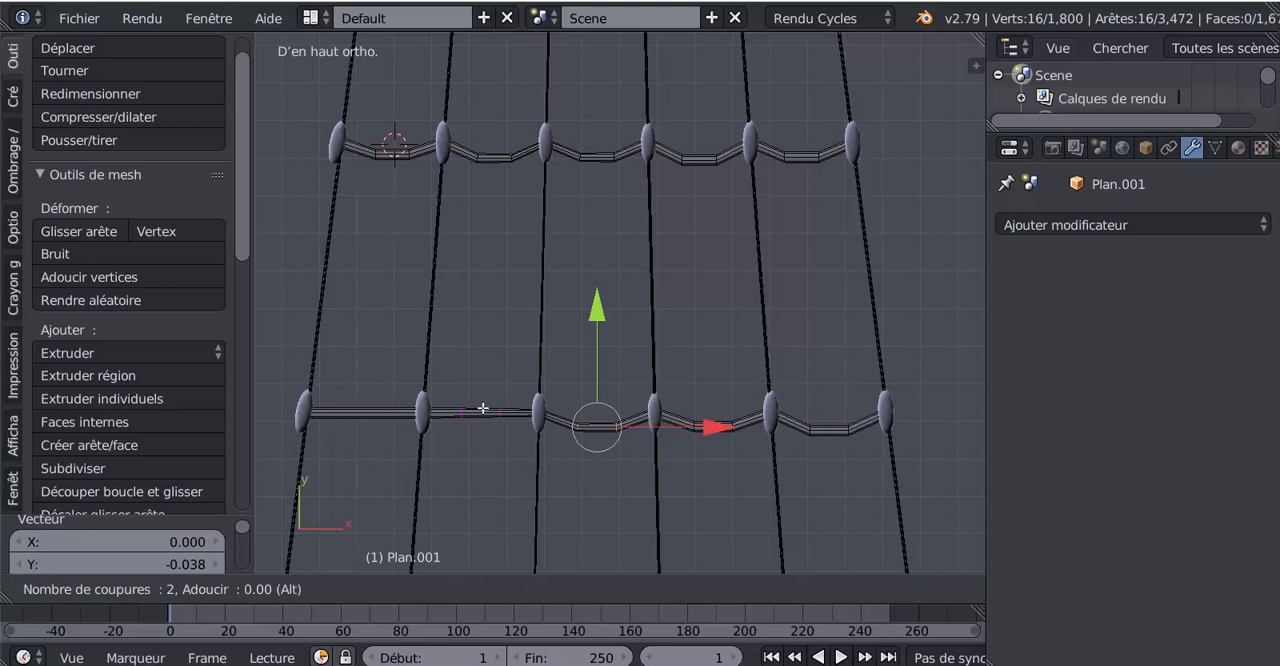
click(482, 408)
drag(480, 310, 488, 325)
- Add two centred loop cuts between the eighth rung's two leftmost knots and move them -0.034 along Y
key(ctrl+r)
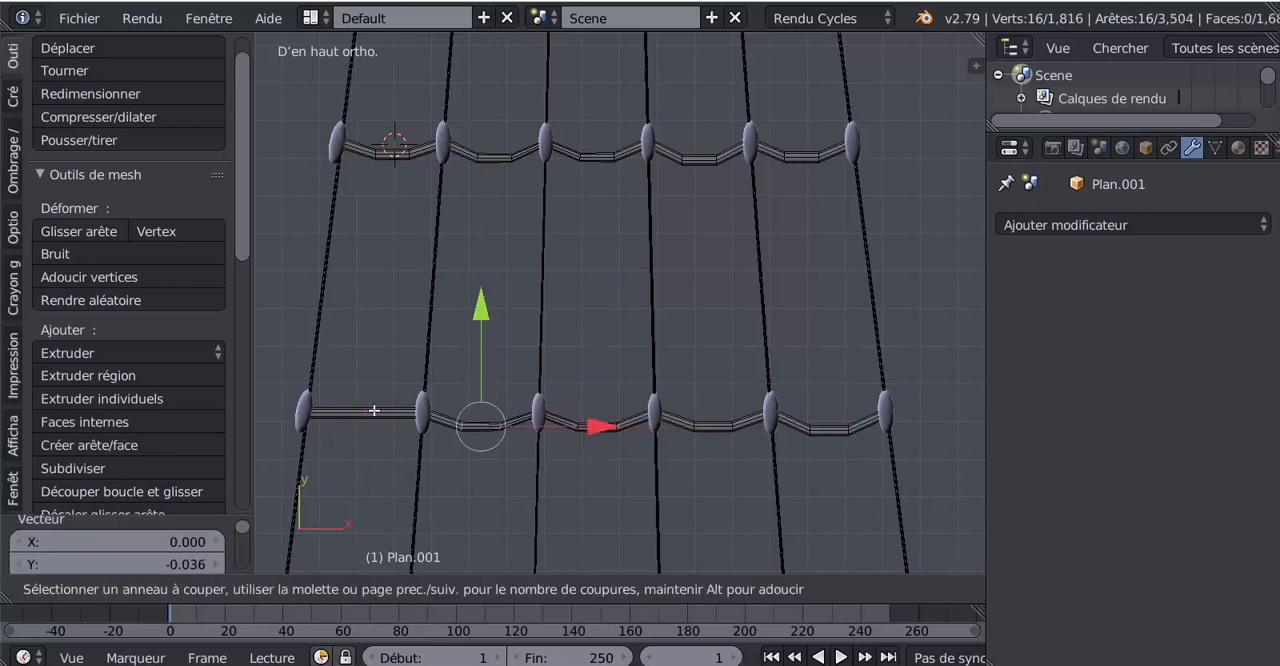
scroll(374, 410, up, 1)
click(374, 410)
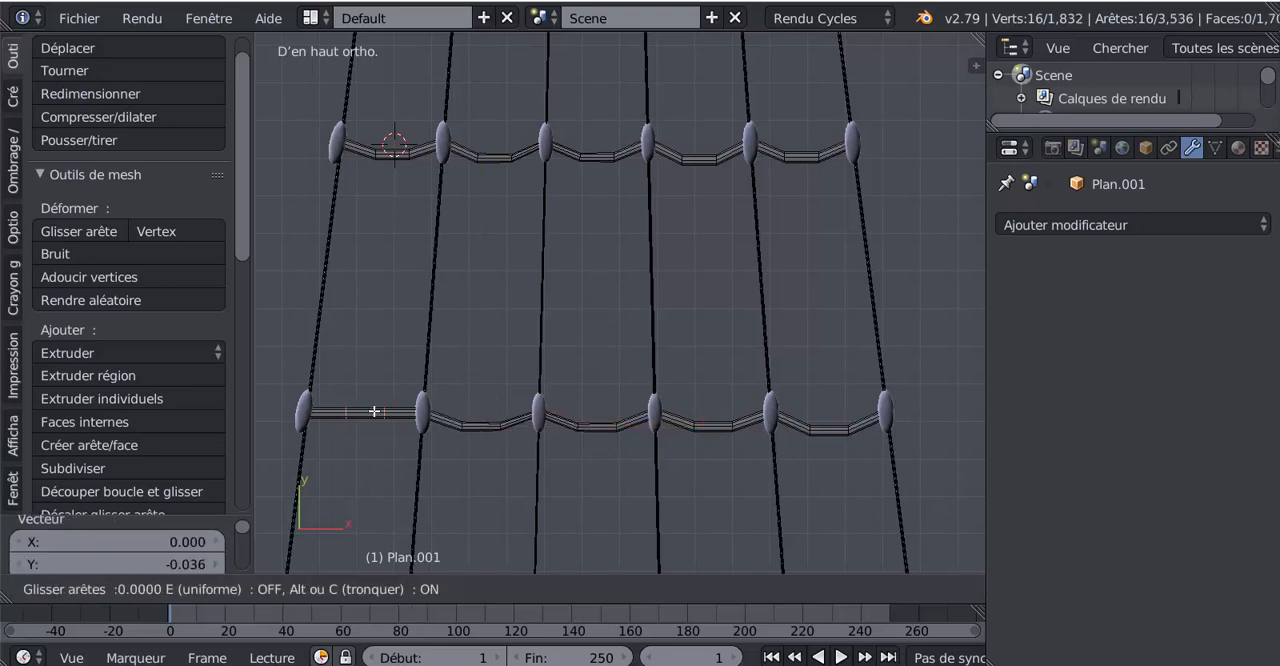
right_click(374, 410)
key(g)
key(y)
drag(371, 320, 372, 319)
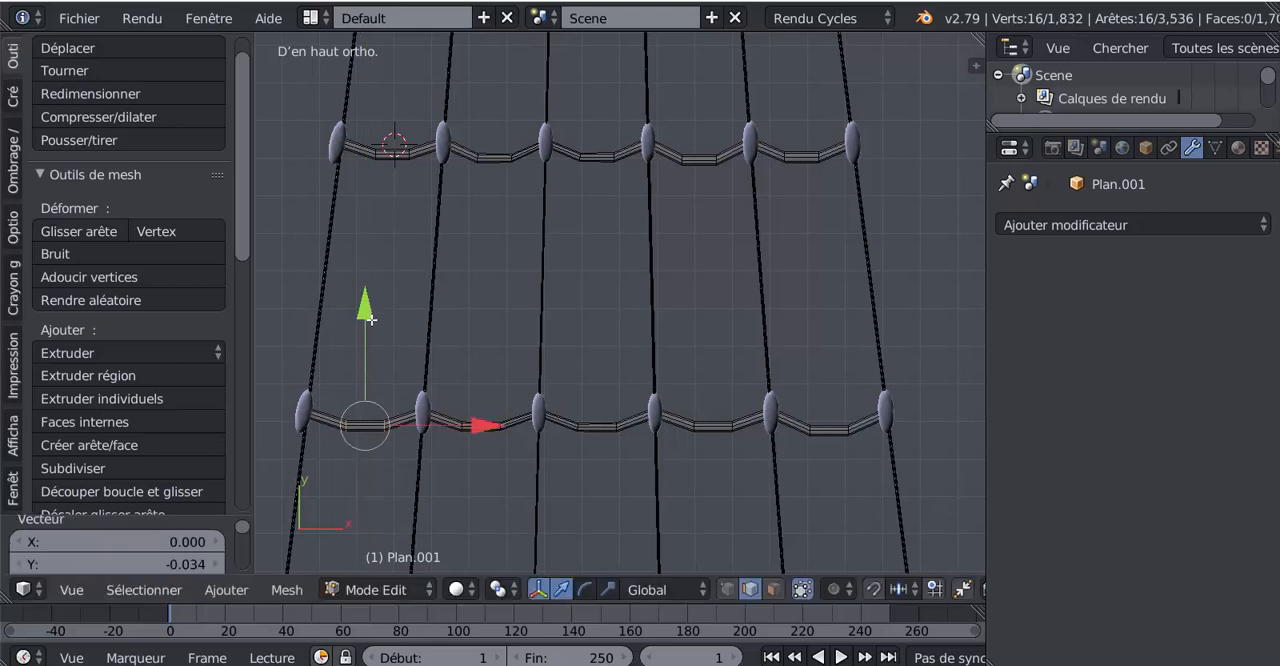
- Add two centred loop cuts between the ninth rung's two rightmost knots and lower them slightly along Y
scroll(577, 423, down, 2)
shift+middle_drag(739, 450, 613, 278)
shift+middle_drag(651, 444, 729, 360)
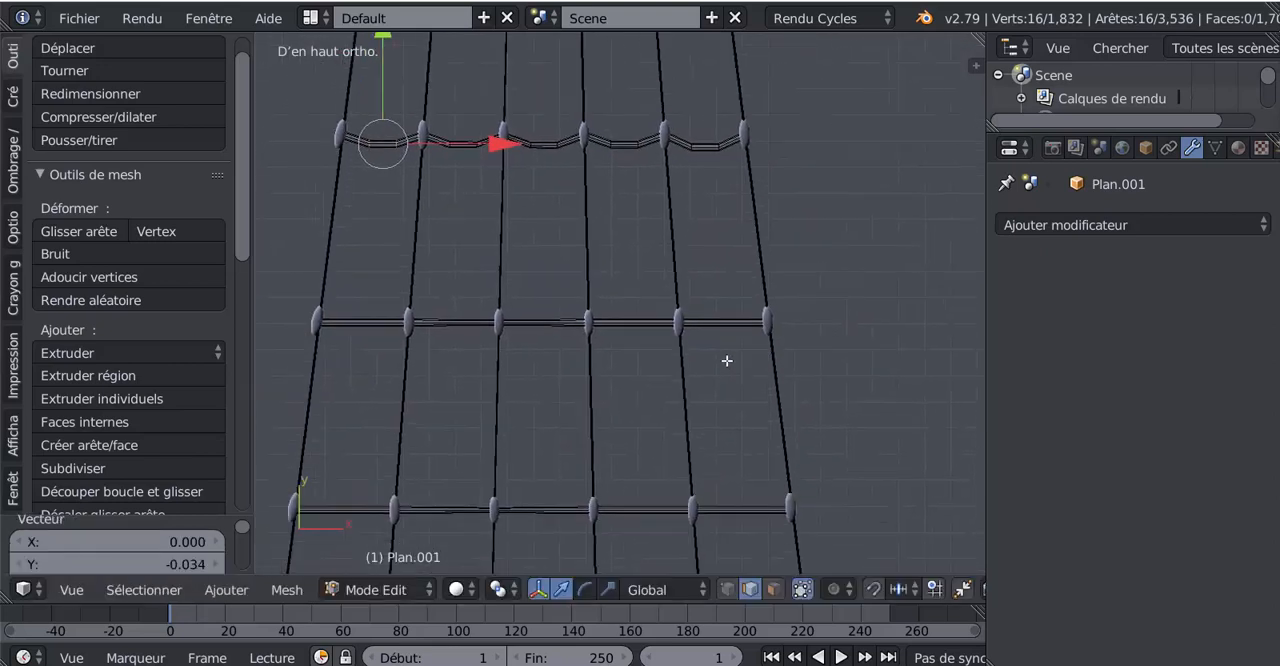
scroll(733, 350, up, 1)
key(ctrl+r)
scroll(736, 335, up, 1)
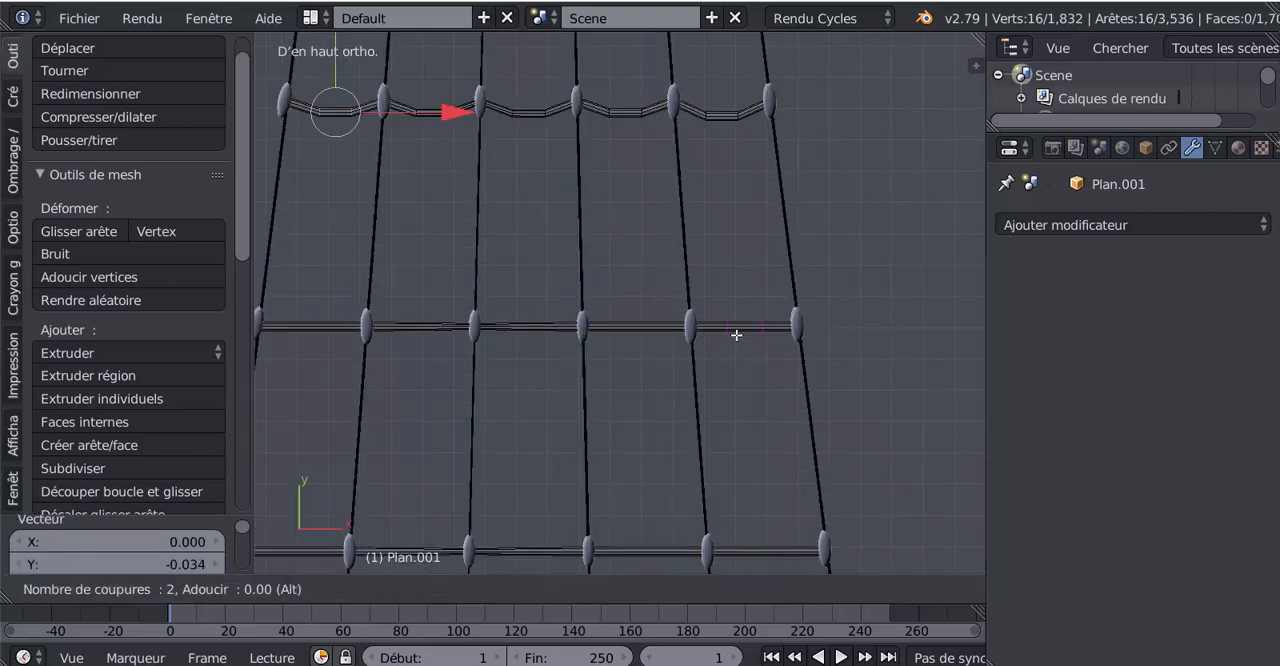
click(736, 335)
right_click(736, 335)
drag(746, 225, 746, 237)
- Add two centred loop cuts between the ninth rung's fourth and fifth knots from the left and move them -0.041 along Y
key(ctrl+r)
click(621, 327)
right_click(623, 326)
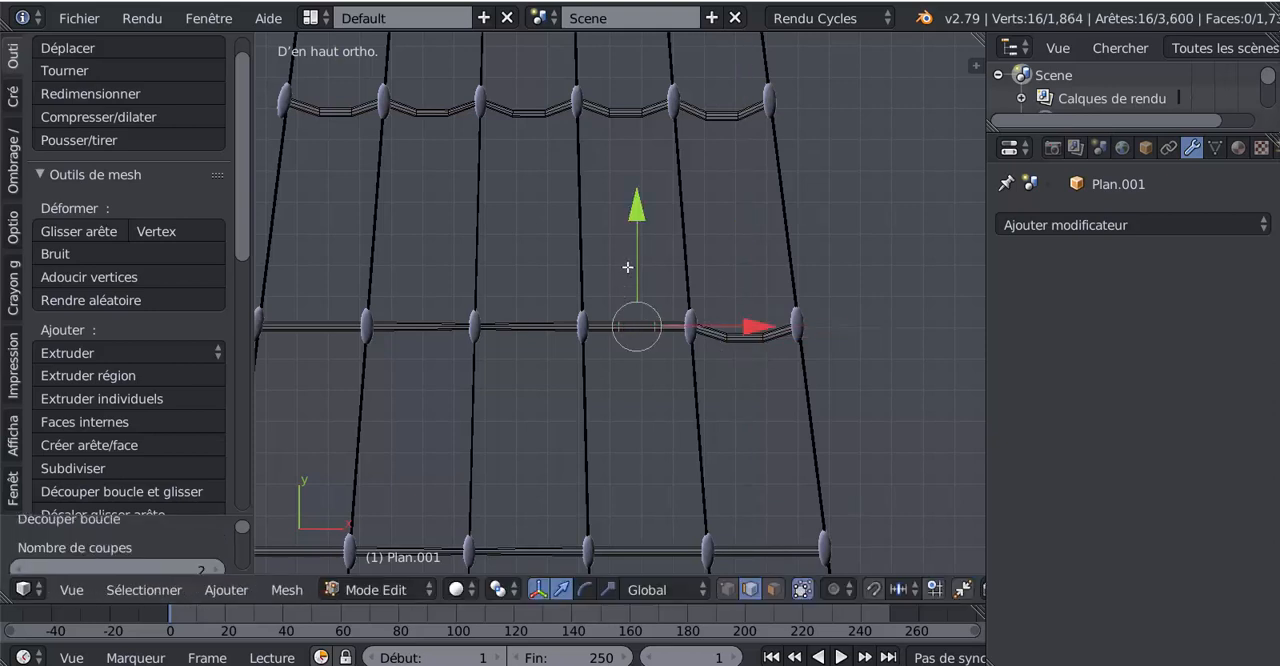
drag(634, 214, 634, 229)
- Add two centred loop cuts between the ninth rung's third and fourth knots from the left and move them -0.041 along Y
key(ctrl+r)
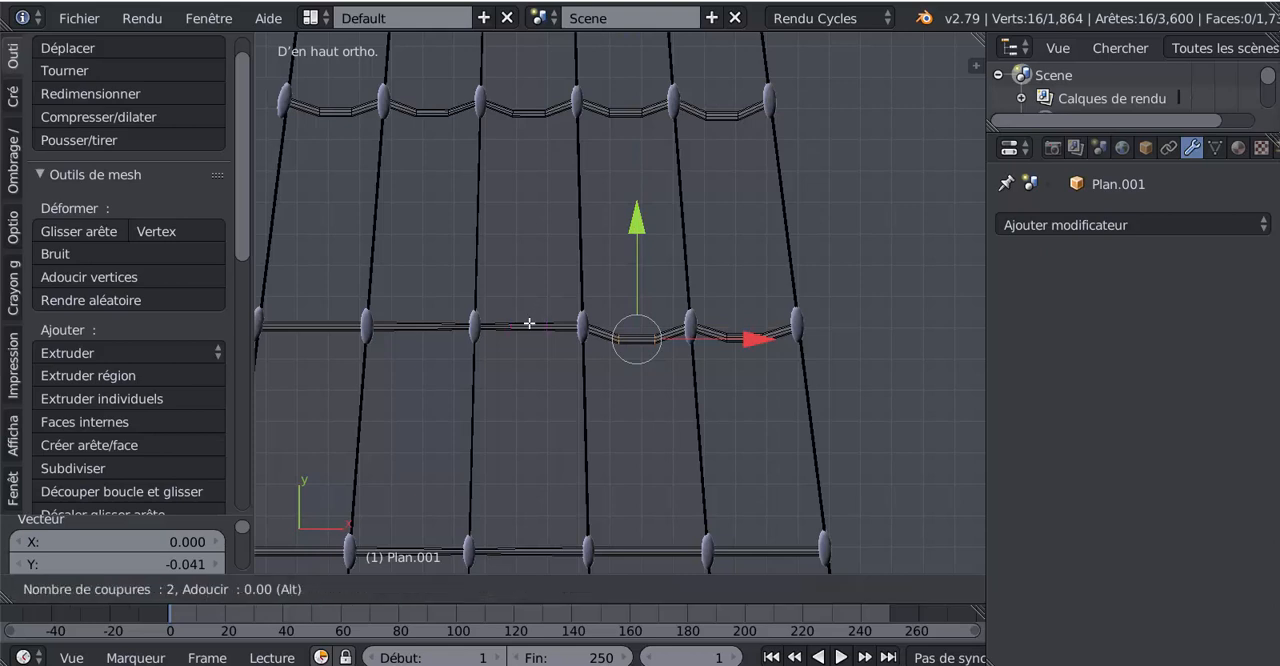
click(529, 323)
right_click(528, 318)
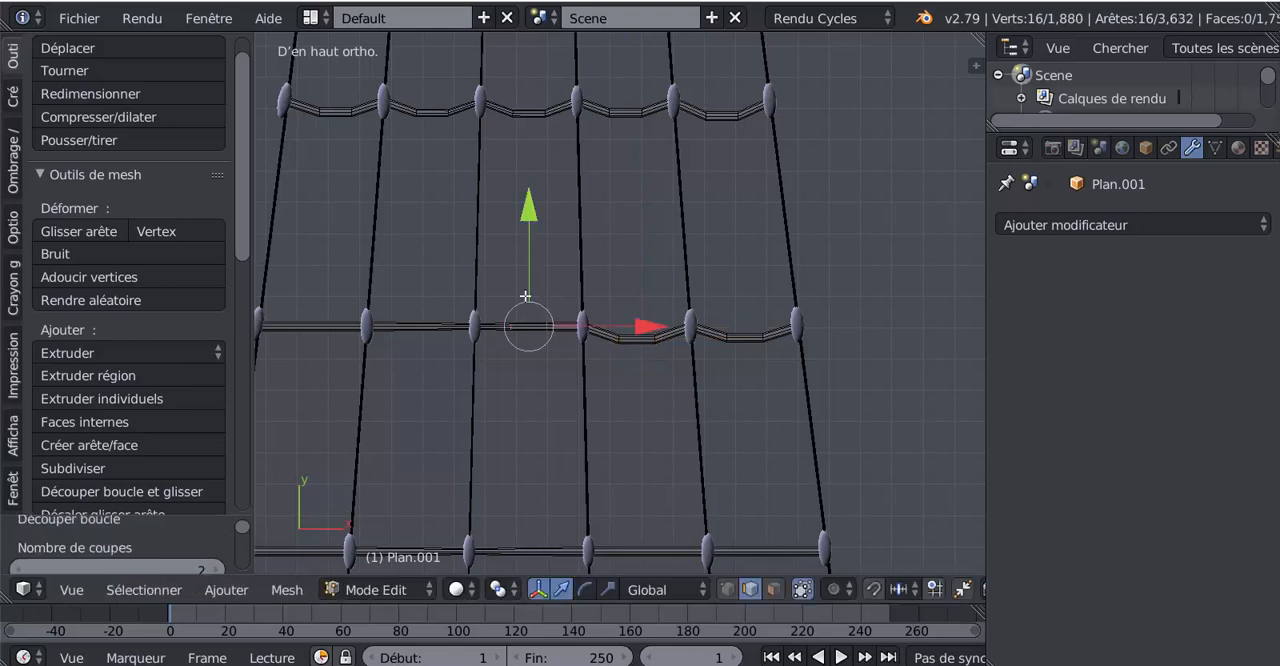
drag(535, 228, 536, 240)
- Add two centred loop cuts between the ninth rung's second and third knots from the left and move them -0.051 along Y
key(ctrl+r)
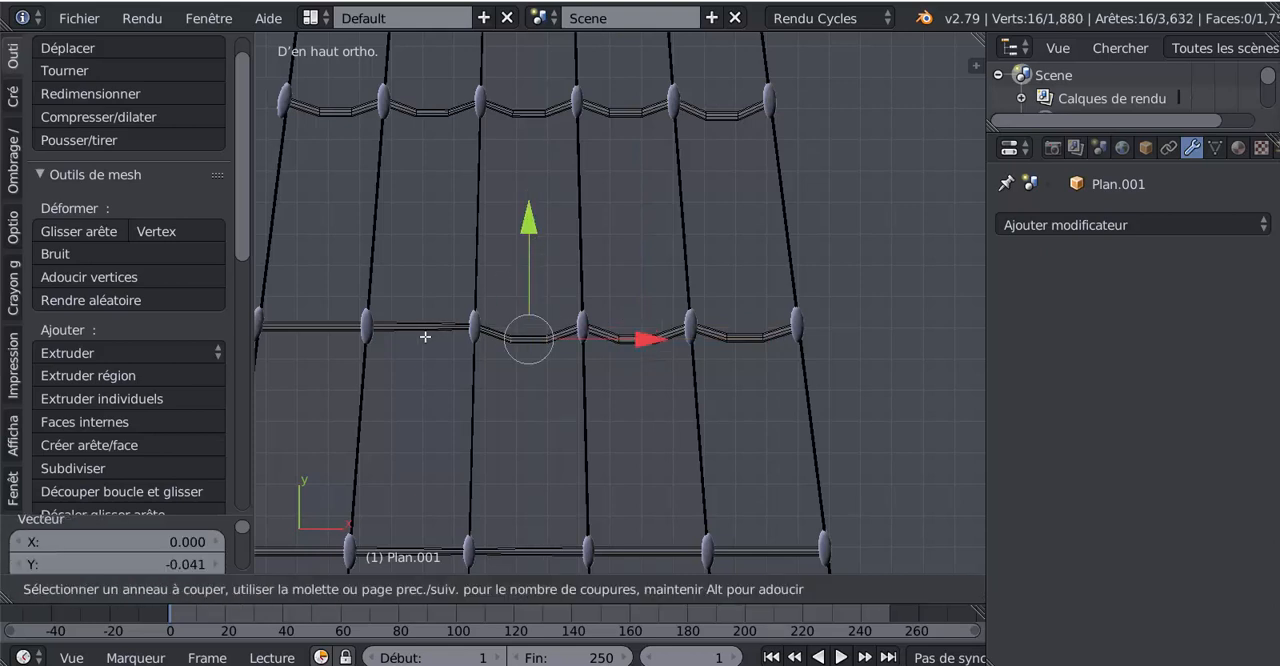
click(425, 337)
right_click(425, 337)
drag(425, 213, 428, 231)
- Add two centred loop cuts between the ninth rung's two leftmost knots and move them -0.038 along Y
key(ctrl+r)
scroll(300, 327, up, 1)
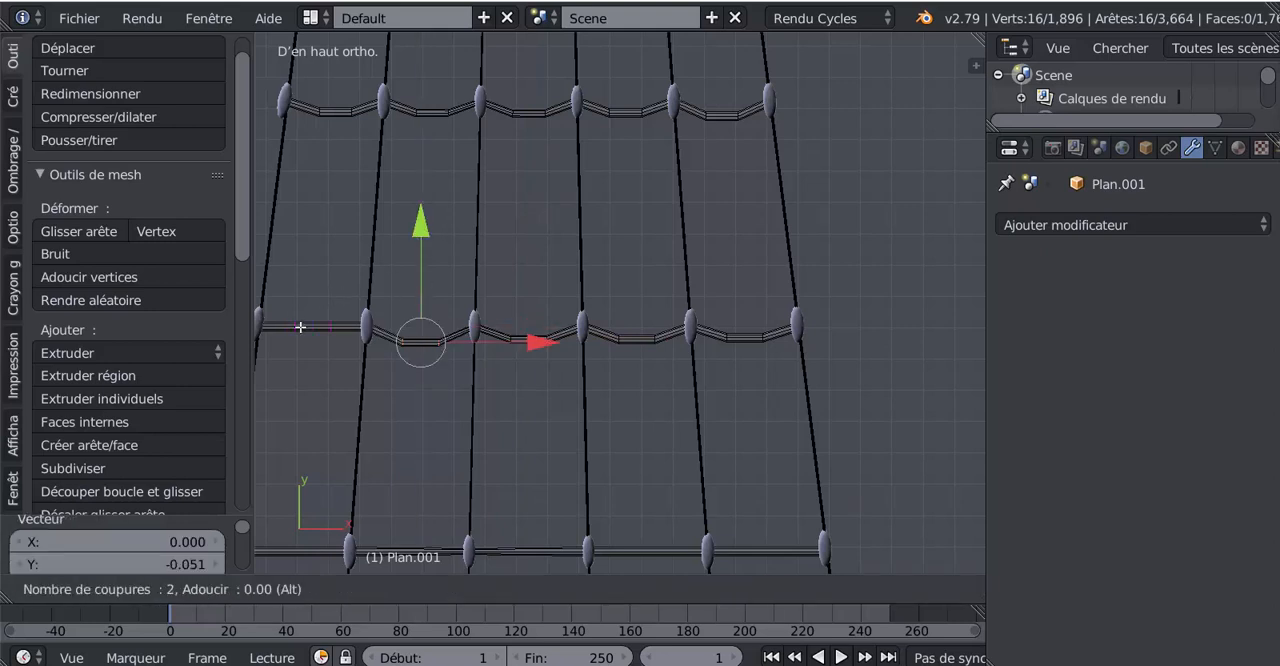
click(300, 327)
right_click(311, 315)
drag(314, 222, 318, 234)
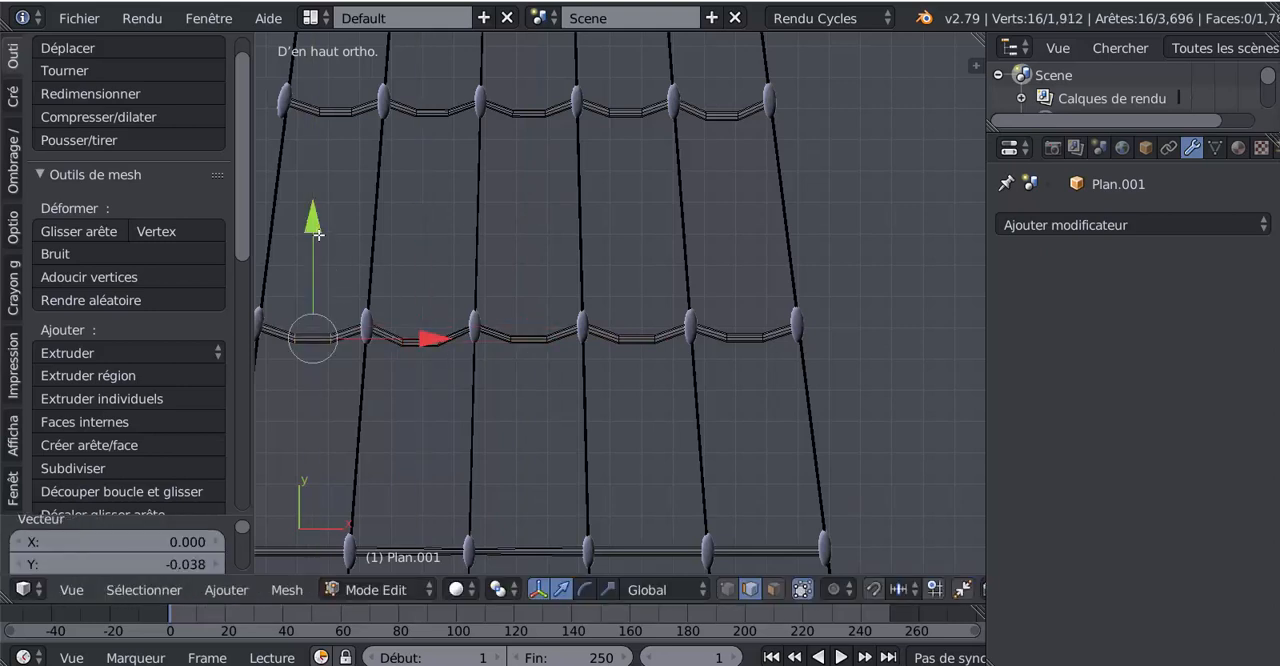
- Add two centred loop cuts between the tenth rung's two rightmost knots and move them -0.033 along Y
shift+middle_drag(455, 393, 818, 412)
shift+middle_drag(724, 370, 433, 210)
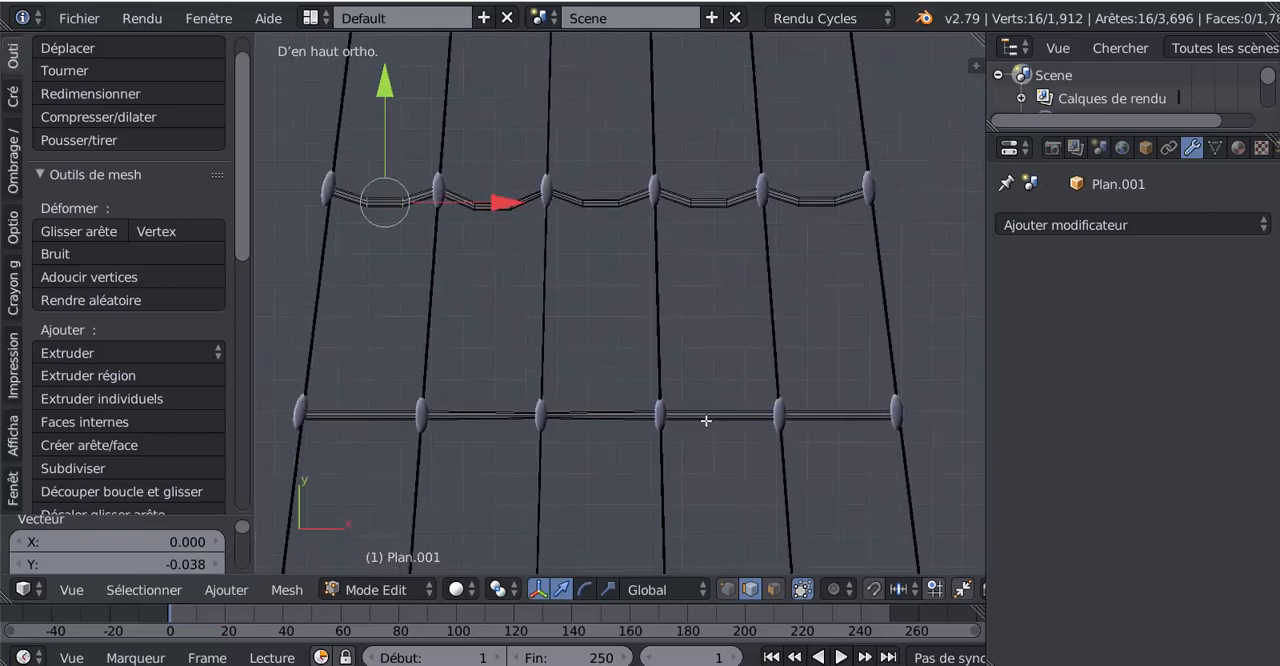
shift+middle_drag(707, 422, 623, 338)
key(ctrl+r)
click(752, 323)
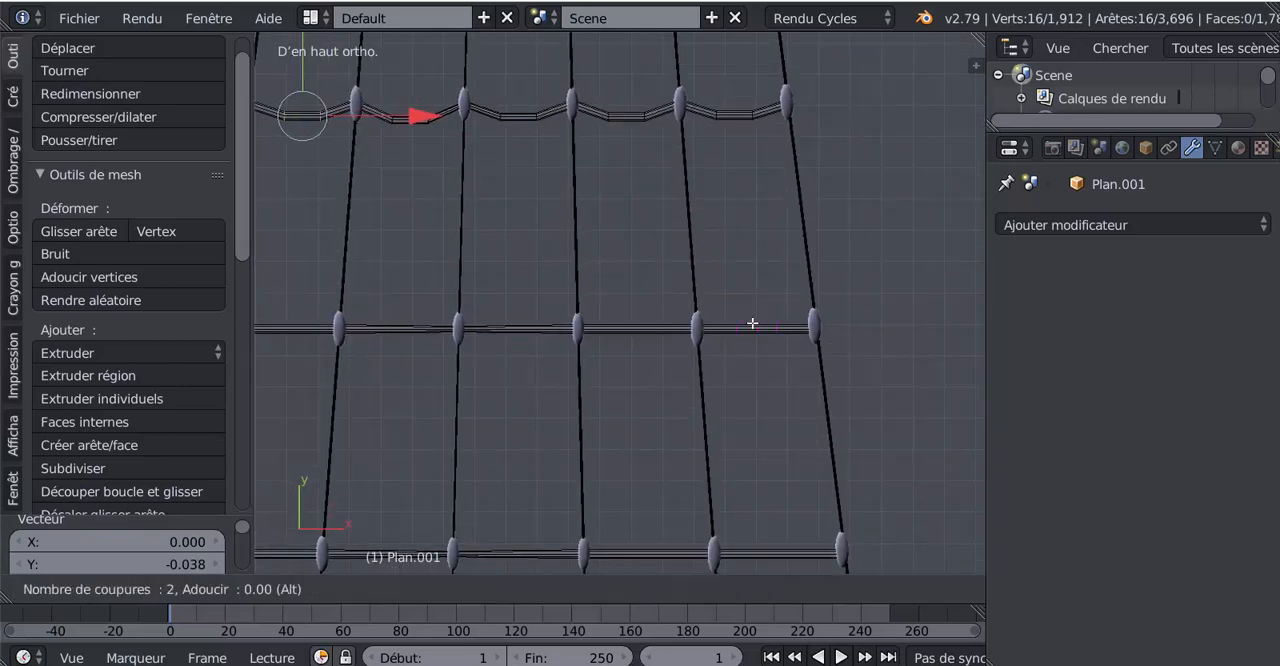
right_click(752, 323)
drag(760, 225, 763, 231)
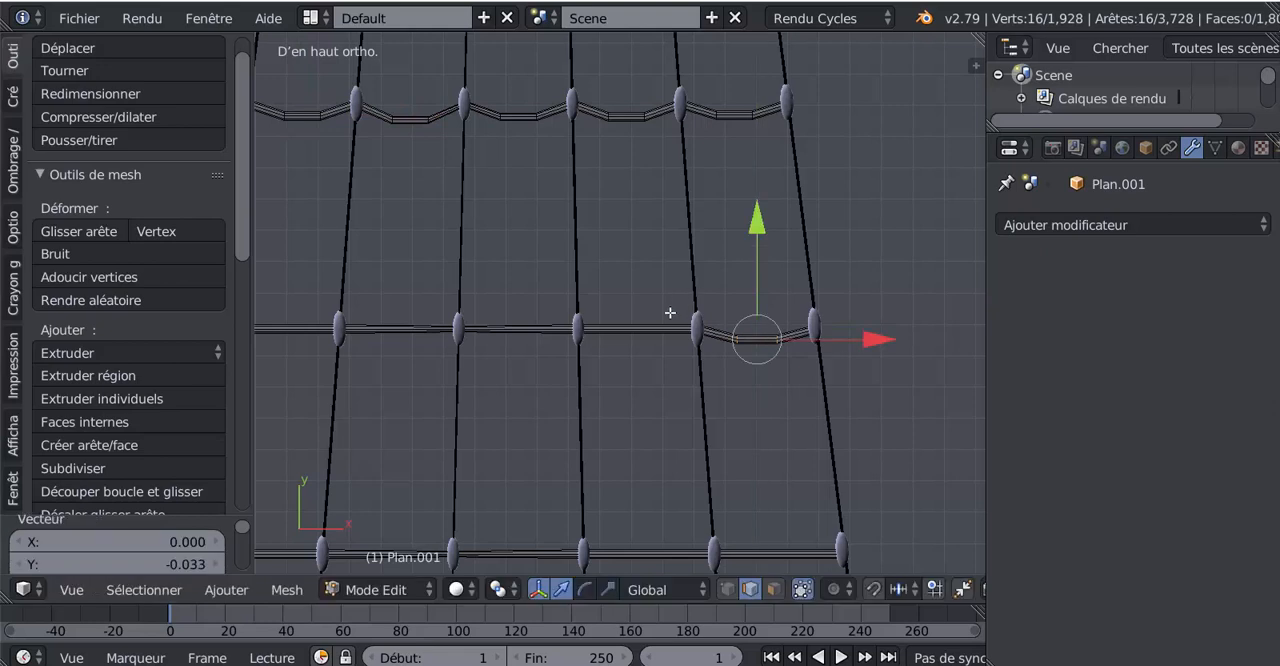
- Add two centred loop cuts between the tenth rung's fourth and fifth knots from the left and move them -0.061 along Y
key(ctrl+r)
click(638, 333)
right_click(638, 333)
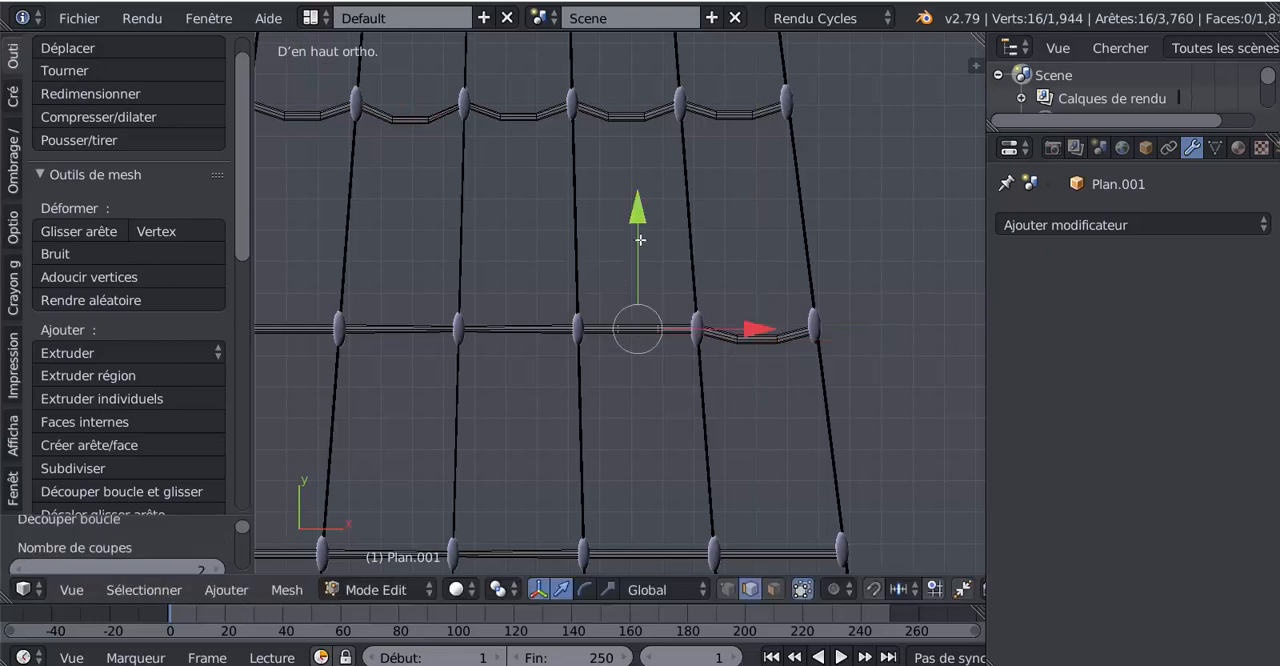
drag(640, 240, 643, 251)
- Add two centred loop cuts between the tenth rung's third and fourth knots from the left and move them -0.049 along Y
key(ctrl+r)
click(523, 334)
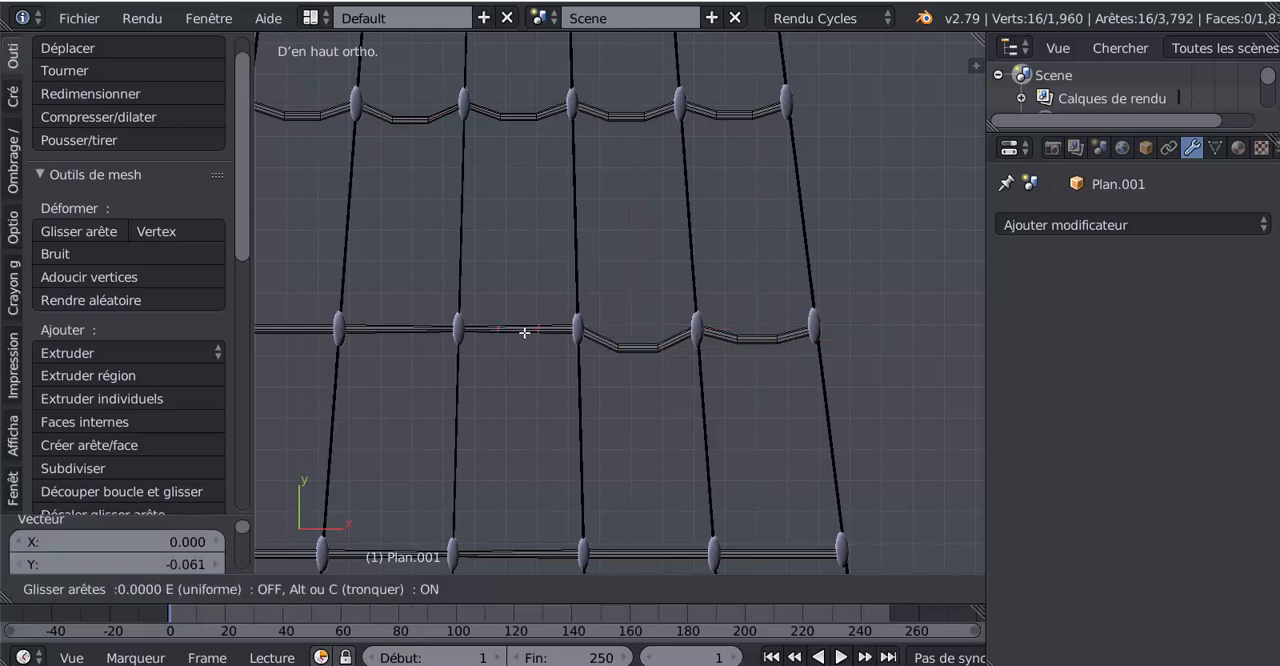
right_click(519, 301)
drag(525, 224, 524, 240)
- Add two centred loop cuts between the tenth rung's second and third knots from the left and move them -0.056 along Y
shift+middle_drag(588, 367, 772, 367)
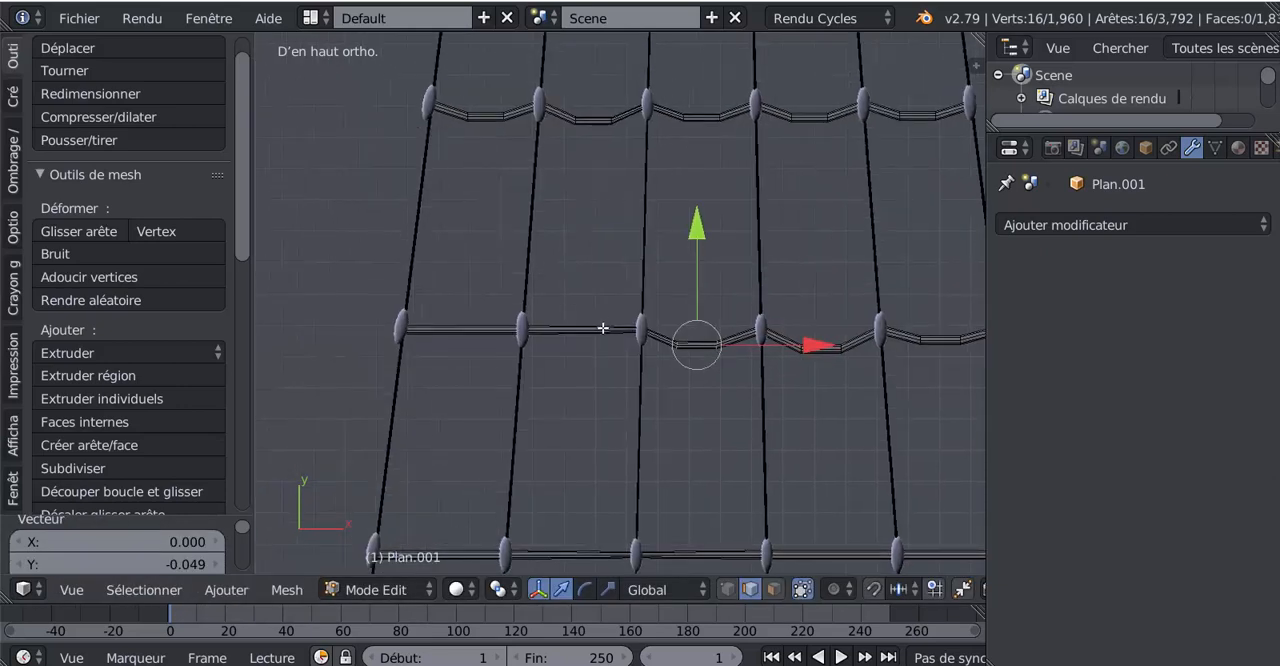
key(ctrl+r)
click(603, 328)
right_click(603, 328)
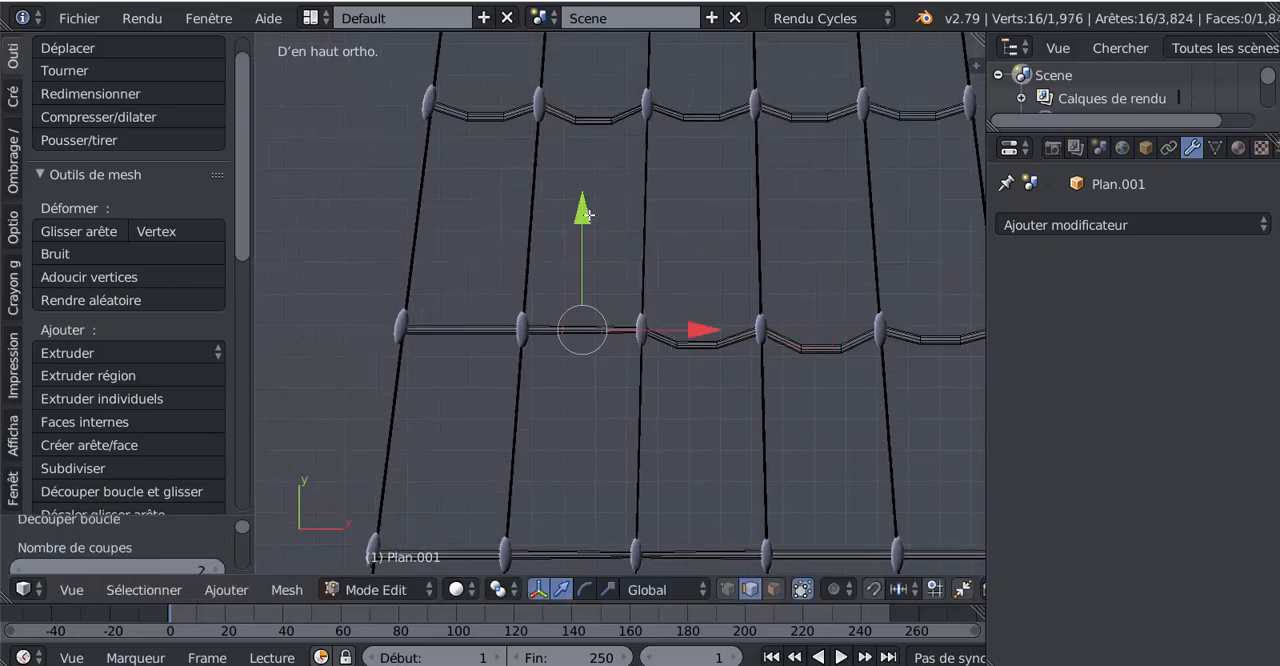
drag(588, 215, 587, 233)
key(ctrl+r)
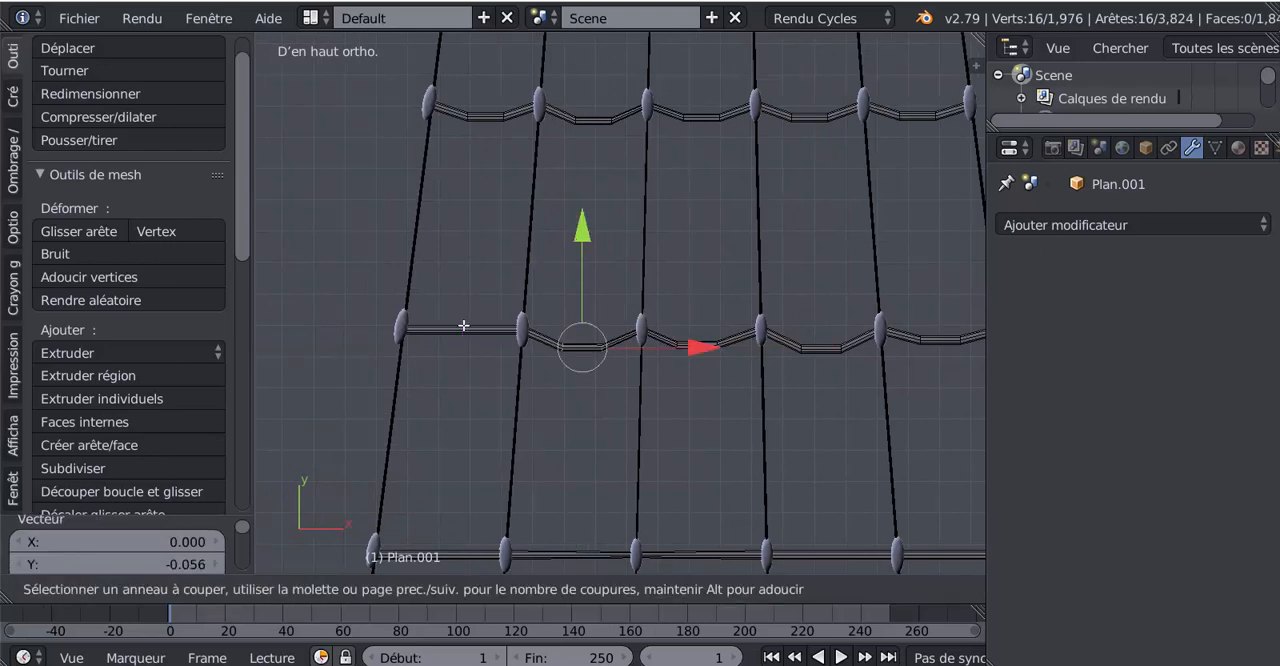
click(464, 325)
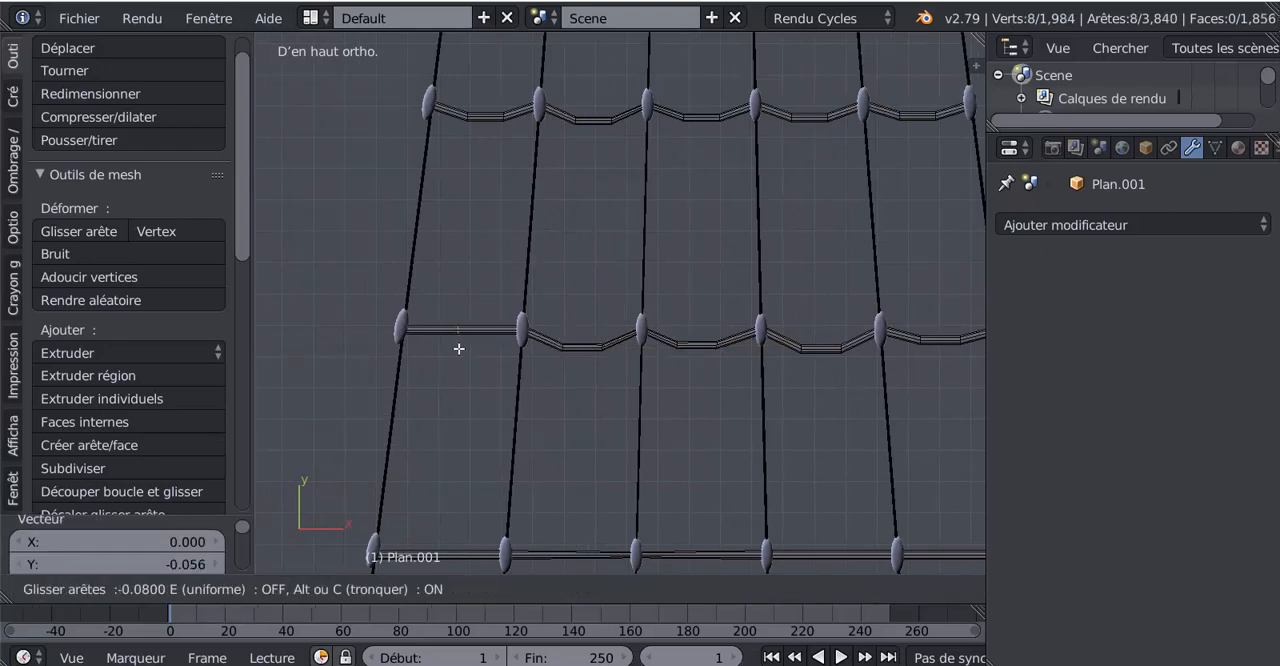
right_click(459, 347)
key(ctrl+z)
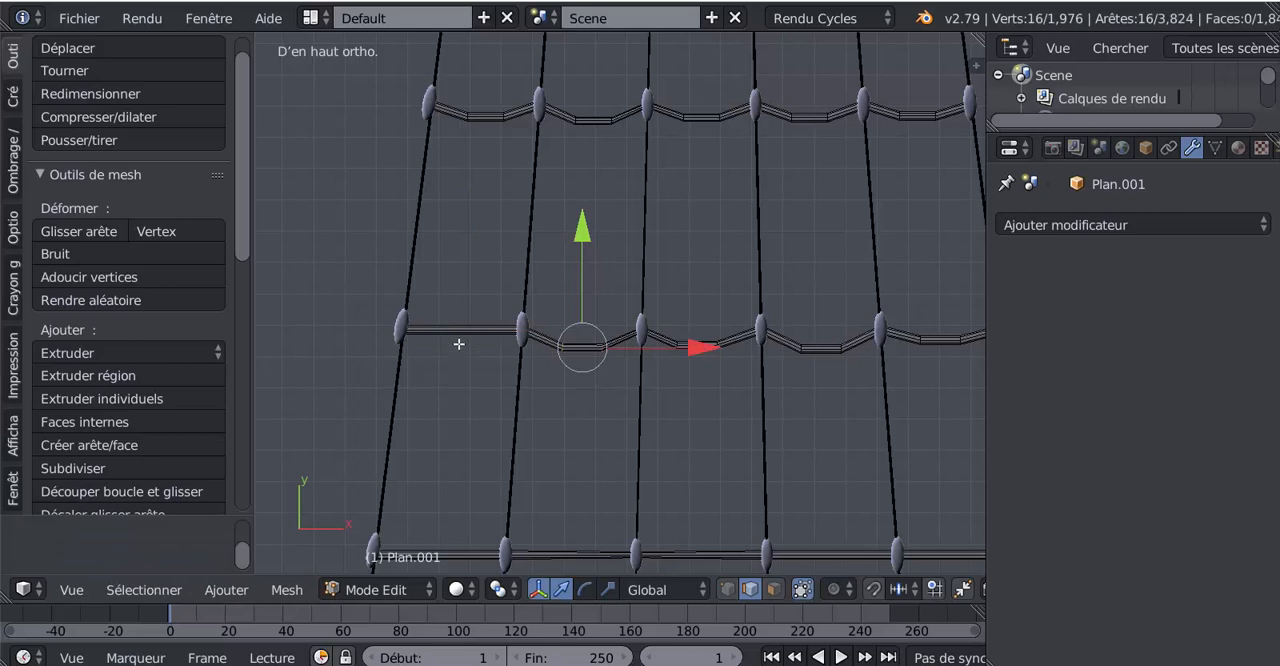
- Add two centred loop cuts between the tenth rung's two leftmost knots and move them -0.061 along Y
key(ctrl+r)
scroll(464, 335, up, 1)
click(464, 335)
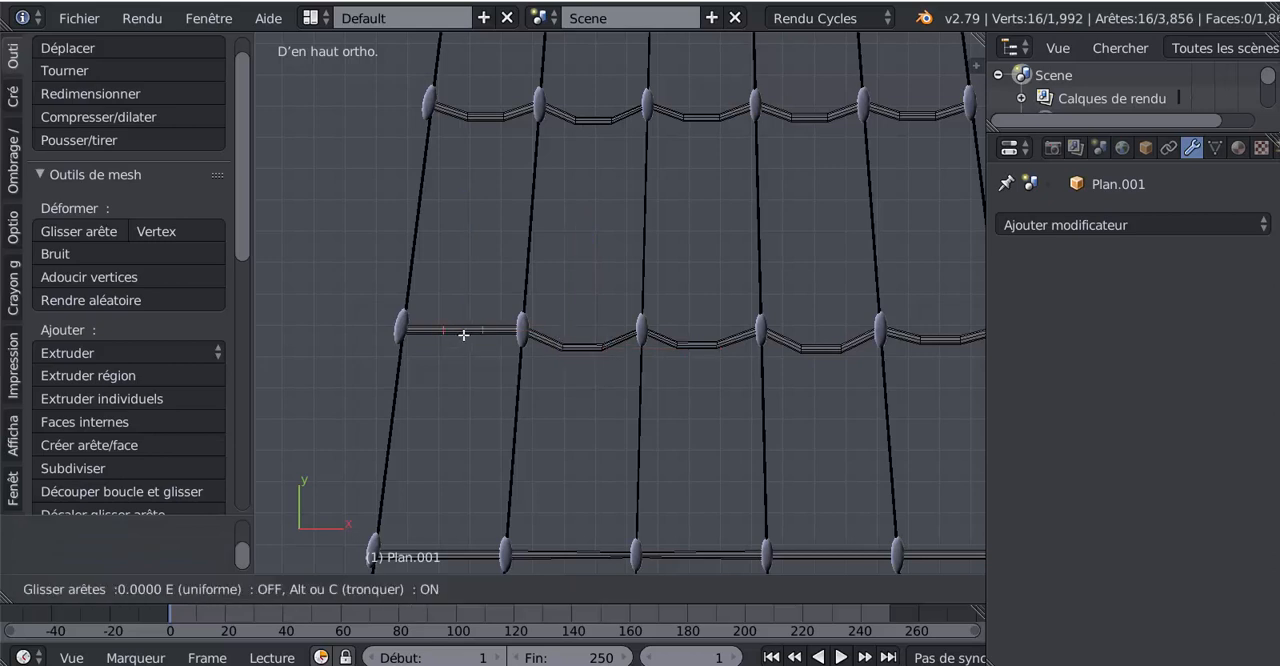
right_click(466, 334)
drag(472, 226, 471, 241)
- Add two centred loop cuts between the eleventh rung's two rightmost knots and move them -0.048 along Y
scroll(556, 337, down, 2)
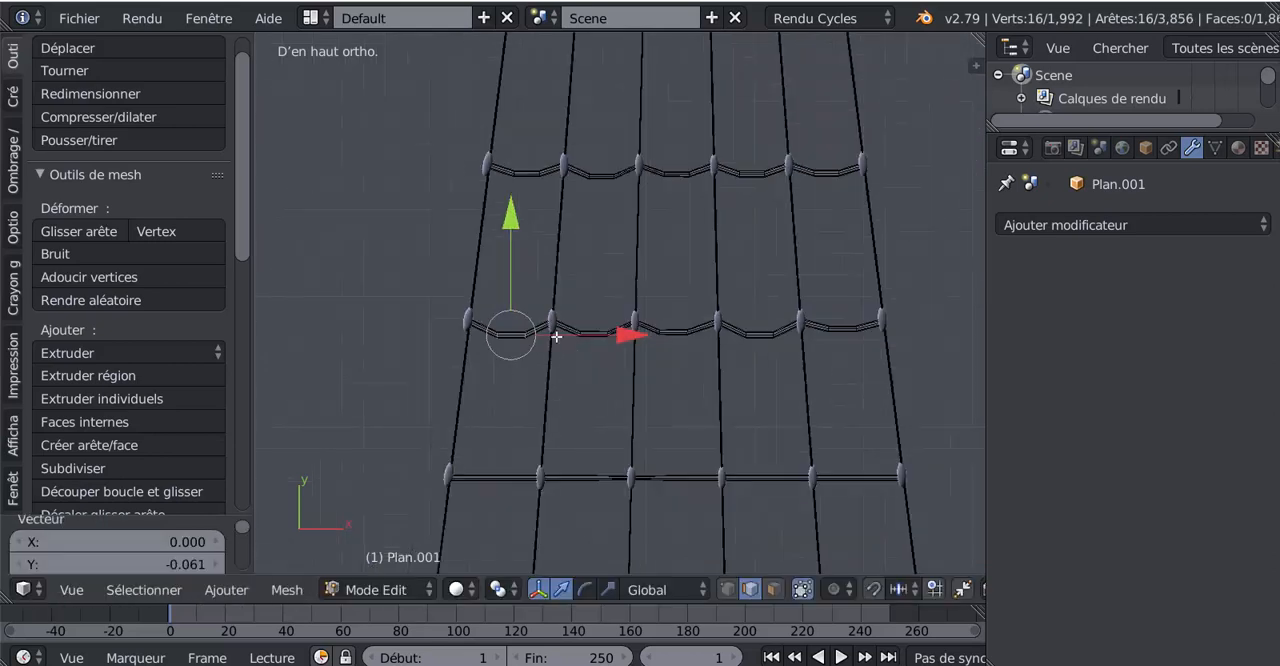
shift+middle_drag(721, 396, 576, 226)
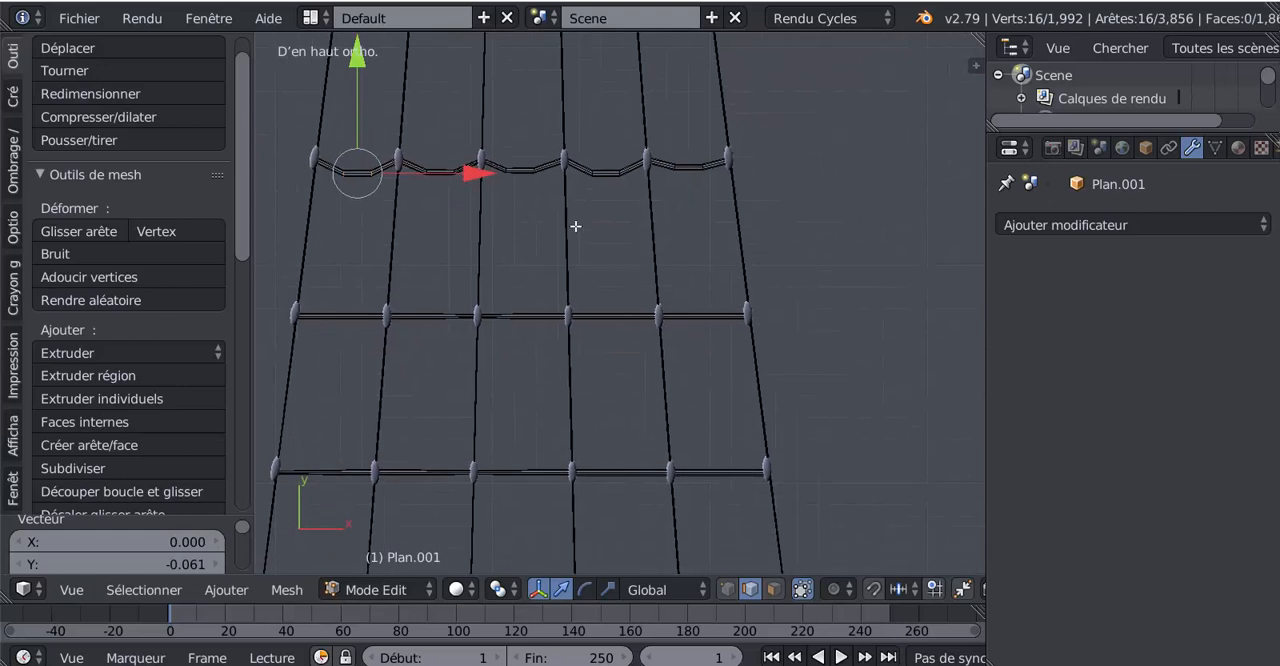
key(ctrl+r)
click(700, 316)
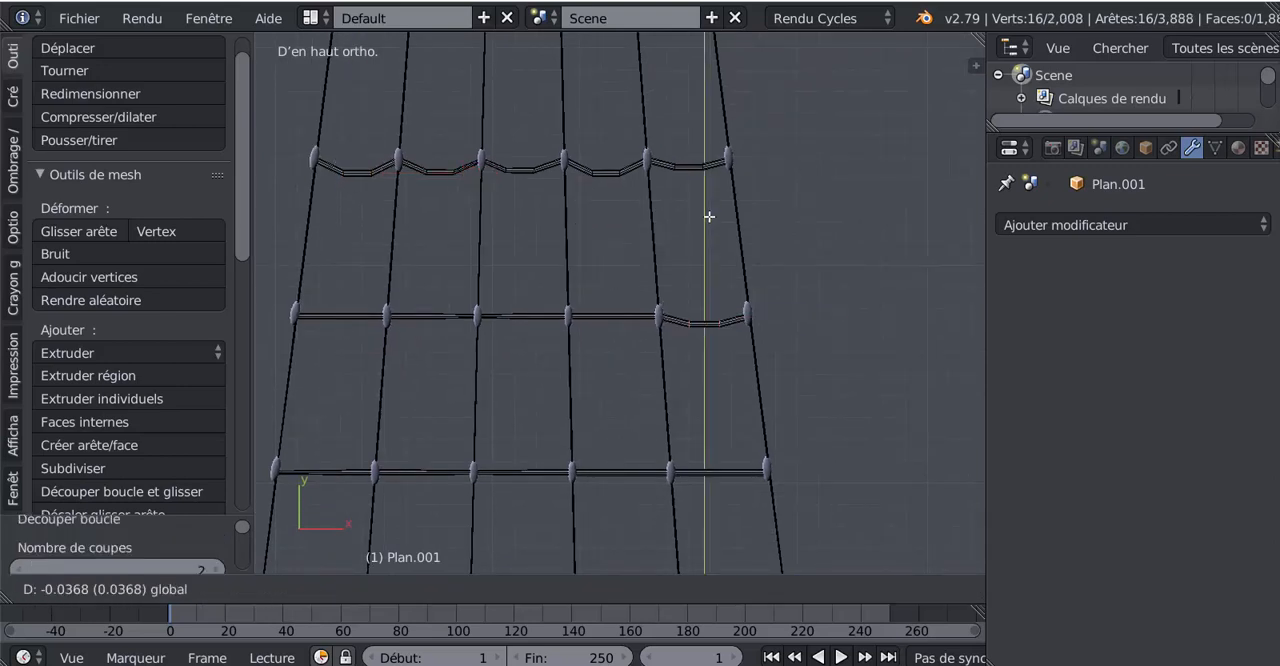
click(710, 222)
- Add two centred loop cuts between the eleventh rung's fourth and fifth knots from the left and move them -0.063 along Y
key(ctrl+r)
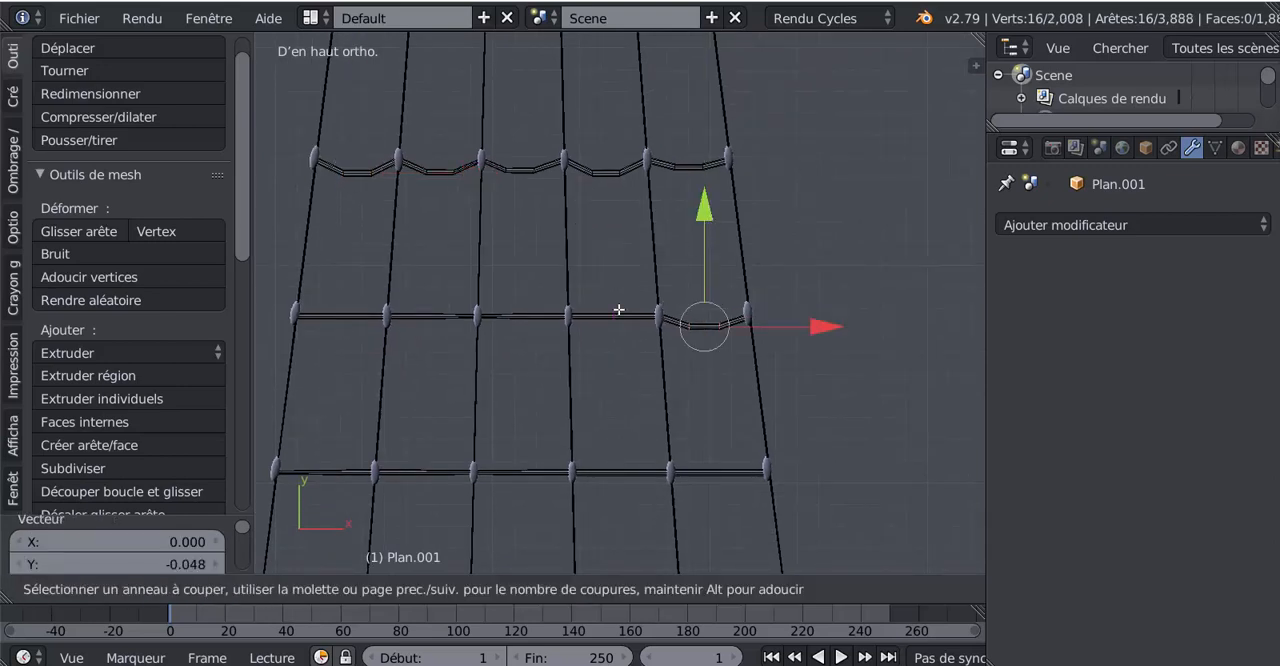
scroll(618, 309, up, 1)
click(618, 310)
mouse_move(614, 250)
mouse_down()
mouse_move(617, 226)
mouse_move(617, 237)
mouse_up()
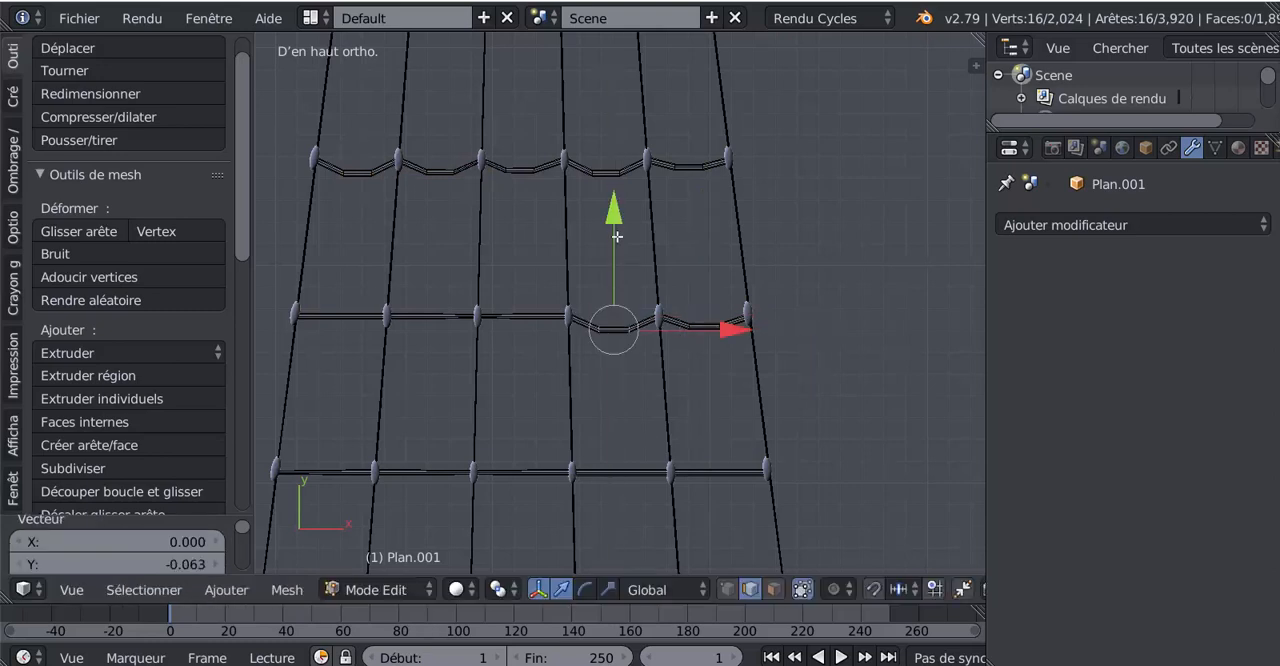
- Add two centred loop cuts between the eleventh rung's third and fourth knots from the left and move them -0.070 along Y
key(ctrl+r)
click(526, 309)
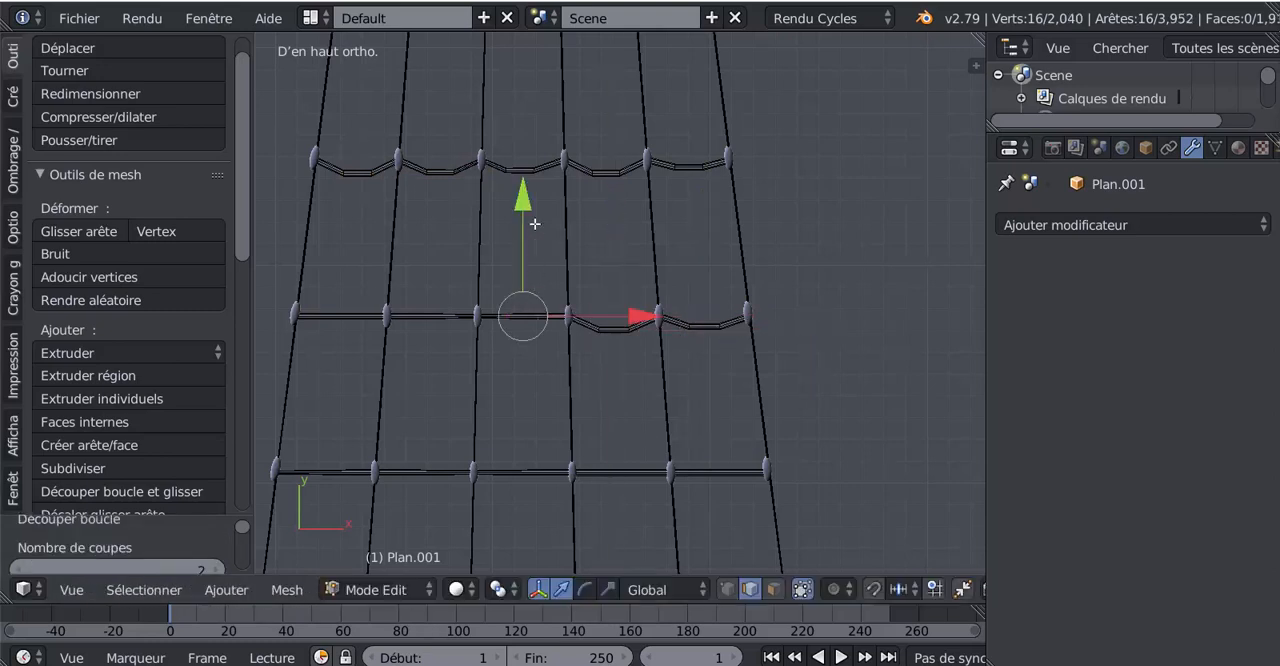
drag(530, 218, 529, 231)
- Add two centred loop cuts between the eleventh rung's second and third knots from the left and move them -0.052 along Y
key(ctrl+r)
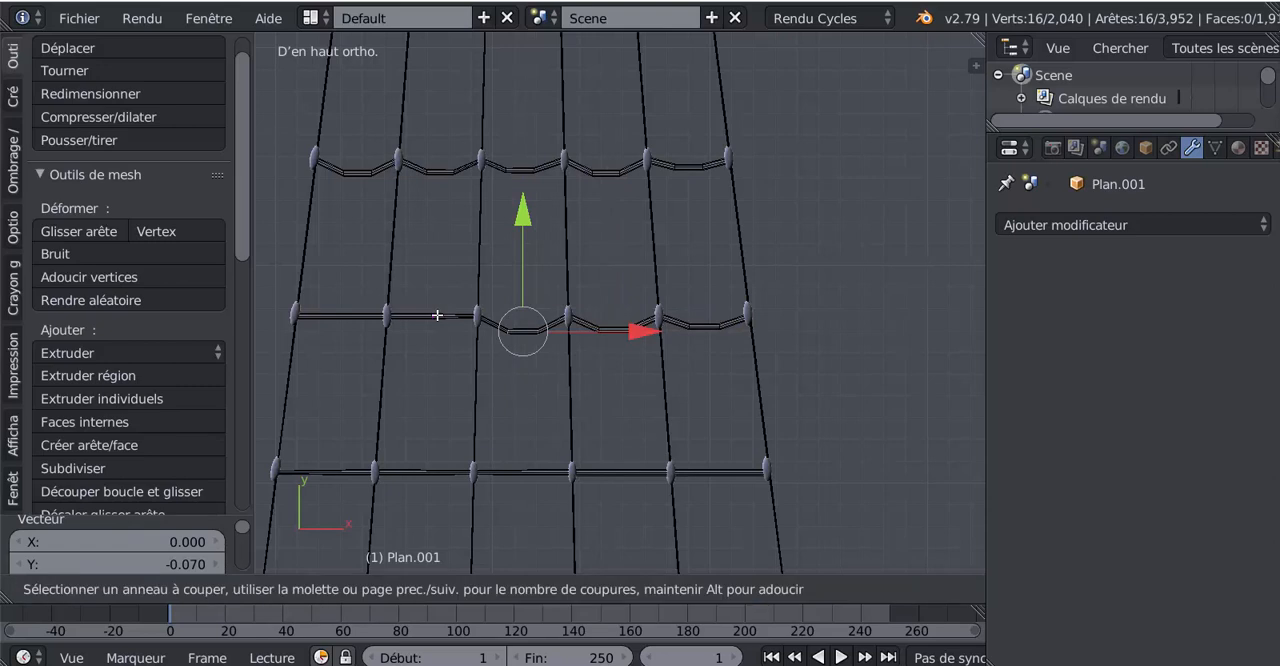
scroll(436, 314, up, 1)
click(435, 316)
click(437, 222)
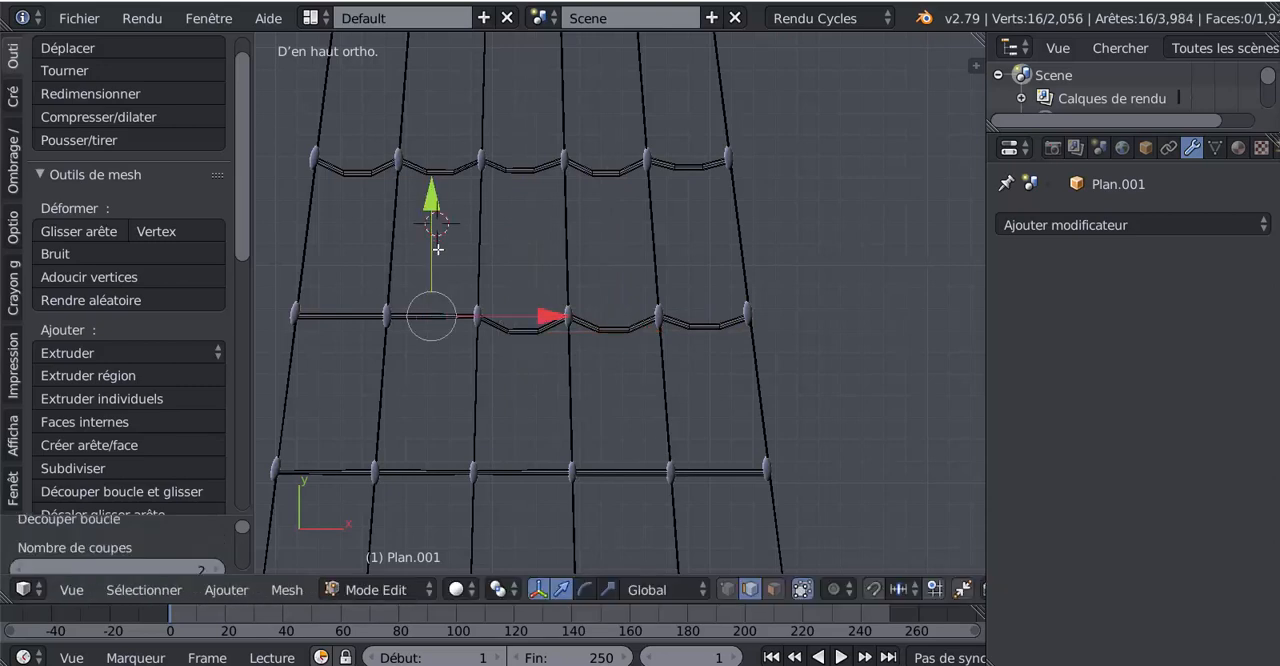
drag(439, 208, 437, 223)
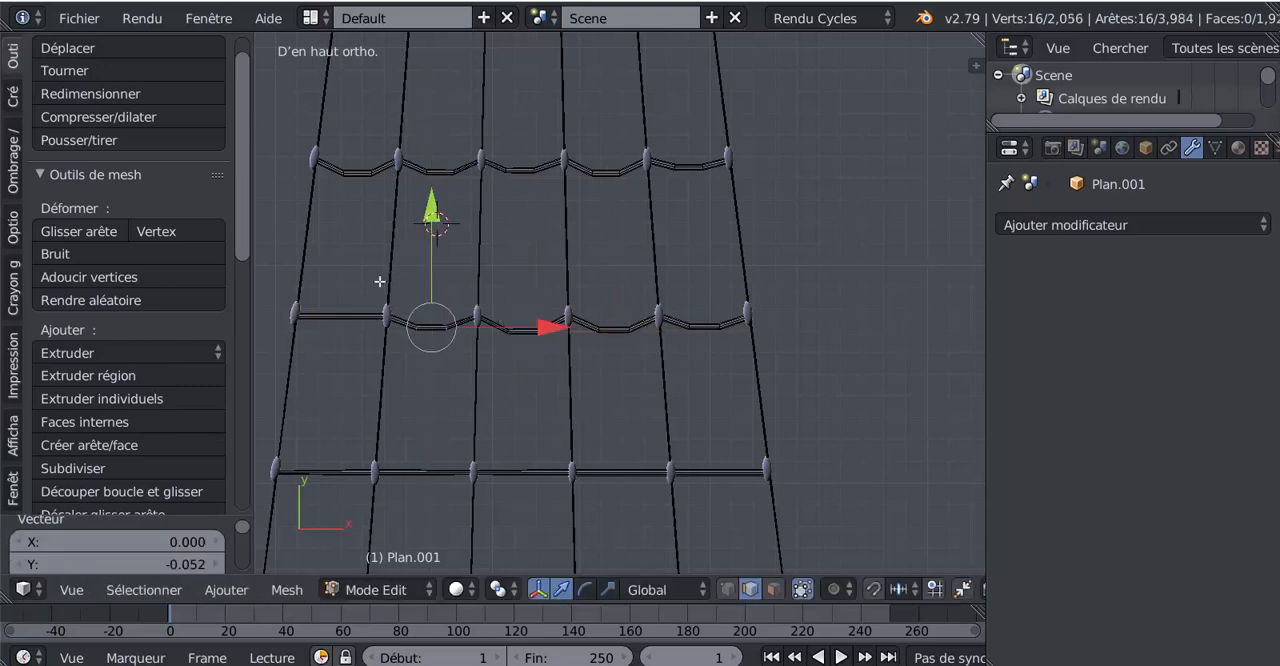
- Add two centred loop cuts to the leftmost upright rope between the tenth and eleventh rungs
key(ctrl+r)
click(331, 236)
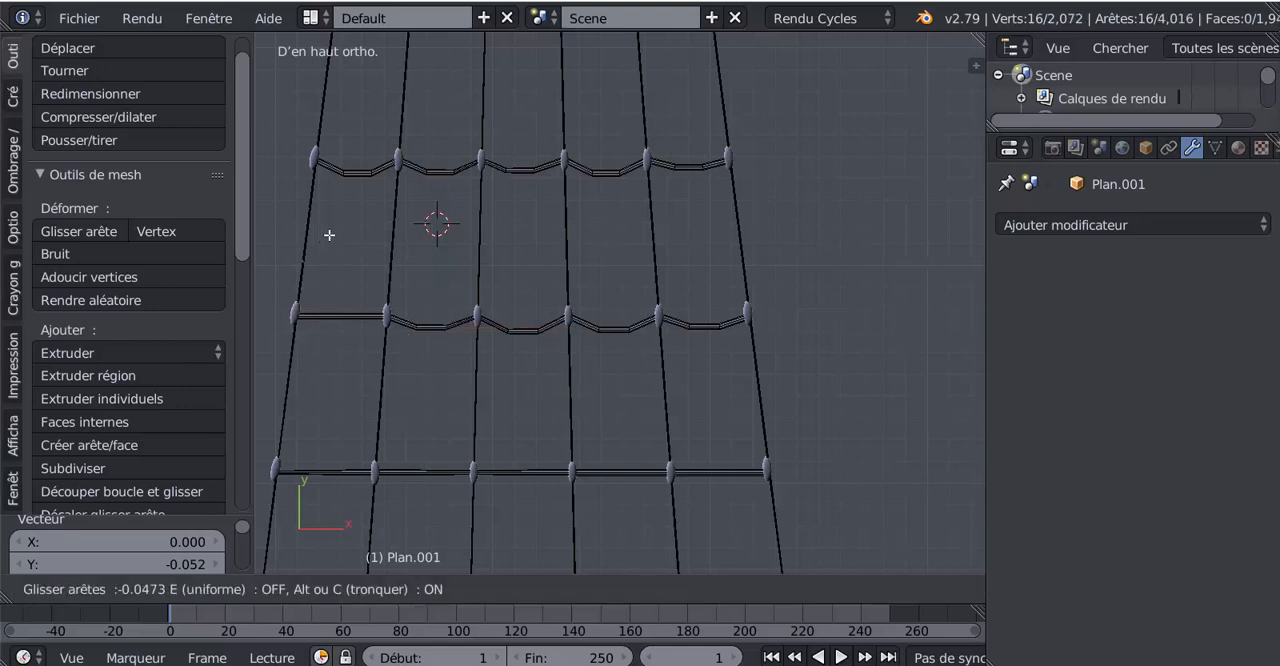
right_click(343, 258)
click(343, 258)
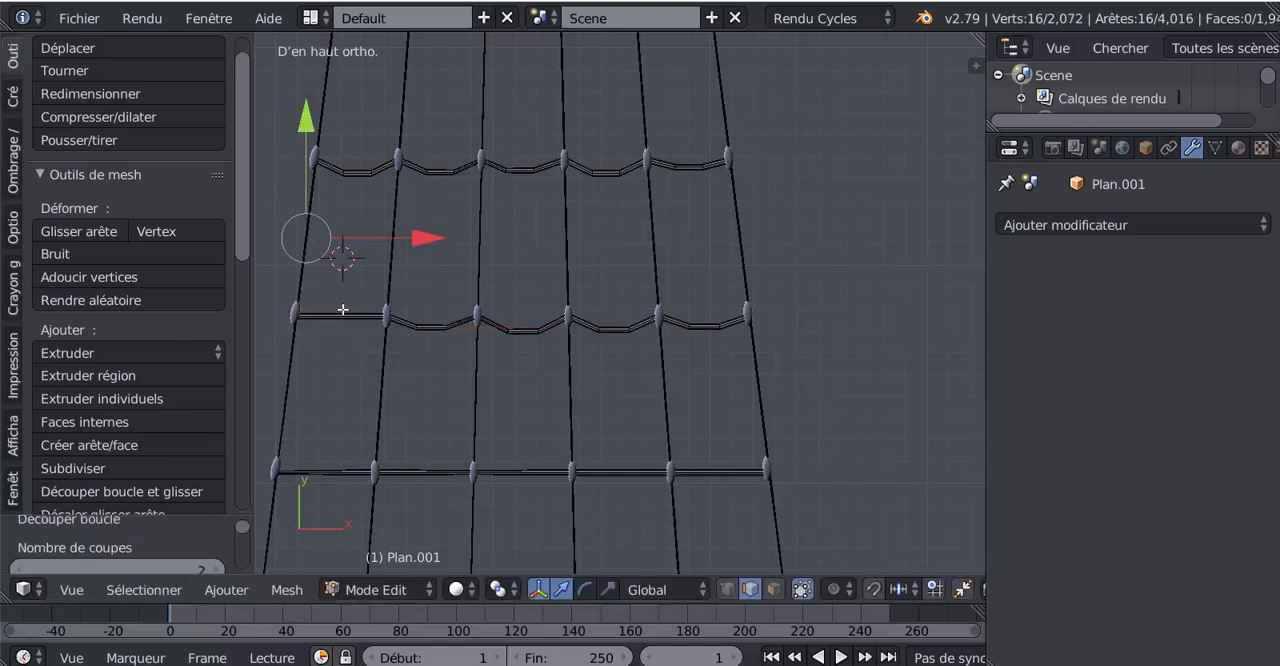
key(ctrl+r)
click(341, 317)
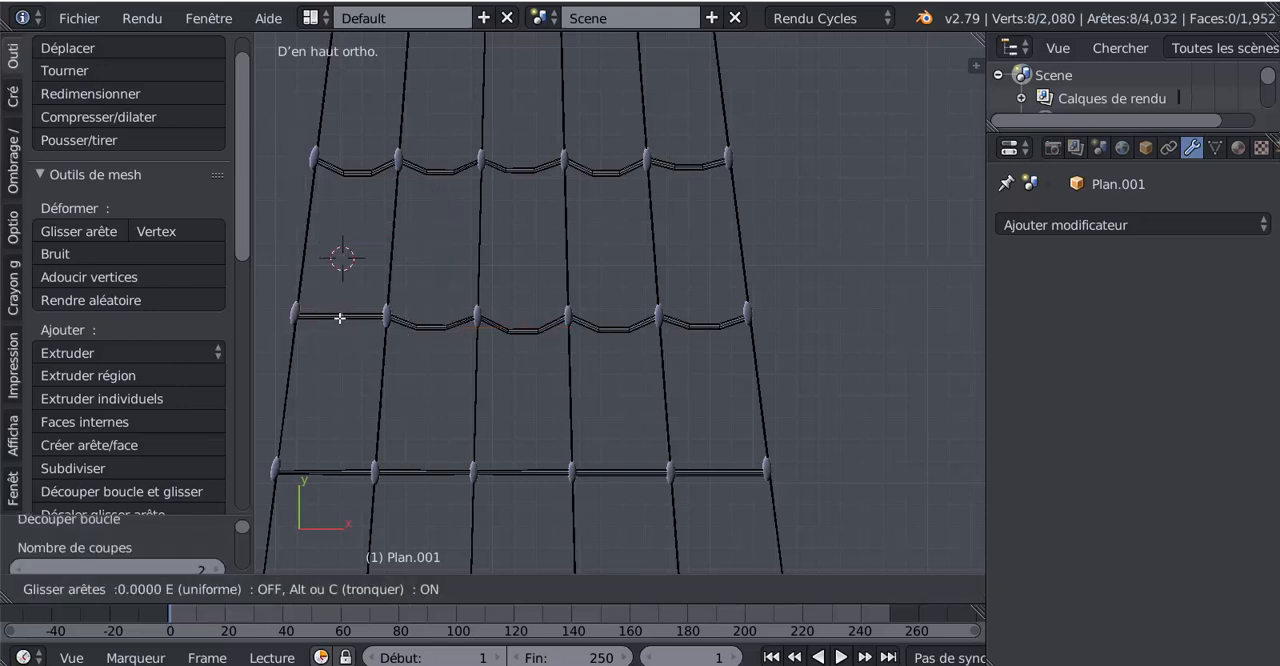
click(341, 324)
key(ctrl+z)
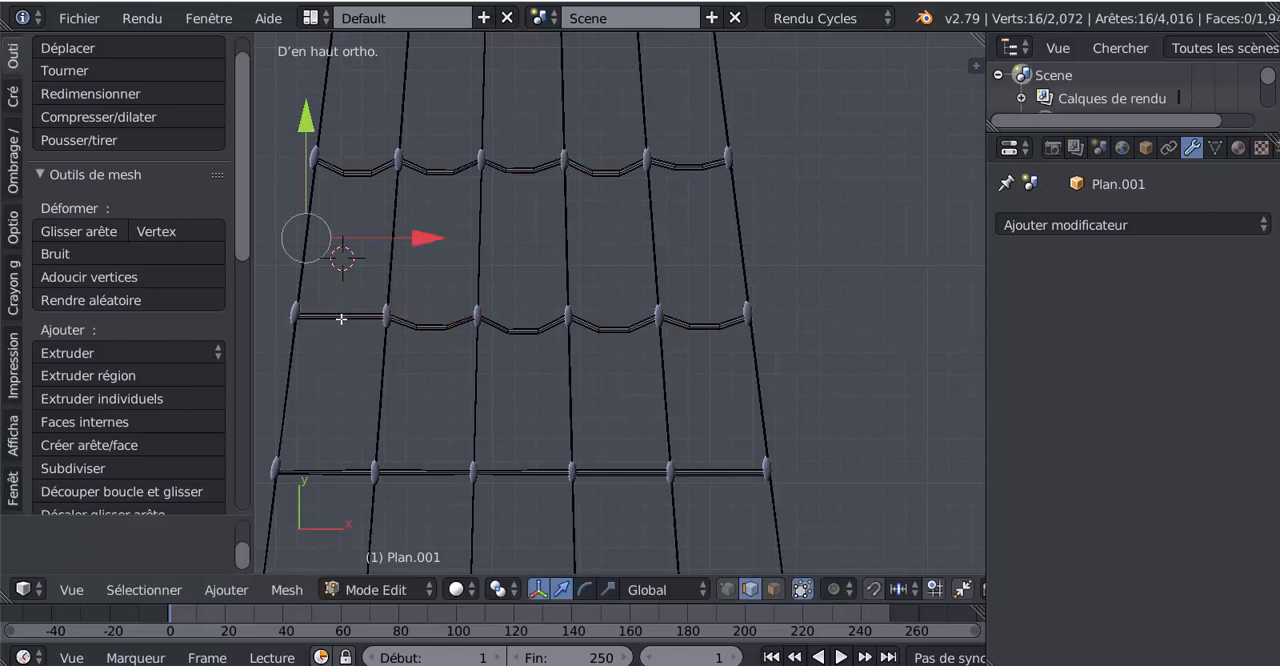
- Add two centred loop cuts between the eleventh rung's two leftmost knots and move them -0.055 along Y
key(ctrl+r)
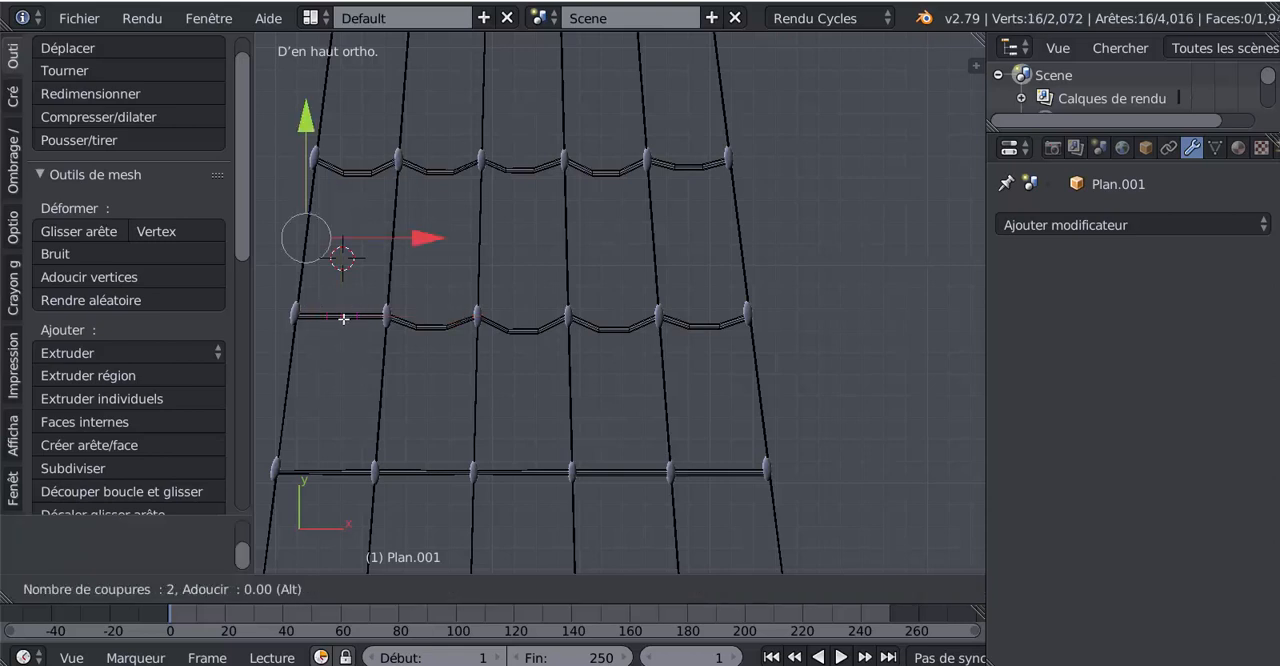
click(343, 318)
key(g)
key(y)
click(491, 301)
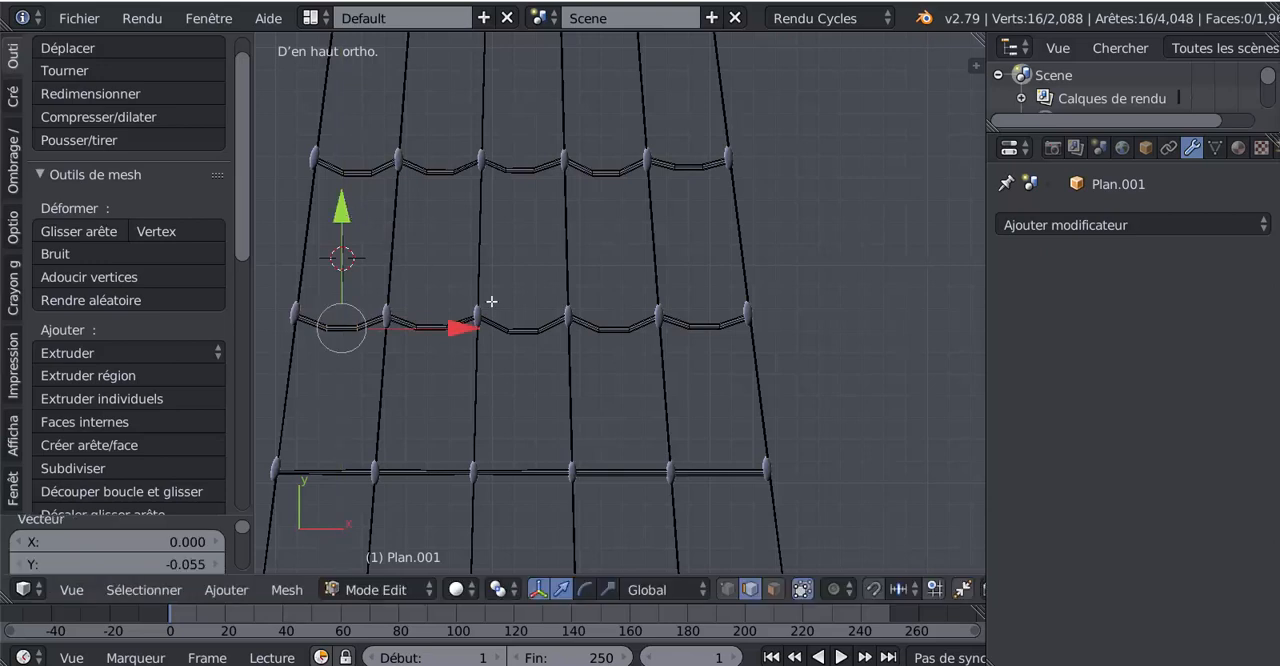
- Add two centred loop cuts between the twelfth rung's two rightmost knots and move them -0.096 along Y
key(ctrl+r)
click(730, 474)
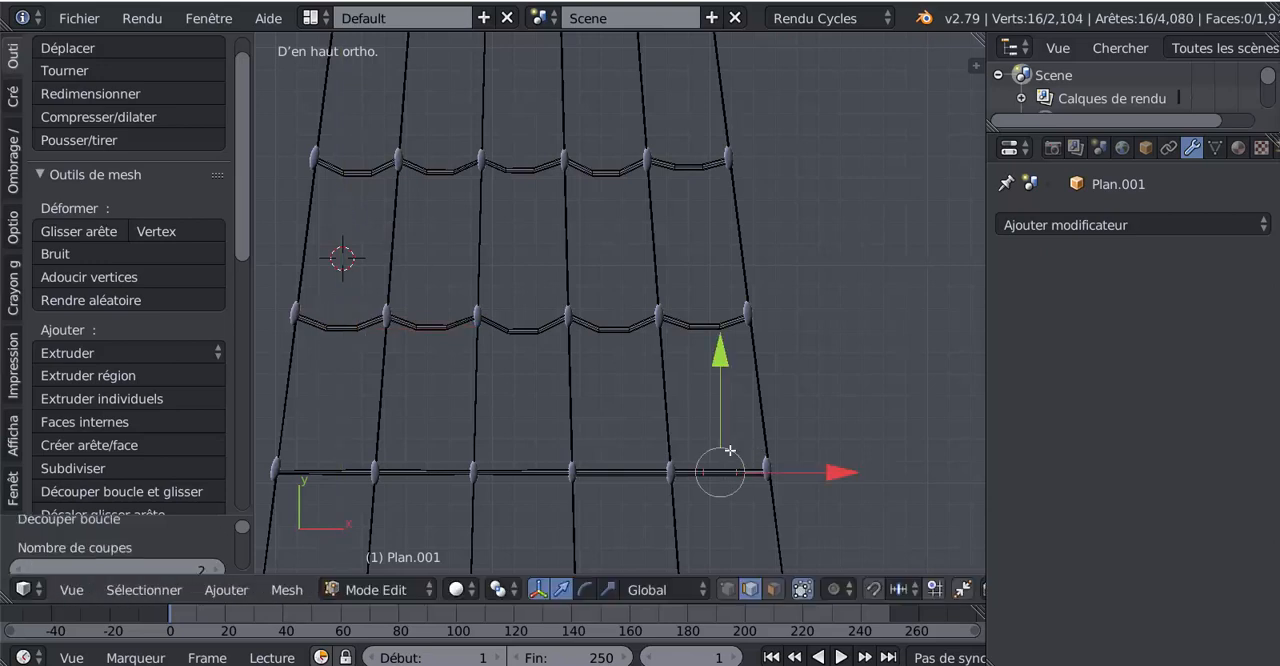
key(g)
key(y)
click(620, 484)
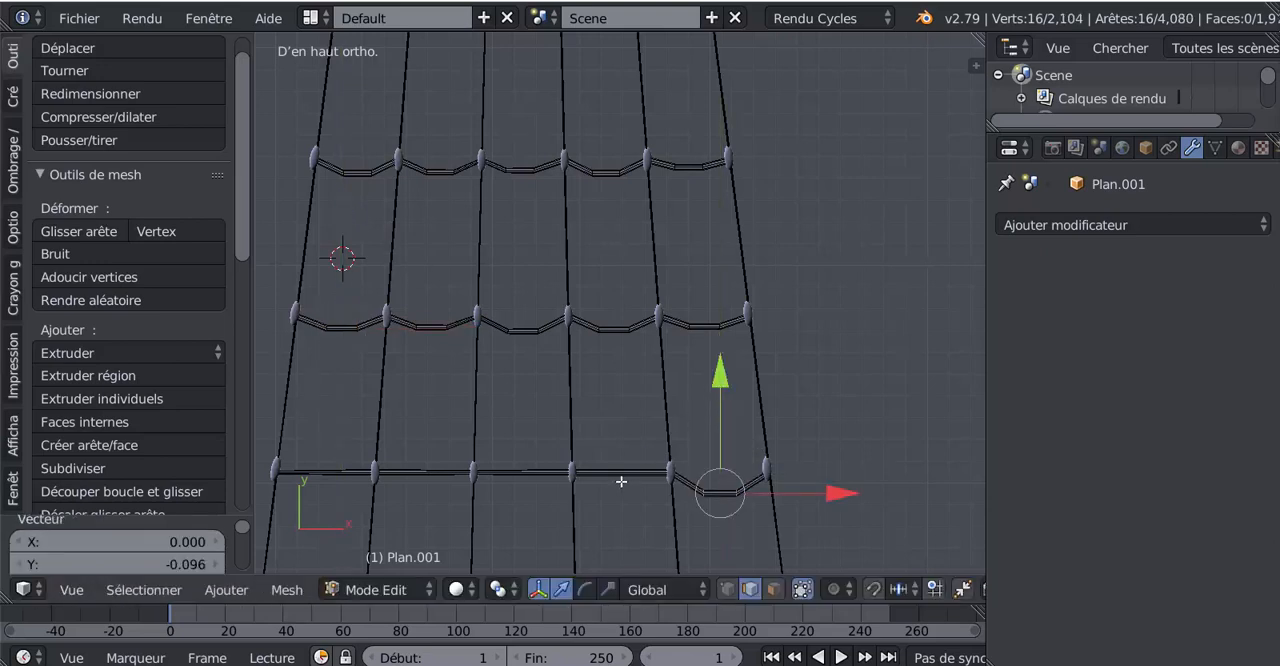
- Add two centred loop cuts between the twelfth rung's fourth and fifth knots from the left and move them -0.081 along Y
key(ctrl+r)
click(617, 475)
click(616, 470)
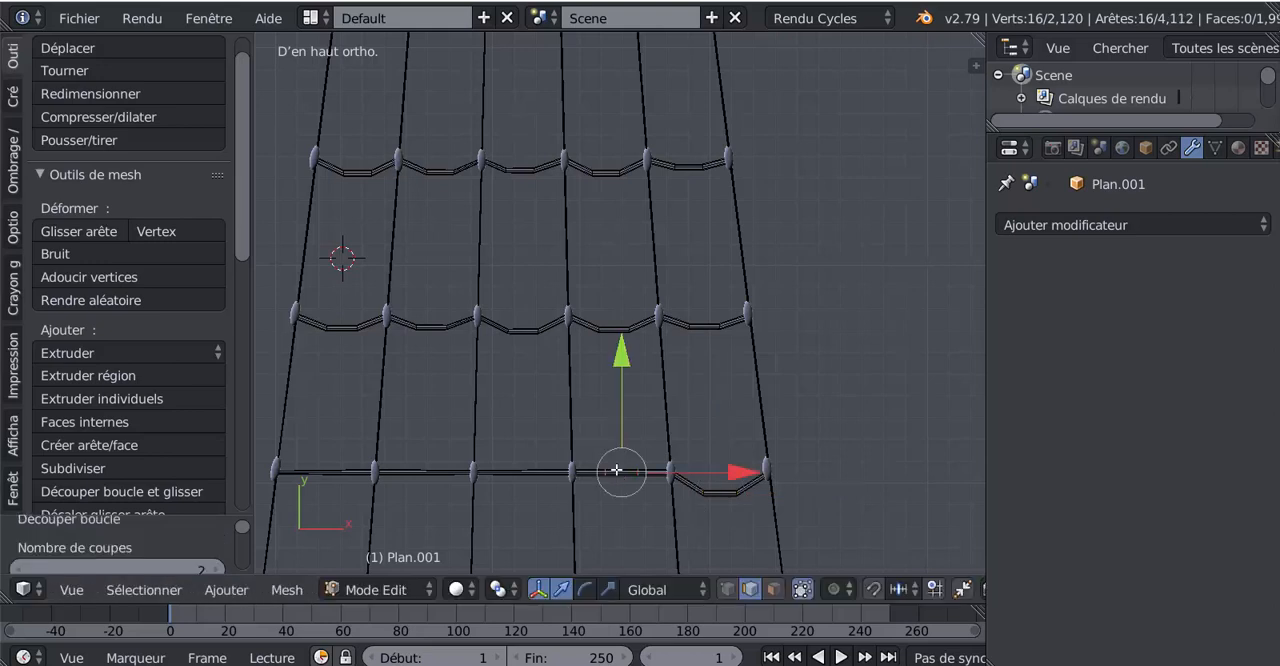
key(g)
key(y)
click(628, 380)
- Add two centred loop cuts between the twelfth rung's third and fourth knots from the left and move them -0.088 along Y
key(ctrl+r)
scroll(529, 486, up, 1)
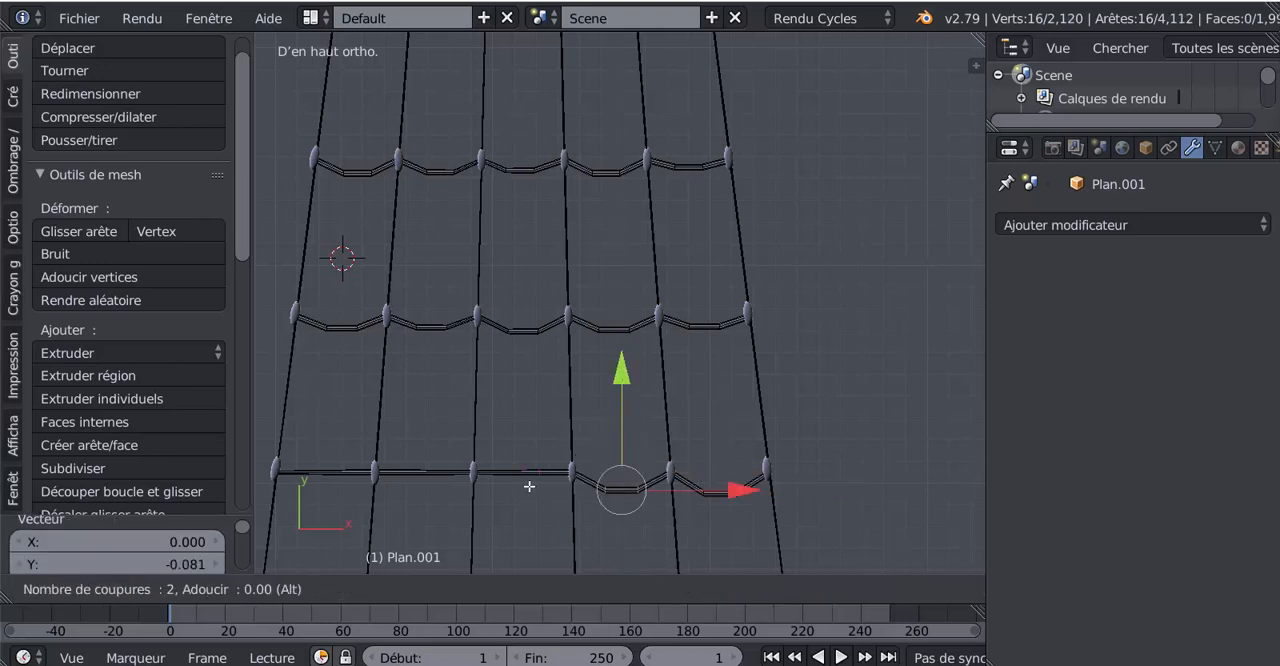
click(529, 486)
click(529, 486)
key(g)
key(y)
click(525, 383)
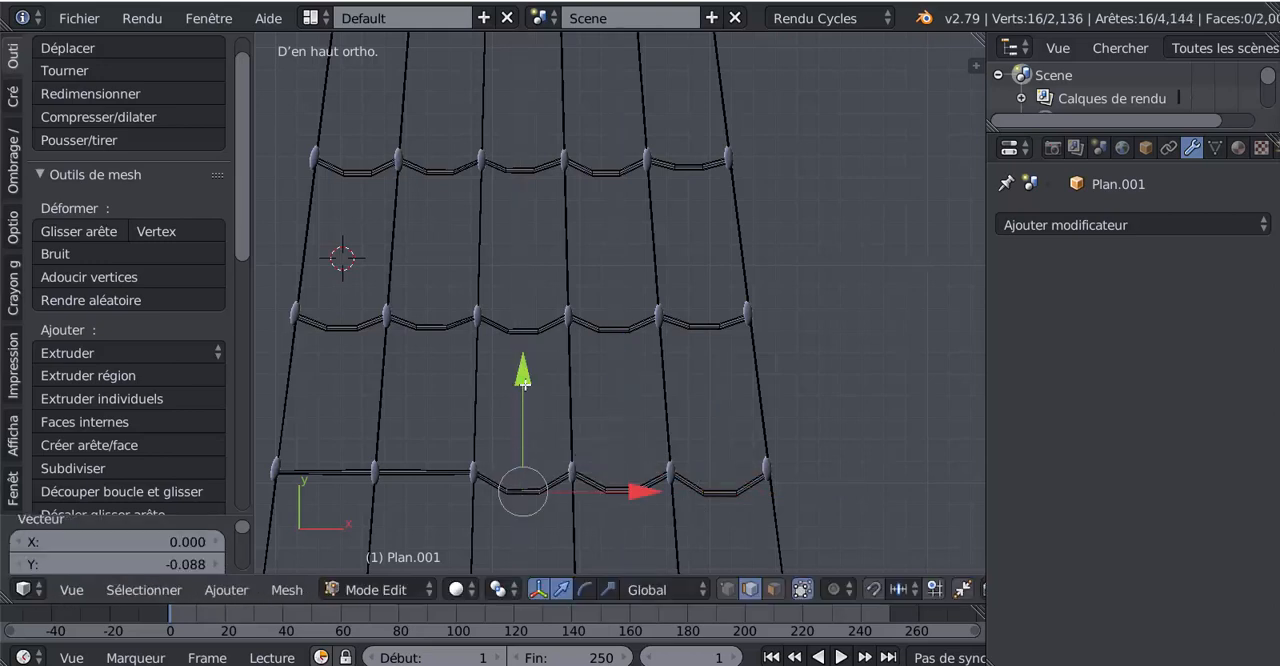
- Add two centred loop cuts between the twelfth rung's second and third knots from the left and move them -0.081 along Y
key(ctrl+r)
click(425, 471)
click(425, 471)
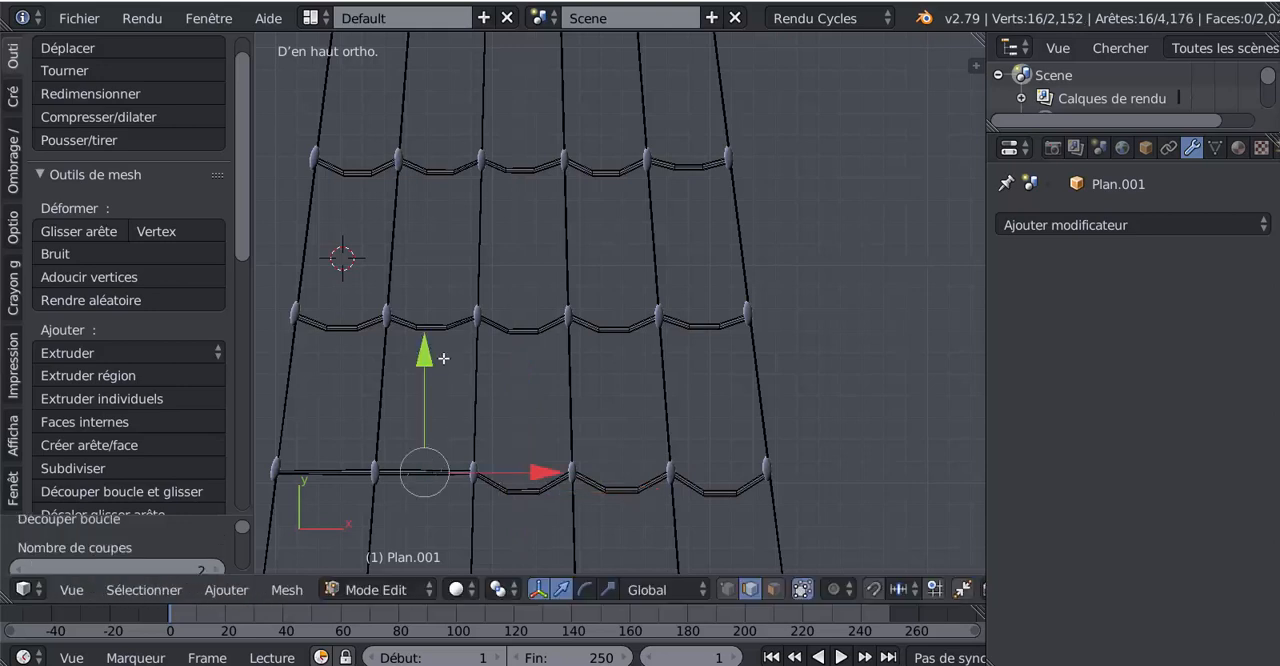
key(g)
key(y)
click(425, 372)
- Add two centred loop cuts between the twelfth rung's two leftmost knots and move them -0.085 along Y
key(ctrl+r)
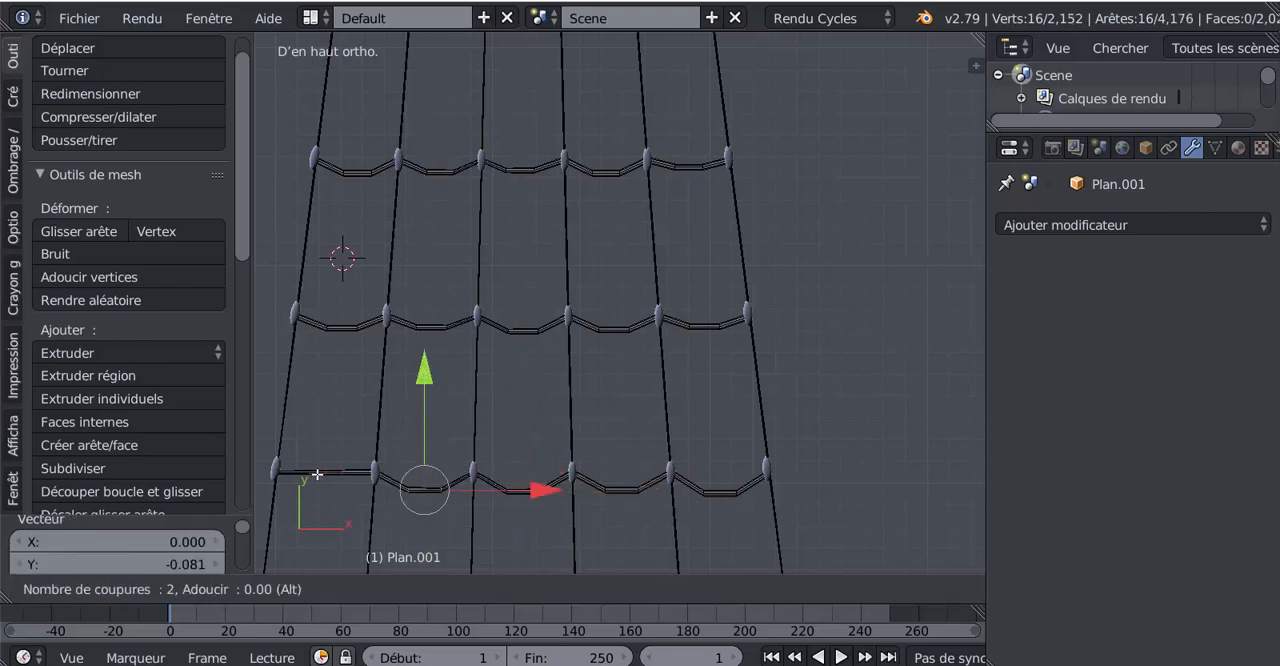
click(314, 475)
click(314, 475)
key(g)
key(y)
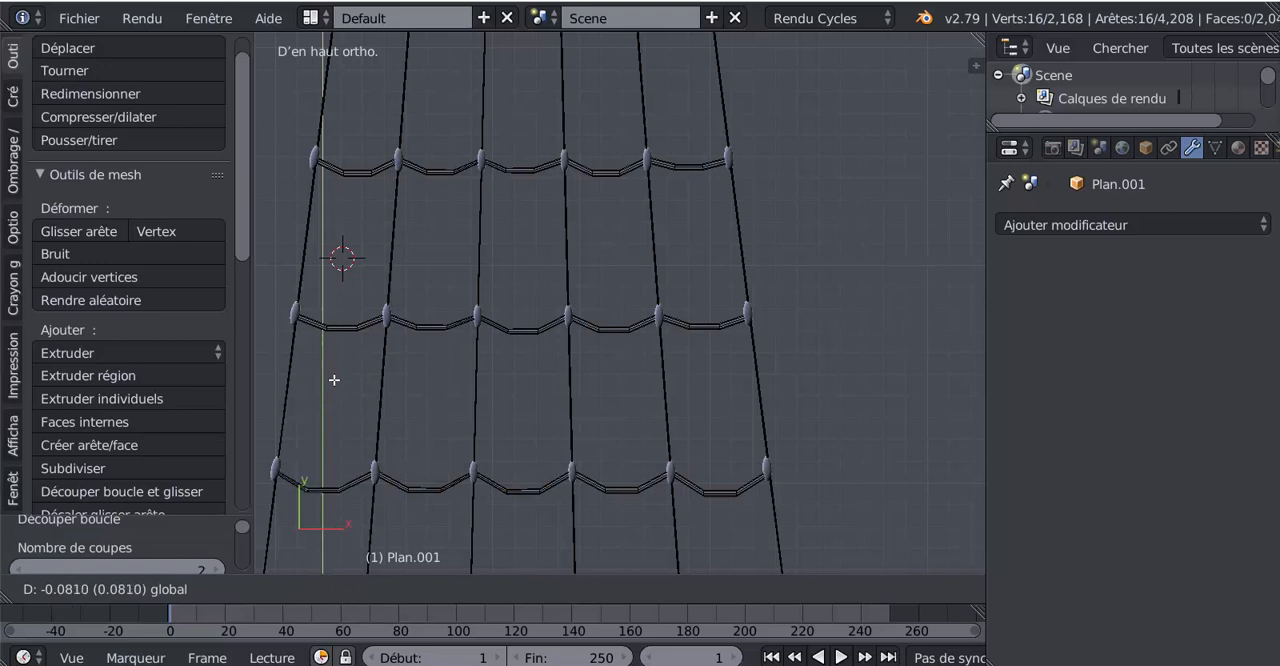
click(334, 377)
- Switch to Object Mode and apply smooth shading to the whole rope ladder
scroll(631, 389, down, 4)
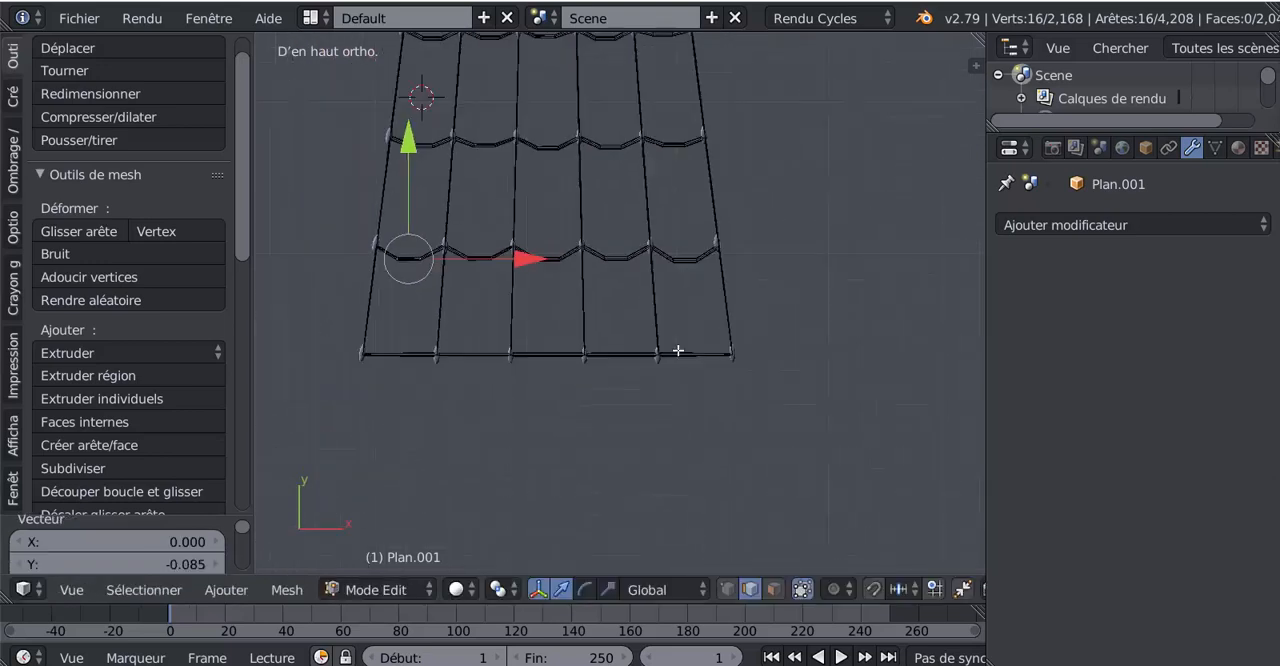
key(Tab)
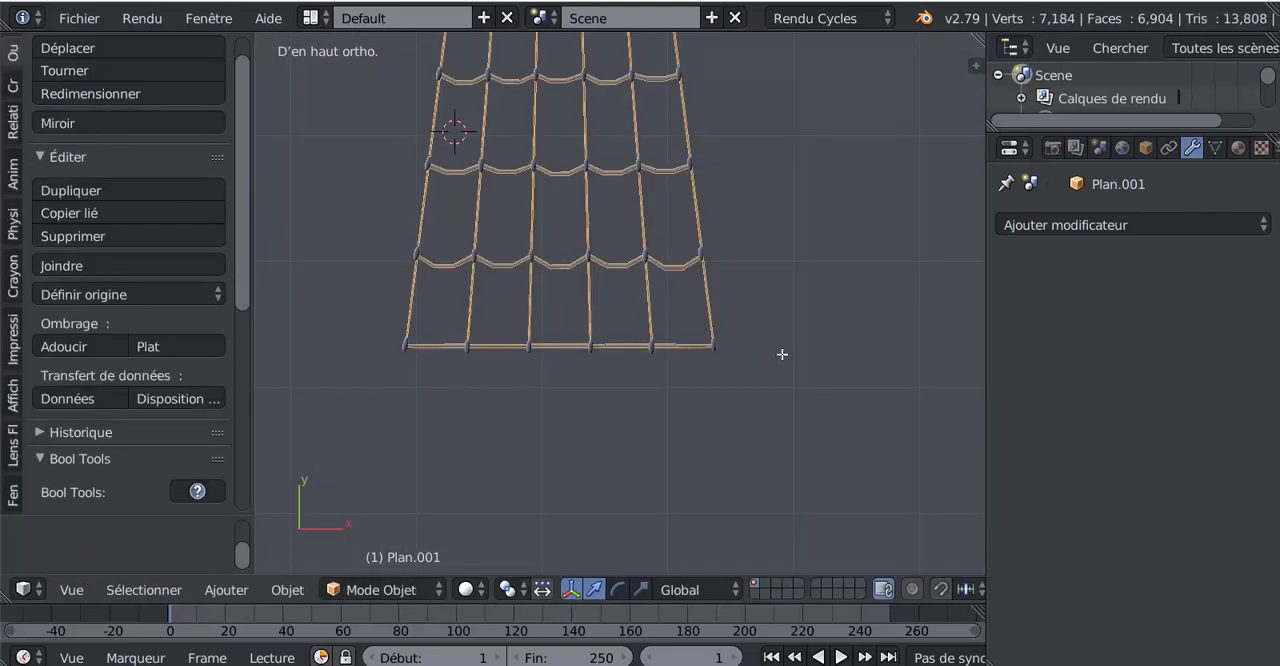
shift+middle_drag(796, 357, 713, 347)
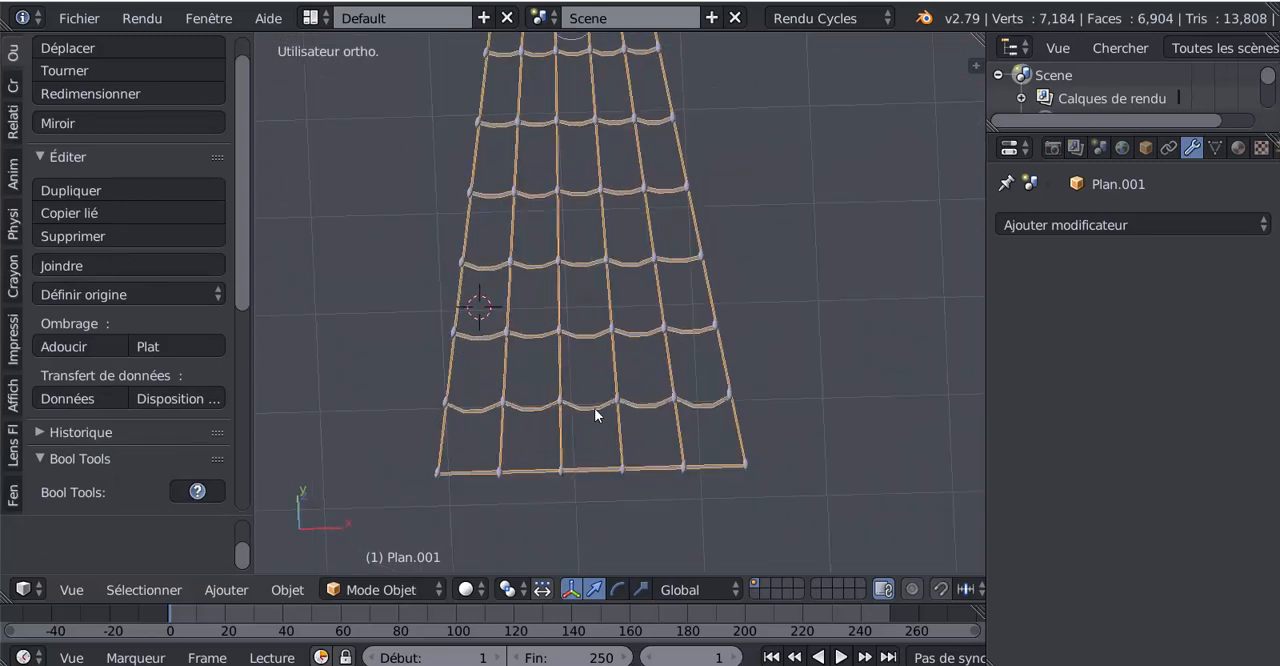
shift+middle_drag(594, 415, 652, 518)
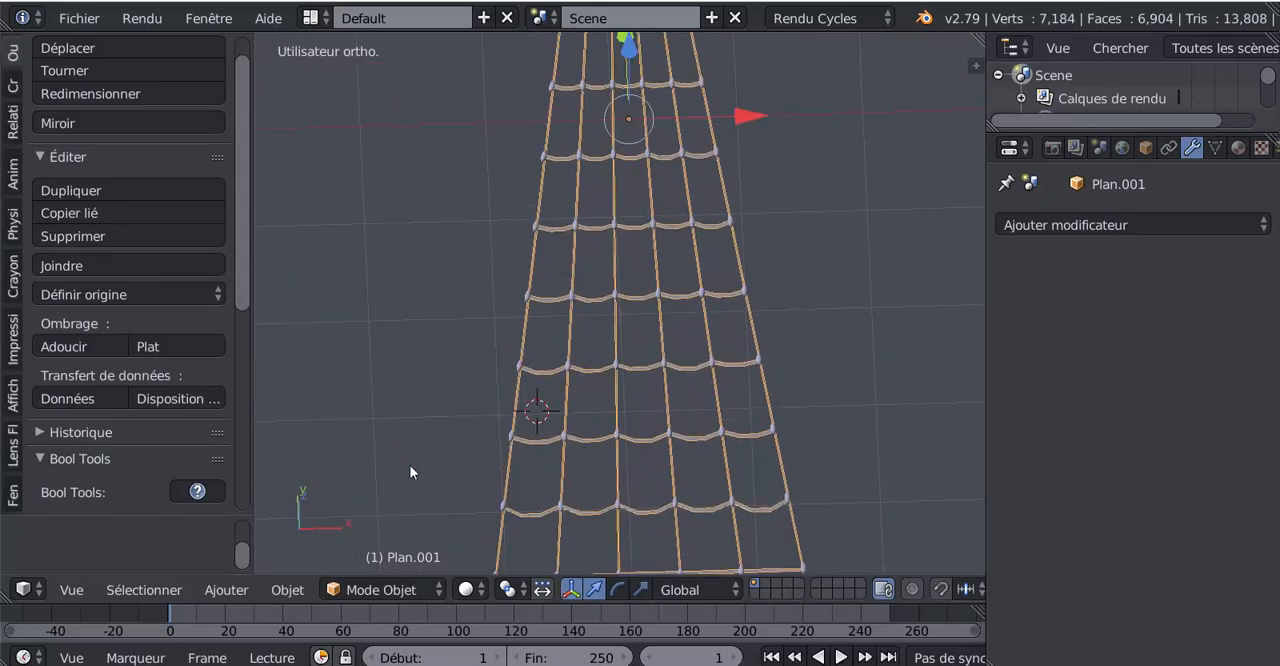
click(54, 346)
- Examine the smooth-shaded rope ladder's knots and sagging rungs close up and from farther away
middle_drag(602, 329, 600, 388)
scroll(637, 317, up, 4)
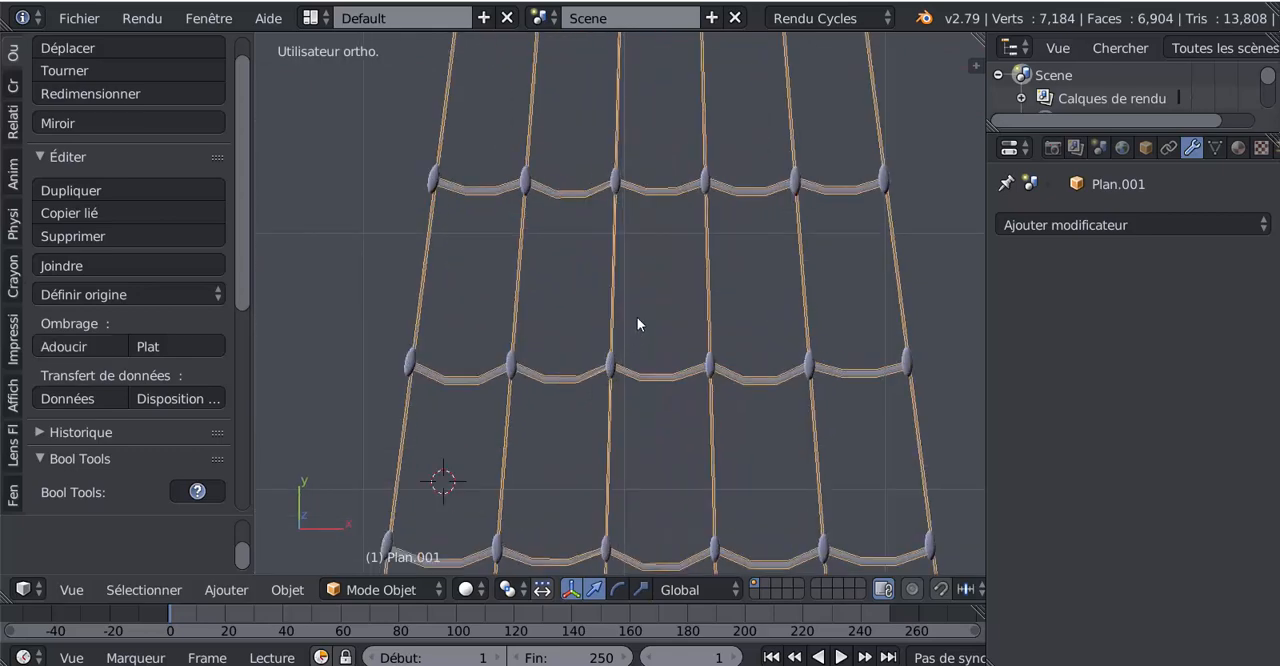
shift+middle_drag(651, 268, 628, 365)
scroll(628, 365, down, 3)
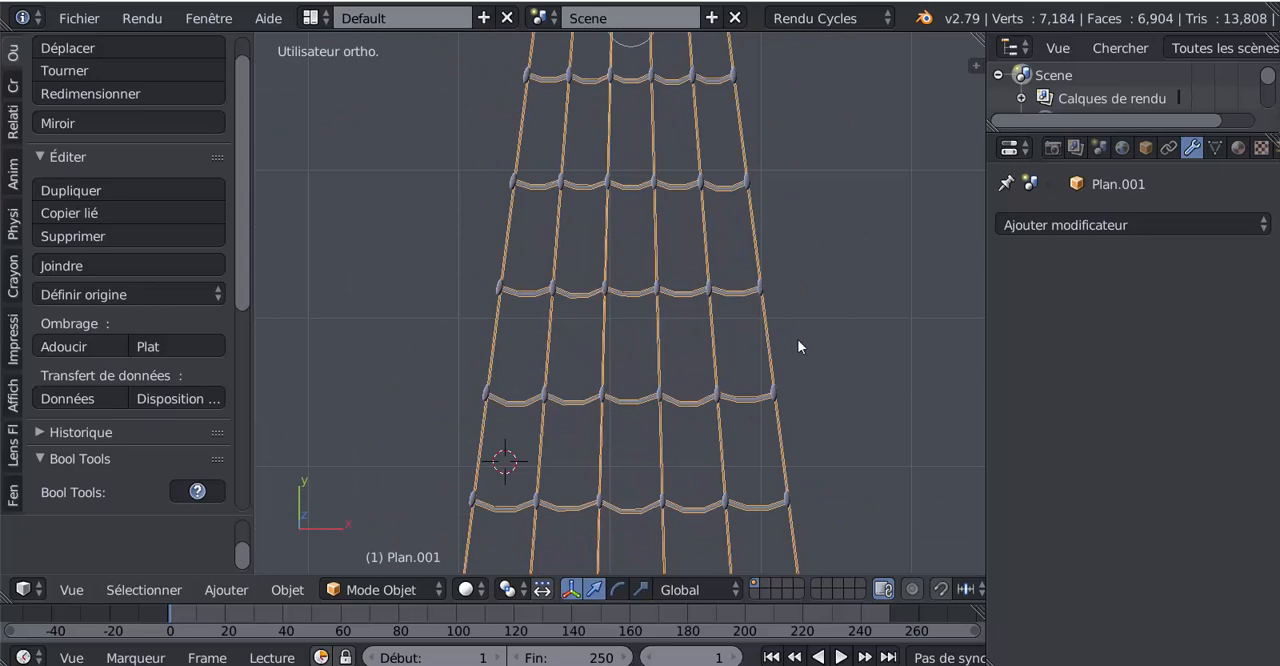
key(Tab)
key(Tab)
shift+scroll(672, 392, down, 3)
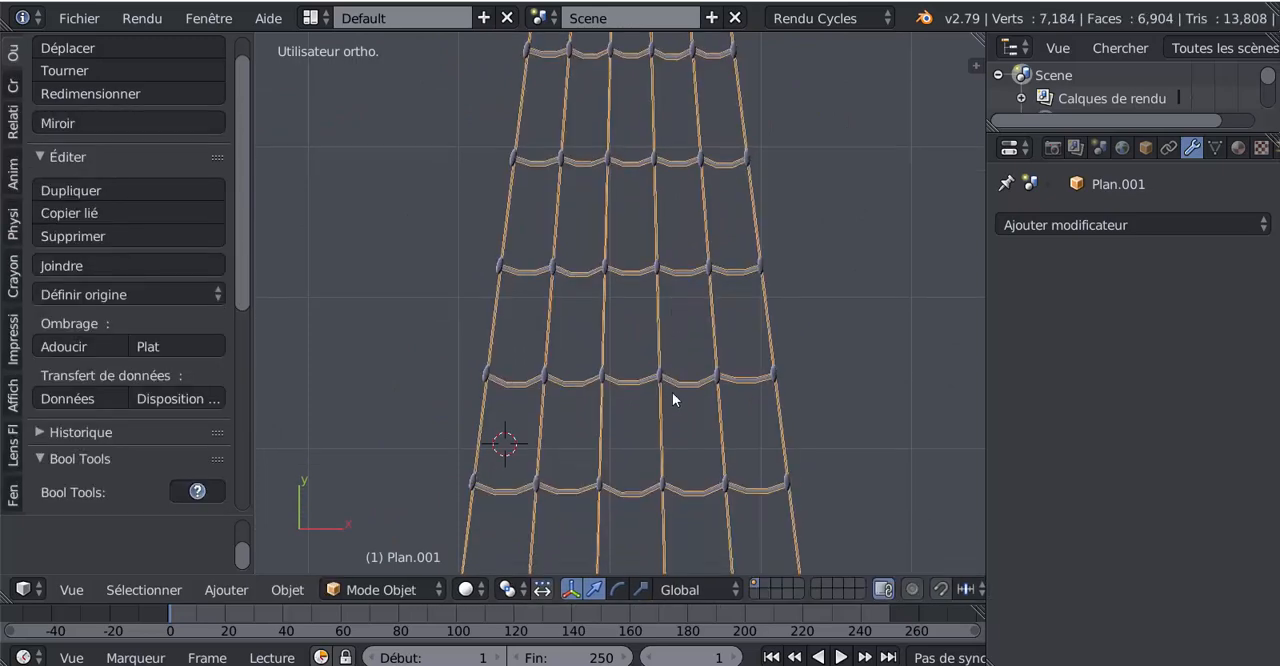
- Clear the rope ladder's mesh selection in Edit Mode and check the knots and rungs in wireframe and solid display
middle_drag(667, 334, 652, 284)
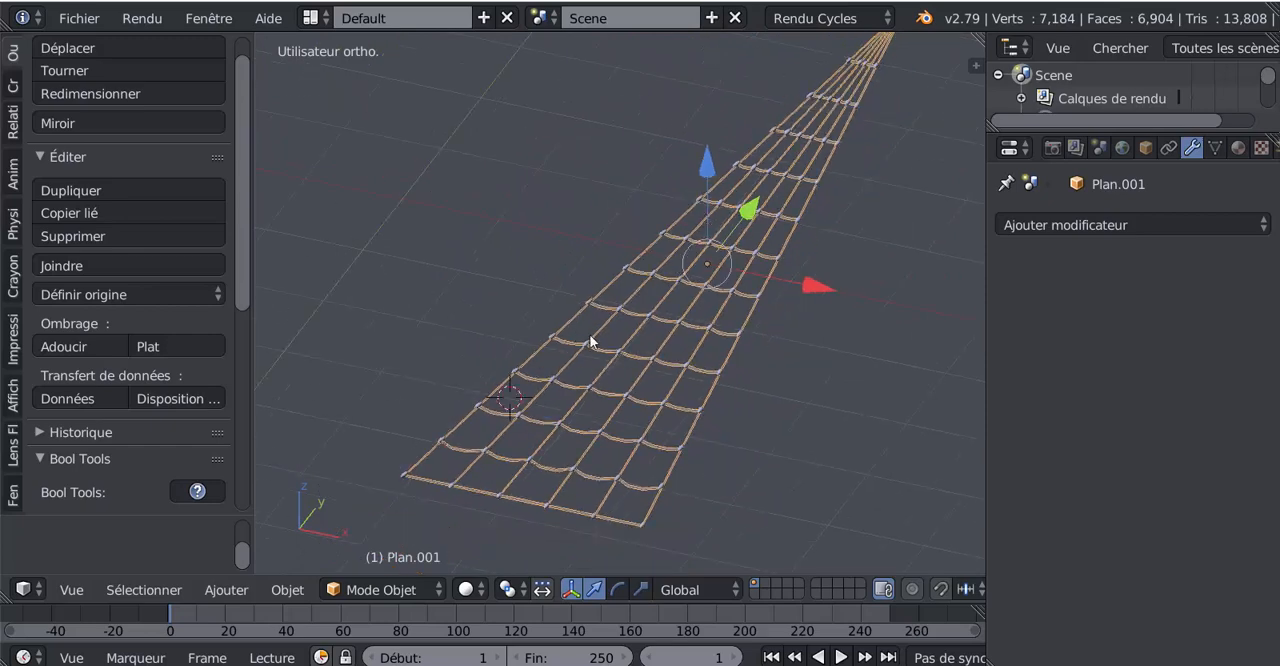
middle_drag(591, 337, 621, 453)
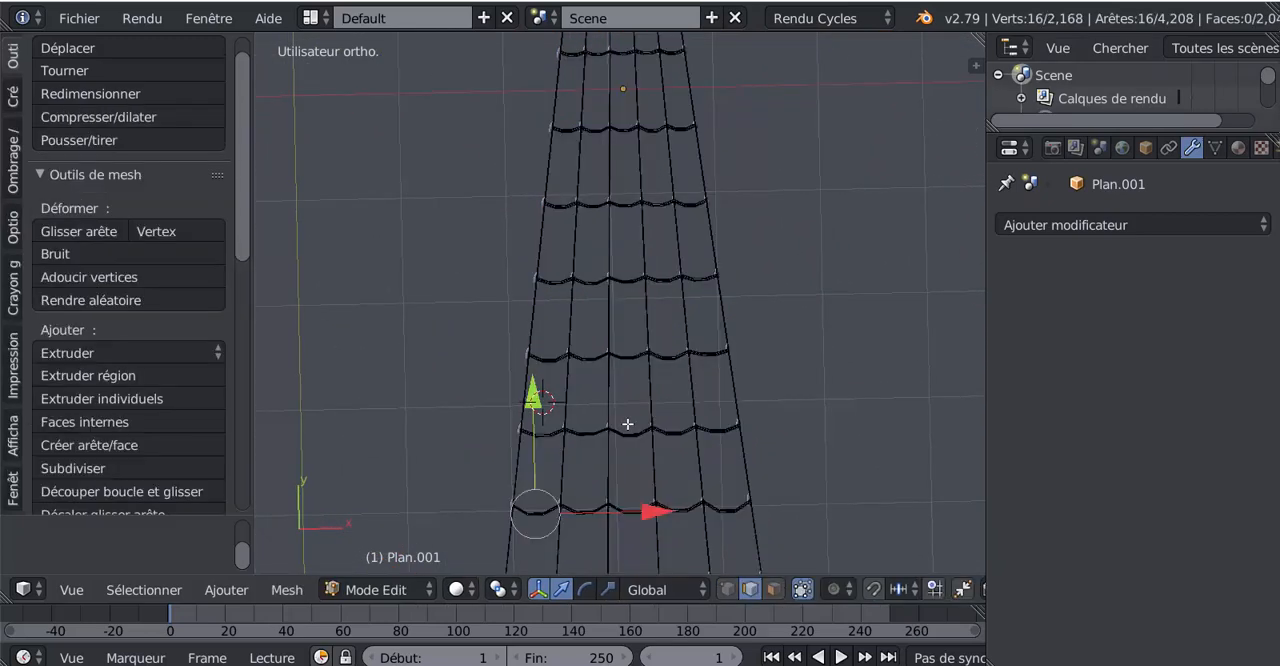
key(z)
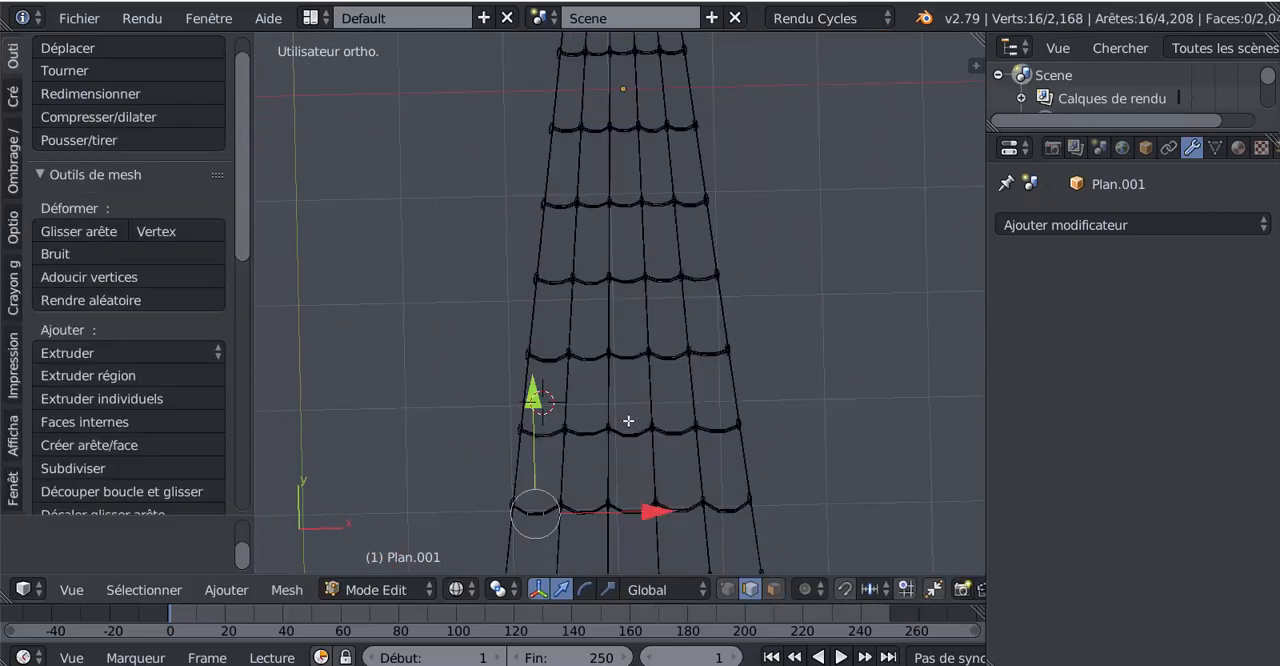
key(a)
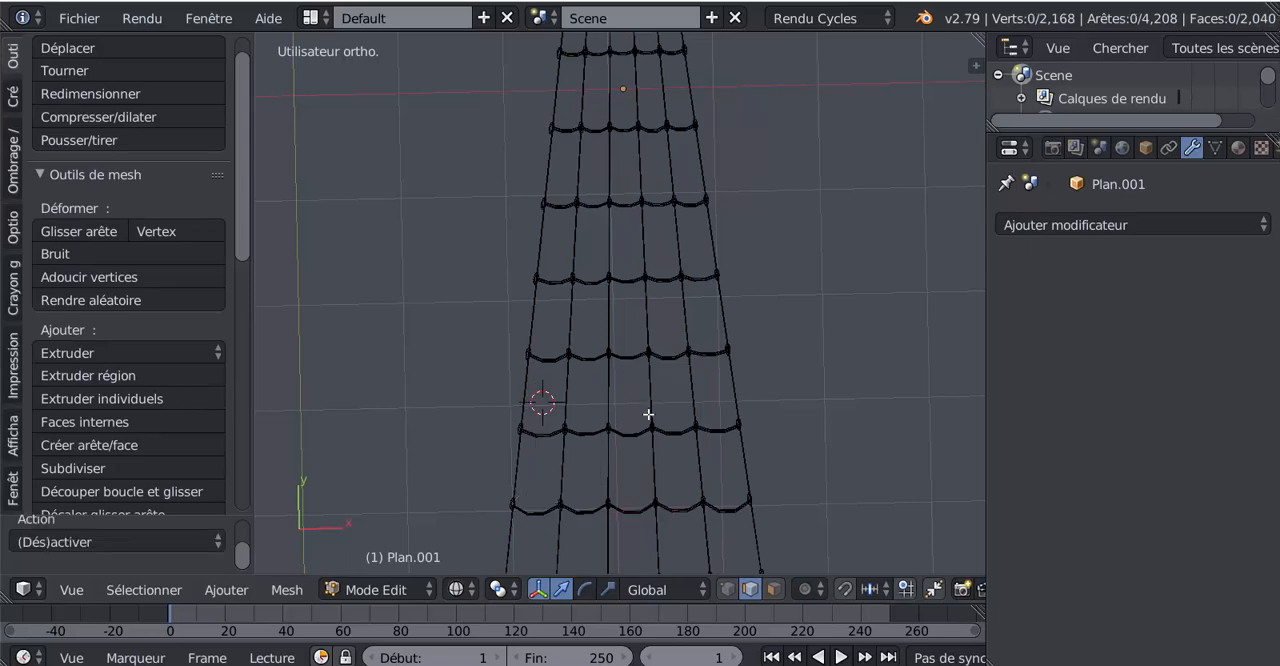
key(z)
scroll(648, 414, down, 2)
mouse_move(648, 414)
middle_down()
mouse_move(711, 426)
mouse_move(627, 370)
mouse_move(643, 337)
mouse_move(621, 410)
mouse_move(711, 343)
mouse_move(753, 410)
mouse_move(651, 371)
mouse_move(634, 329)
mouse_move(603, 349)
mouse_move(618, 424)
middle_up()
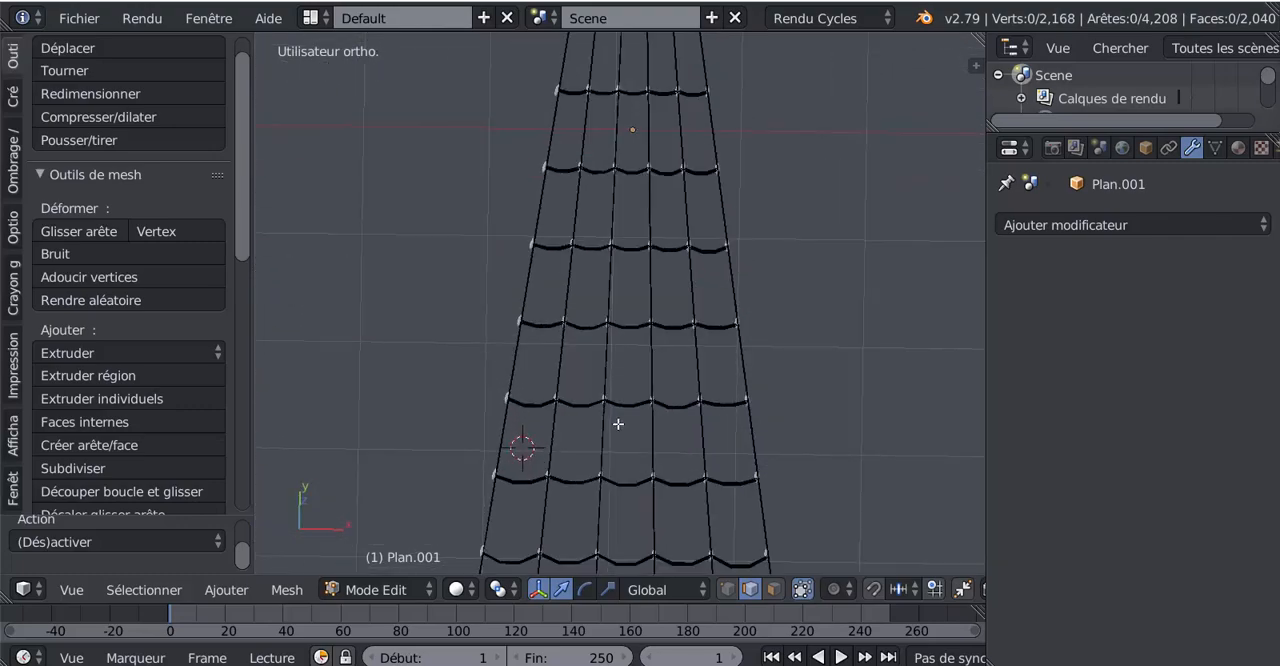
scroll(618, 424, up, 2)
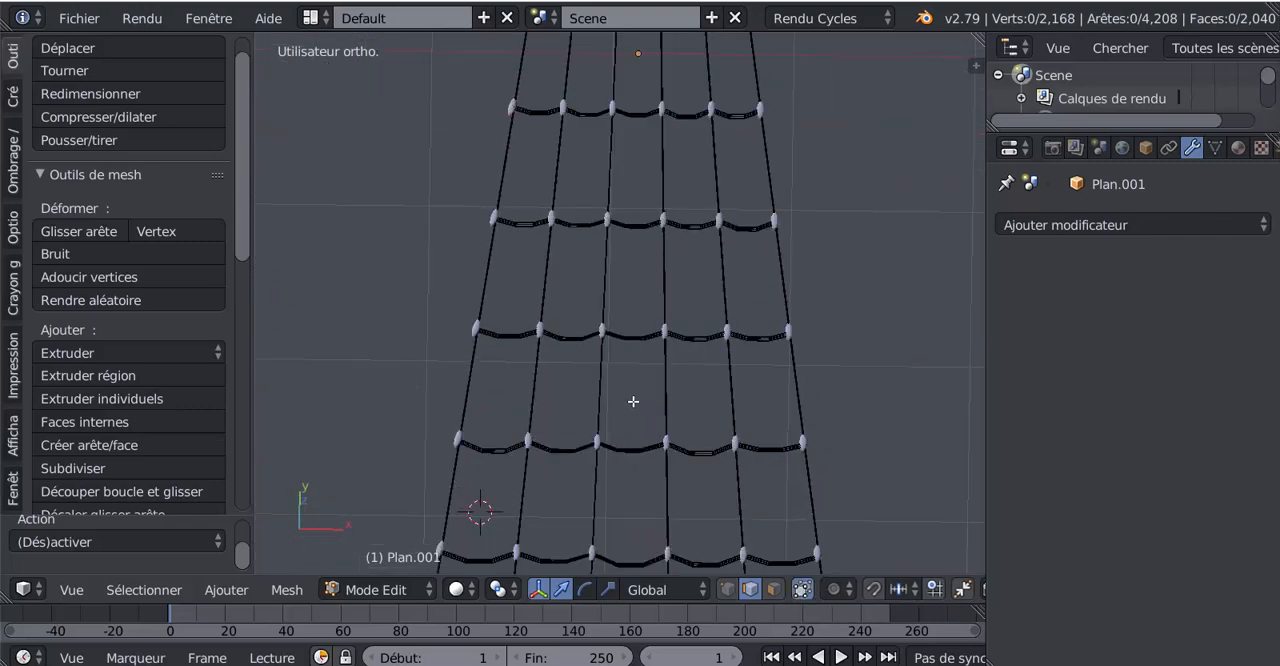
middle_drag(637, 393, 647, 466)
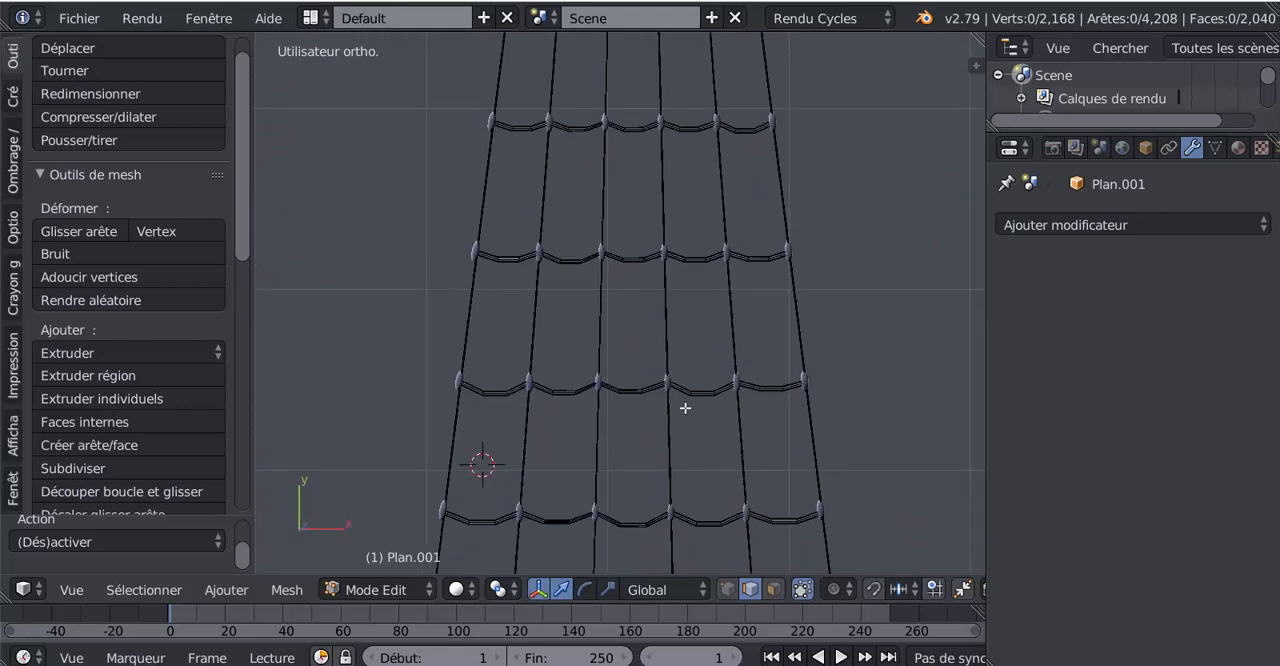
- Return to Object Mode, check the deselected rope ladder, then reselect it and apply smooth shading again
key(Tab)
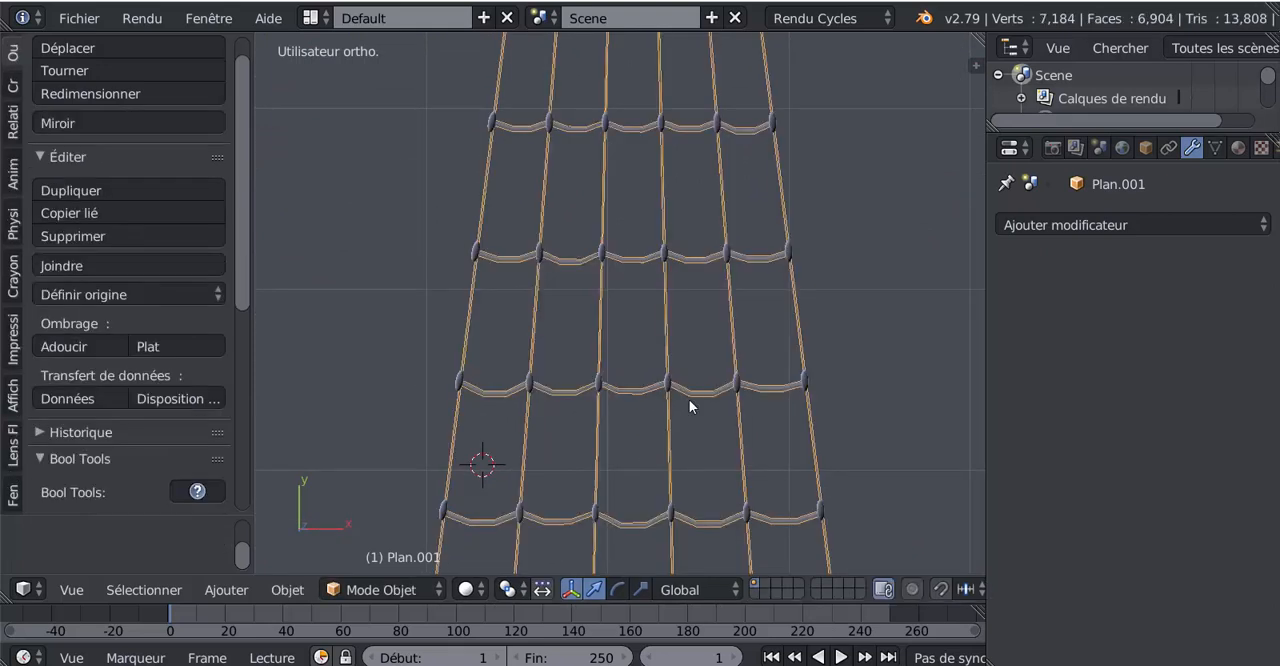
key(a)
scroll(689, 399, down, 2)
mouse_move(690, 441)
middle_down()
mouse_move(657, 422)
mouse_move(668, 378)
mouse_move(689, 441)
middle_up()
scroll(688, 438, up, 2)
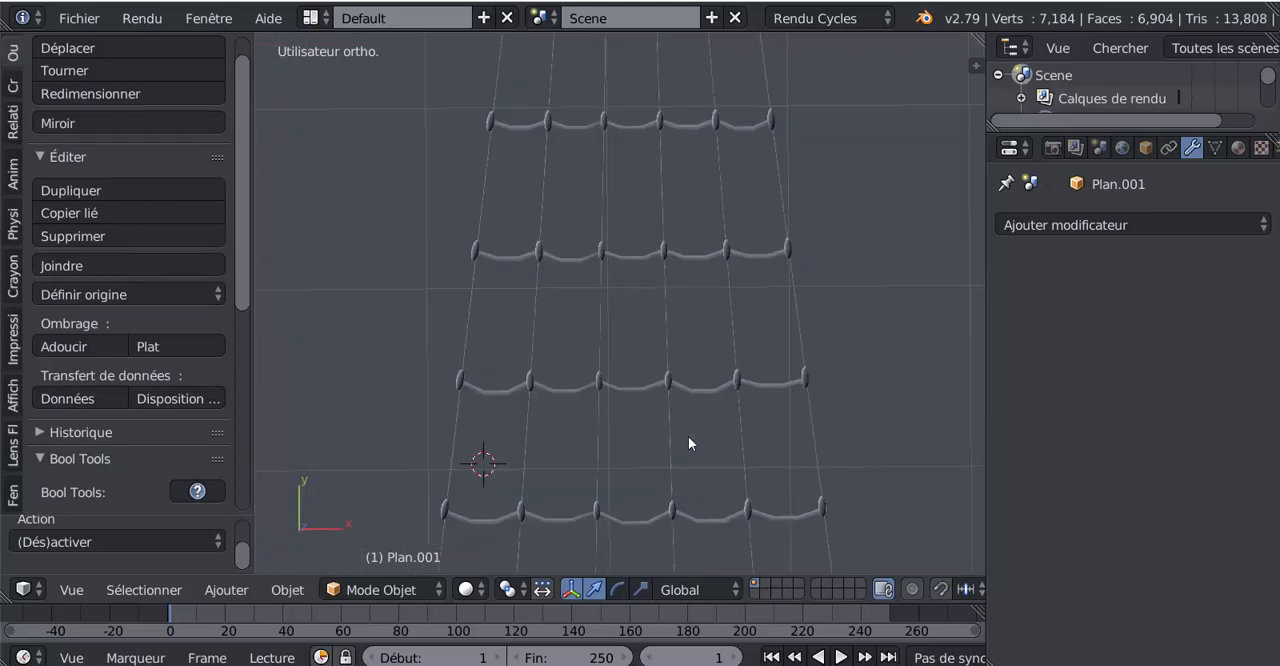
scroll(688, 436, up, 2)
key(a)
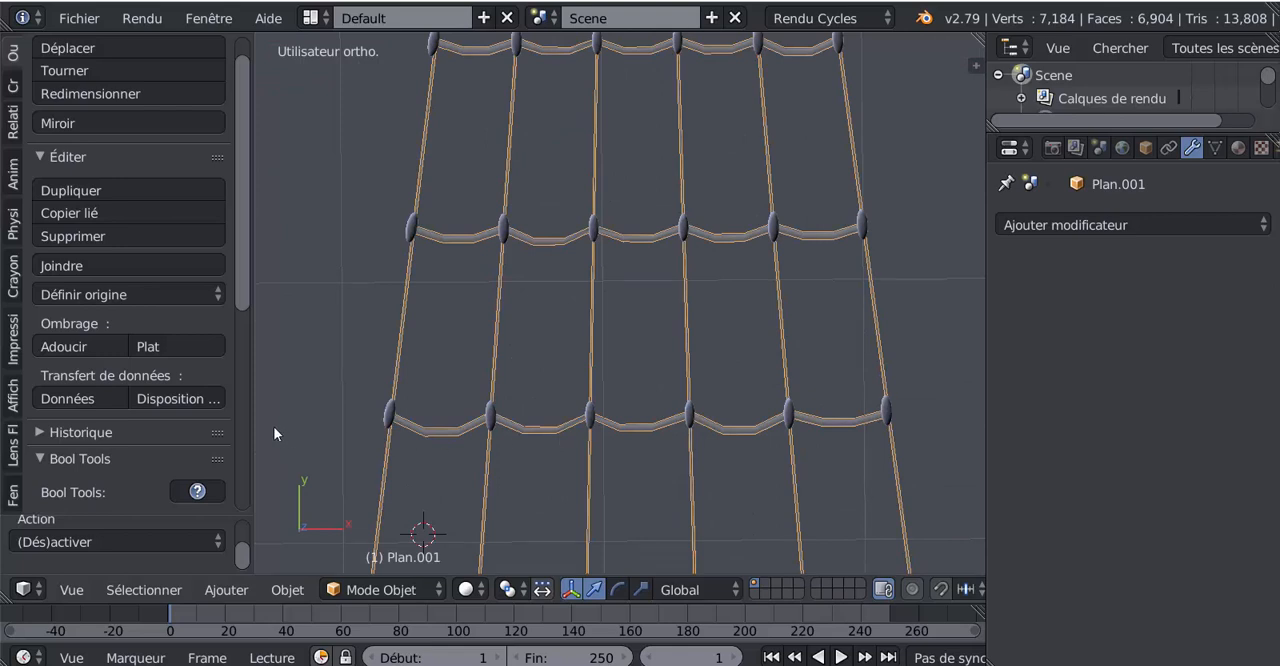
click(67, 346)
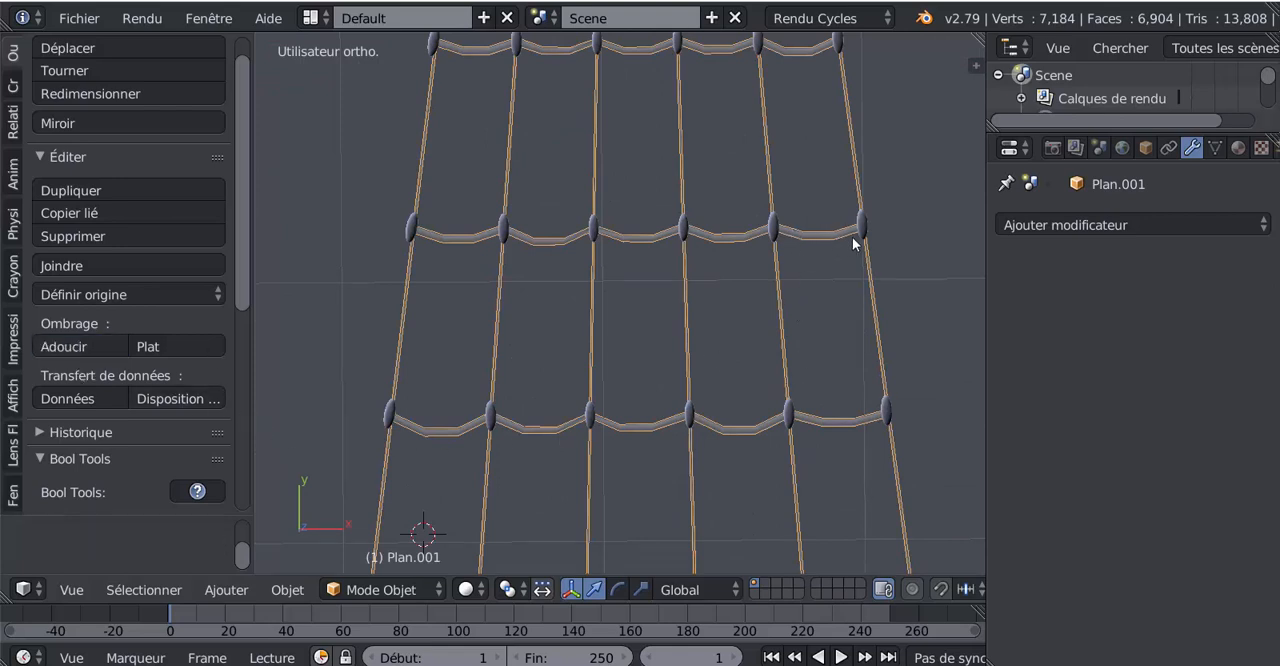
- Examine the whole rope ladder from several angles in Edit Mode and Object Mode
key(Tab)
scroll(792, 376, down, 4)
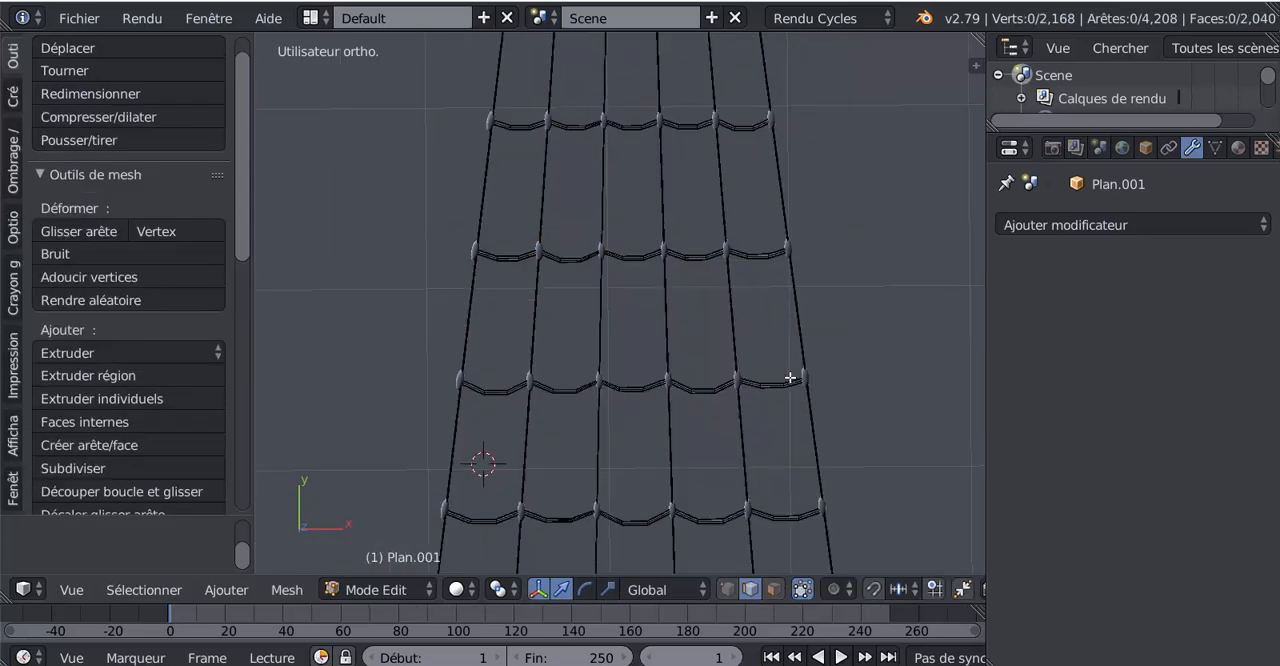
middle_drag(789, 377, 809, 270)
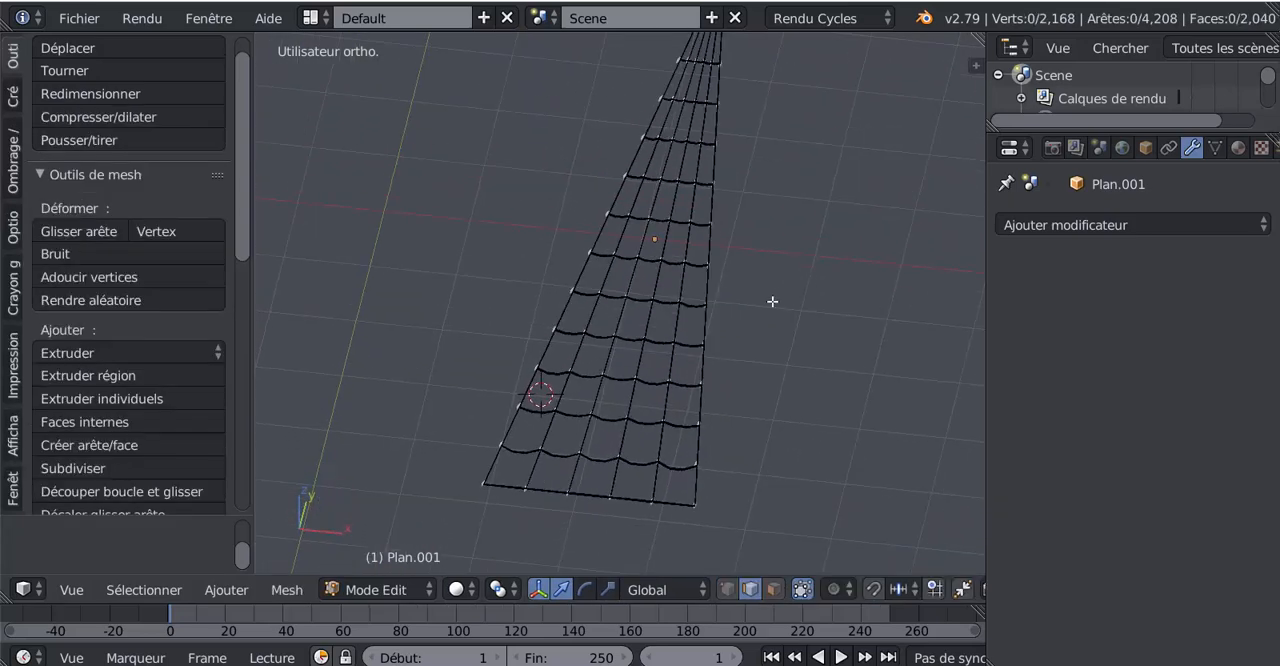
middle_drag(737, 337, 793, 290)
scroll(684, 385, up, 3)
key(Tab)
middle_drag(977, 278, 773, 376)
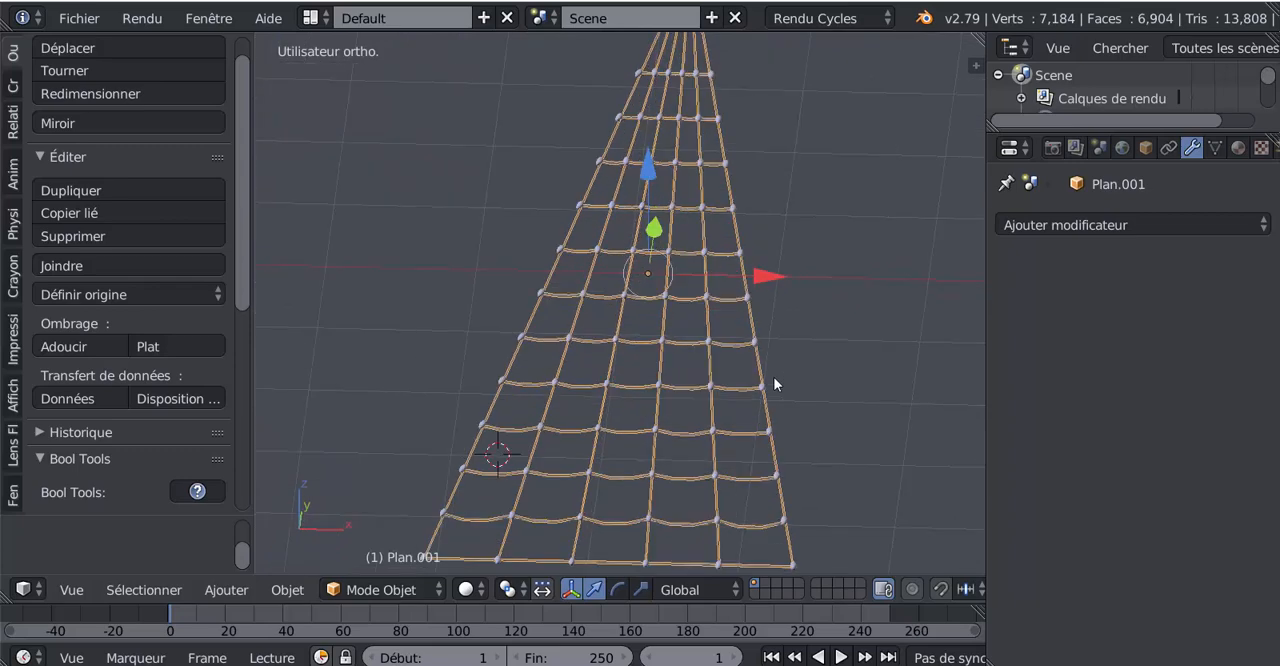
- Open the list of modifiers available for the rope ladder
click(1074, 226)
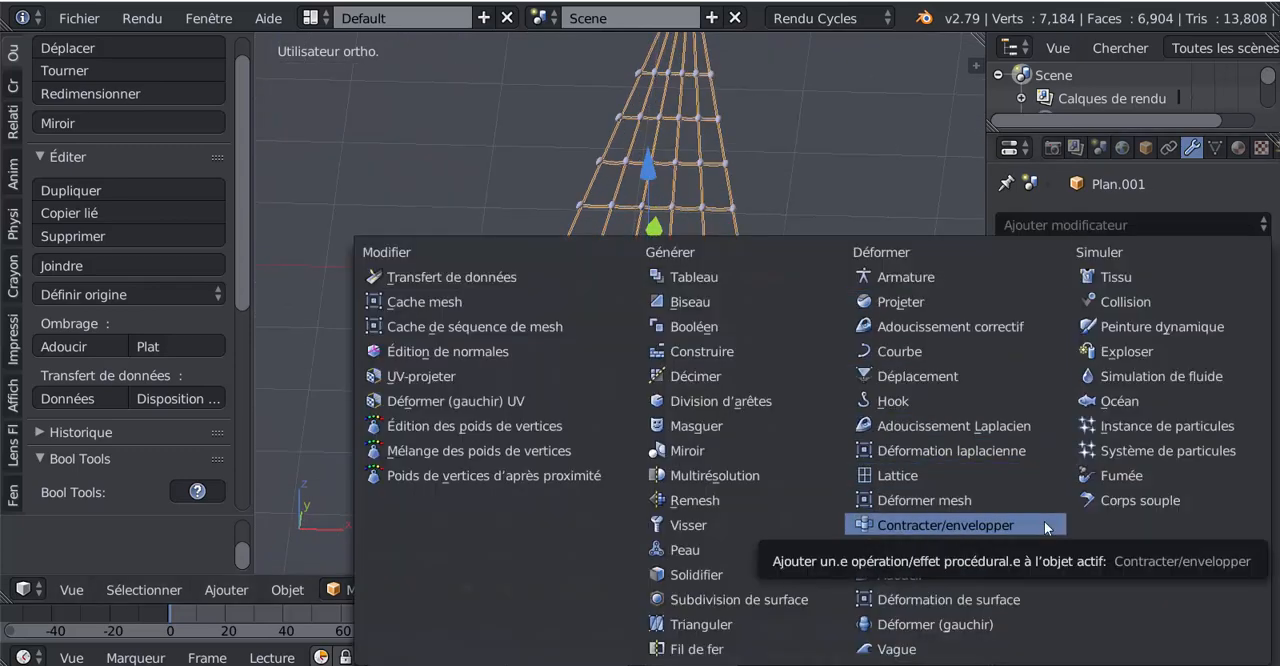
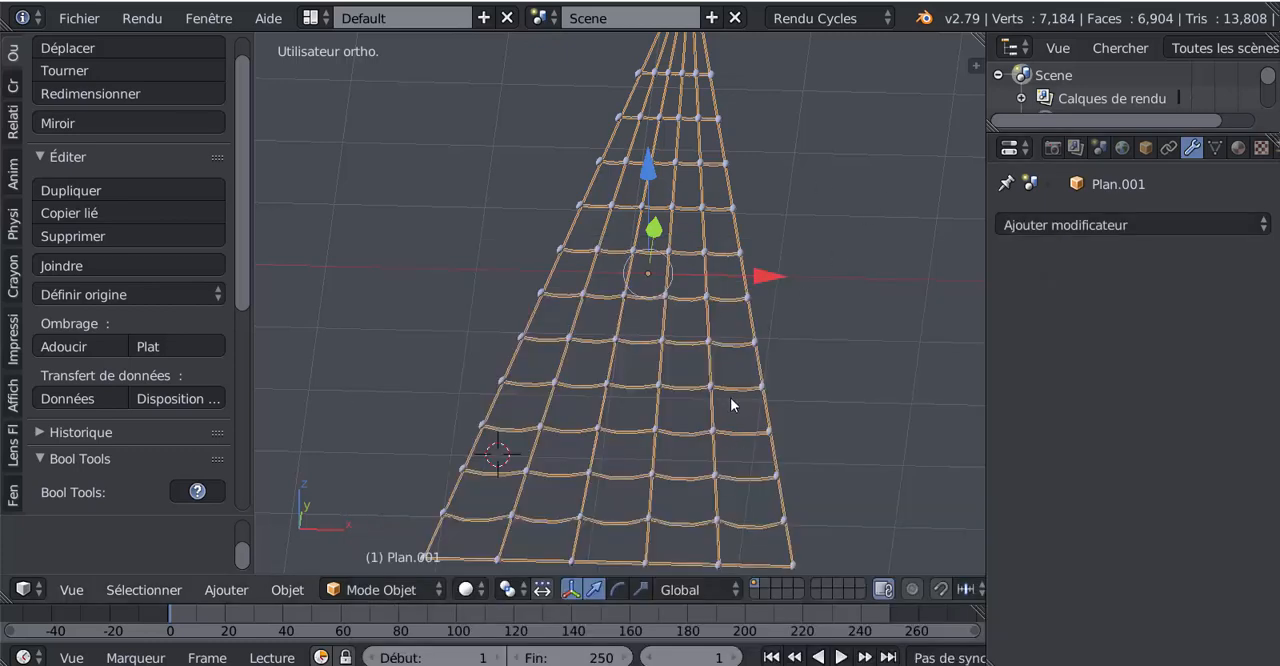
- Try a Subdivision Surface modifier on the rope ladder and remove it again
middle_drag(730, 400, 735, 474)
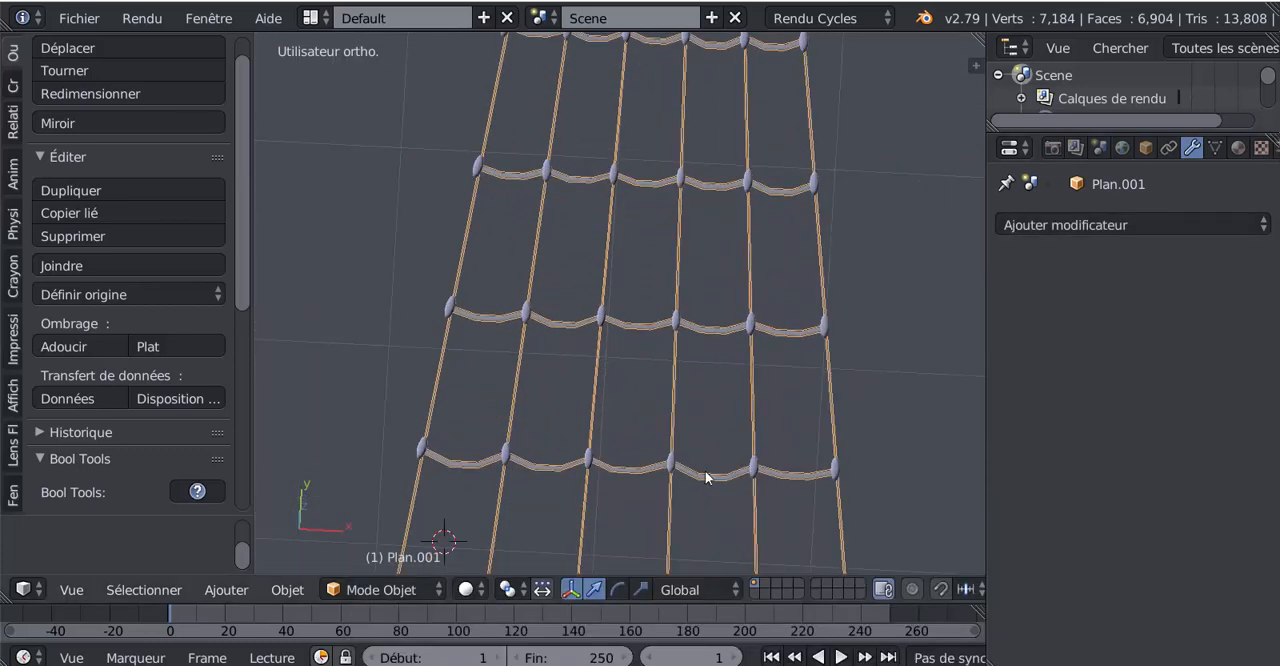
click(1096, 225)
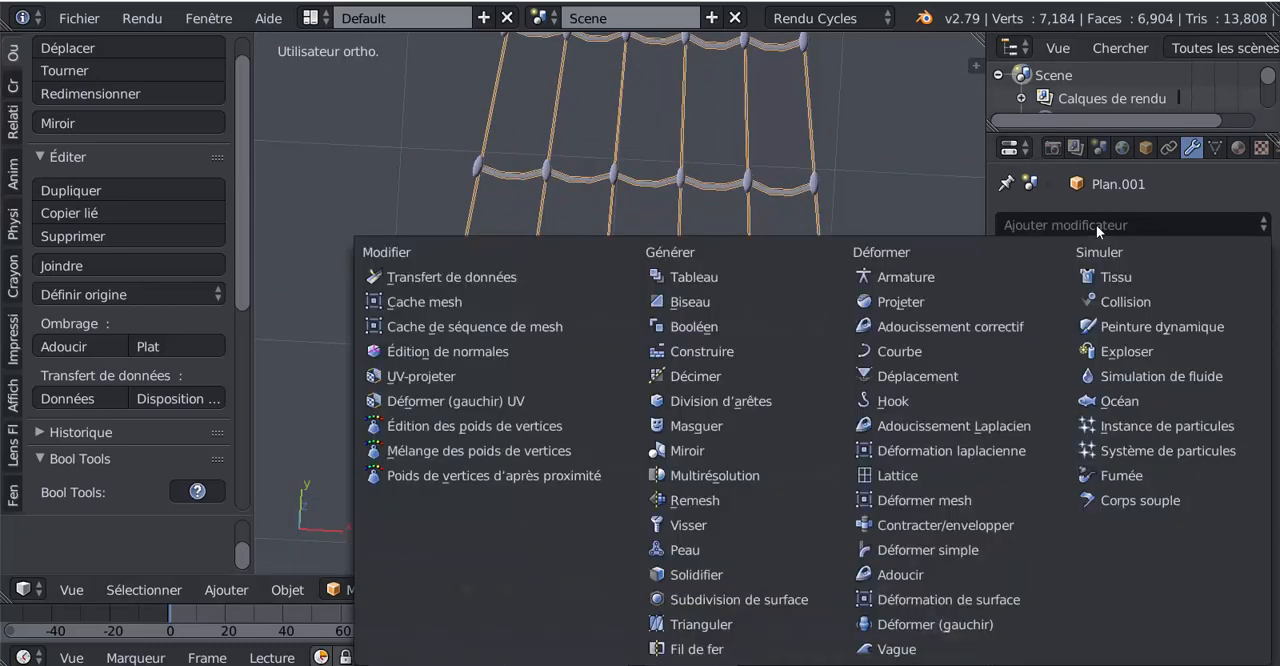
click(734, 597)
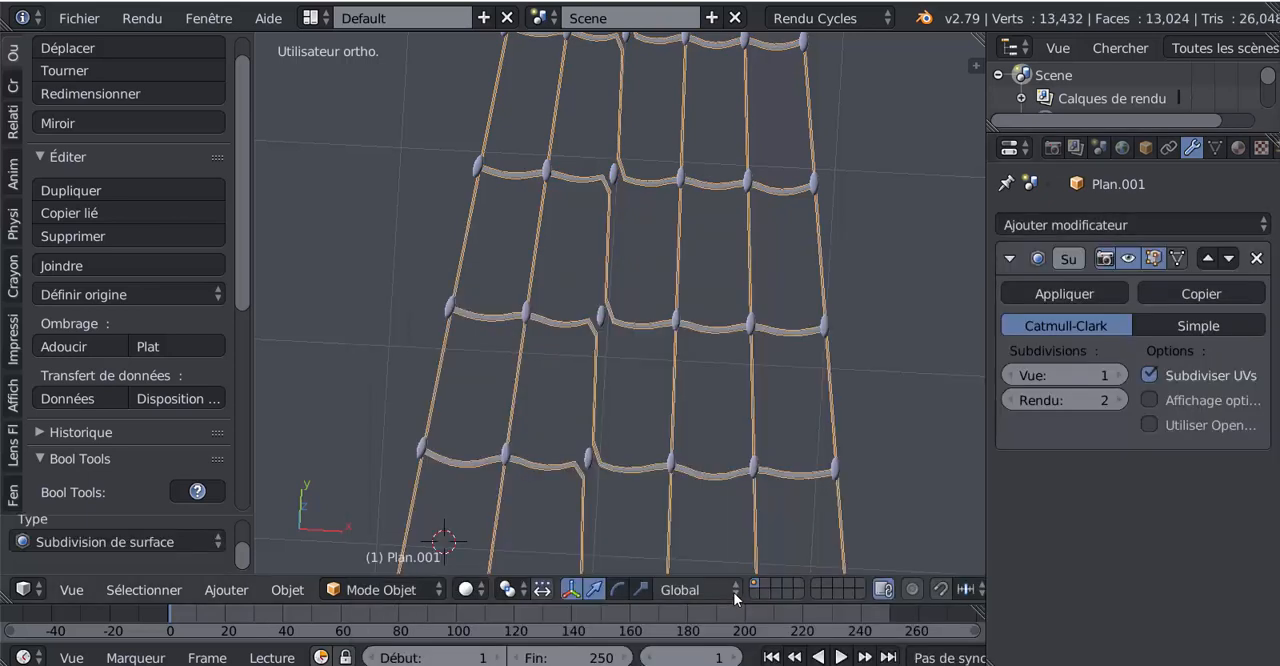
click(1256, 258)
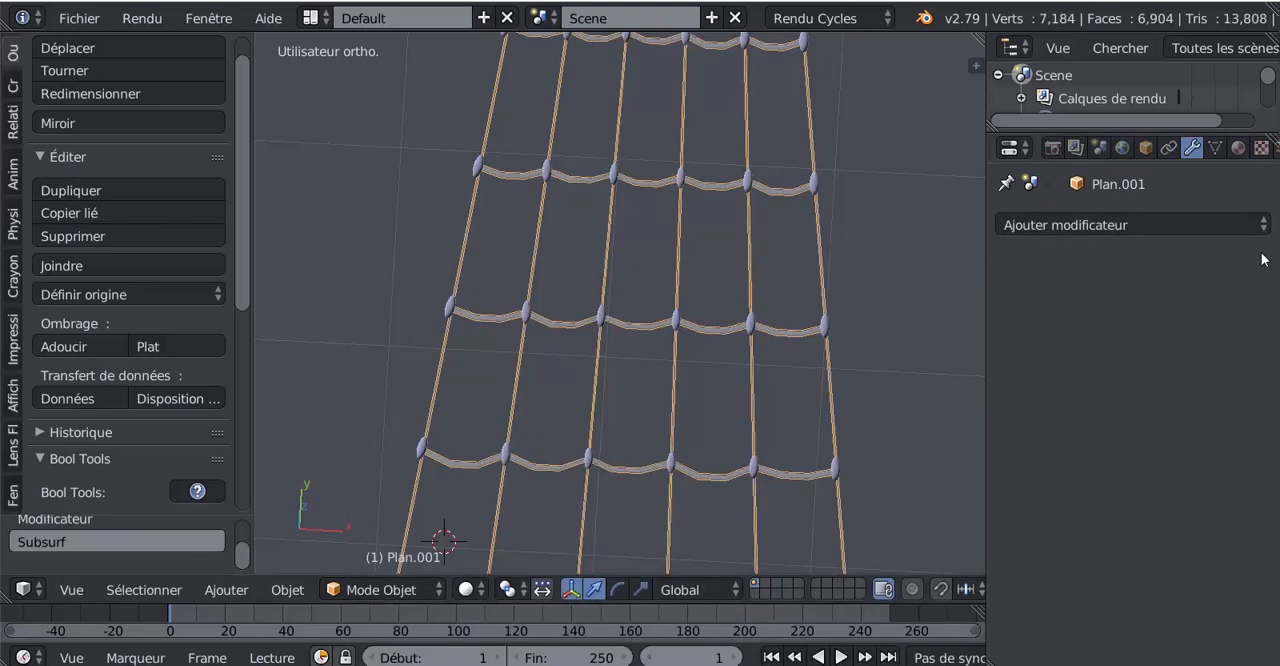
- Inspect the ropes' mesh in Edit Mode from several angles and return to Object Mode
key(Tab)
scroll(677, 406, down, 2)
middle_drag(677, 407, 627, 363)
scroll(627, 363, up, 4)
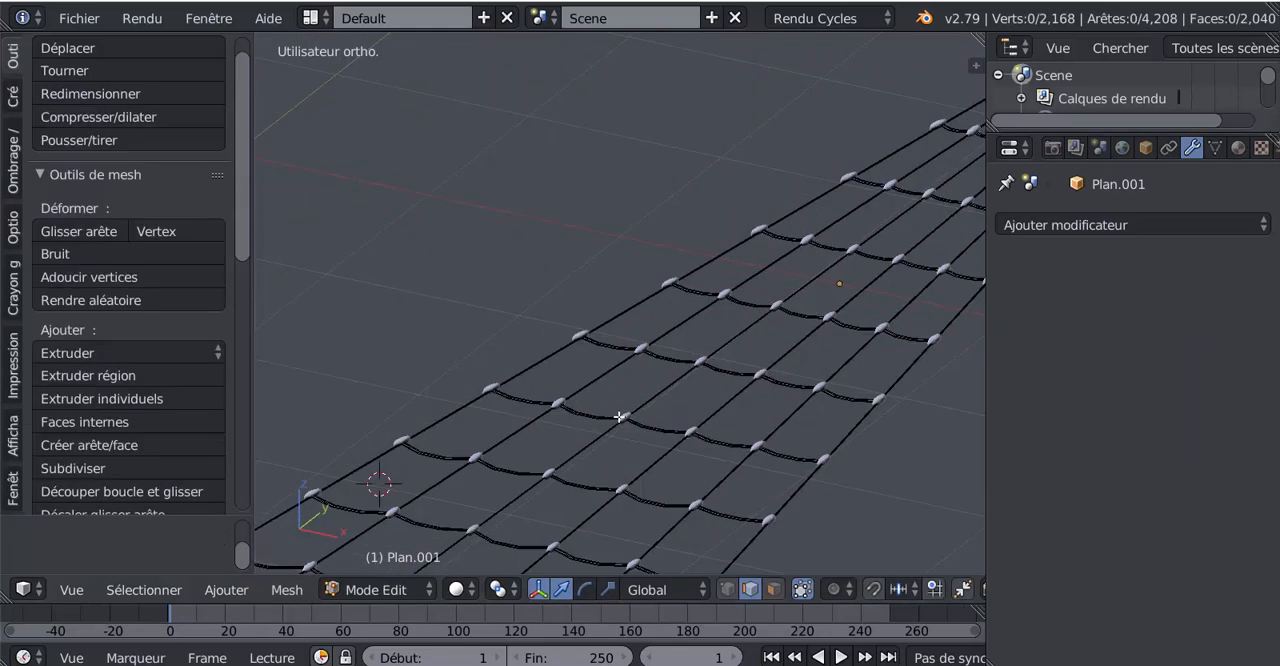
middle_drag(628, 403, 667, 466)
key(Tab)
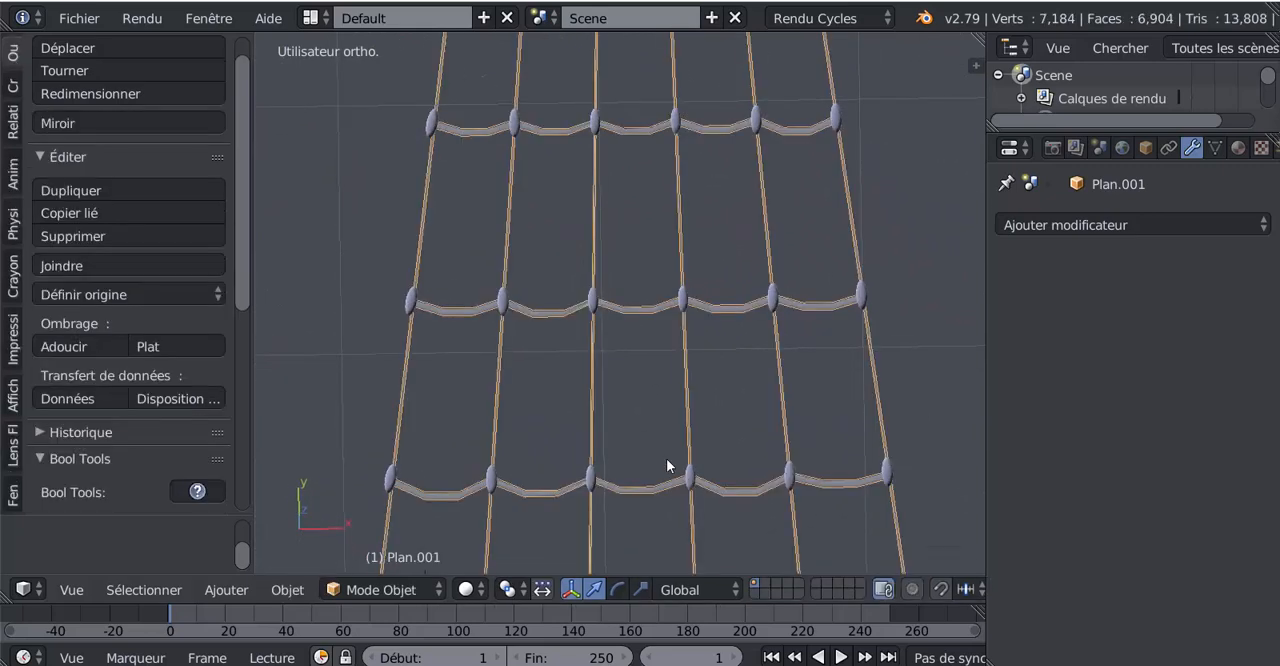
- Select the knots object and select all of its mesh in Edit Mode, seen from the top orthographic view
right_click(683, 303)
scroll(684, 305, down, 4)
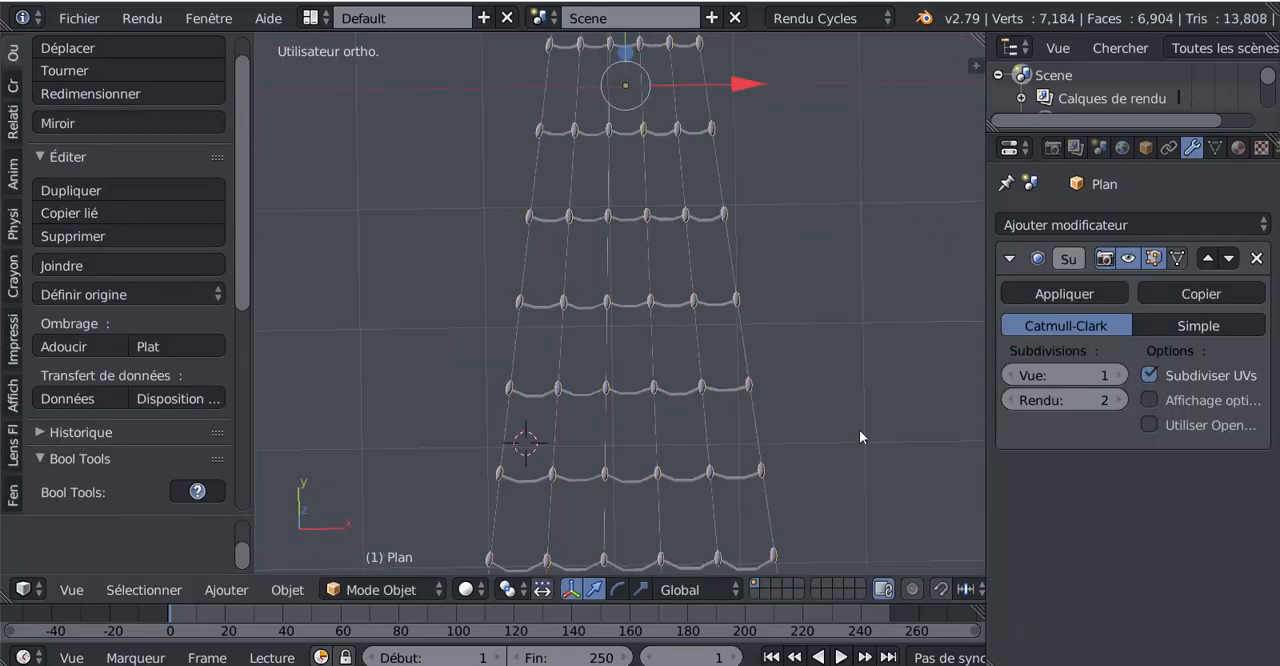
middle_drag(860, 437, 855, 472)
key(KP_1)
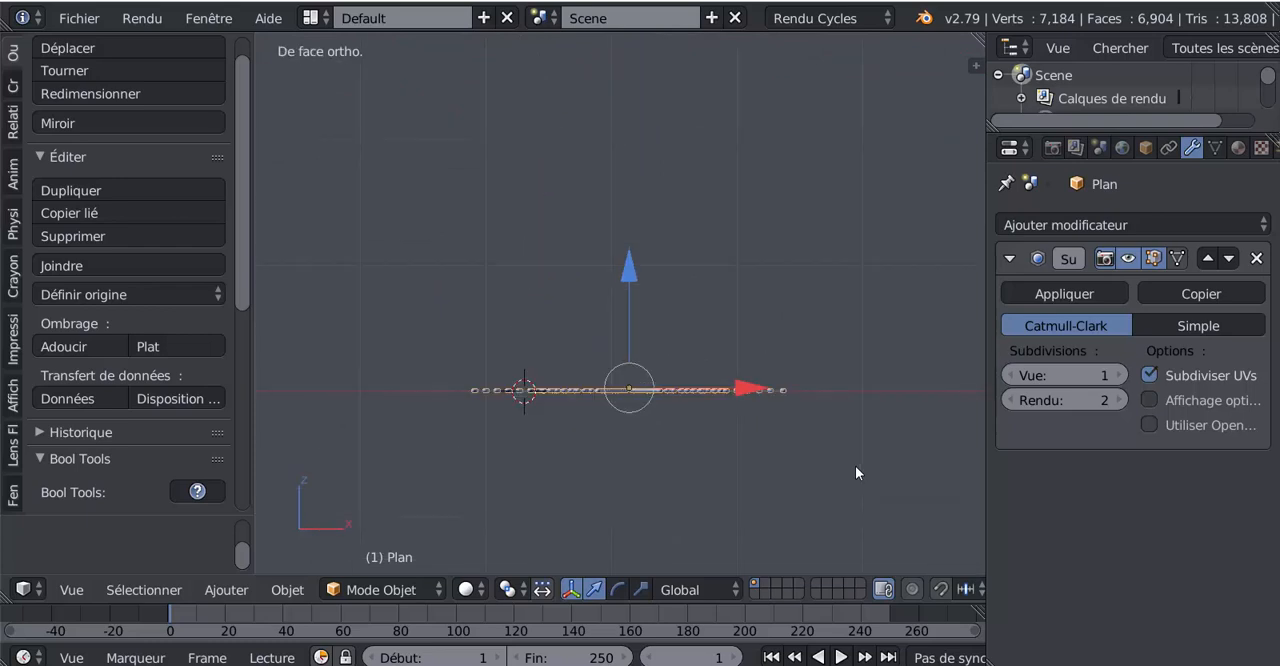
key(KP_7)
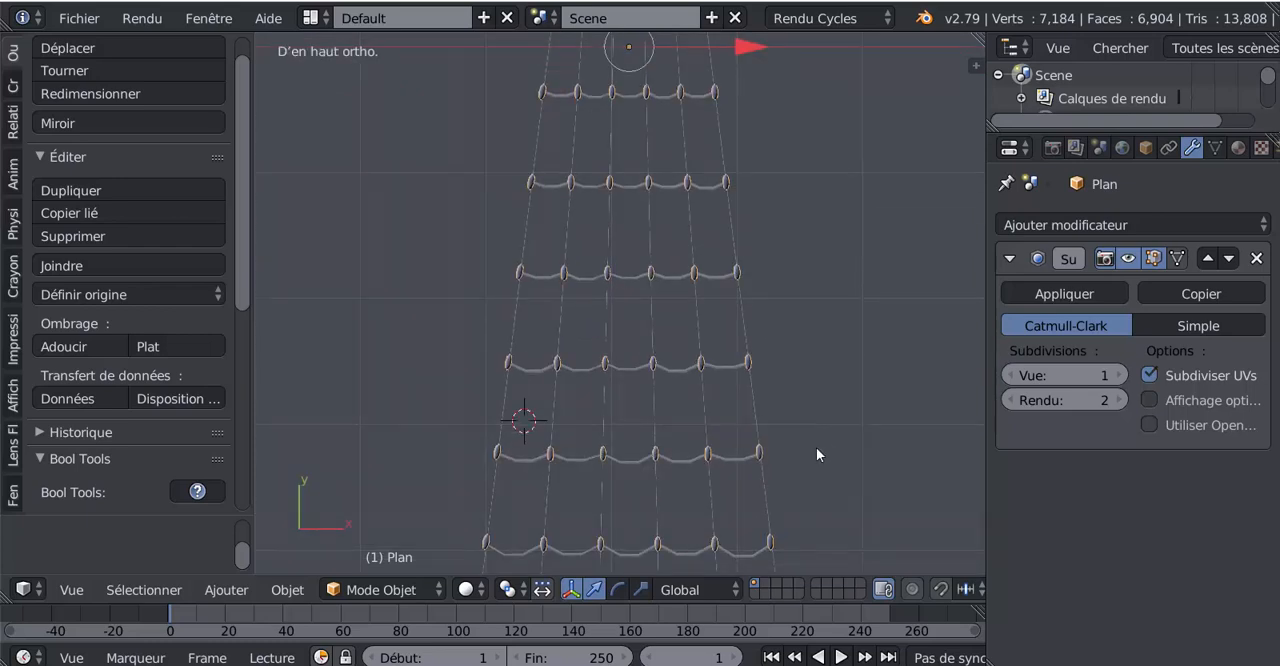
key(KP_1)
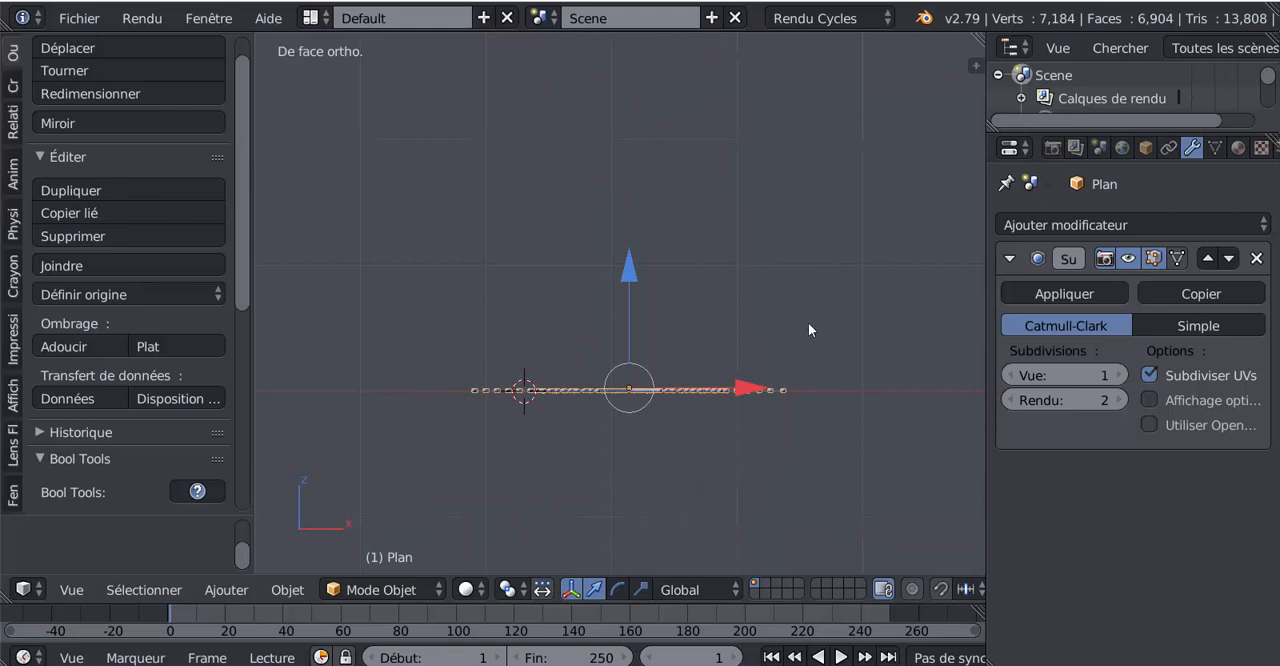
key(KP_7)
scroll(808, 329, up, 6)
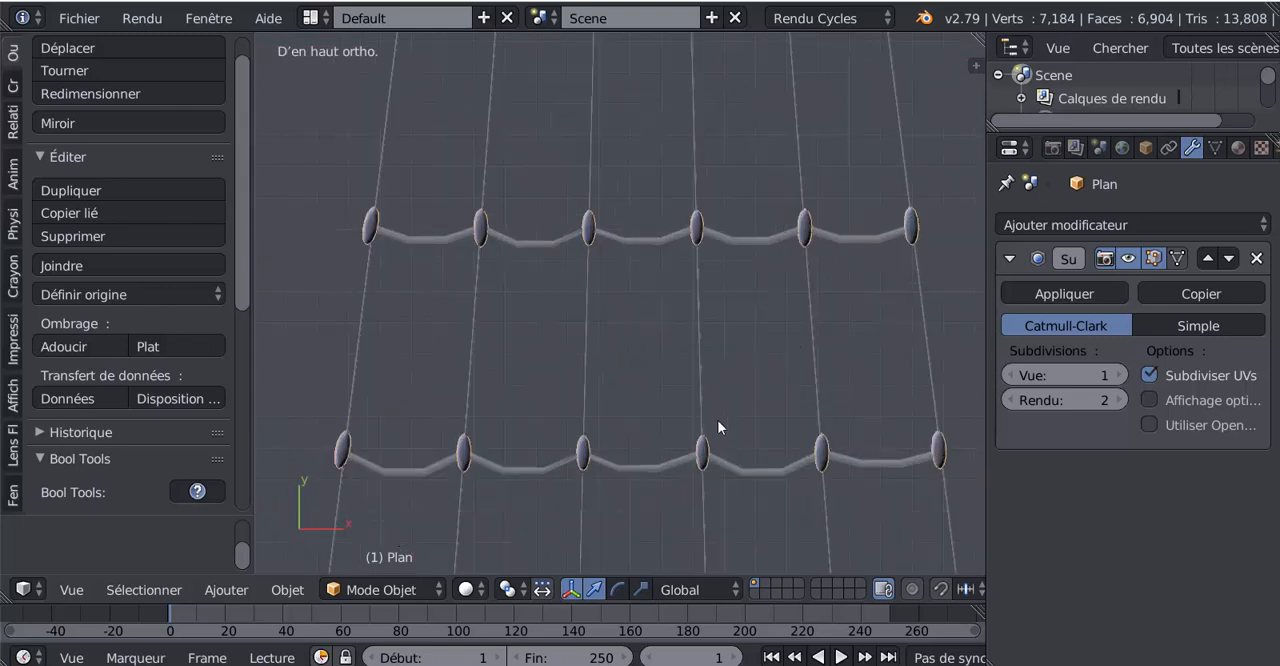
key(Tab)
key(a)
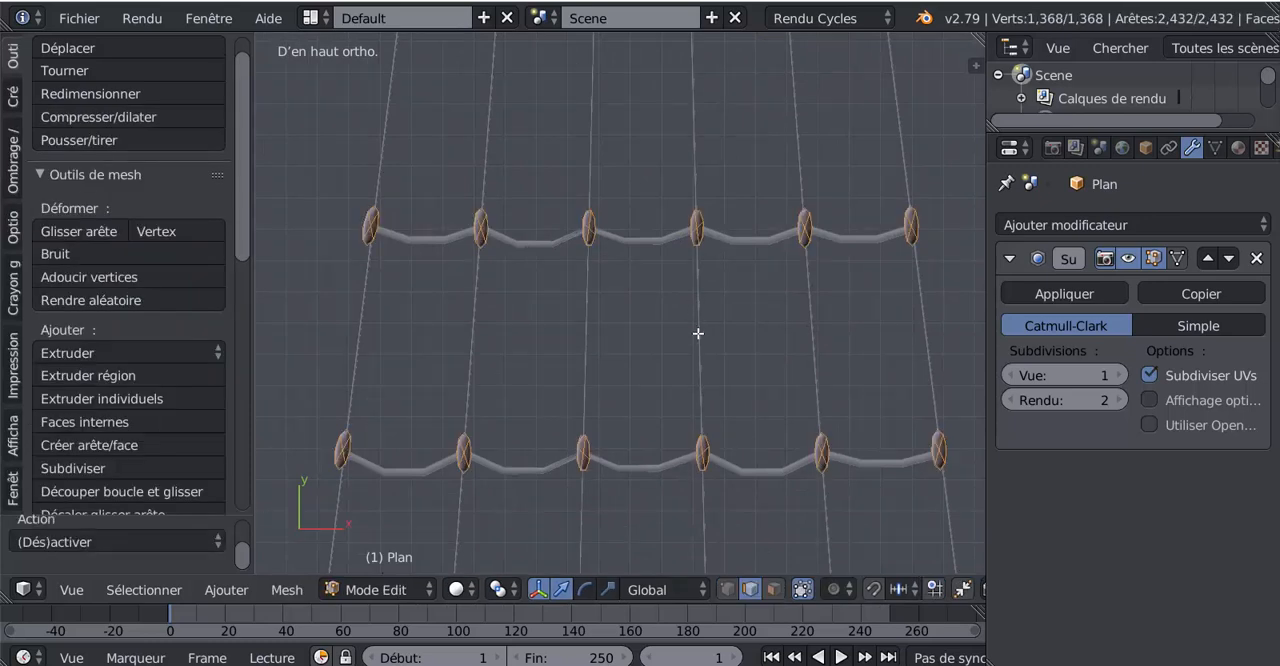
scroll(698, 333, down, 4)
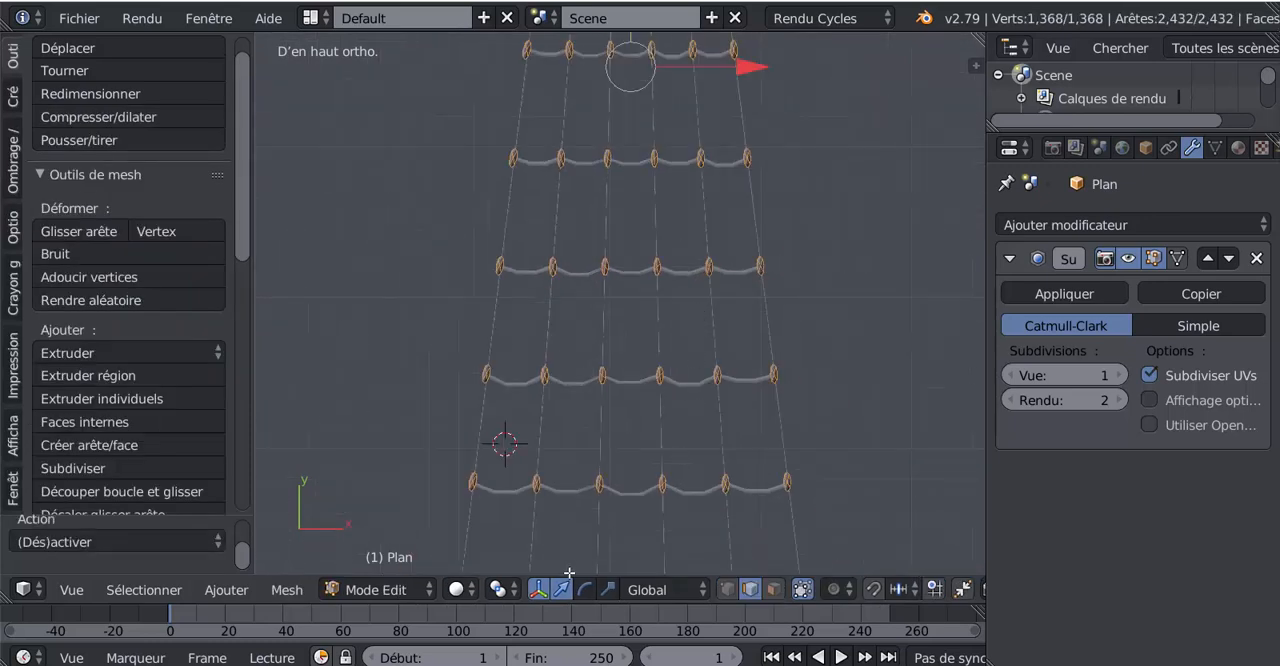
- Set the pivot to individual origins, switch to the scale manipulator and stretch every knot along Y by about 1.586
click(498, 589)
click(540, 514)
shift+middle_drag(622, 32, 632, 228)
shift+middle_drag(623, 543, 623, 274)
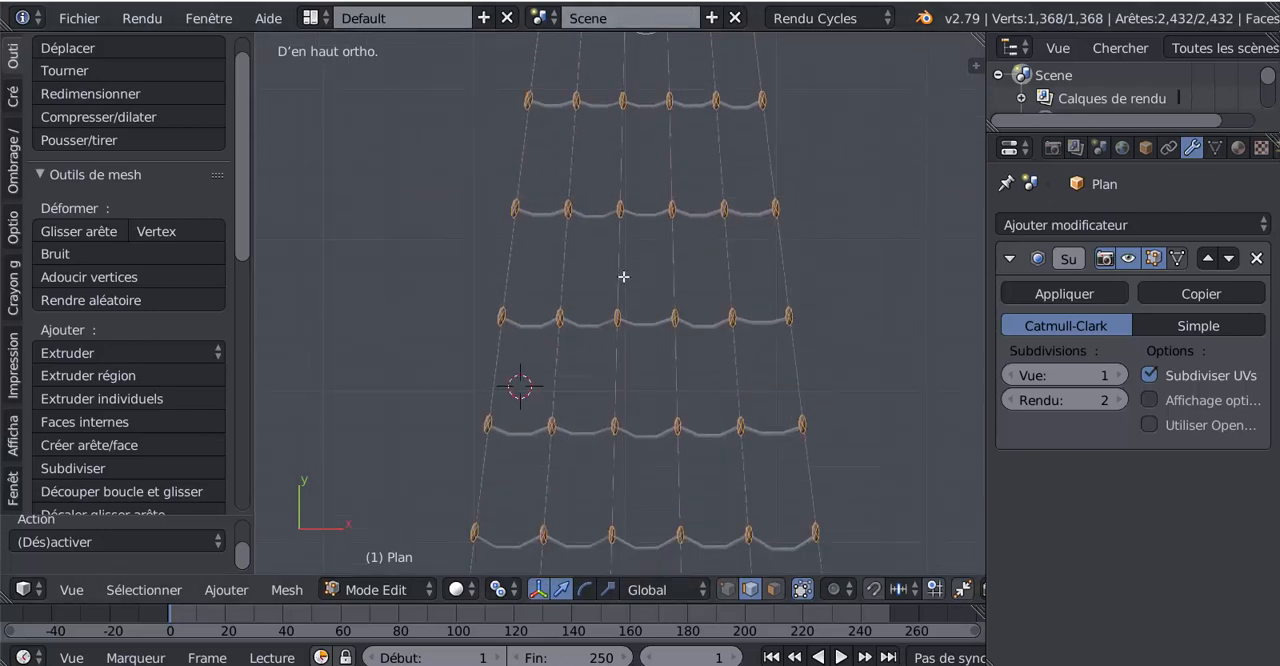
scroll(623, 277, down, 4)
click(607, 589)
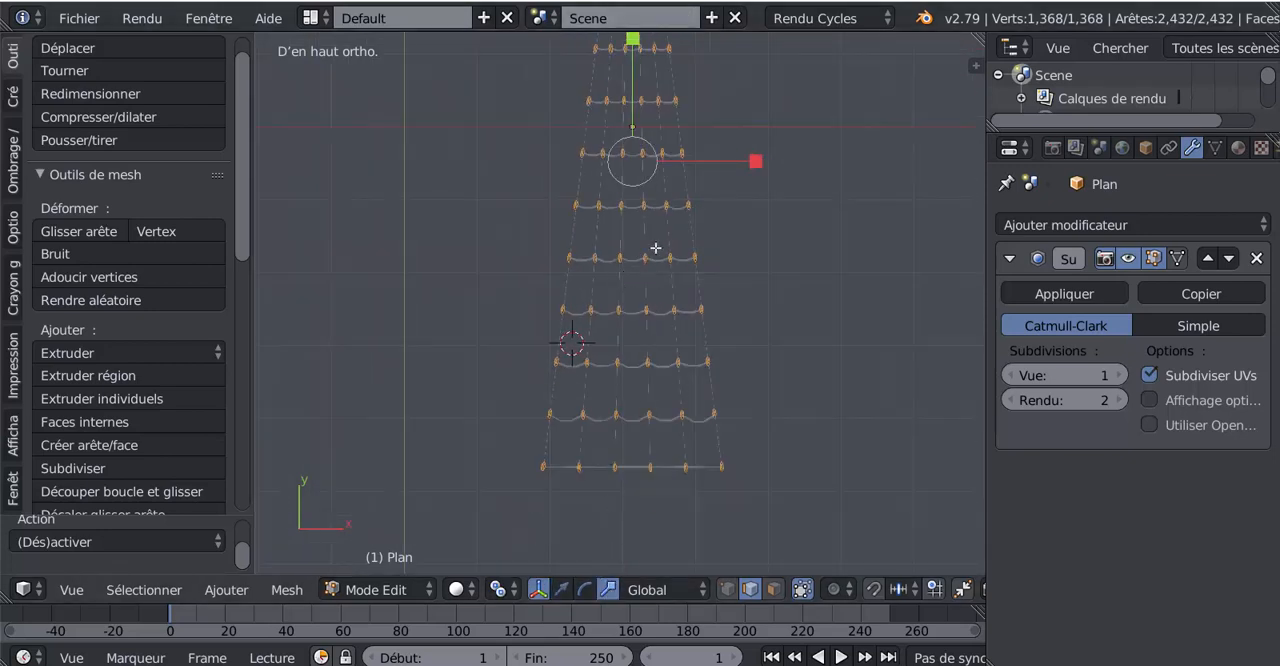
shift+middle_drag(652, 219, 645, 459)
shift+middle_drag(636, 302, 642, 336)
scroll(642, 336, up, 3)
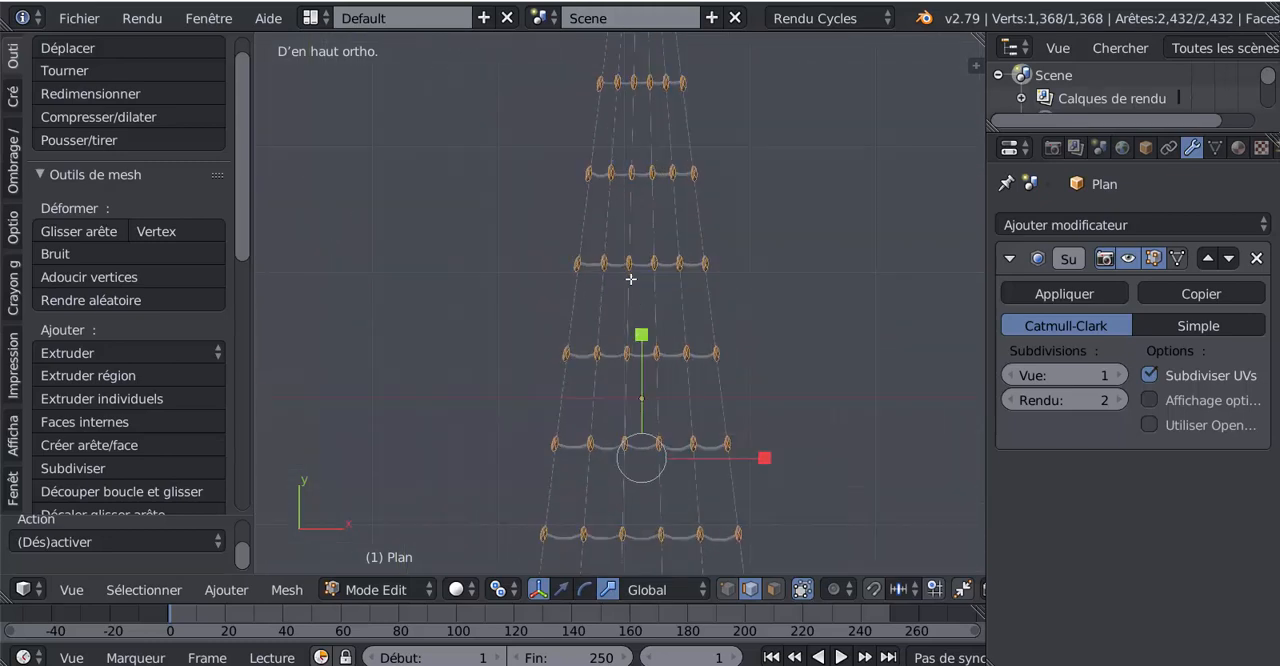
drag(641, 334, 645, 275)
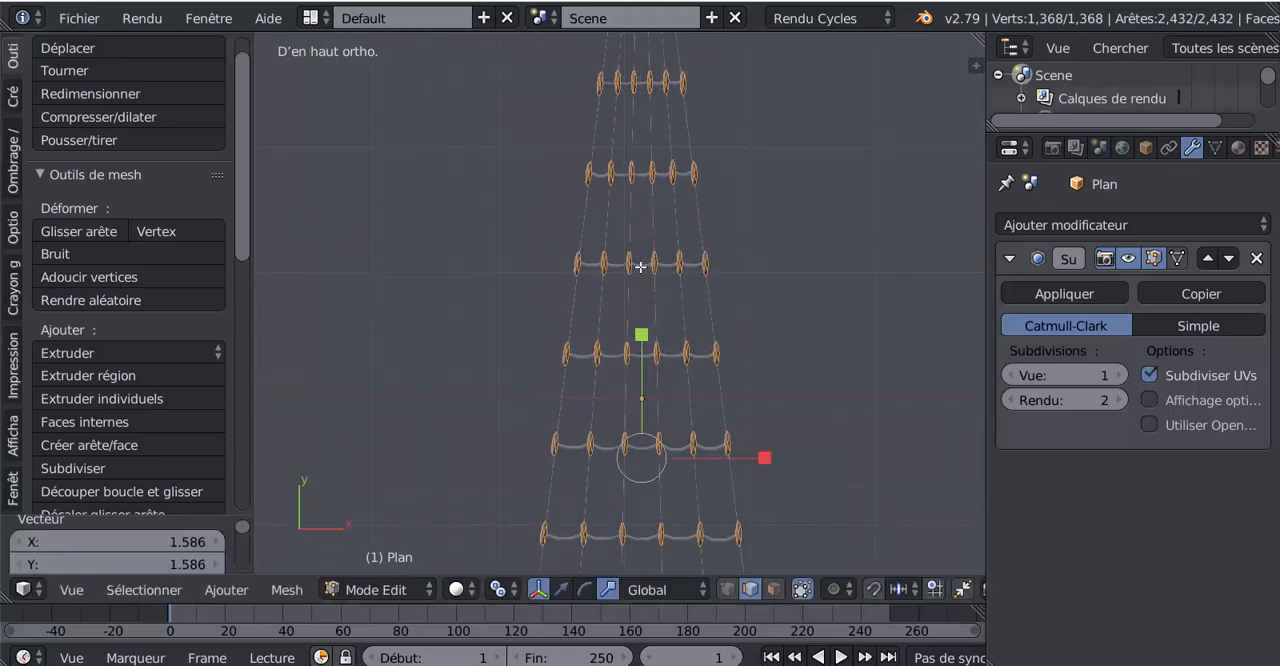
- Check the stretched knots in Object Mode, then shorten them along Y by a factor of about 0.52 in Edit Mode
key(Tab)
scroll(647, 326, down, 4)
scroll(648, 329, up, 4)
key(Tab)
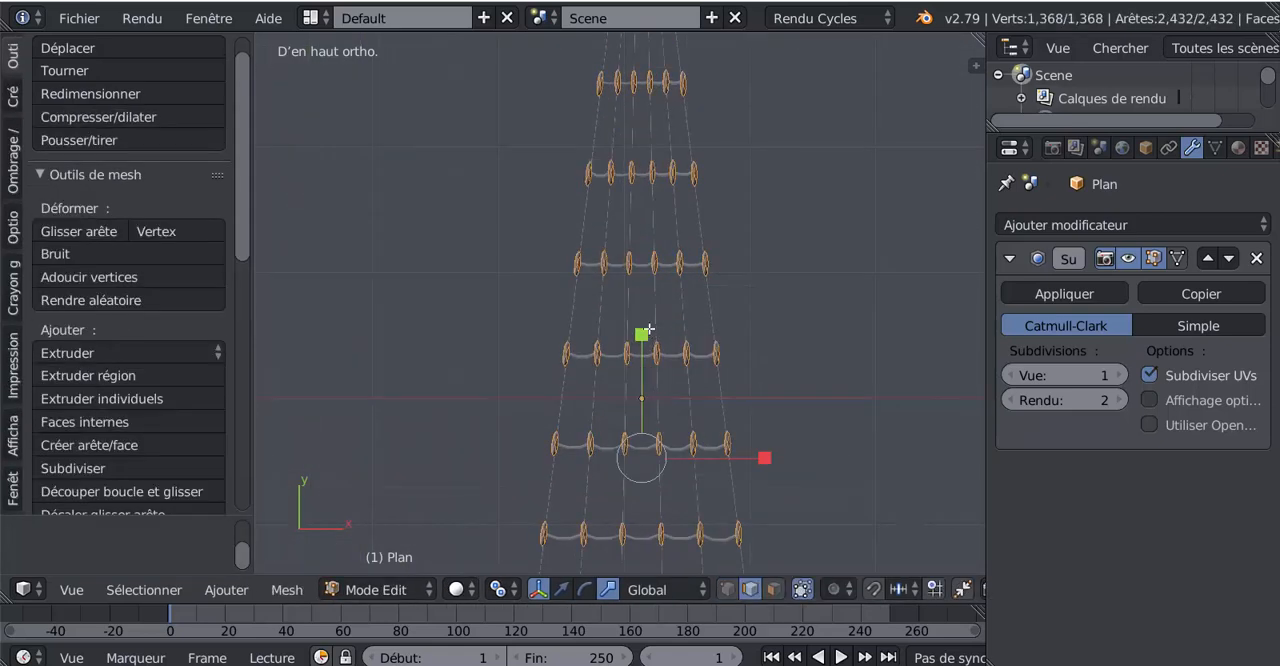
key(s)
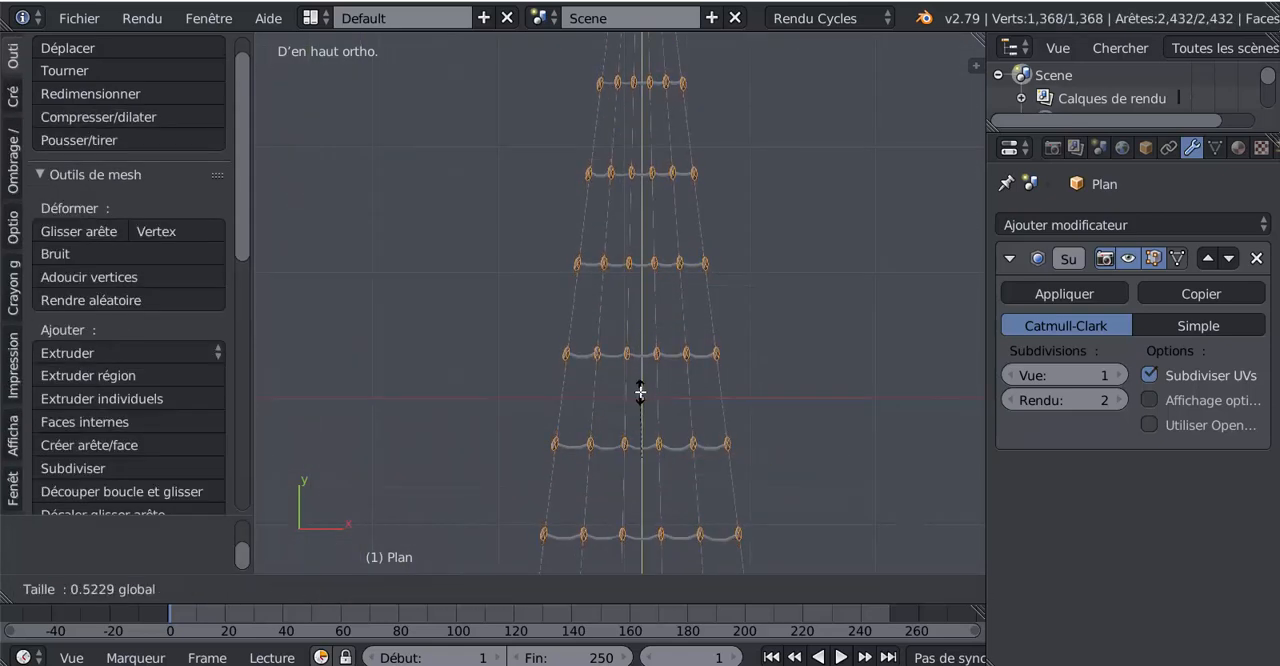
click(640, 386)
key(Tab)
scroll(640, 377, up, 3)
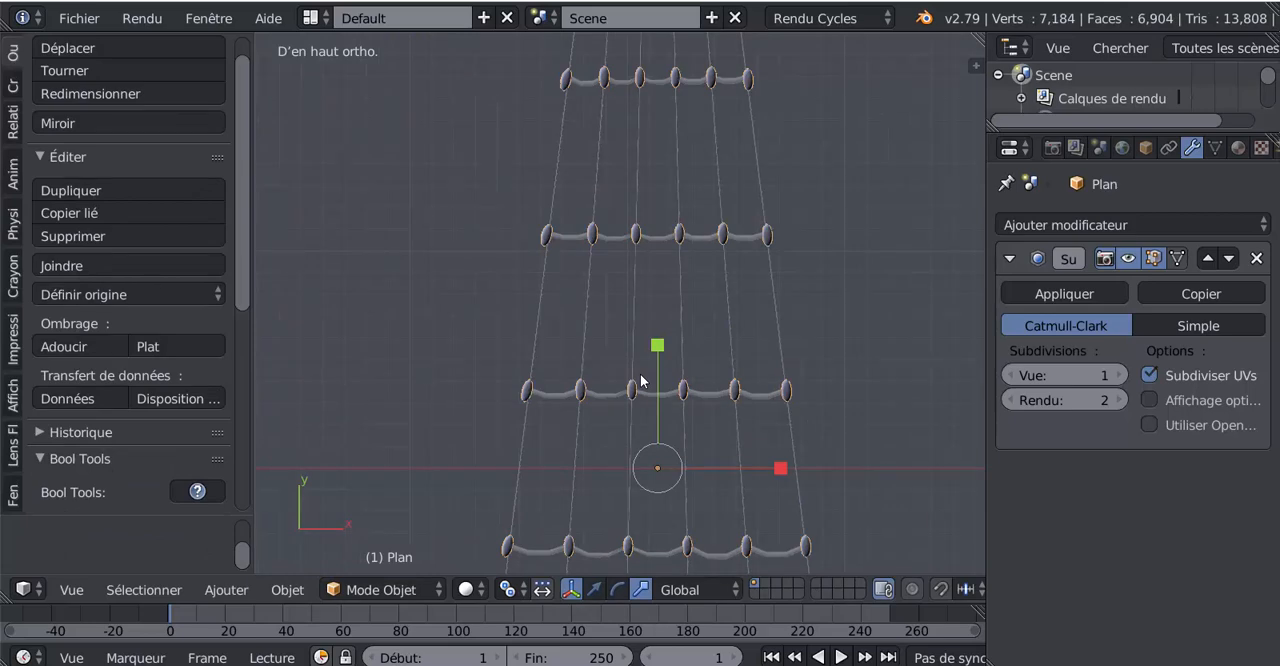
- Inspect the knots on the ropes, then scale them down uniformly by about 0.79 in Edit Mode
scroll(641, 375, up, 2)
key(Tab)
scroll(643, 376, down, 3)
key(Tab)
scroll(683, 384, down, 1)
scroll(690, 388, down, 1)
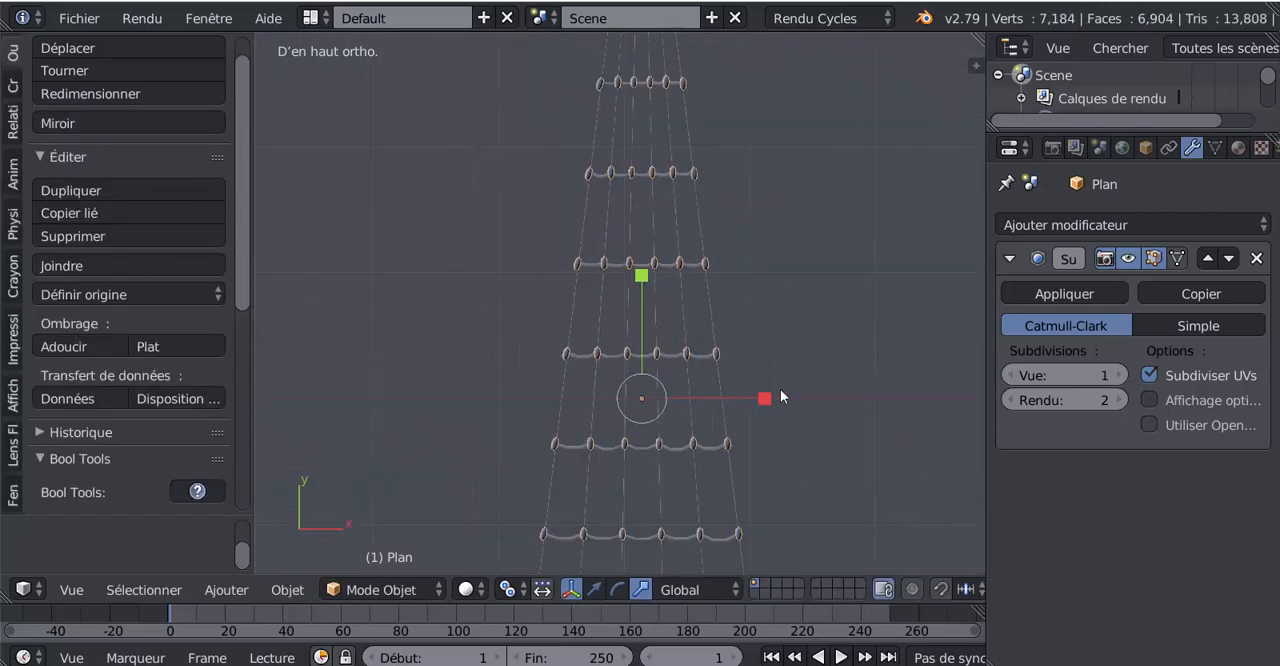
scroll(781, 392, up, 2)
key(Tab)
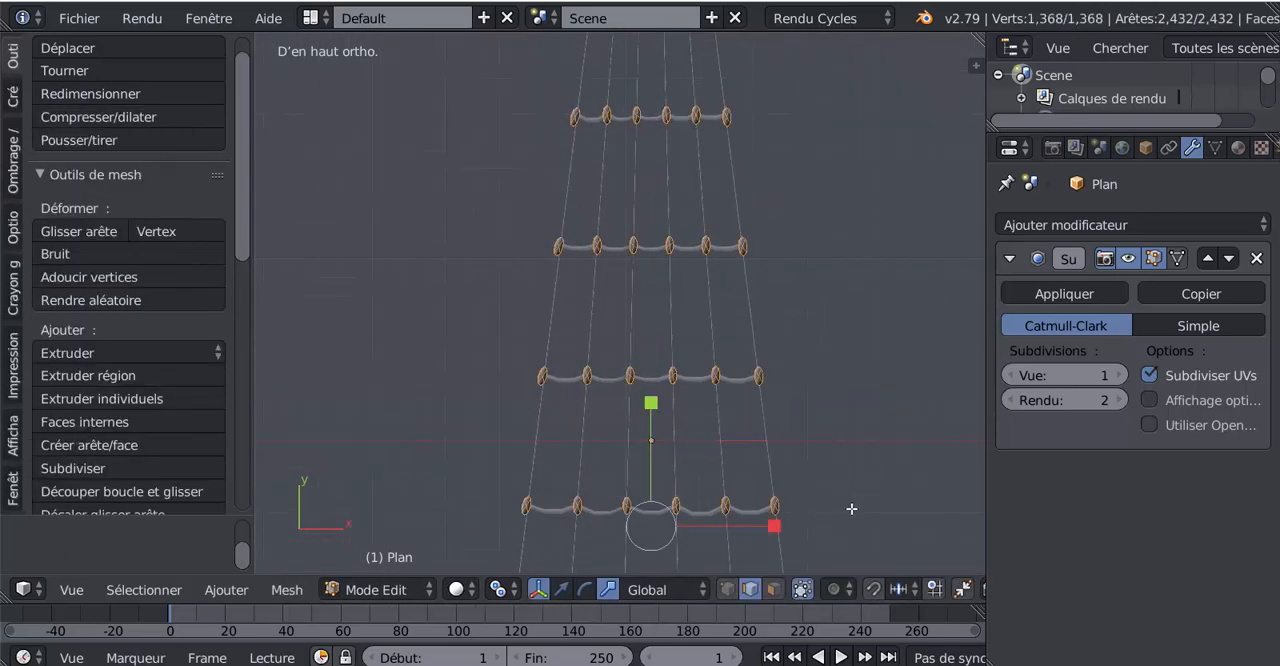
key(s)
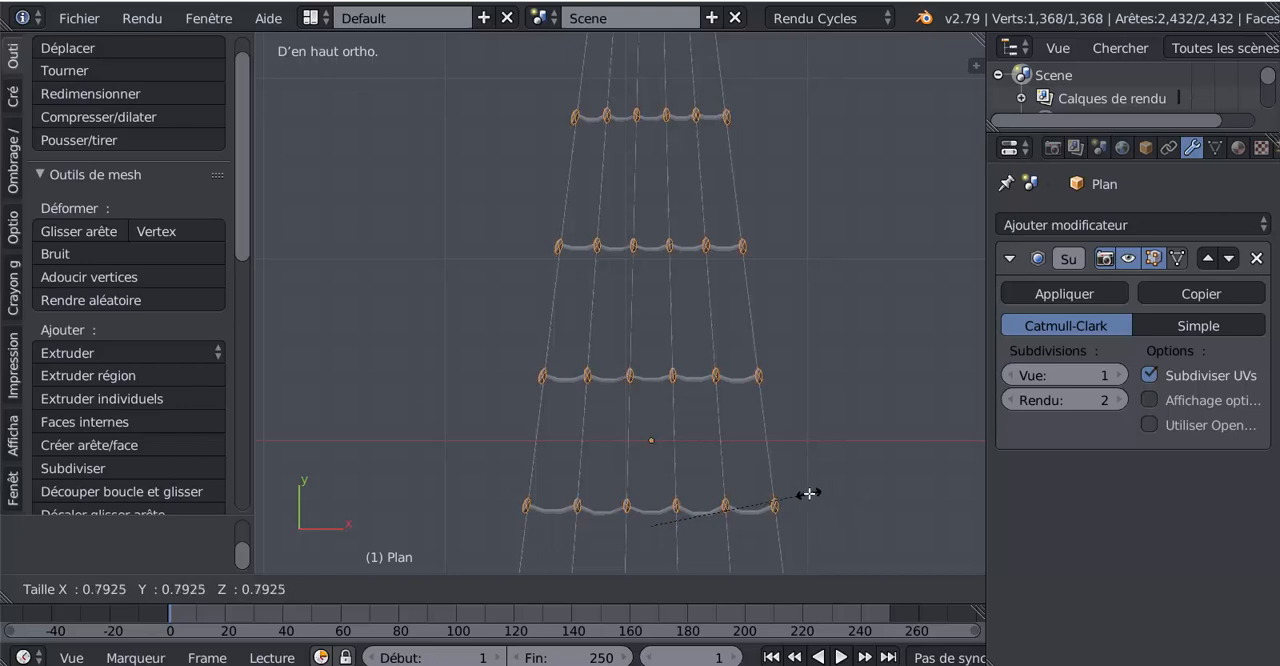
click(808, 491)
key(Tab)
- Try to stretch the knots along Y by about 1.116 in Object Mode, then undo it and return to Edit Mode
key(Tab)
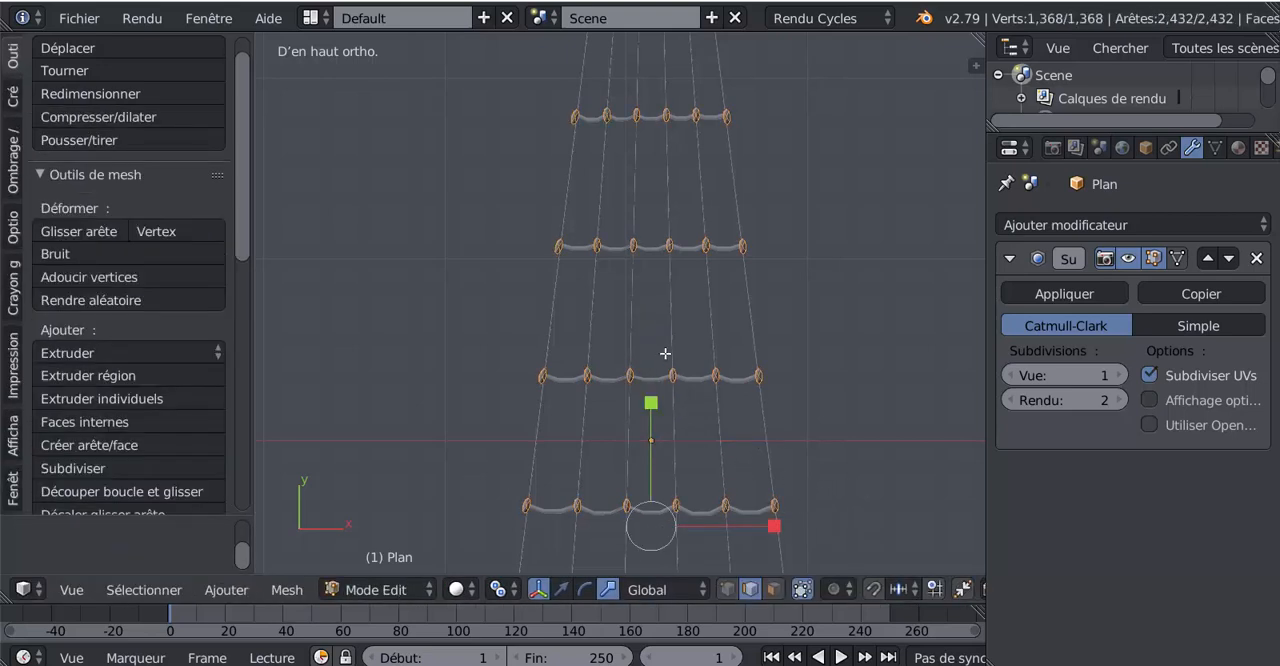
key(Tab)
key(s)
key(y)
click(651, 299)
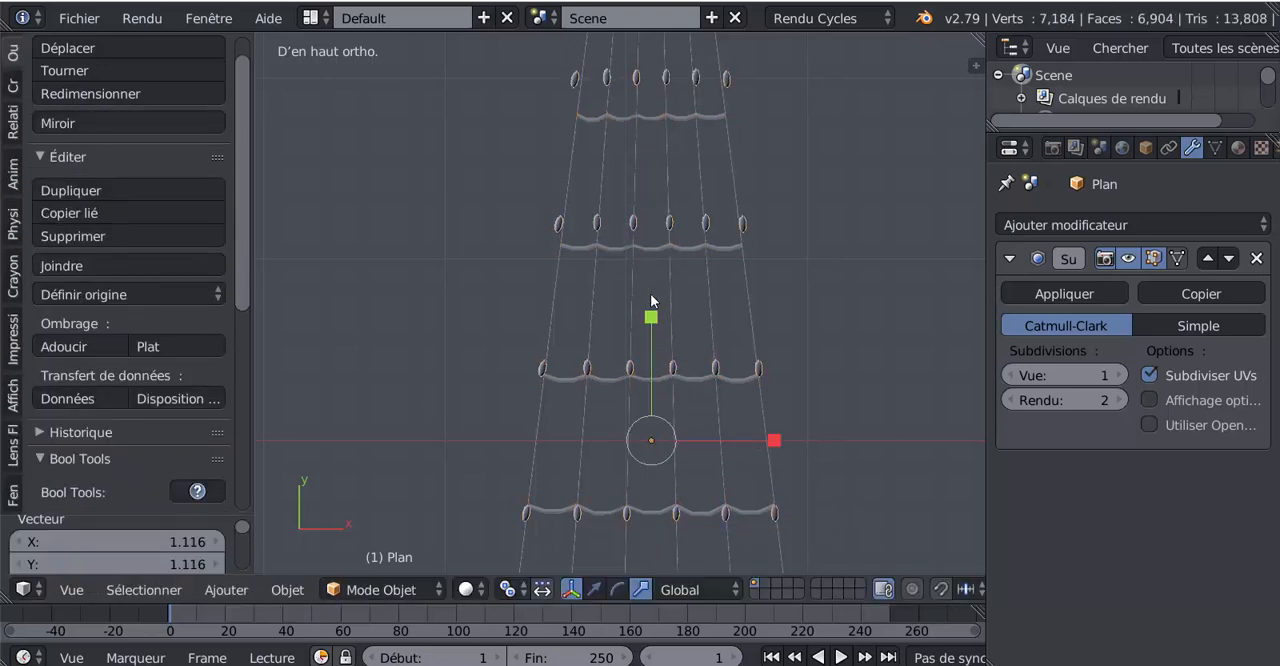
key(Tab)
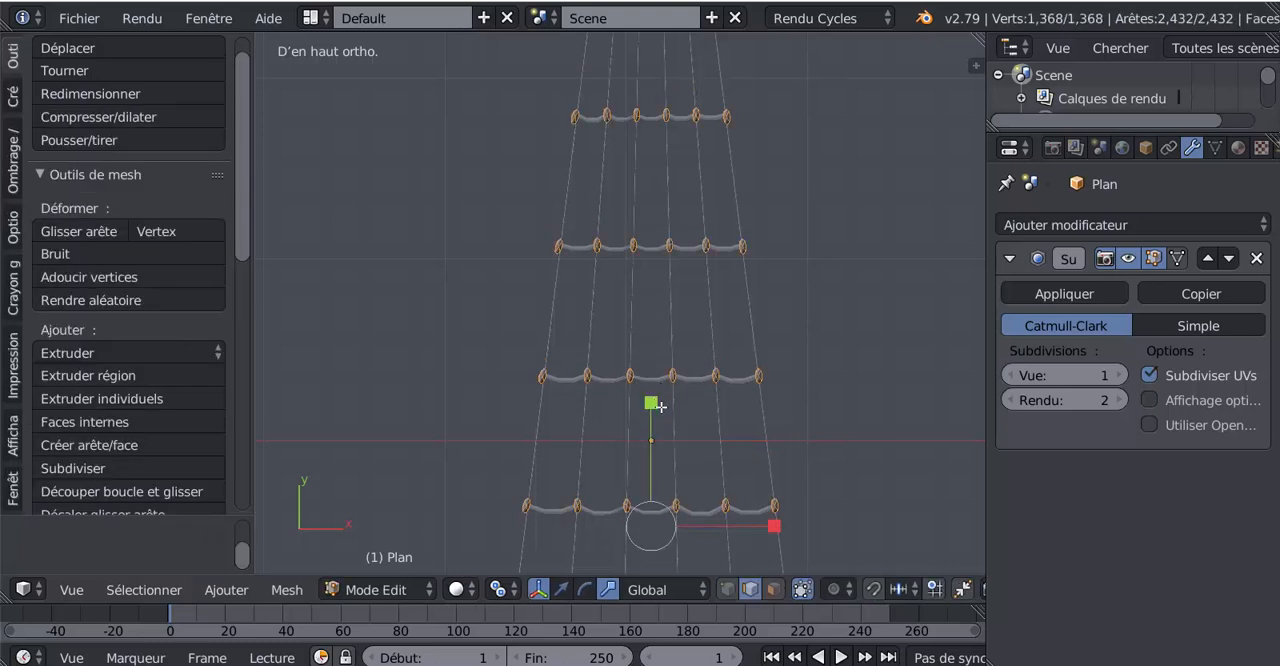
- Lengthen the knots along Y by a factor of about 1.5 in Edit Mode and check them deselected in Object Mode
key(s)
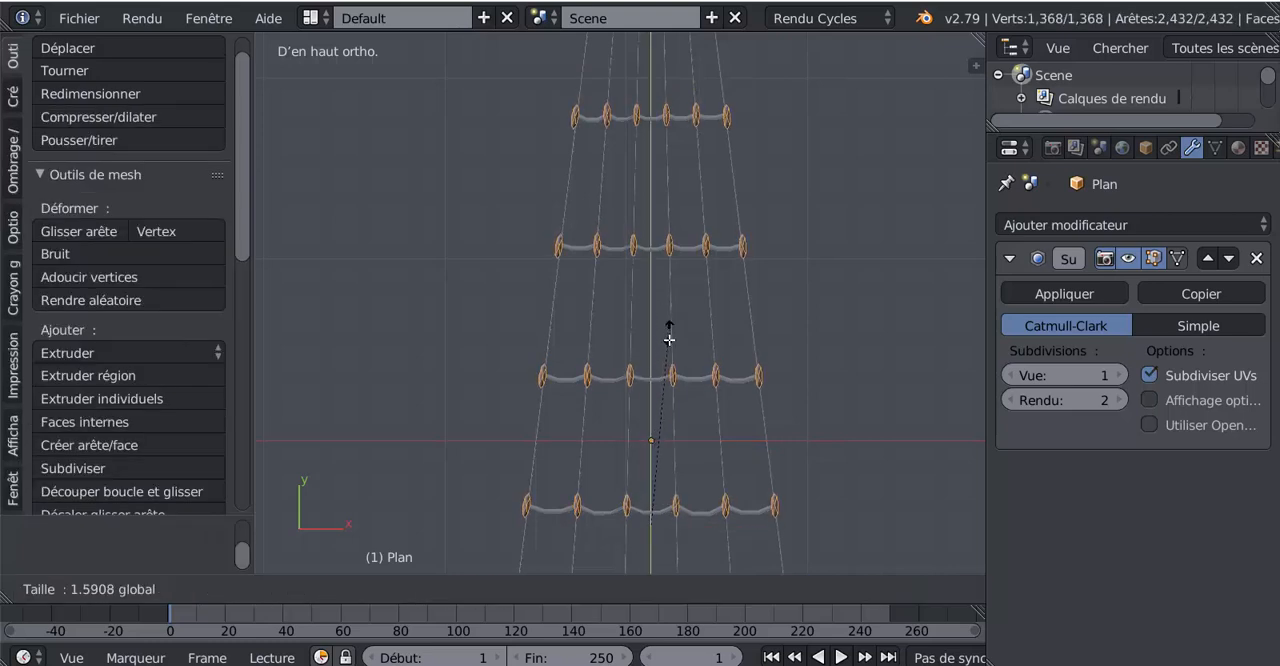
click(669, 347)
key(Tab)
scroll(670, 349, down, 4)
middle_drag(763, 409, 702, 337)
key(a)
scroll(705, 338, up, 6)
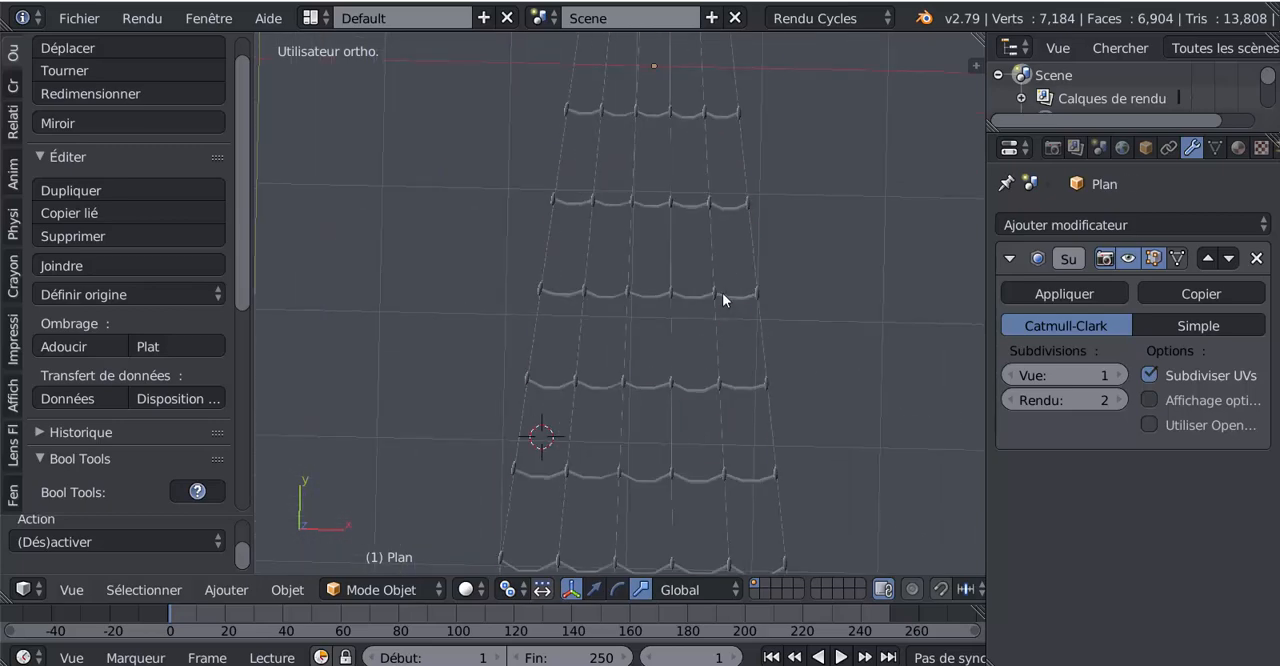
- Reselect the knots object and apply its Subdivision Surface modifier
right_click(722, 292)
right_click(721, 294)
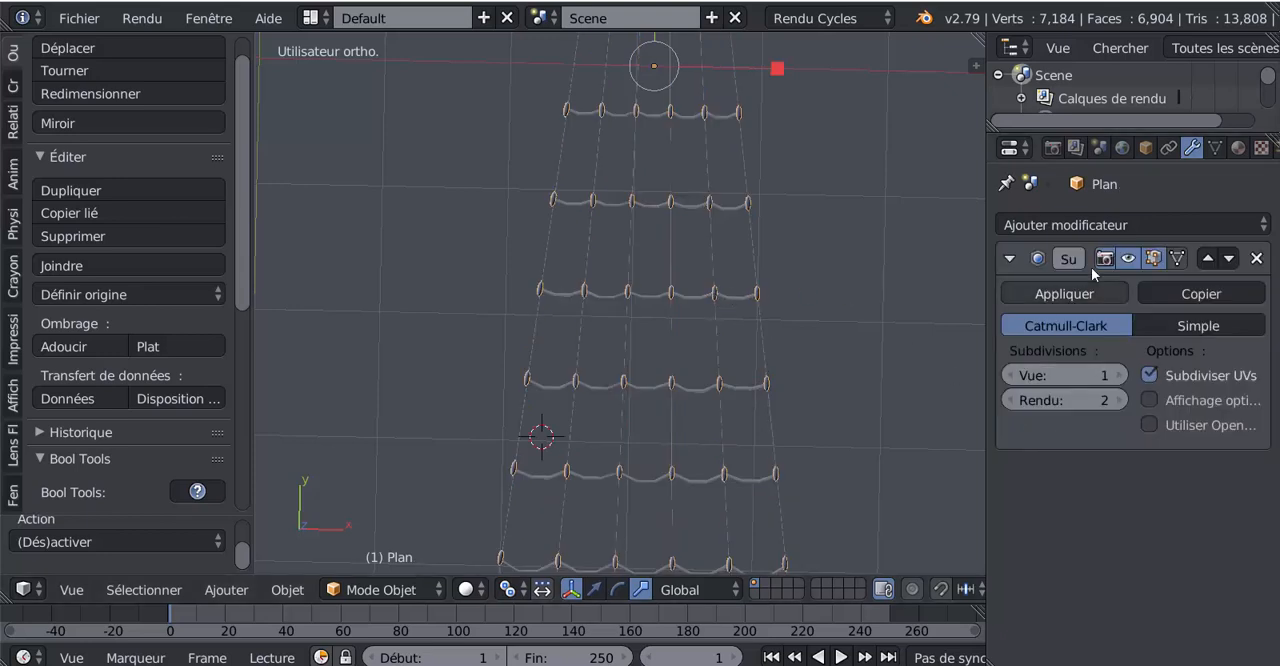
click(1064, 293)
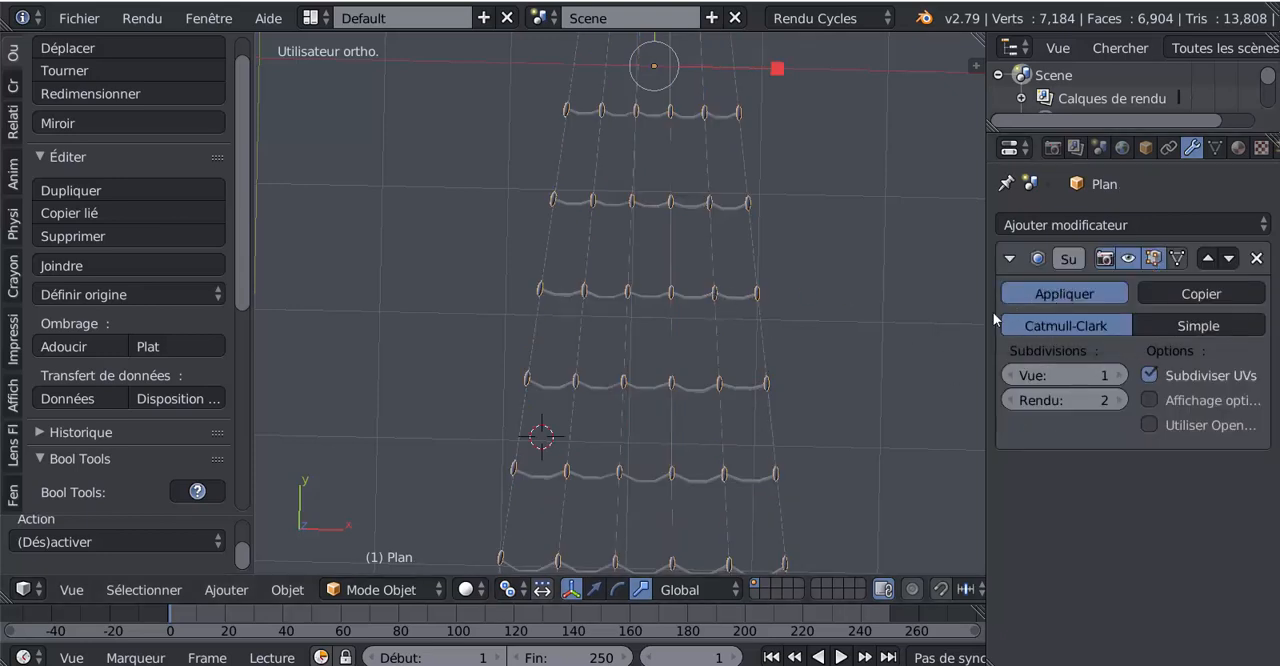
- Select the ropes together with the knots and join them into a single object
right_click(765, 334)
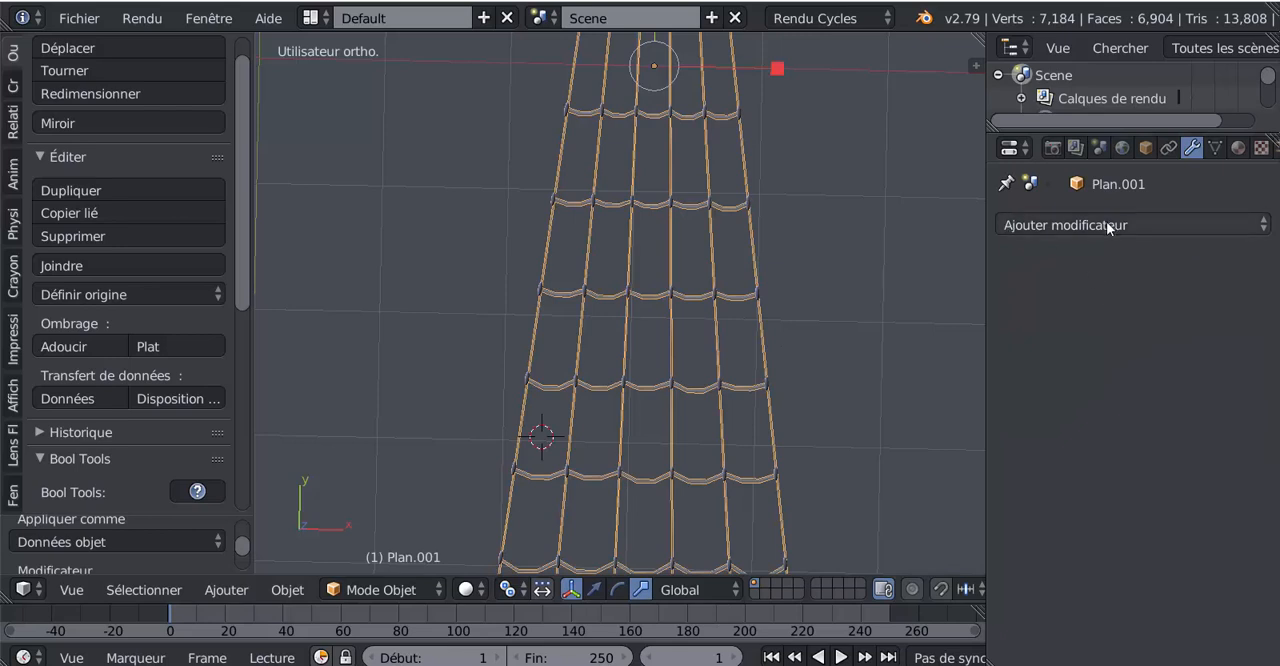
scroll(713, 301, up, 4)
right_click(727, 283)
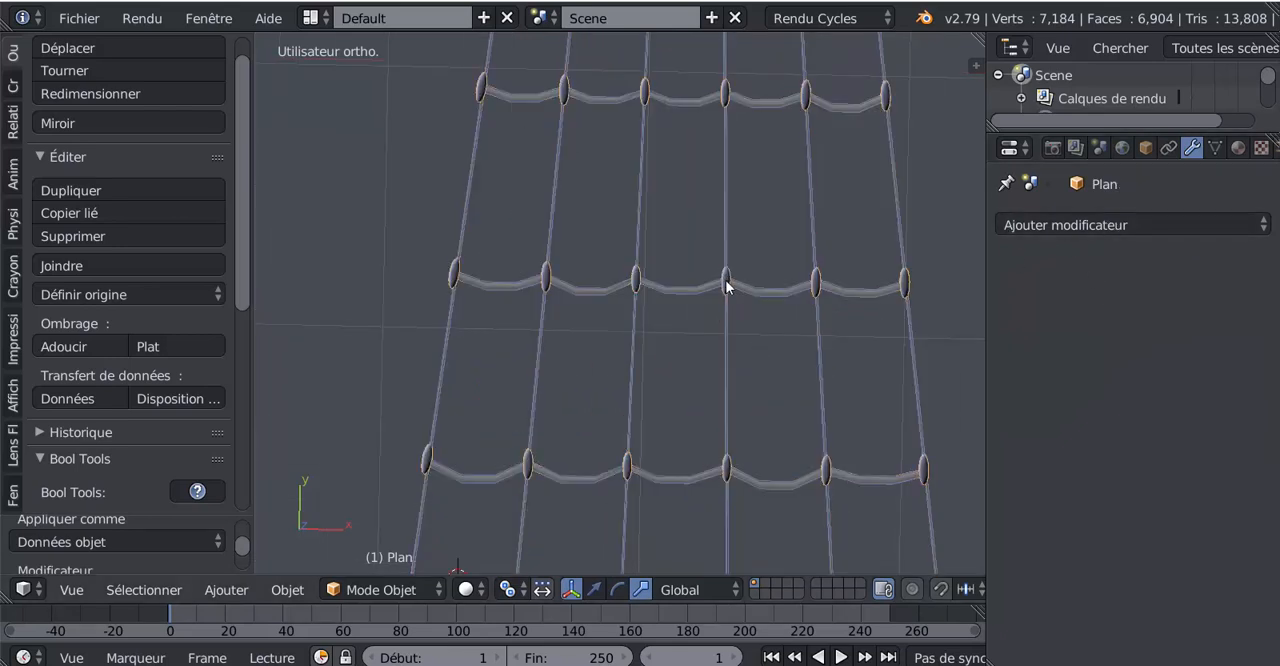
click(52, 265)
- Check the joined rope ladder's mesh in Edit Mode and view the whole ladder in Object Mode
scroll(558, 370, down, 3)
key(Tab)
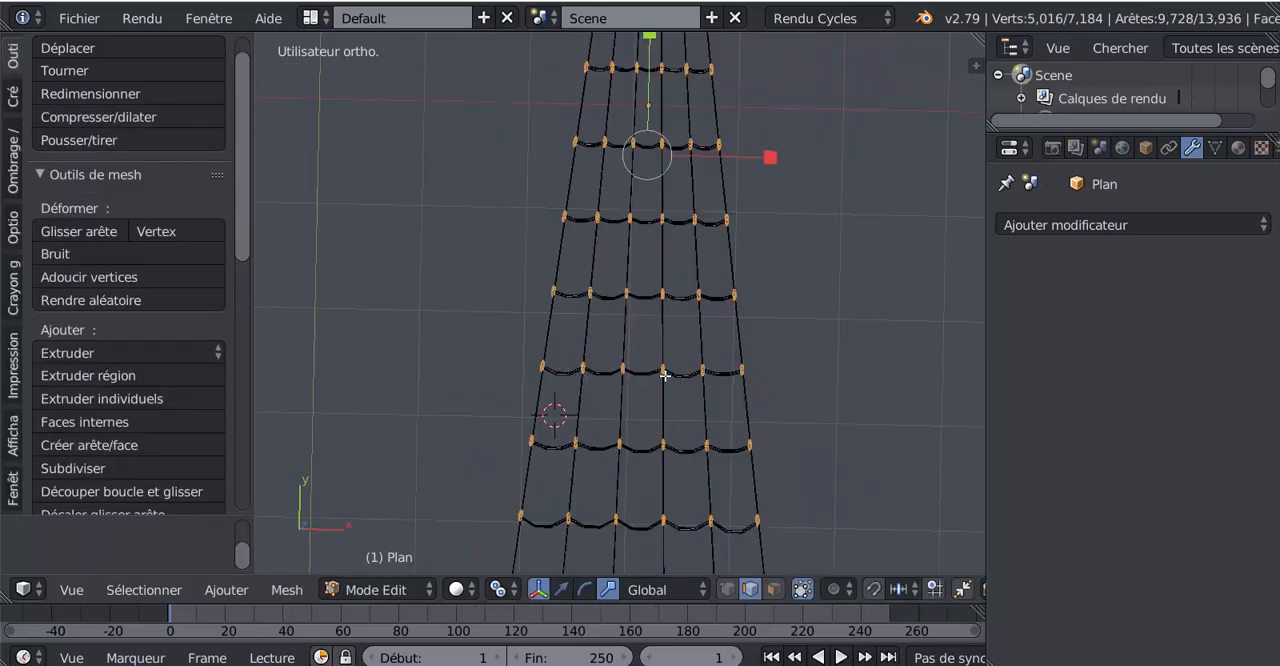
key(Tab)
middle_drag(665, 375, 689, 282)
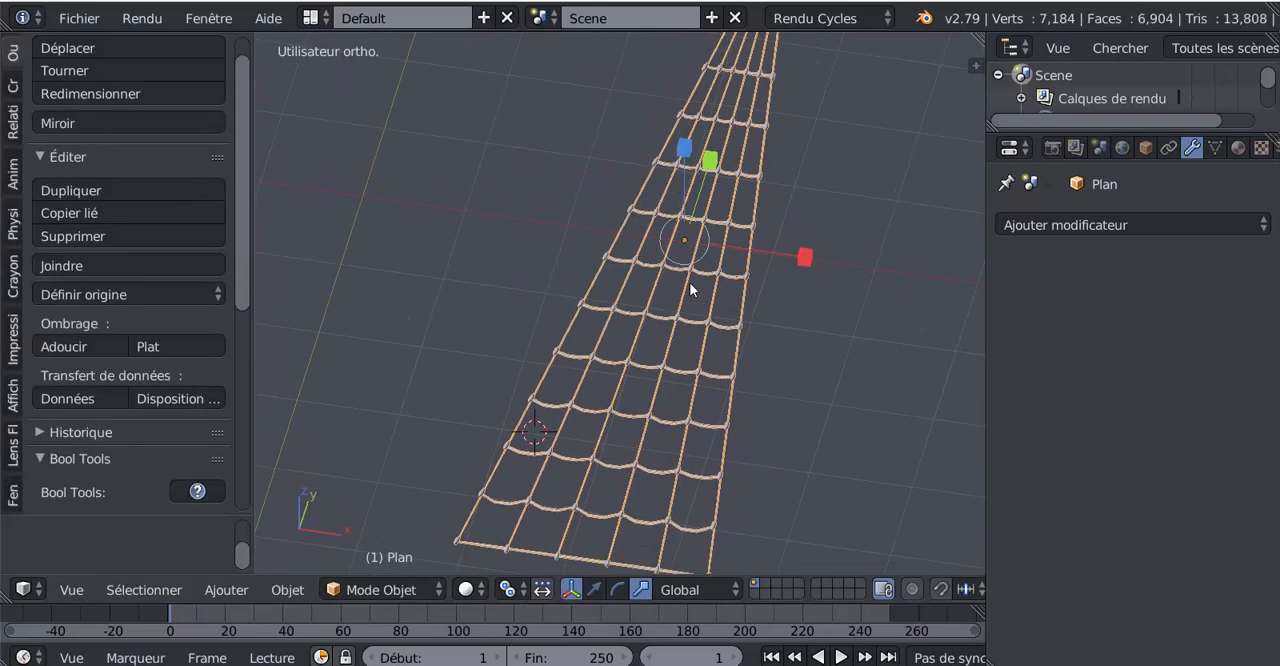
scroll(689, 283, down, 3)
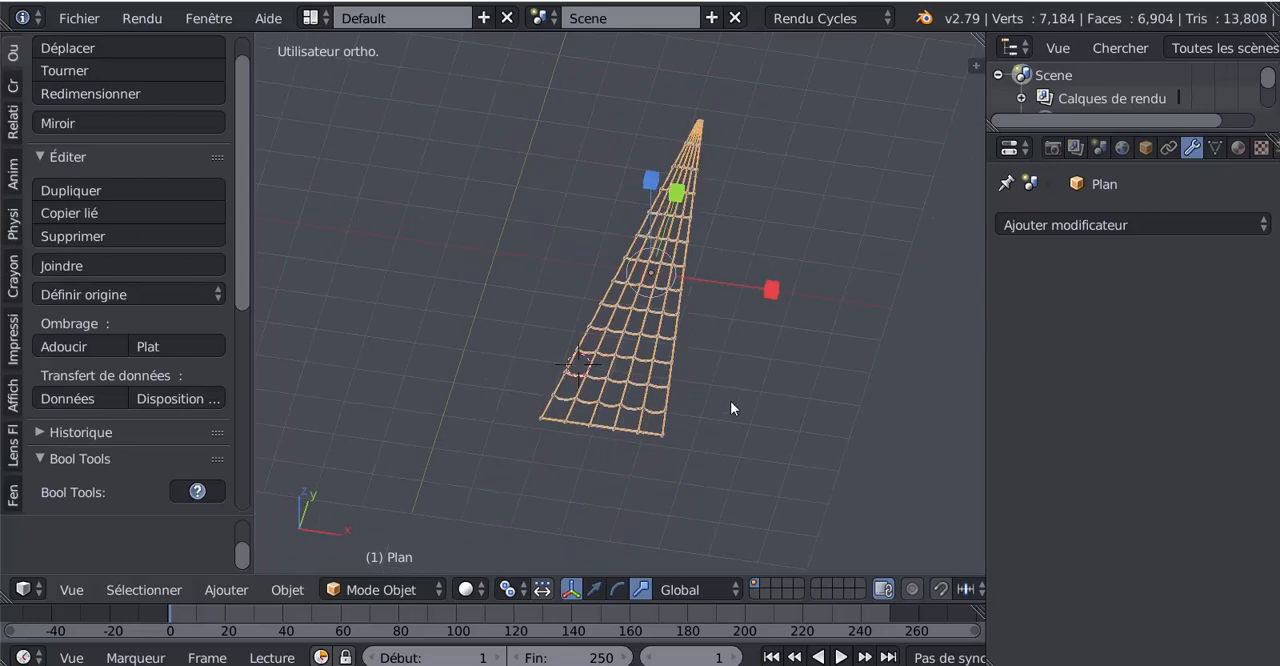
- Rotate the joined rope ladder 90° about the global X axis so it stands upright in front view
middle_drag(734, 402, 758, 411)
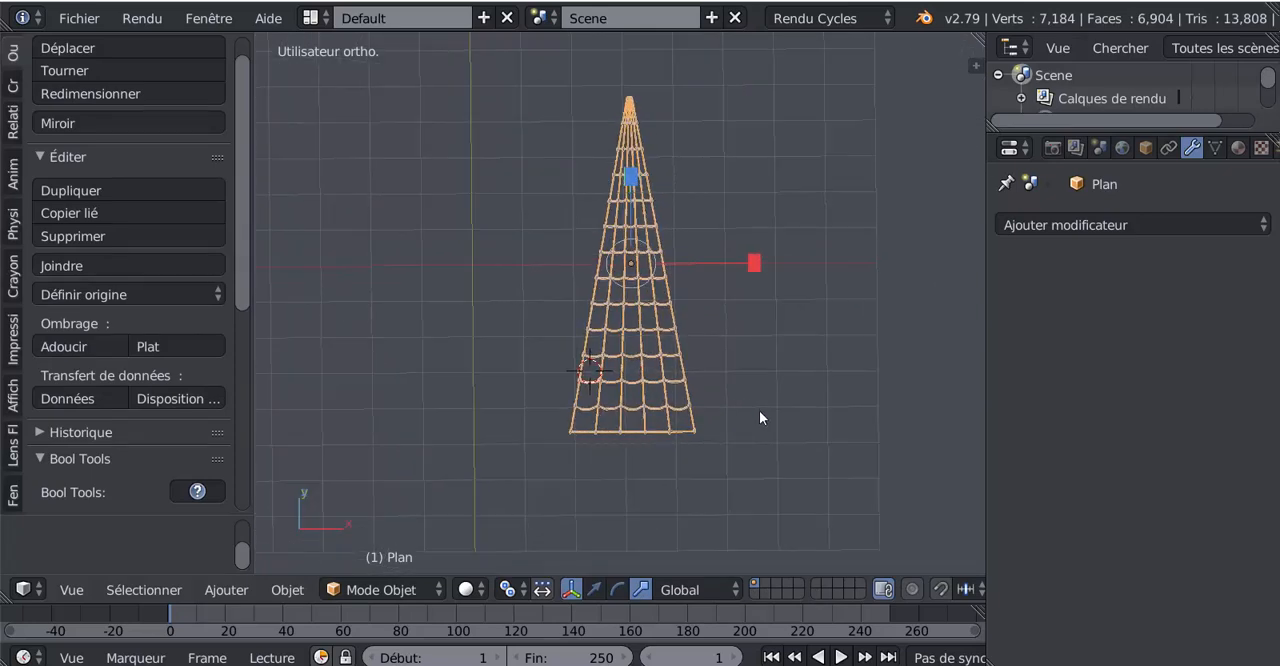
key(KP_1)
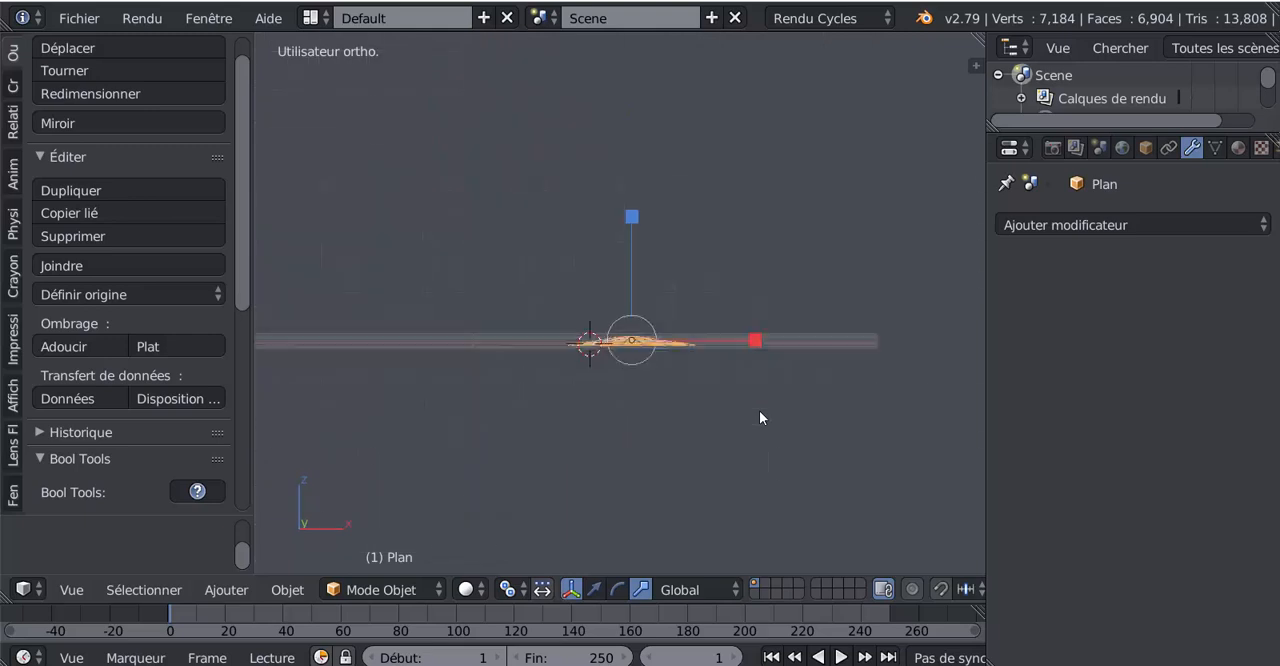
text(r)
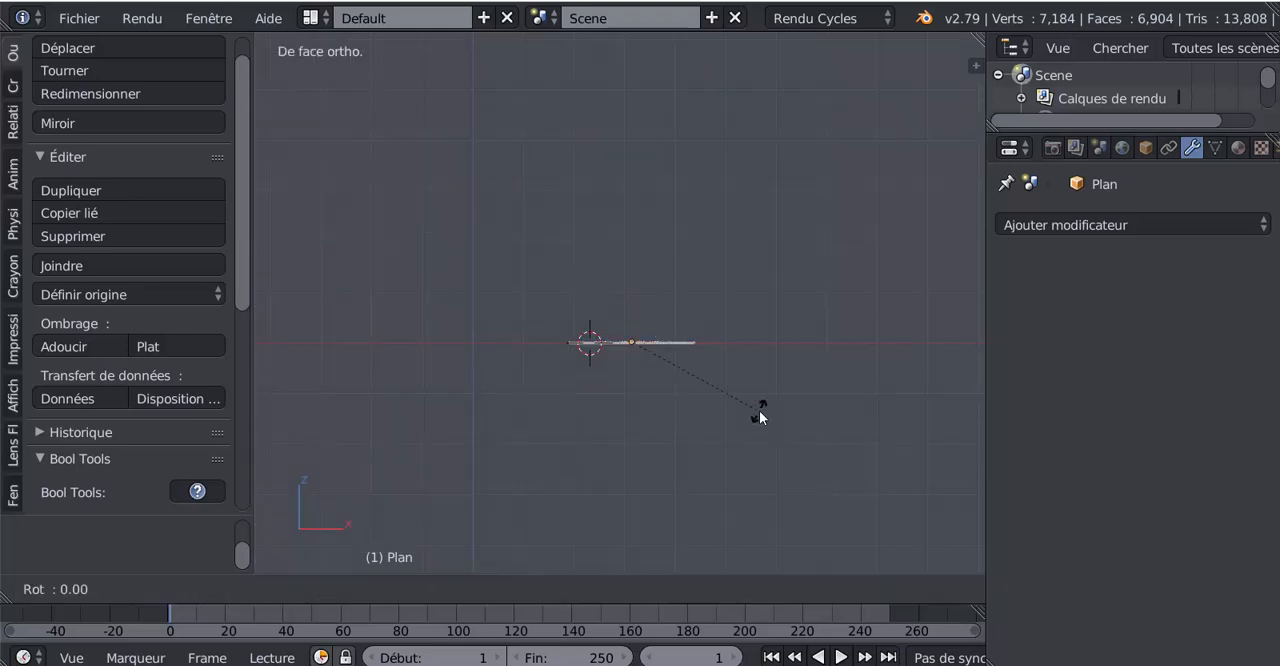
text(x90)
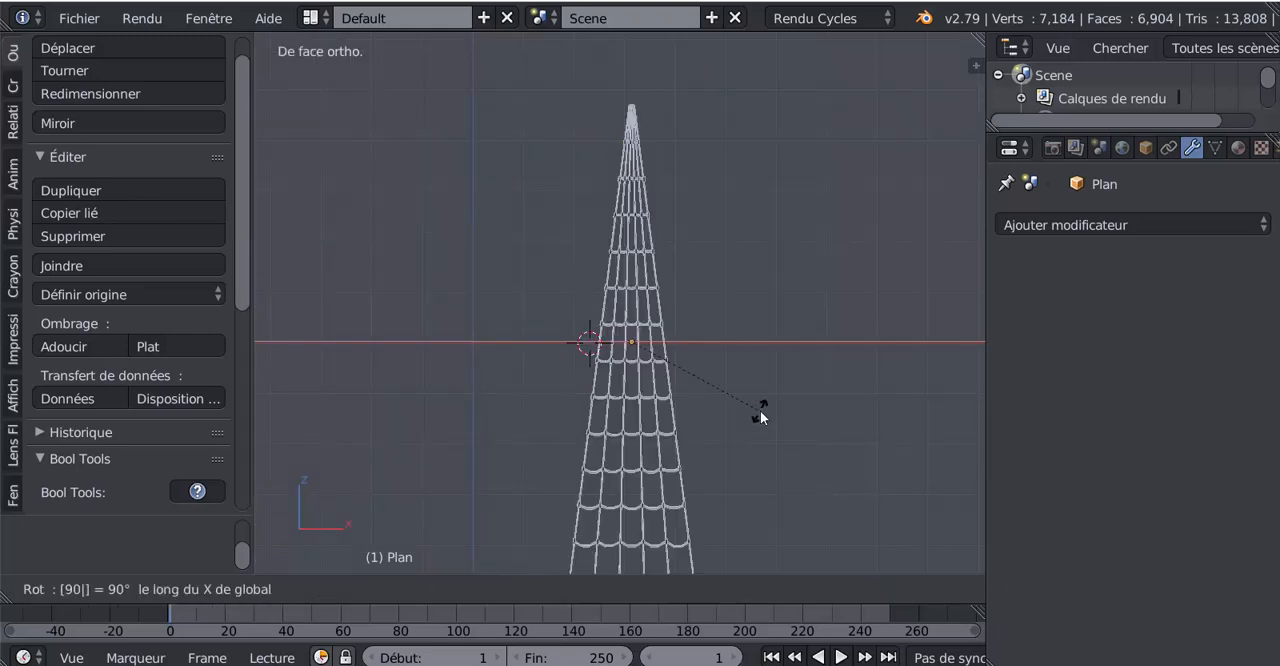
key(Return)
- Move the upright ladder about -3.17 along X to centre it on the world's vertical axis
scroll(760, 410, down, 3)
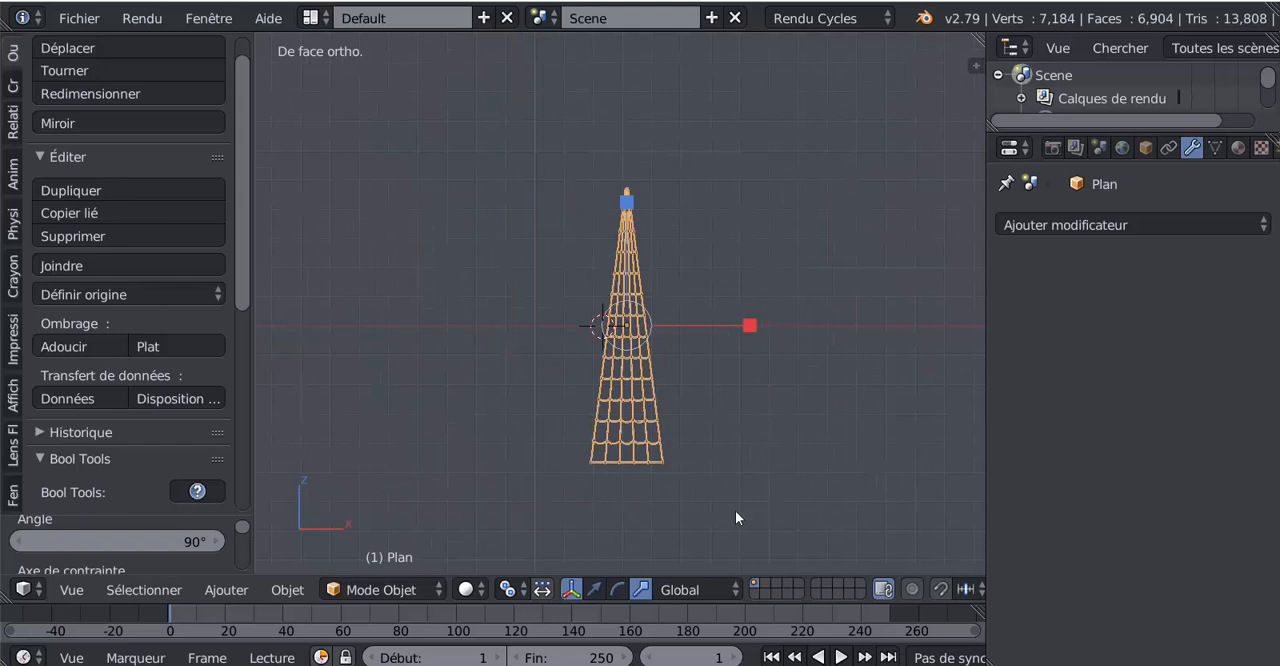
click(594, 589)
drag(710, 325, 641, 315)
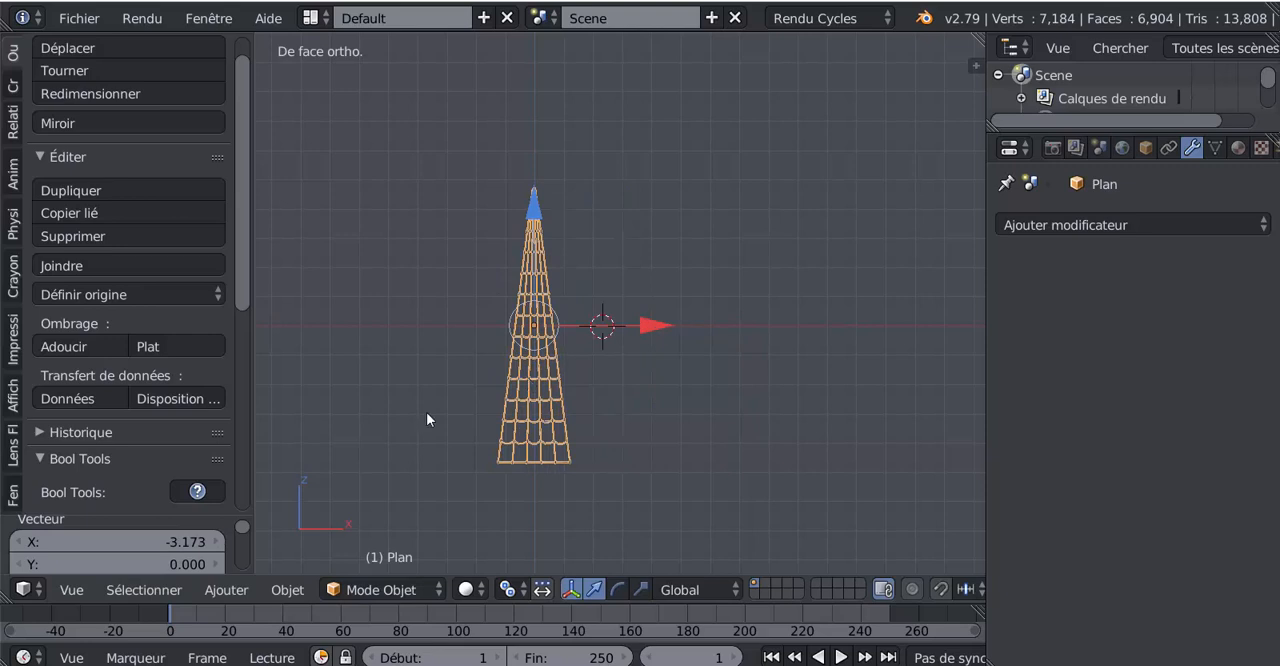
- Add a 32-vertex mesh cylinder beside the ladder and scale it uniformly down to about 0.245
click(14, 86)
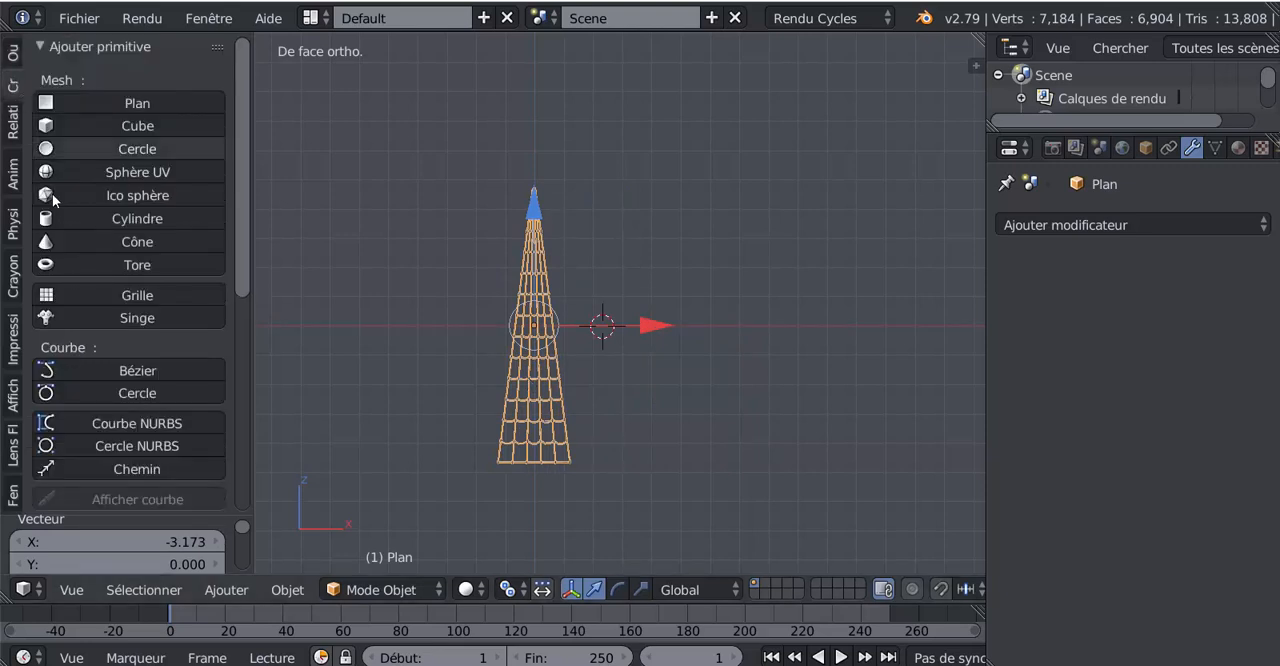
click(132, 220)
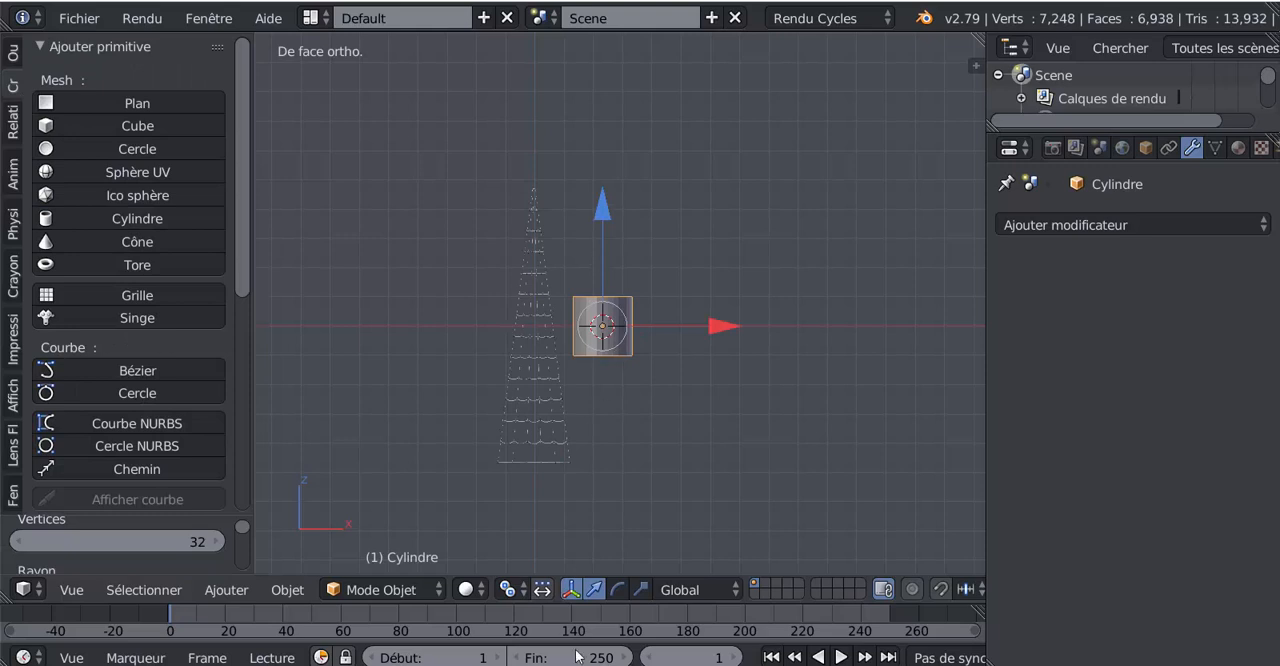
click(641, 590)
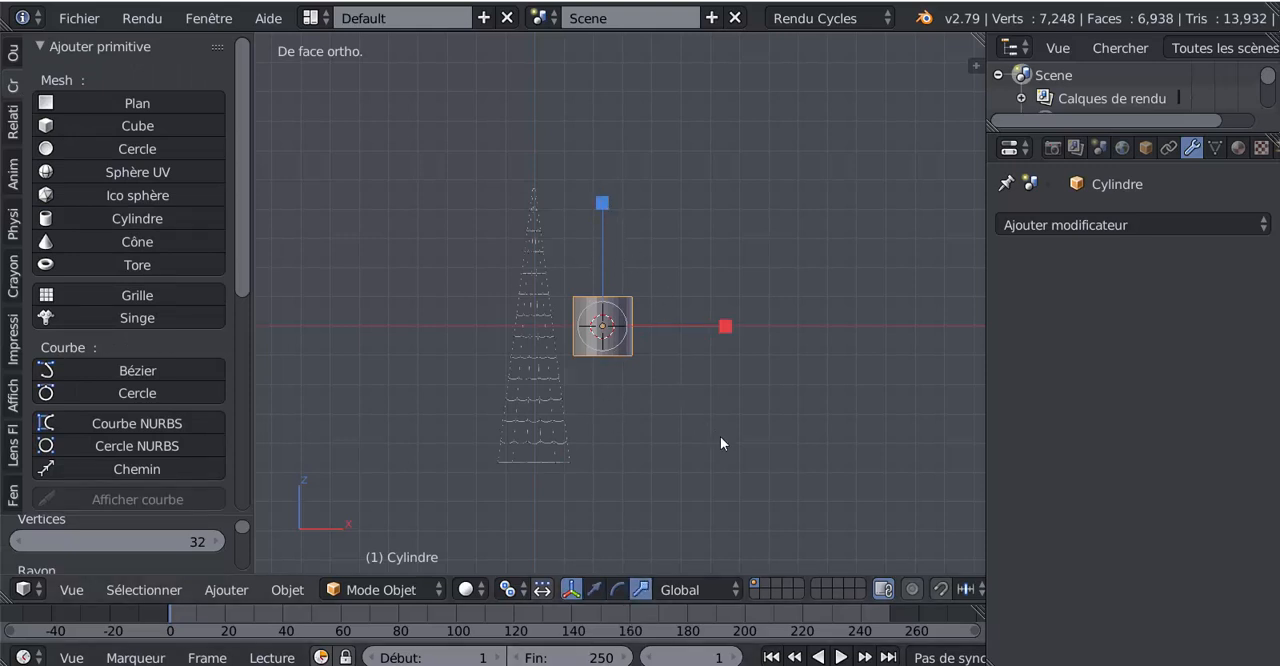
key(s)
click(640, 338)
right_click(588, 178)
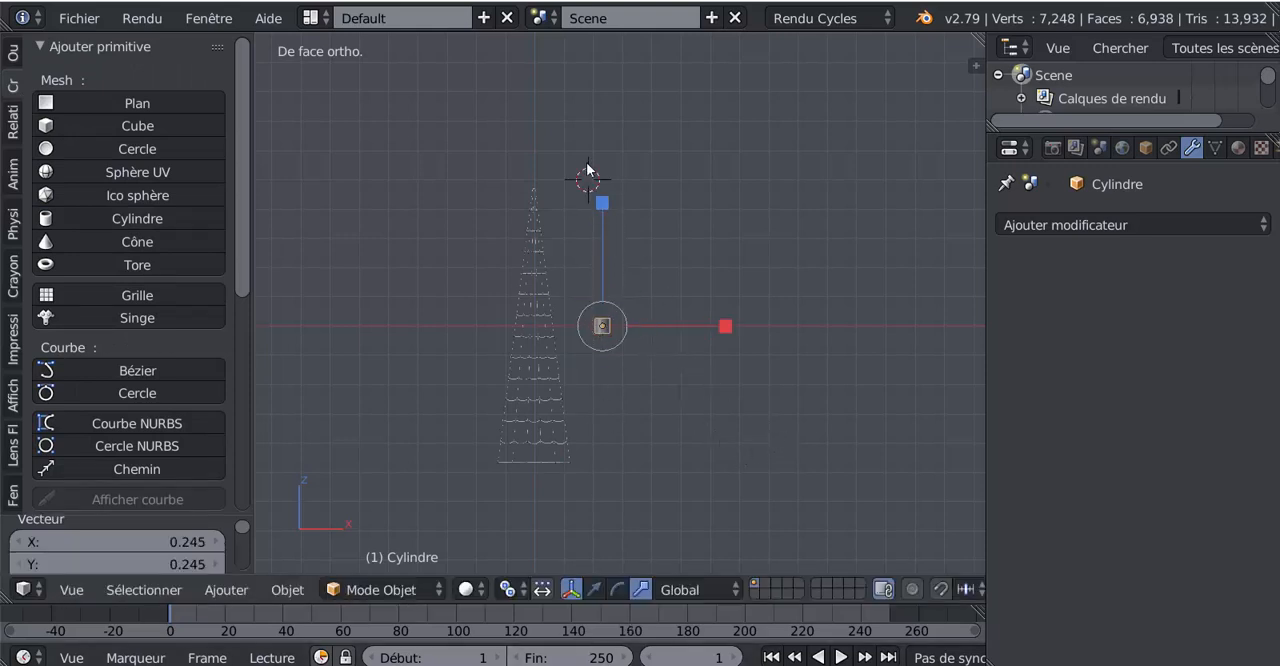
- Shape the cylinder into a mast taller than the ladder, stretching it along Z about 21.9, 1.63 and 1.08 times and scaling it down about 0.82 and 0.73
drag(601, 203, 646, 540)
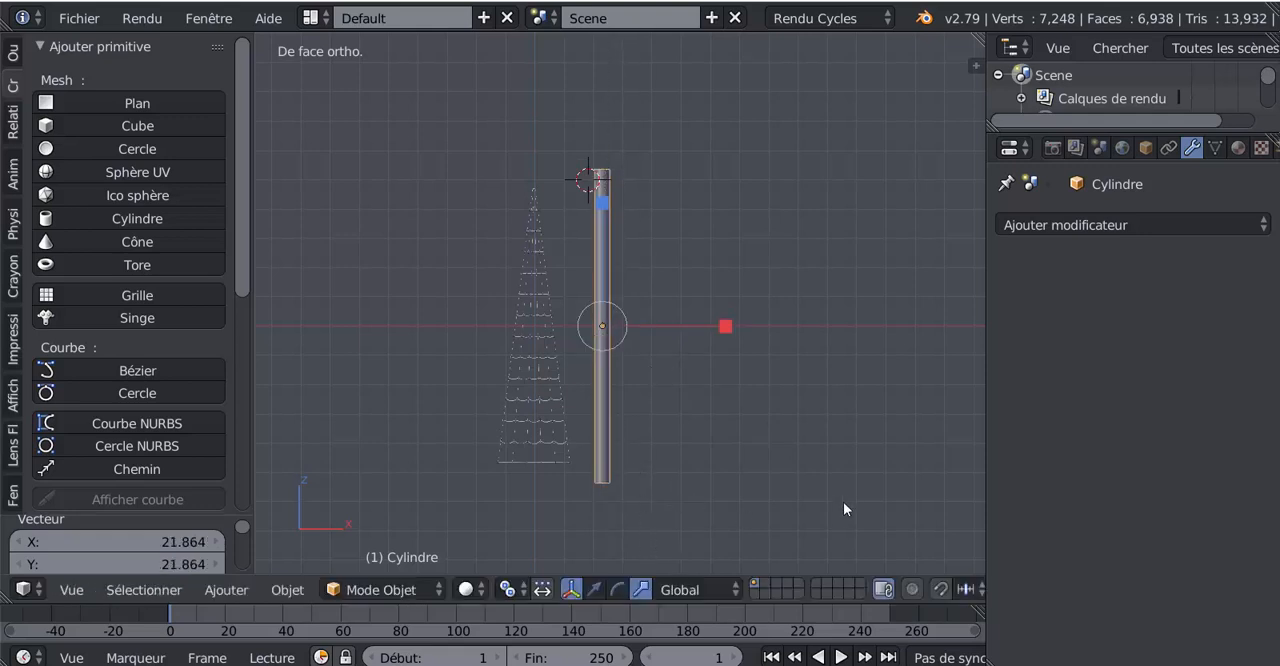
key(s)
click(797, 478)
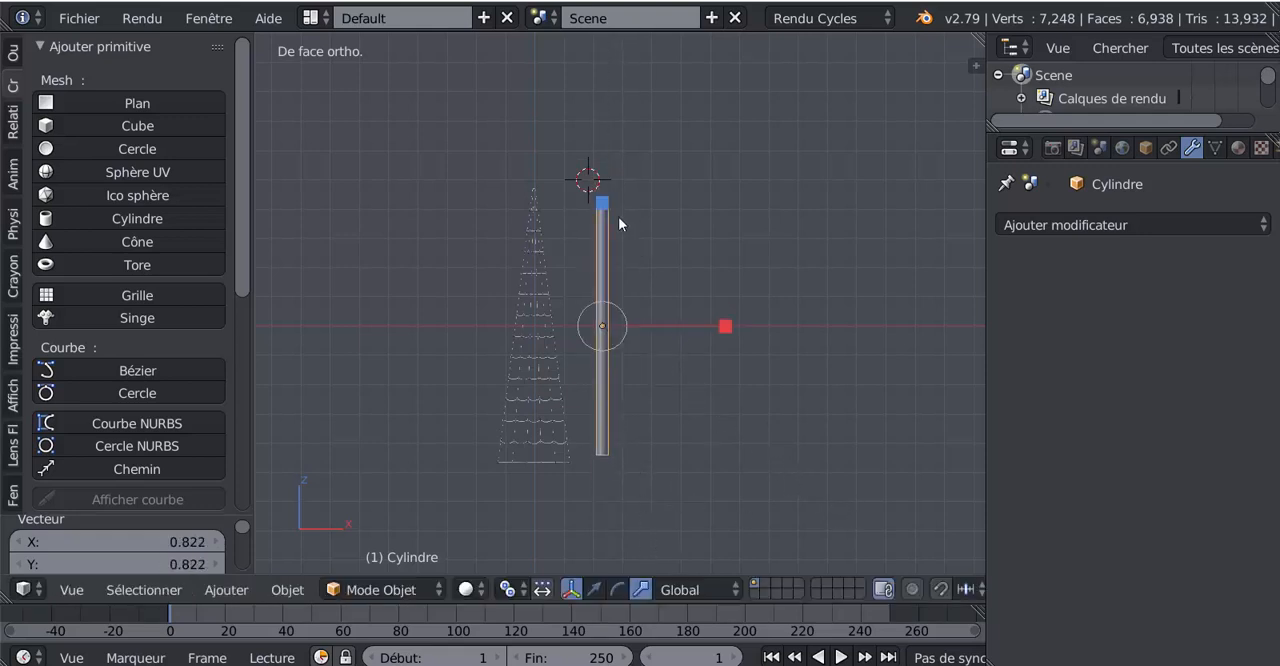
drag(602, 204, 609, 125)
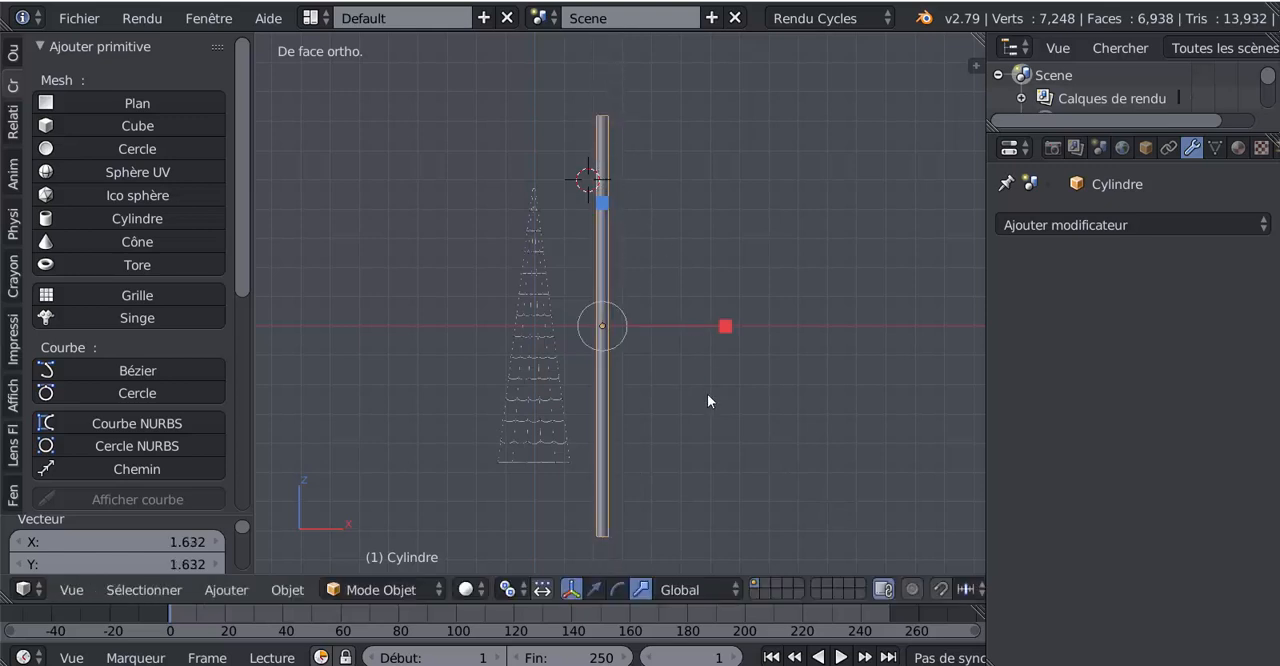
key(s)
click(692, 443)
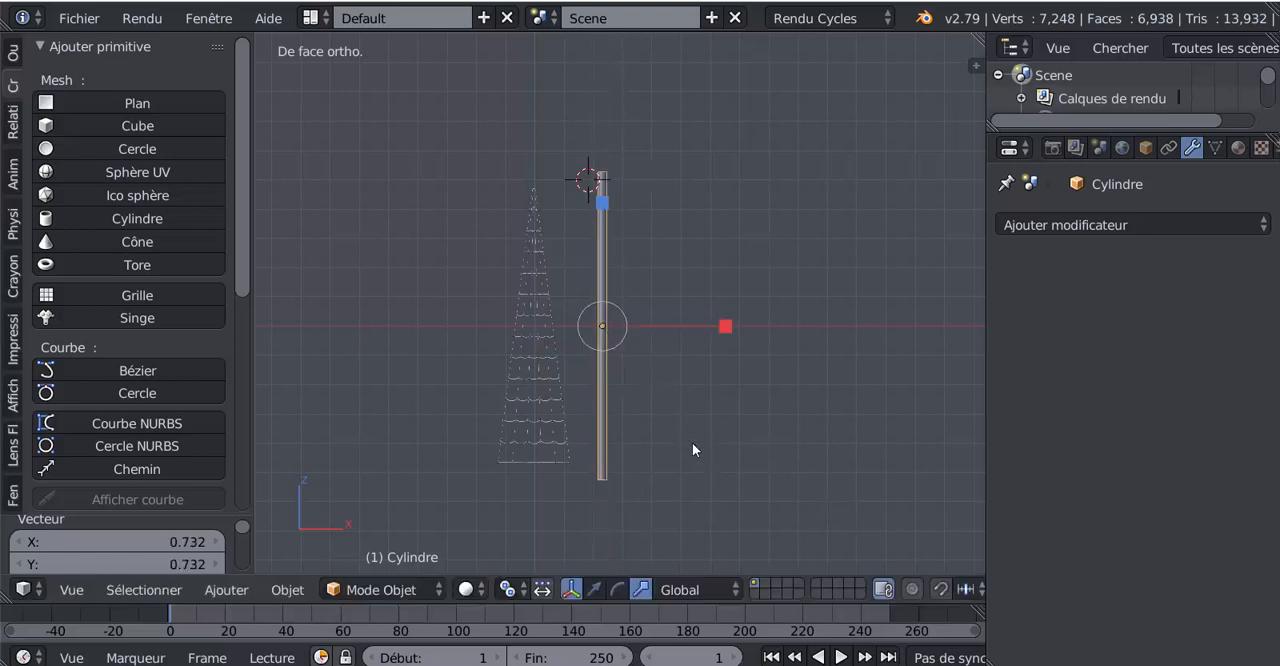
drag(603, 200, 608, 182)
- Snap the 3D cursor to the world centre and snap the mast cylinder to the cursor with offset
middle_drag(666, 297, 578, 351)
key(shift+s)
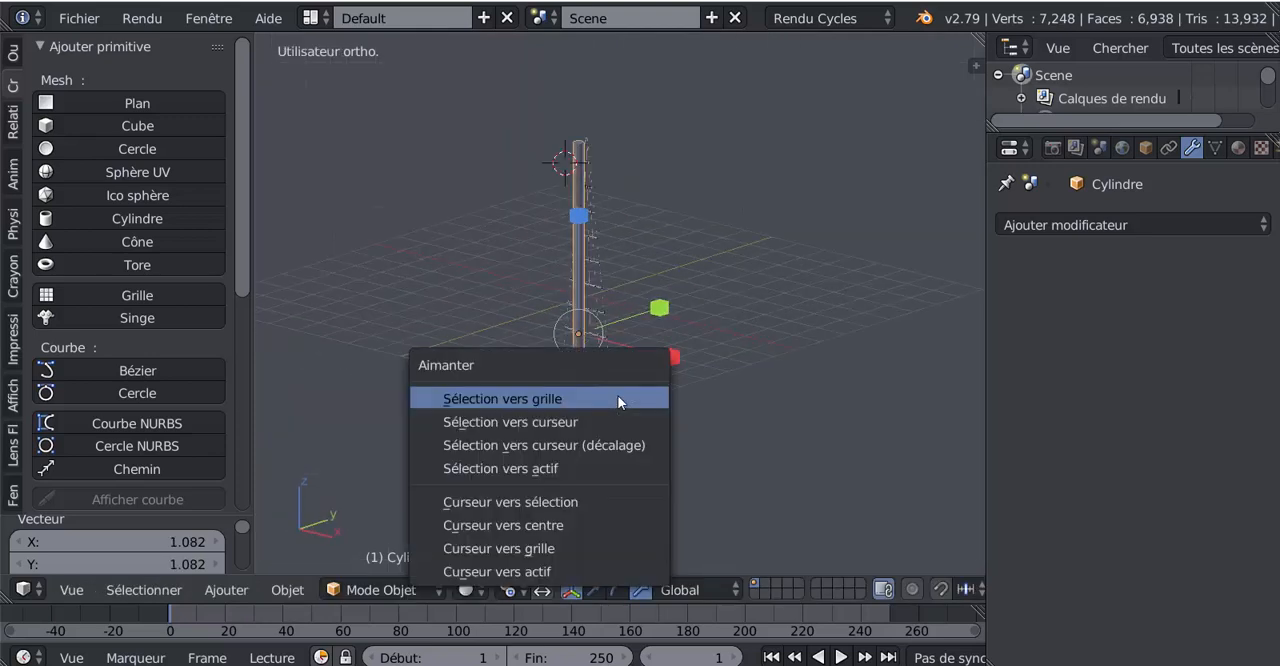
click(527, 524)
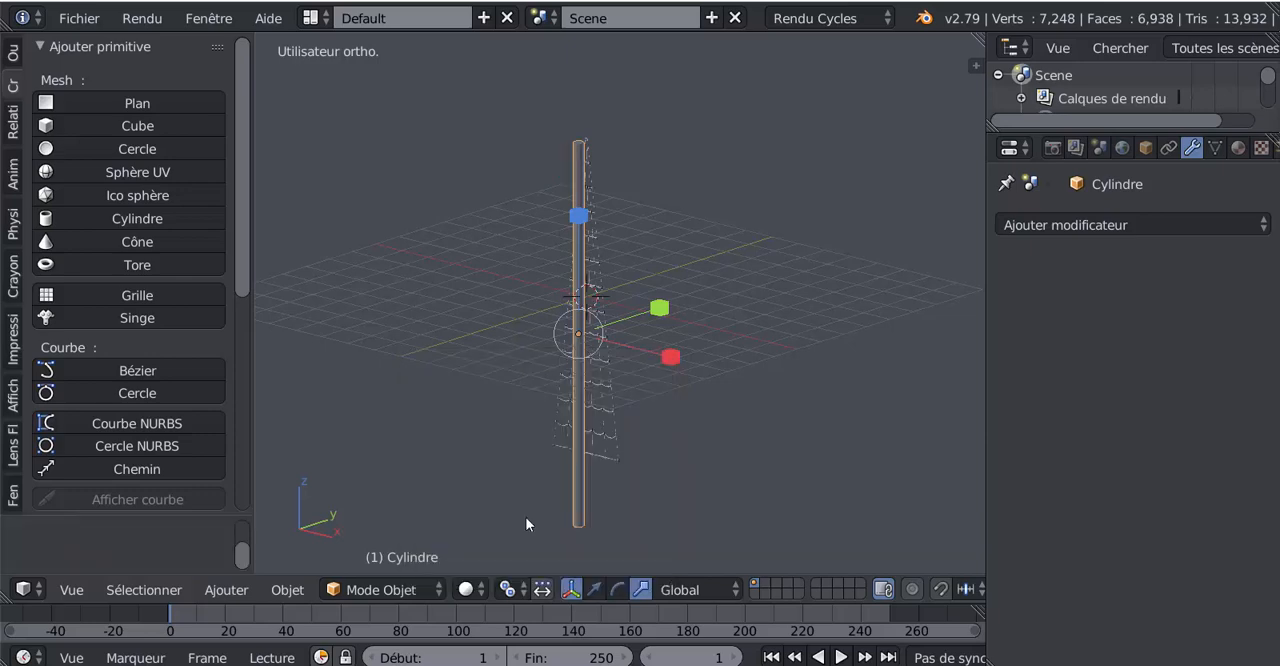
key(shift+s)
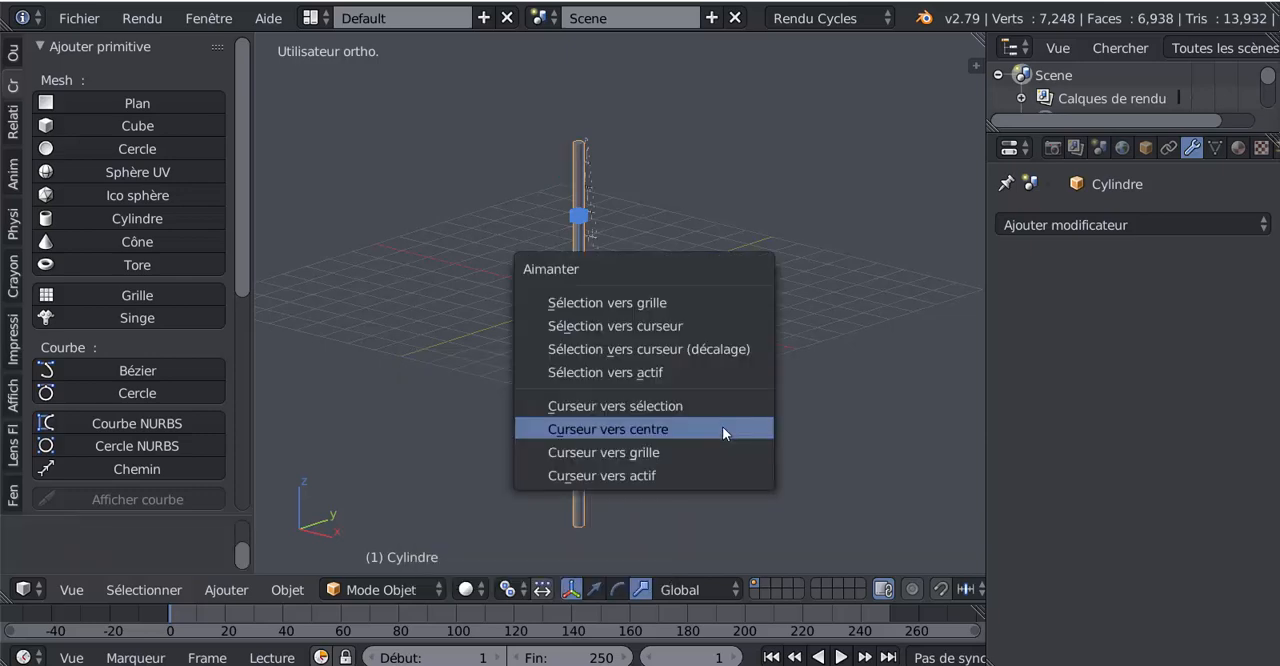
click(707, 349)
- Select the rope ladder and move it about -0.284 along Y so it sits in front of the mast
middle_drag(677, 342, 605, 407)
right_click(611, 388)
click(595, 589)
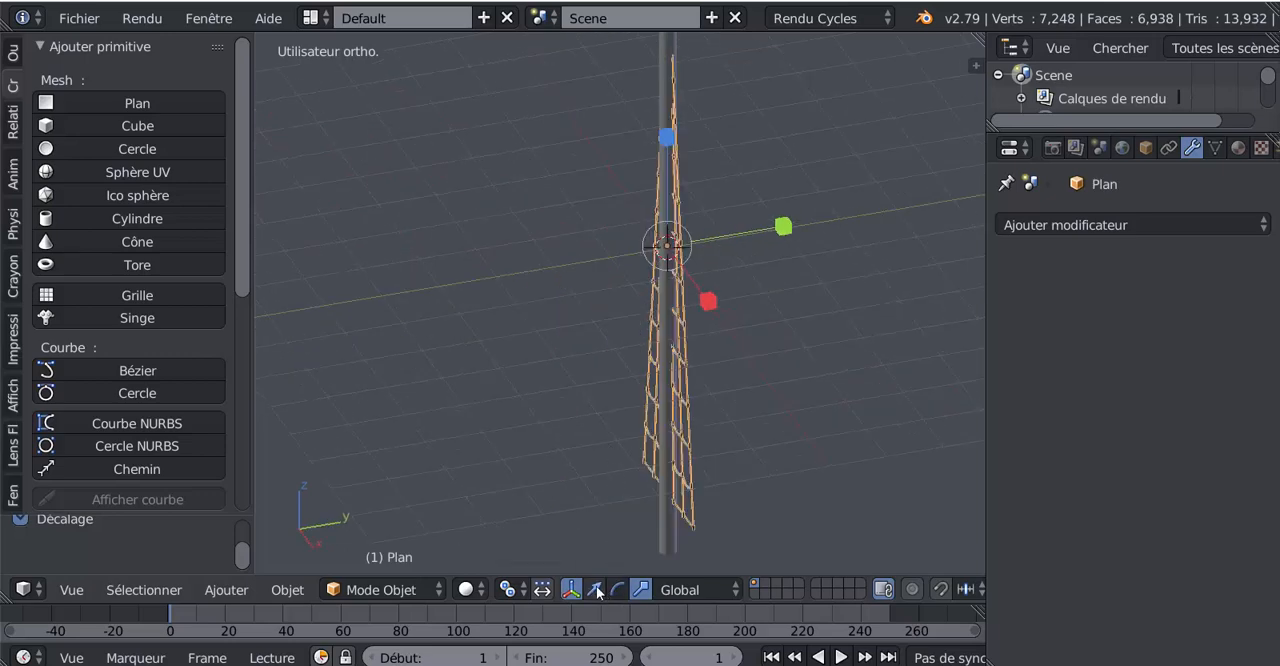
drag(702, 305, 753, 234)
click(753, 232)
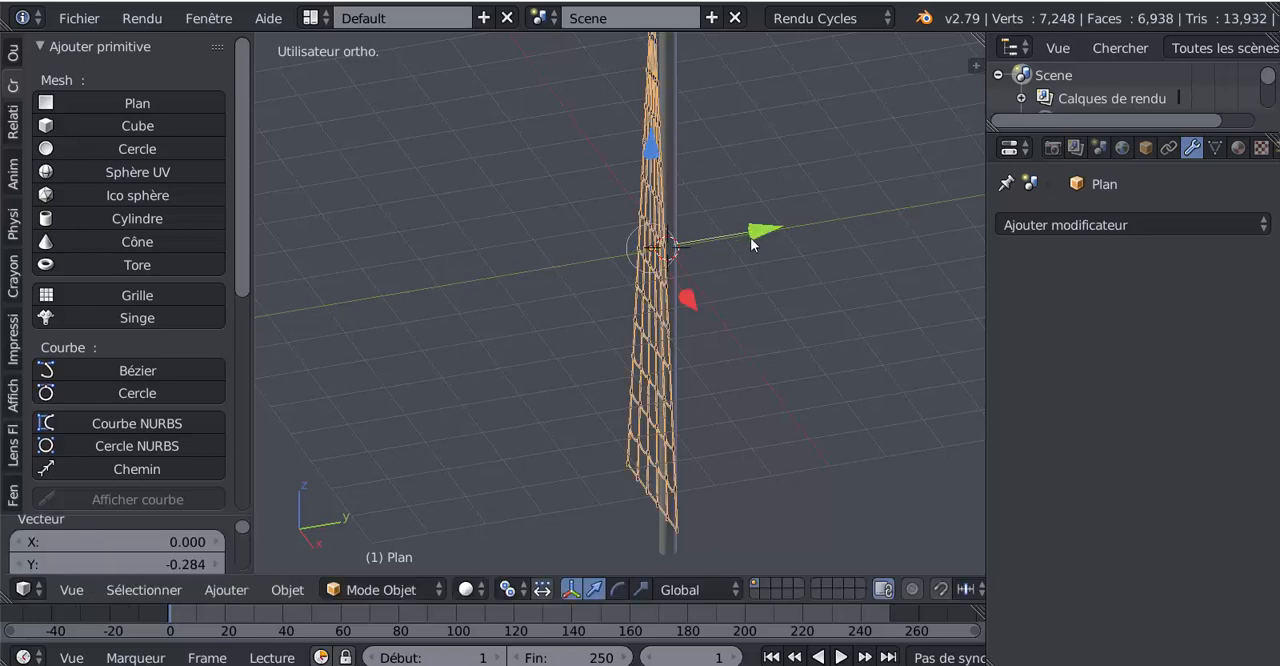
- Nudge the ladder along Y in the right side view until it lies against the mast's surface
middle_drag(751, 237, 682, 318)
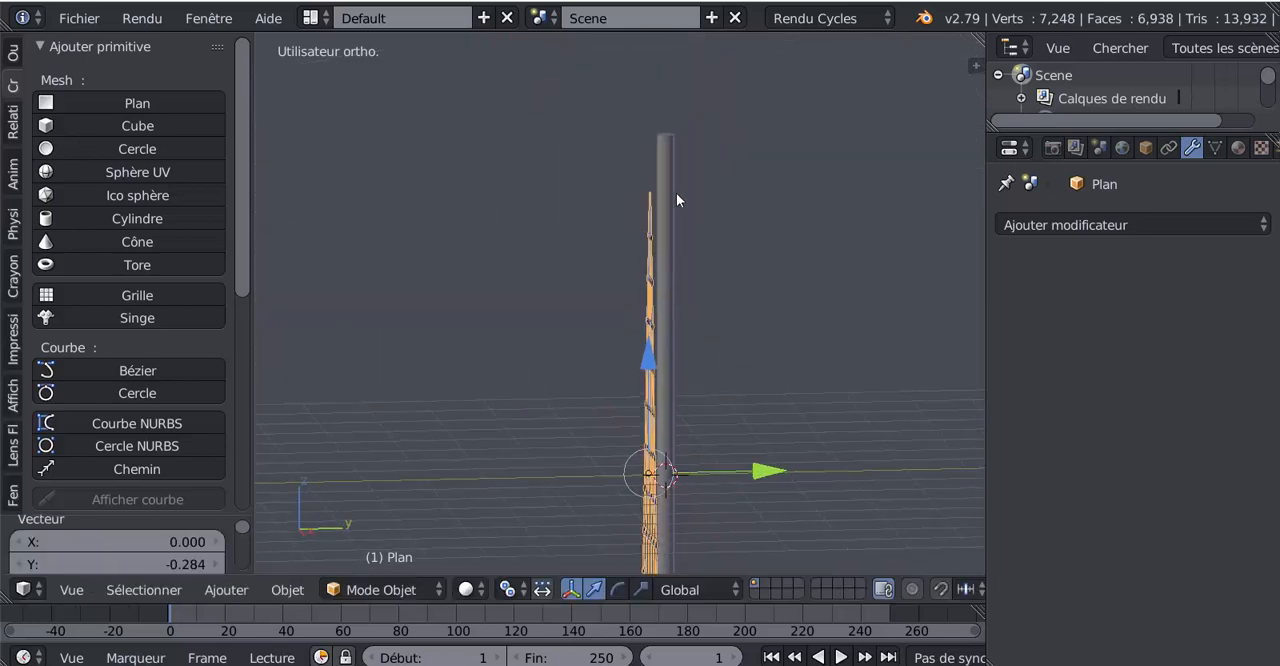
key(KP_3)
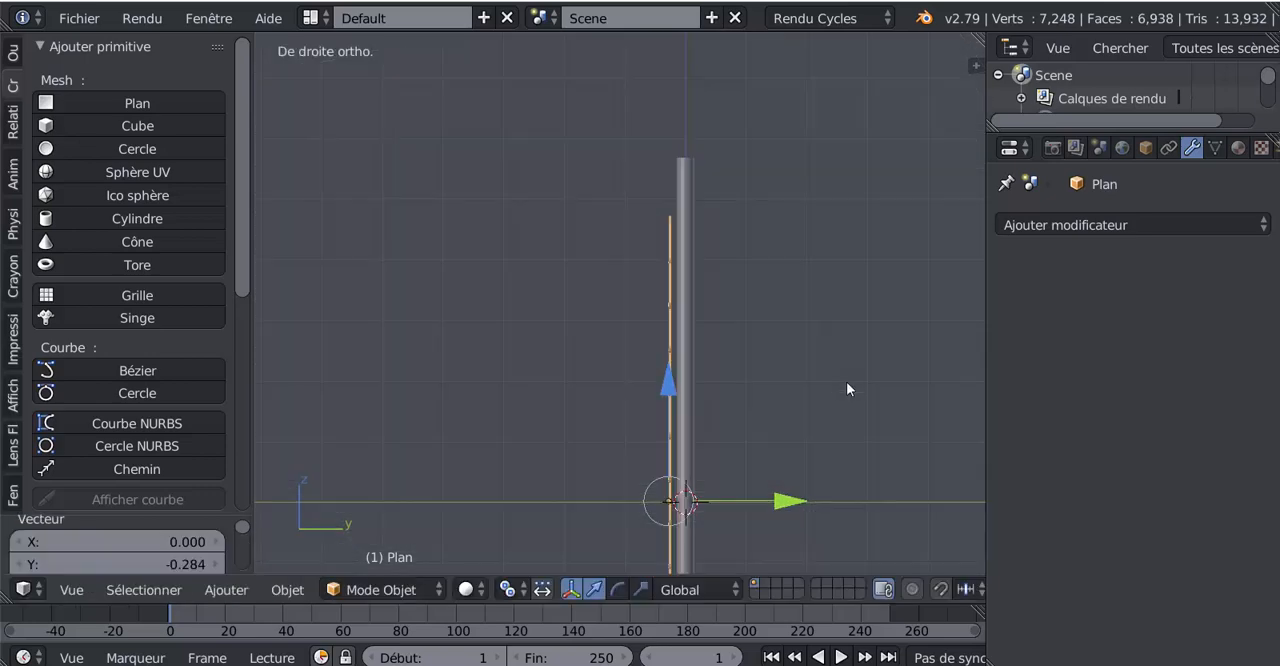
shift+middle_drag(799, 401, 761, 321)
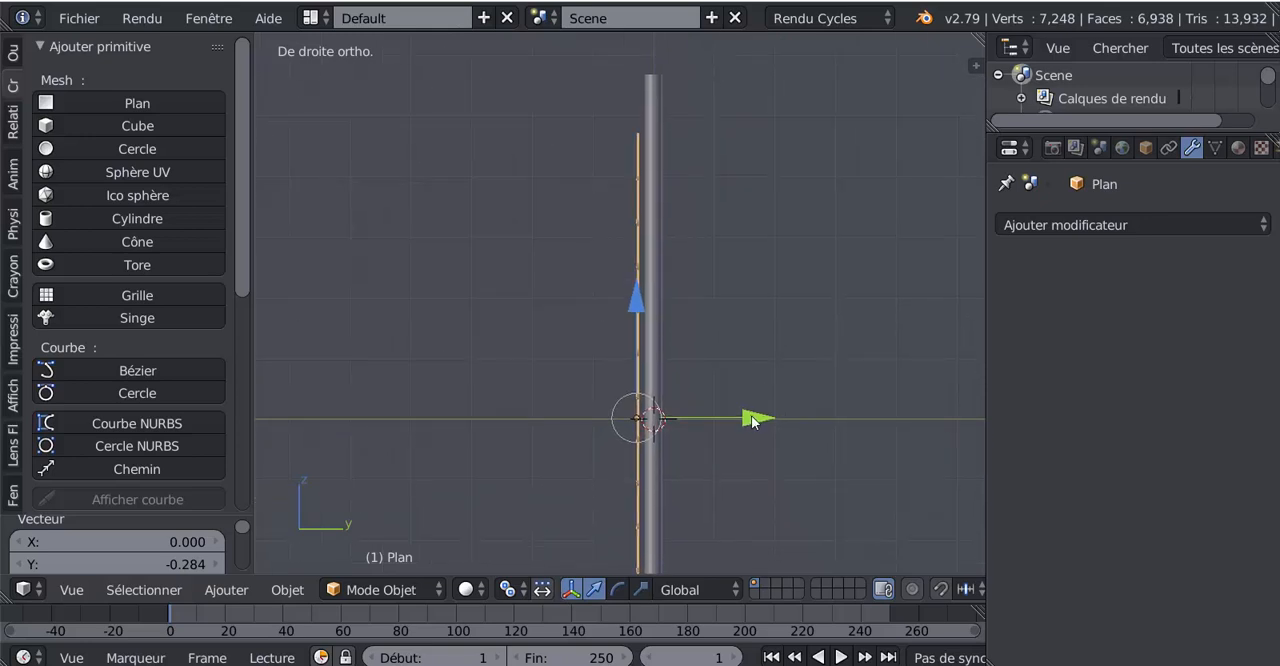
drag(752, 418, 755, 416)
- In Edit Mode with vertex selection, select one vertex near the middle of the ladder's top end
middle_drag(737, 289, 590, 428)
key(Tab)
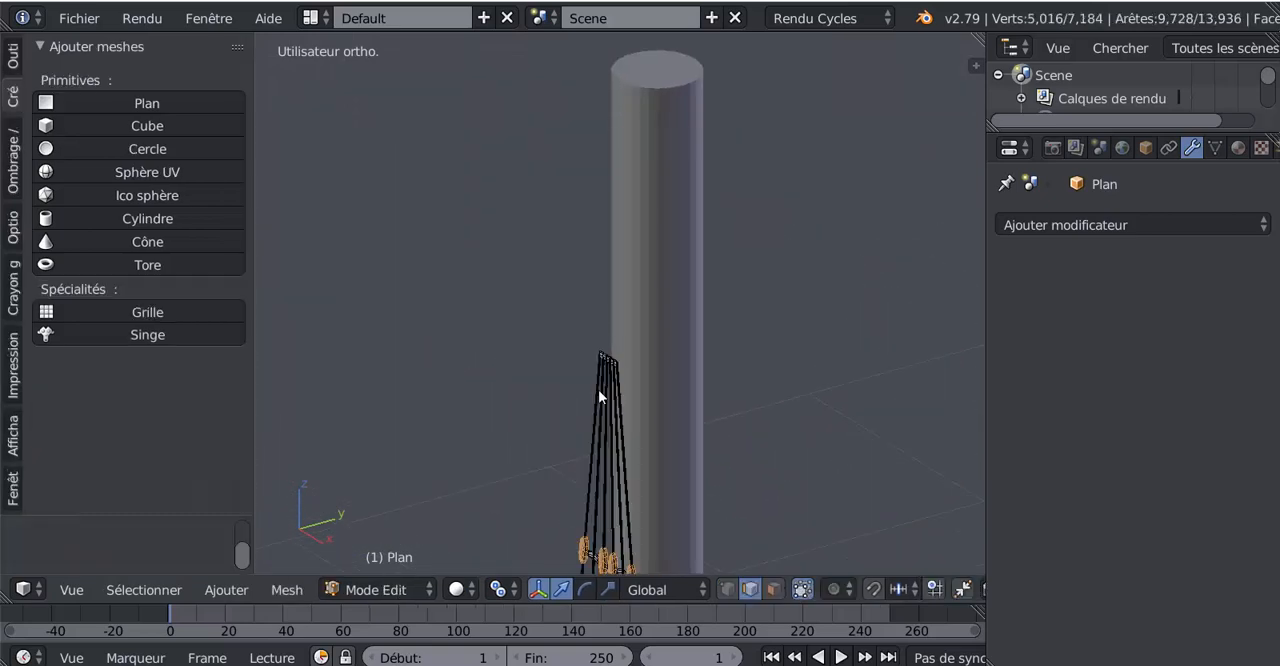
click(727, 589)
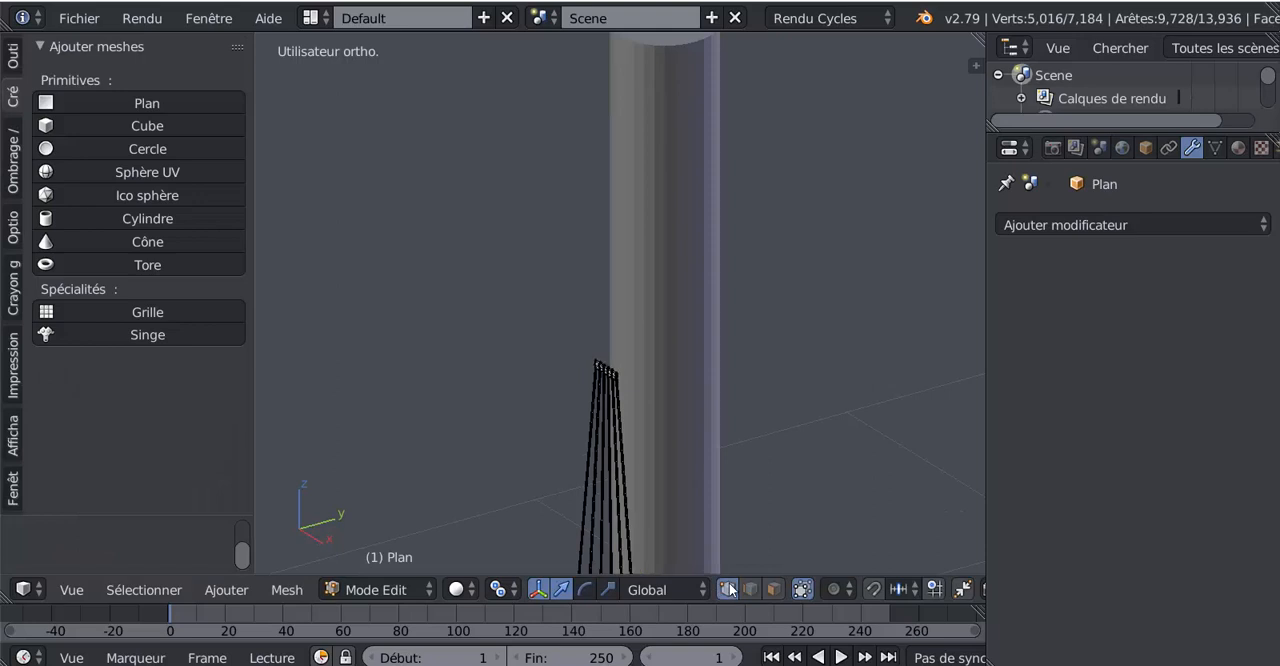
middle_drag(673, 479, 737, 363)
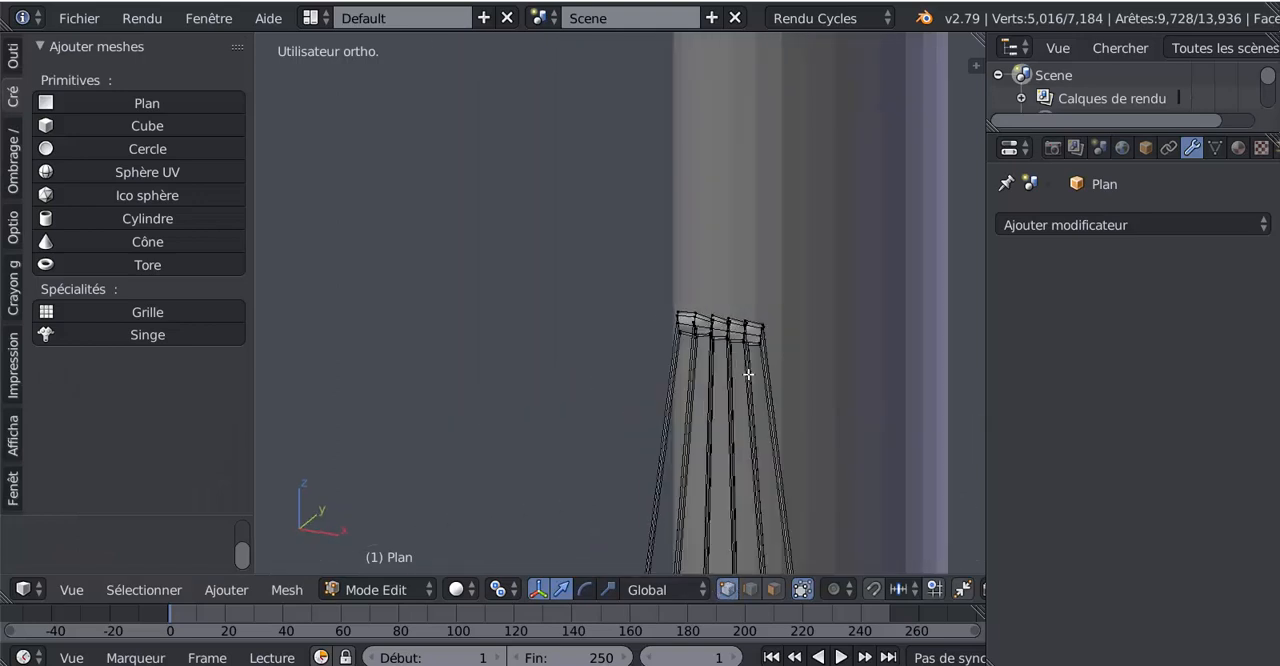
right_click(731, 326)
scroll(500, 377, down, 3)
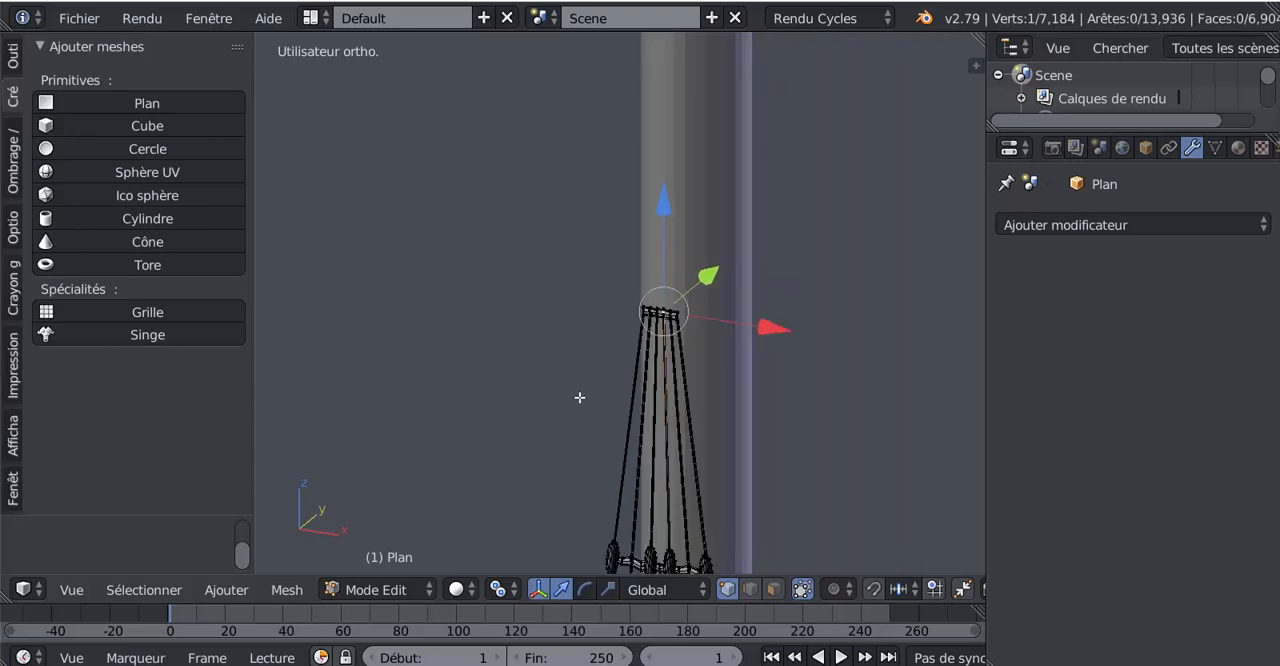
- Set the pivot point to the 3D cursor, snap the cursor to the selected top vertex, and return to Object Mode
click(499, 590)
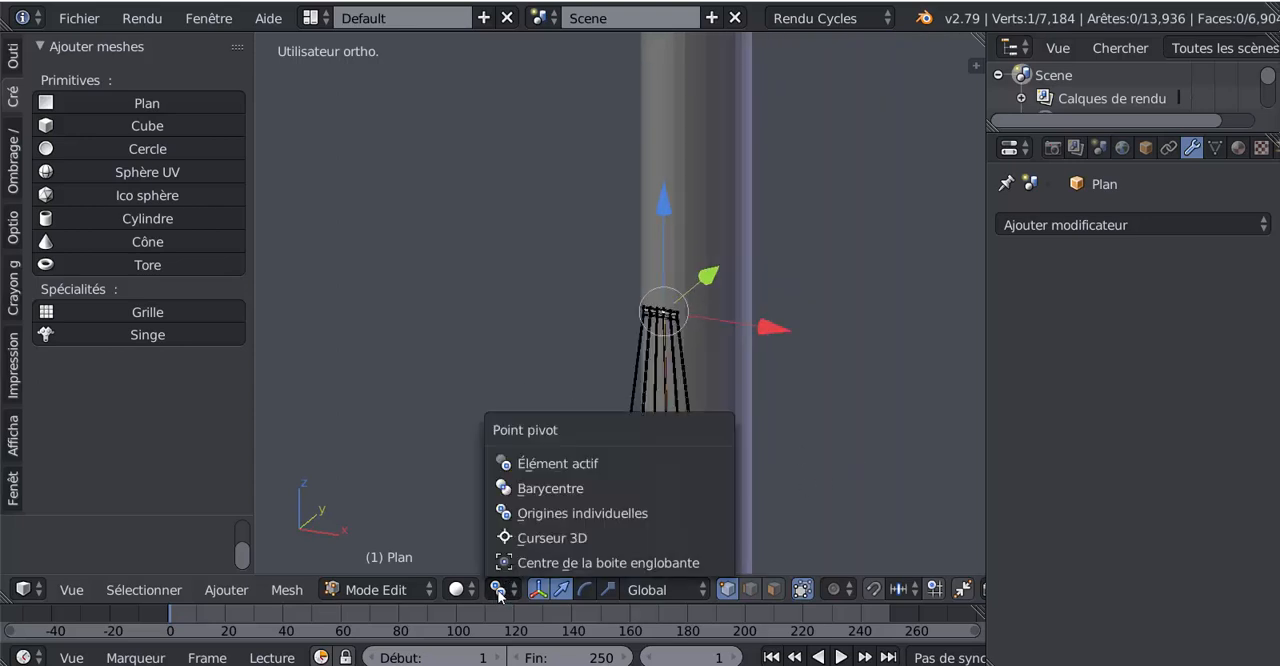
click(505, 537)
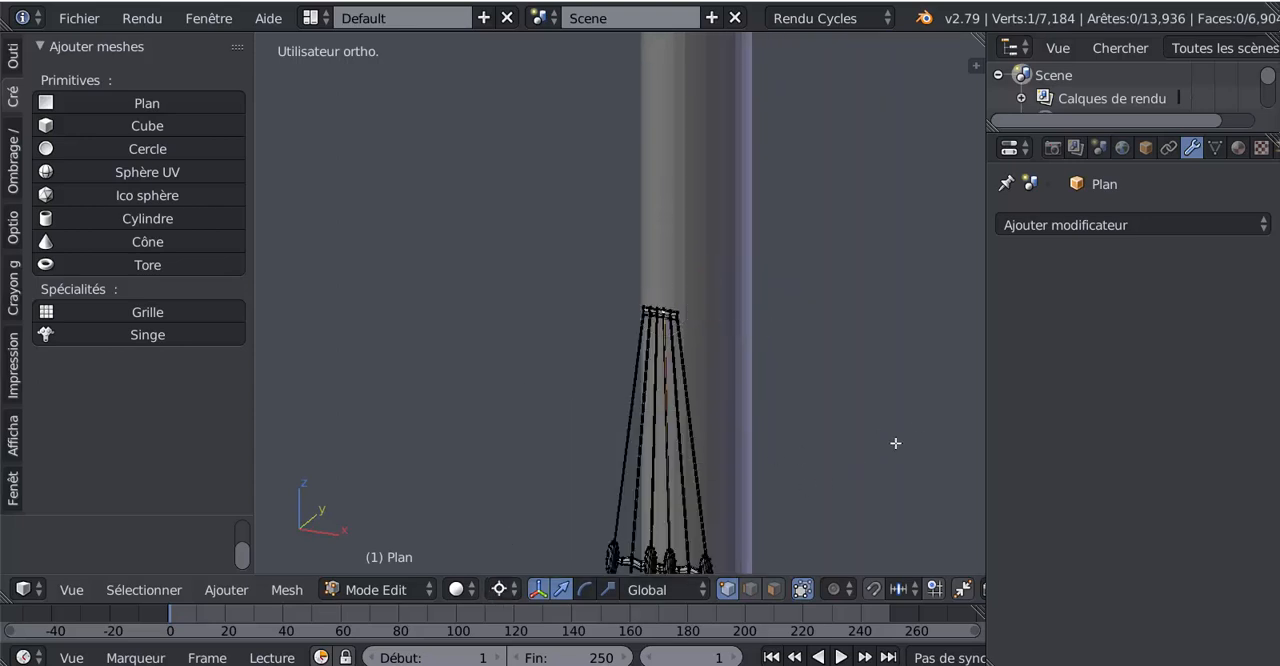
key(shift+s)
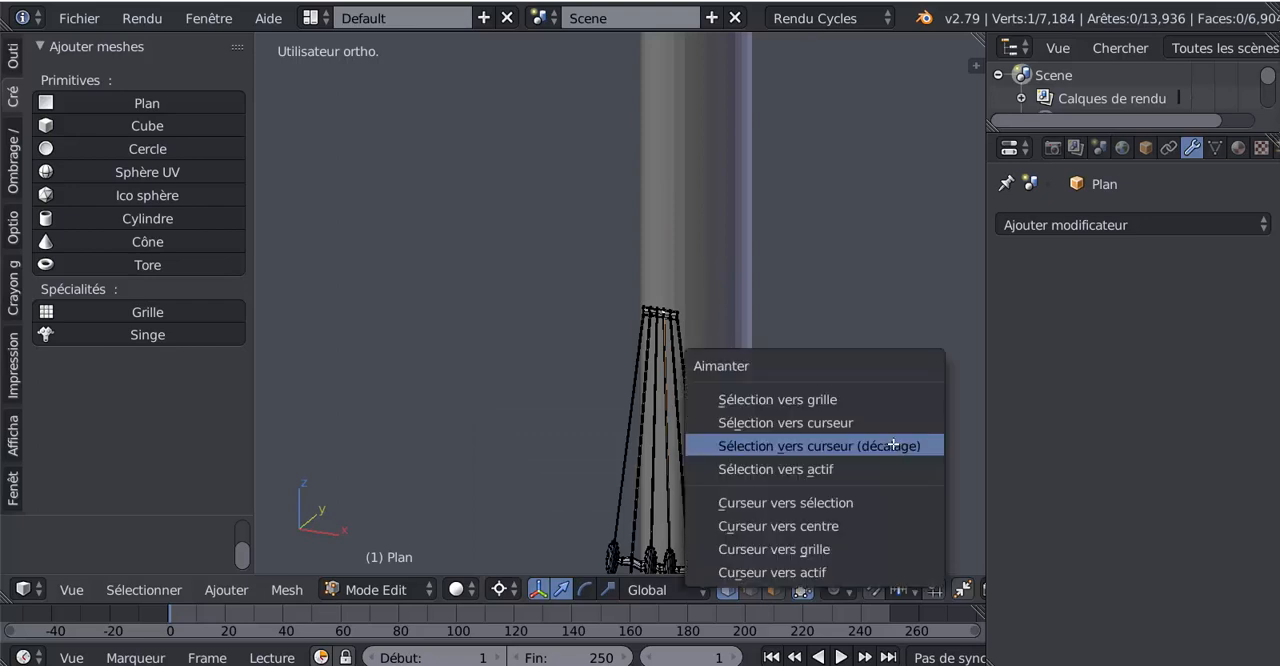
click(840, 501)
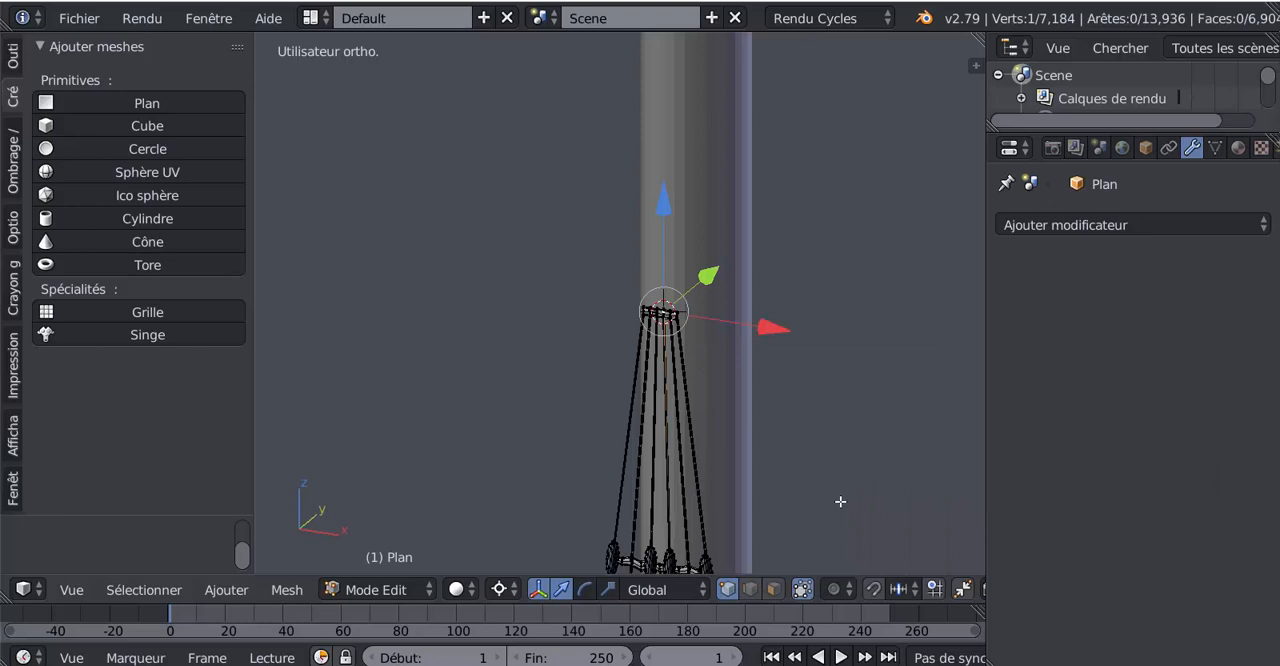
key(Tab)
- Examine the ladder's position against the mast from the right side and from the front
scroll(840, 501, down, 5)
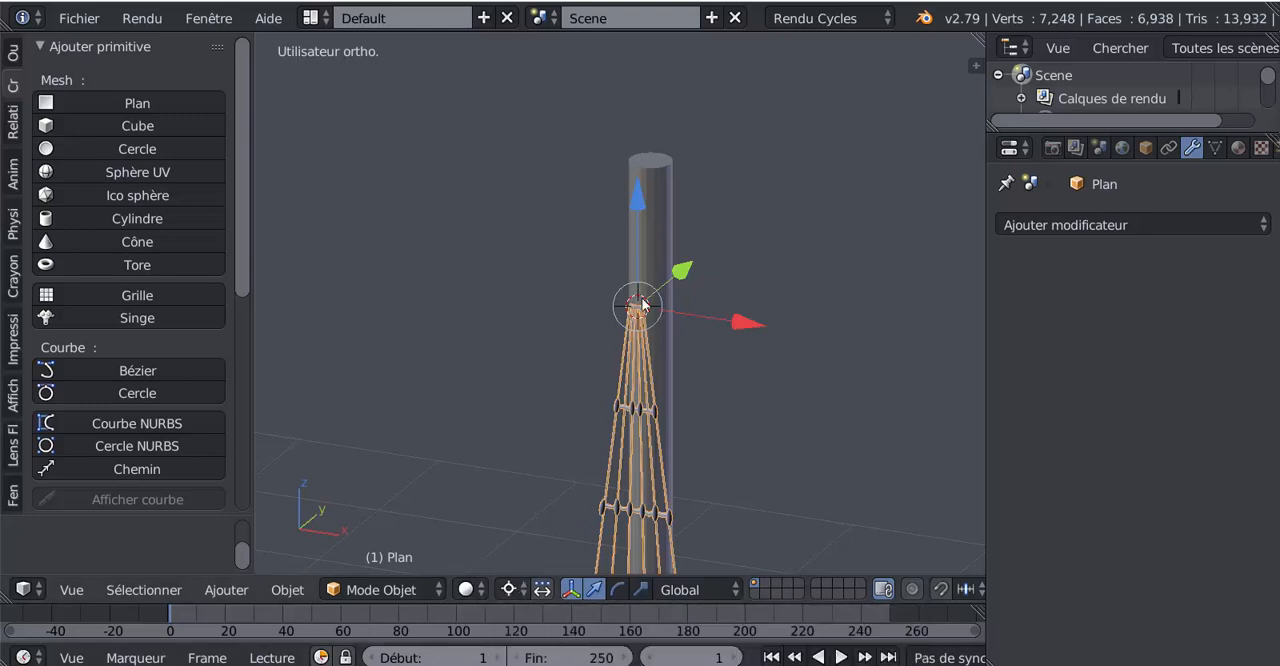
key(KP_3)
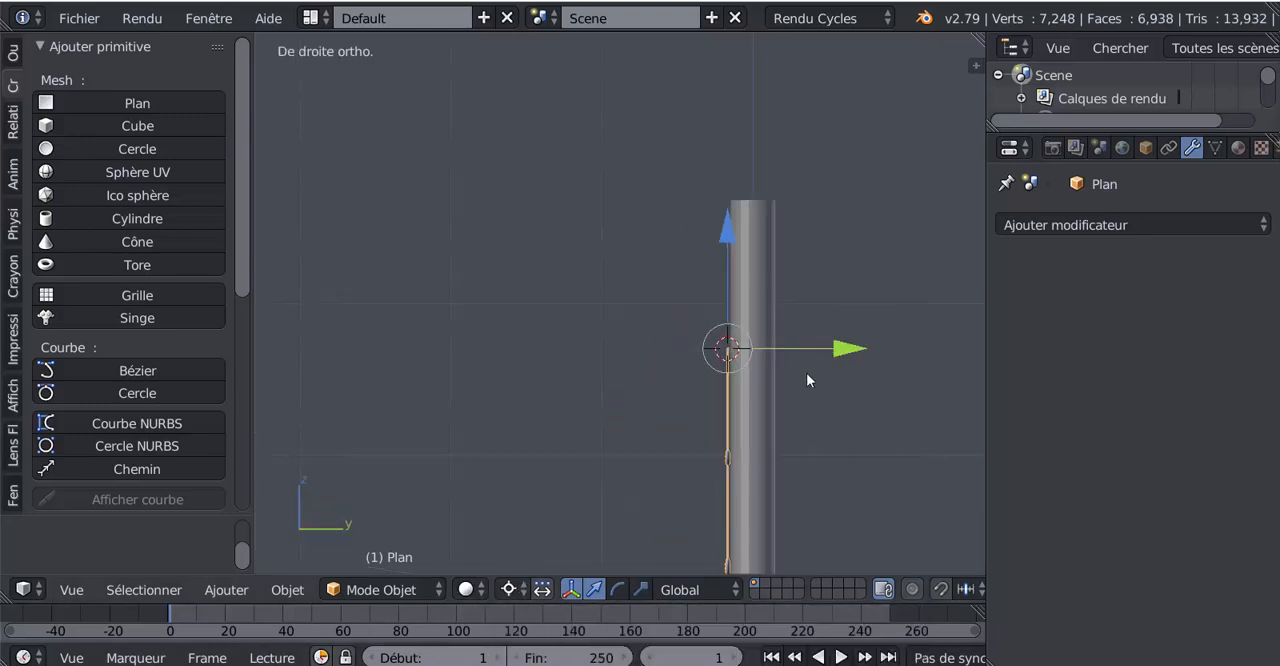
shift+middle_drag(805, 372, 774, 196)
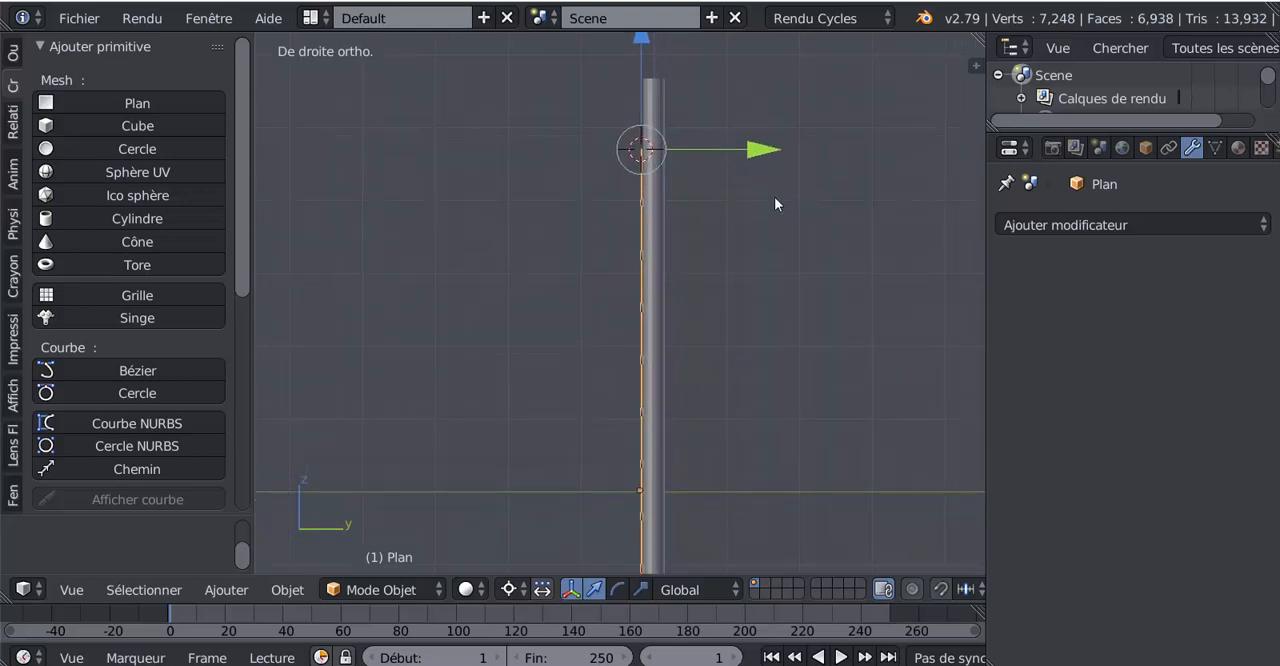
scroll(773, 197, down, 5)
shift+middle_drag(691, 373, 699, 356)
scroll(699, 356, up, 2)
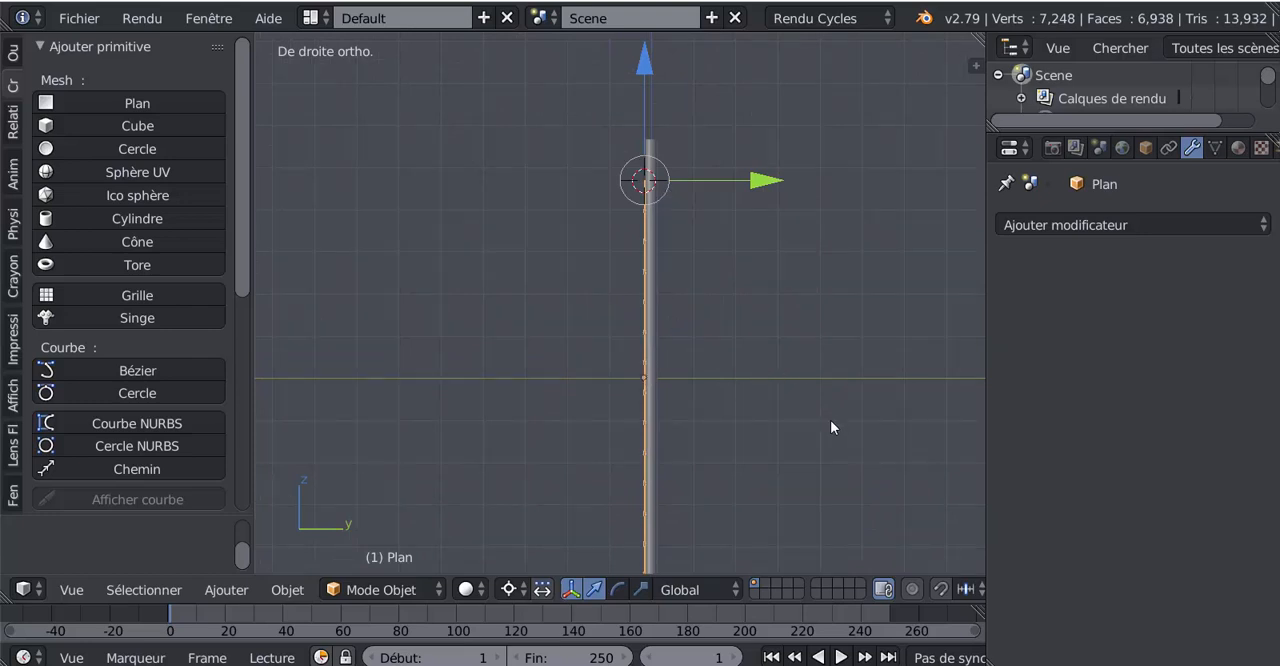
key(KP_1)
shift+middle_drag(775, 457, 769, 404)
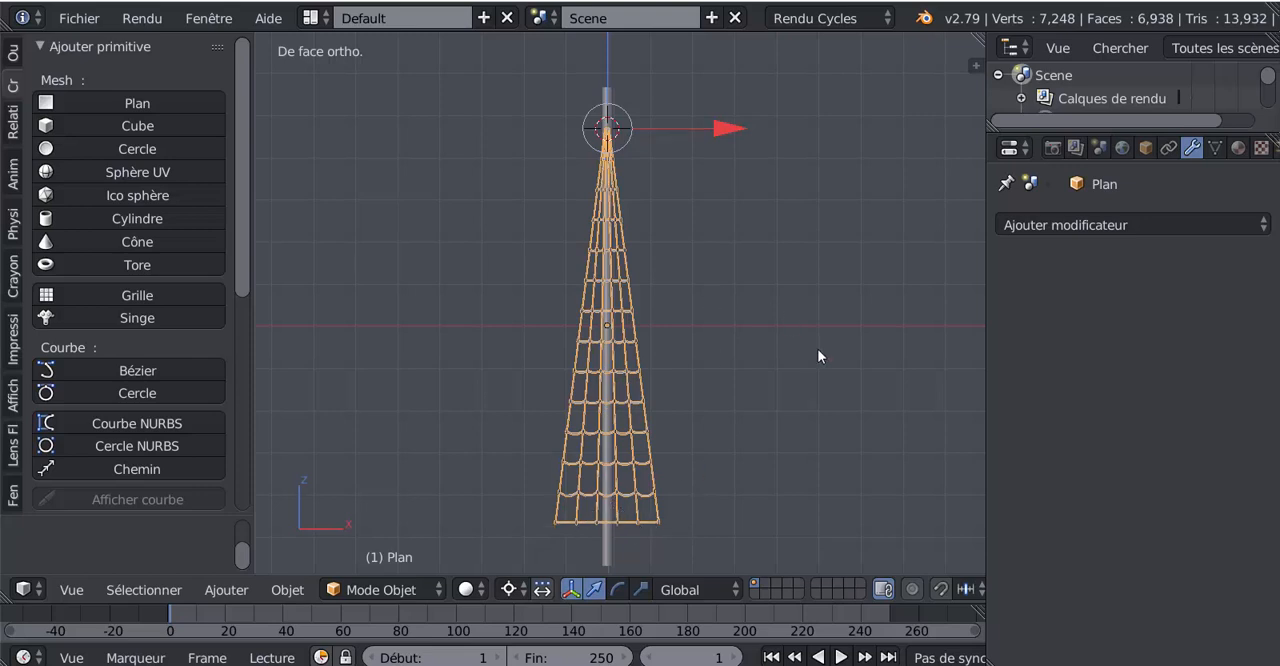
- Rotate the ladder about 17.5° around the 3D cursor in the right side view so its lower end swings away from the mast
key(KP_3)
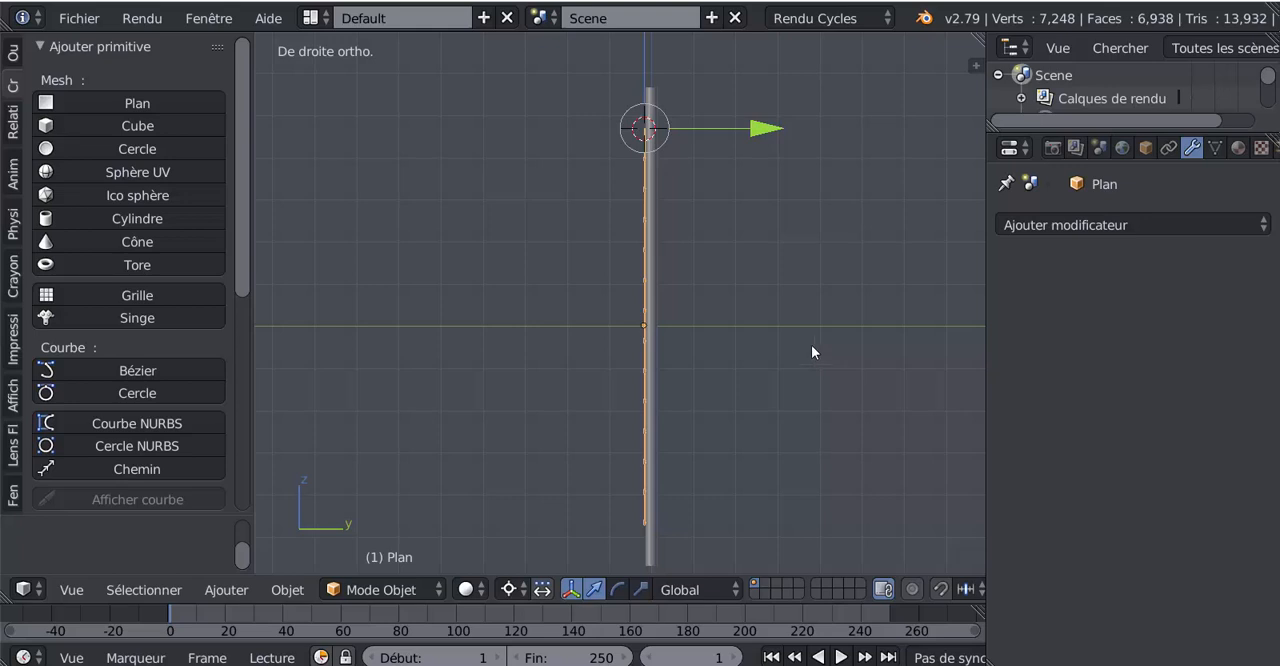
scroll(800, 297, down, 1)
key(r)
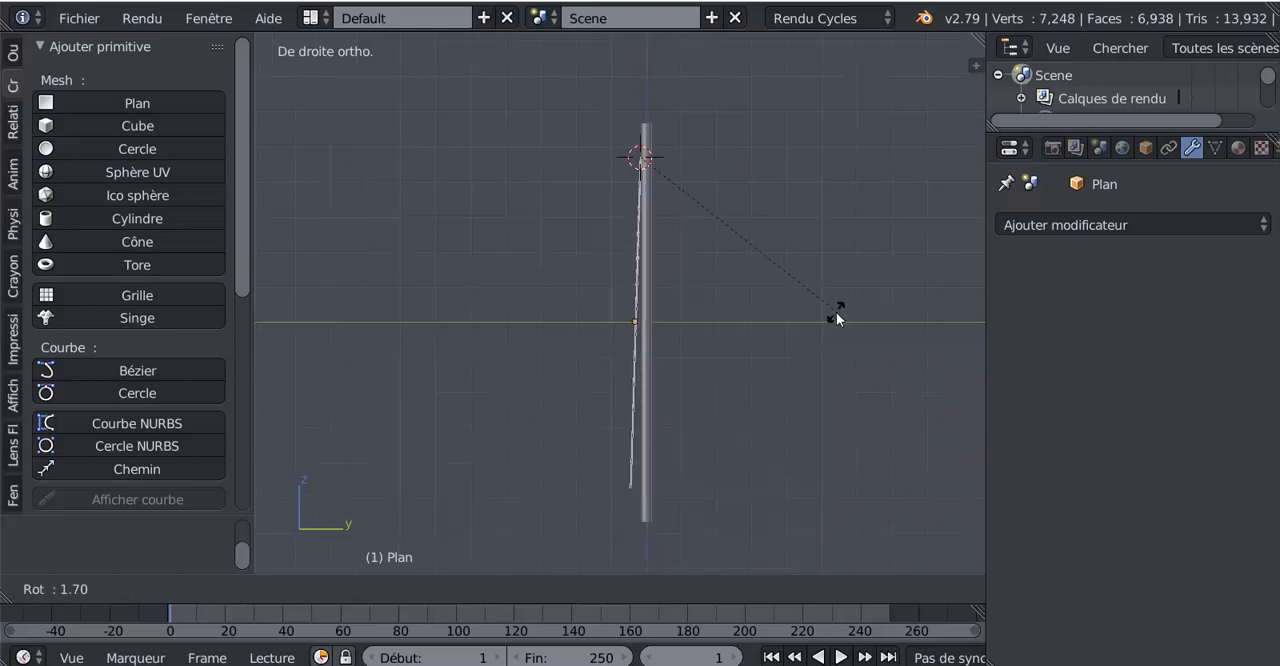
click(822, 407)
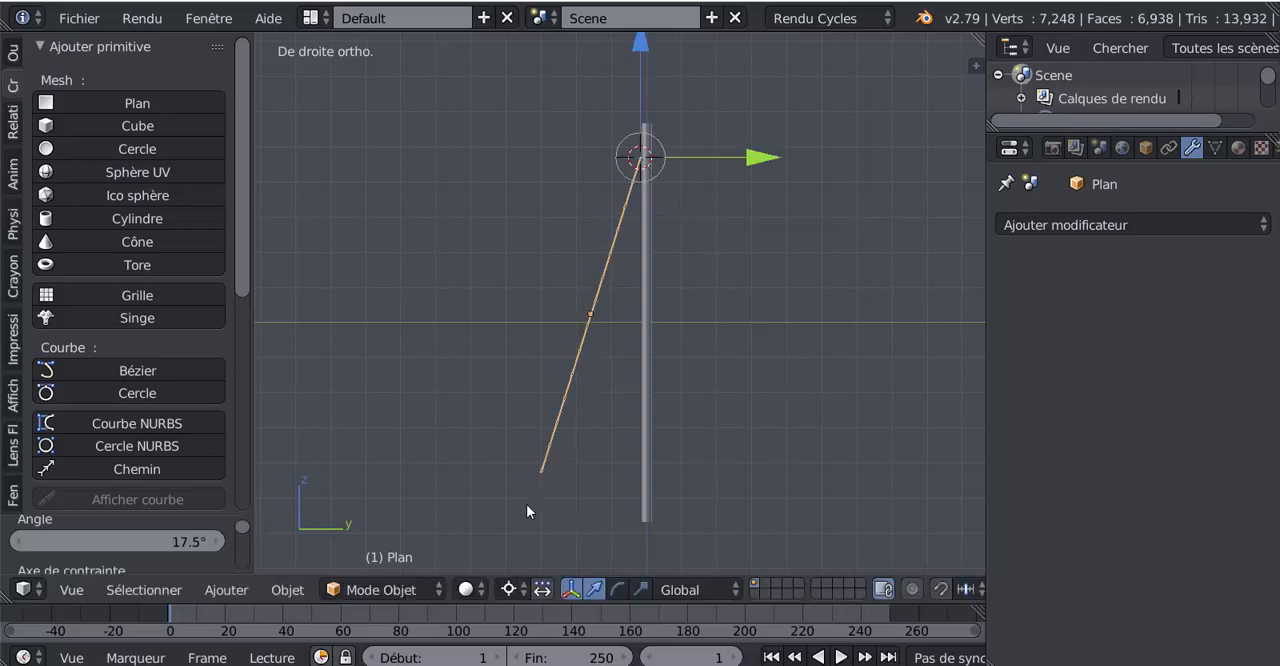
middle_drag(626, 480, 623, 509)
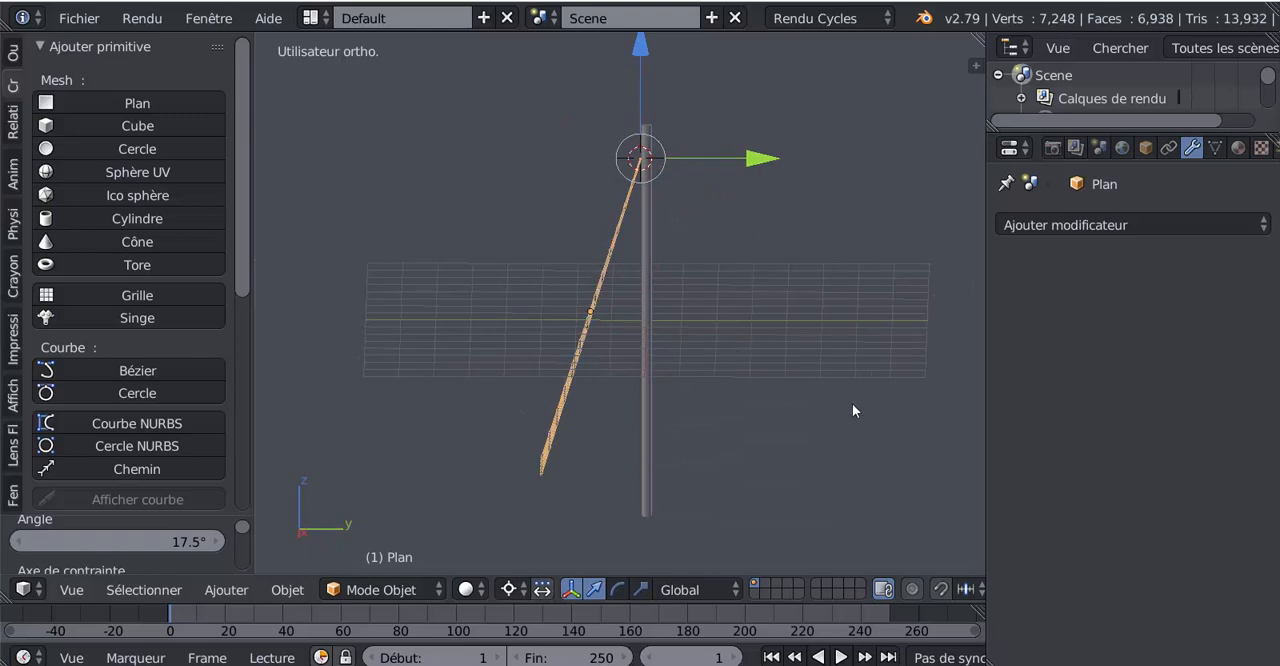
middle_drag(851, 409, 743, 455)
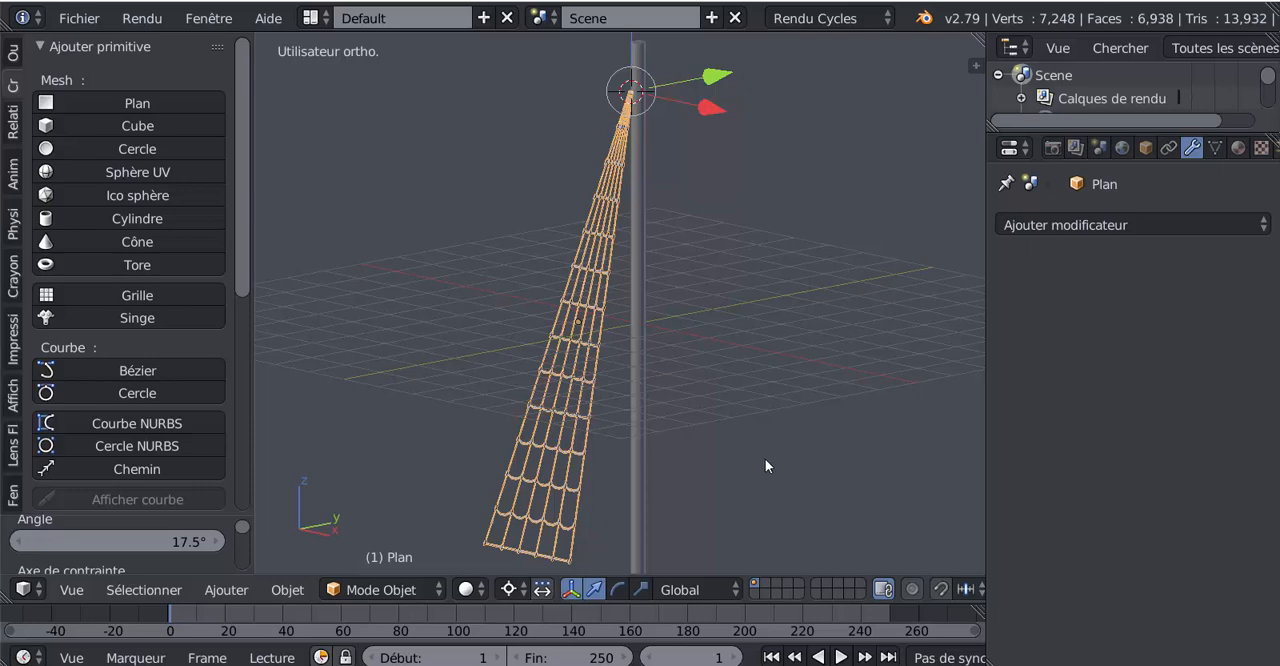
key(KP_3)
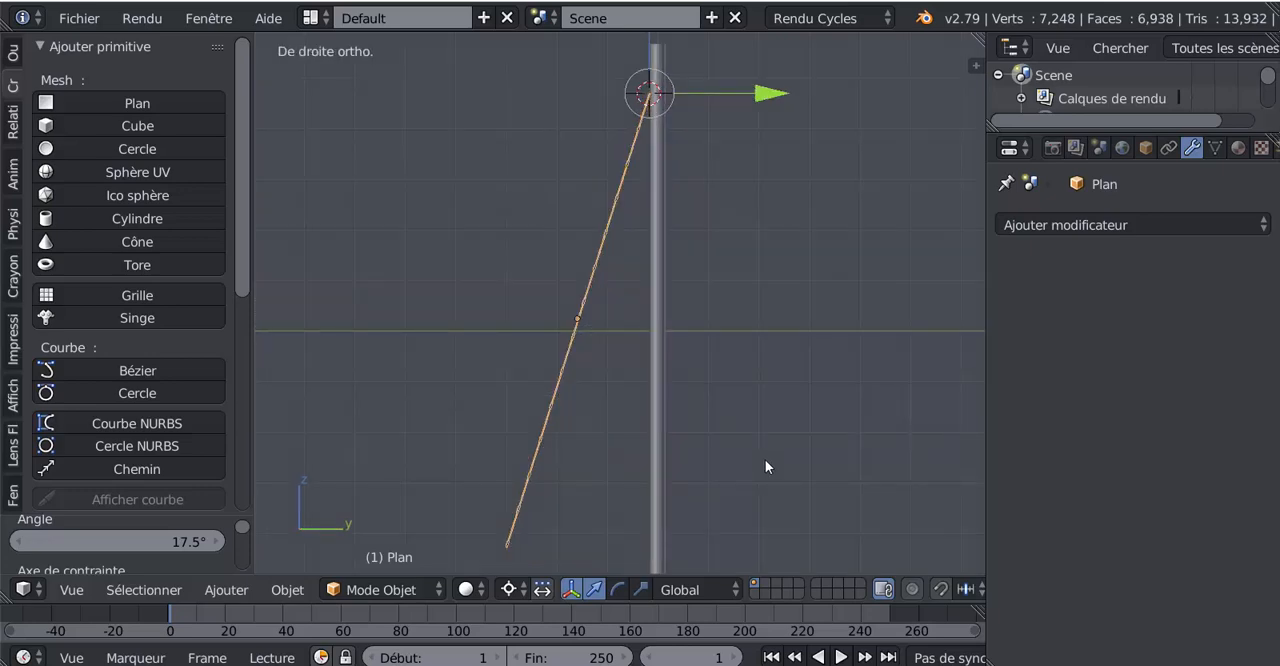
- Duplicate the tilted ladder in place
key(shift+d)
right_click(781, 394)
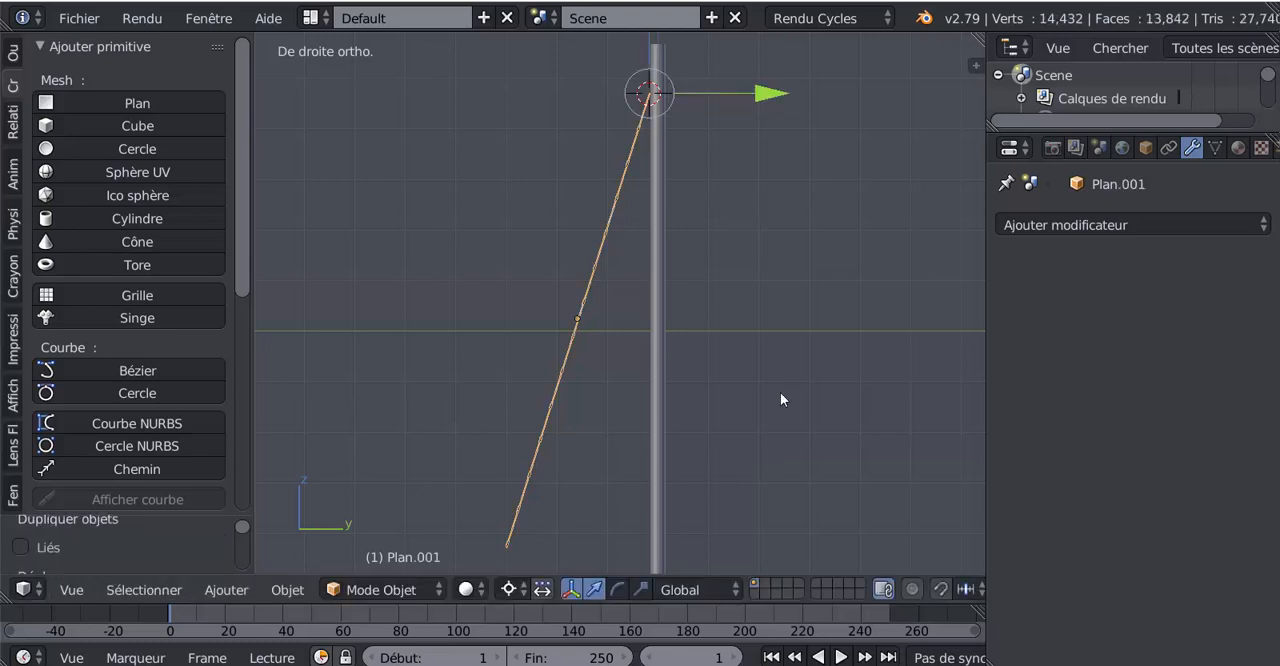
scroll(780, 392, down, 2)
- Try to mirror the duplicate ladder using a Y scale factor of -1 with the scale manipulator, and undo the scaling
click(642, 589)
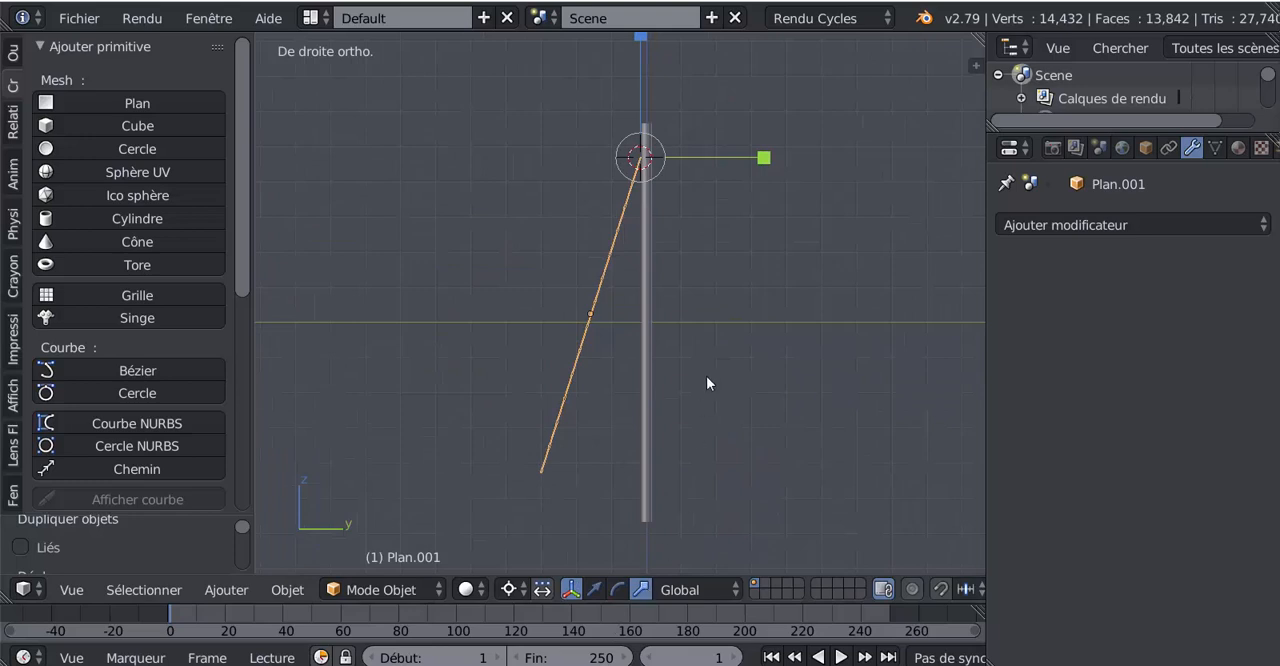
click(763, 158)
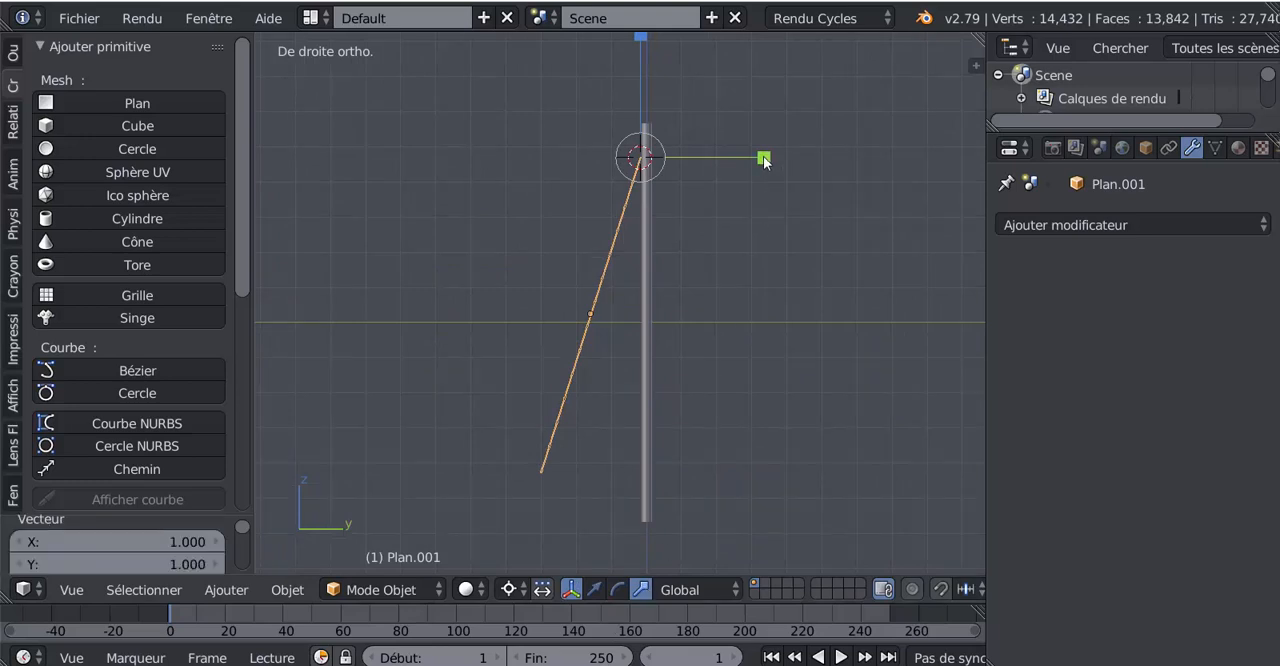
drag(239, 276, 249, 356)
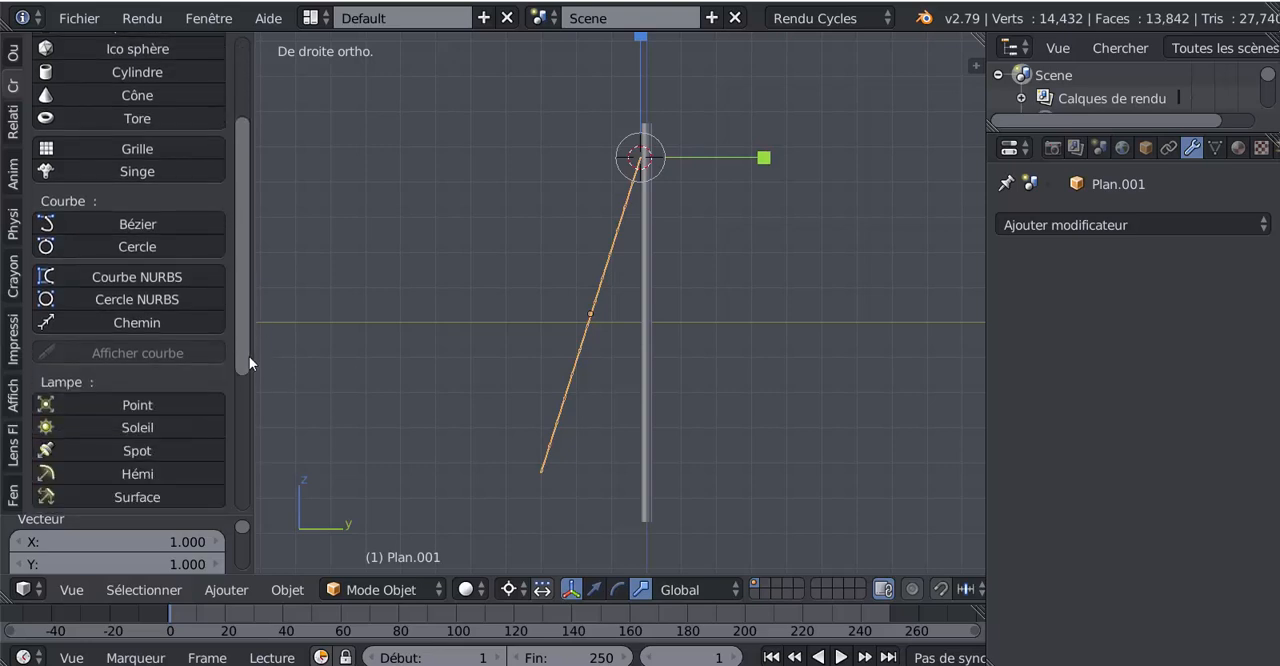
drag(138, 514, 98, 192)
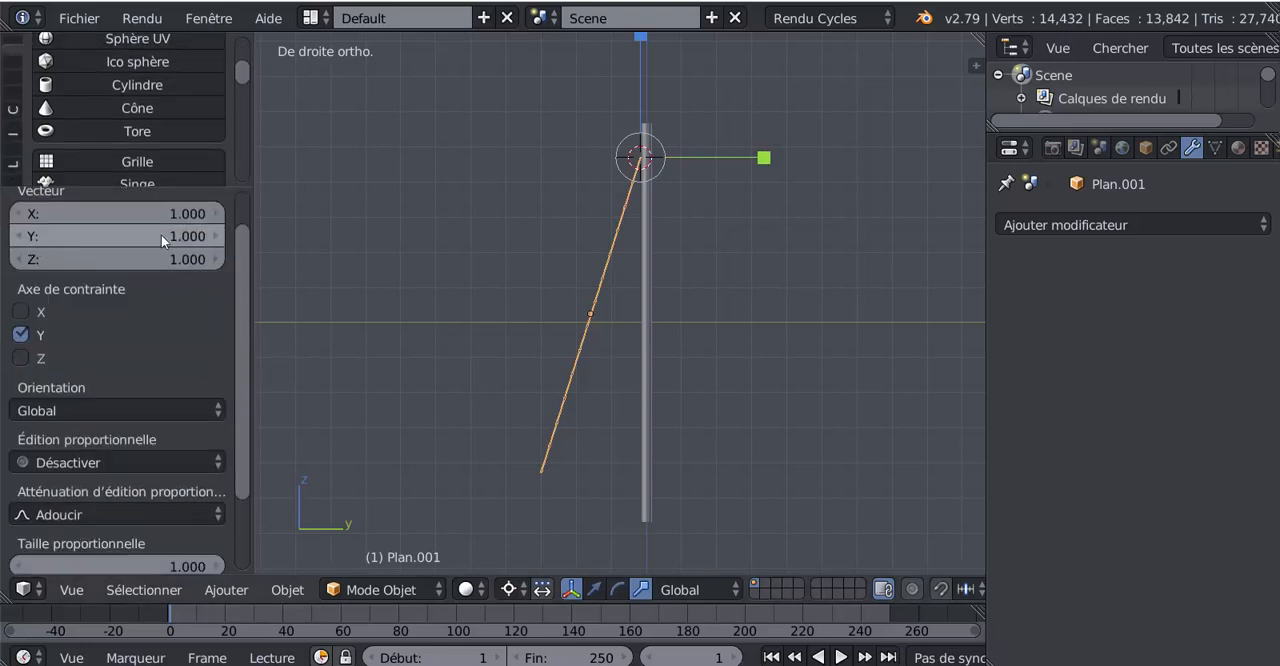
drag(243, 256, 250, 210)
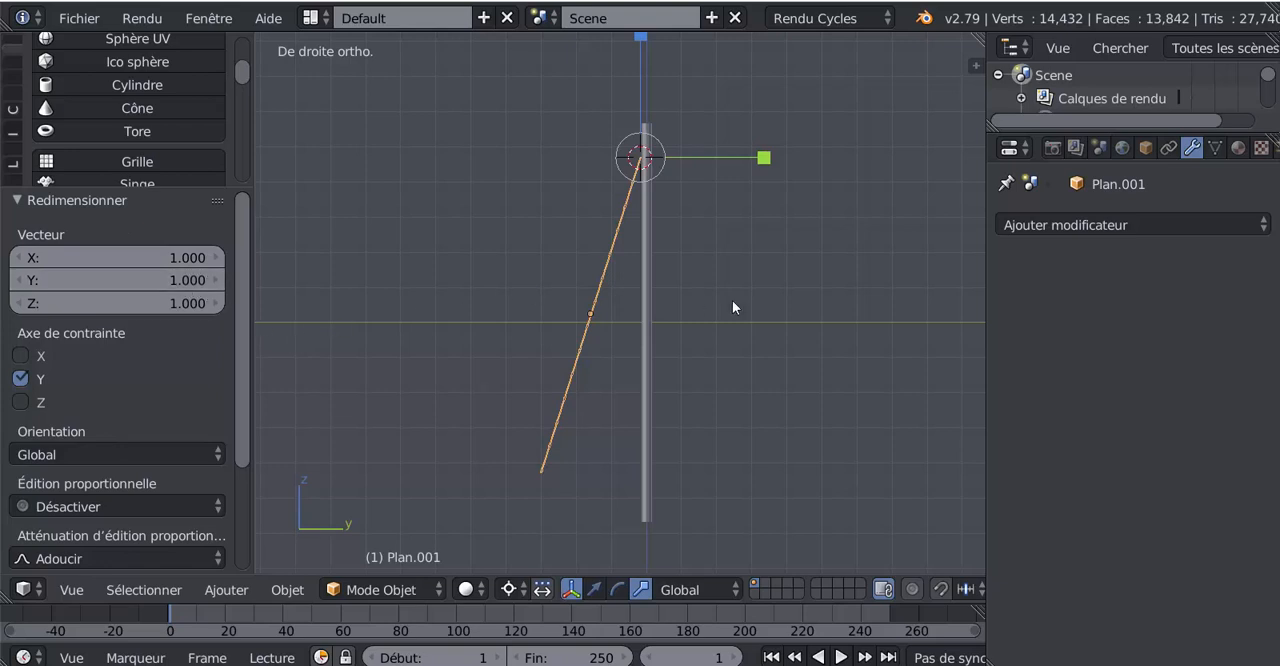
click(181, 277)
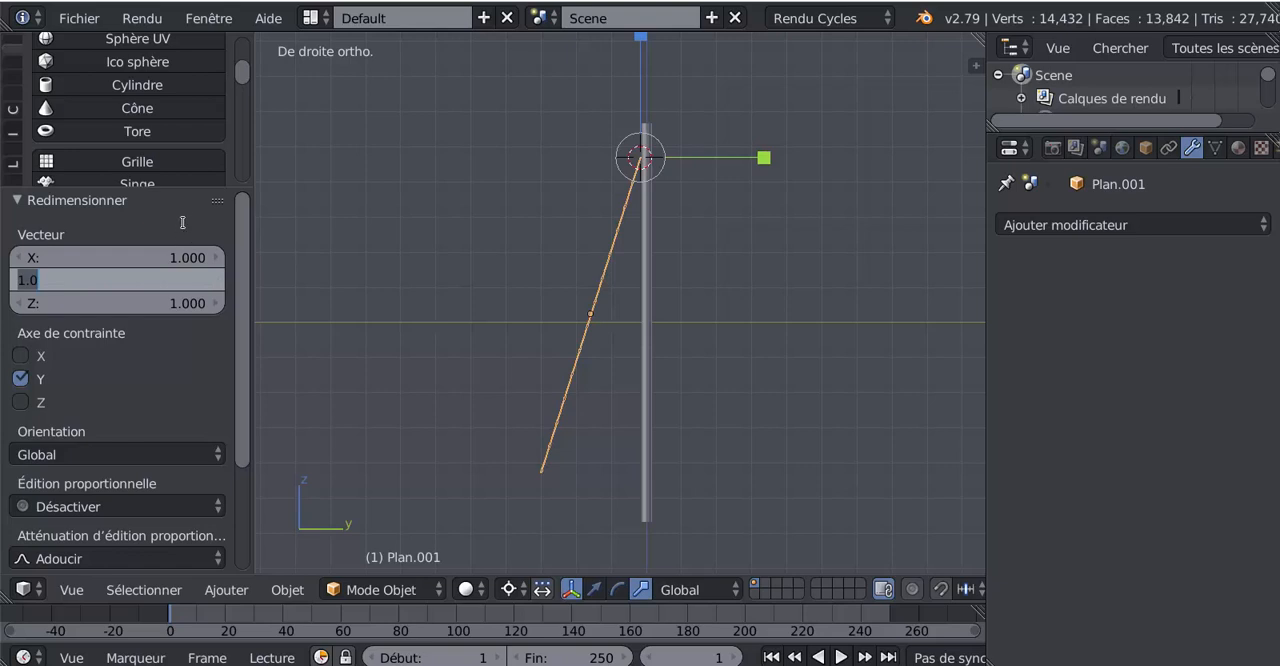
text(-1)
key(Return)
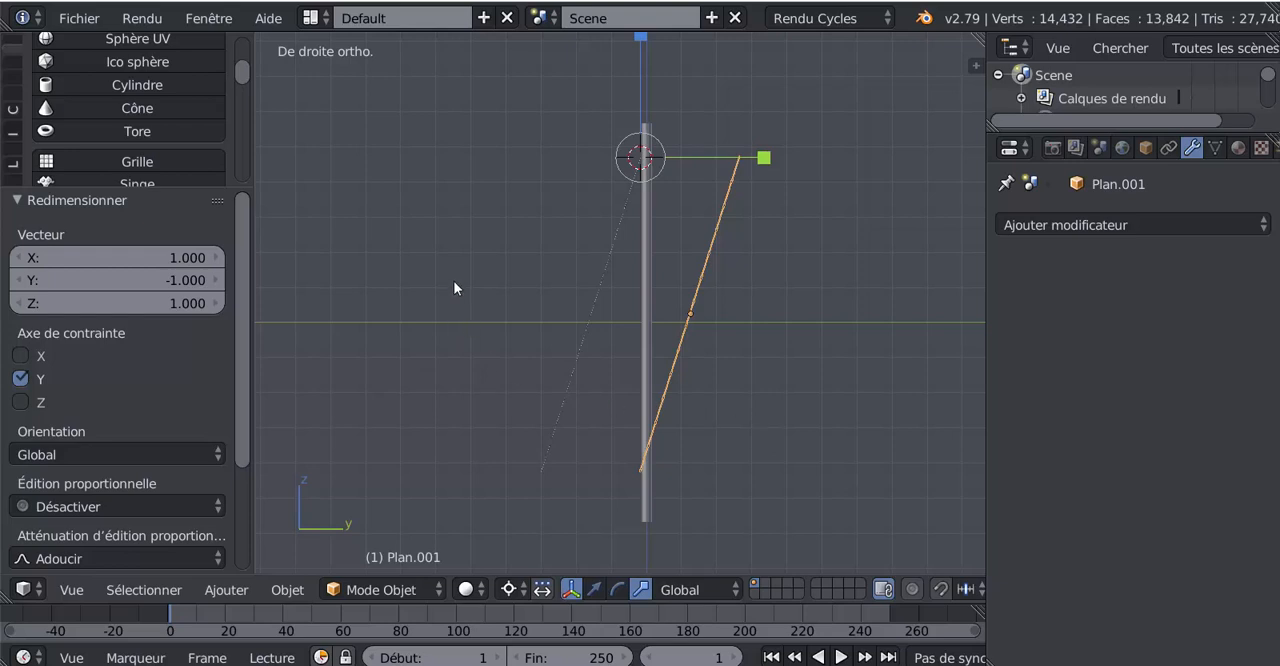
key(ctrl+z)
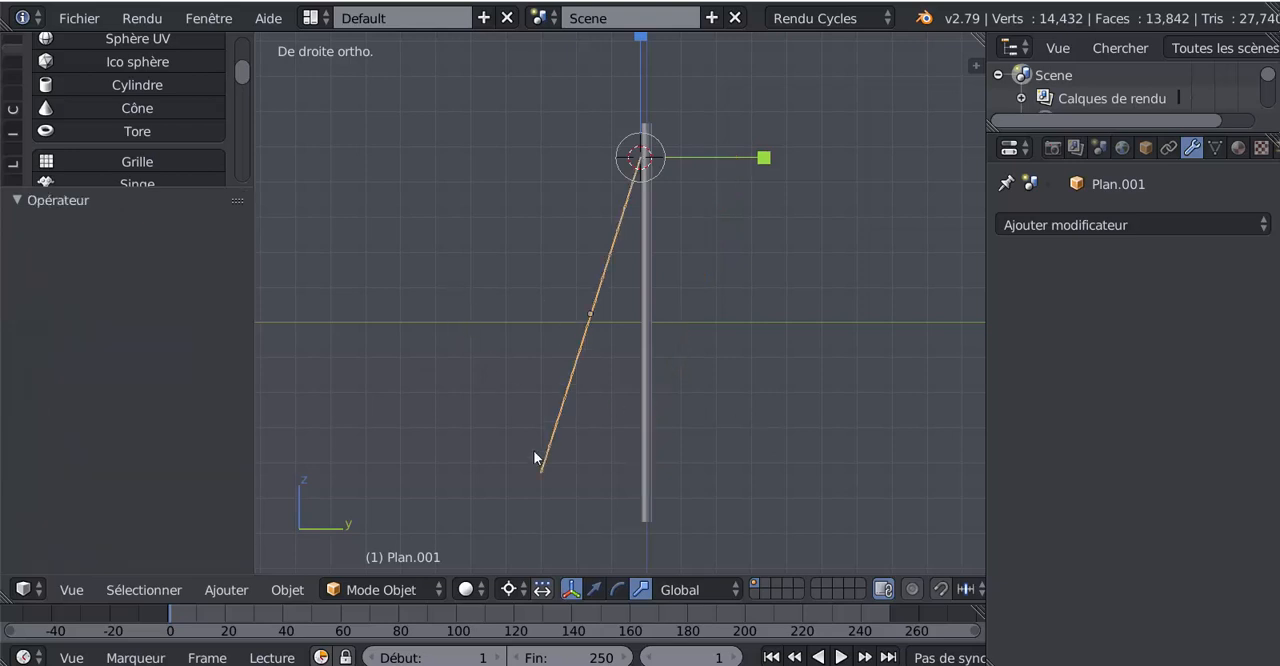
- Set the pivot point to Barycentre and undo the ladder's duplication and rotation
click(503, 589)
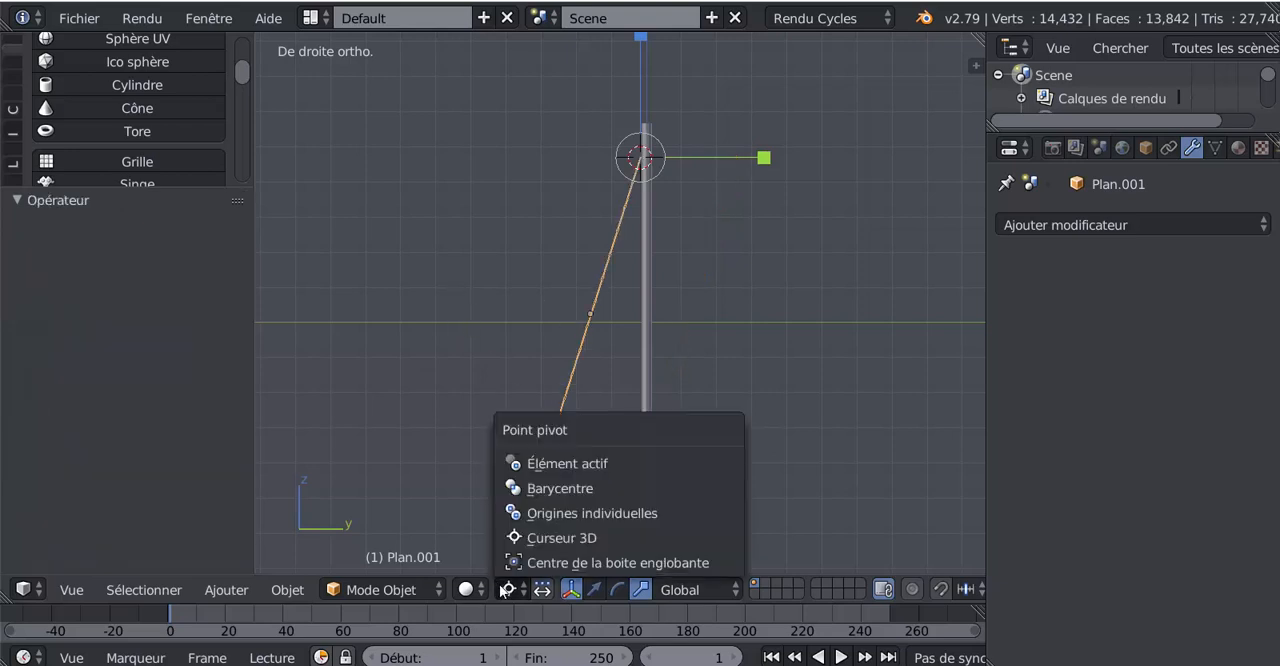
click(533, 489)
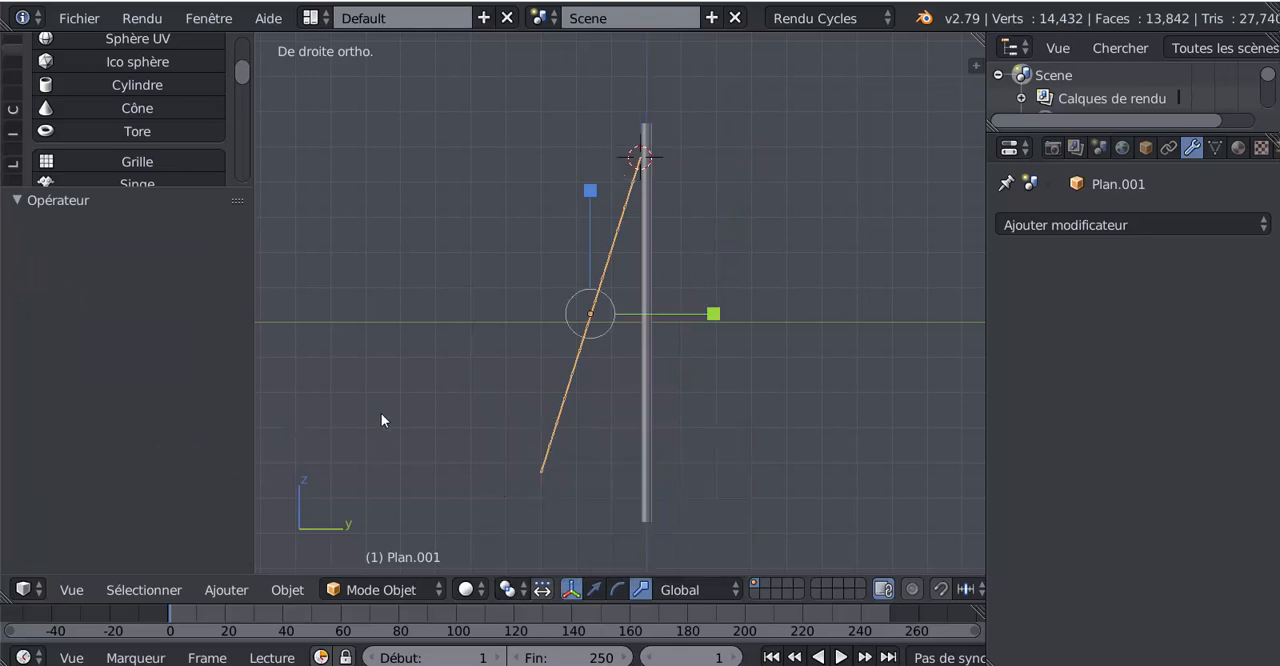
key(ctrl+z)
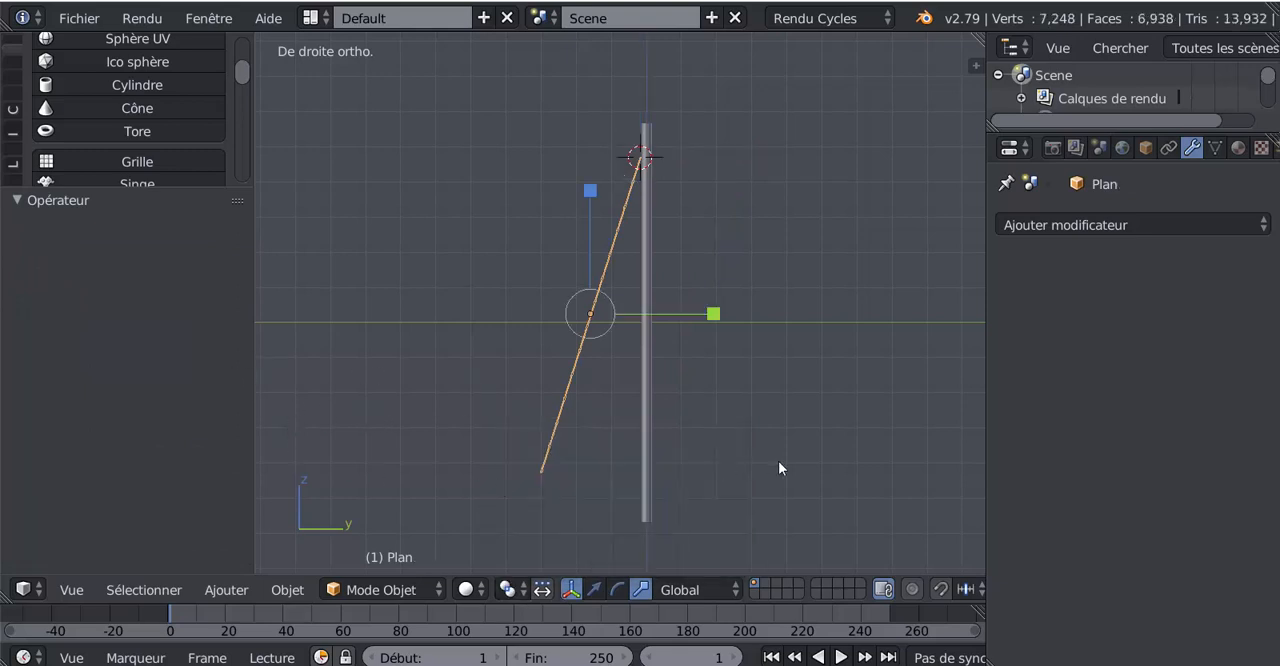
key(ctrl+z)
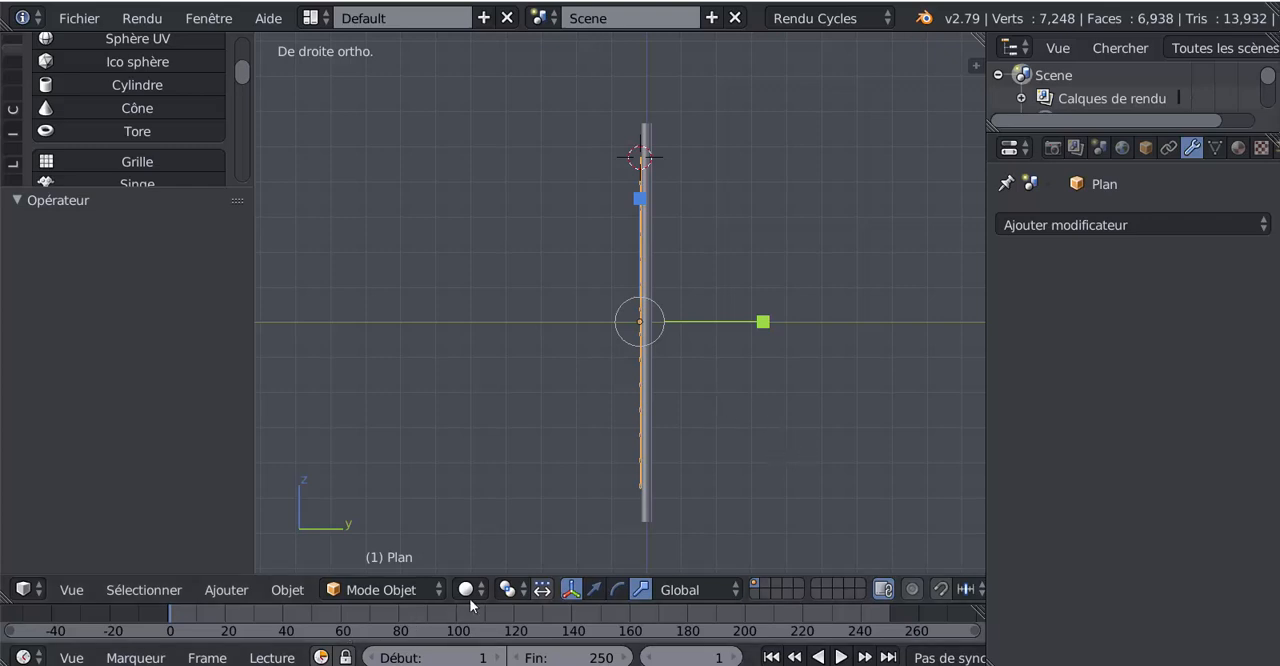
- Set the pivot point to the 3D cursor and rotate the ladder about 18.5° away from the mast
click(508, 590)
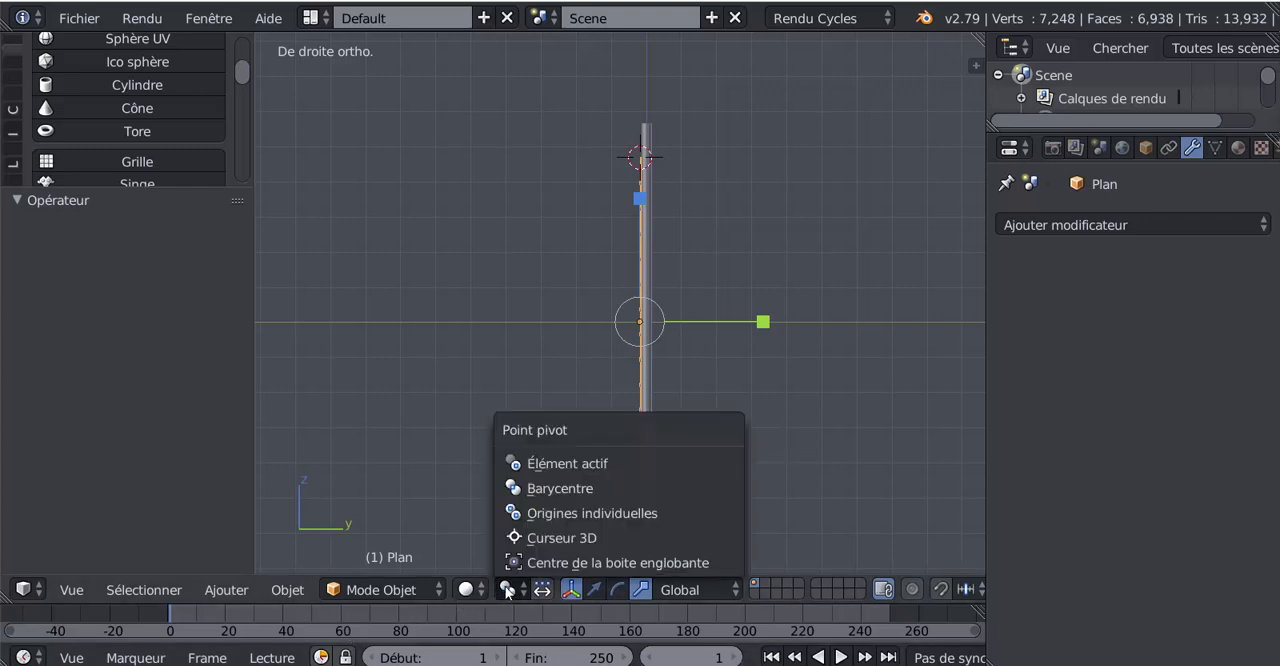
click(540, 535)
key(r)
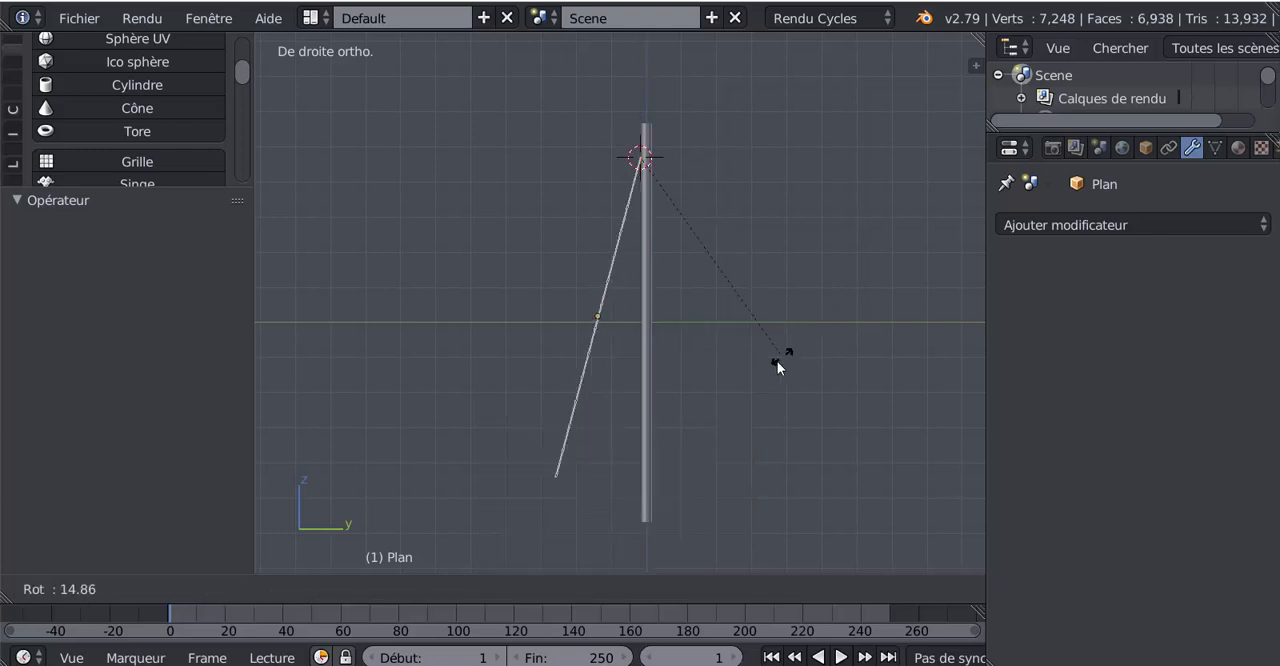
click(780, 384)
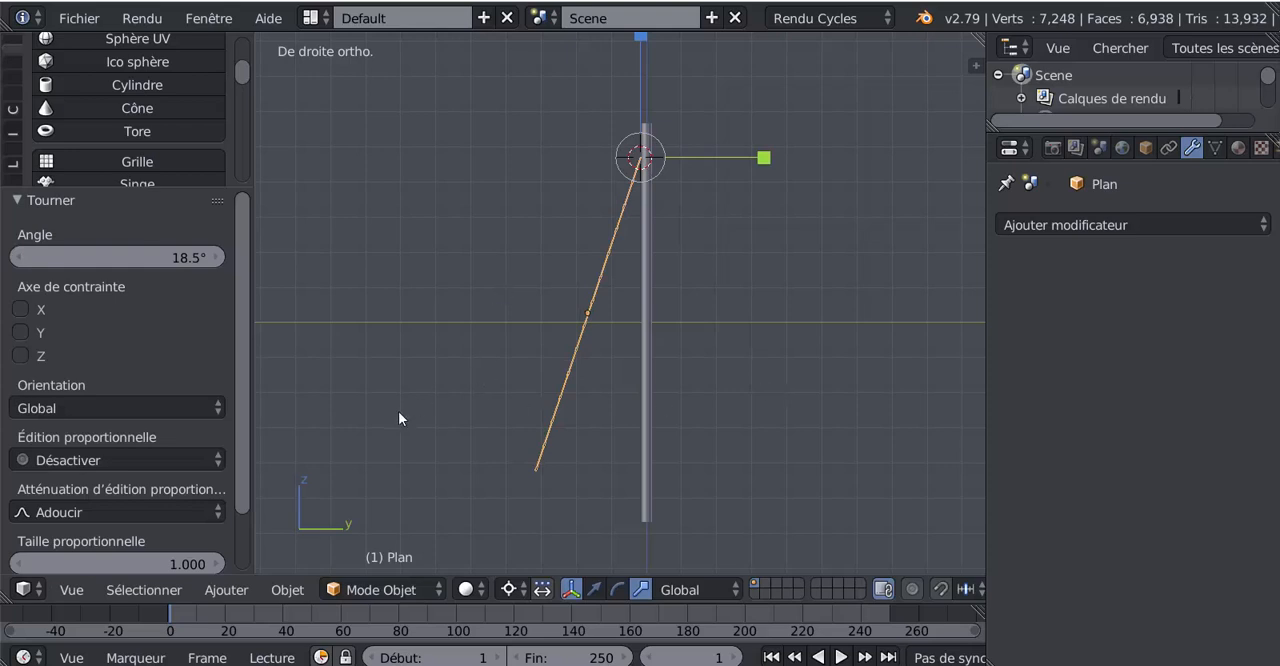
- With the pivot point set to Barycentre, duplicate the tilted ladder and set the duplicate's Y vector to -1
click(508, 590)
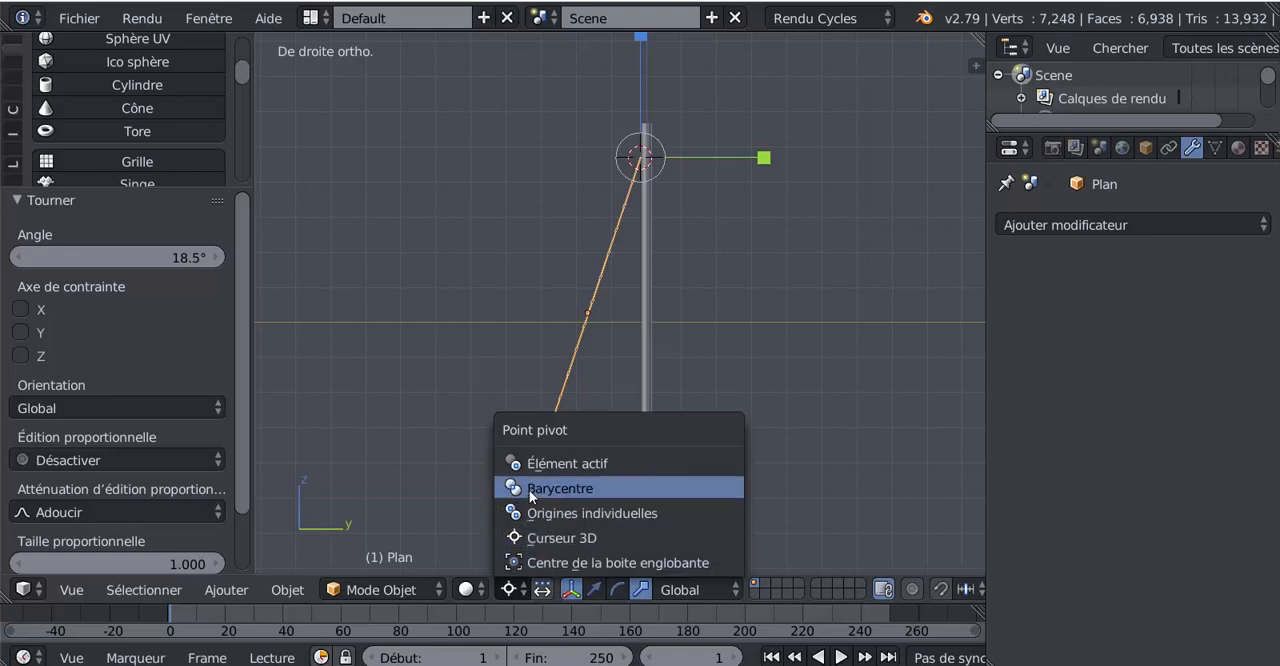
click(558, 488)
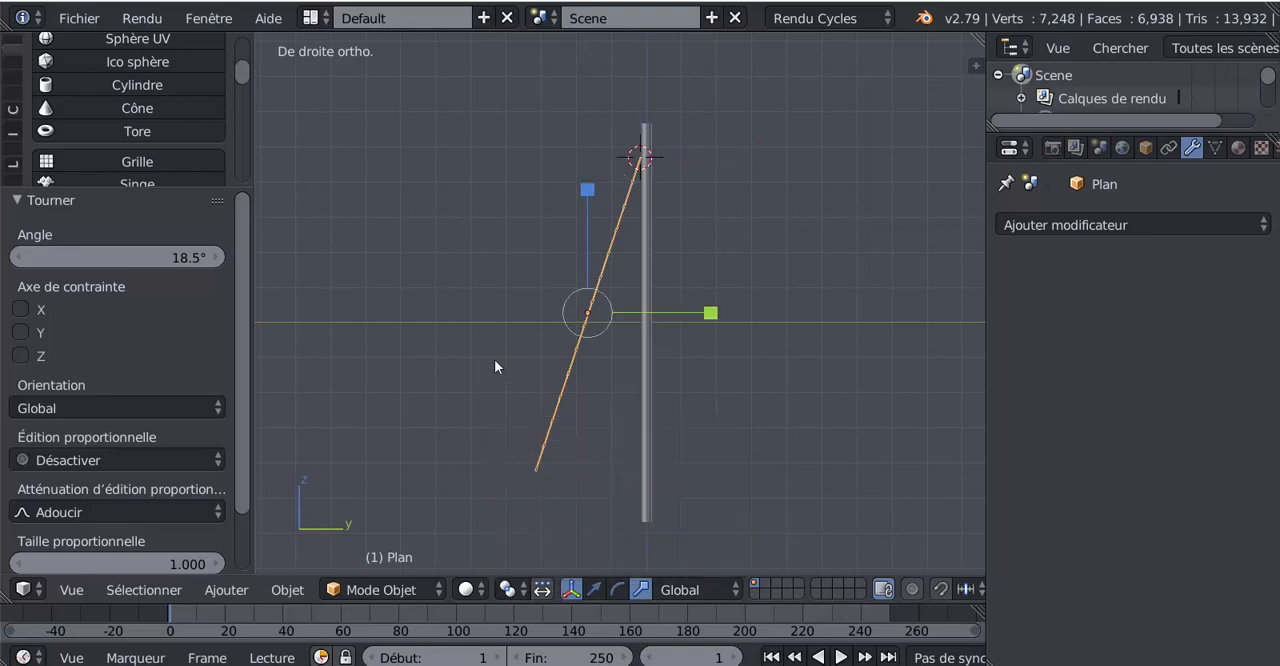
key(shift+d)
right_click(494, 367)
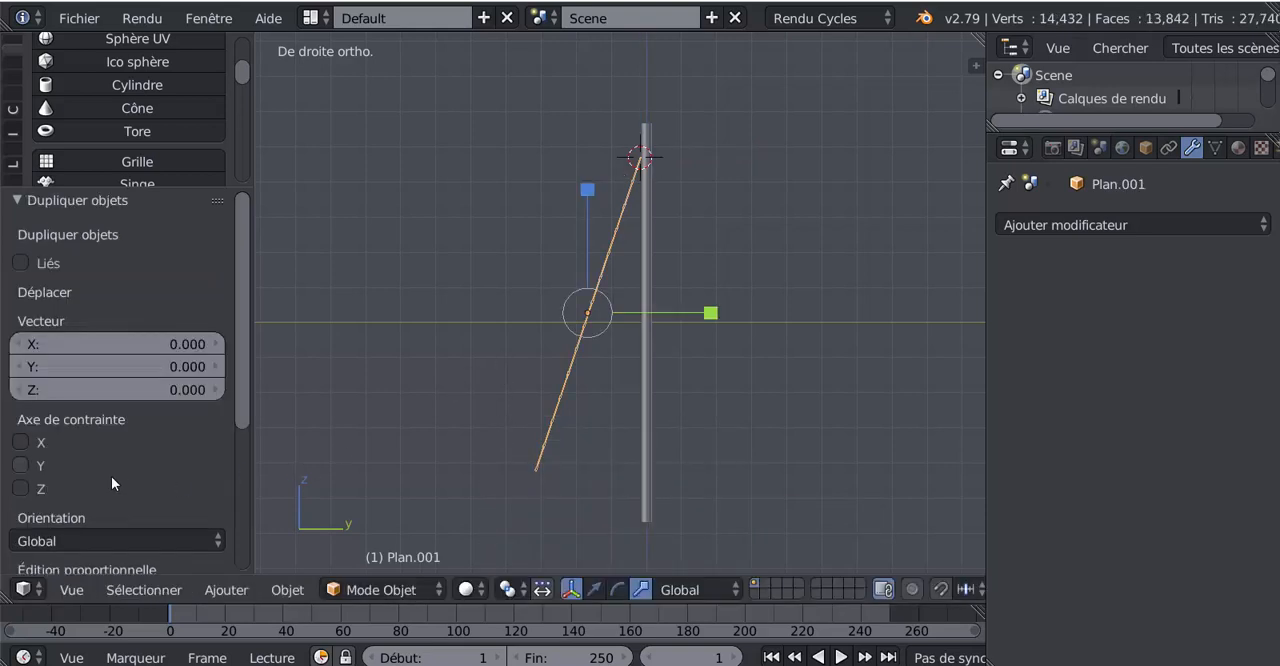
click(100, 366)
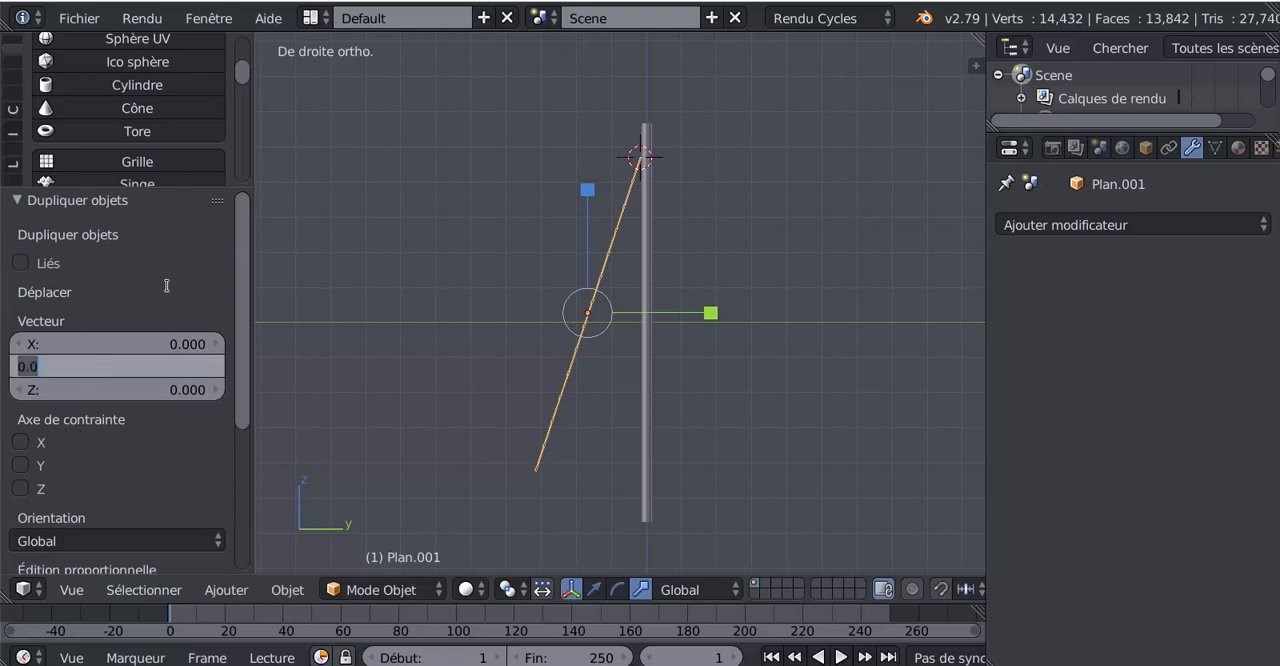
text(-1)
key(Return)
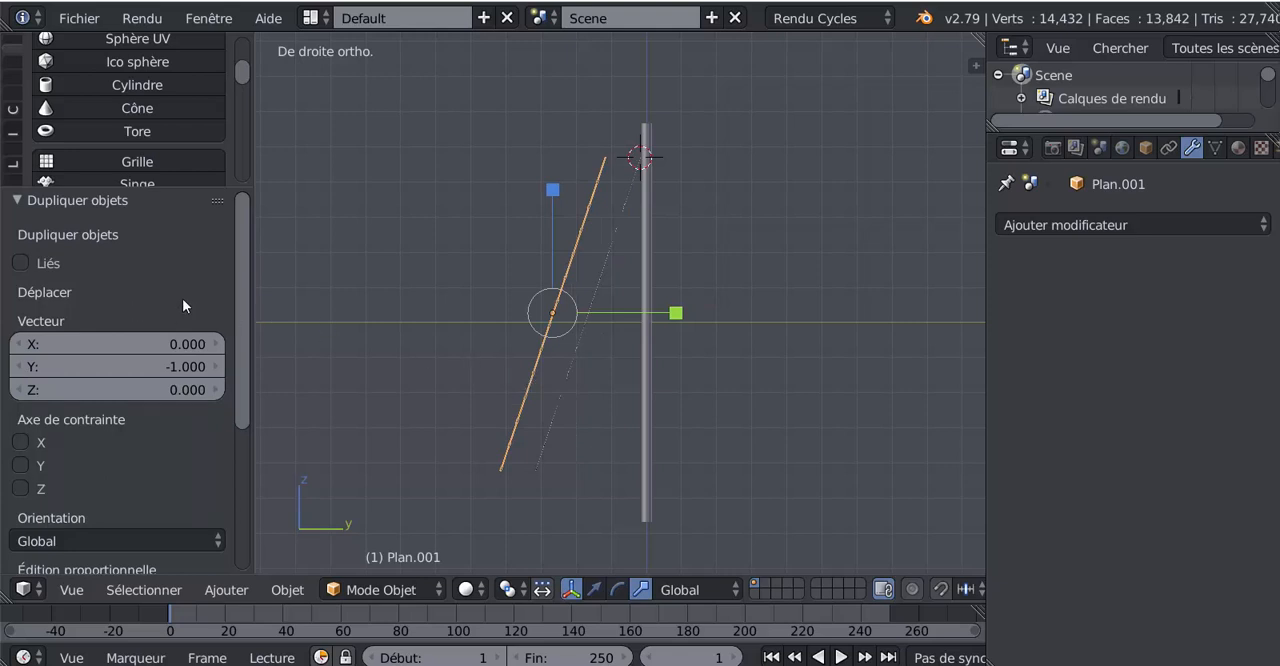
- Undo the offset duplicate and the ladder's last rotation
key(ctrl+z)
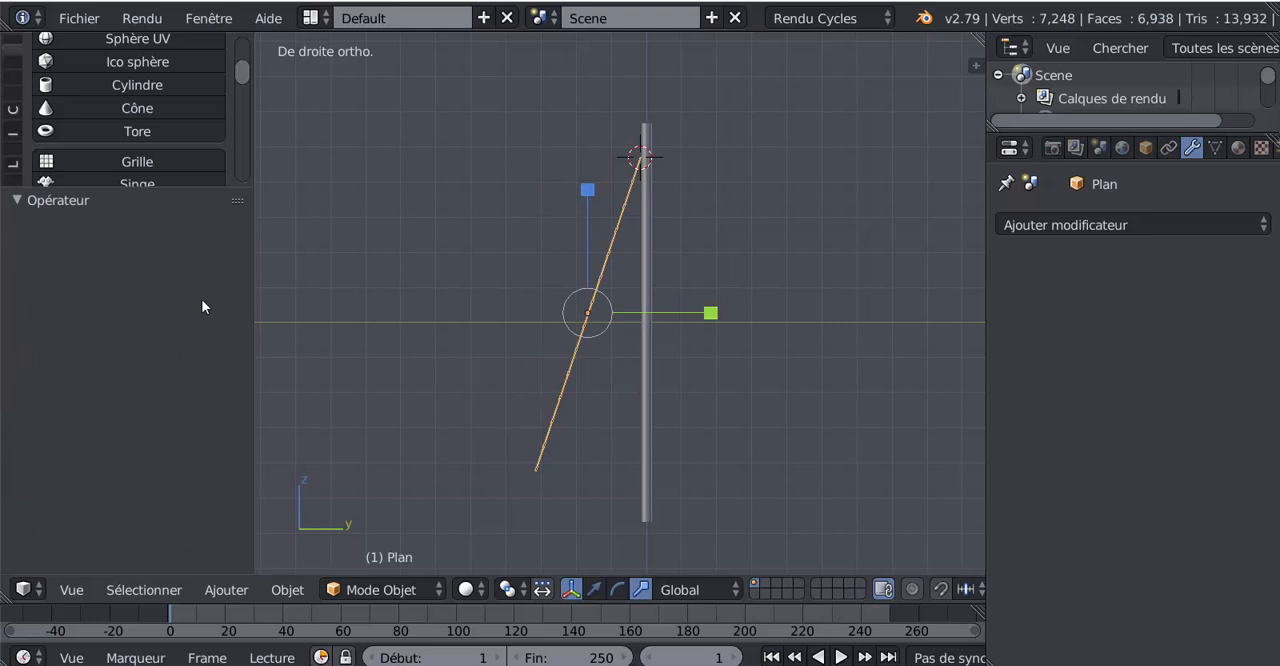
key(ctrl+z)
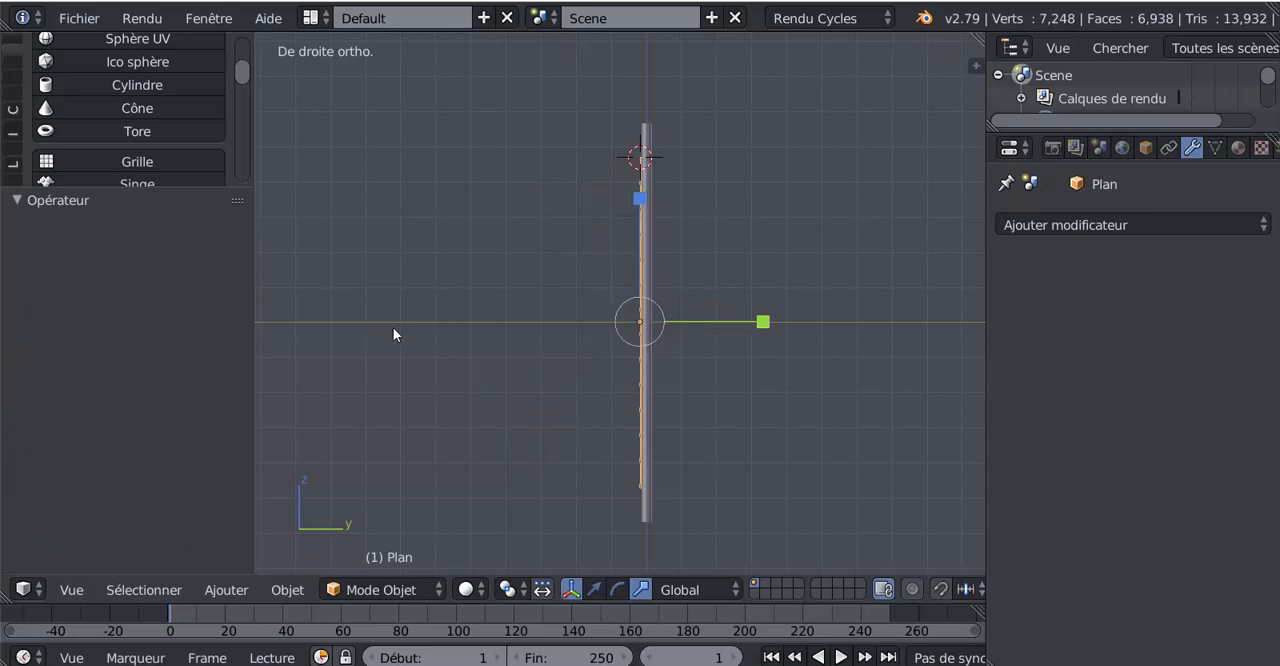
key(r)
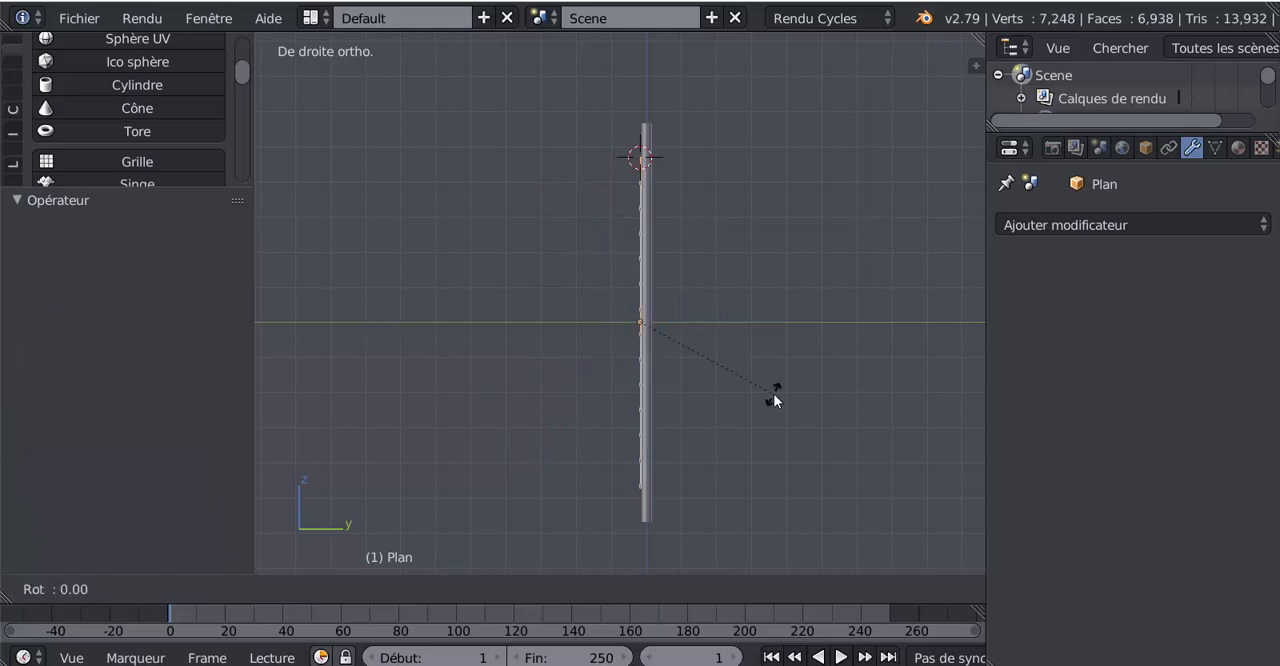
key(Escape)
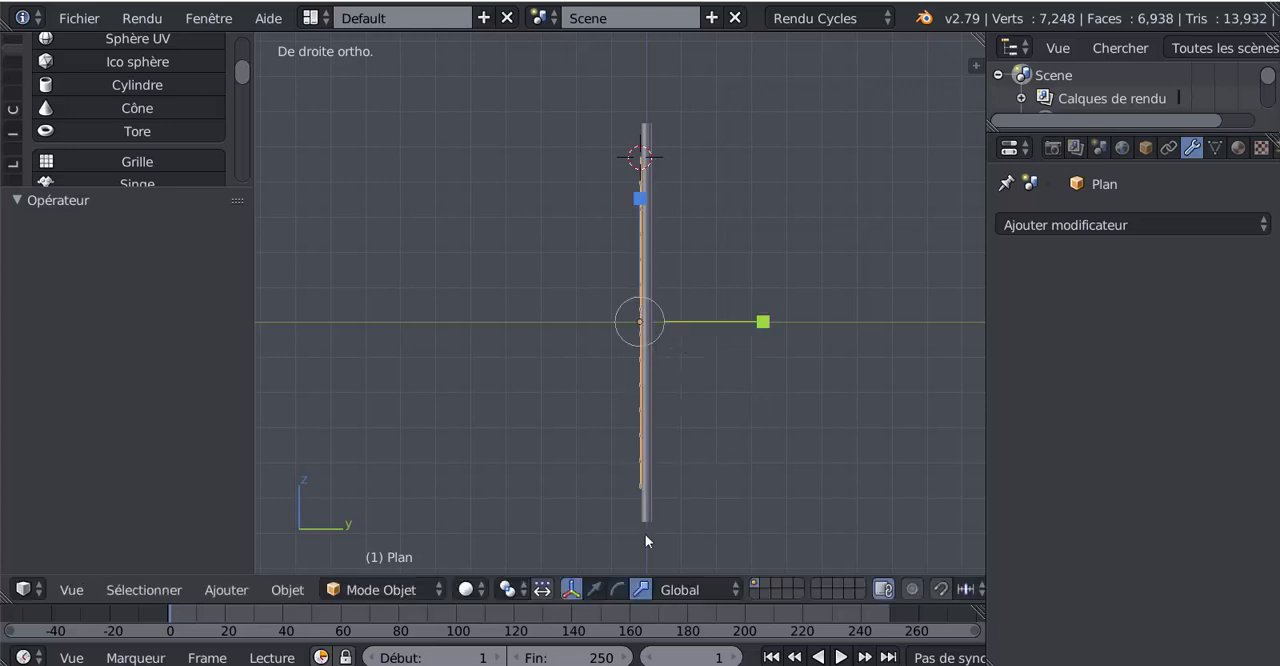
- Set the pivot point back to the 3D cursor and rotate the ladder about 20° so its lower end leaves the mast
click(508, 590)
click(560, 538)
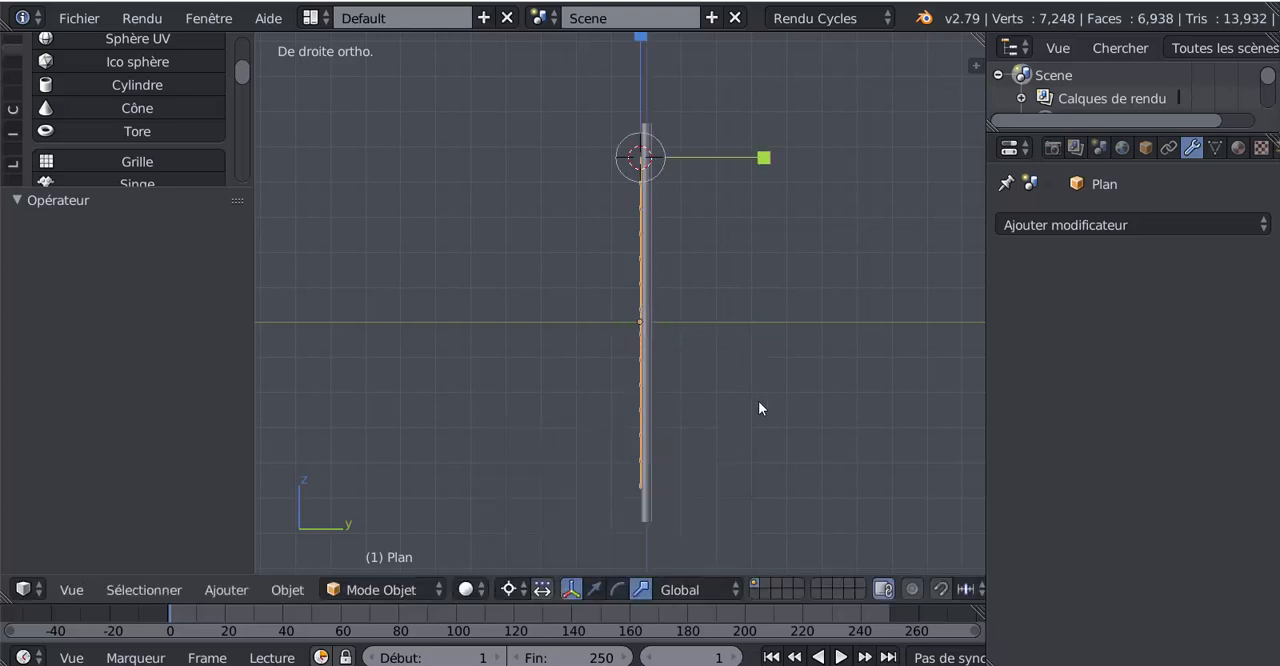
key(r)
click(740, 386)
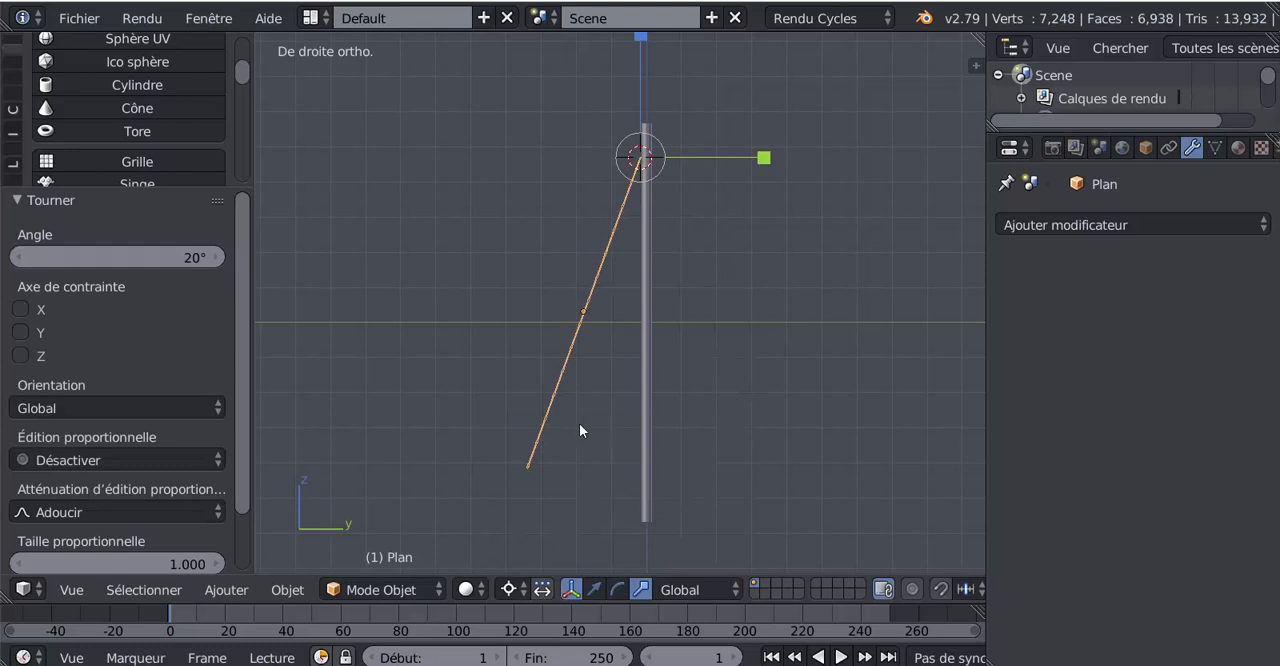
- Duplicate the ladder in place, keeping the copy at the same tilt against the mast
key(shift+d)
right_click(554, 427)
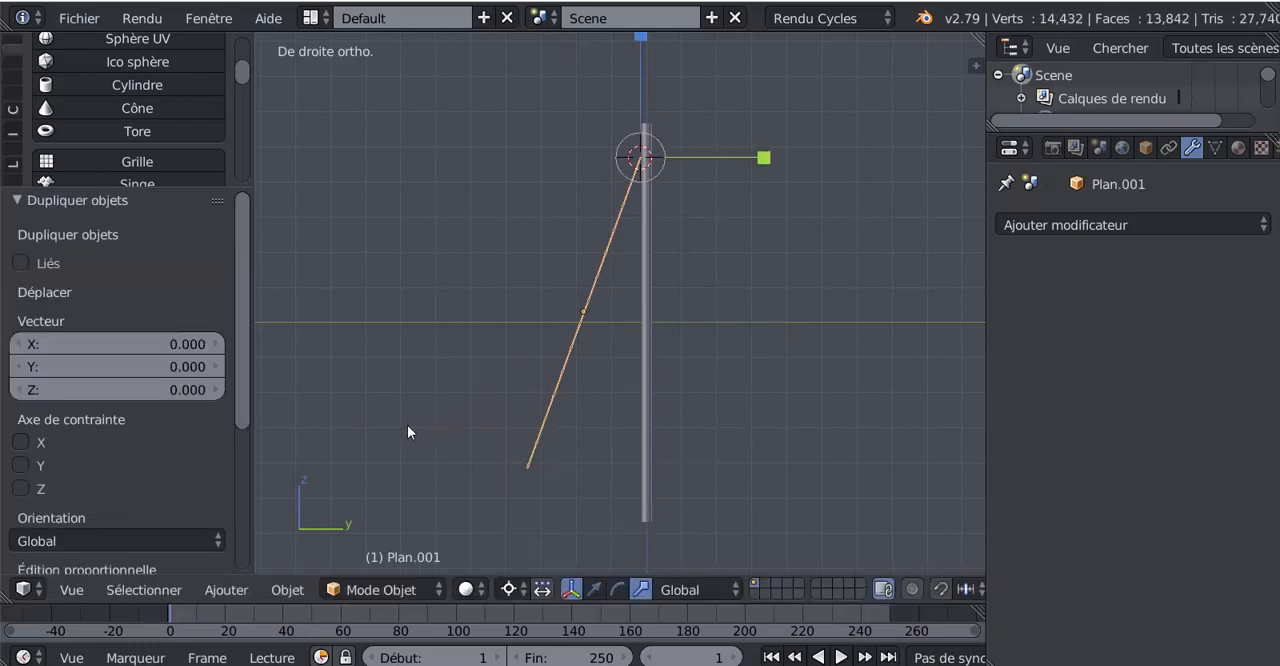
middle_drag(408, 428, 433, 450)
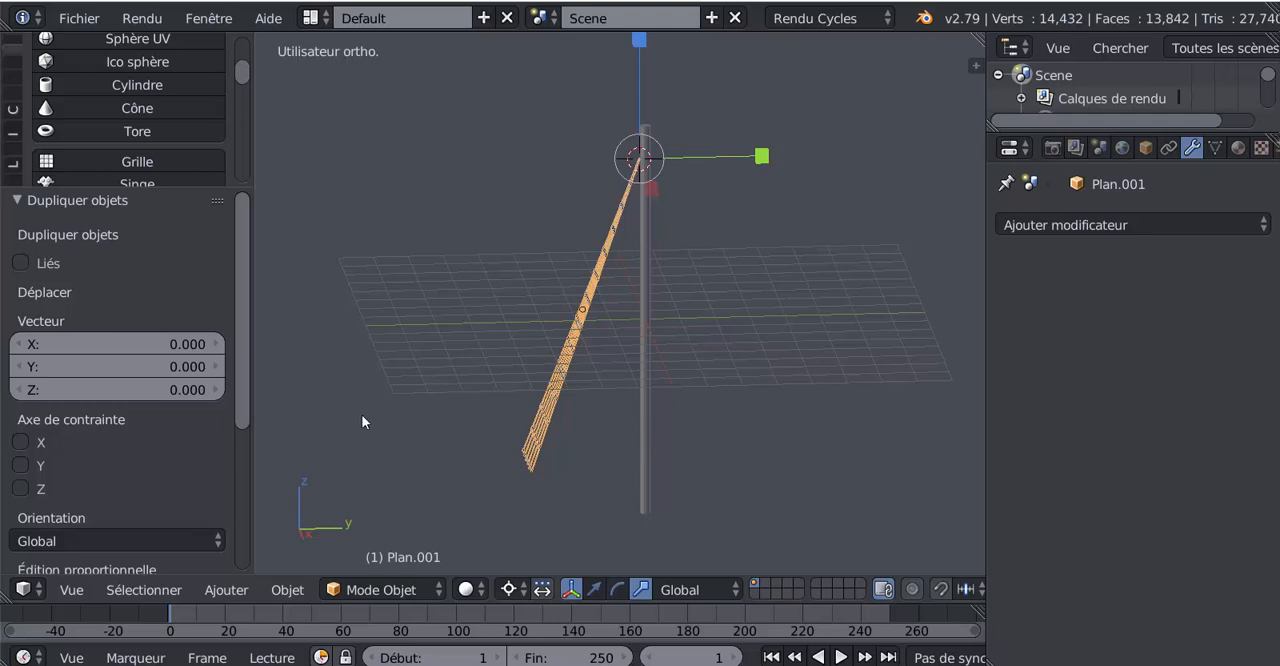
- Try to offset the duplicate ladder with X and Y vectors of -1, and undo the duplication
key(KP_3)
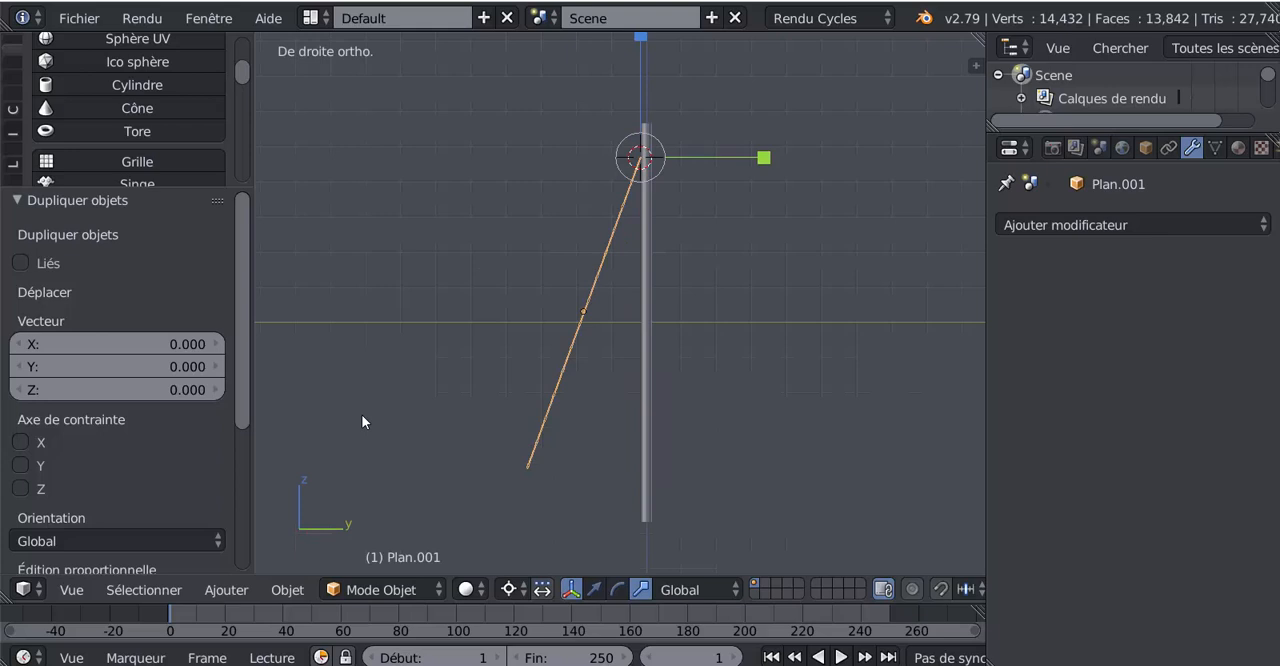
click(117, 342)
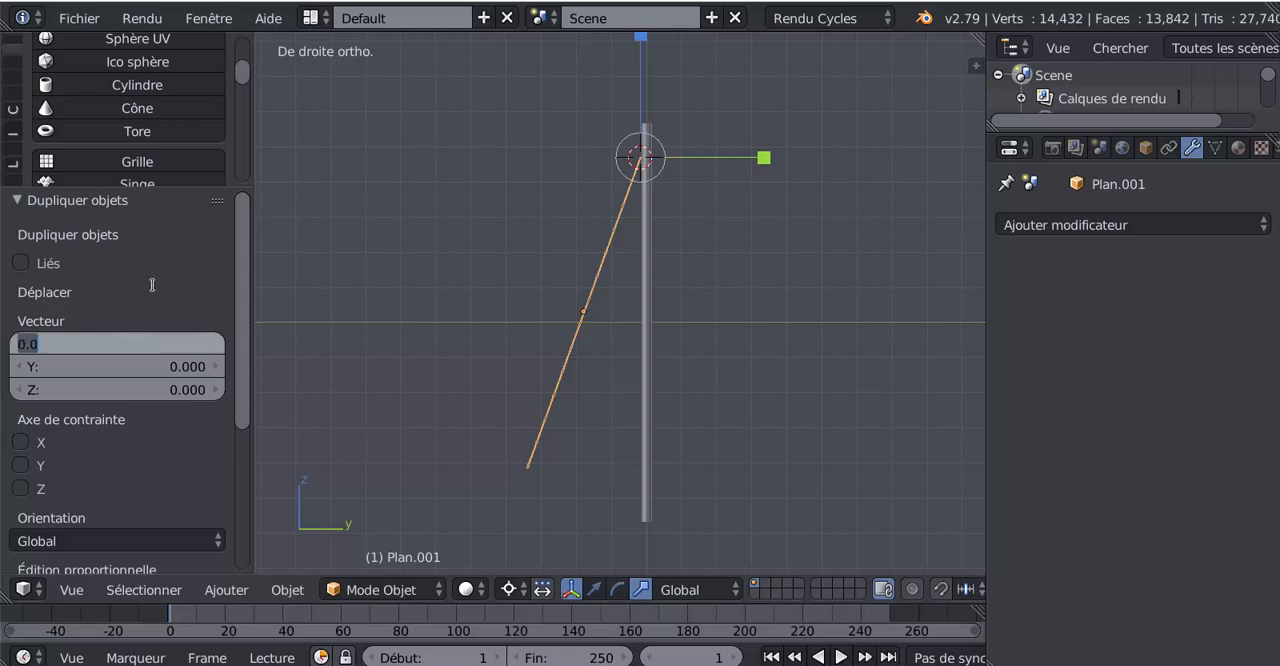
text(-1)
key(Return)
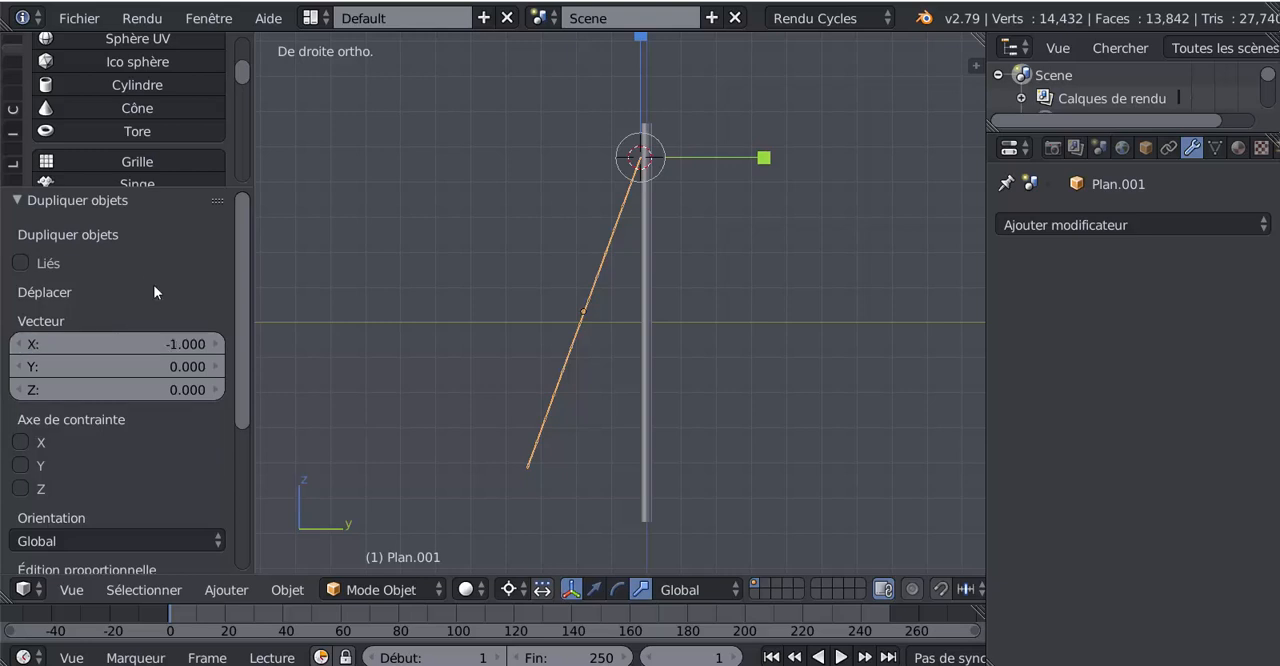
click(153, 361)
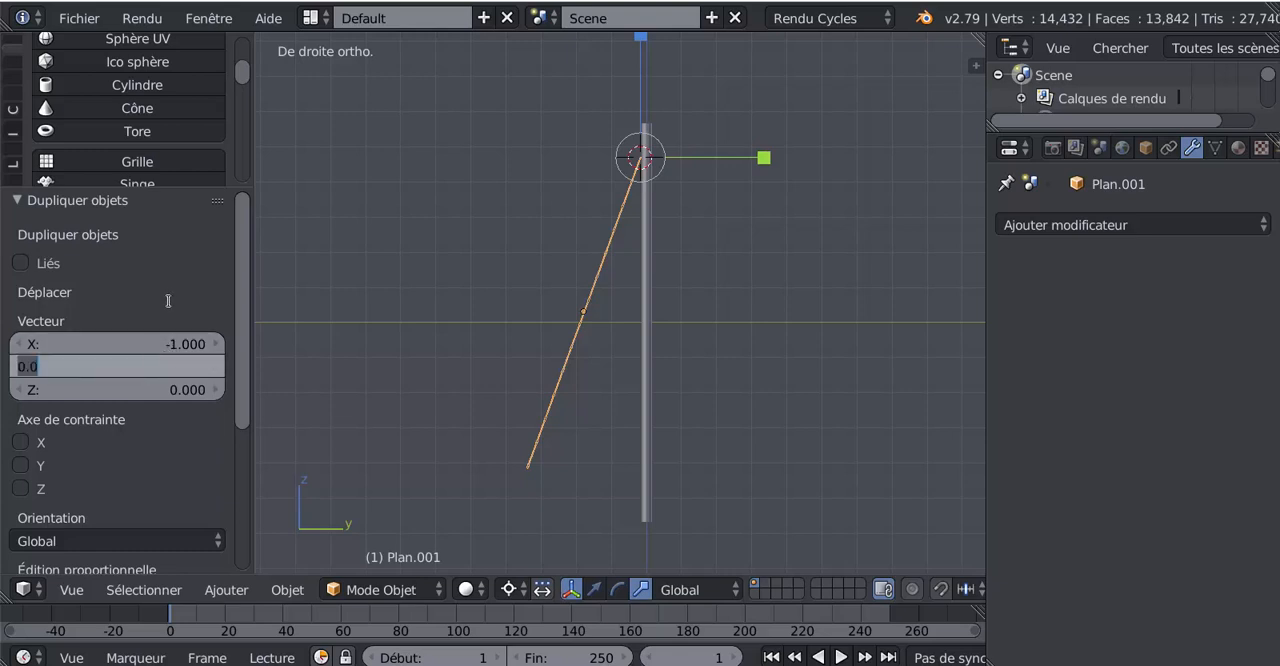
text(-1)
key(Return)
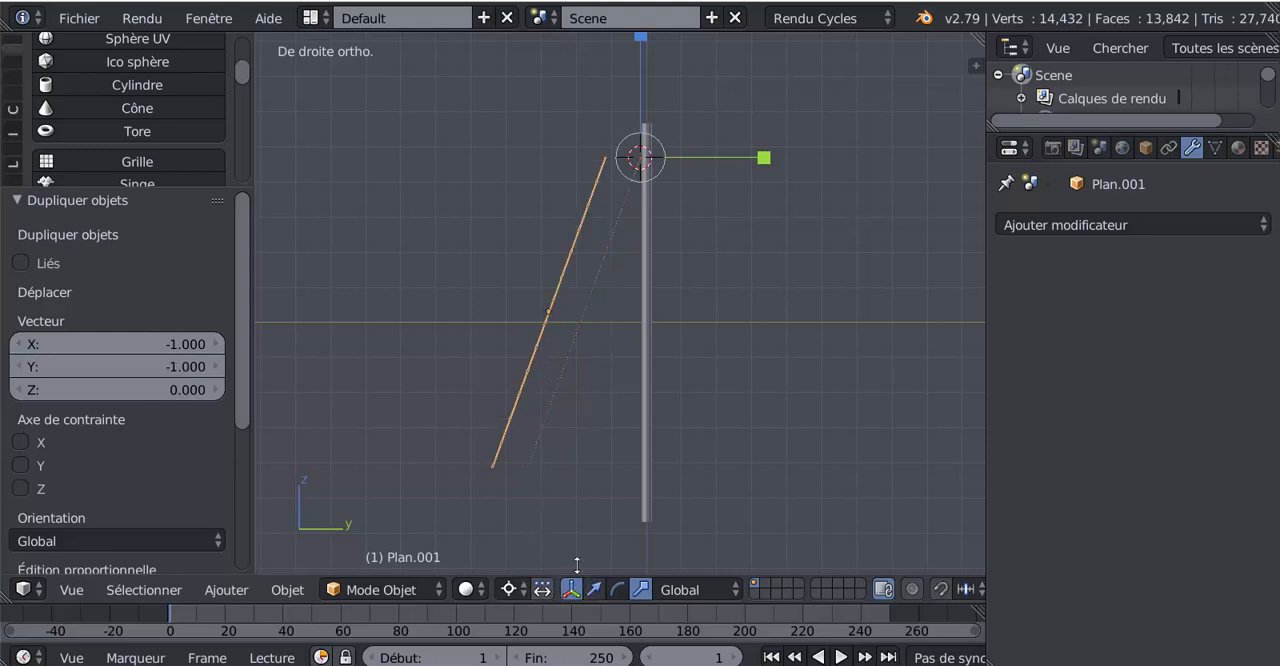
key(ctrl+z)
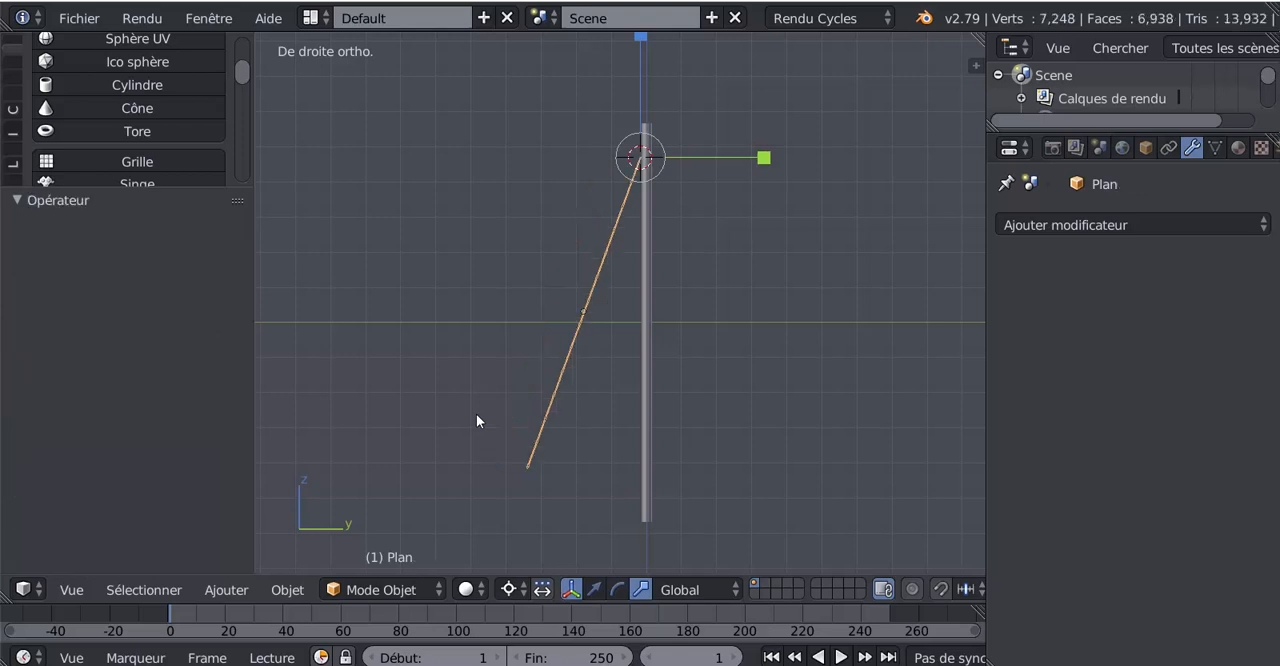
- Try moving the original ladder about 3.56 along Y to the mast's other side, and undo the move
click(594, 589)
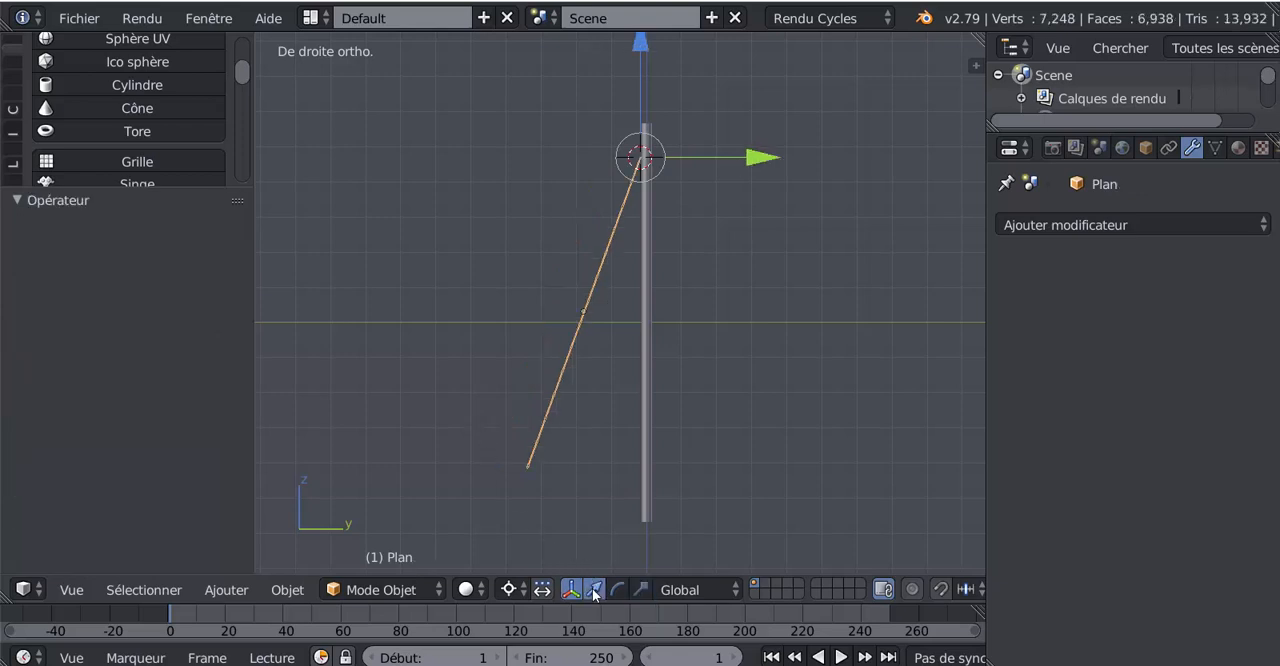
drag(751, 165, 867, 159)
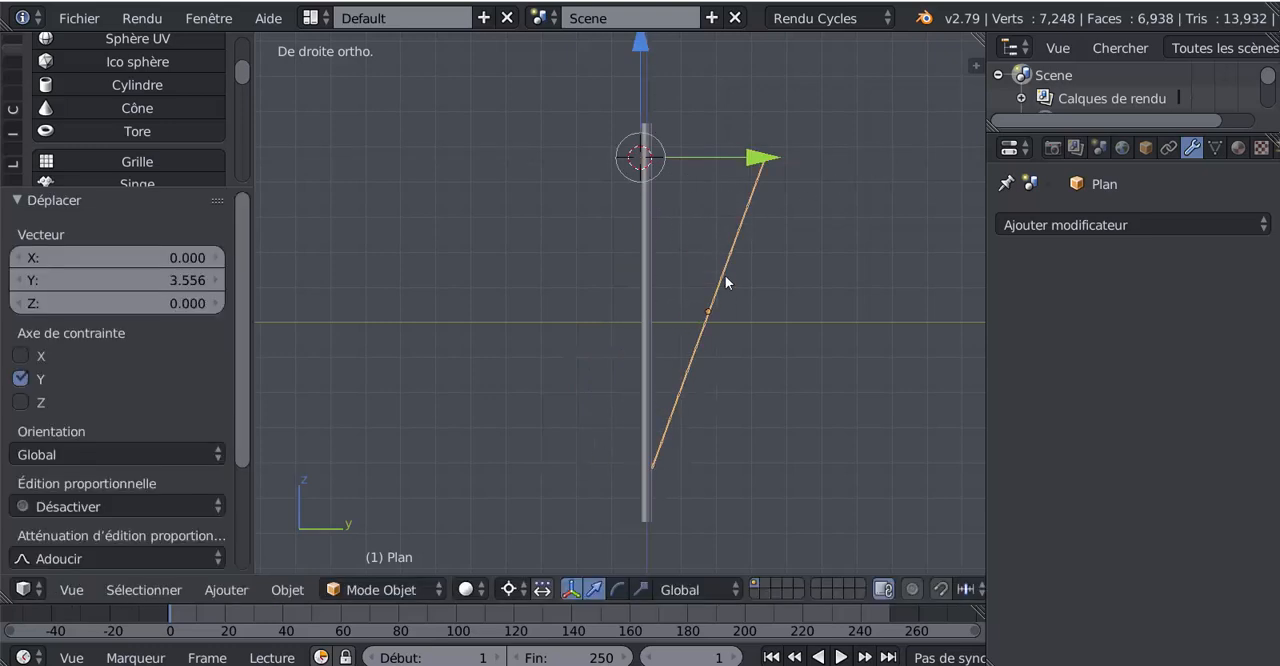
middle_drag(726, 278, 676, 284)
key(ctrl+z)
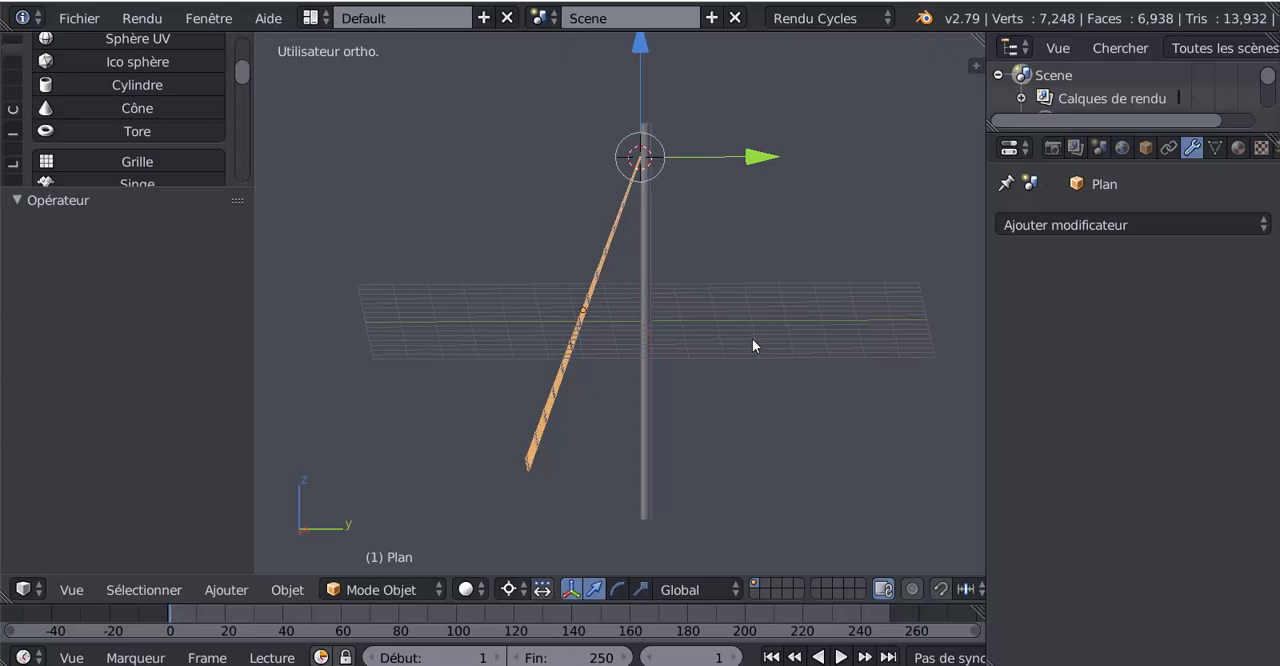
- Duplicate the tilted ladder in place in the right orthographic view and set the pivot point to individual origins
key(KP_1)
key(KP_3)
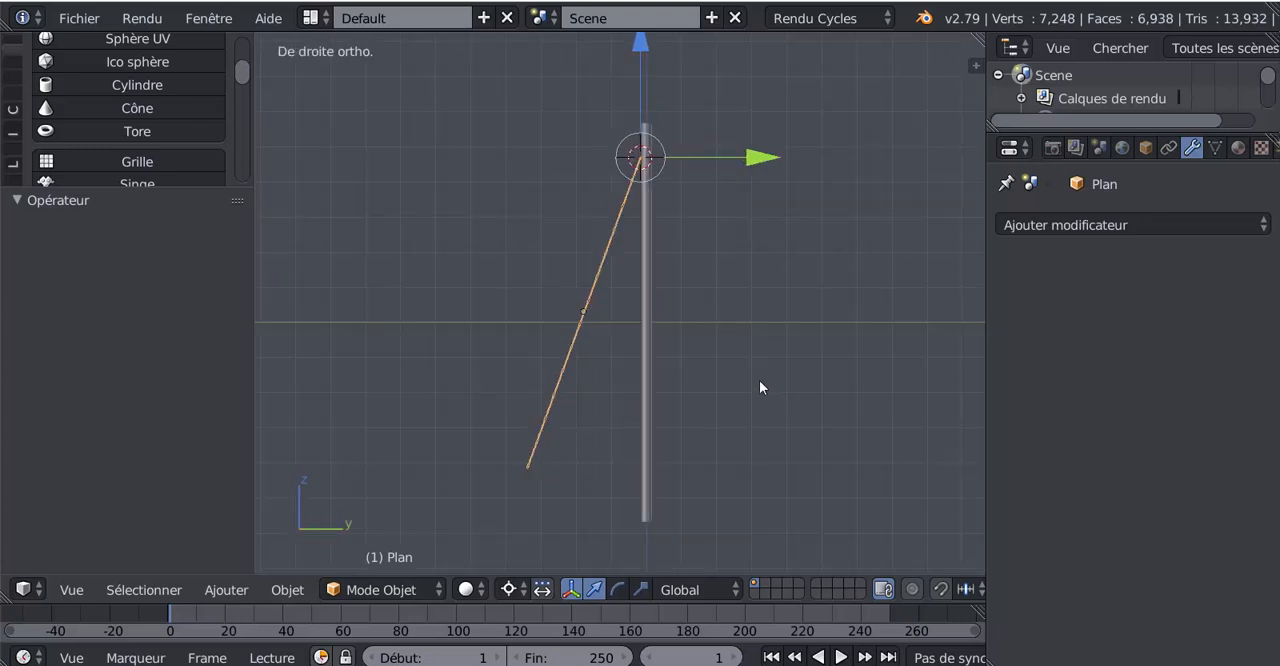
key(shift+d)
right_click(759, 388)
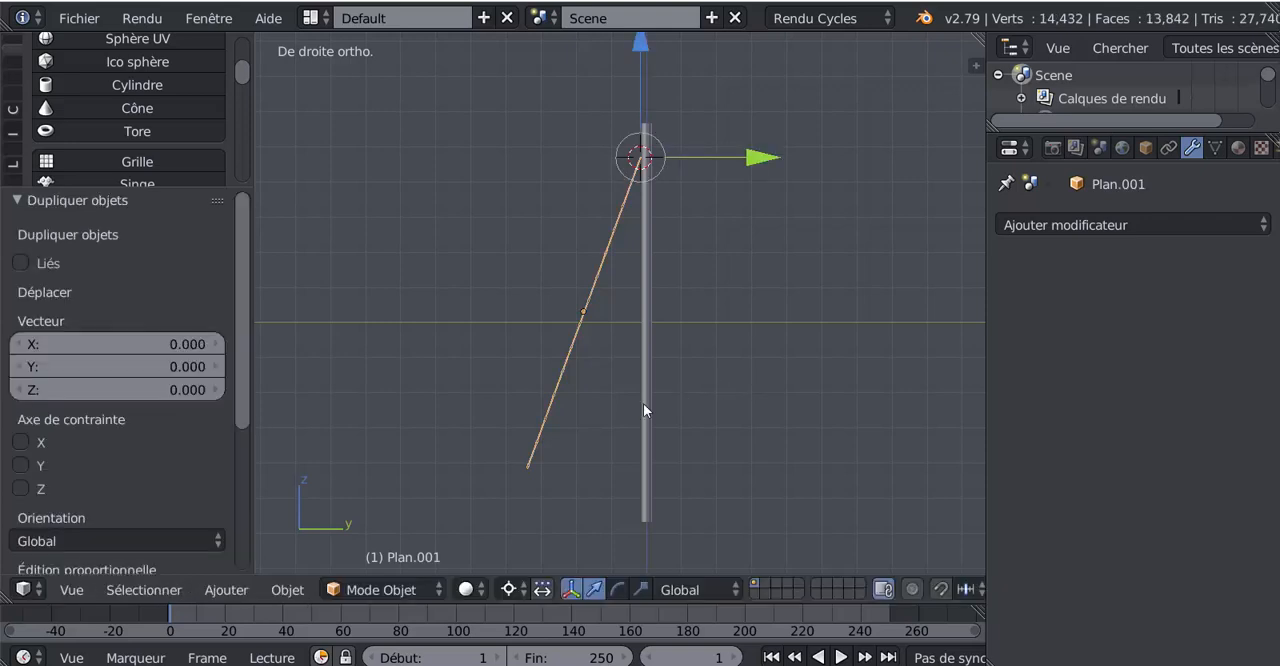
click(510, 589)
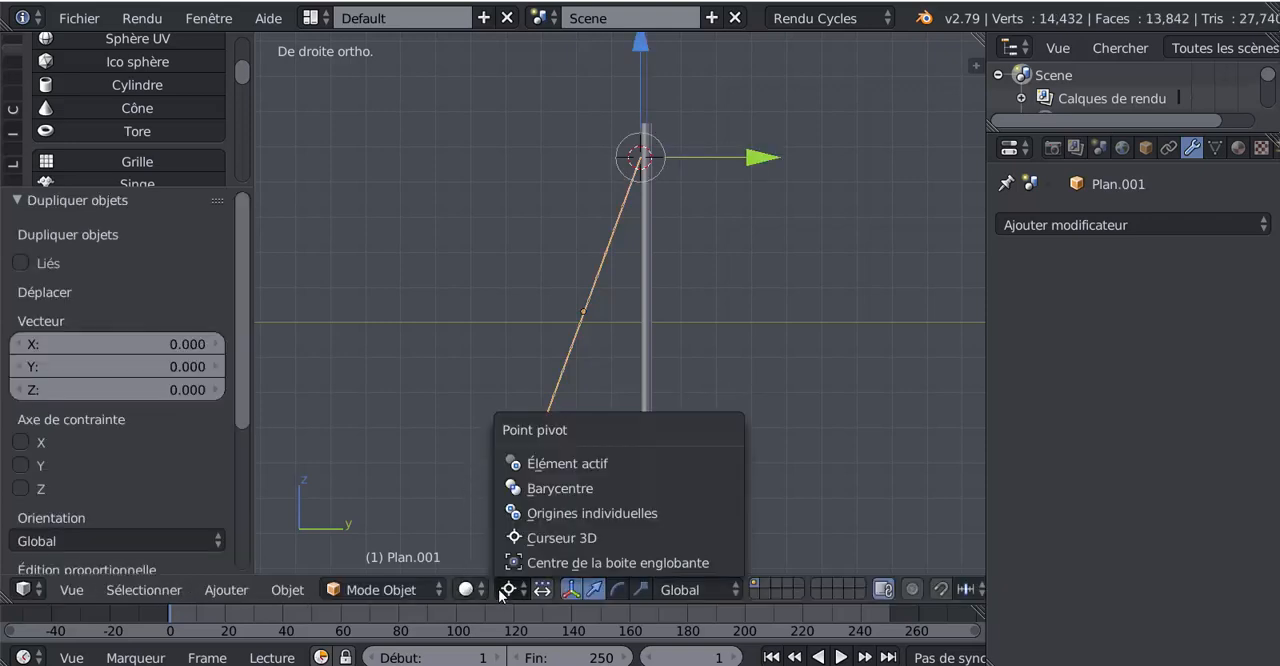
click(527, 513)
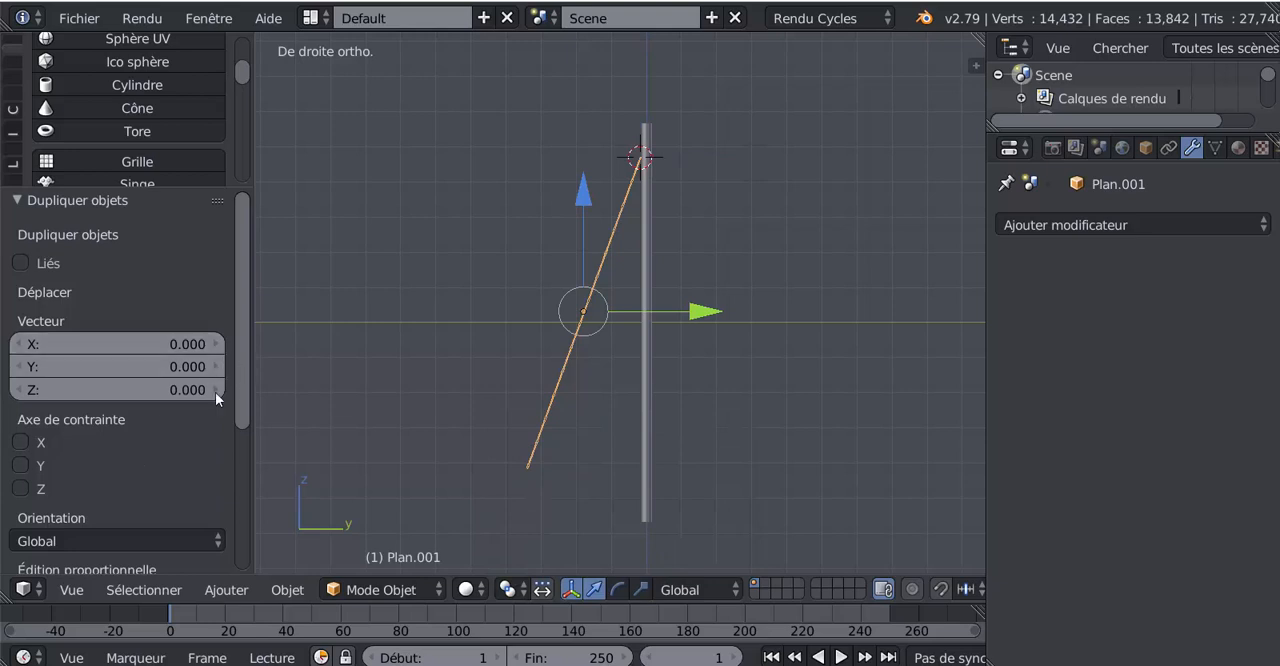
click(174, 364)
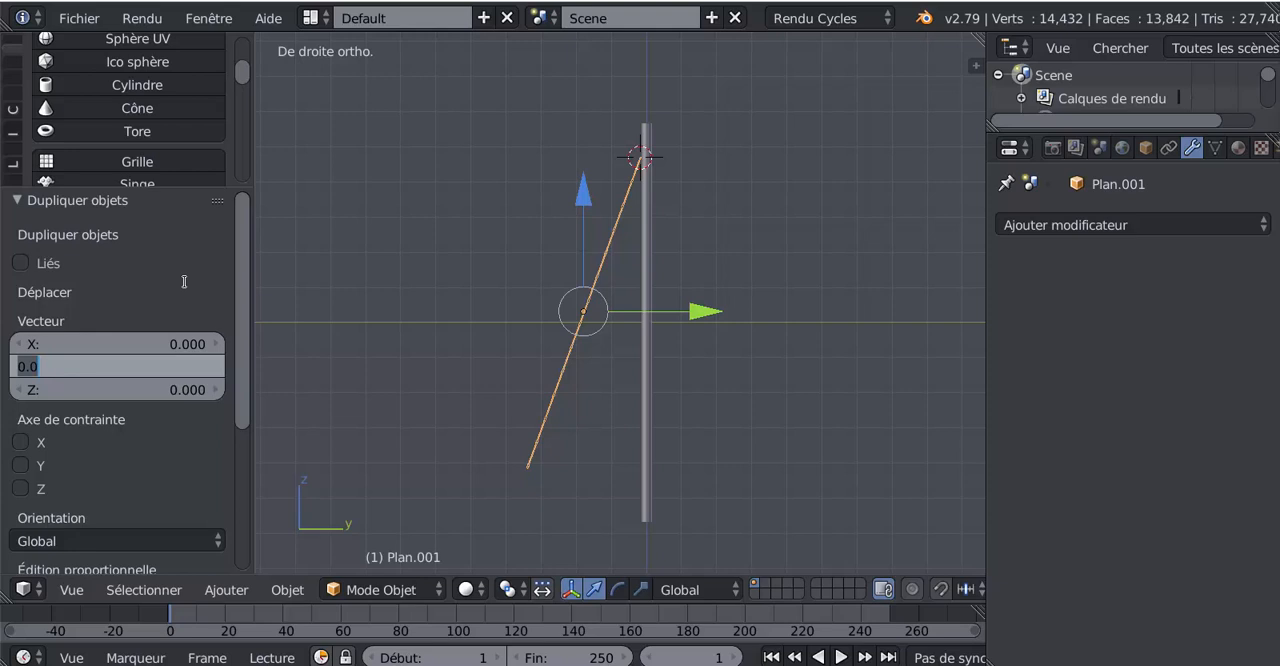
- Scale the duplicate ladder by -1 on both the Y and X axes
click(638, 591)
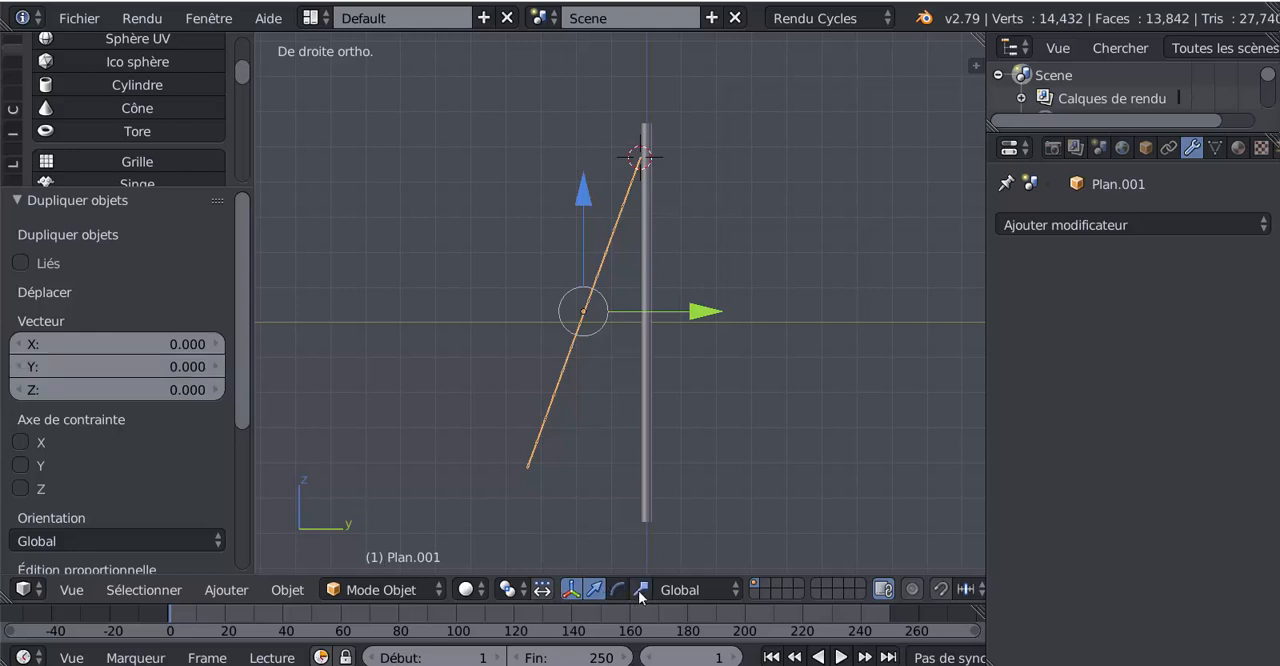
click(640, 591)
click(705, 313)
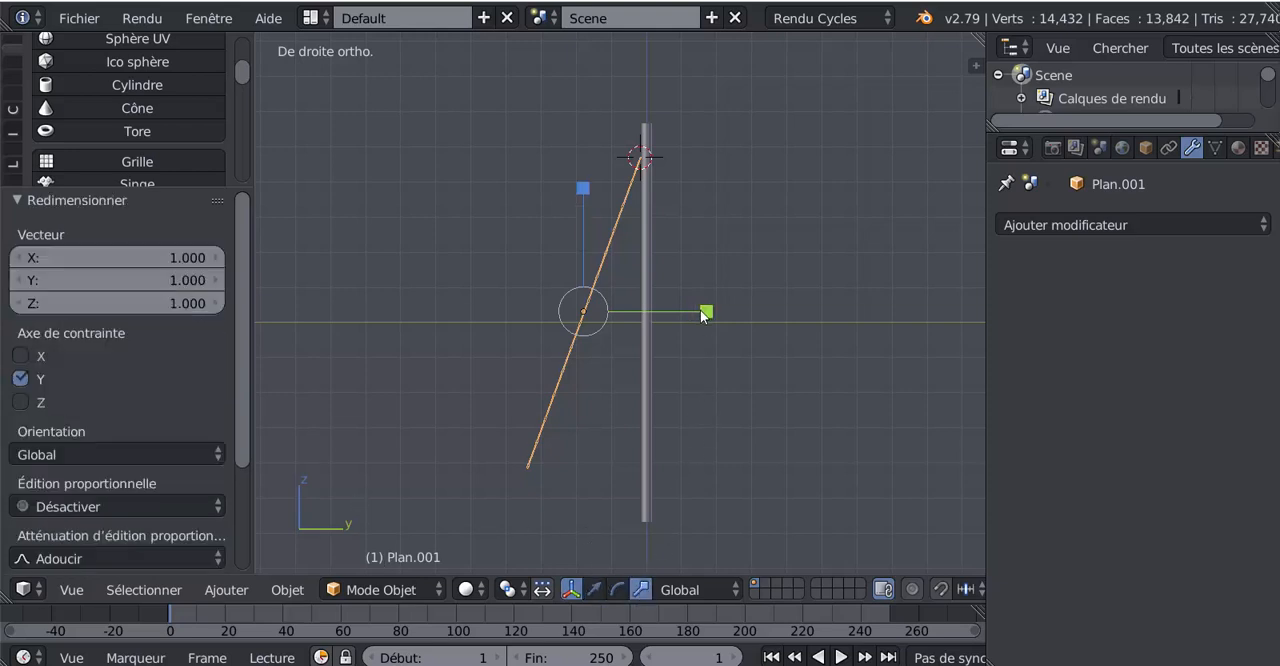
click(178, 280)
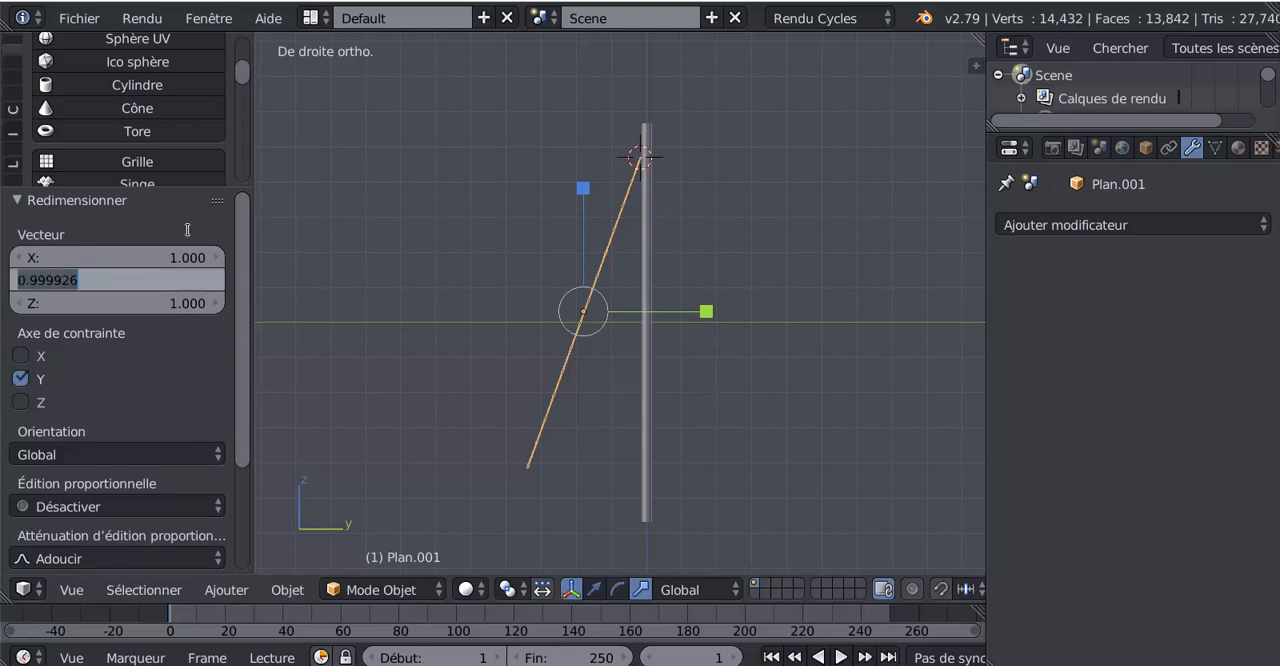
text(-1)
key(Return)
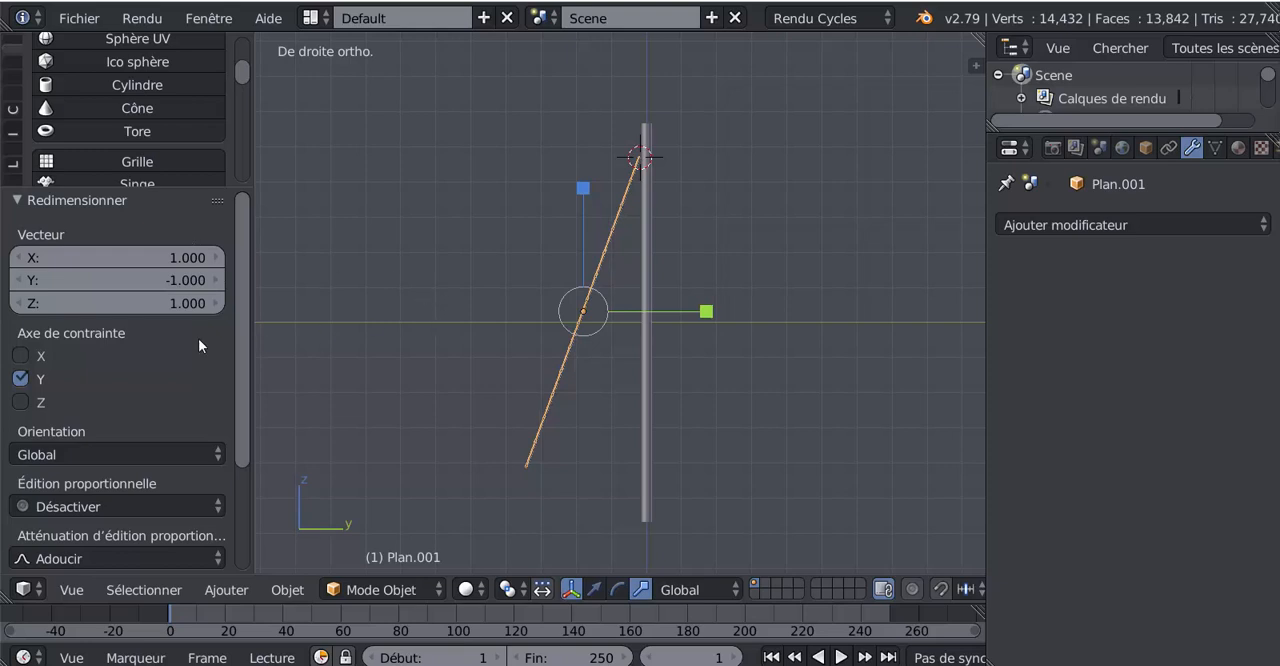
click(193, 257)
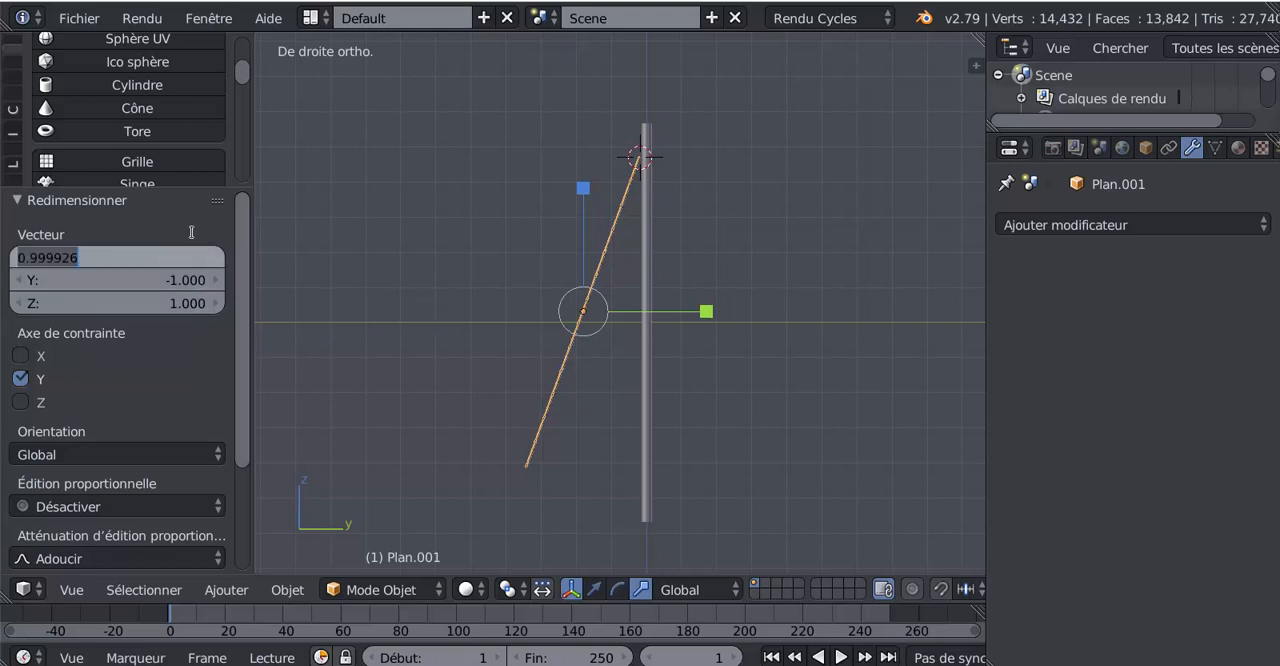
text(-1)
key(Return)
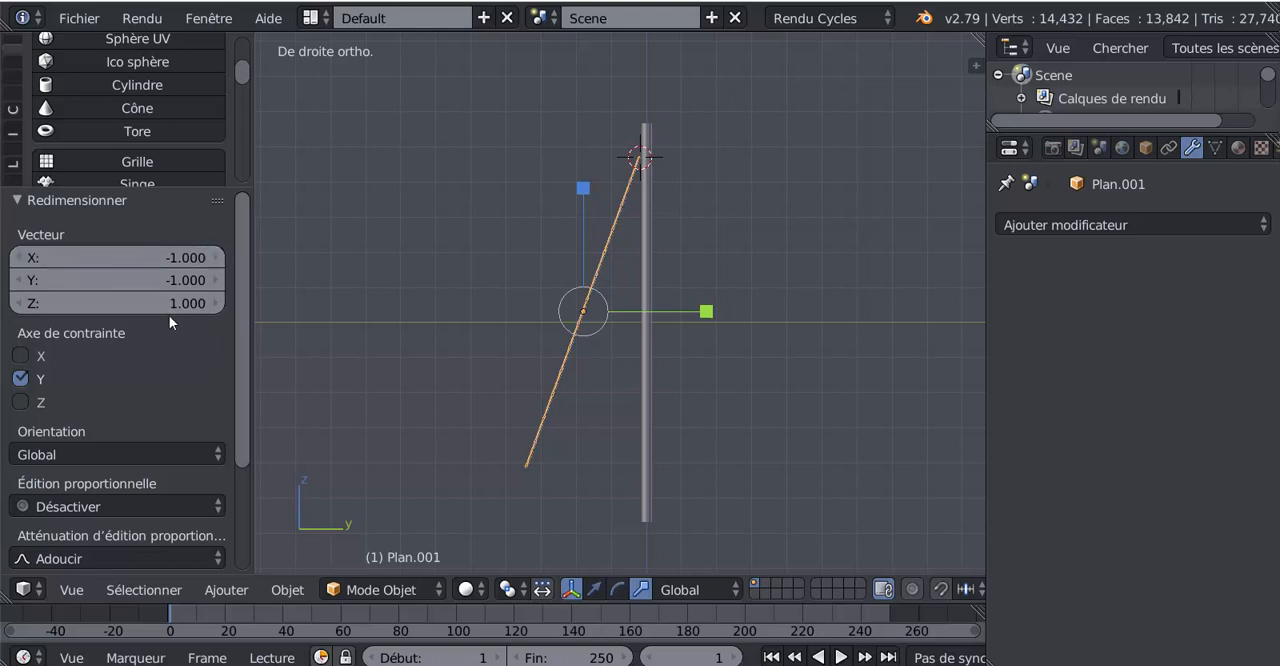
- Move the duplicate along Y across the mast and rotate it -42°, adjusting its Y position by -0.182 so its upper end meets the mast
click(594, 589)
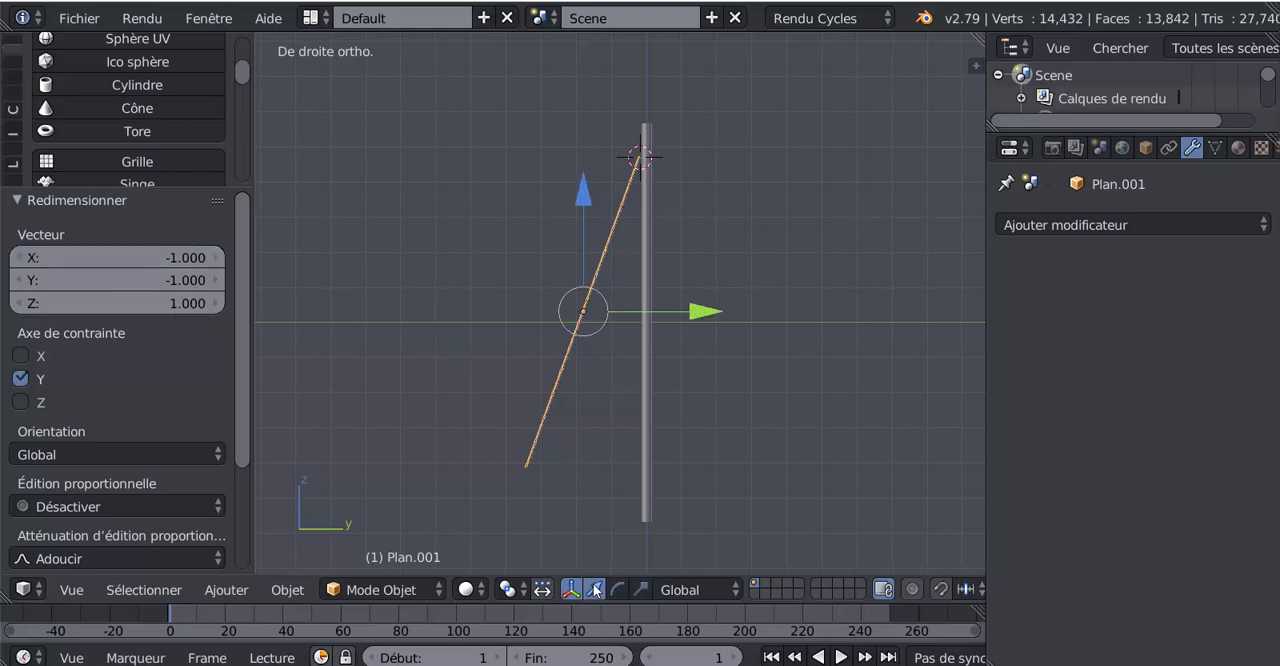
drag(700, 313, 841, 310)
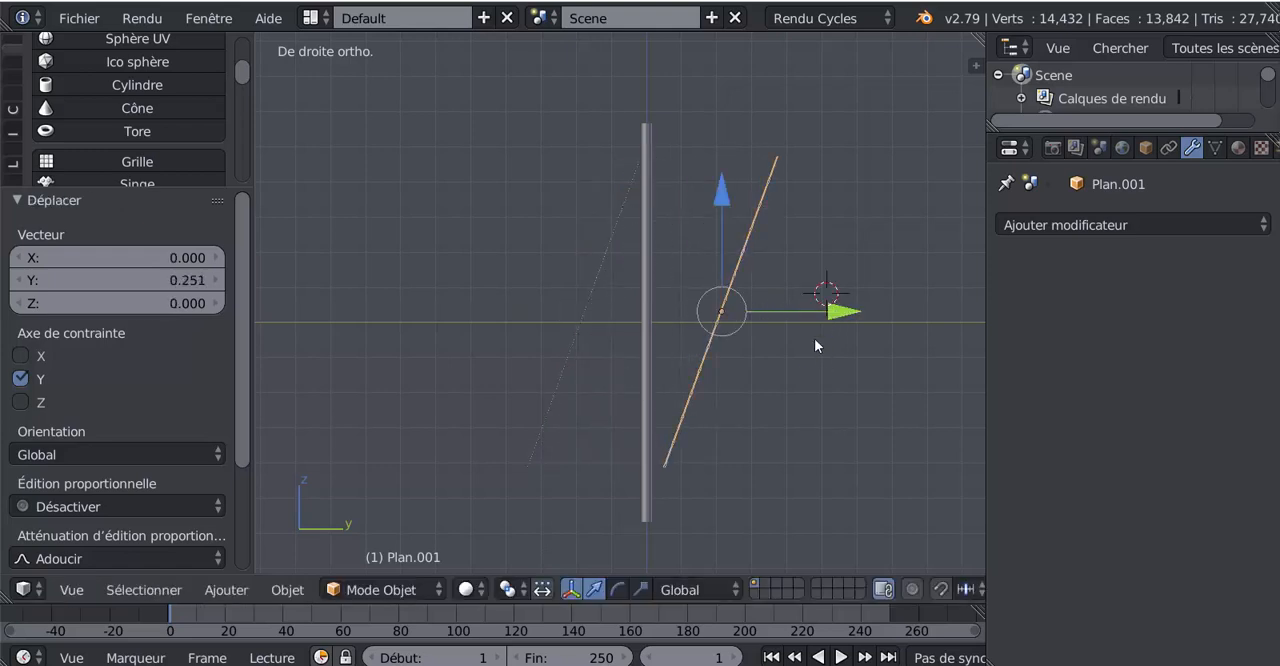
key(r)
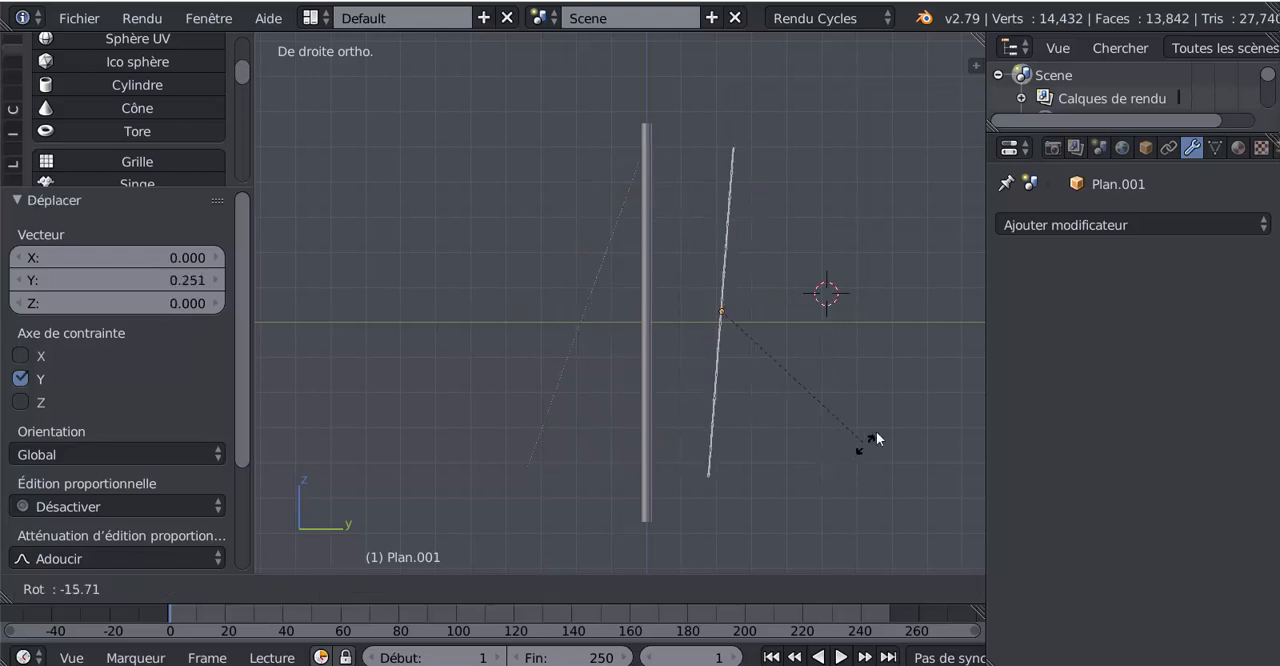
click(900, 368)
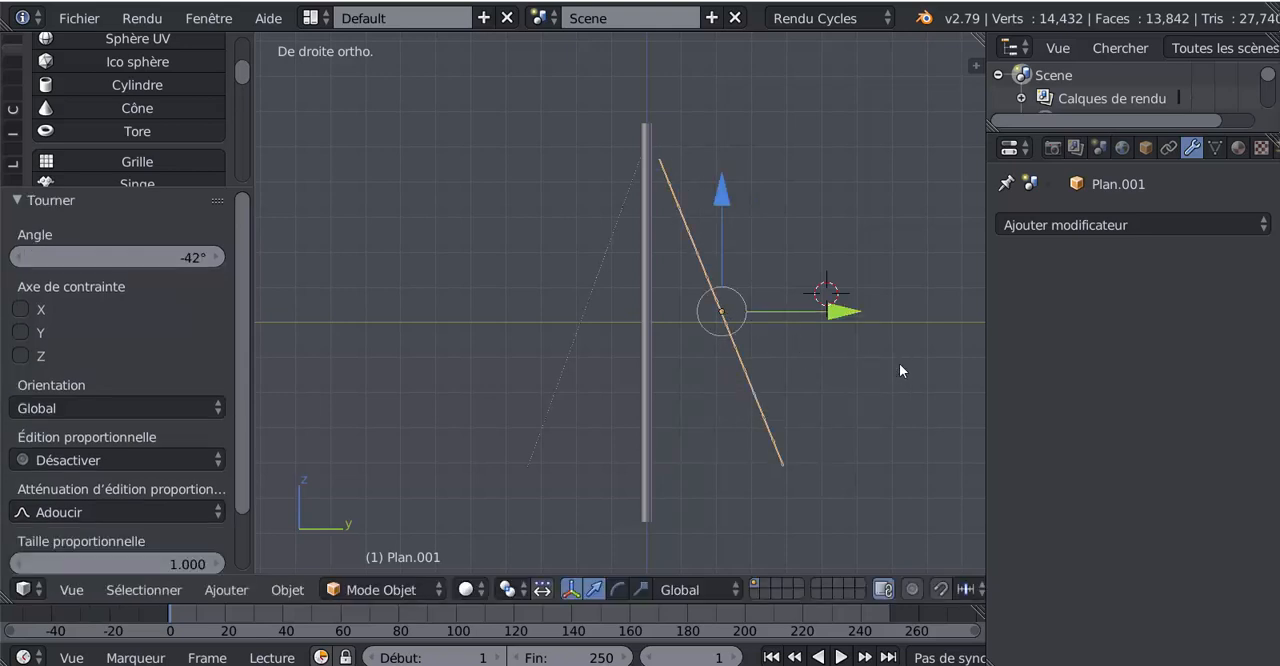
drag(846, 312, 839, 313)
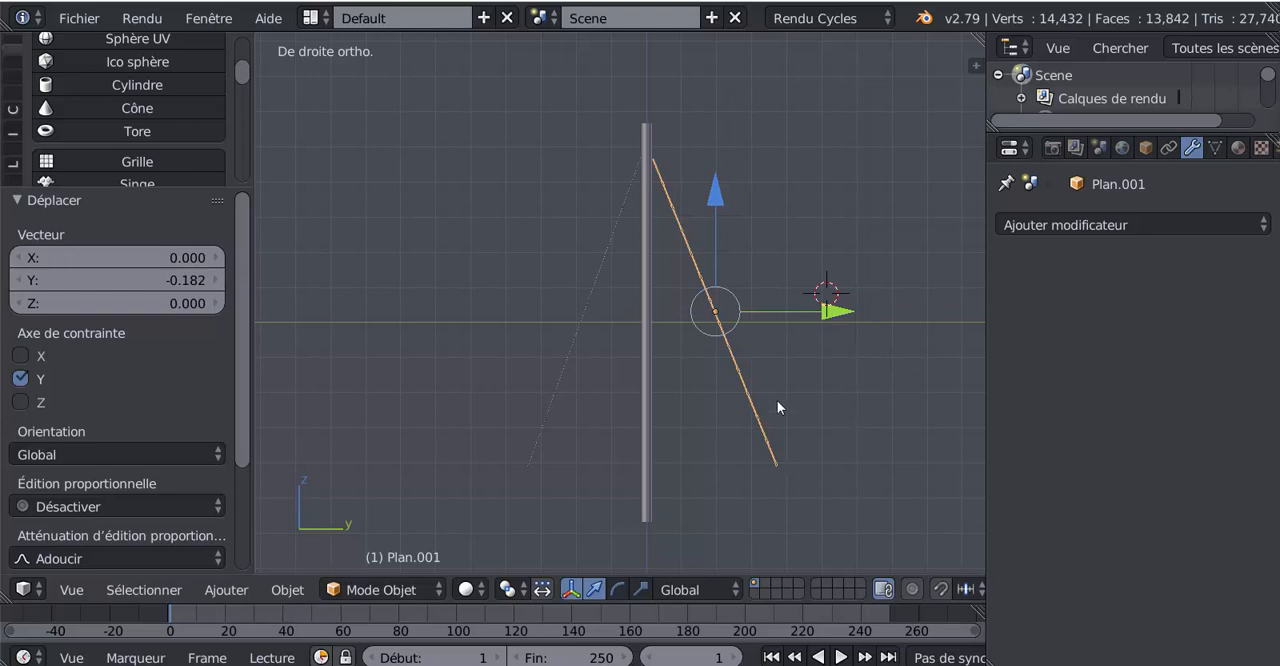
- Try the 3D cursor as the pivot point and set the pivot point to Barycentre
click(466, 590)
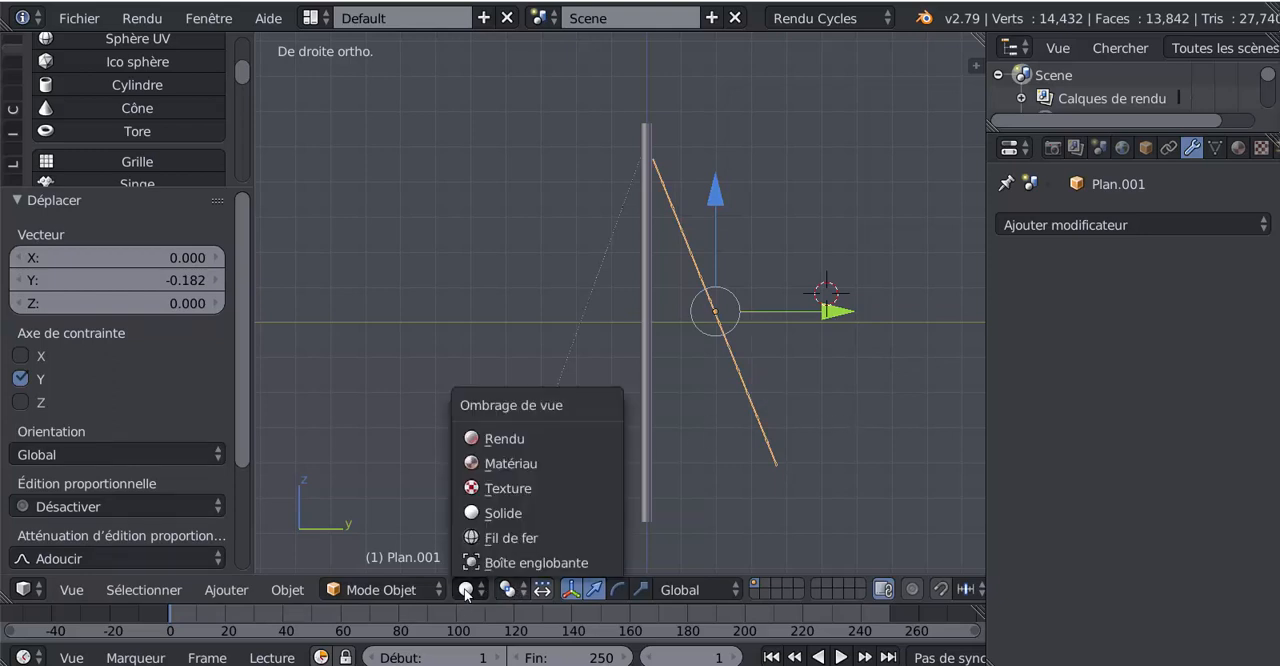
click(520, 589)
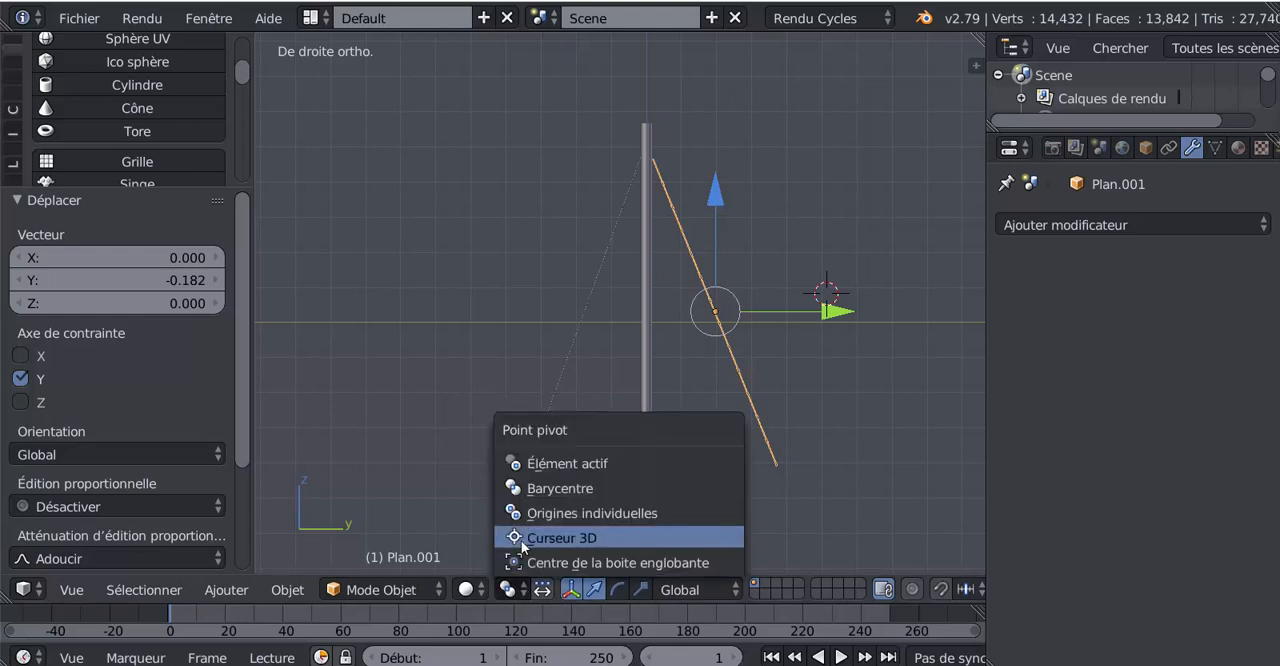
click(565, 531)
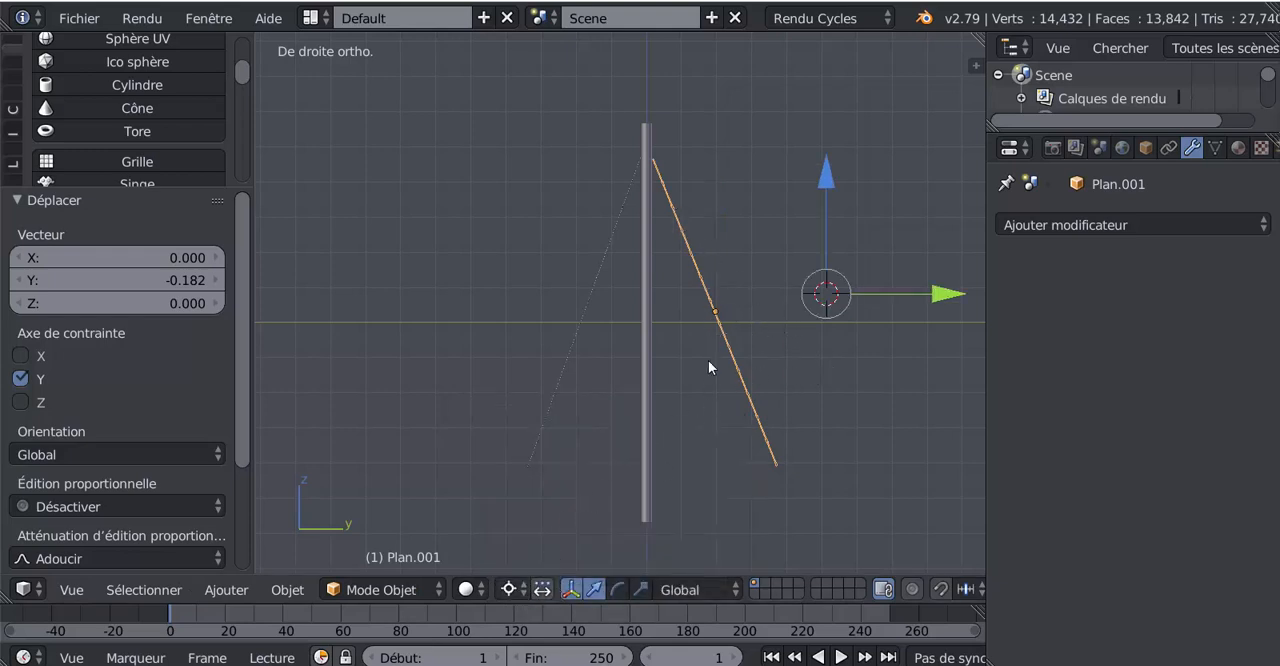
click(512, 589)
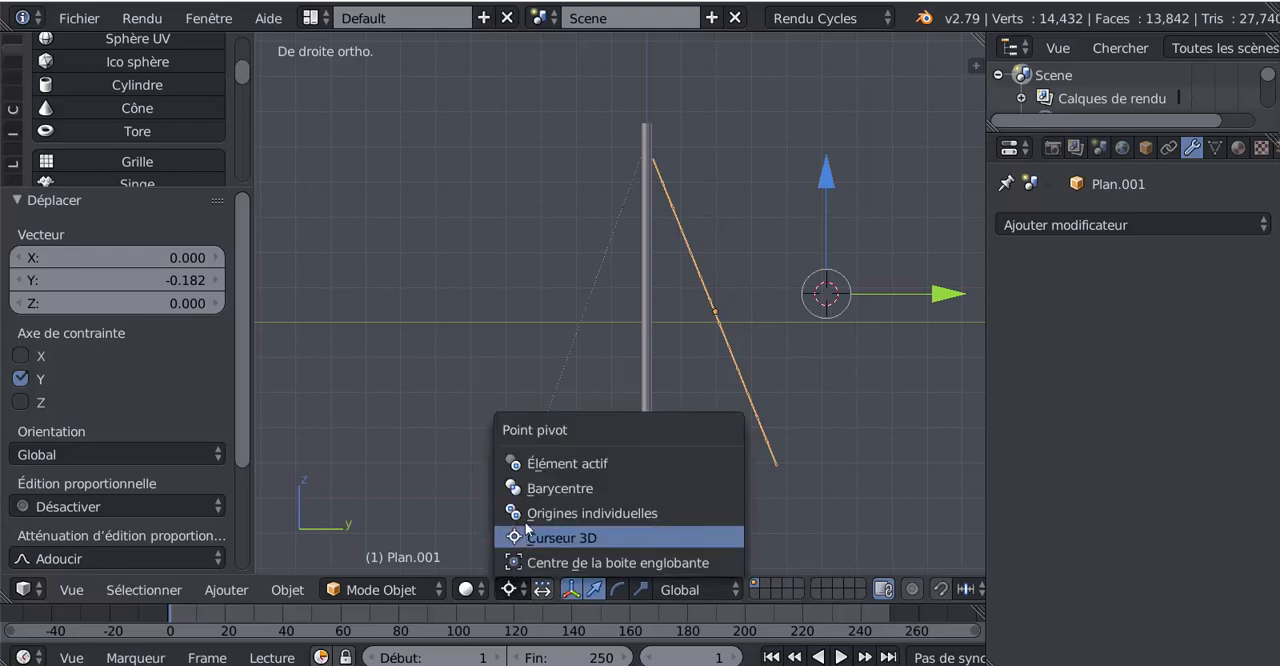
click(528, 491)
- Examine both ladders around the mast from several angles, comparing their tilt and symmetry
scroll(740, 430, up, 2)
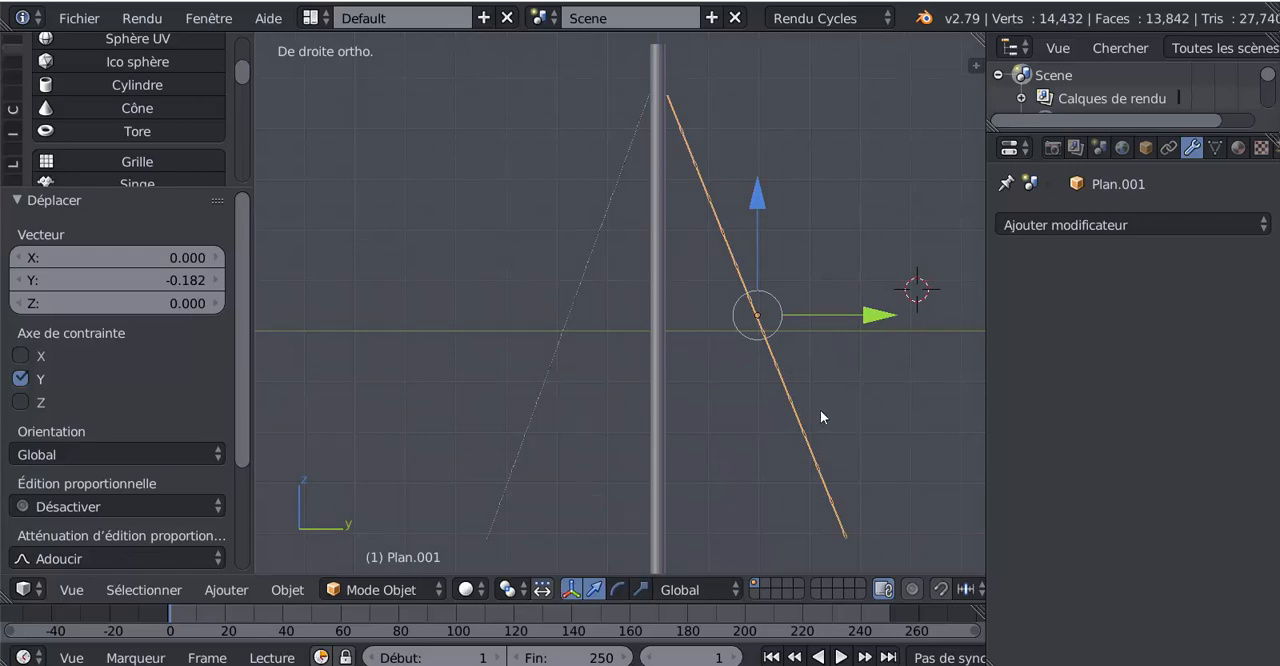
key(Tab)
key(Tab)
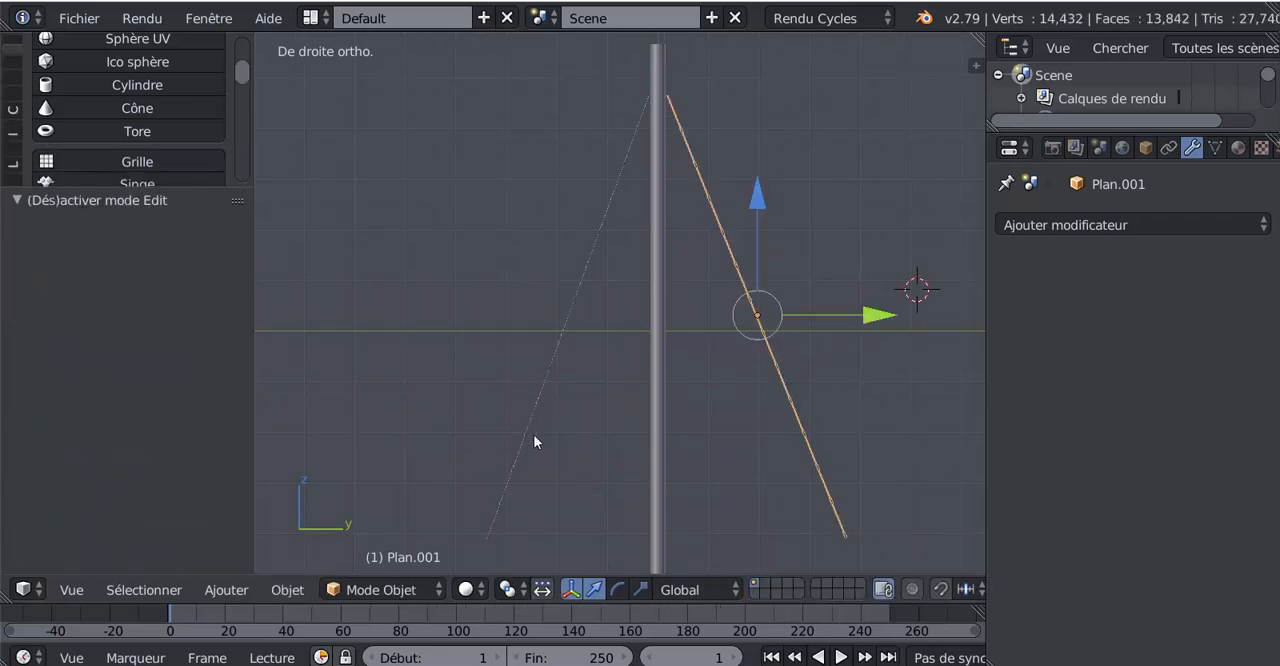
middle_drag(533, 434, 420, 460)
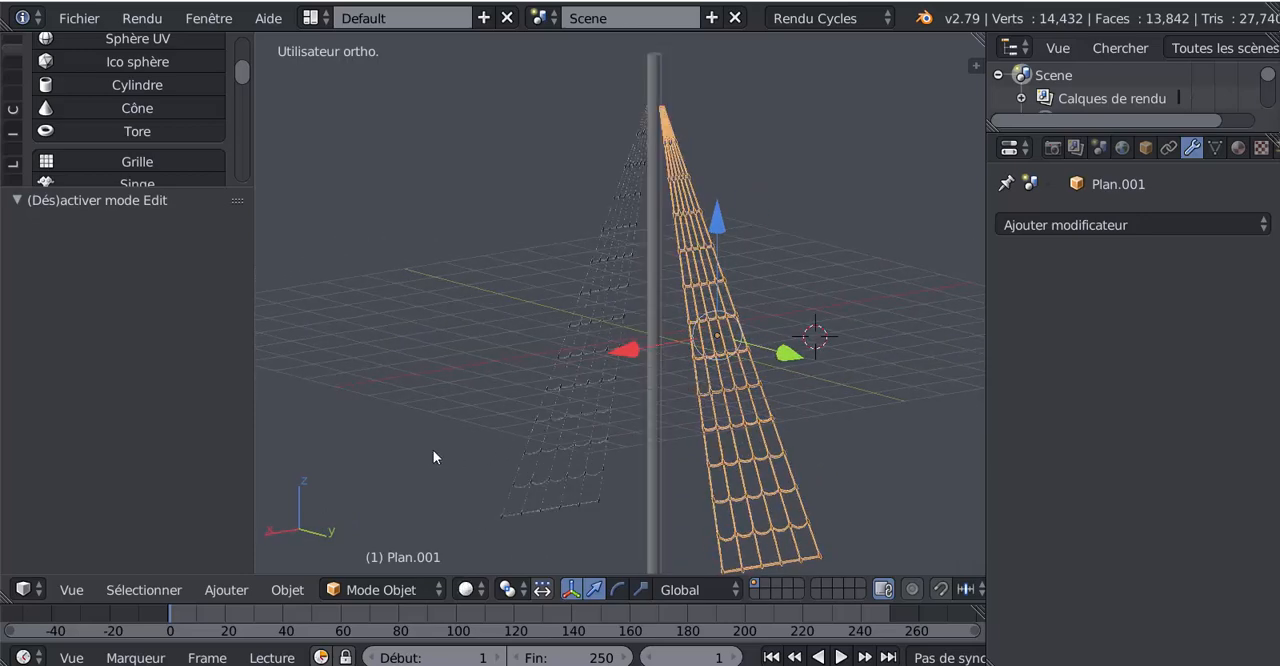
key(Tab)
middle_drag(471, 451, 731, 451)
key(Tab)
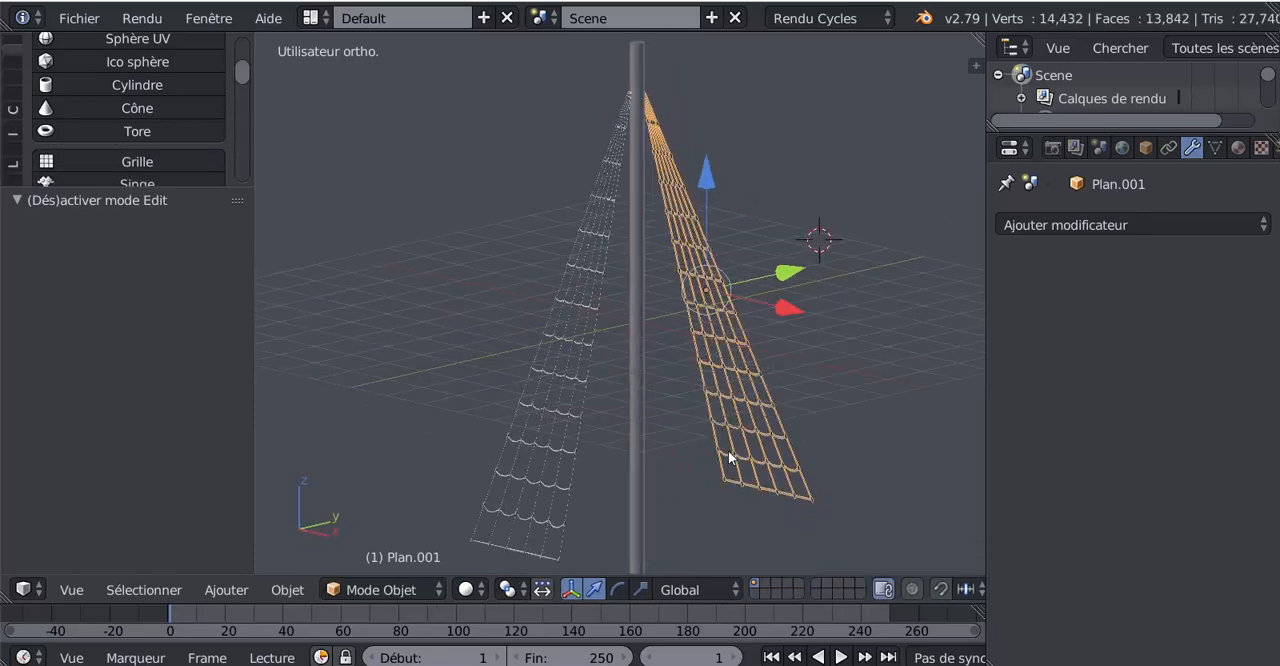
key(Tab)
key(Tab)
middle_drag(785, 397, 572, 372)
- Clear the selection and select both ladders together, with the duplicate as the active object
key(a)
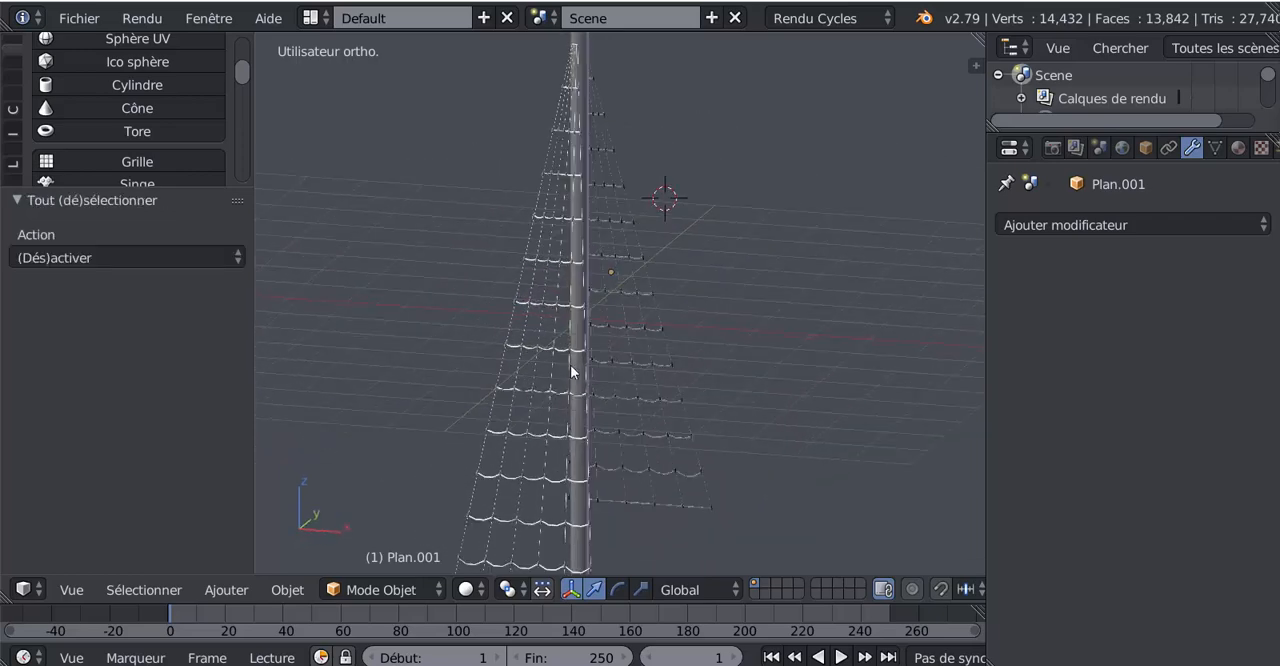
right_click(553, 346)
right_click(632, 347)
middle_drag(632, 347, 590, 457)
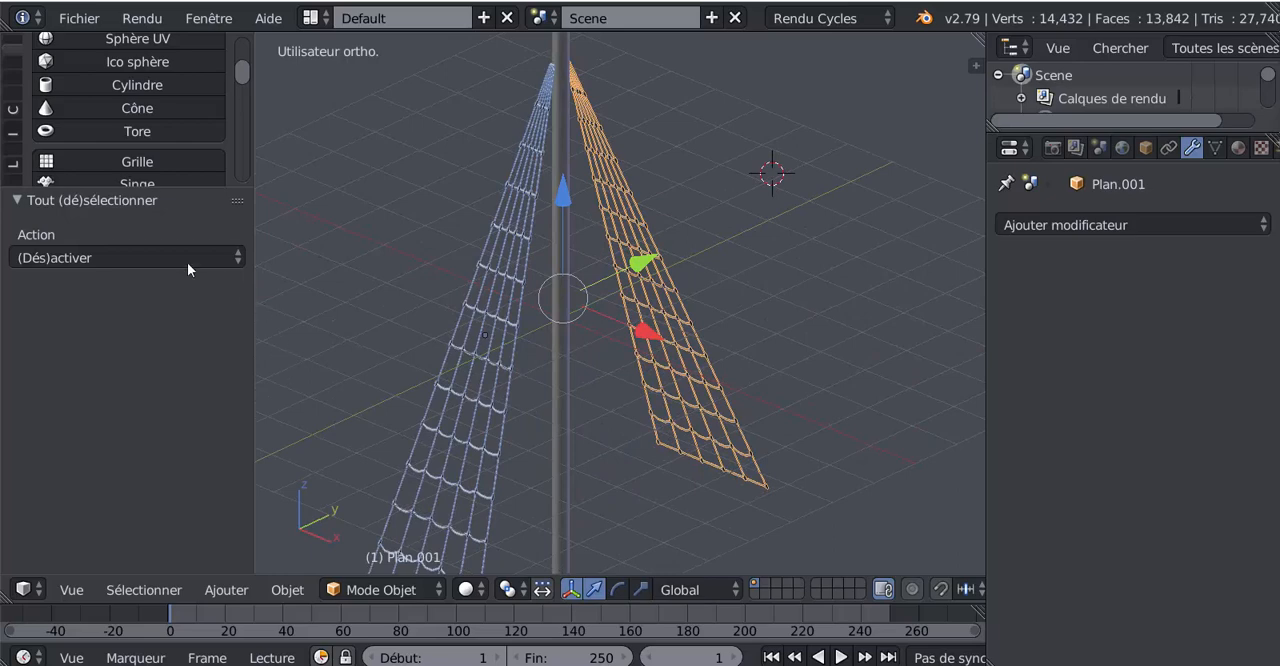
- Join the two selected rope ladders into a single object
drag(180, 187, 204, 386)
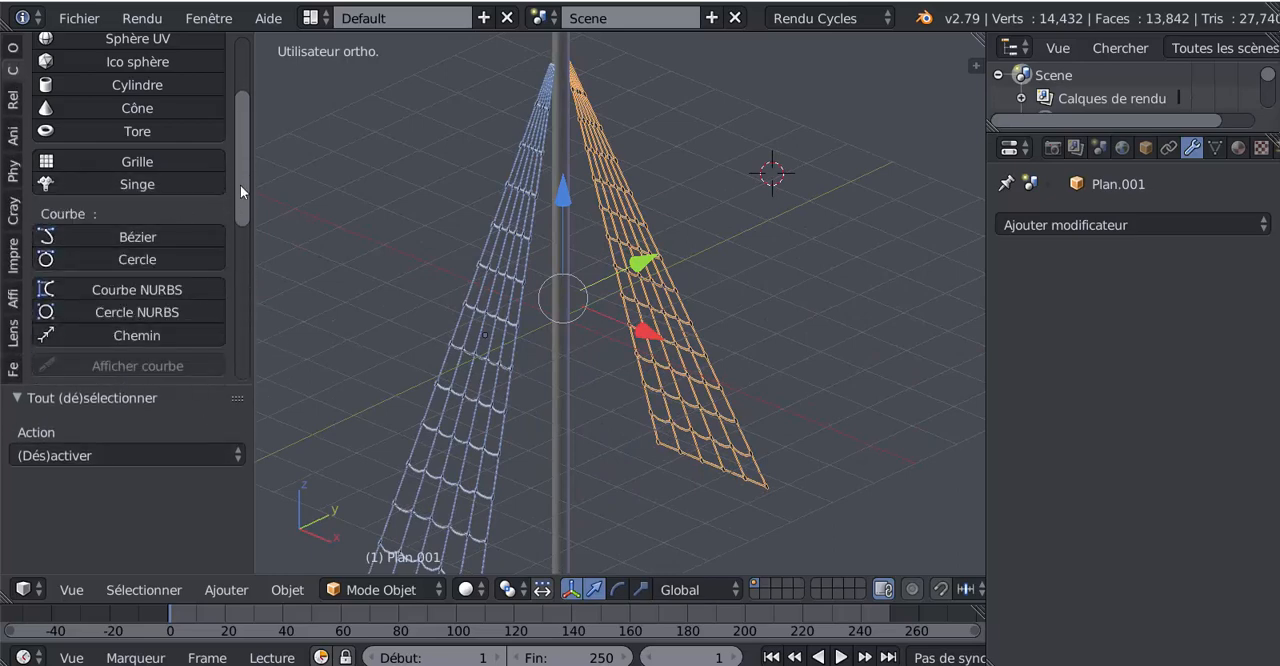
drag(241, 186, 247, 348)
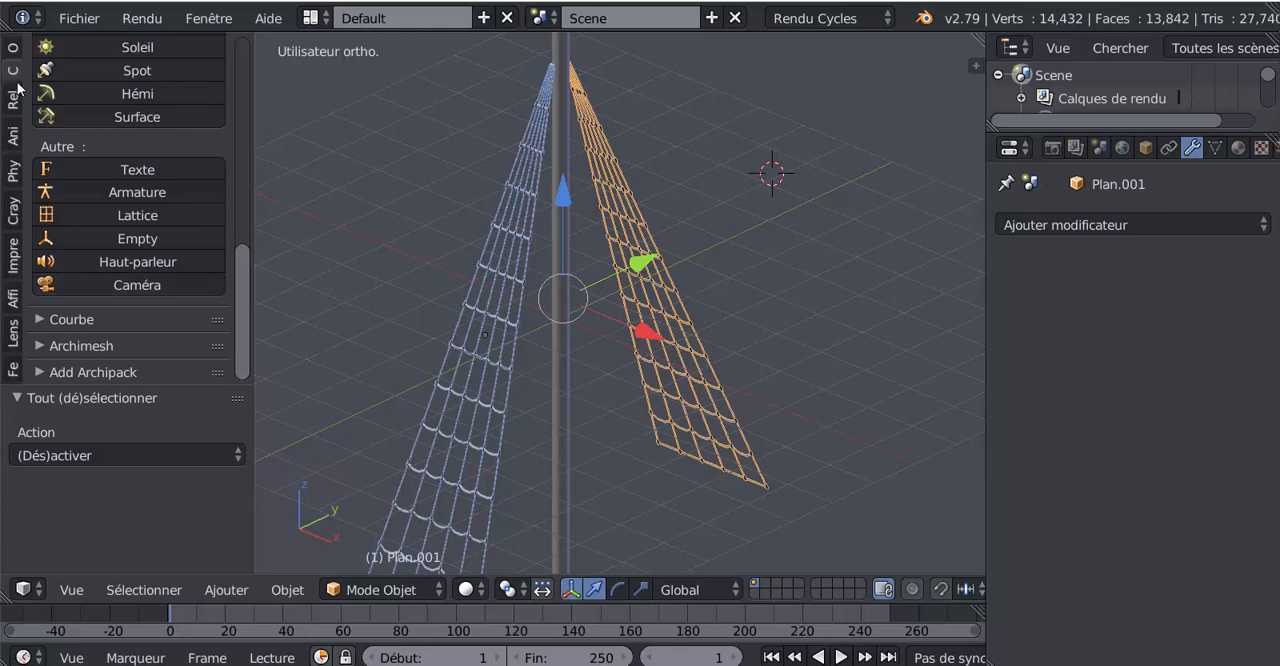
click(12, 48)
scroll(62, 240, down, 3)
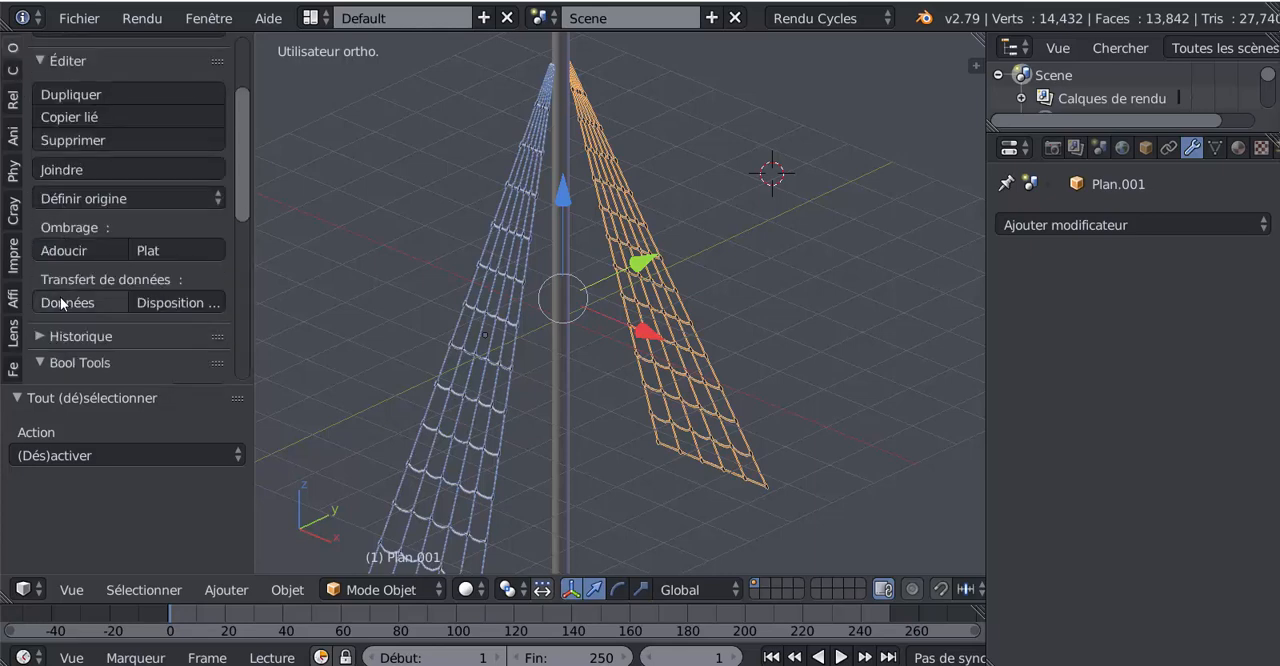
click(62, 172)
- Duplicate the joined ladder pair and move the copy about -7.65 along X, clear of the mast
middle_drag(400, 290, 661, 333)
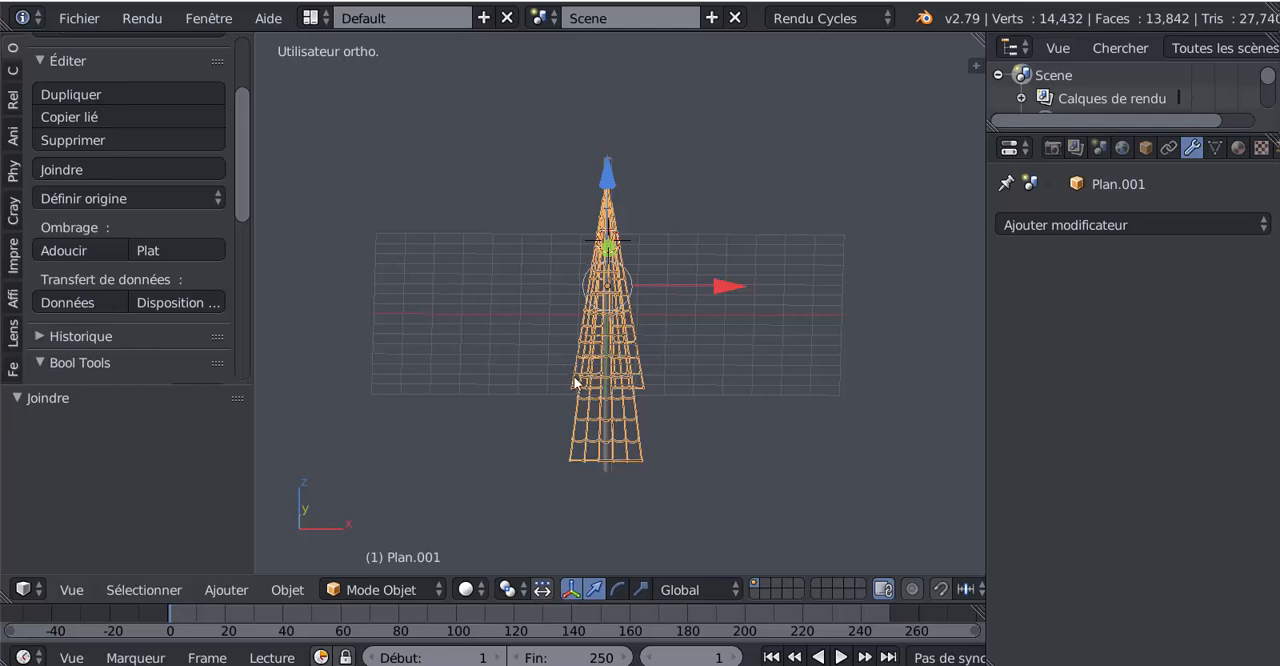
key(shift+d)
key(x)
click(500, 321)
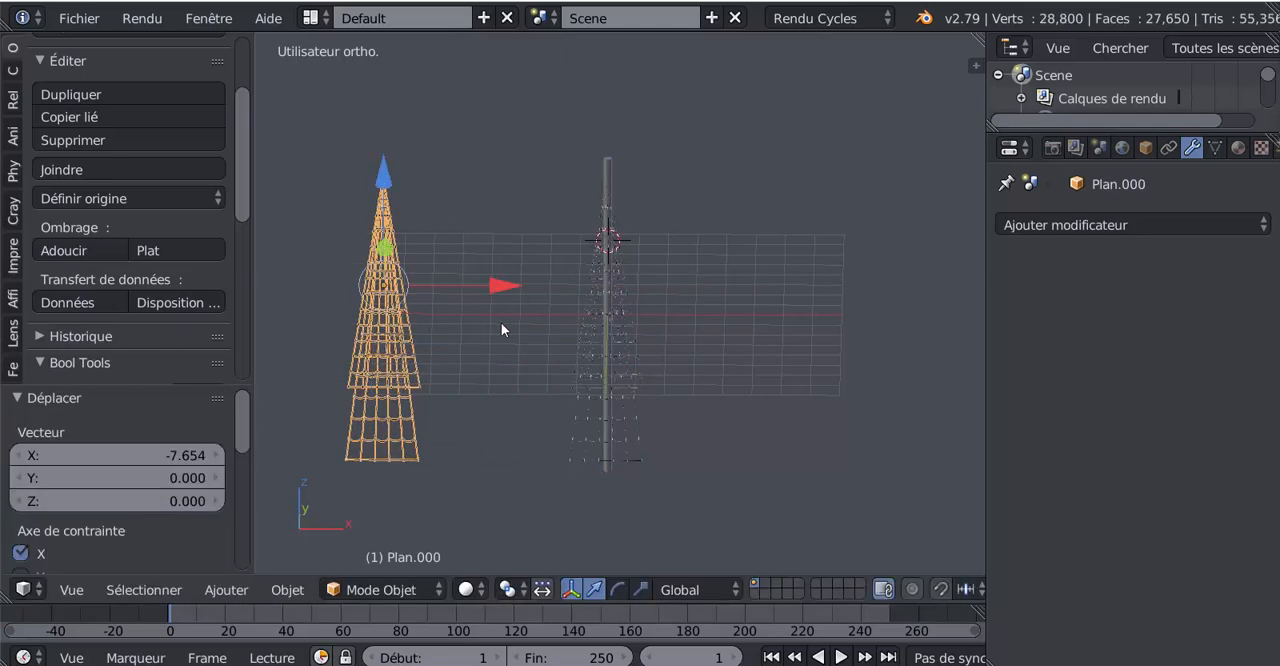
- Examine the duplicated ladder pair's mesh in Edit Mode and its overall shape in Object Mode from several angles
key(Tab)
middle_drag(503, 380, 467, 354)
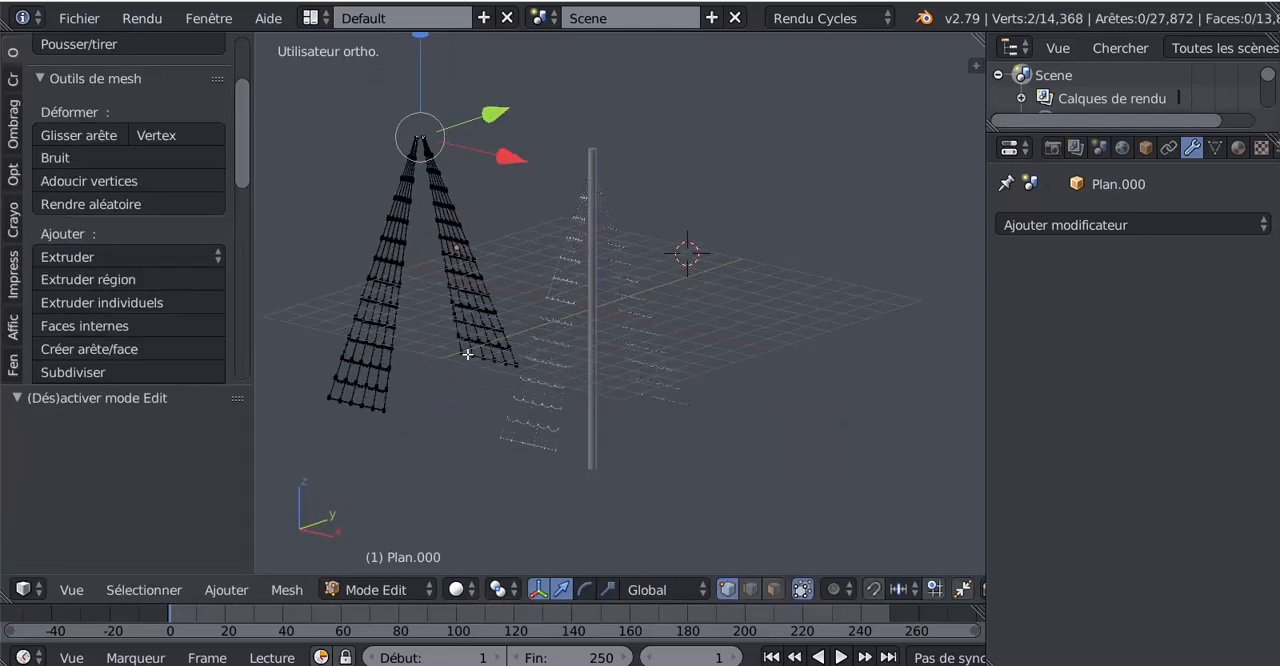
key(Tab)
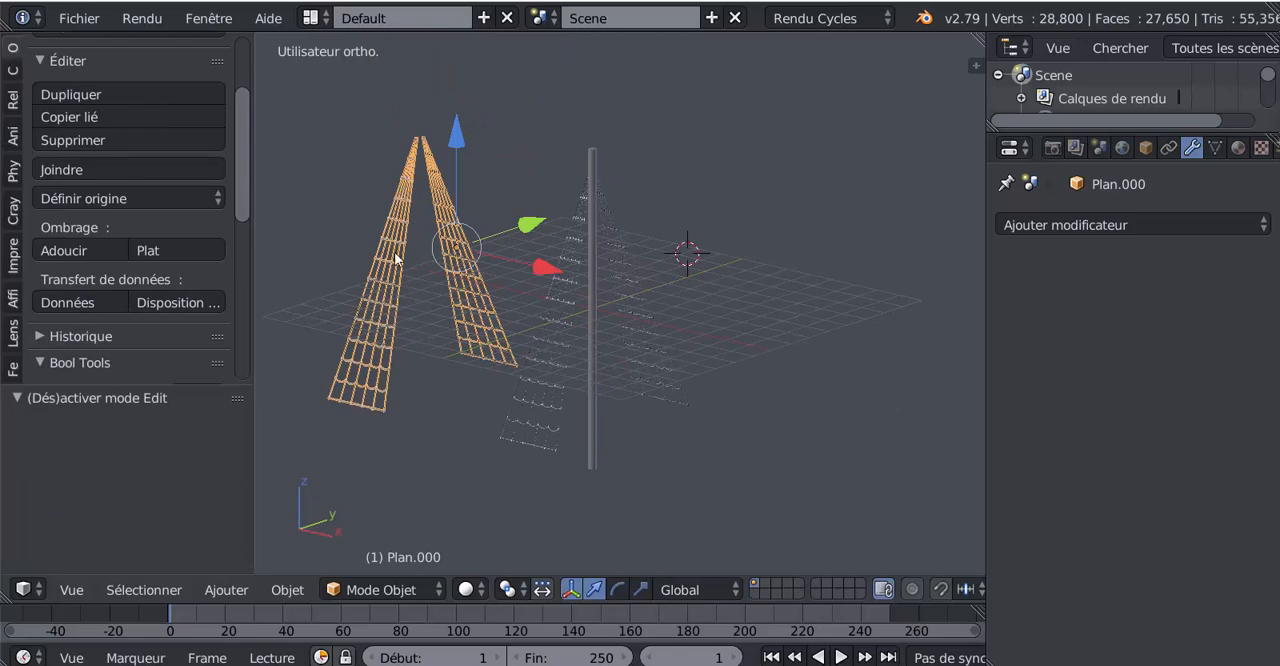
mouse_move(466, 360)
middle_down()
mouse_move(600, 358)
mouse_move(453, 364)
mouse_move(529, 334)
mouse_move(477, 345)
middle_up()
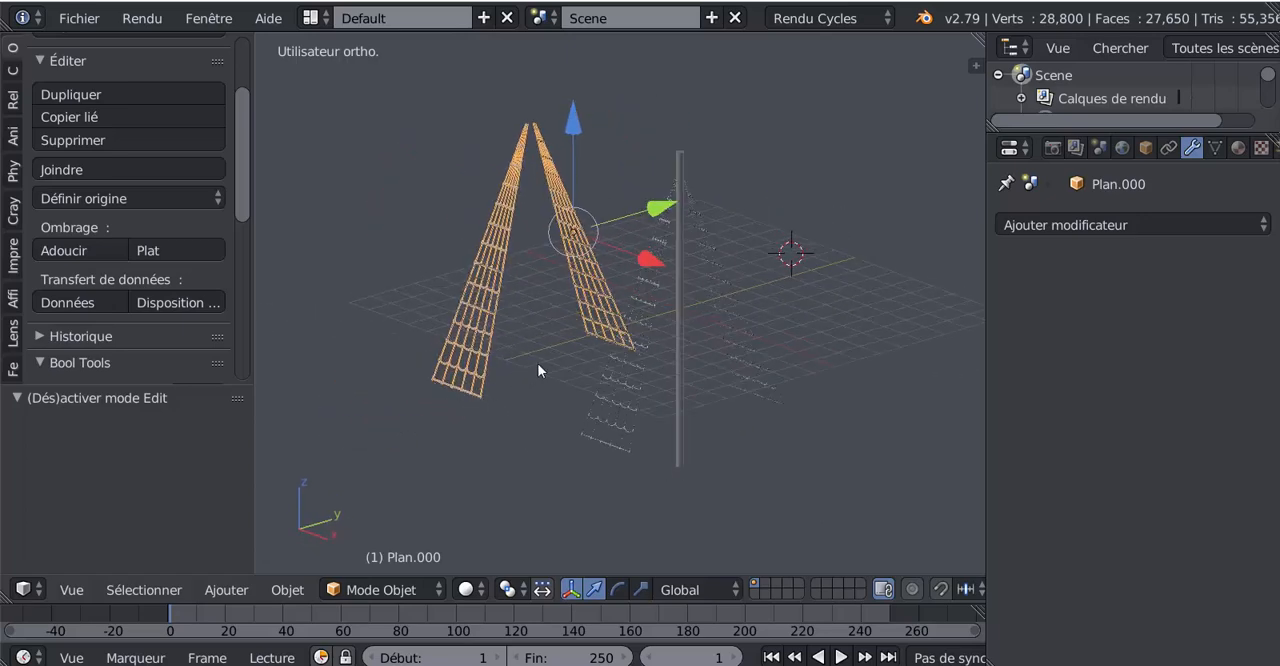
middle_drag(563, 369, 604, 398)
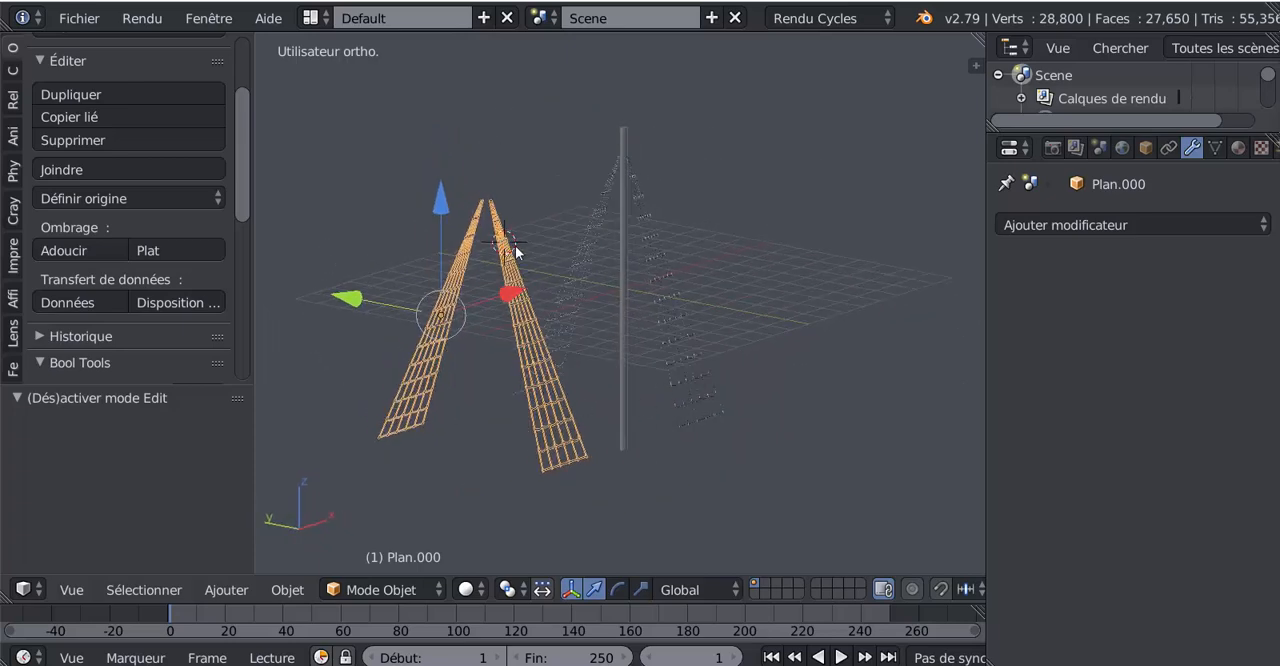
shift+middle_drag(529, 257, 546, 280)
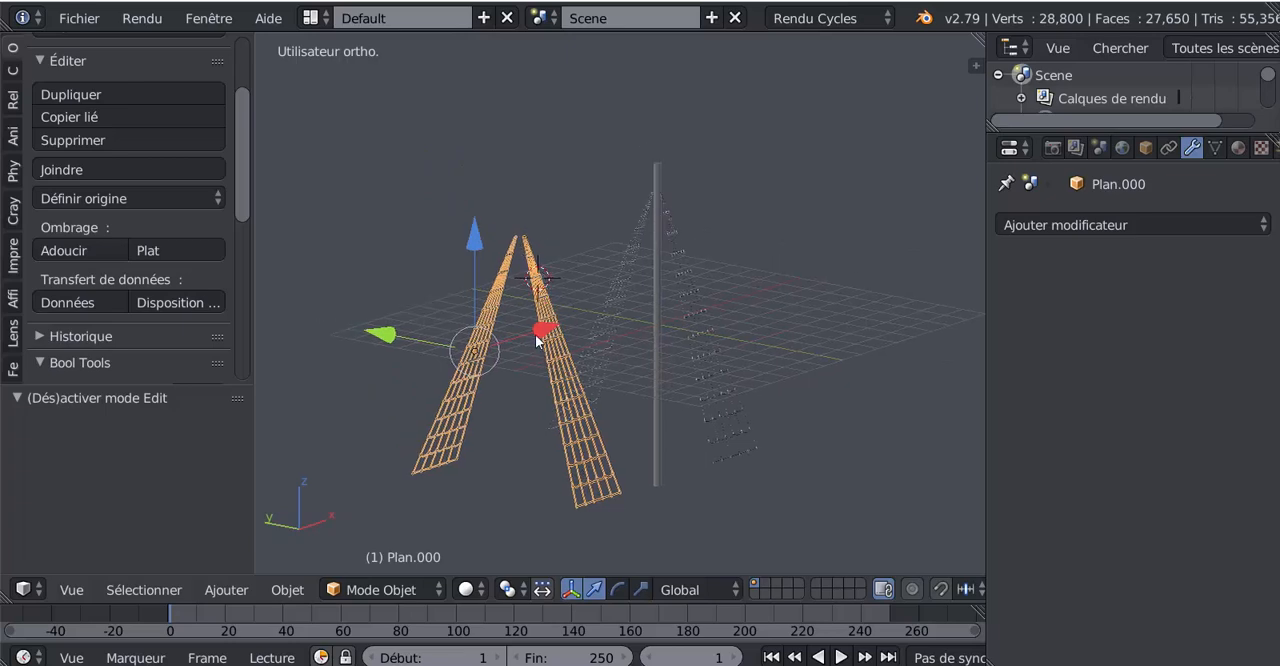
- Enter Edit Mode on the duplicated ladder pair for a close view of its mesh beside the mast
key(Tab)
middle_drag(571, 432, 616, 317)
scroll(513, 432, up, 5)
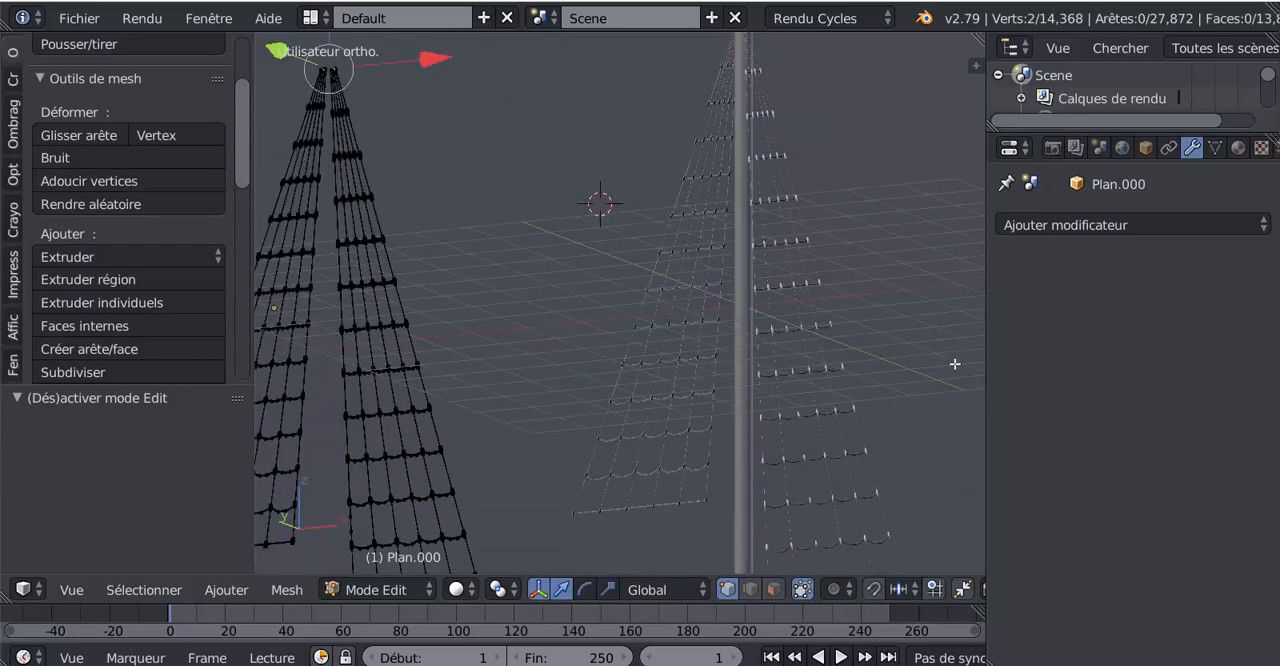